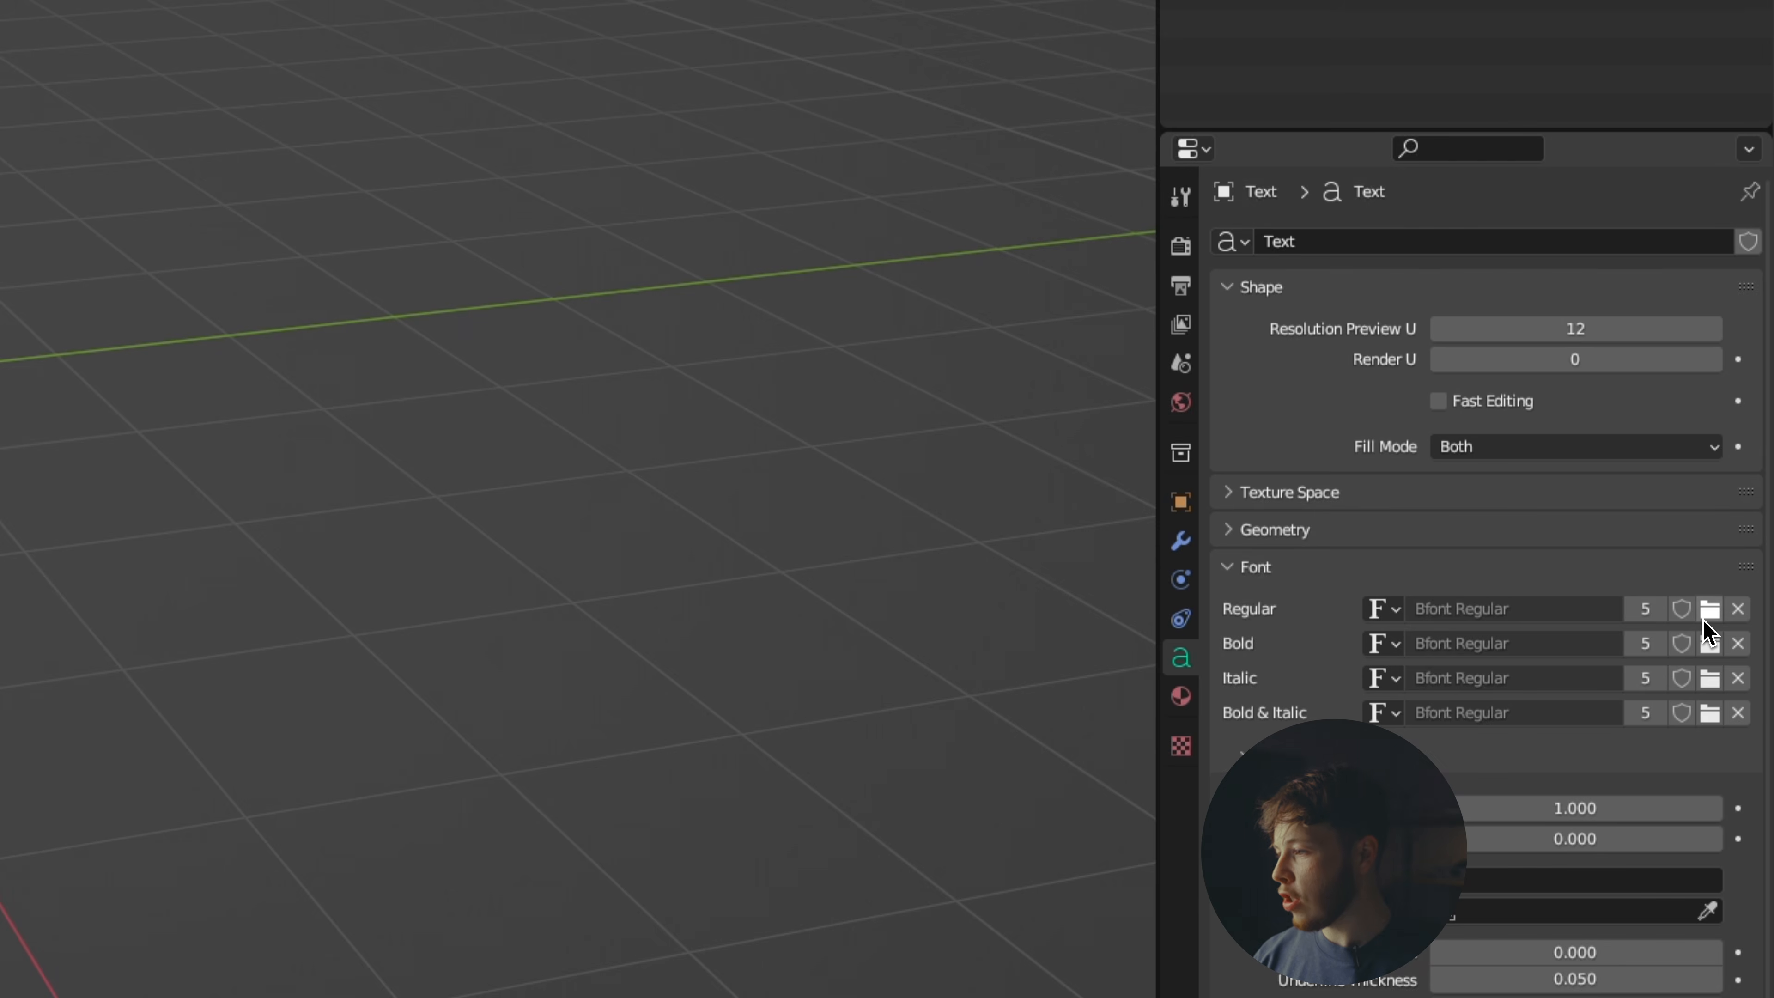
Find the Satoshi fonts in the Fonts folder and load Satoshi Black as the text object's regular font.
left_click(1704, 618)
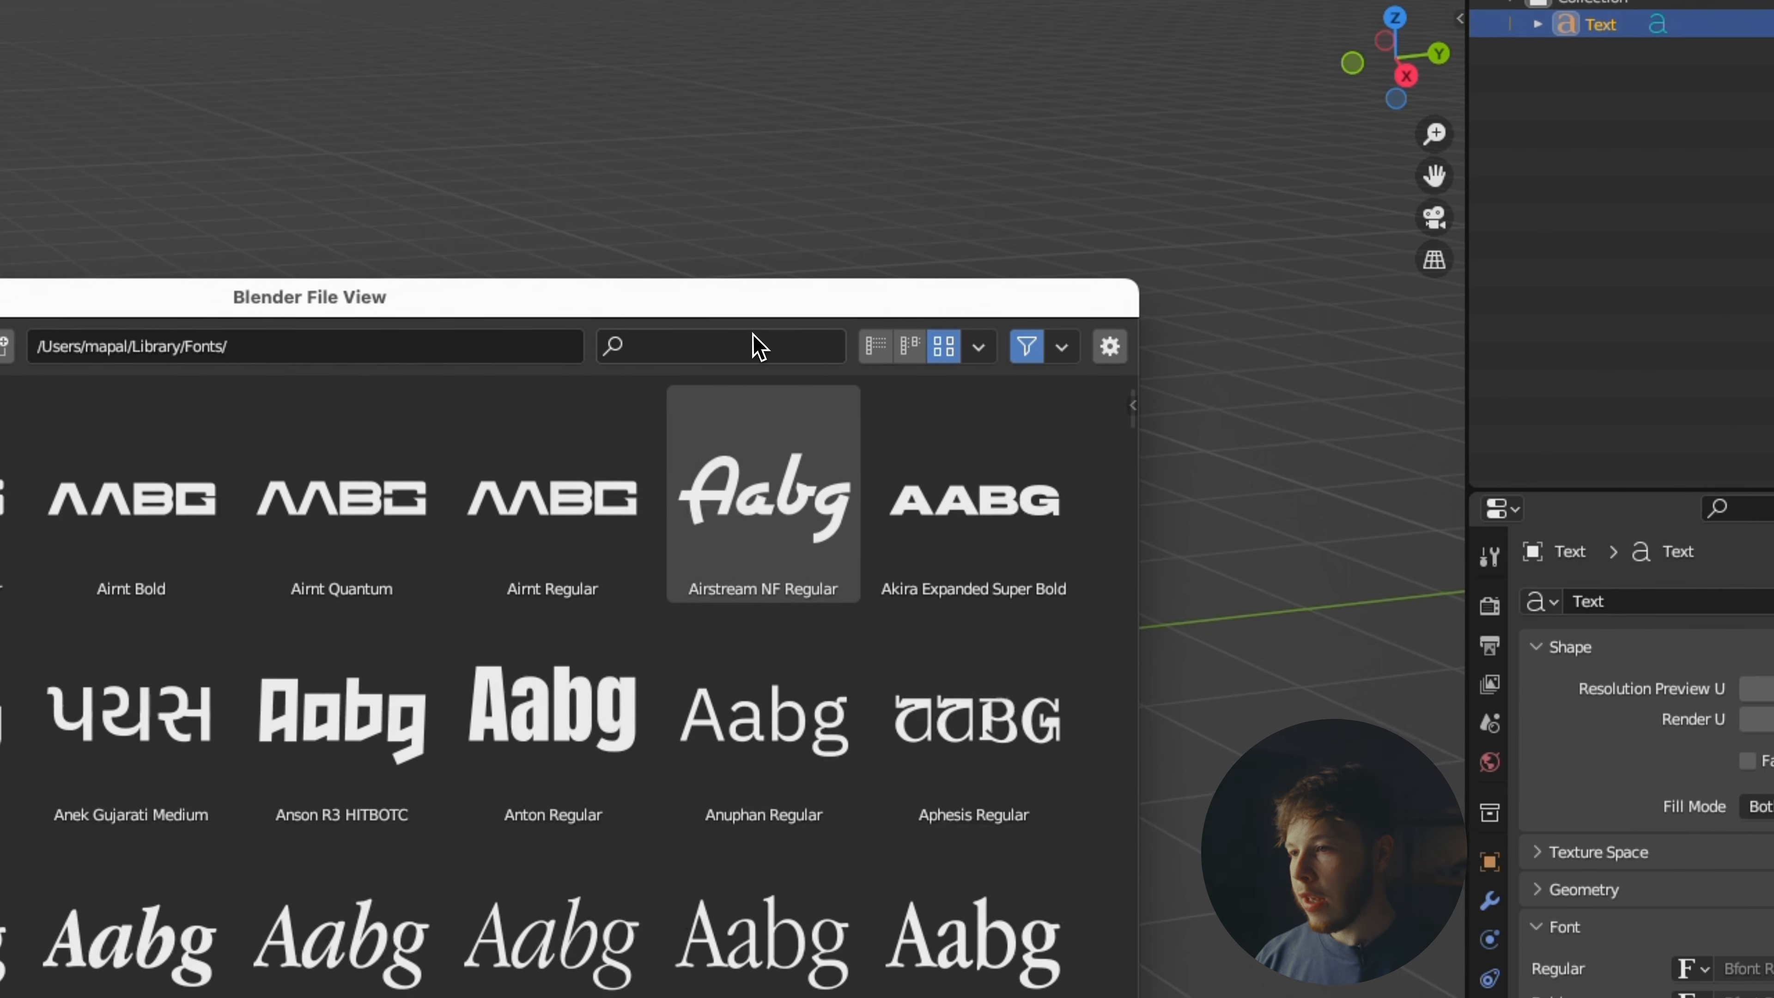
left_click(739, 353)
type("font")
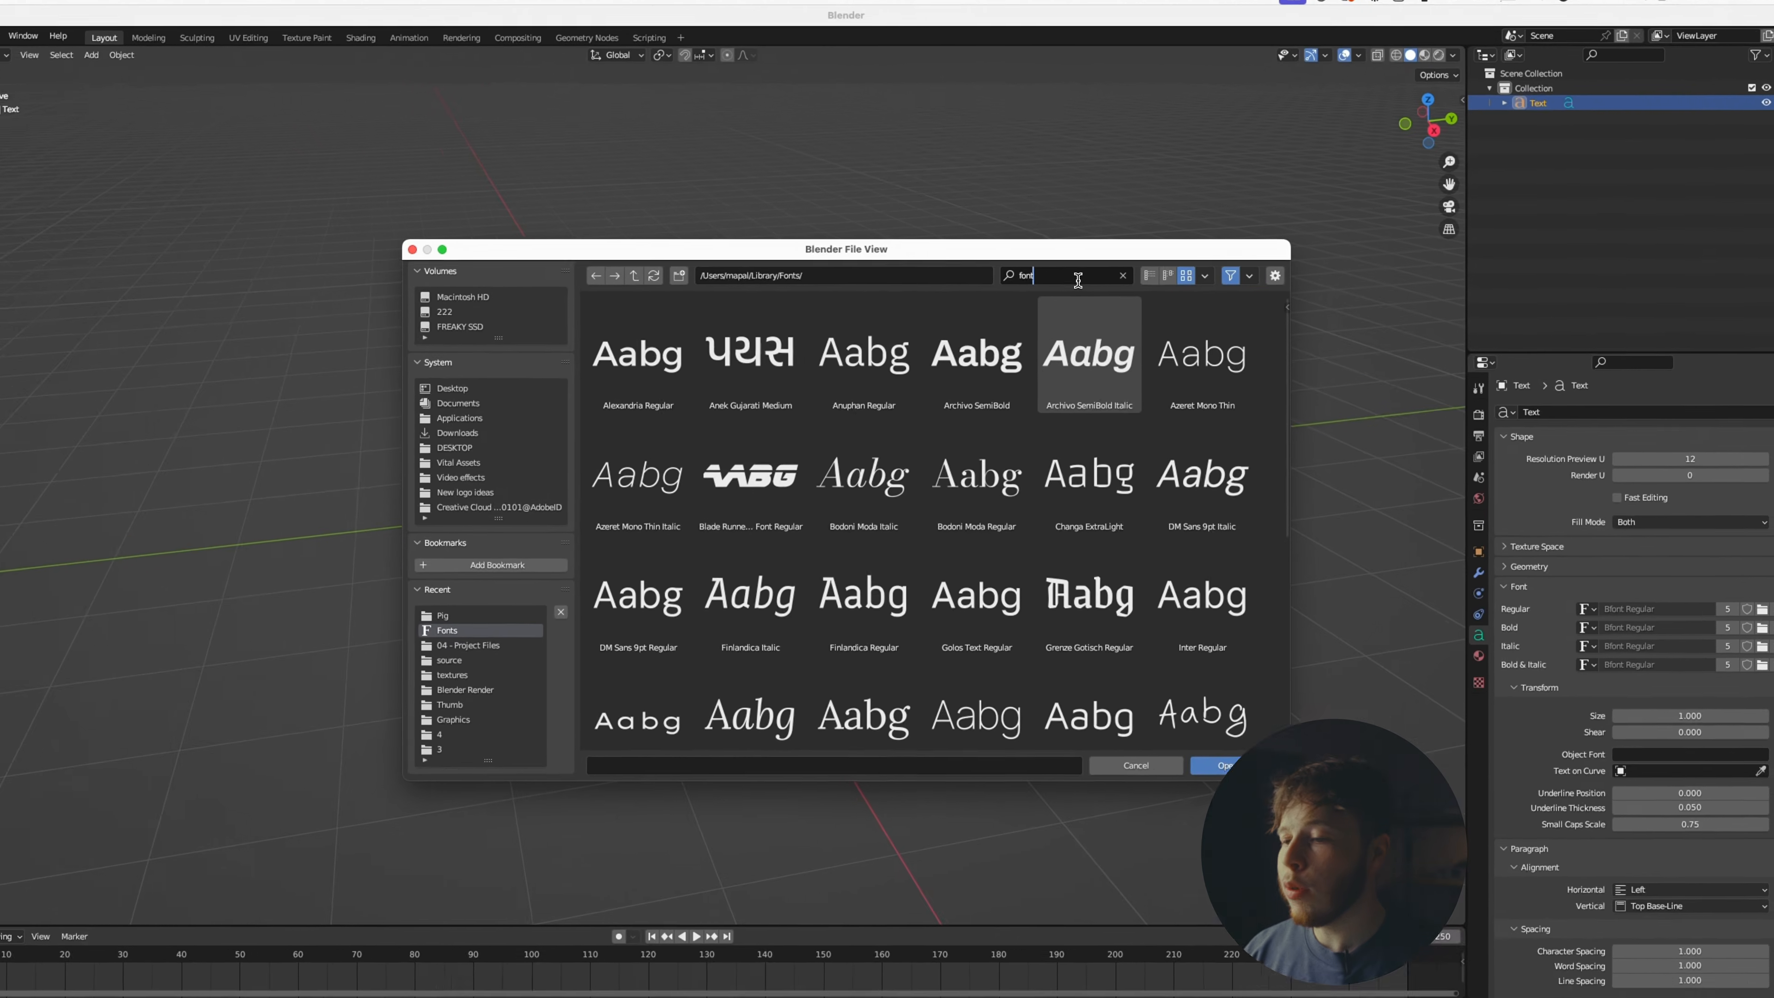
key("BackSpace")
key("BackSpace")
key("BackSpace")
key("BackSpace")
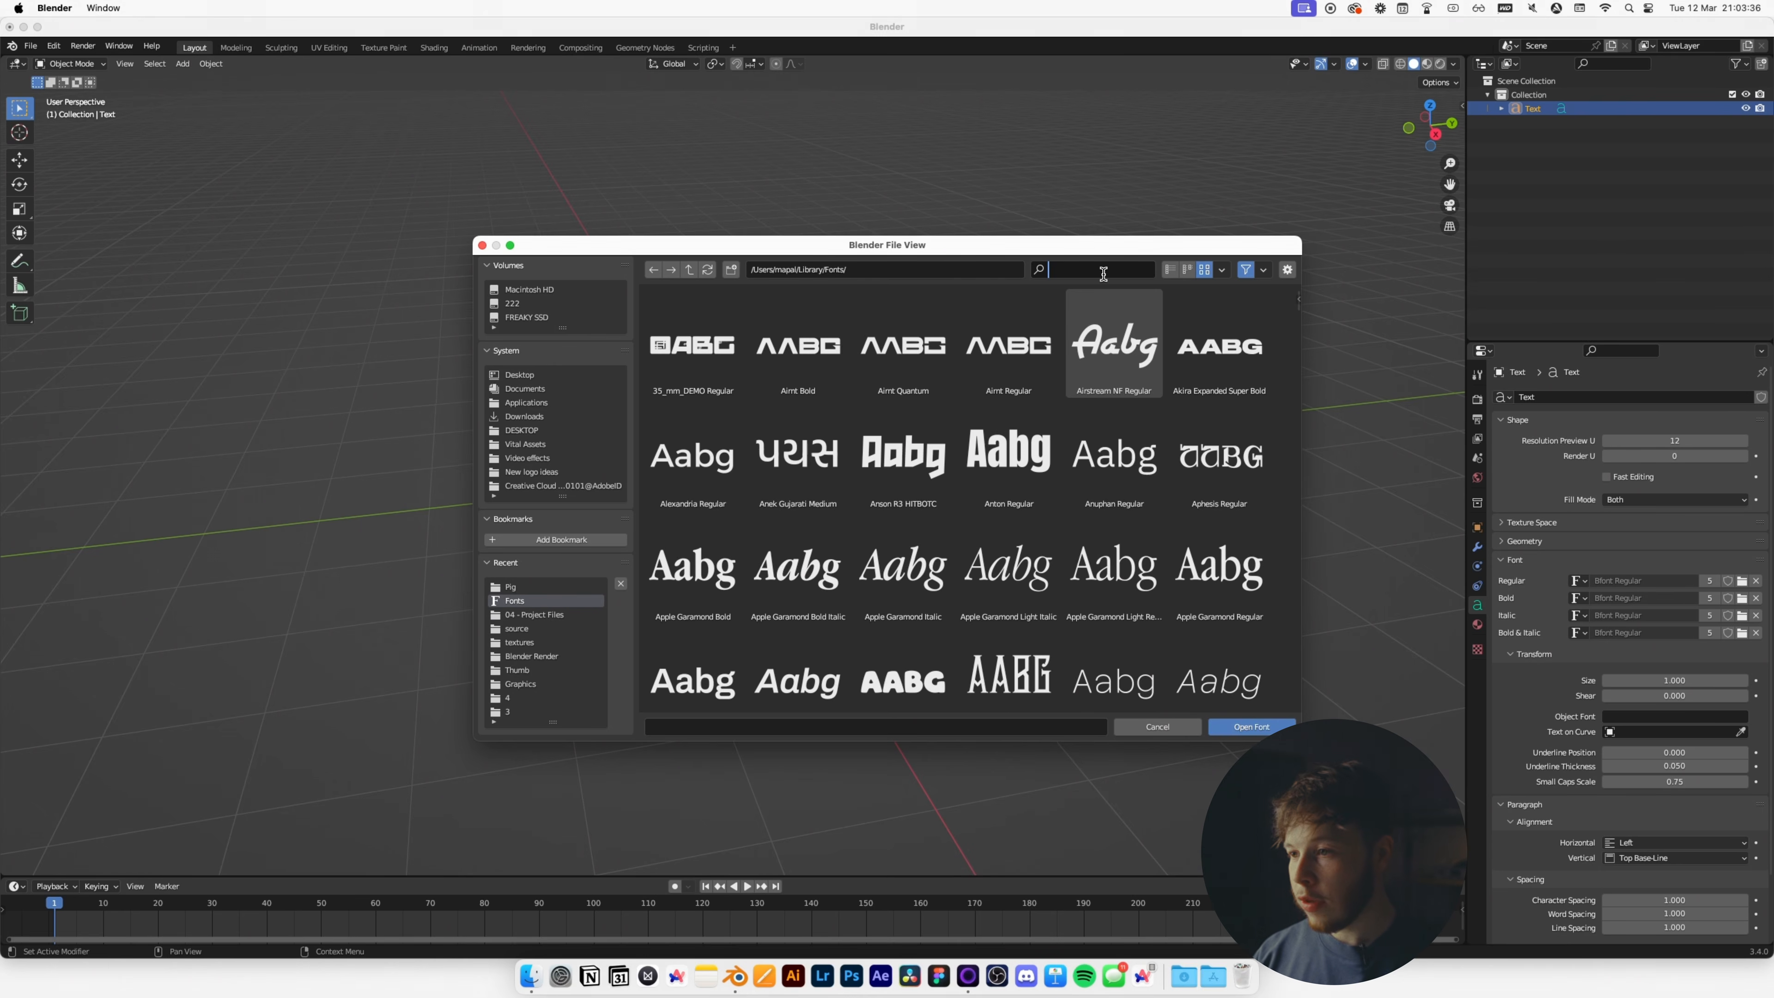
type("sato")
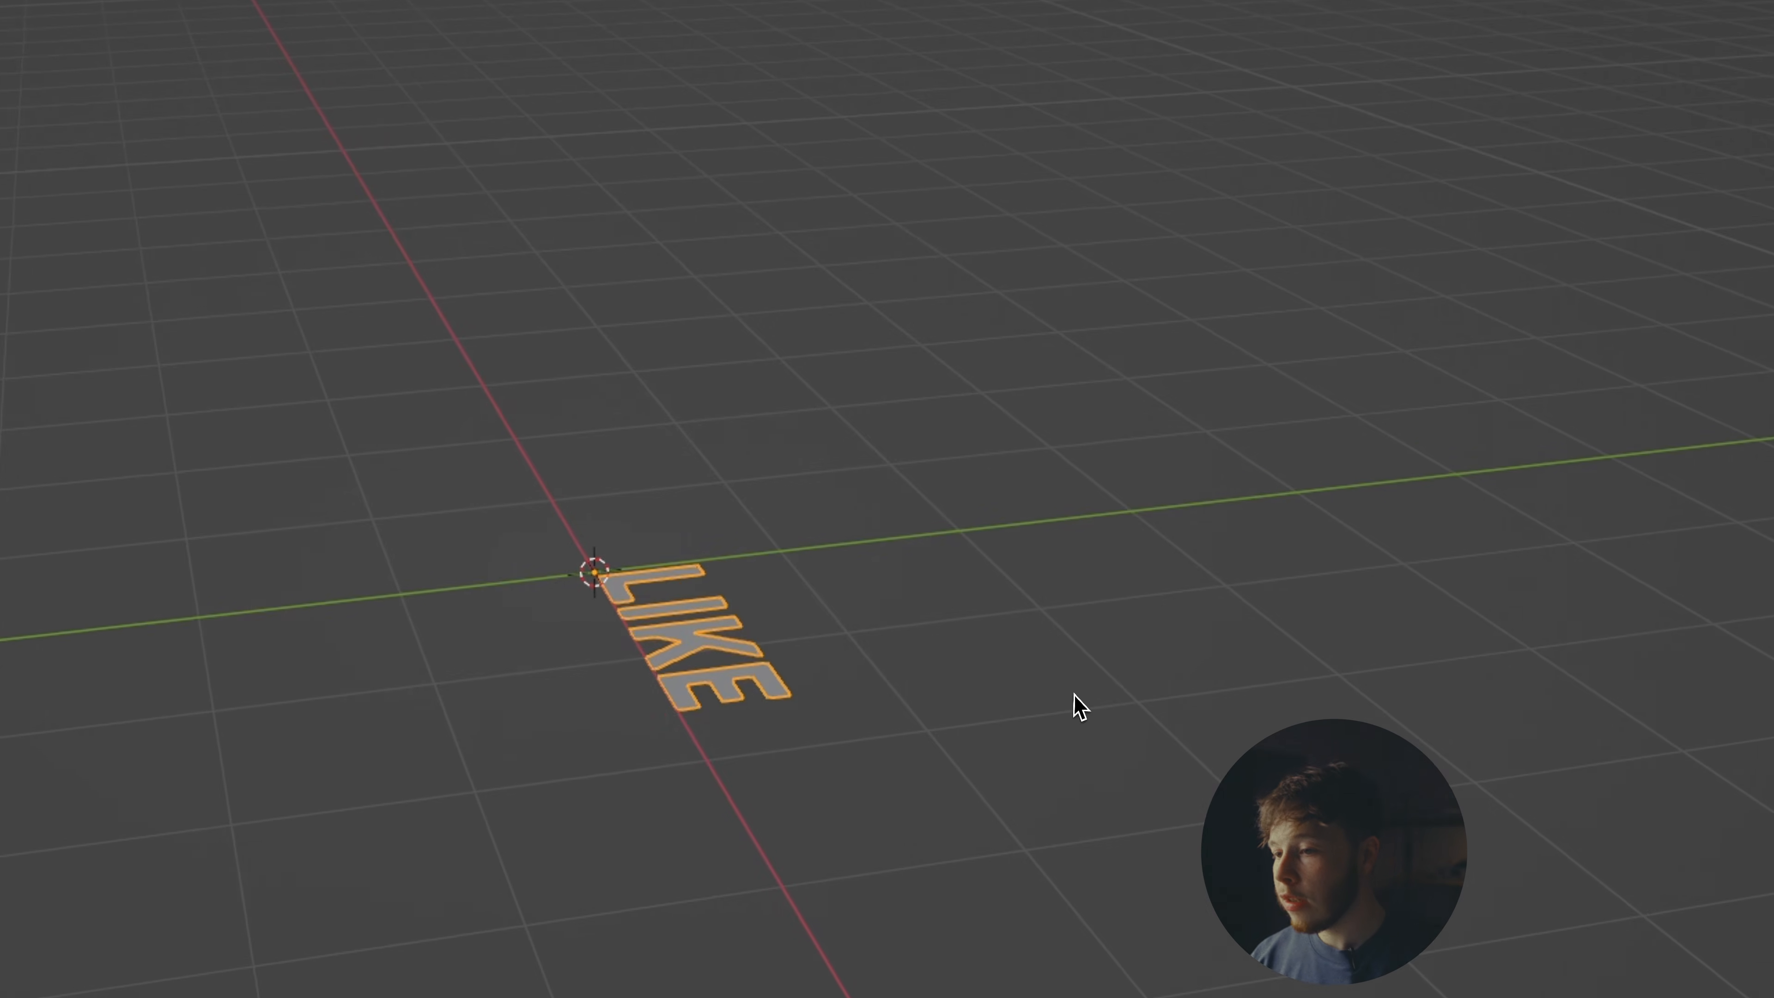
Extrude the LIKE text into thin solid letters and set its font size to 1.75.
scroll(1080, 706, "down", 5)
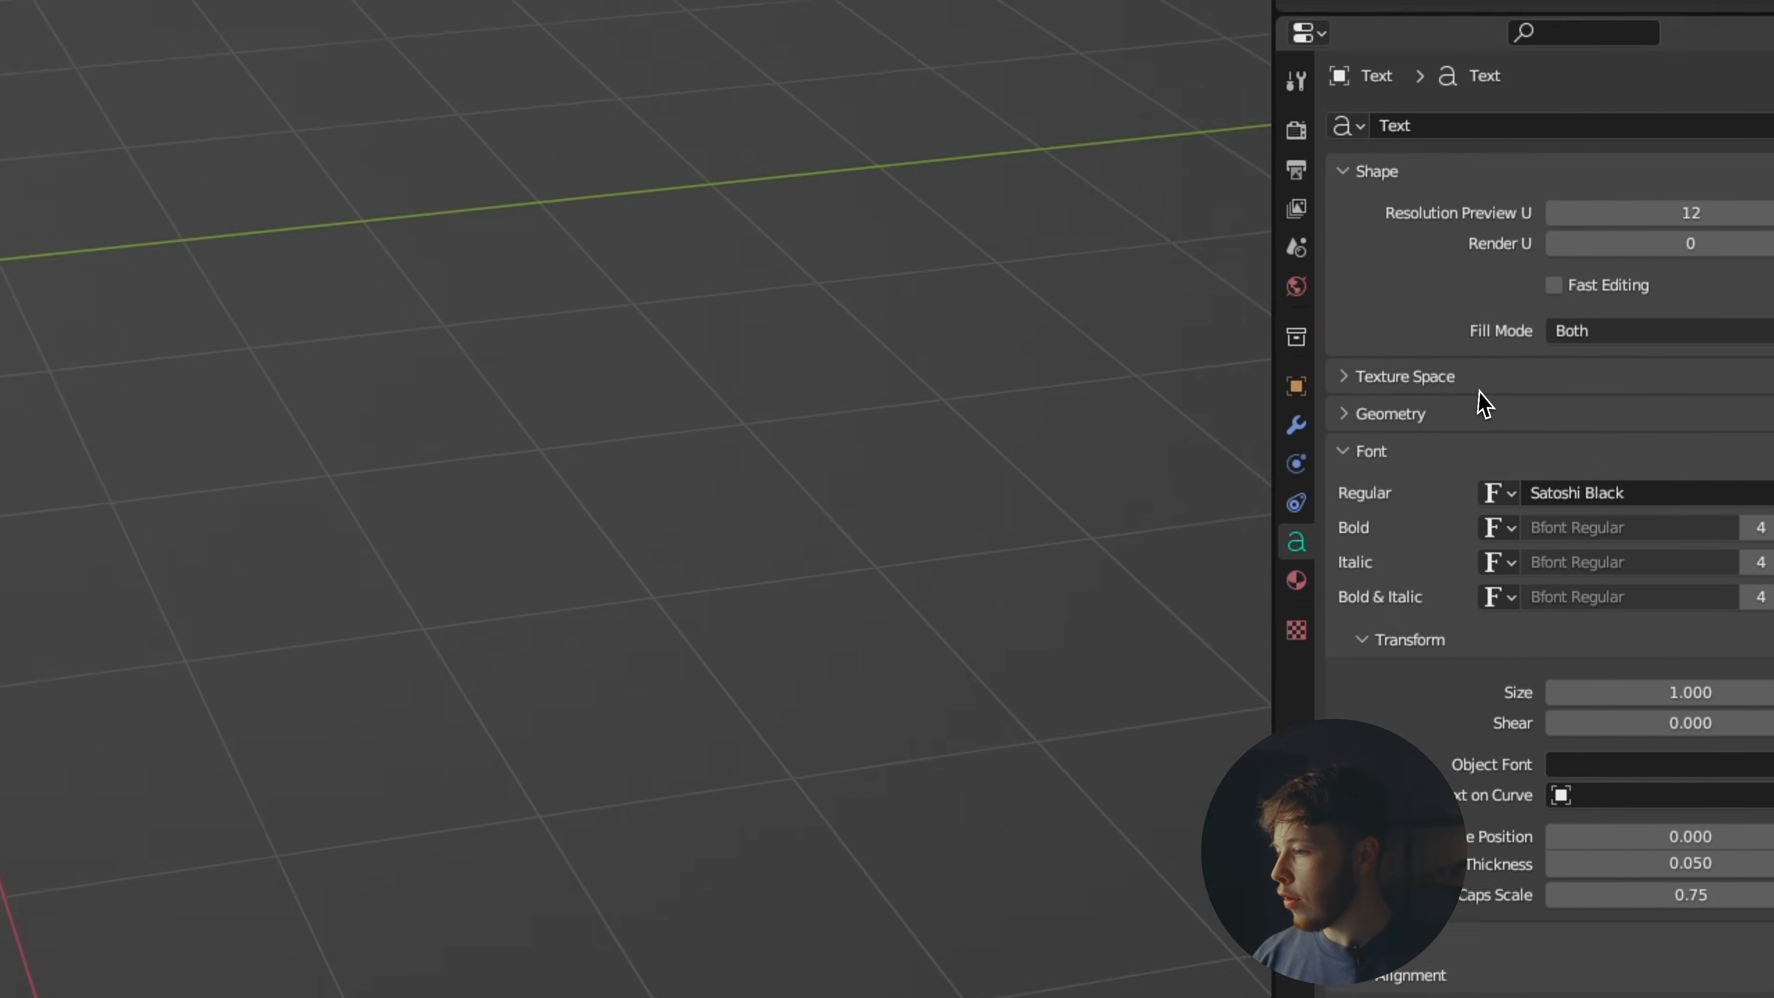
left_click(1347, 415)
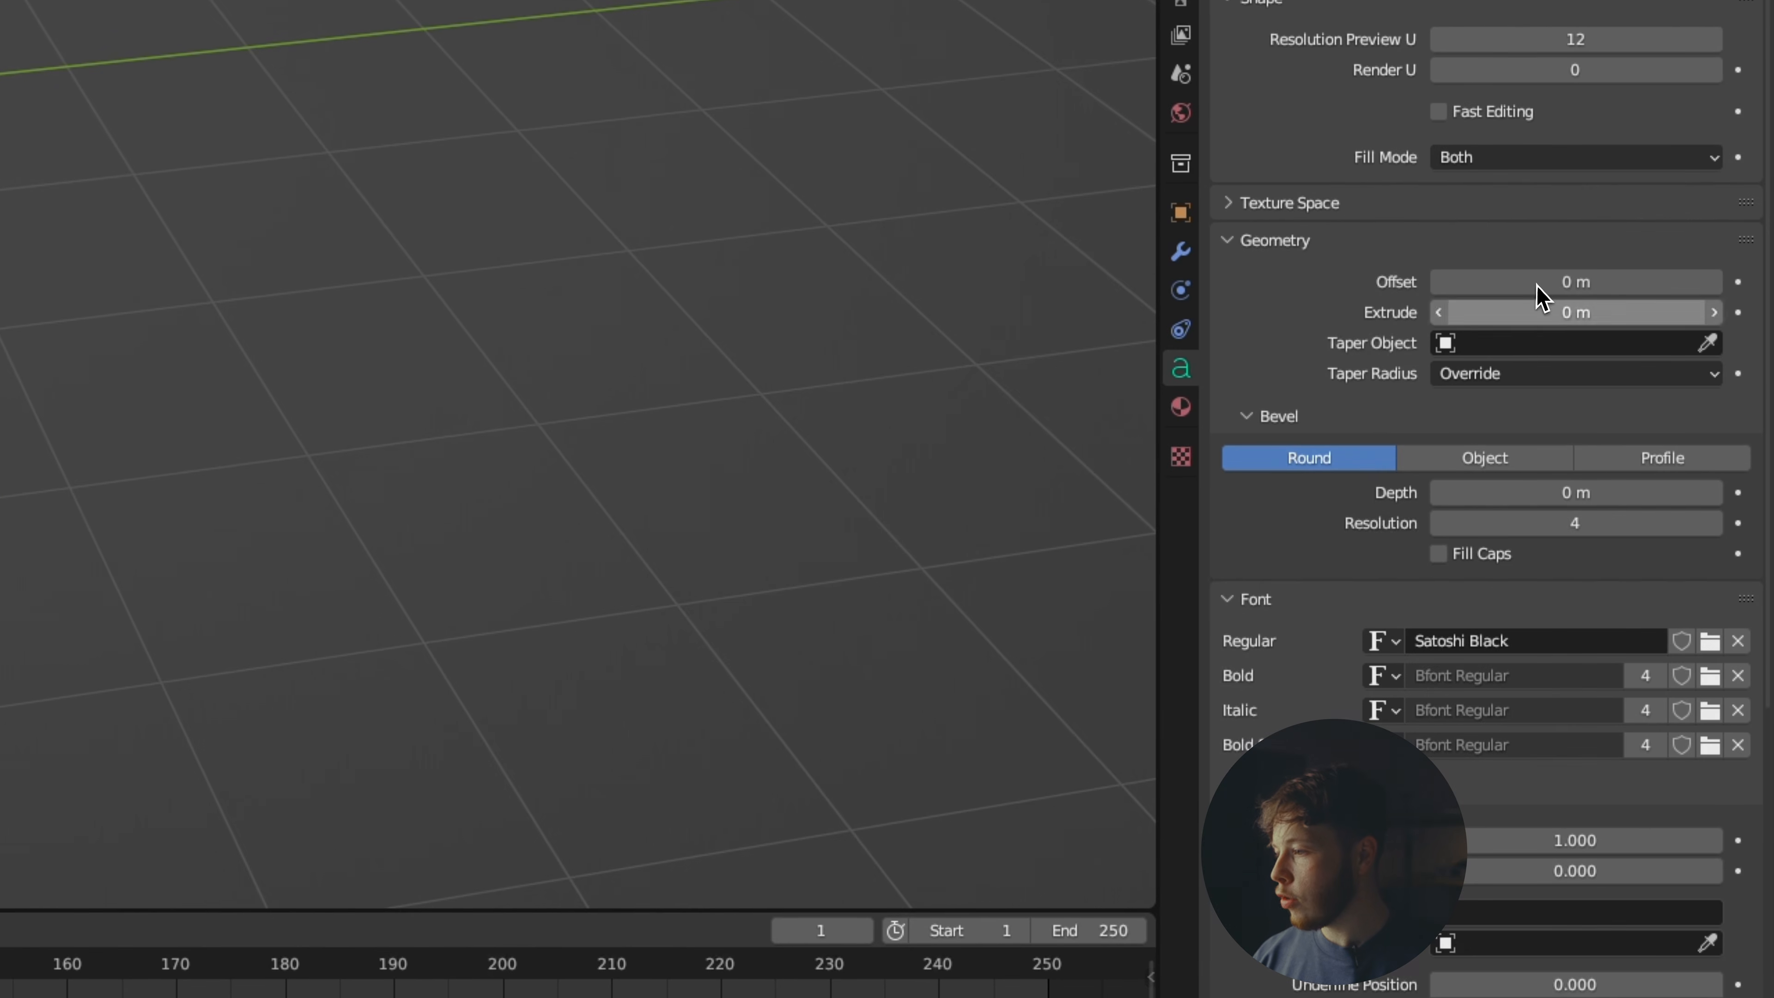
left_click_drag(1540, 312, 1574, 316)
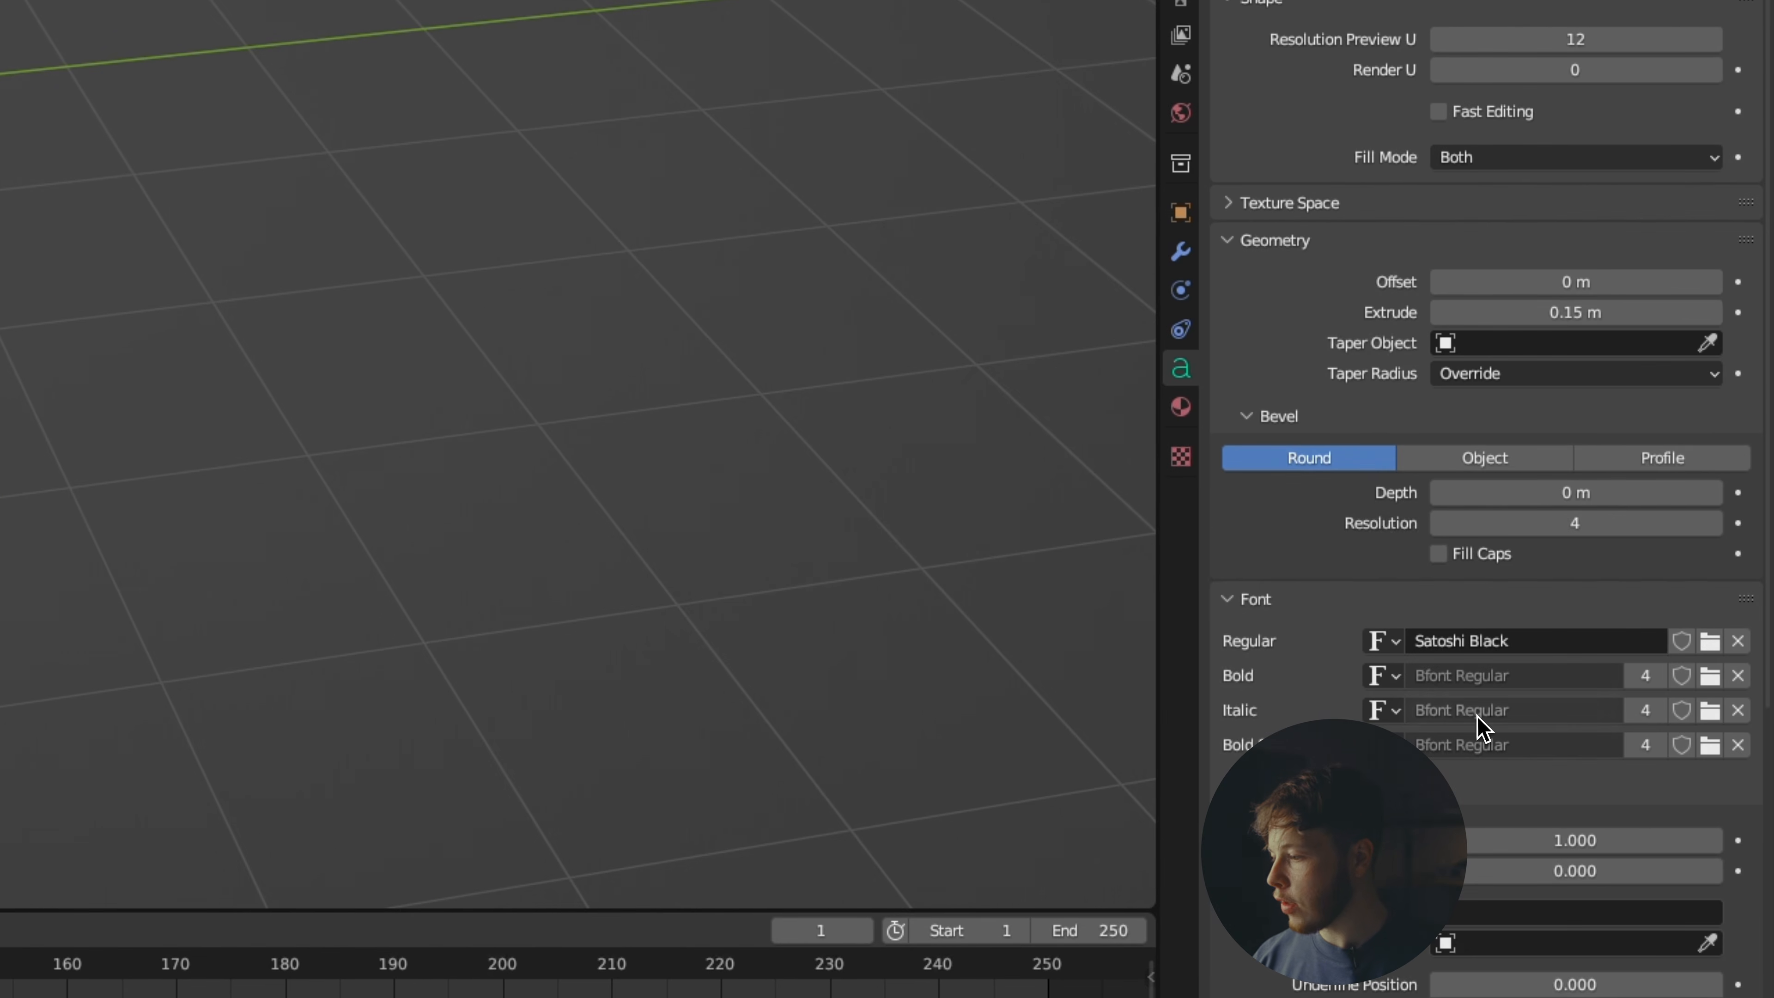
scroll(1473, 721, "down", 2)
left_click_drag(1472, 781, 1605, 772)
left_click_drag(1585, 252, 1565, 267)
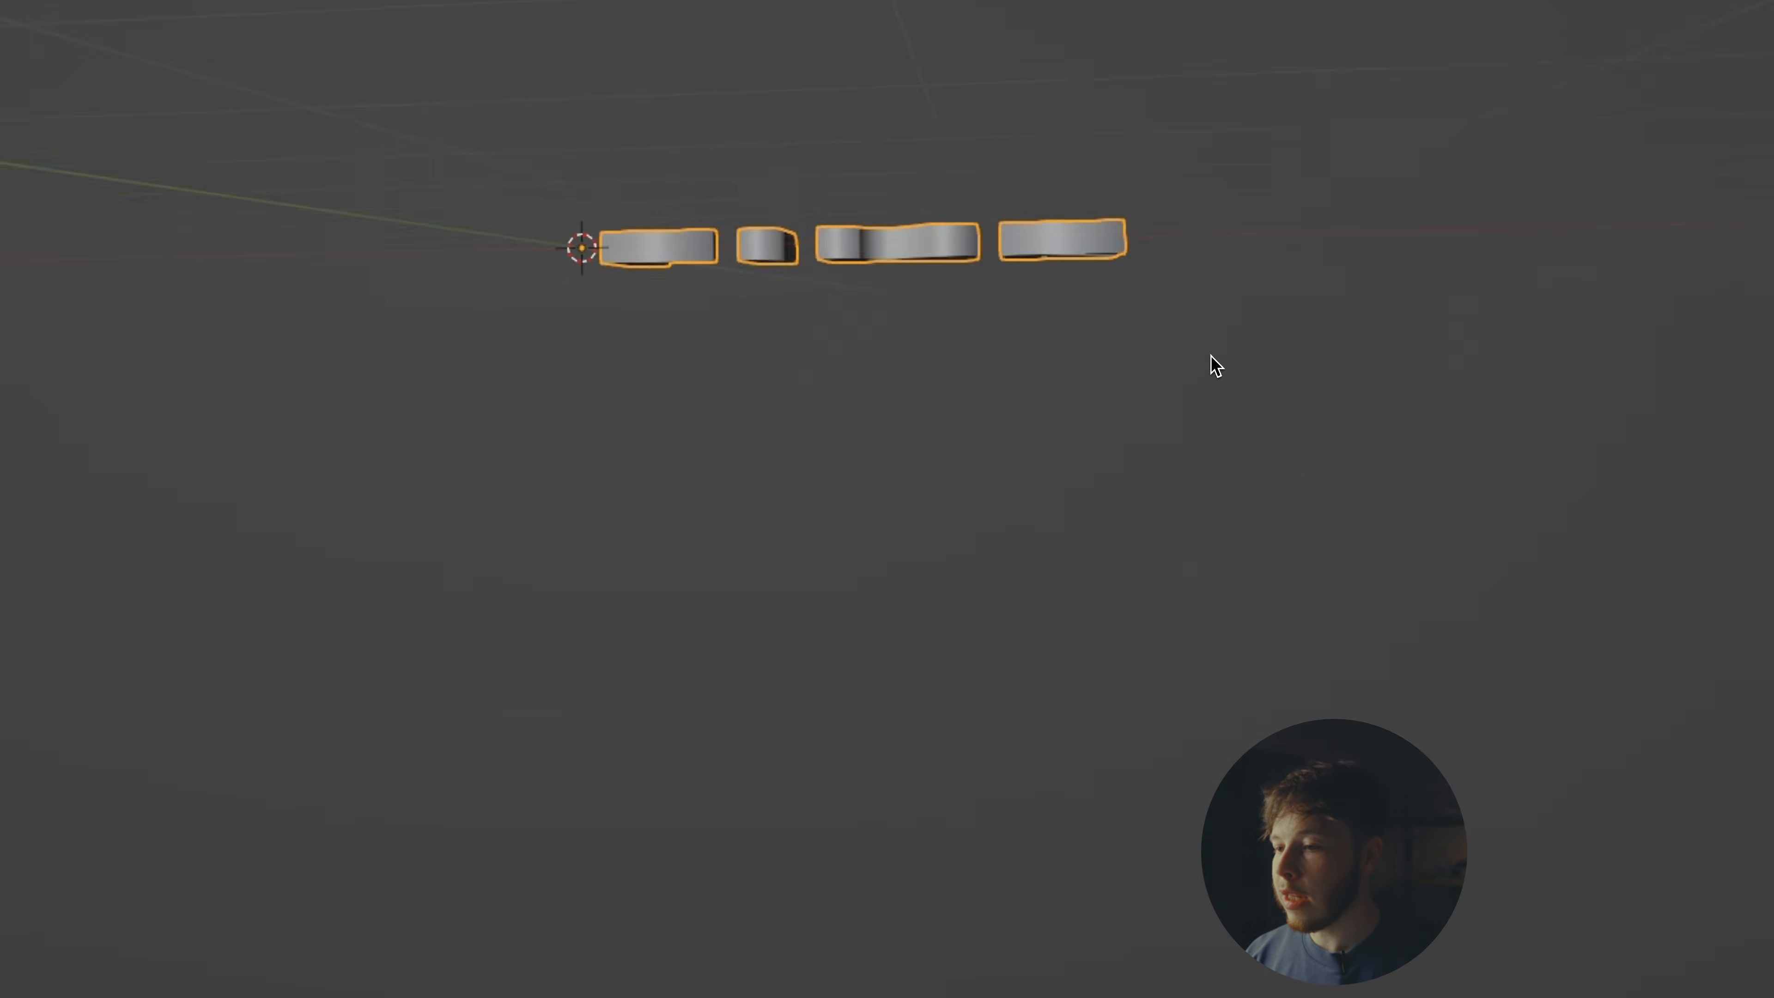
middle_click_drag(1211, 354, 953, 562)
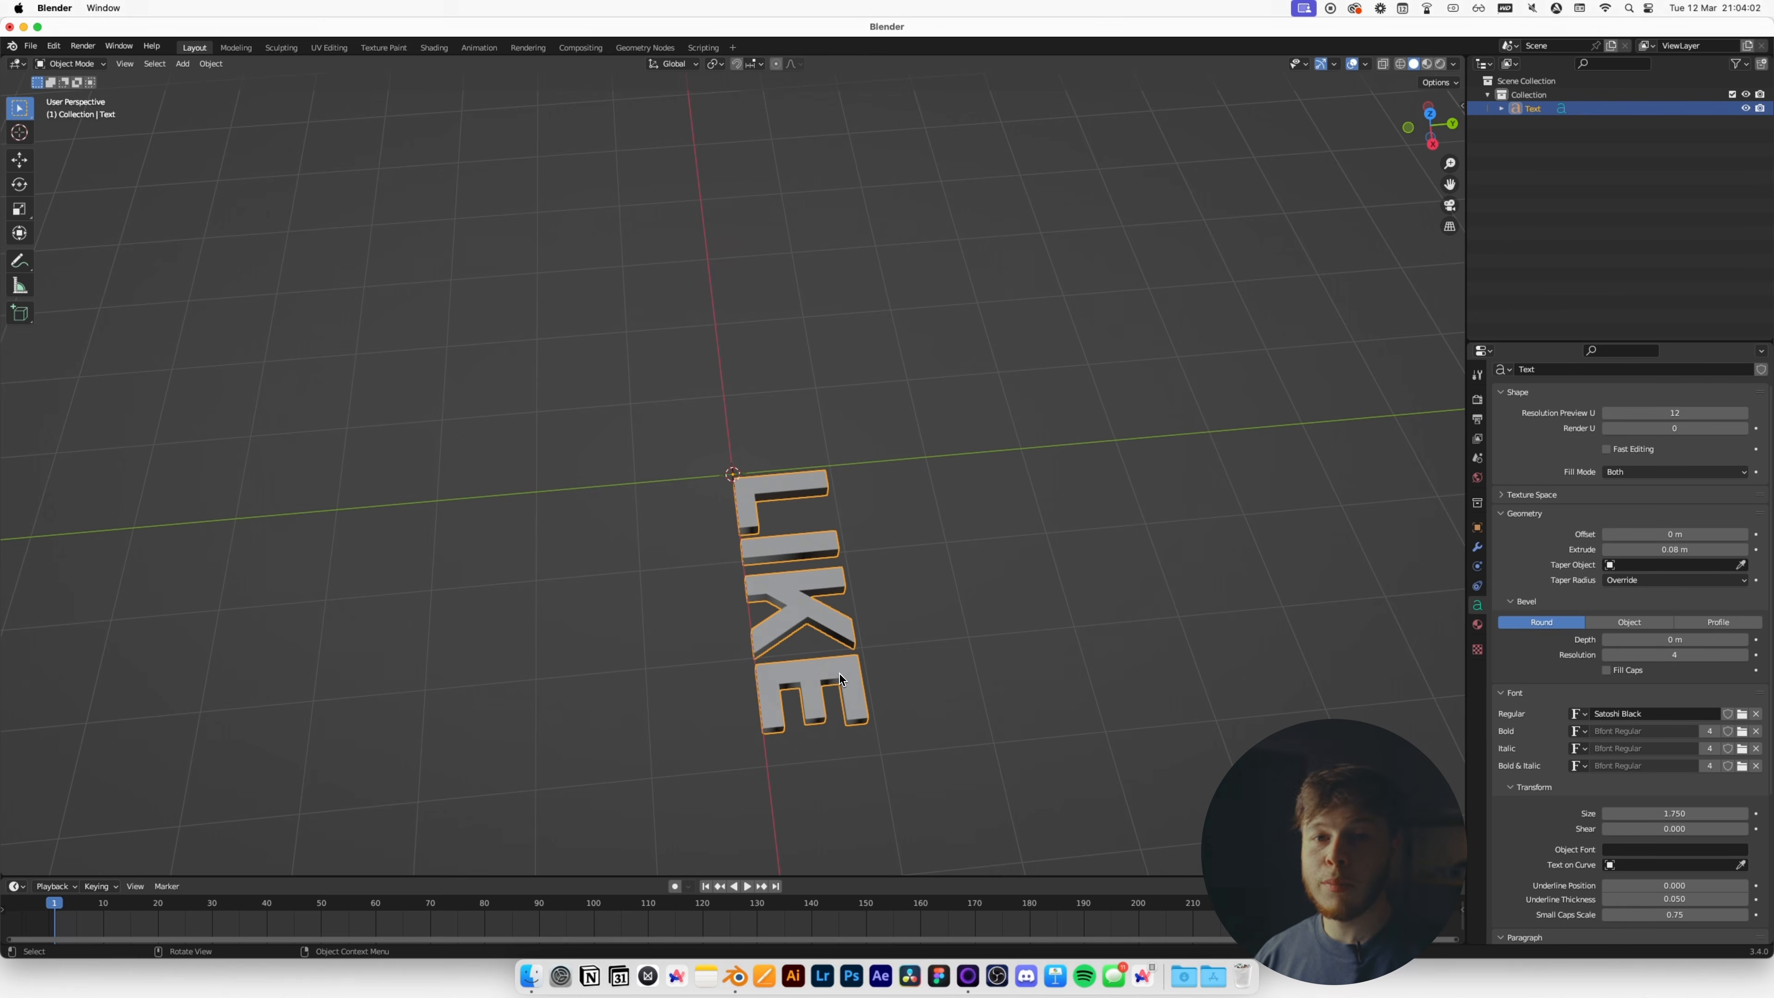
Convert the LIKE text object to a mesh and check its geometry in Edit Mode.
right_click(800, 618)
mouse_move(769, 645)
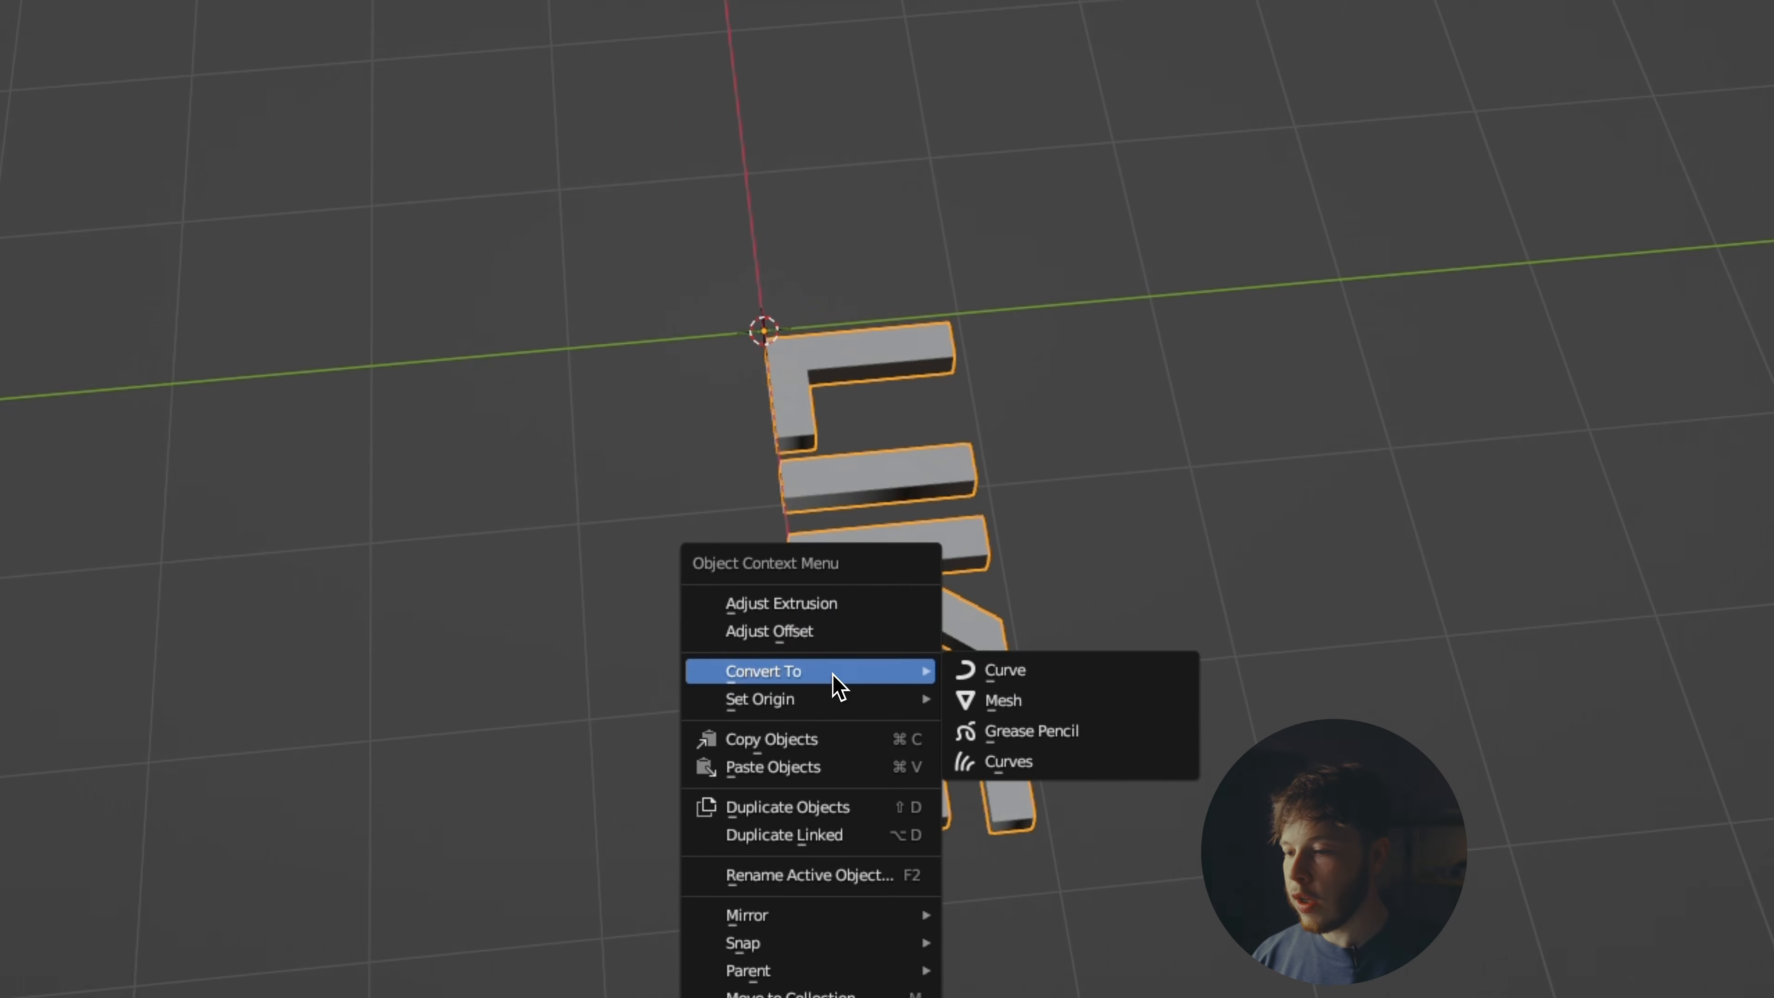
left_click(992, 699)
key("Tab")
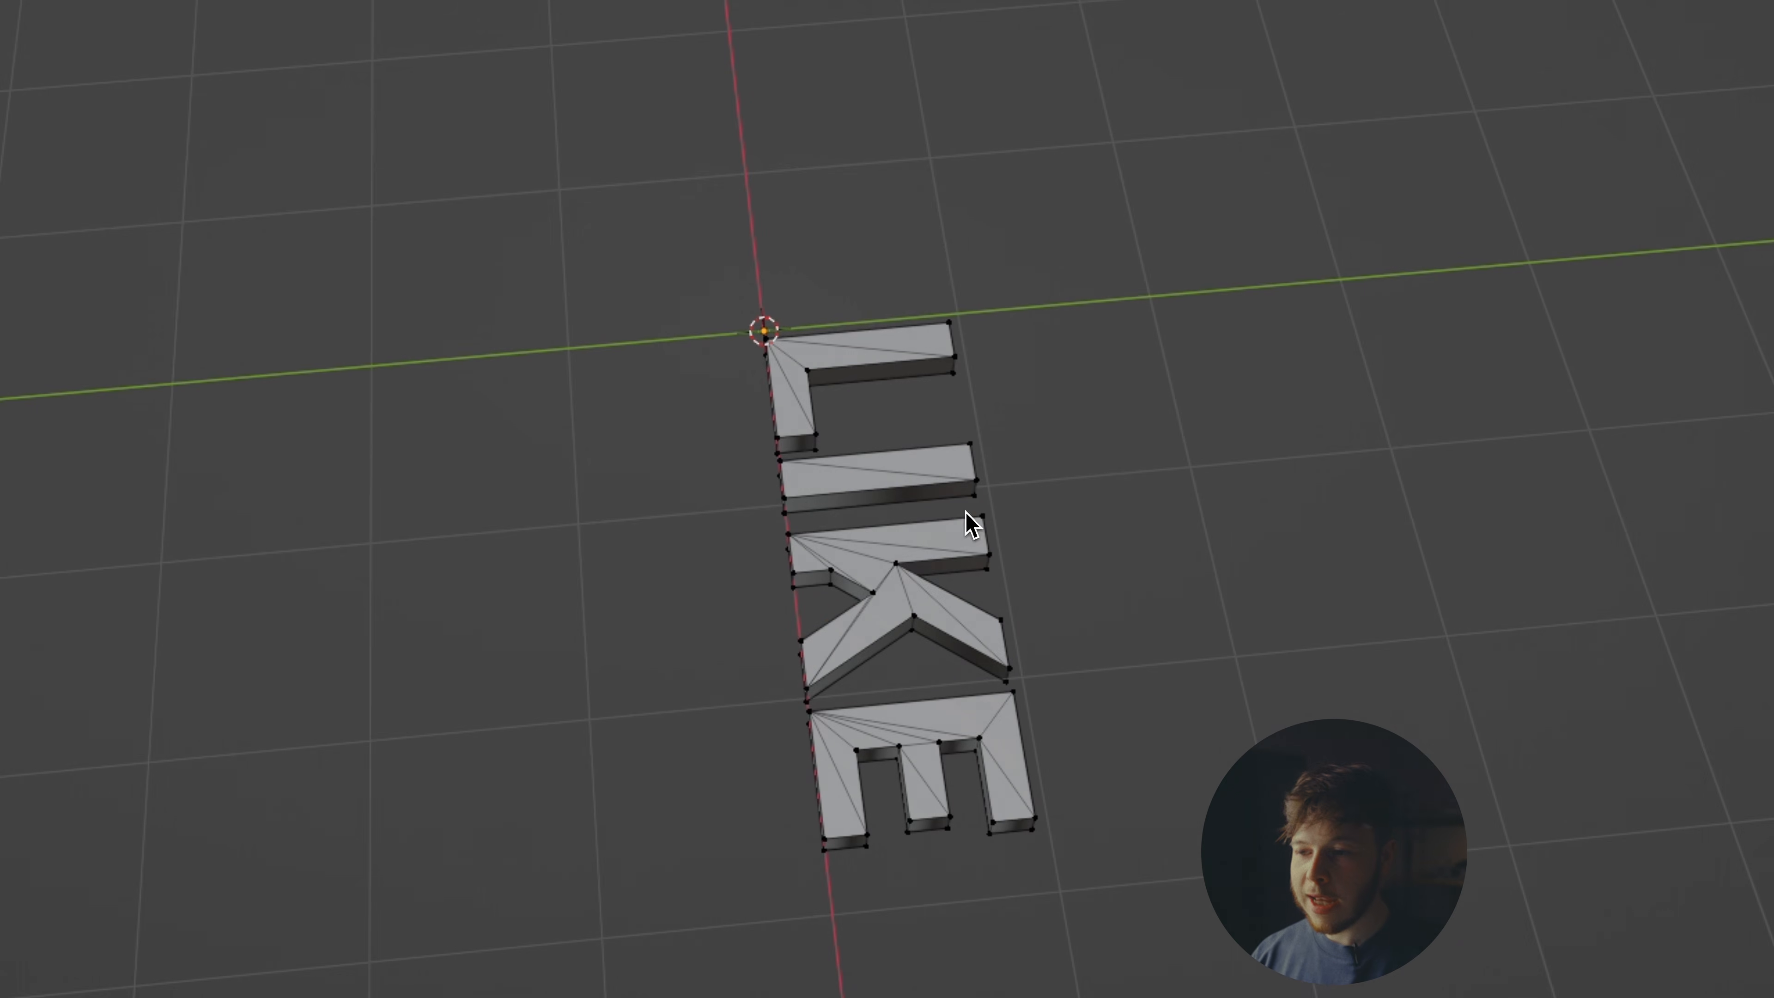
key("Tab")
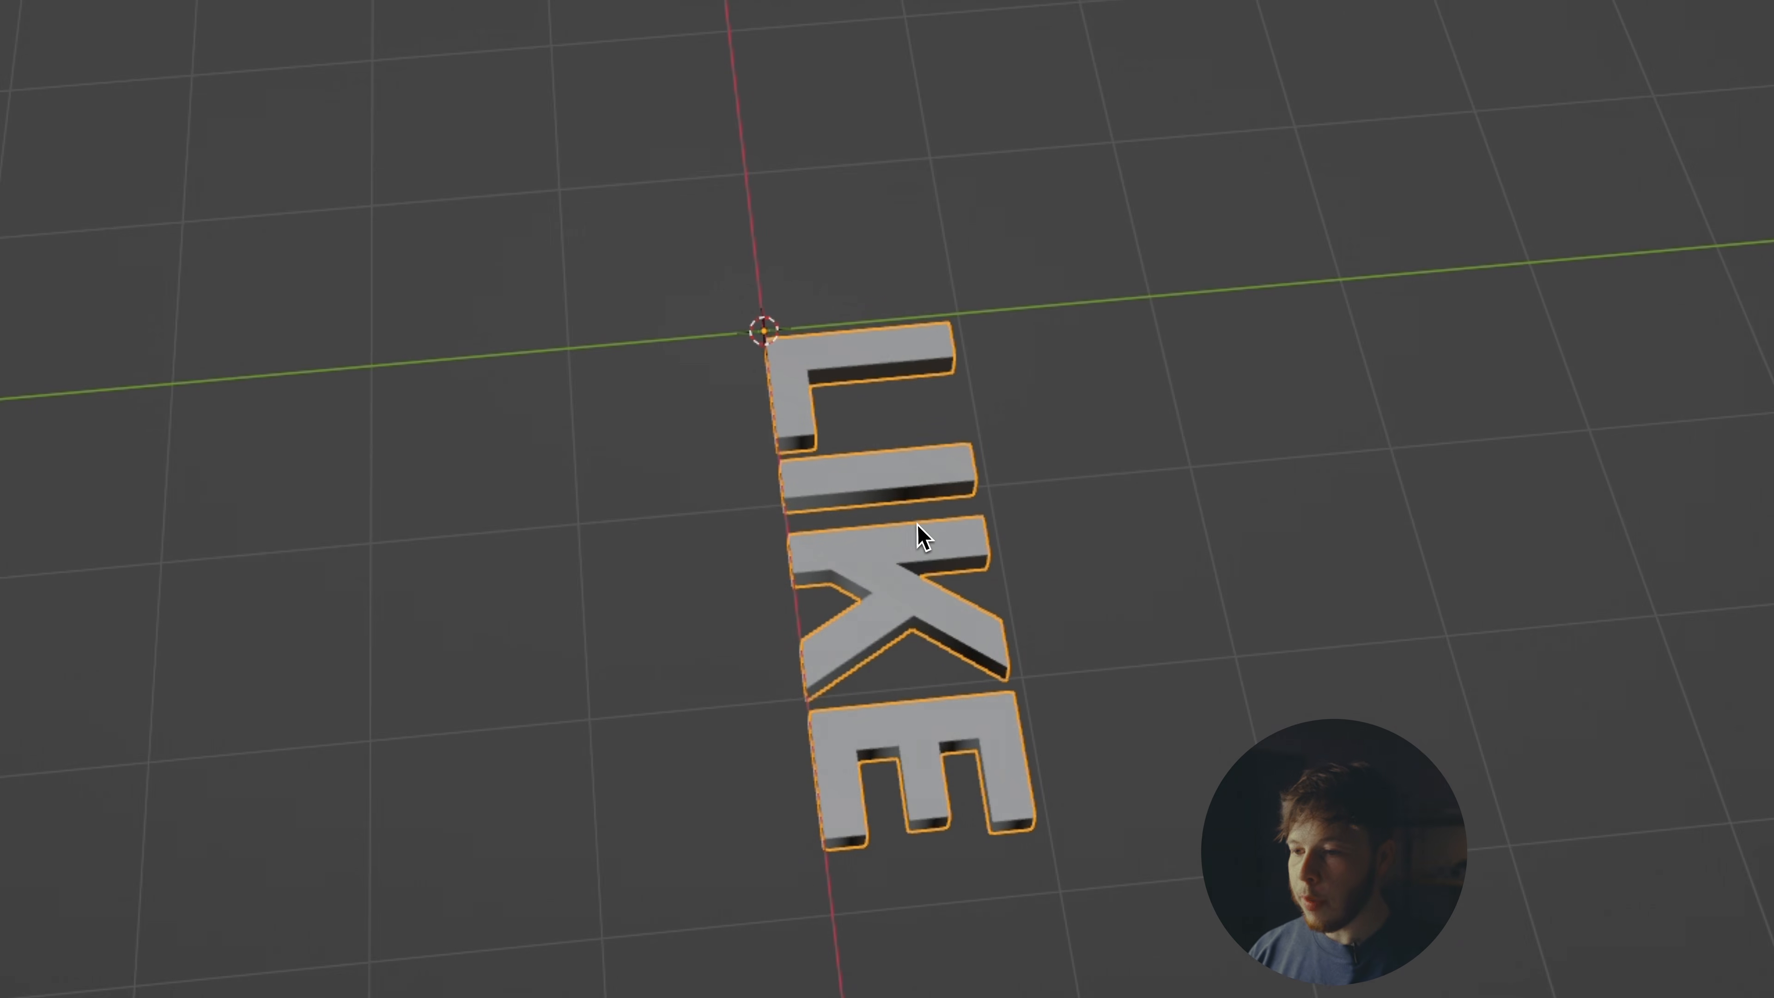
Set the text mesh's origin to Center of Mass (Surface) and clear its location to centre it on the world origin.
right_click(883, 559)
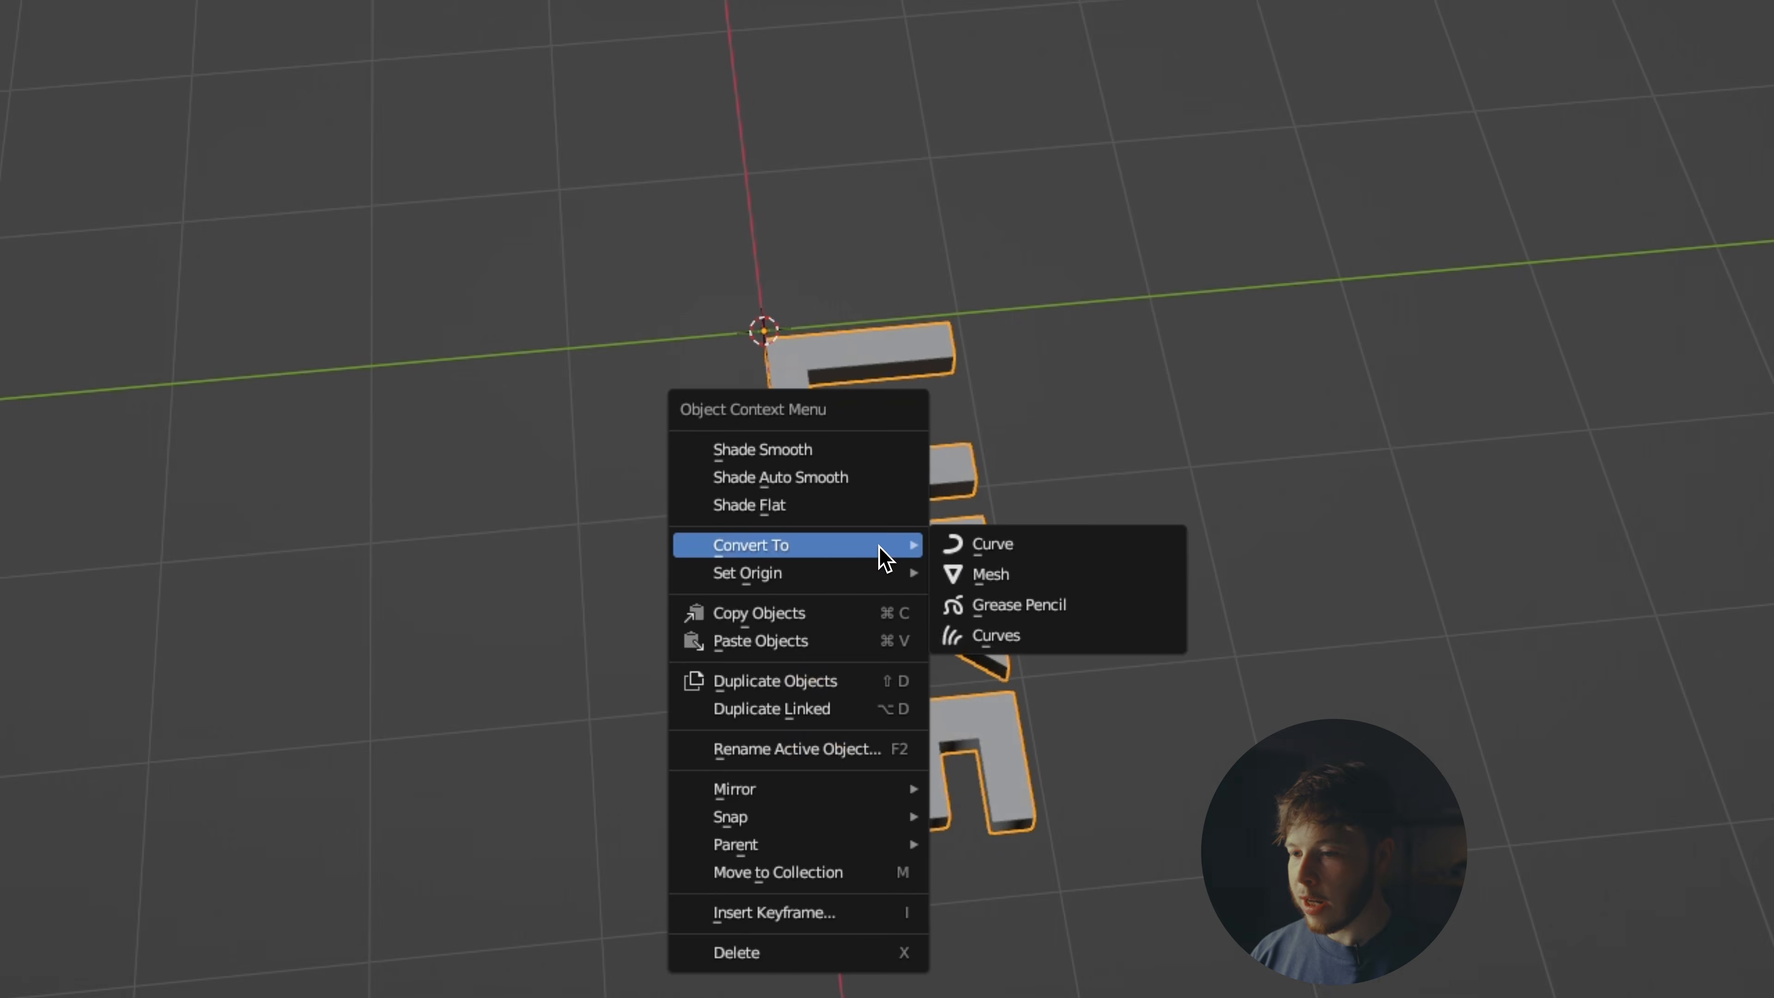
mouse_move(858, 588)
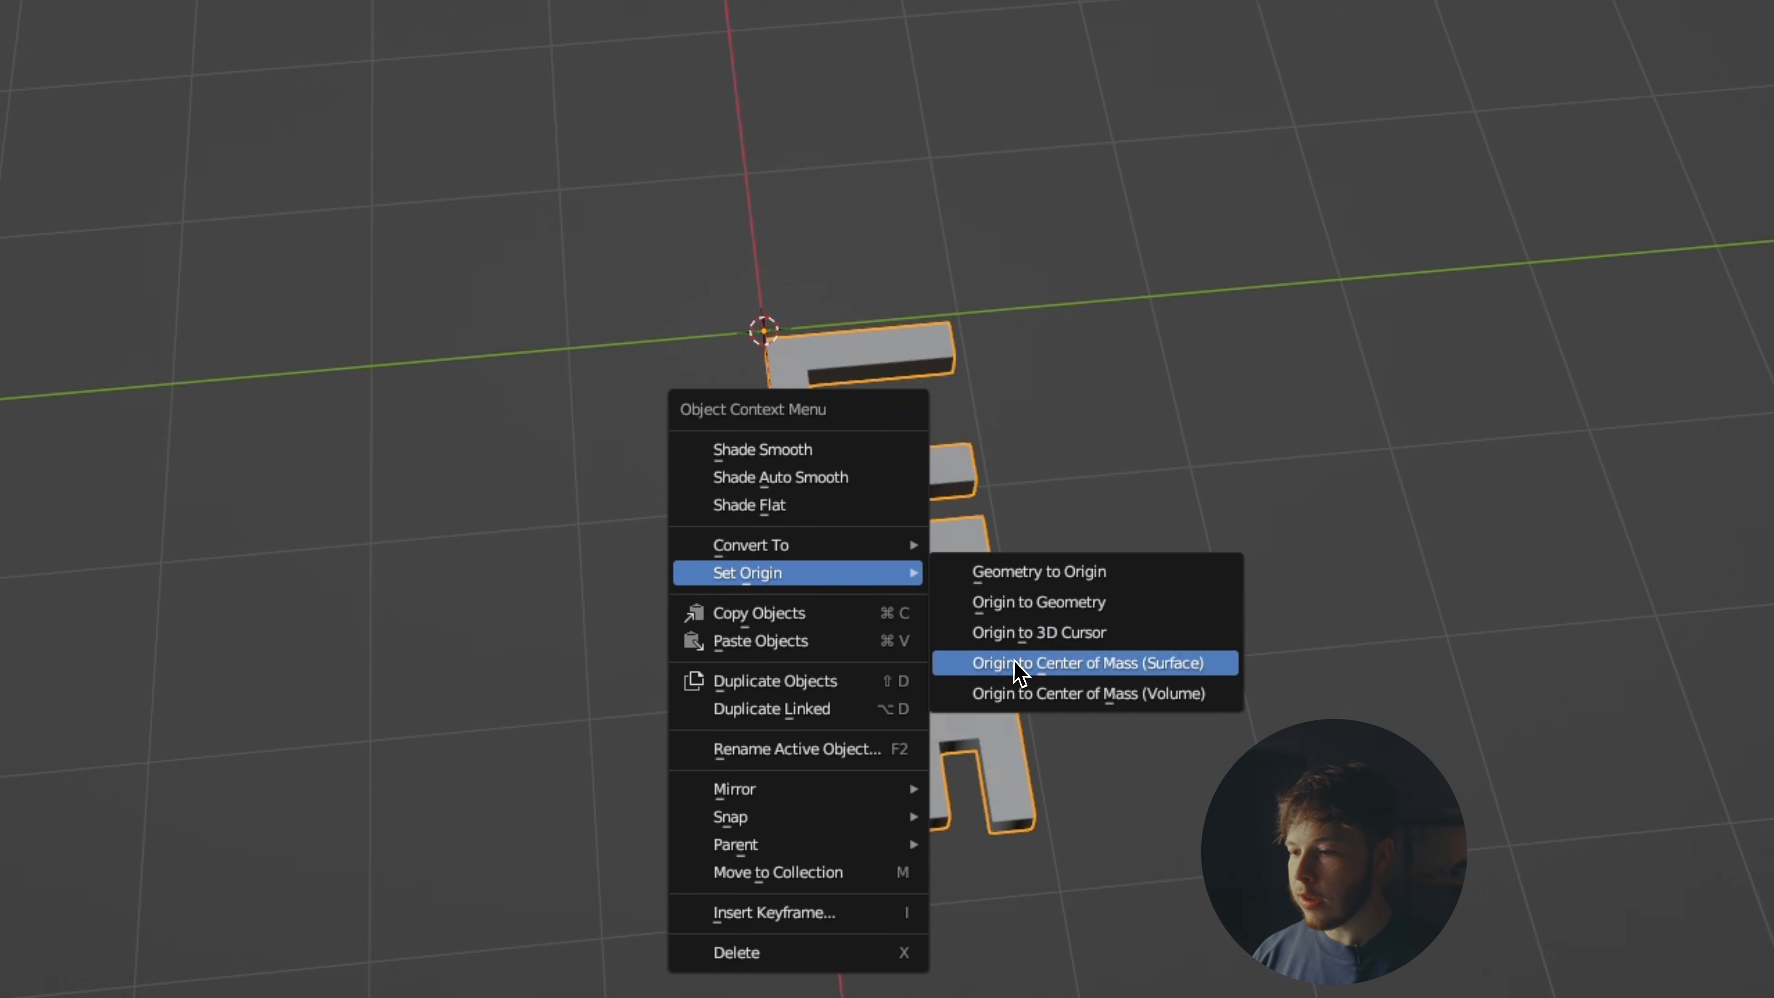
left_click(1042, 668)
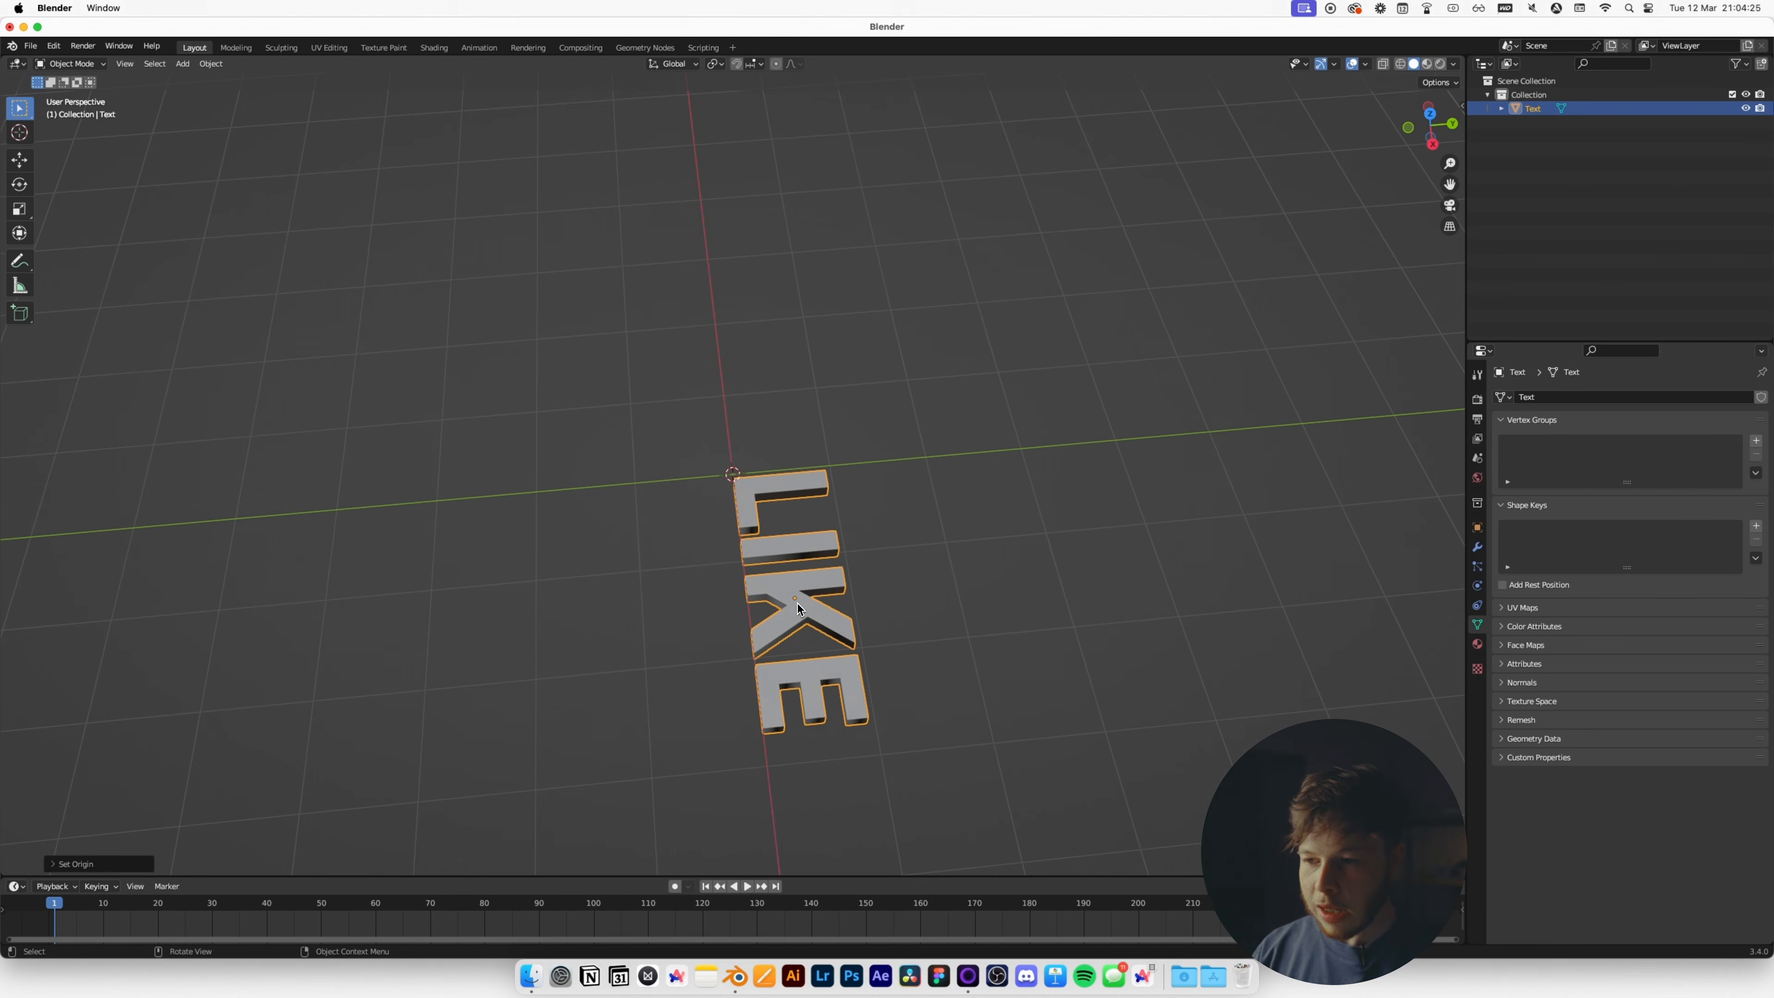
key("alt+g")
Try rotating the text 90° about the X axis in Object Mode, check its transform values, and undo the rotation.
middle_click_drag(890, 530, 1019, 441)
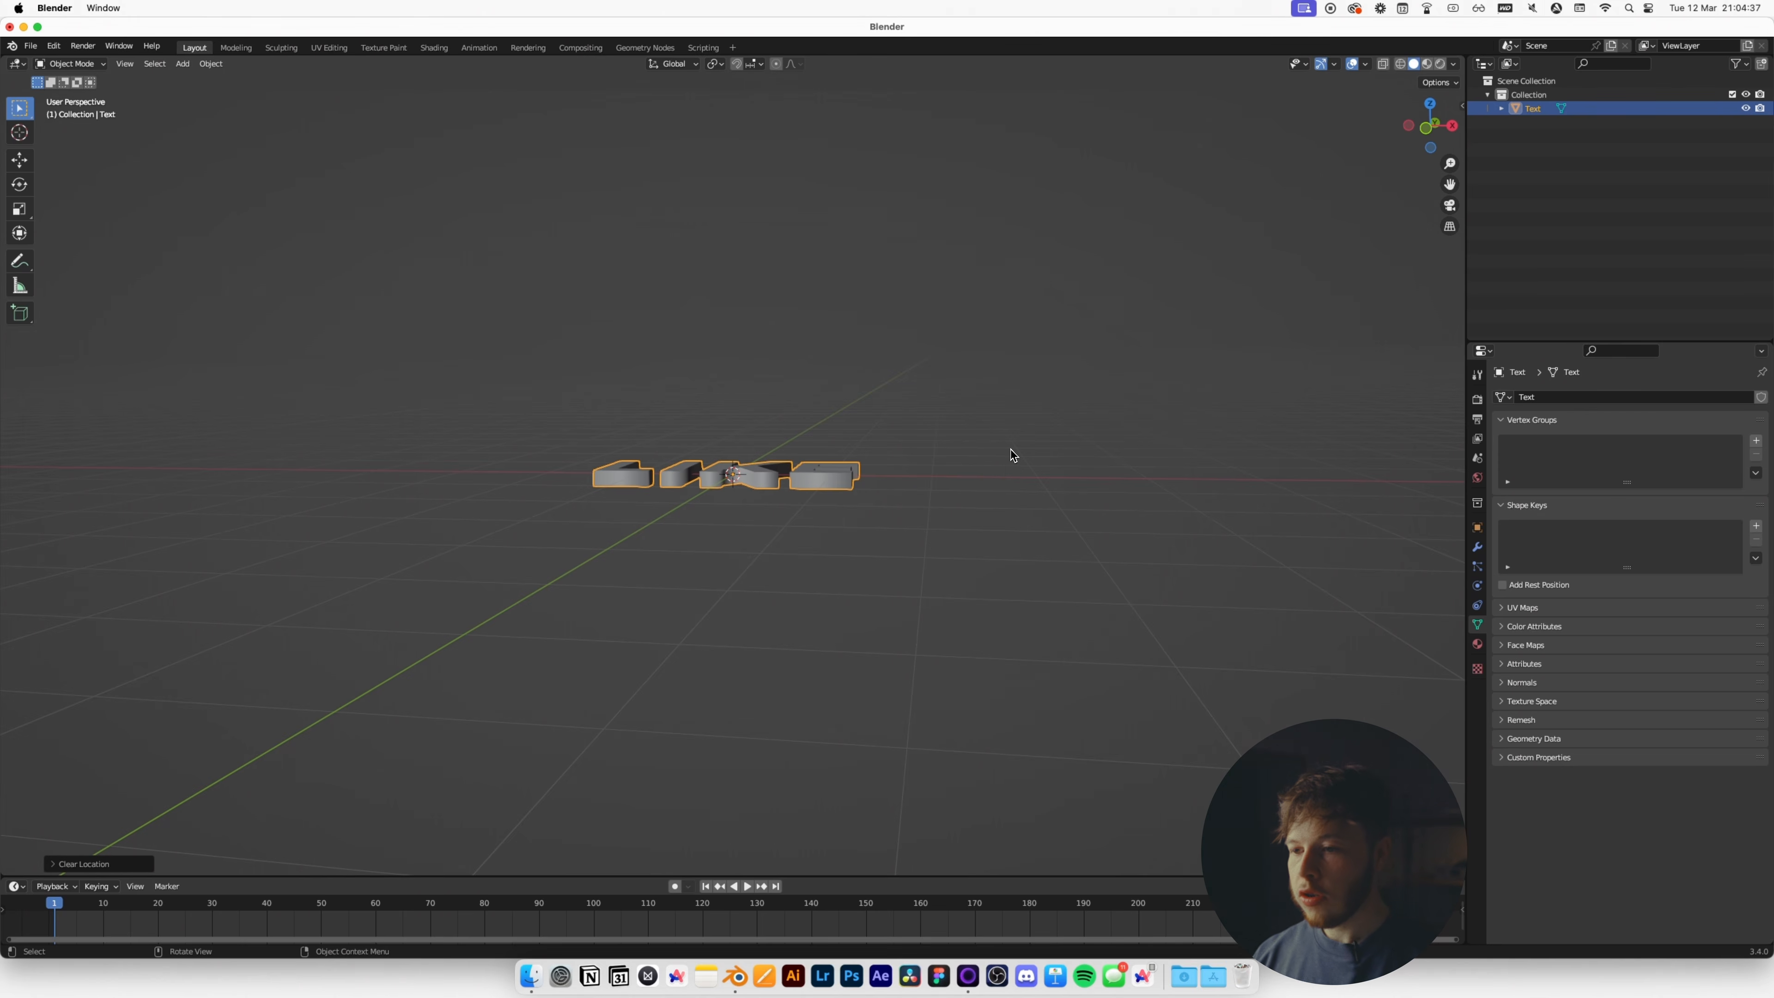
key("g")
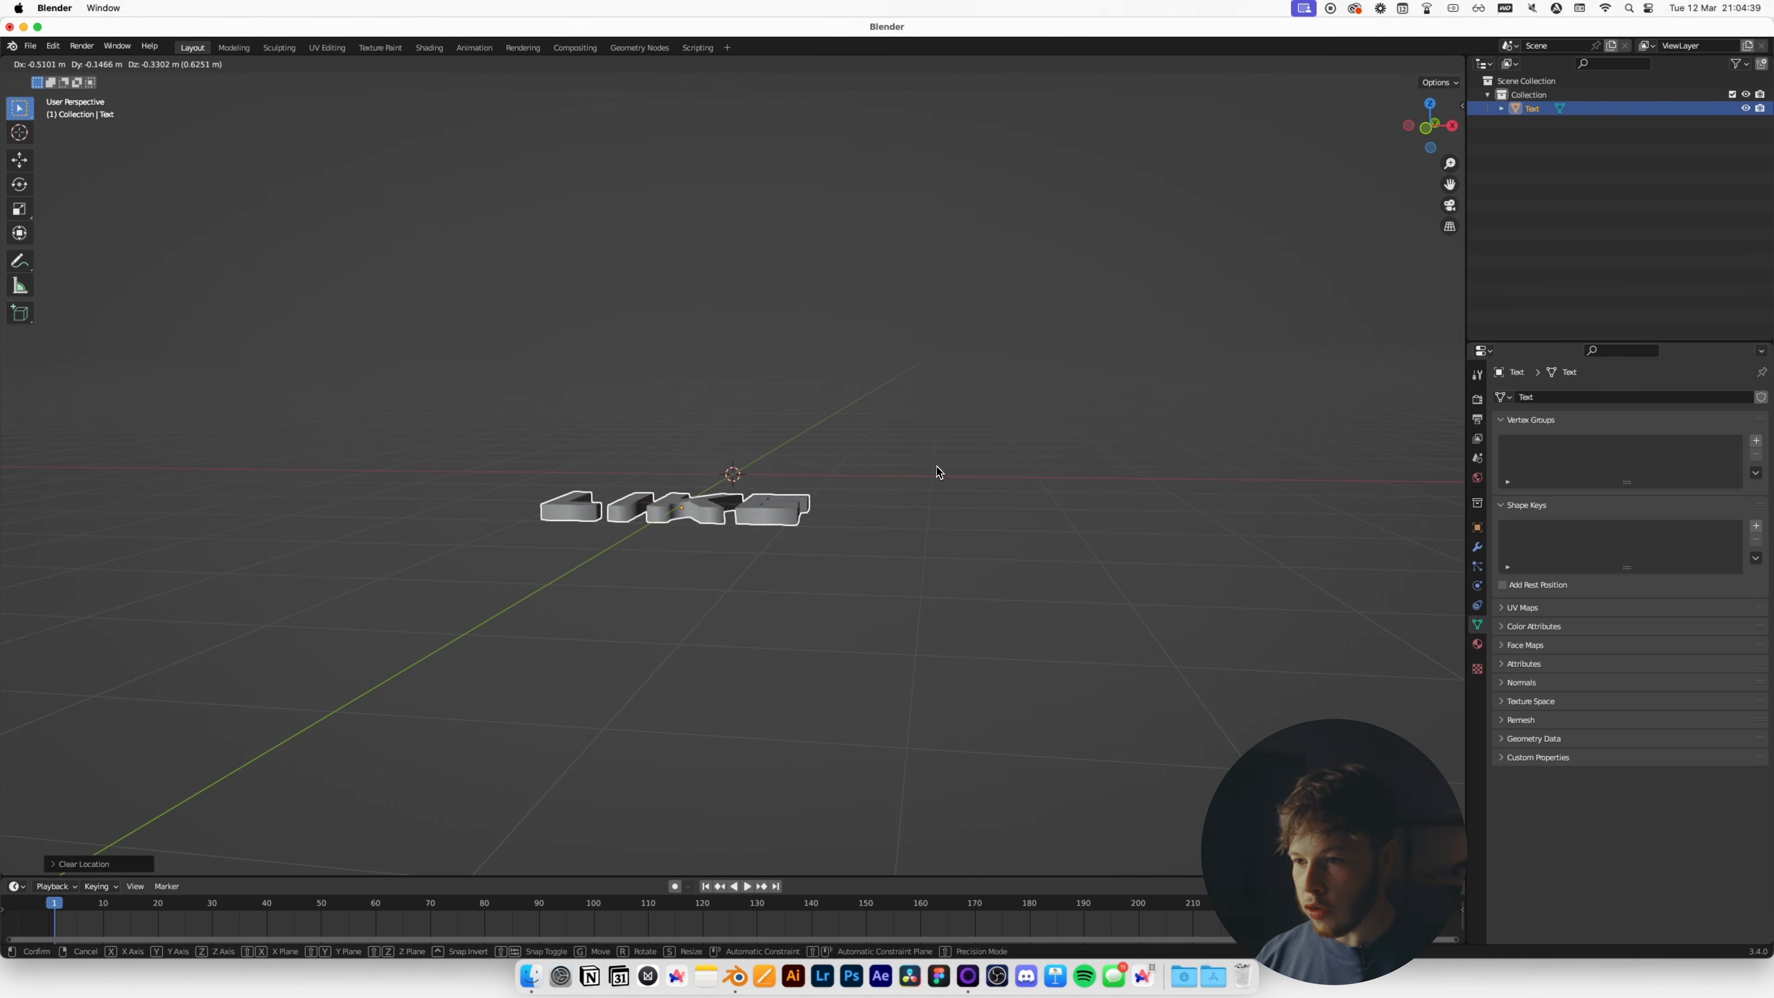
key("s")
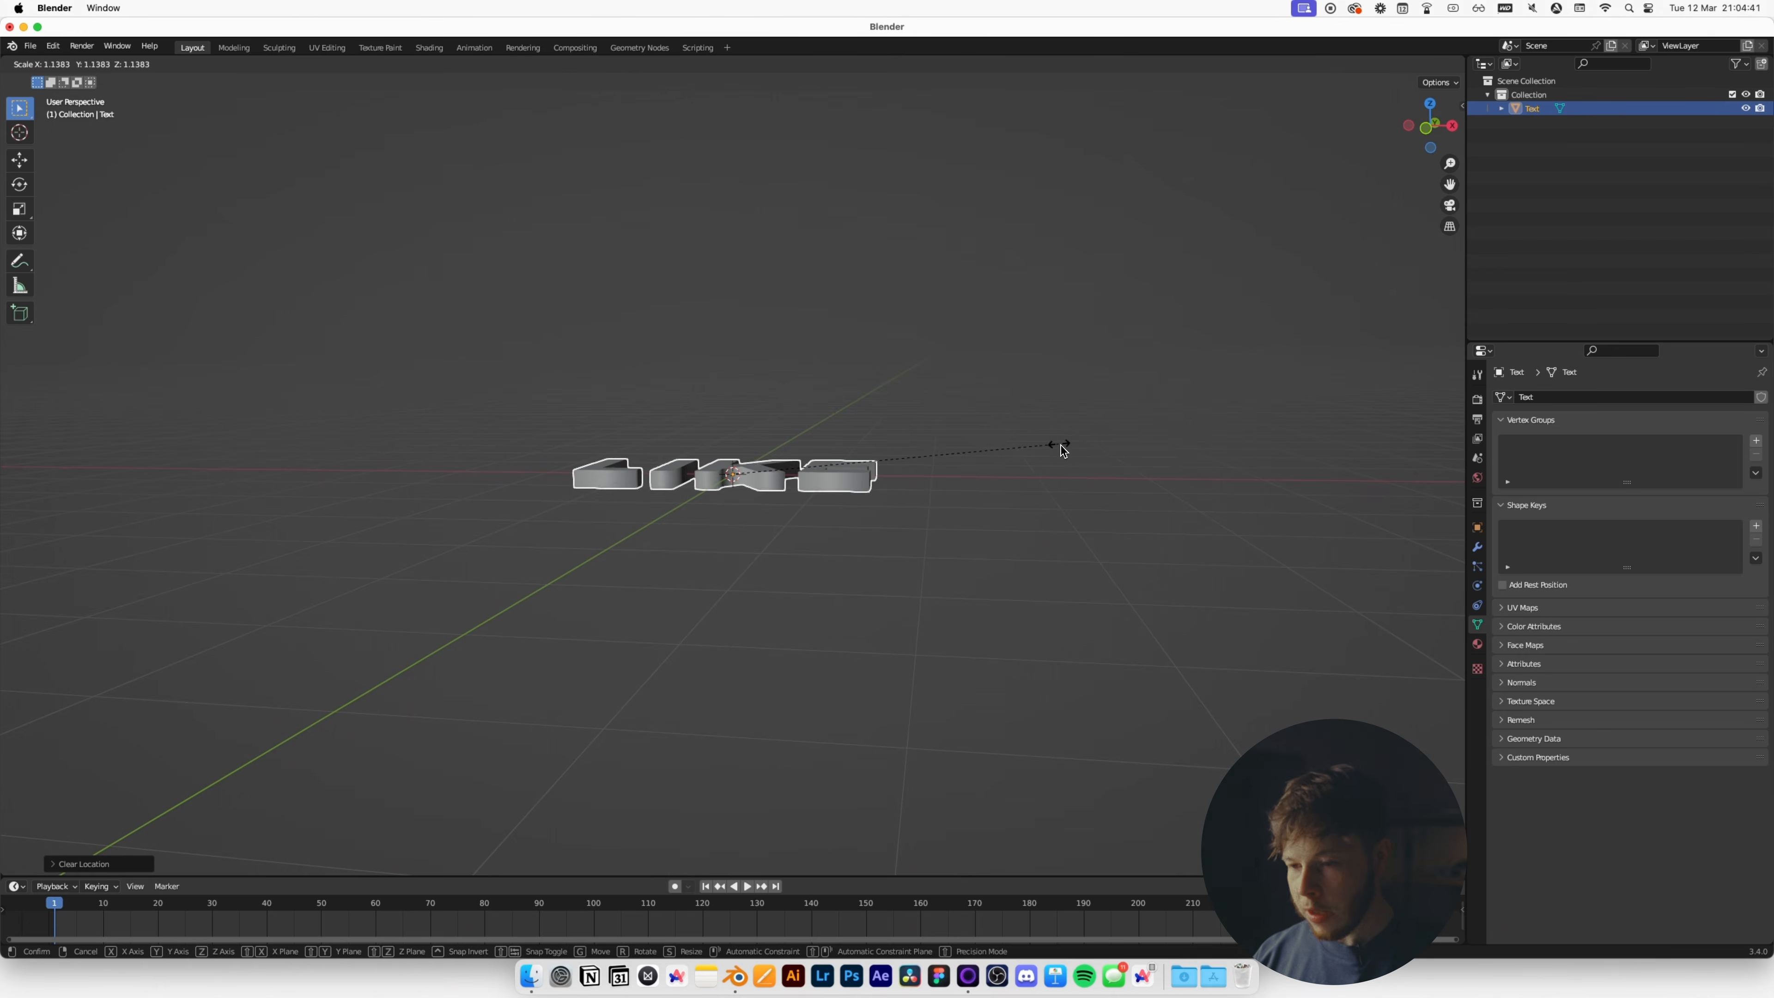
key("r")
type("90")
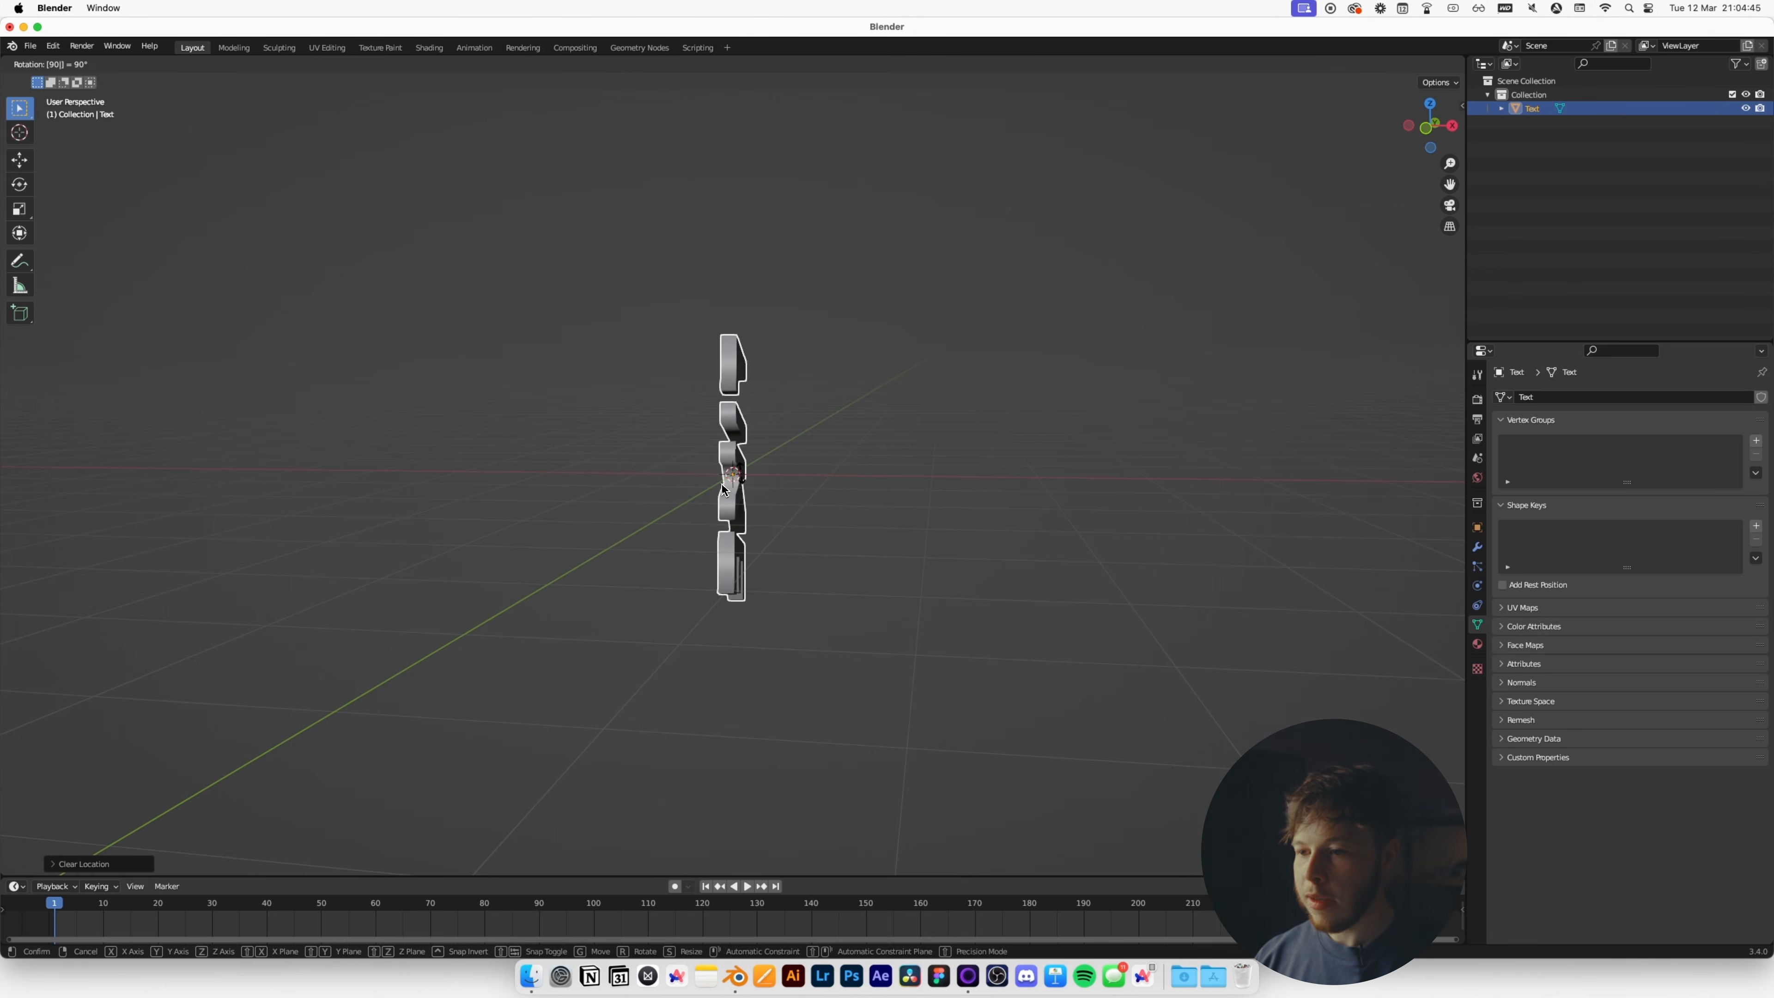
type("x")
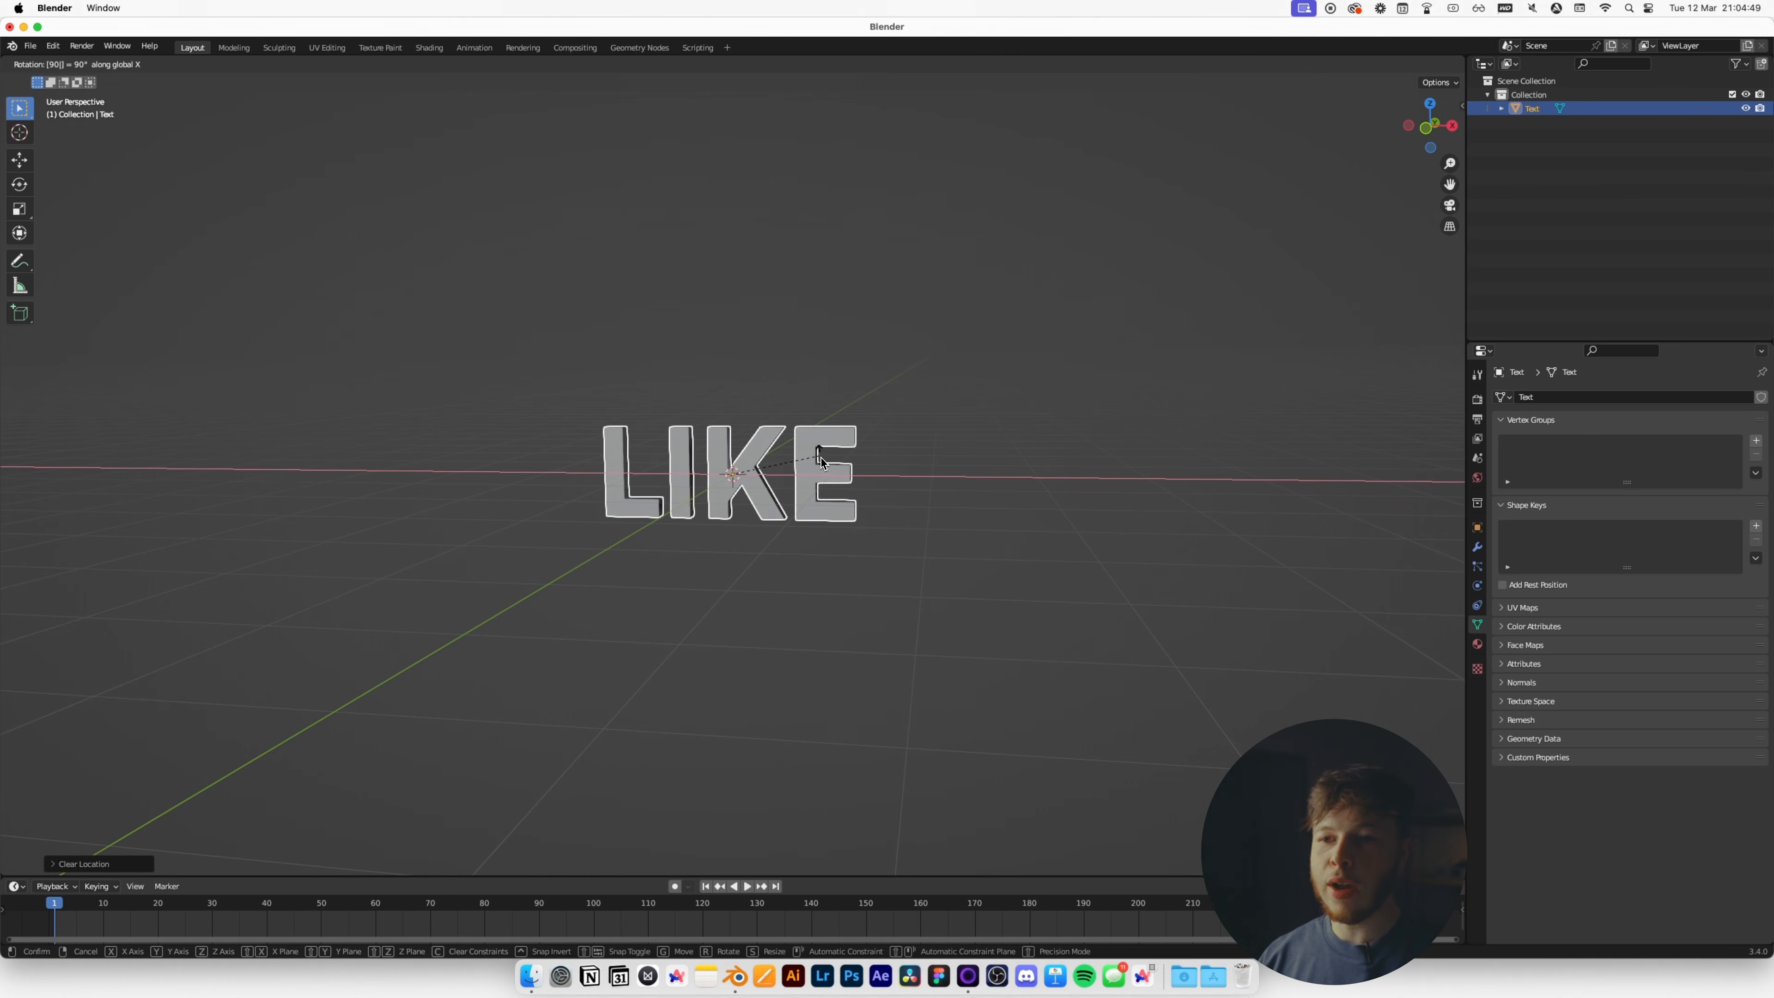
key("Return")
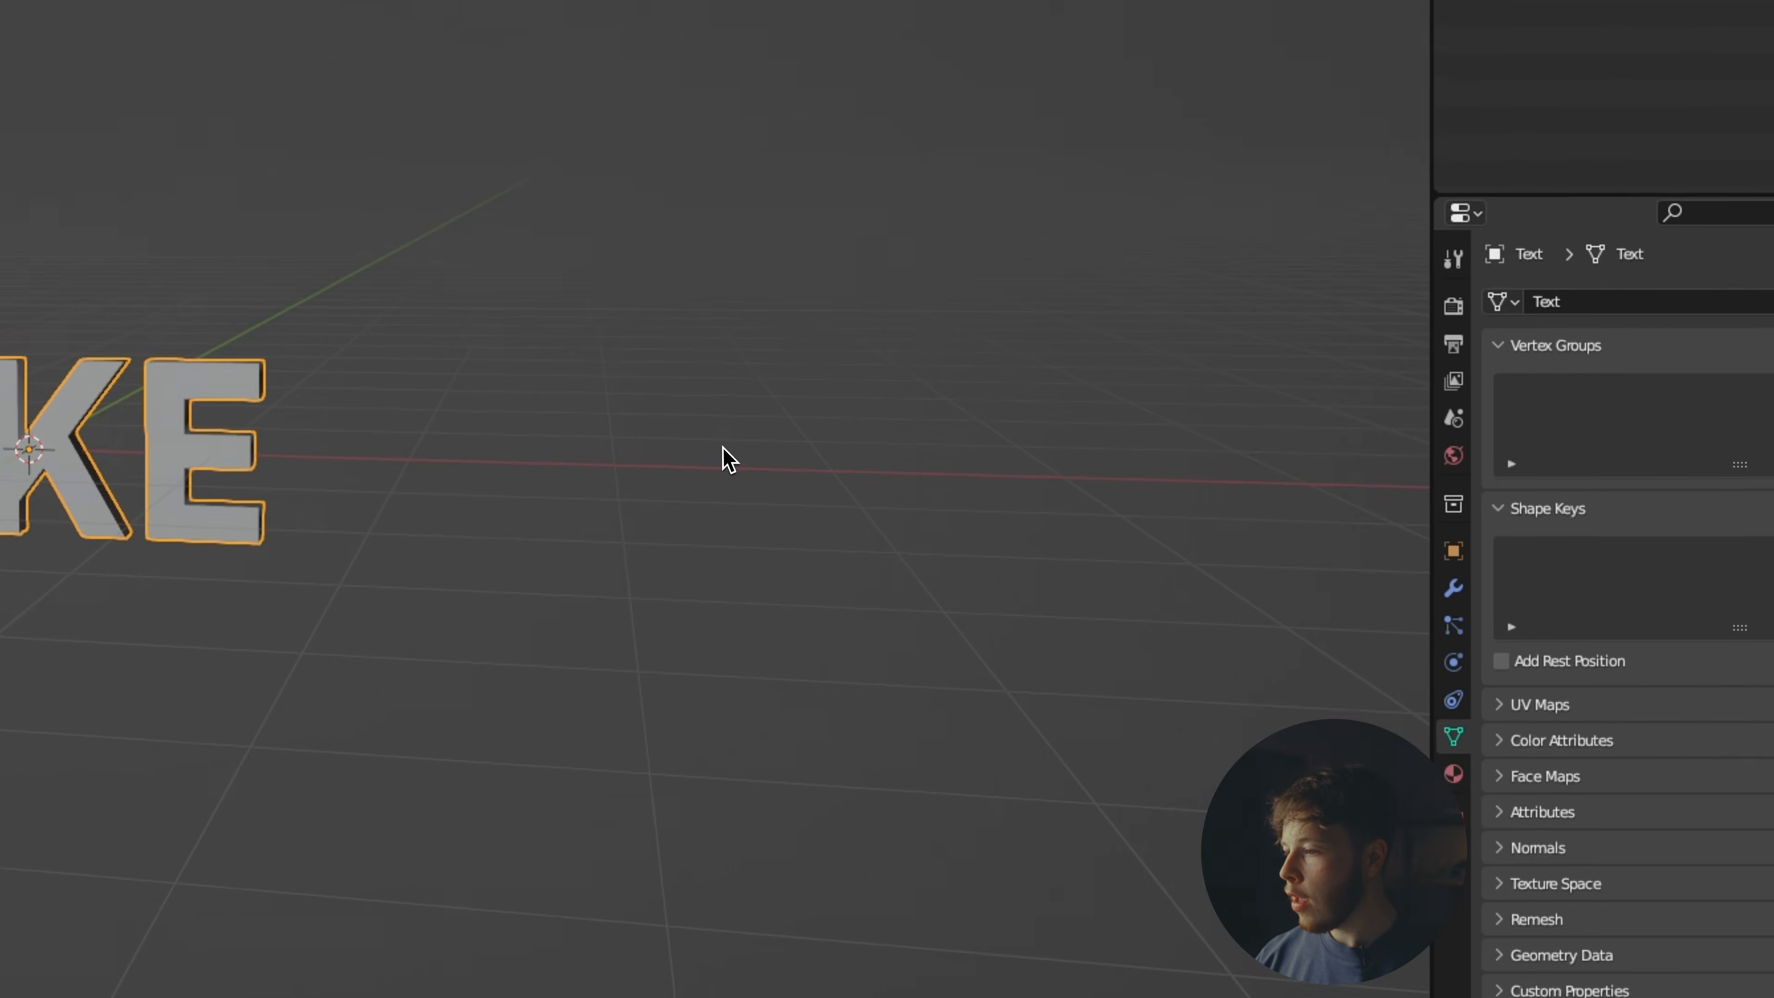
left_click(1289, 557)
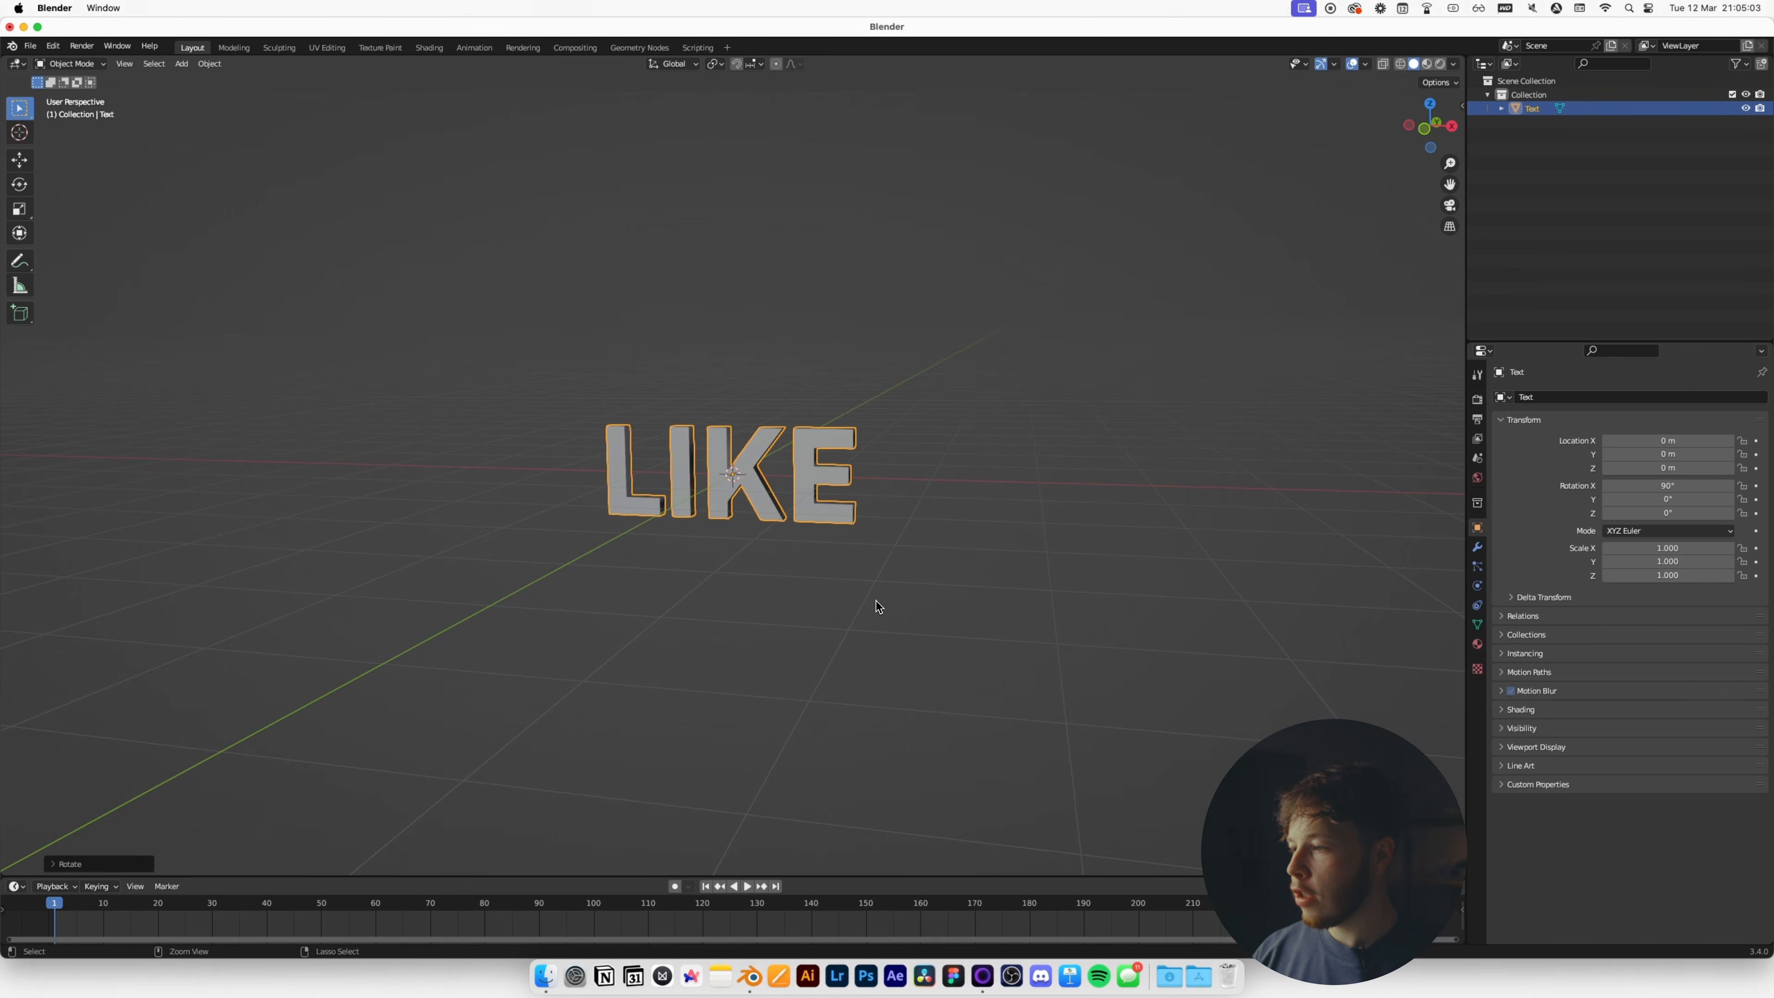
key("super+z")
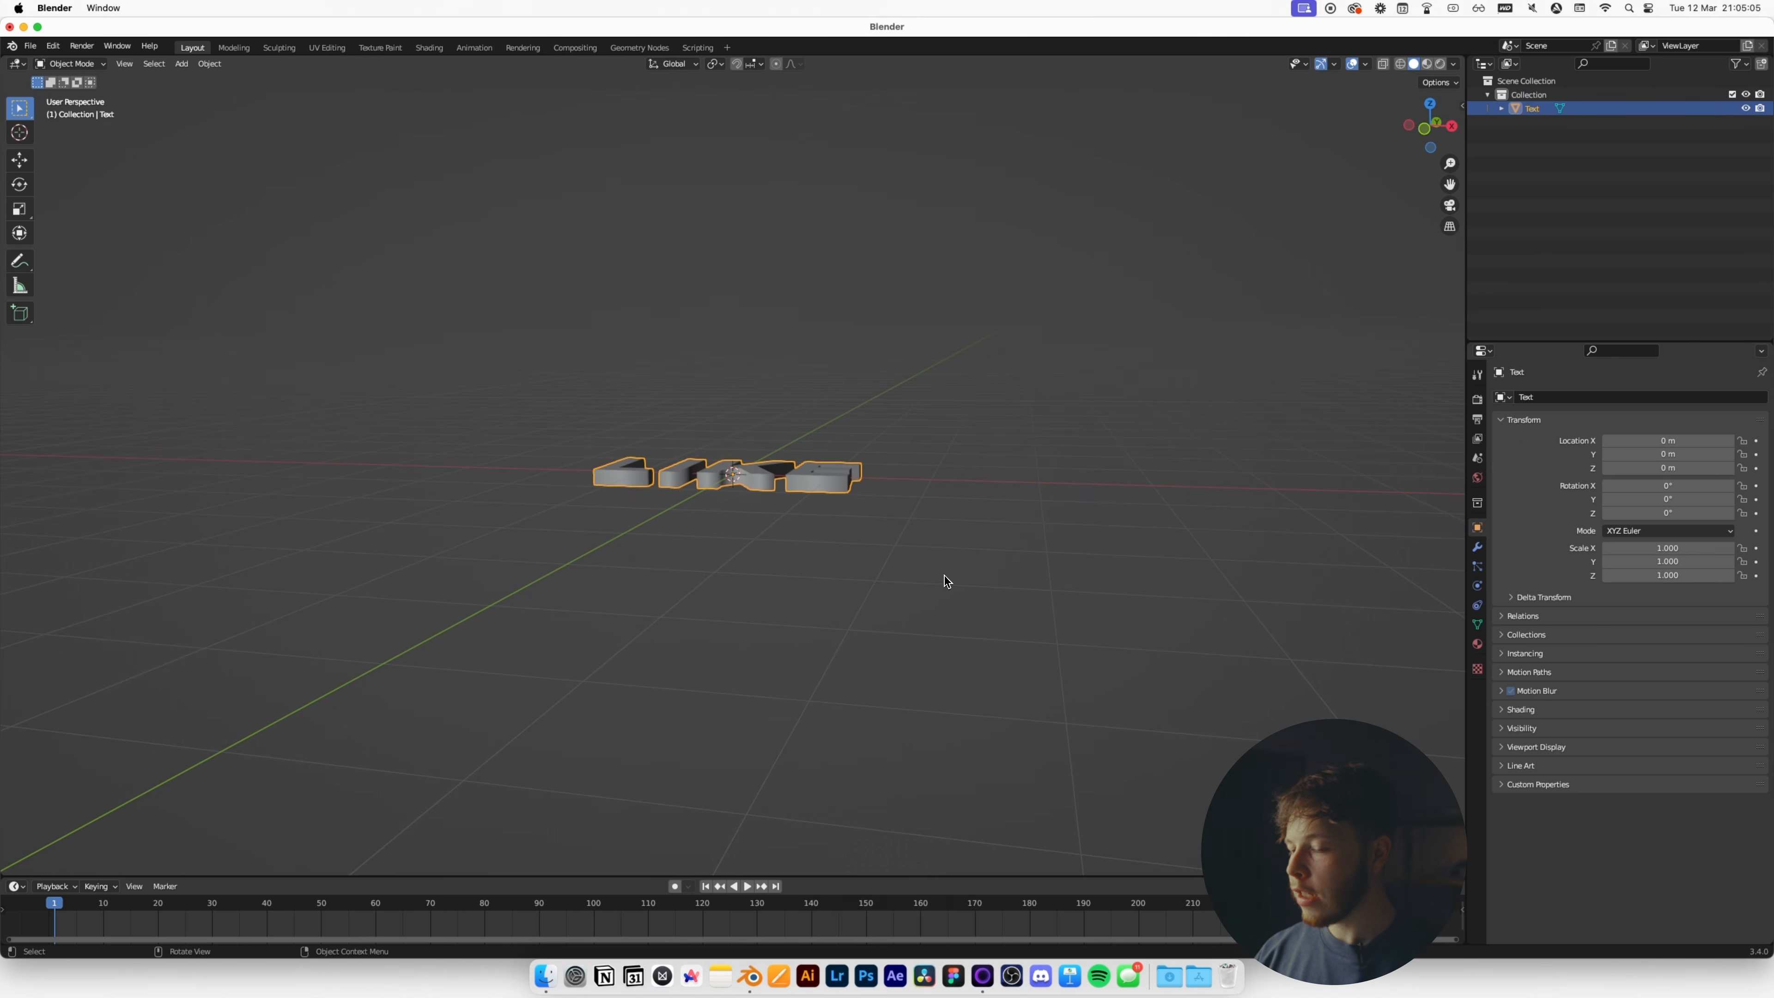
Rotate all of the text's geometry 90° about the X axis in Edit Mode, then return to Object Mode.
key("Tab")
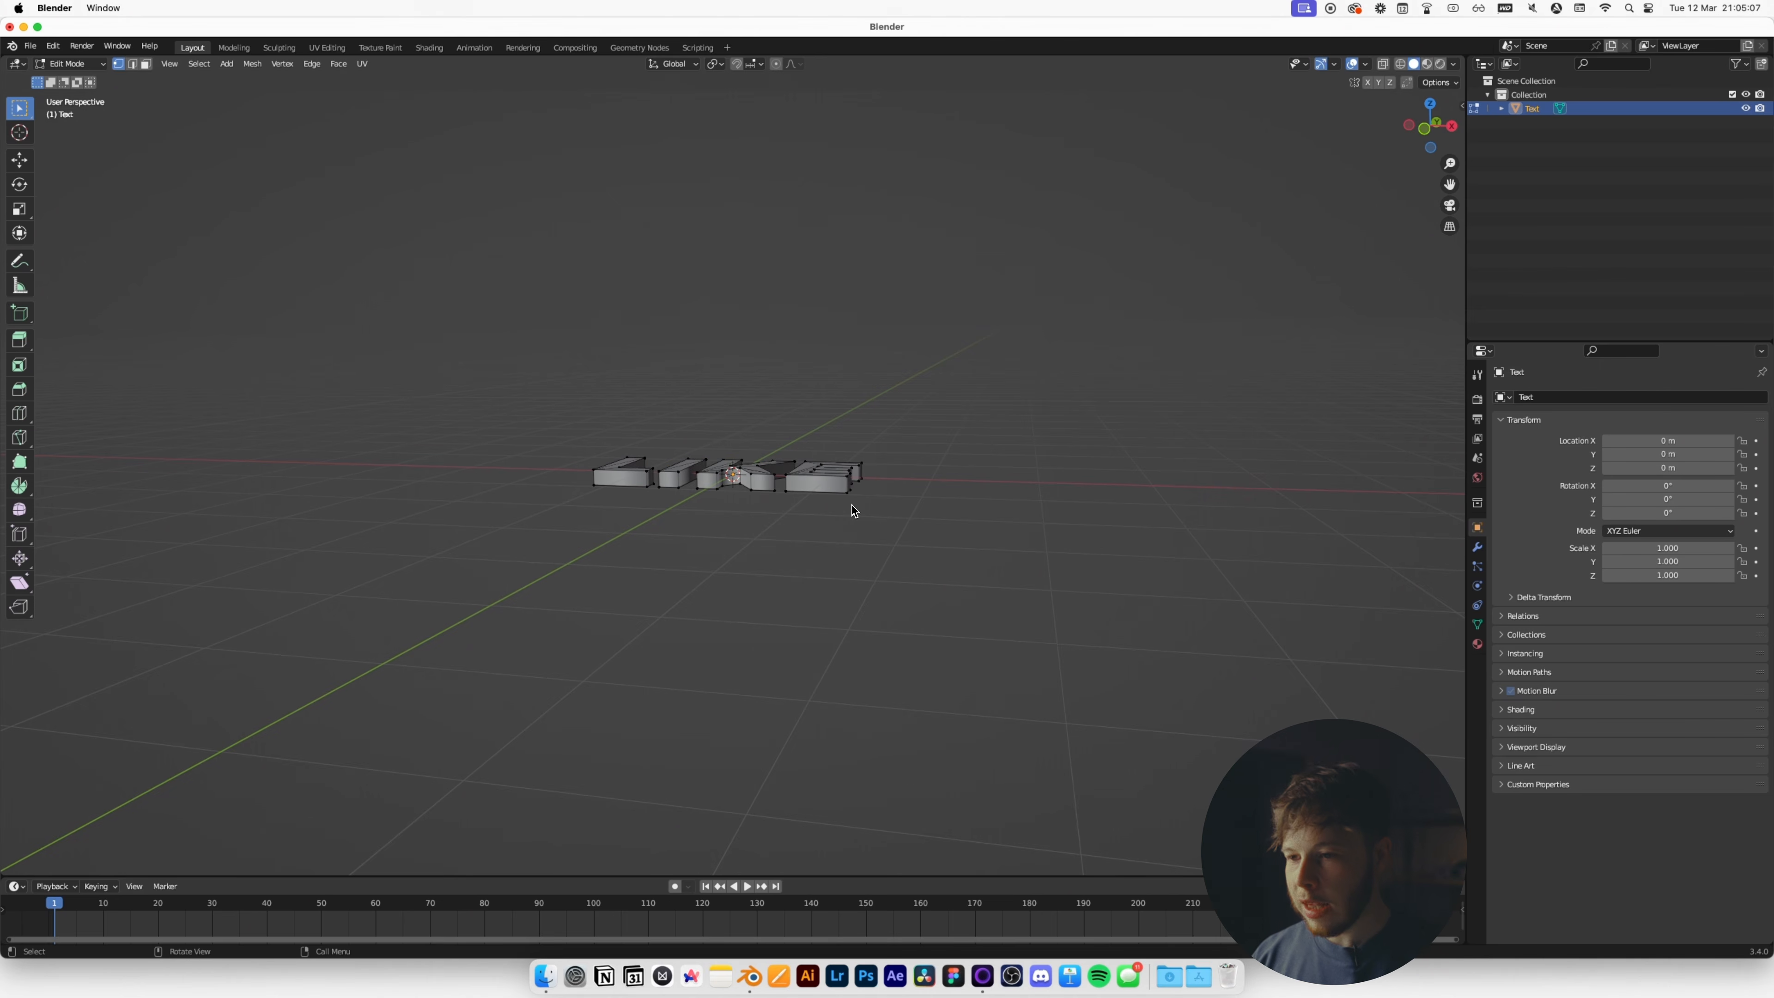
key("a")
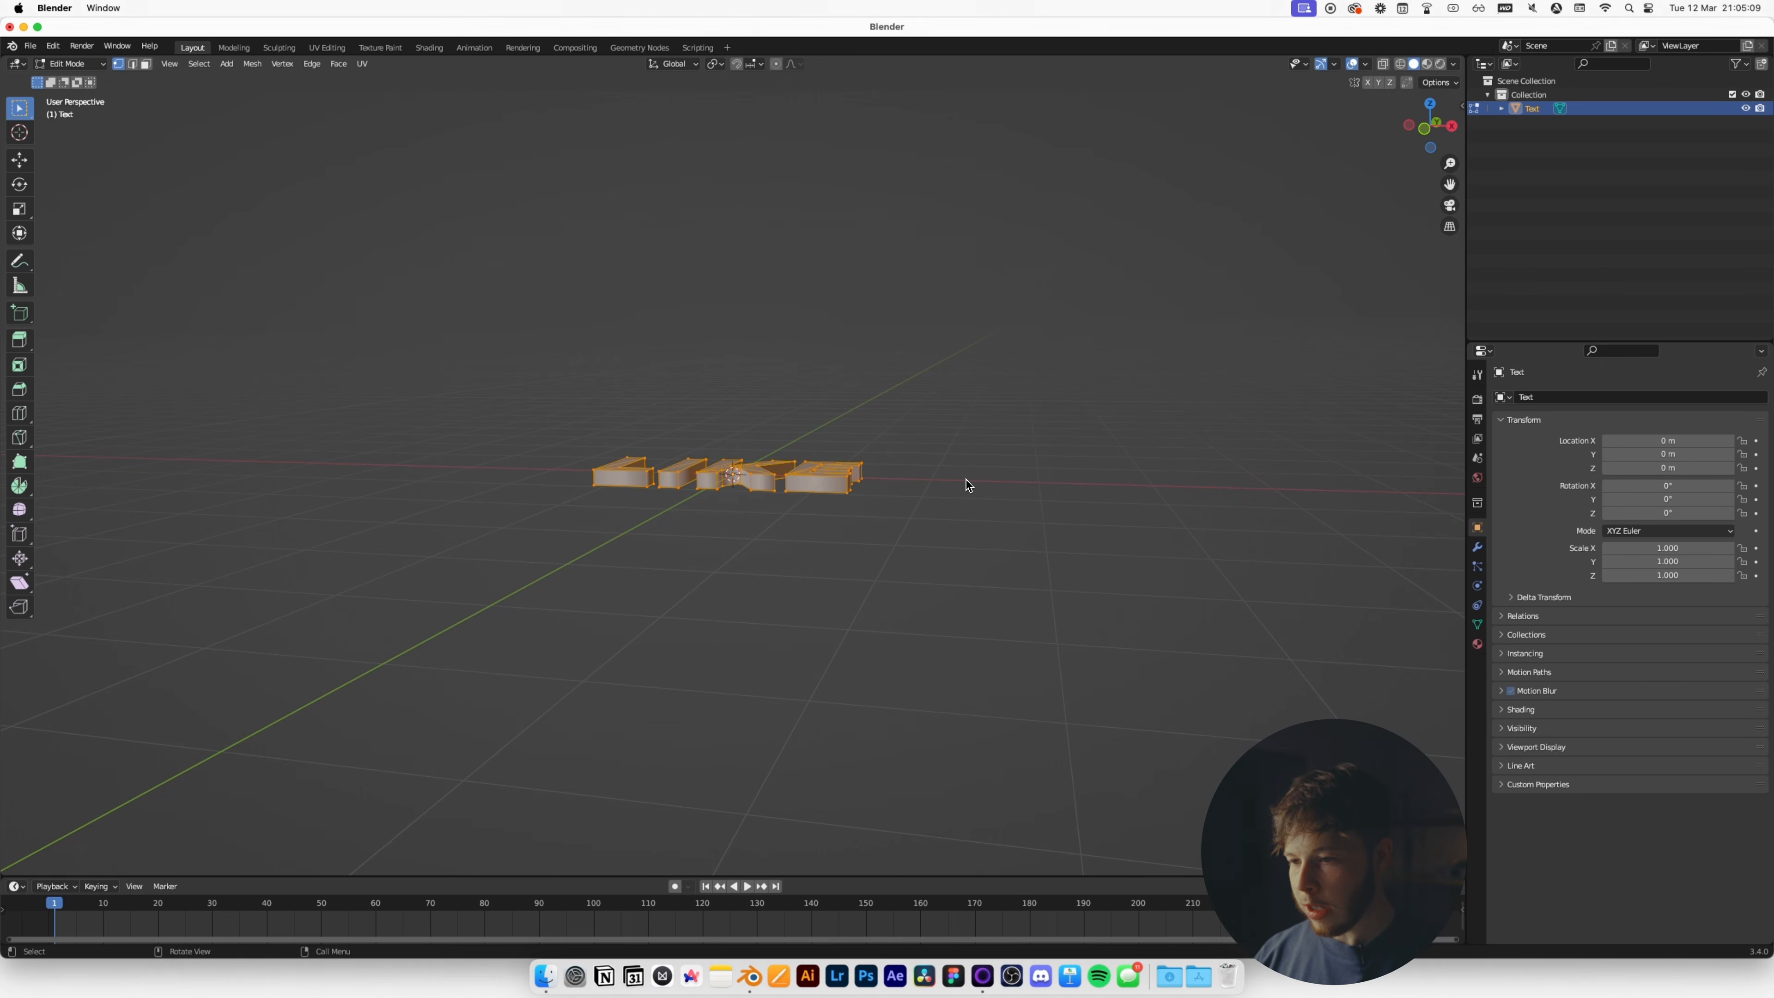
key("r")
type("x90")
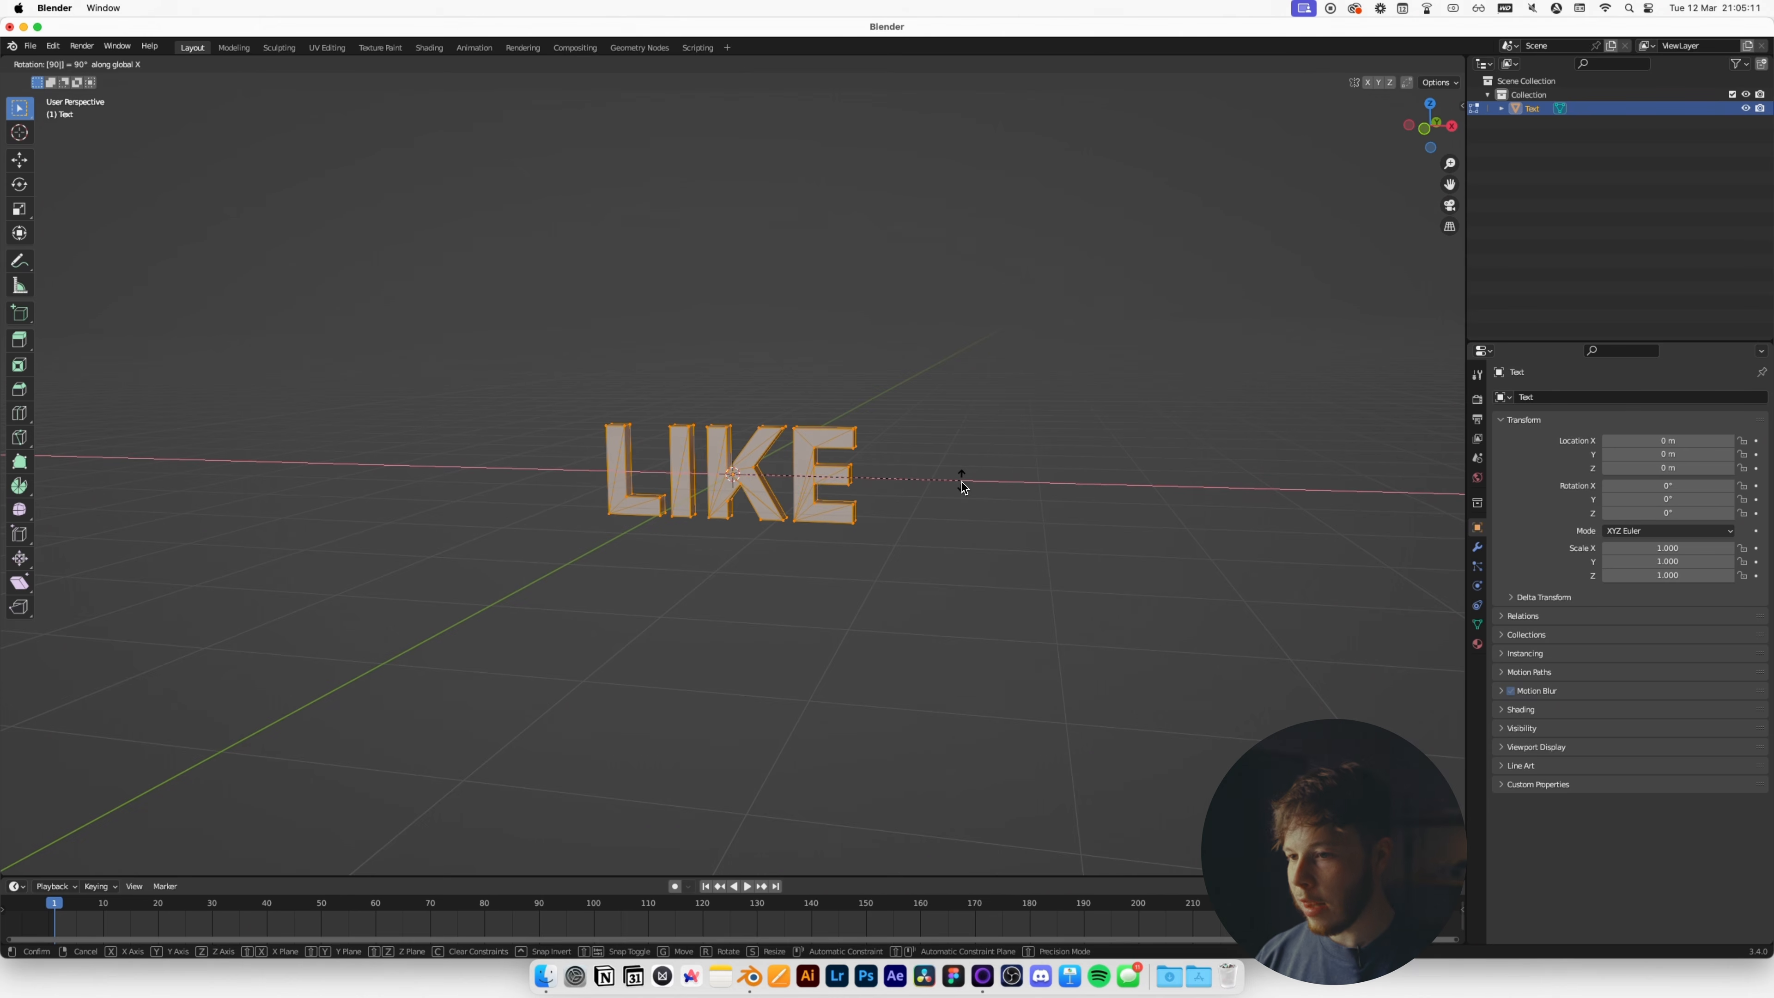
key("Return")
key("Tab")
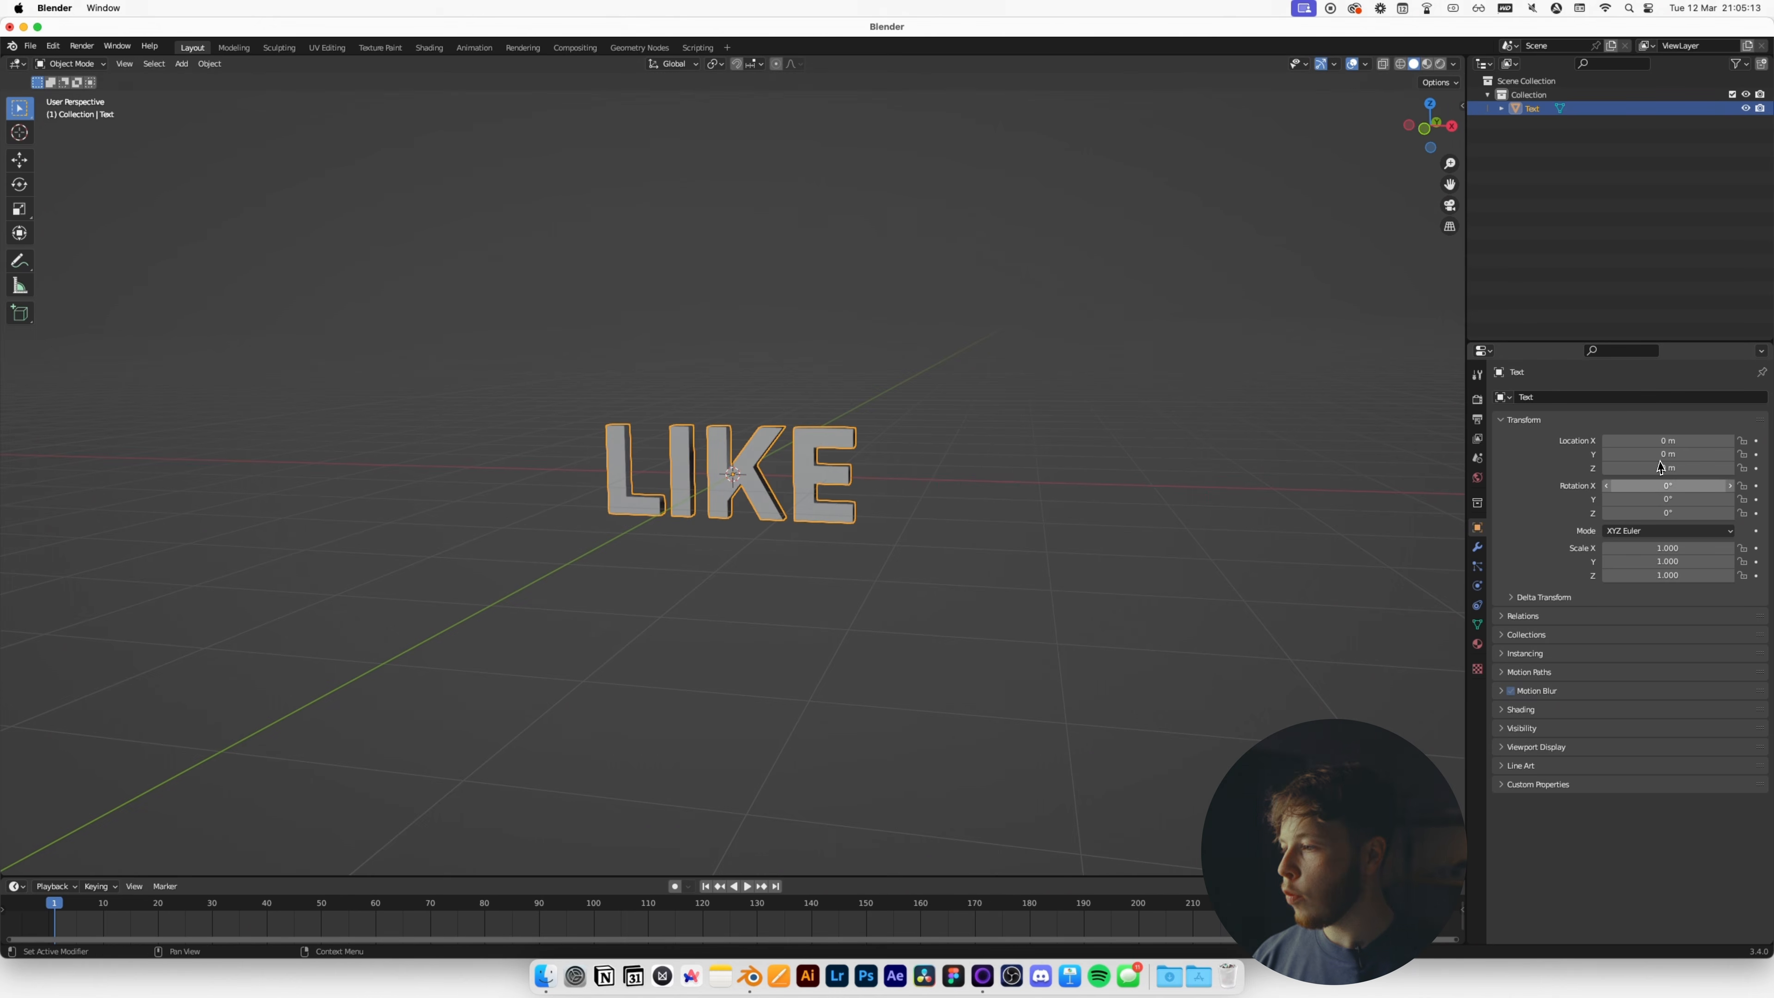
Deselect the text and add a plane mesh at the world origin.
middle_click_drag(1370, 507, 939, 566)
left_click(939, 566)
key("shift+a")
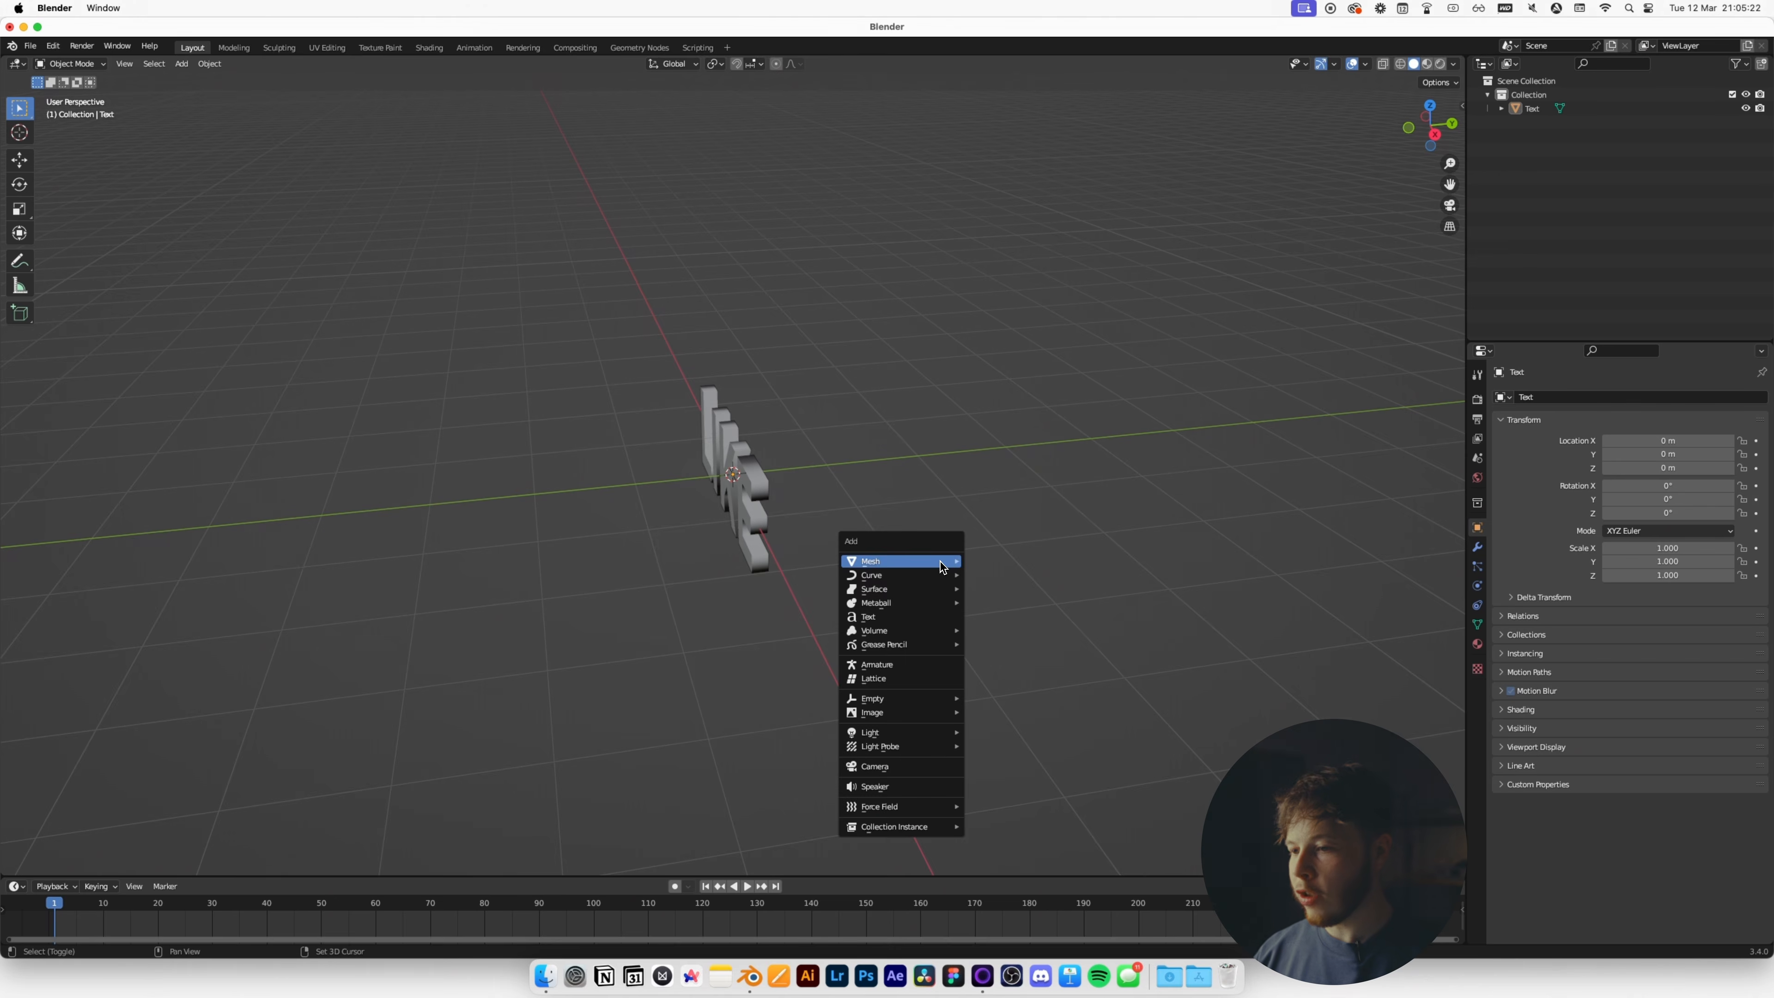
mouse_move(804, 611)
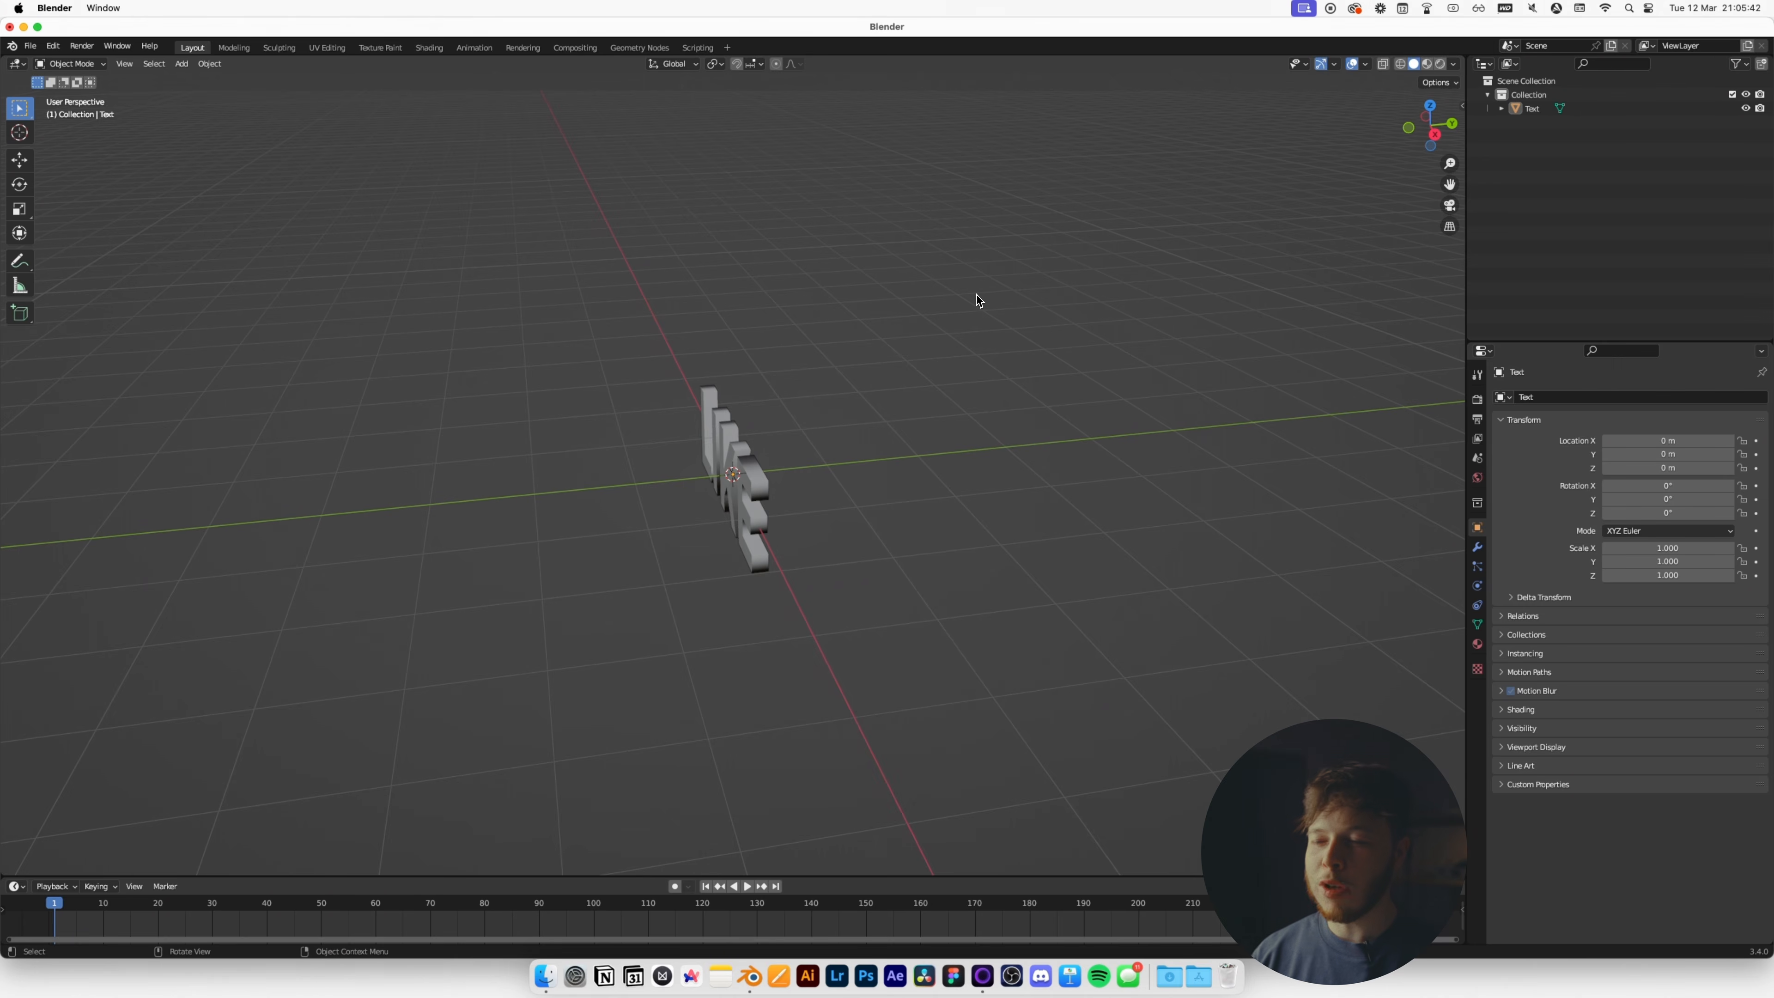
middle_click_drag(968, 318, 834, 498)
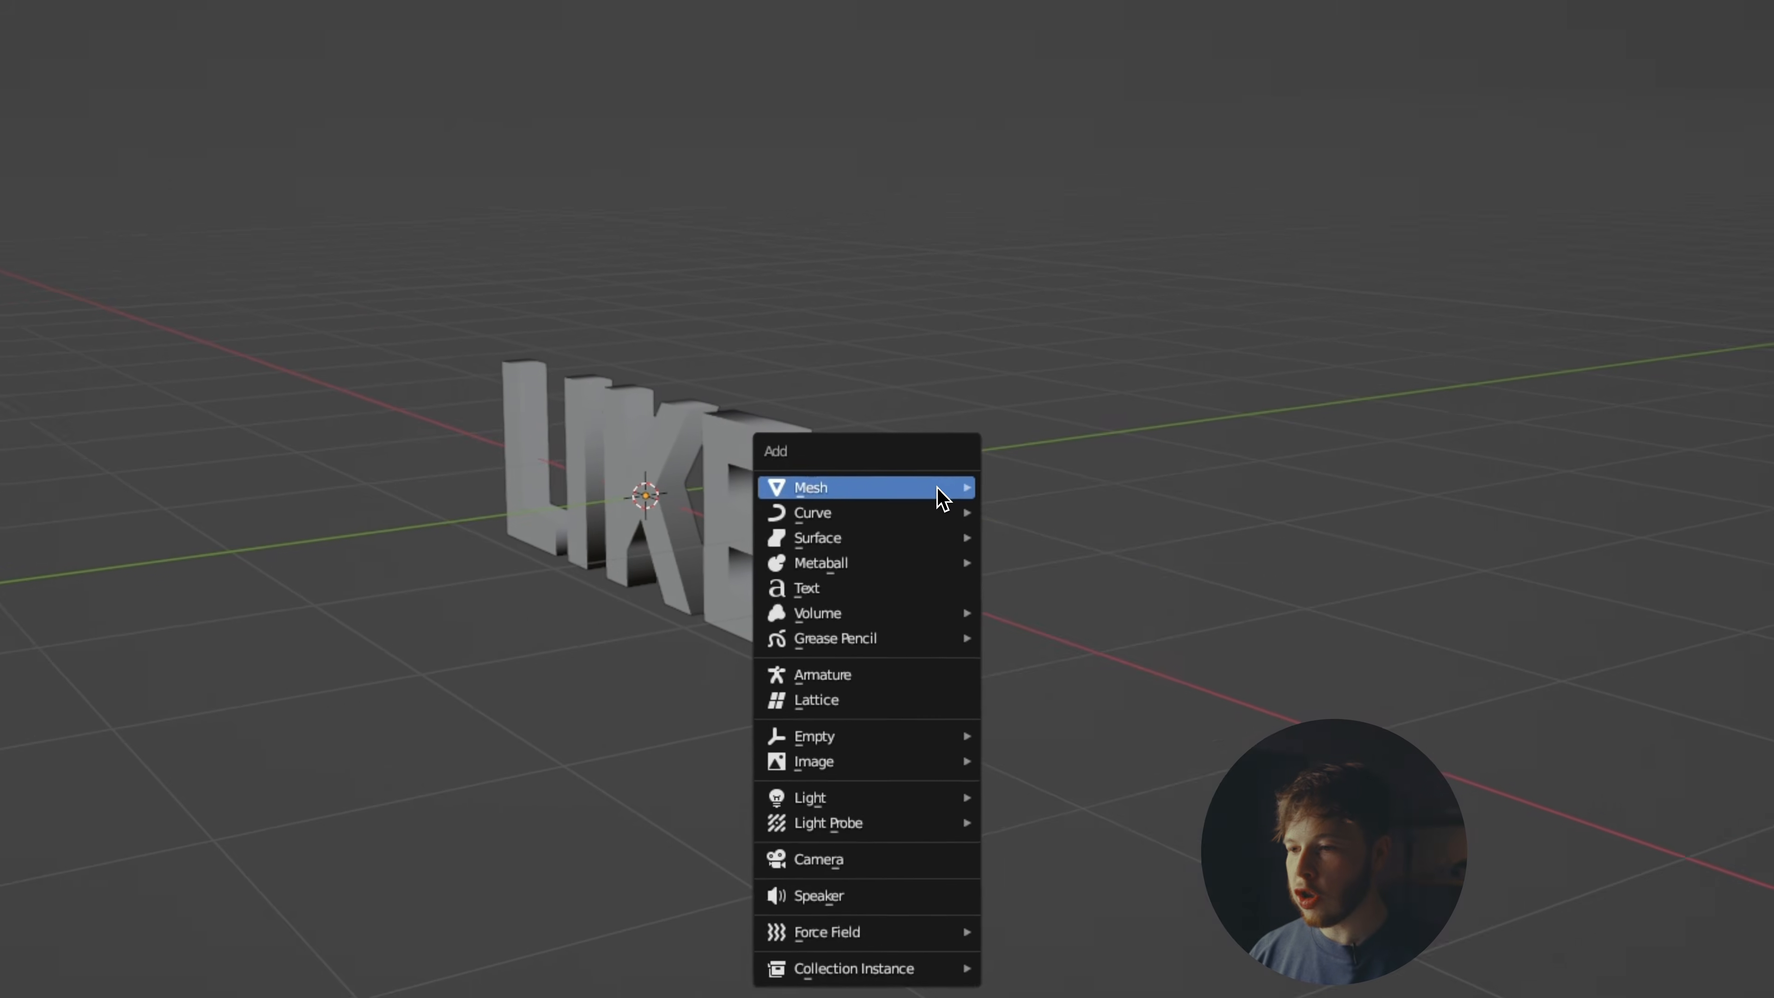
mouse_move(945, 494)
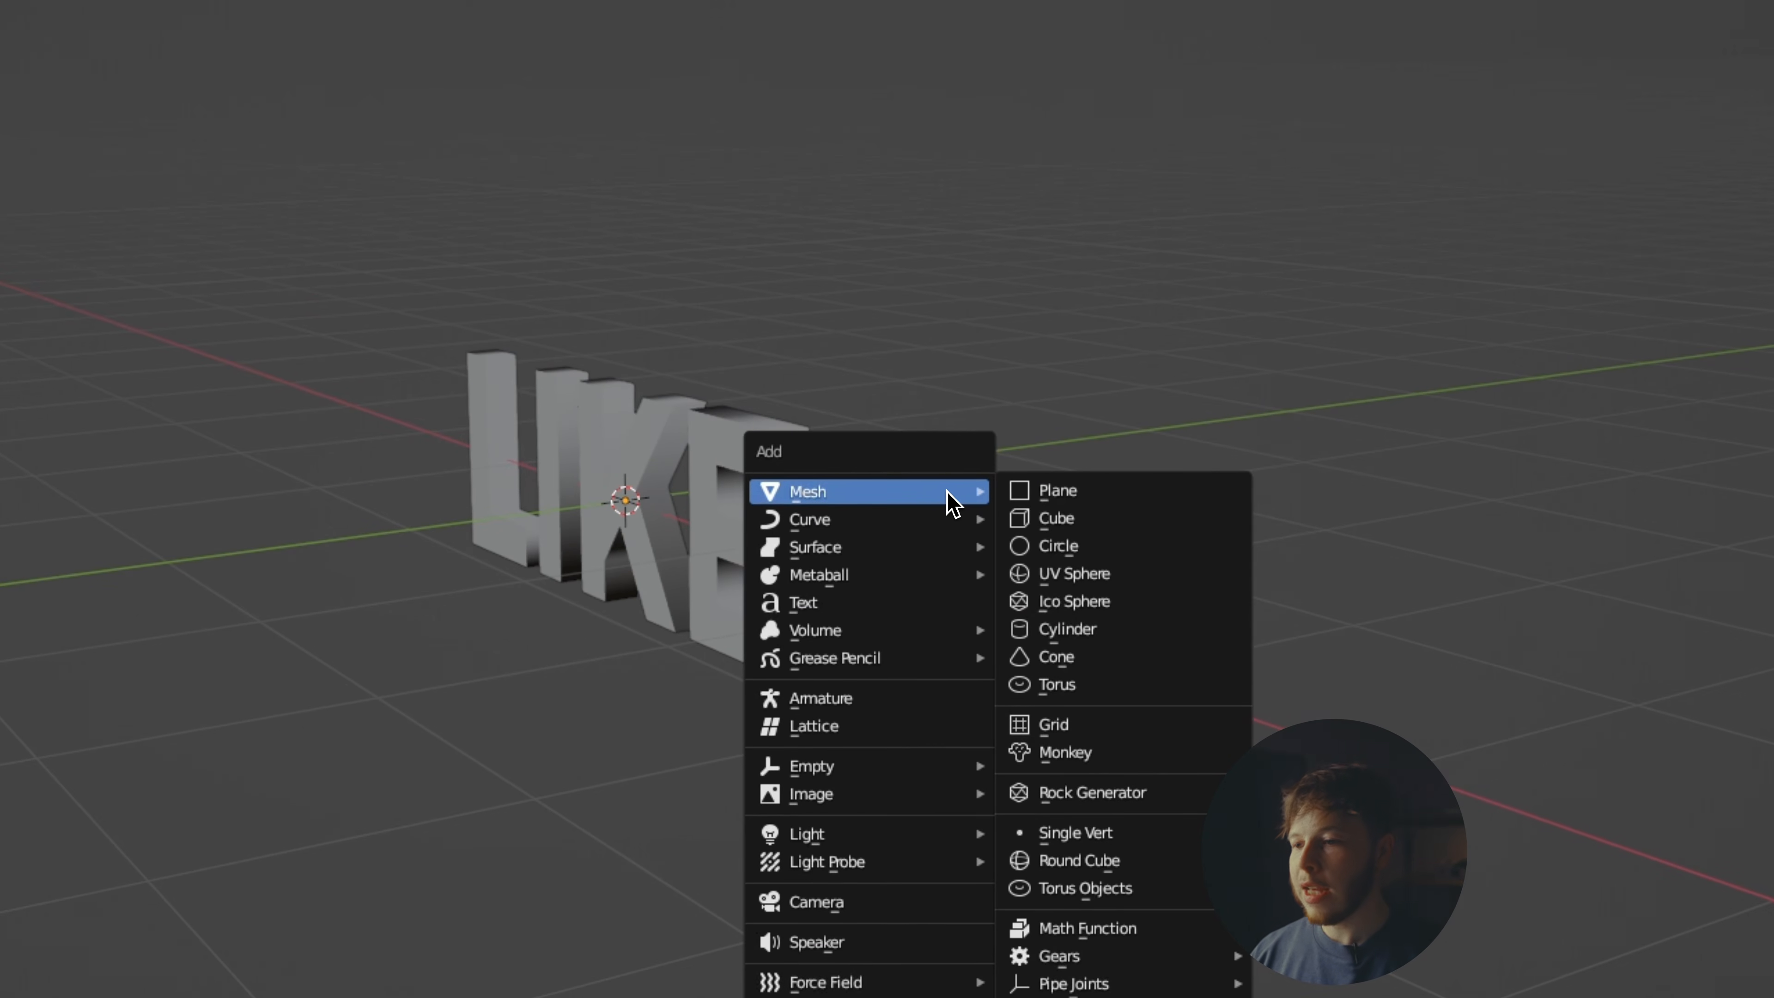
left_click(1041, 497)
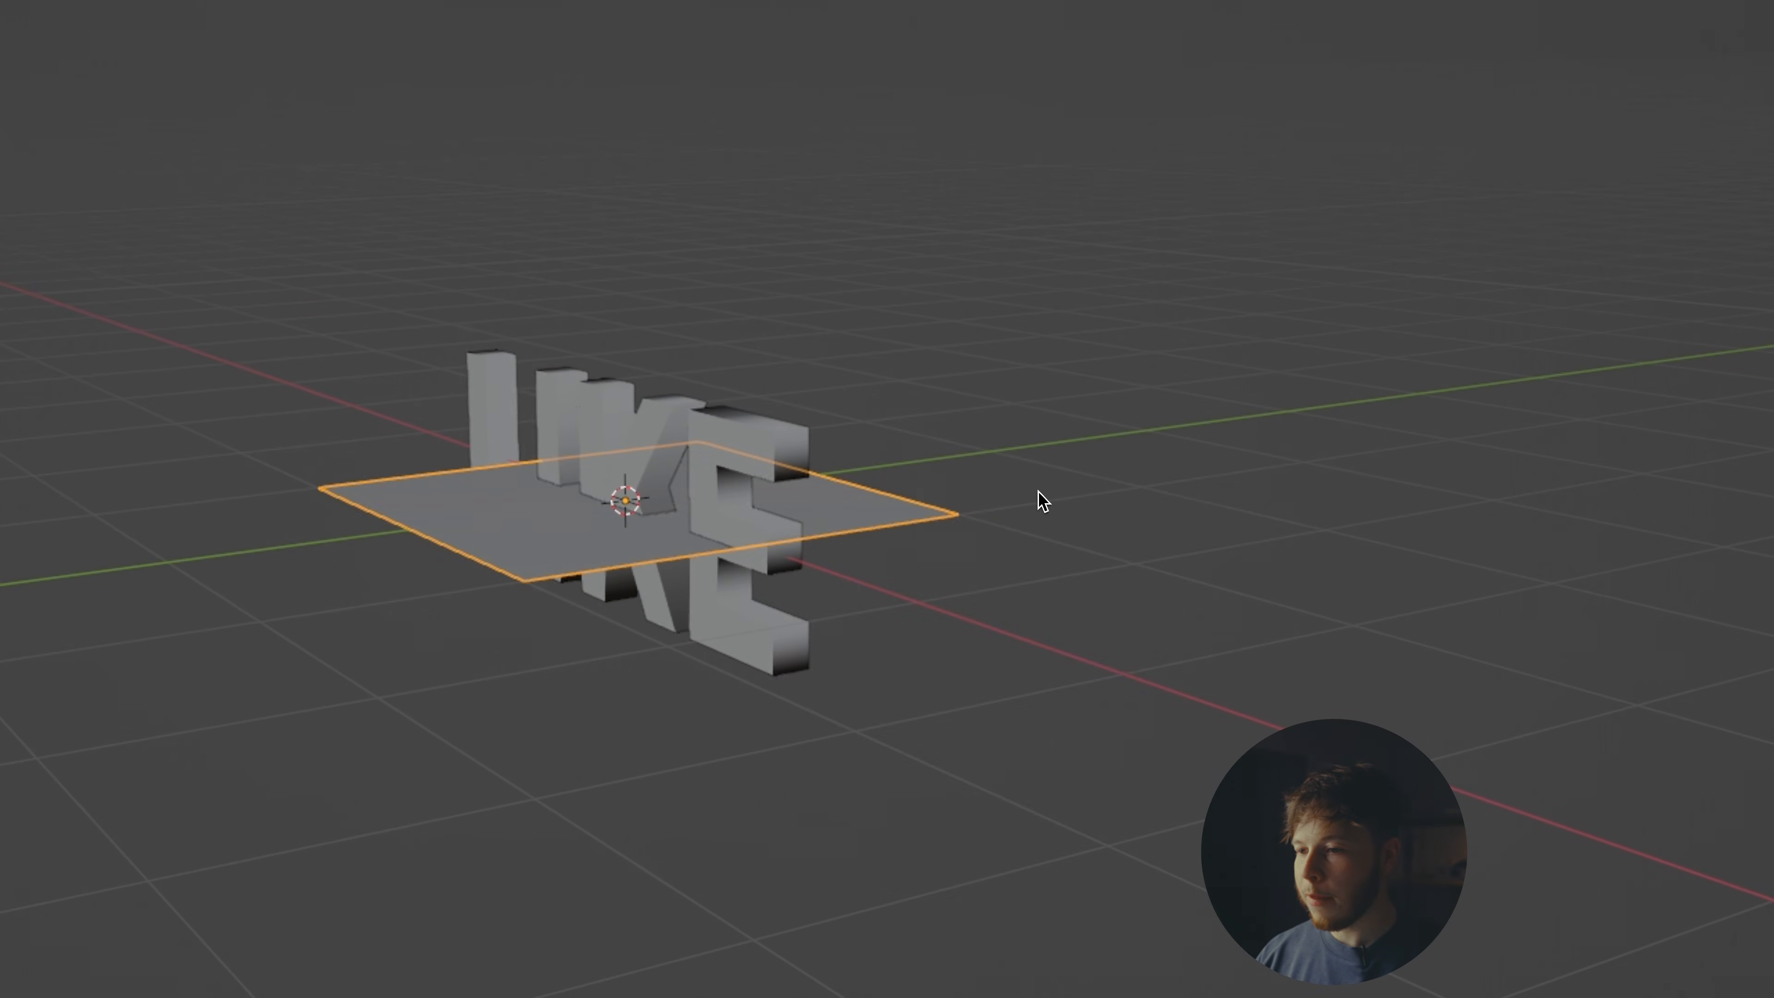
Scale the plane's geometry up in Edit Mode into a large floor extending well beyond the LIKE letters.
key("Tab")
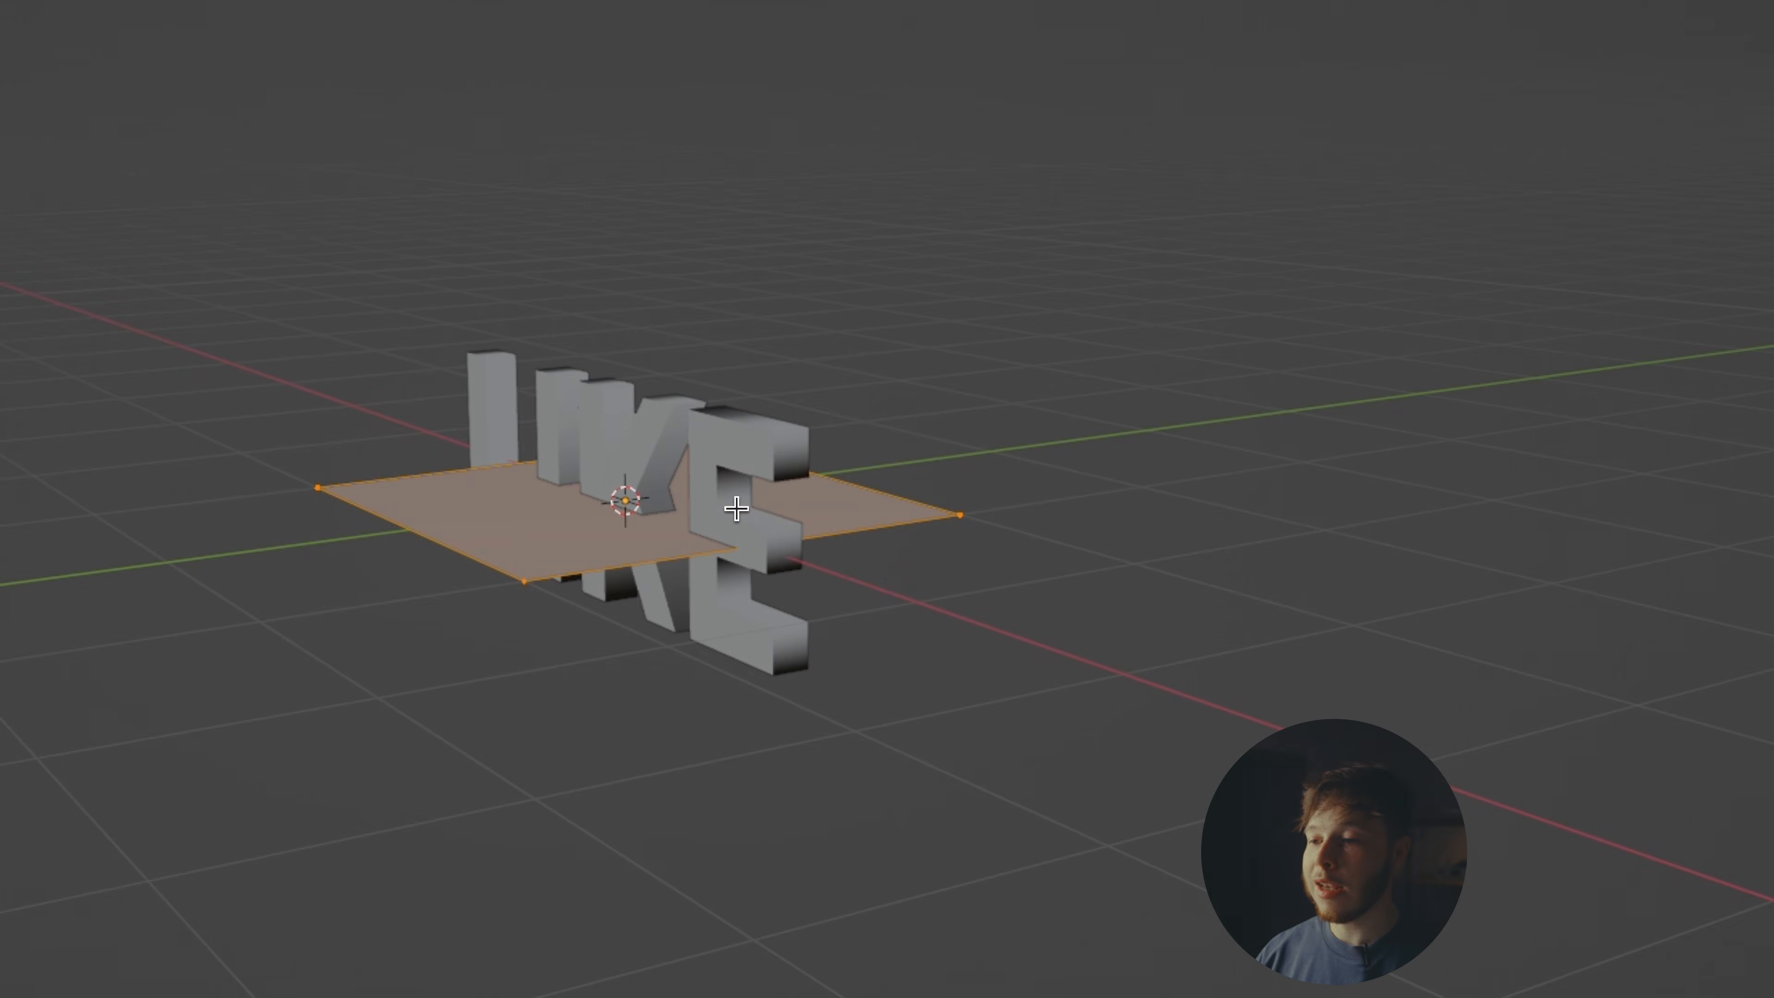
key("s")
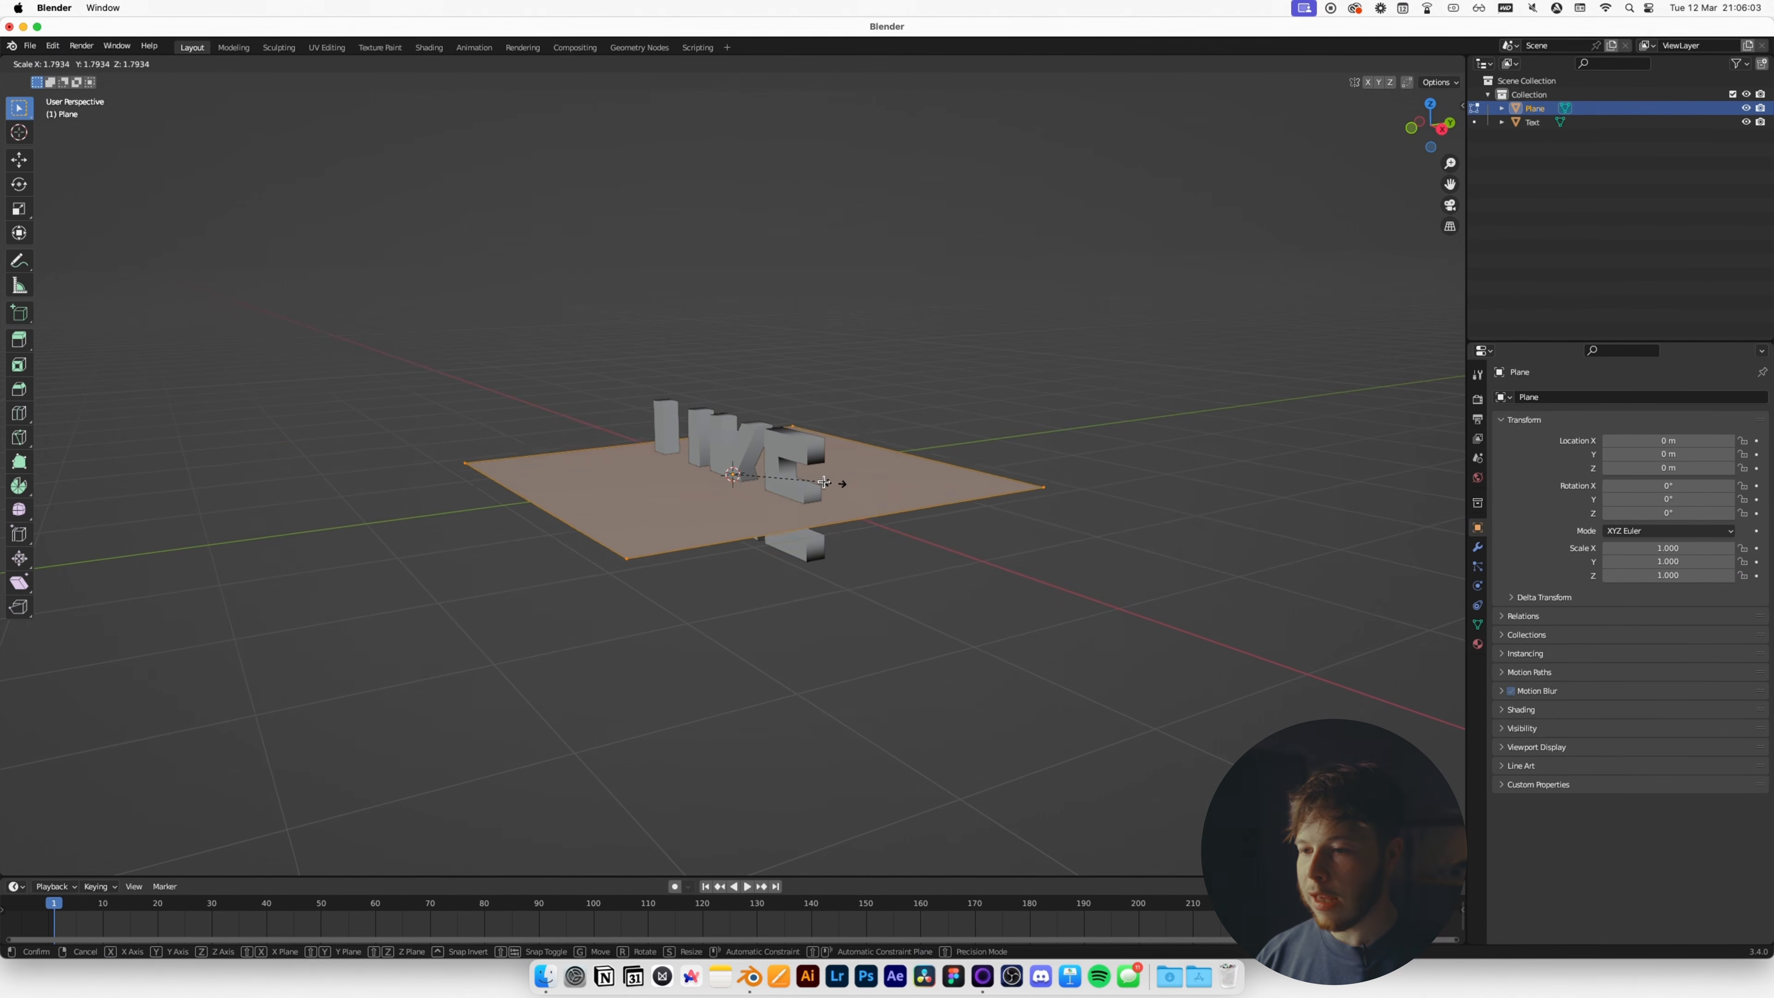
left_click(964, 501)
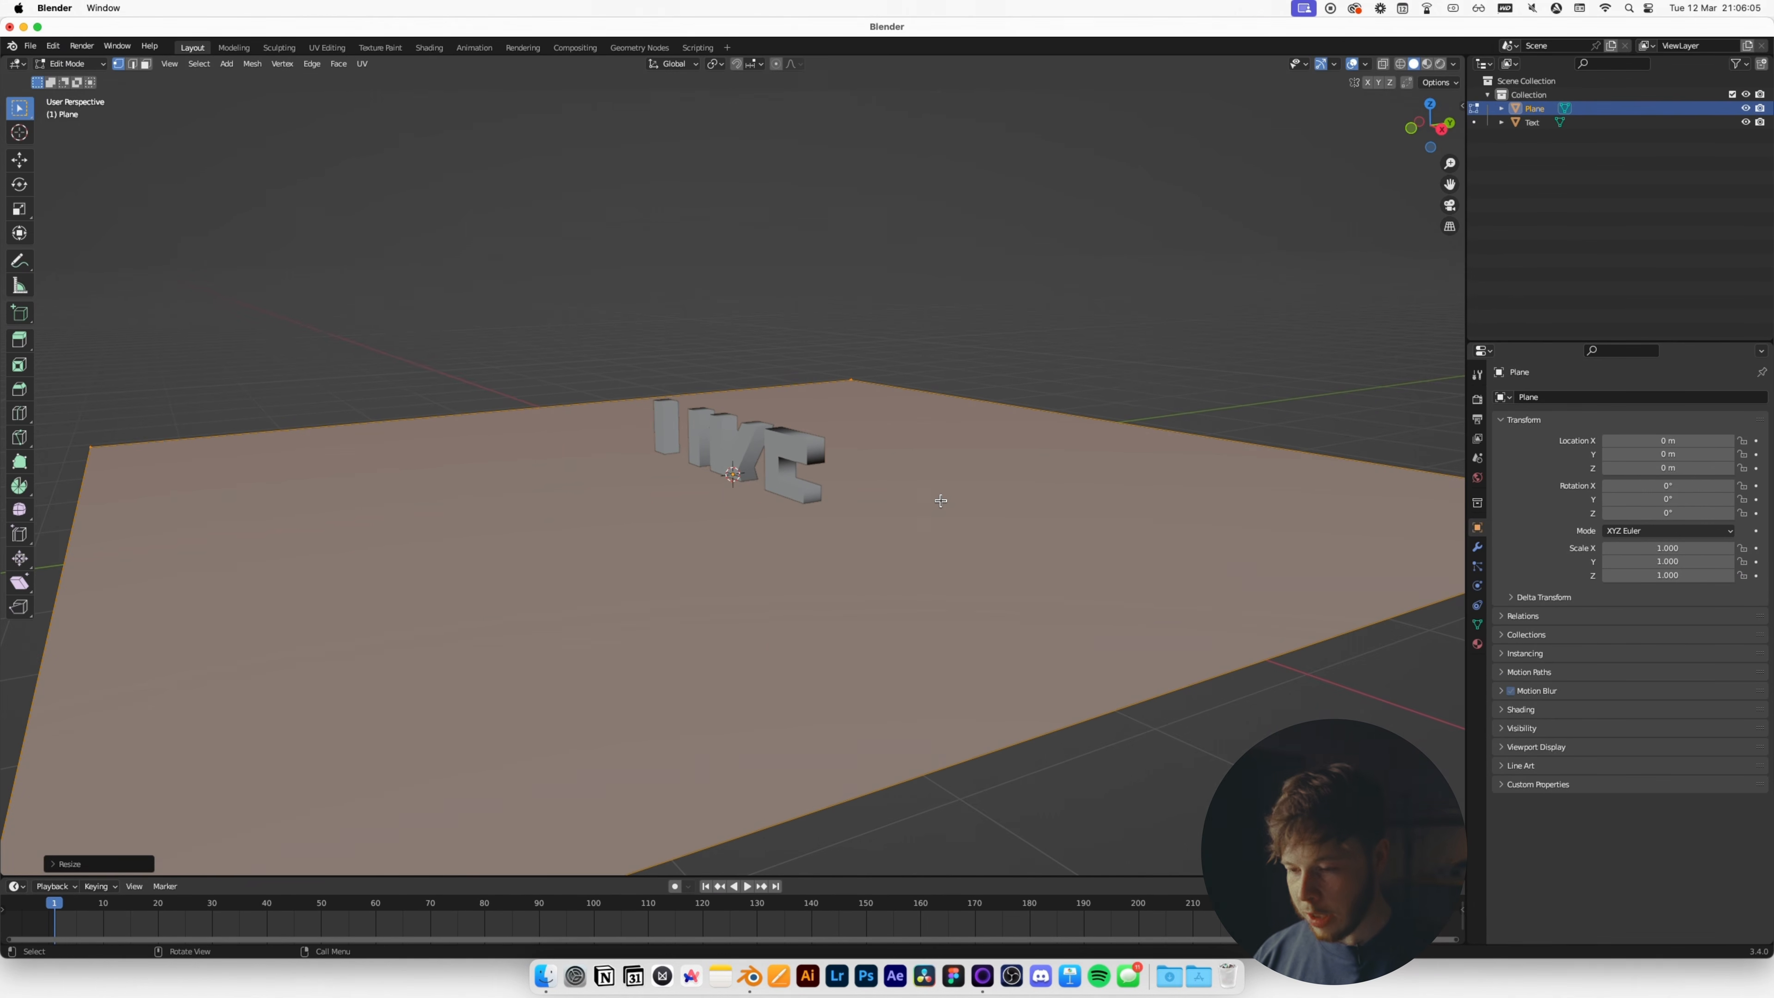
Lower the floor plane's geometry along the Z axis to the base of the LIKE letters.
key("g")
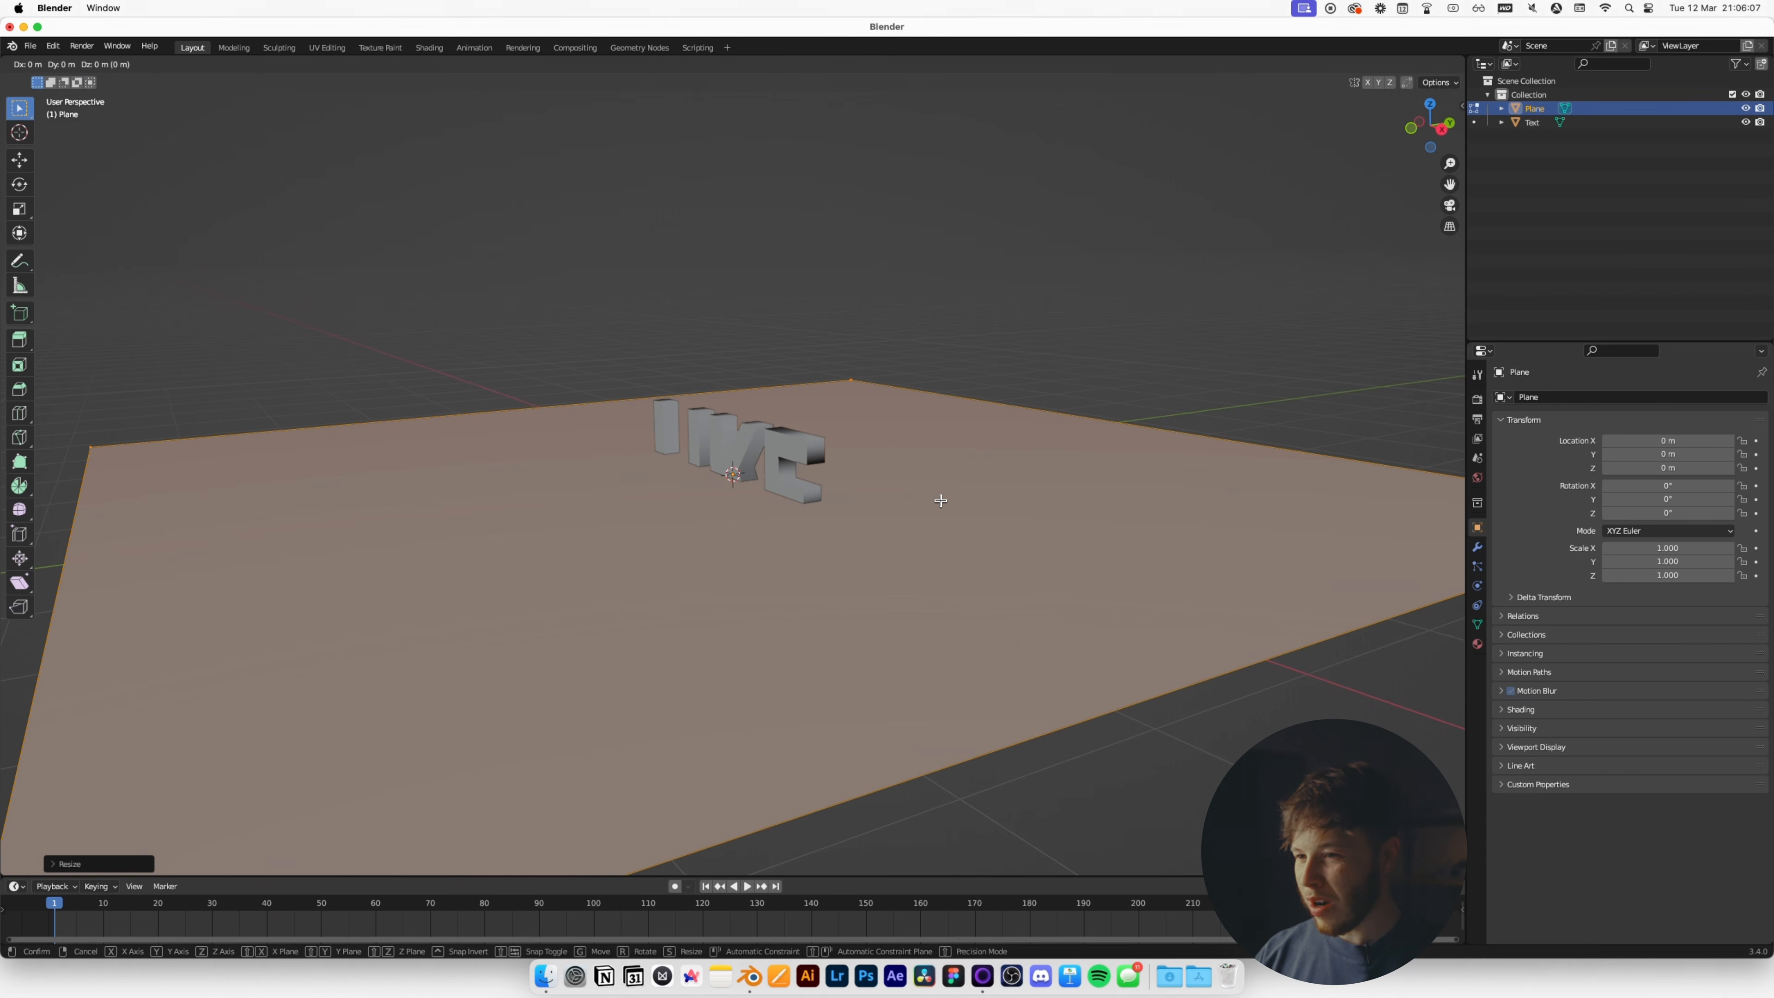
key("z")
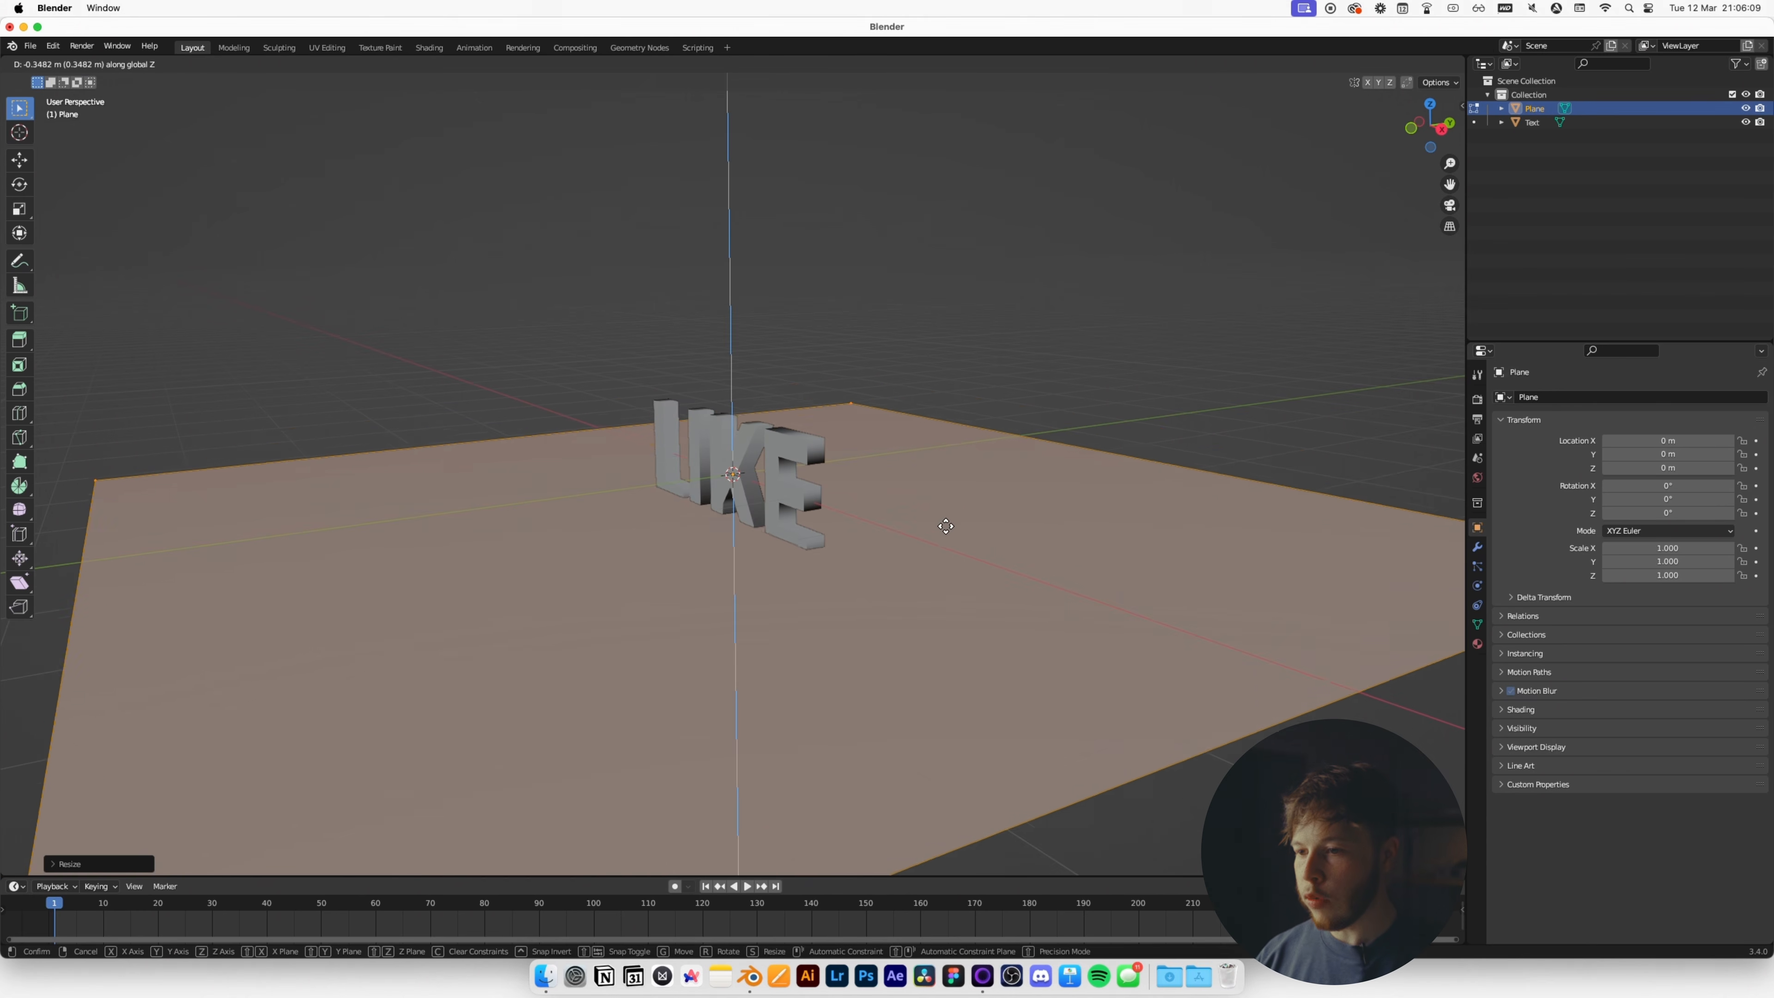
left_click(941, 583)
Extrude the floor's edge behind the LIKE letters upward into a tall back wall.
middle_click_drag(1037, 586, 1072, 564)
scroll(1041, 596, "down", 2)
left_click_drag(1163, 371, 992, 854)
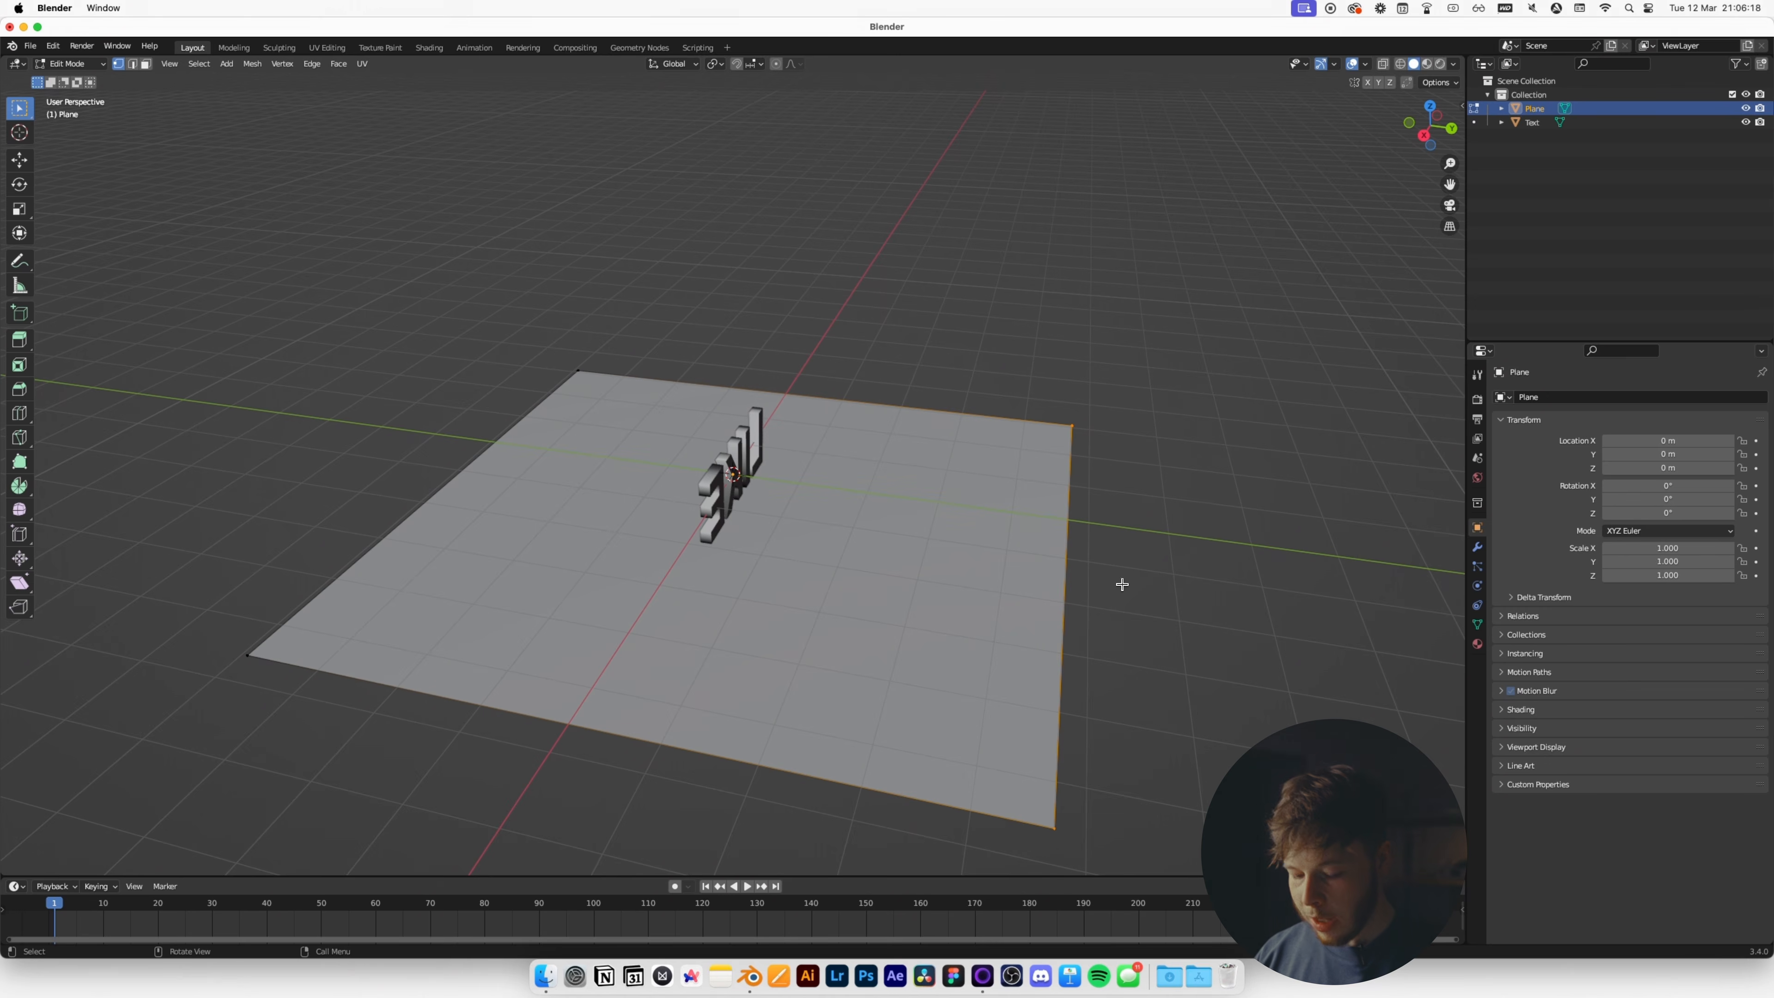
key("g")
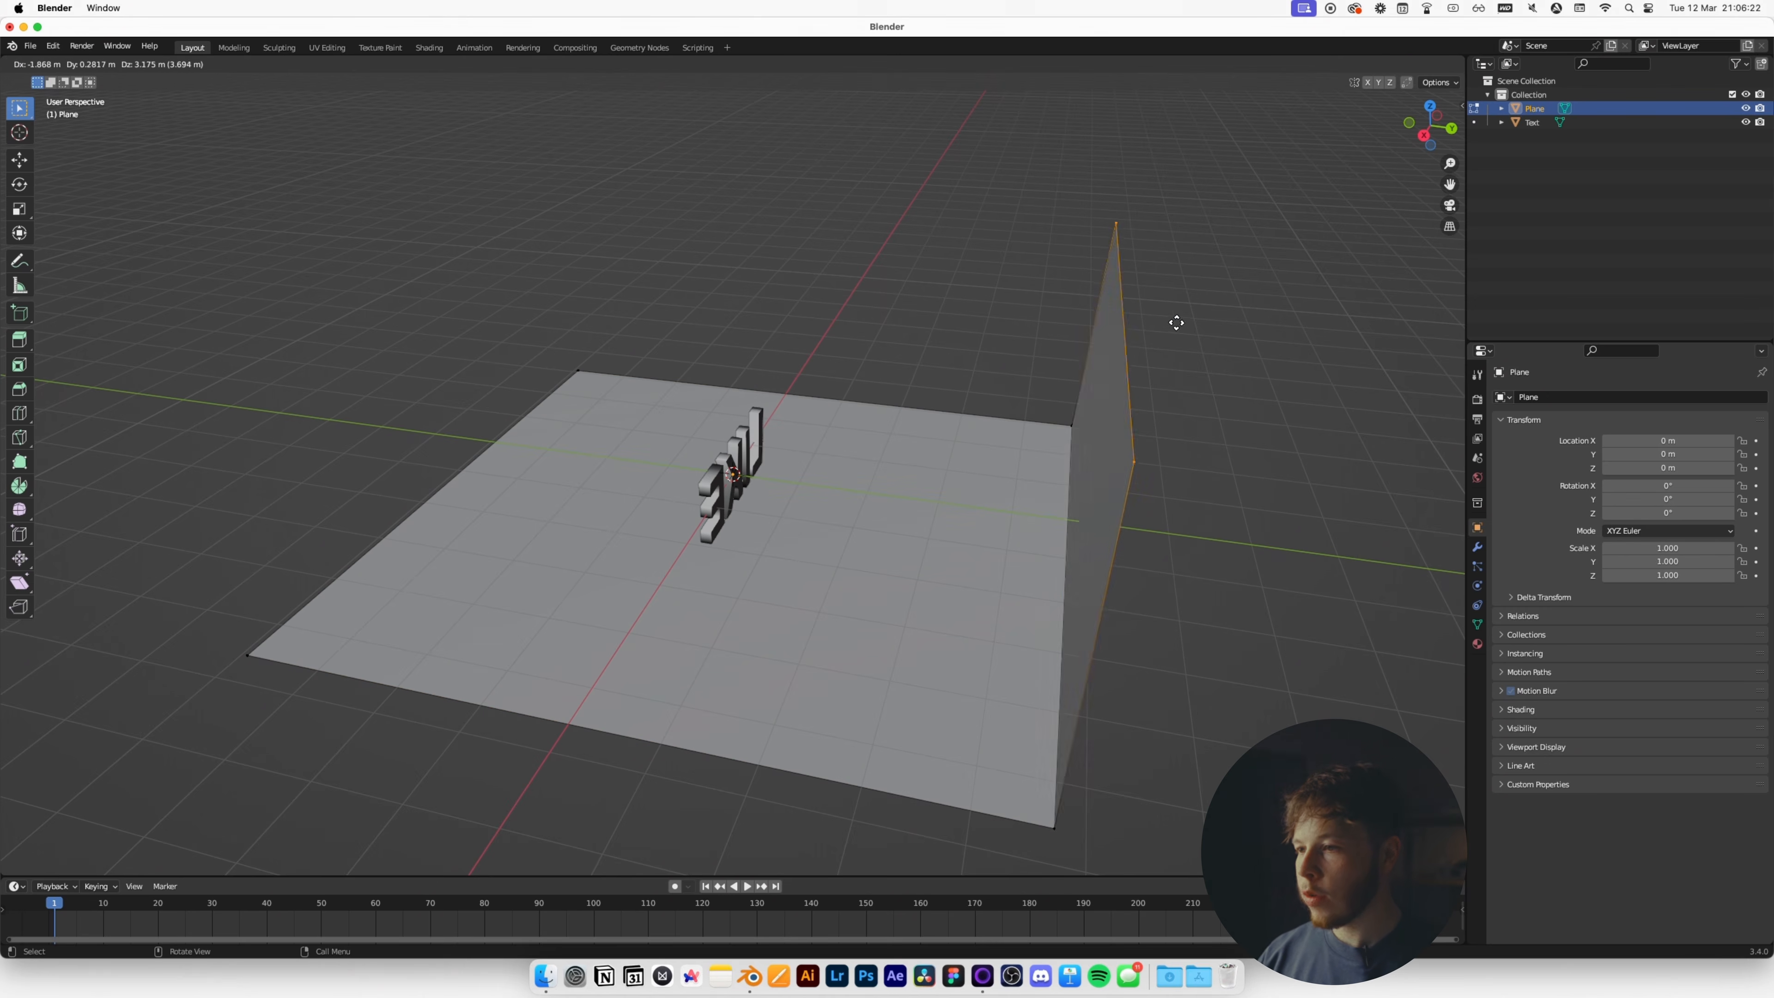
left_click(1178, 154)
Bevel the edge between floor and back wall to a 1.1 m width with 22 segments, and return to Object Mode with nothing selected.
middle_click_drag(1150, 382, 1221, 425)
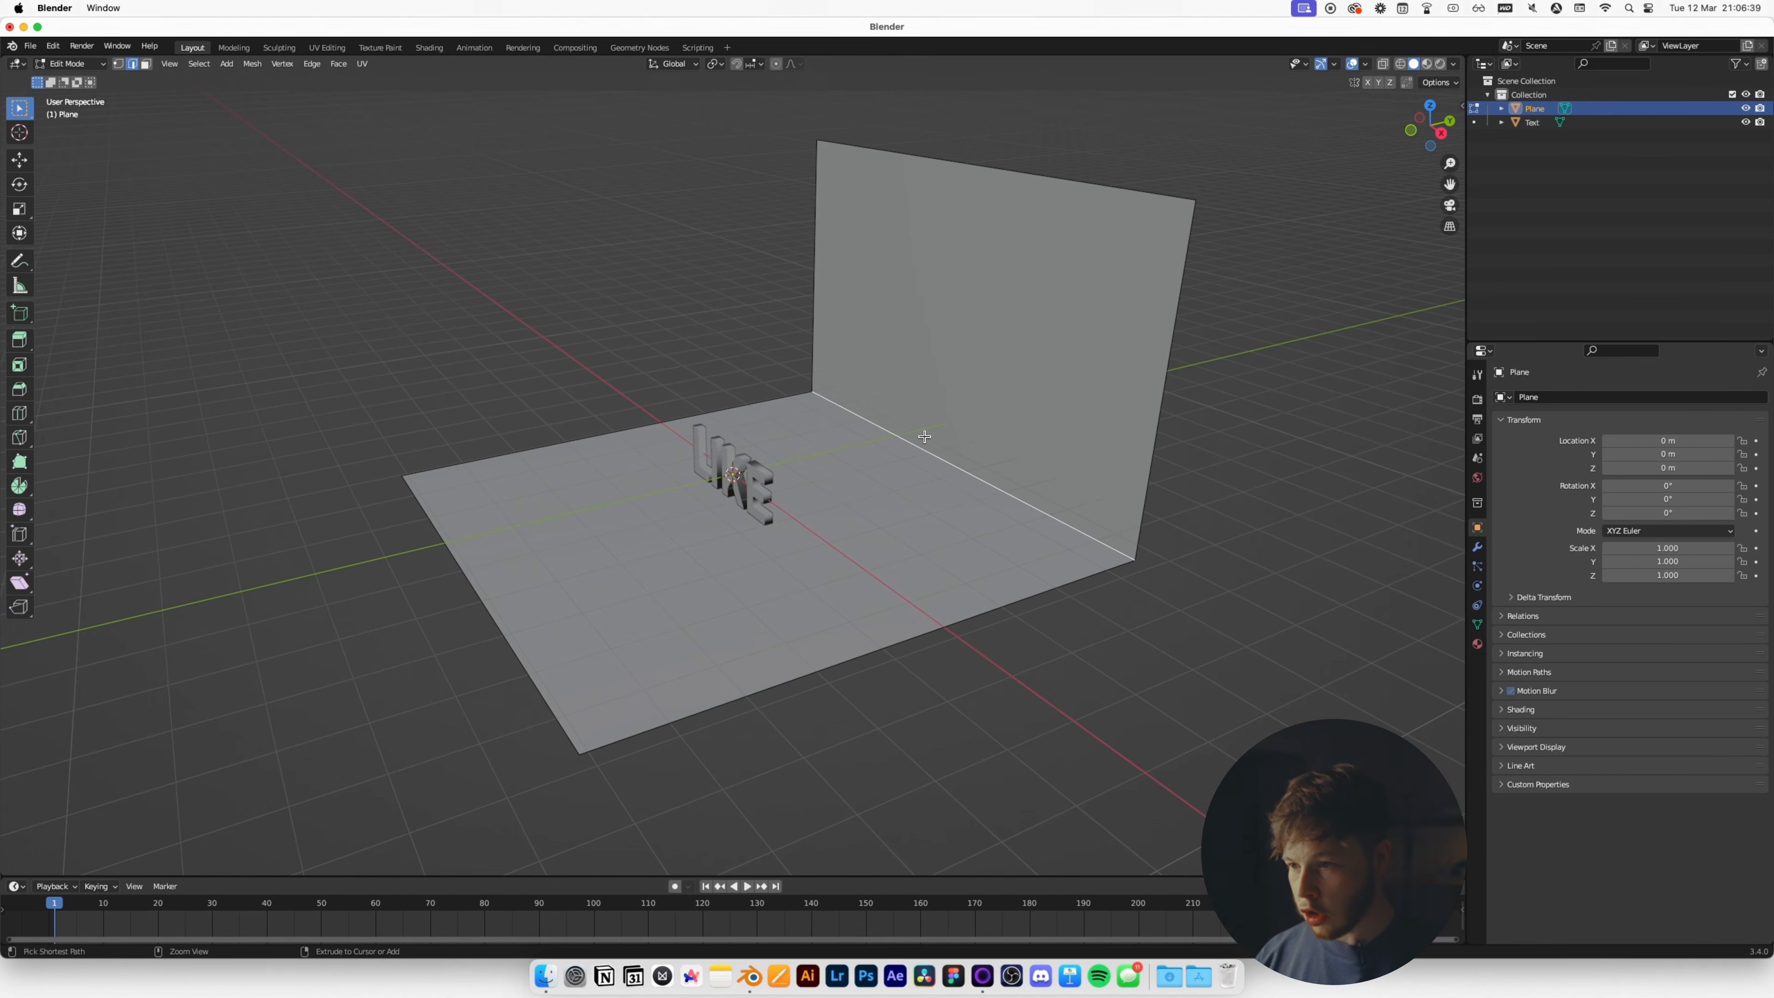
key("ctrl+b")
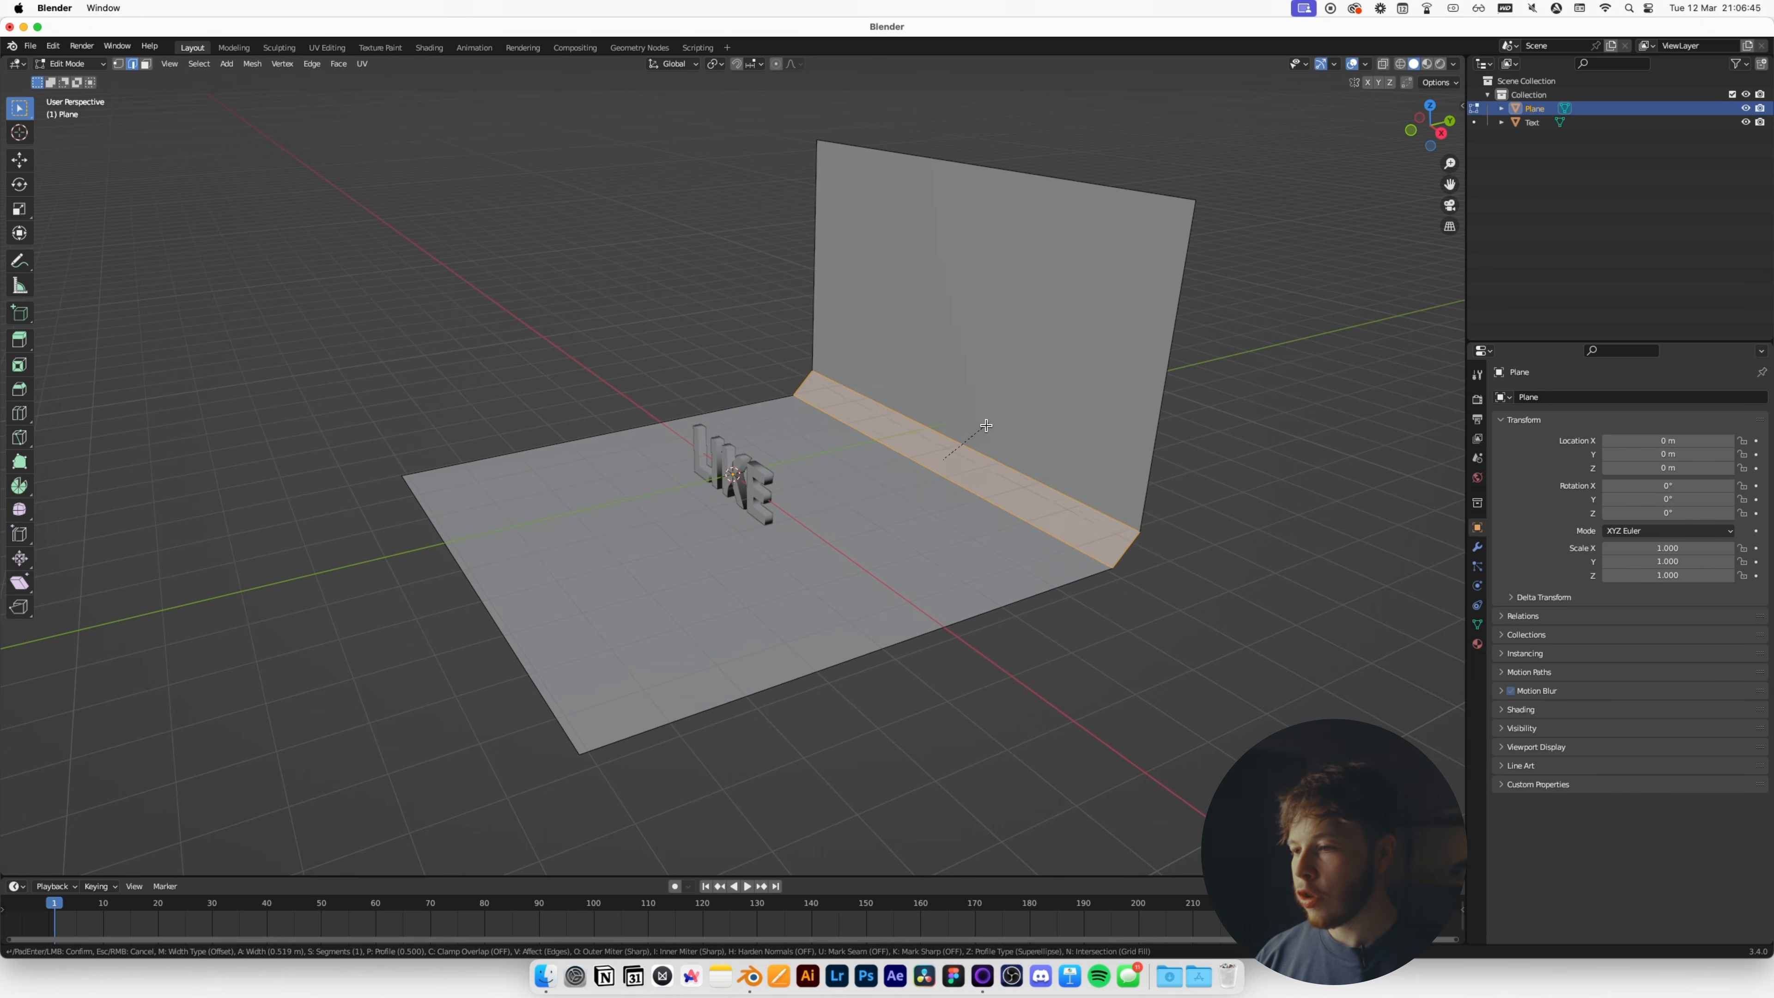
left_click(1003, 393)
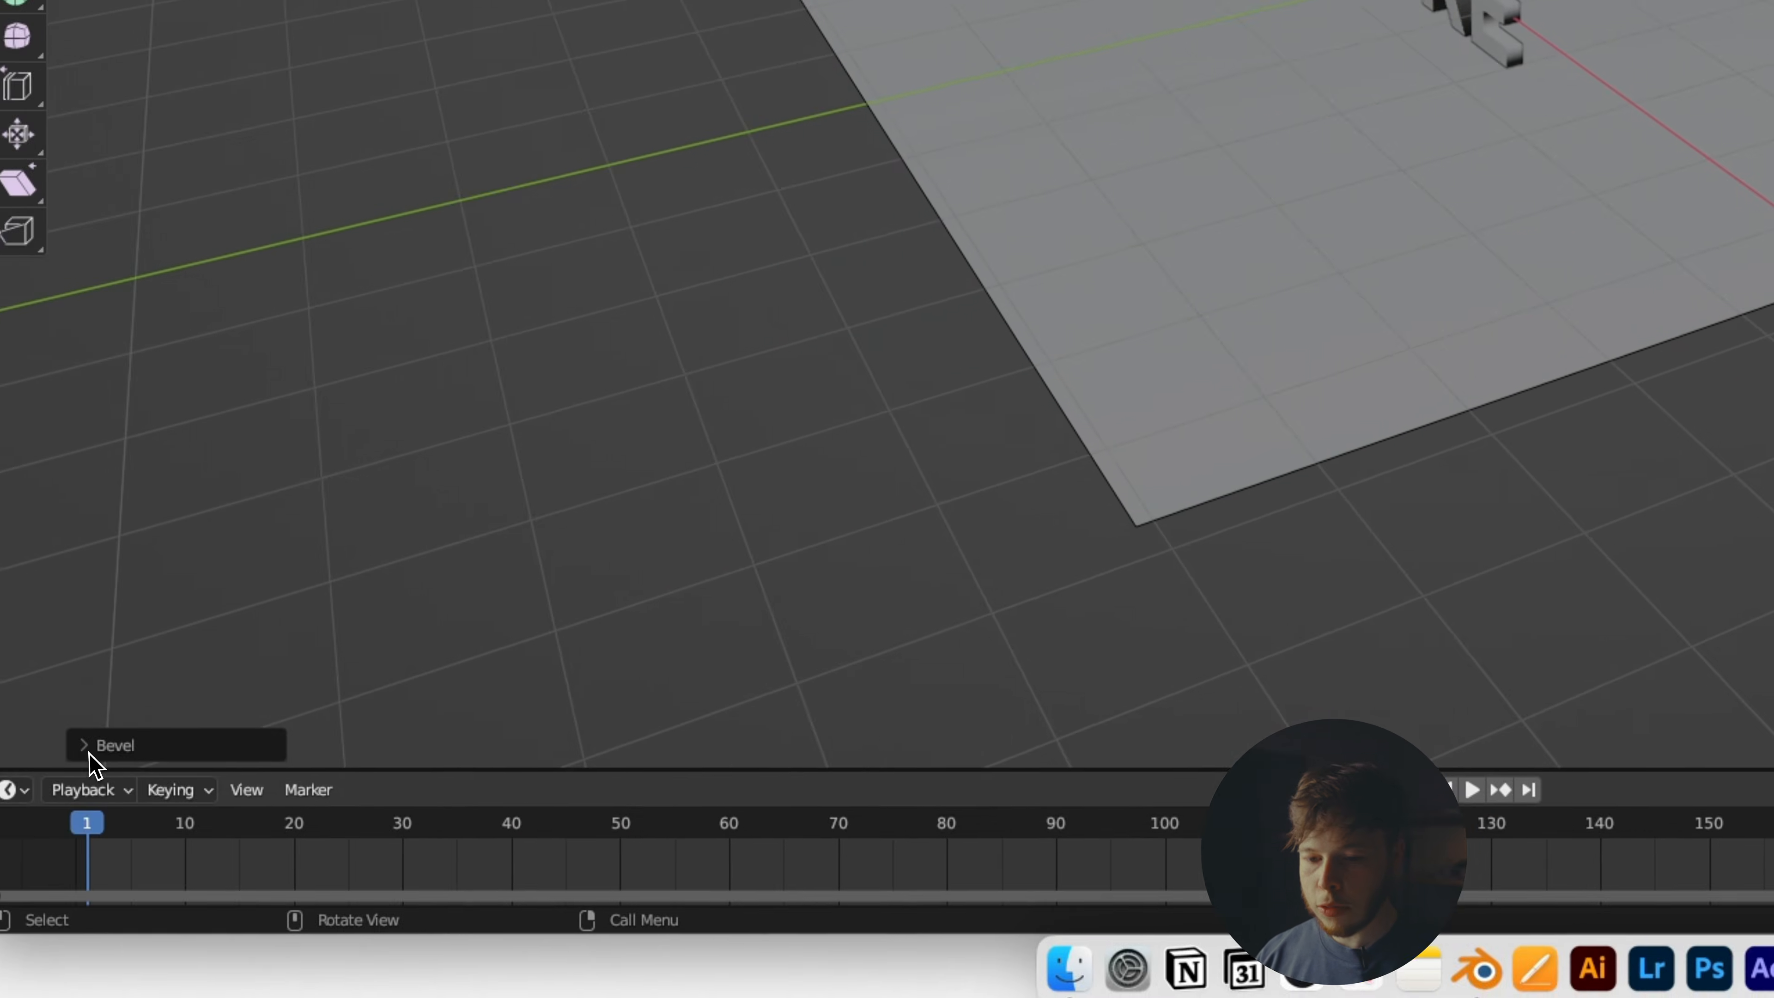
left_click(49, 867)
left_click_drag(360, 328, 424, 325)
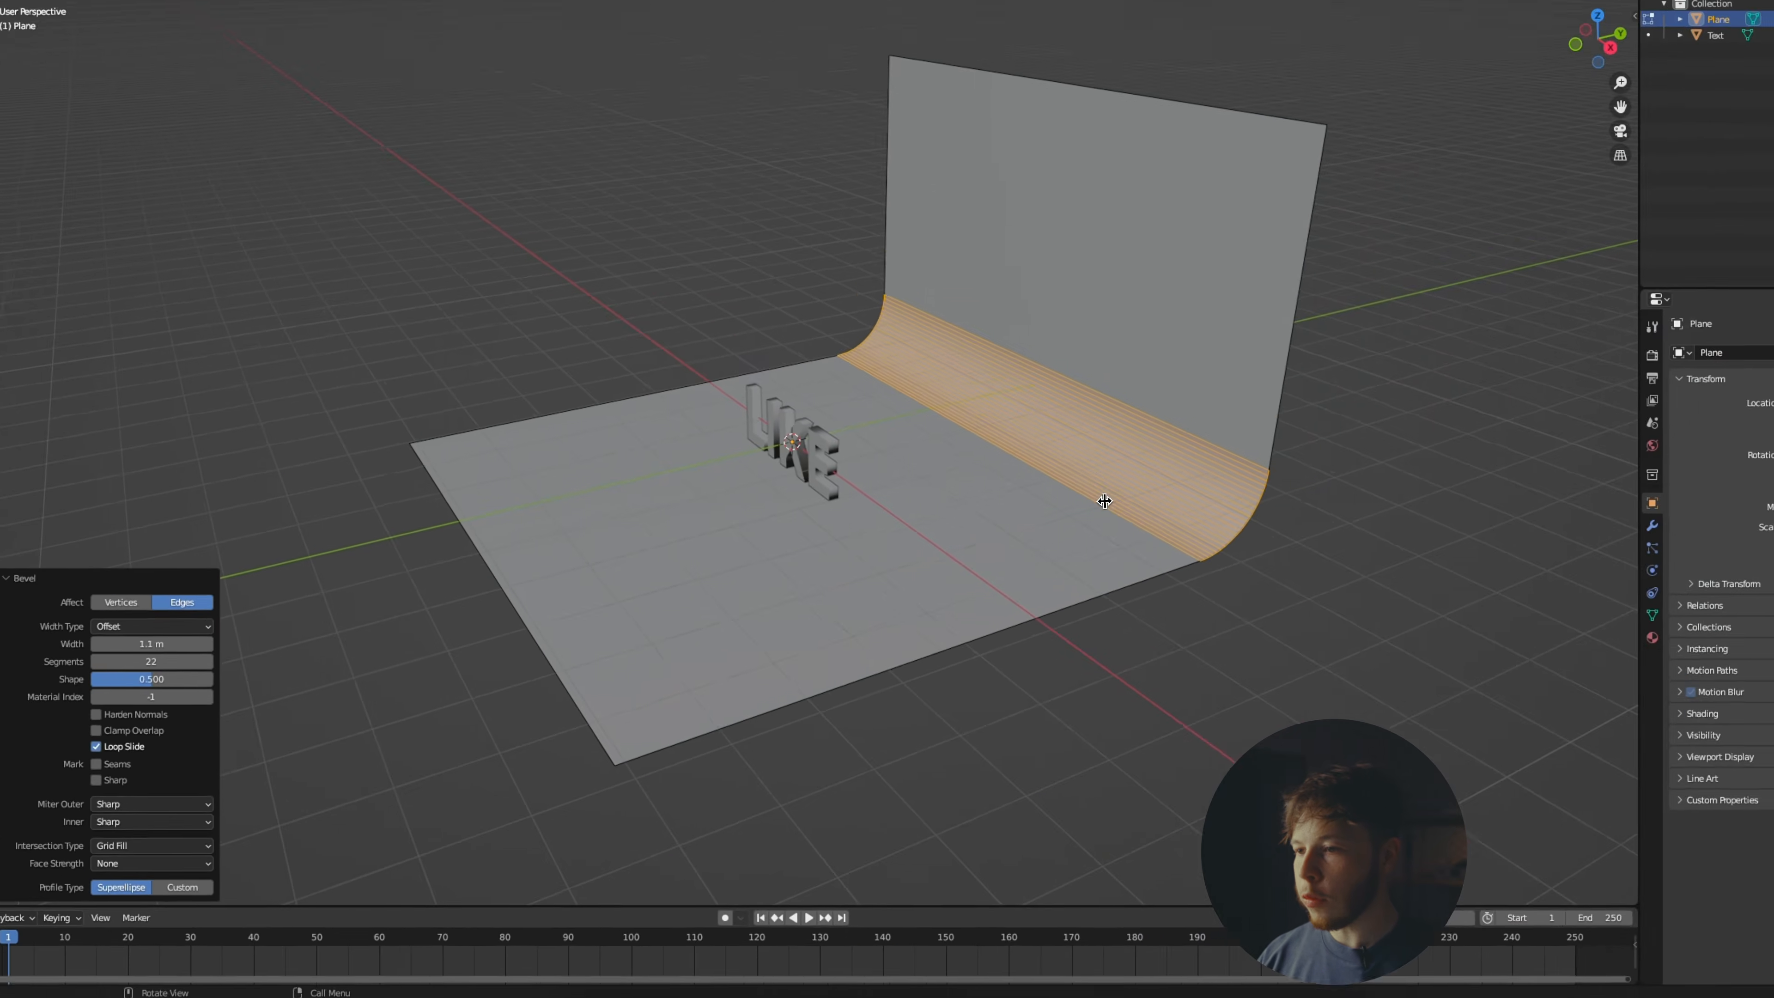
key("Tab")
middle_click_drag(1213, 573, 1113, 570)
left_click(1114, 570)
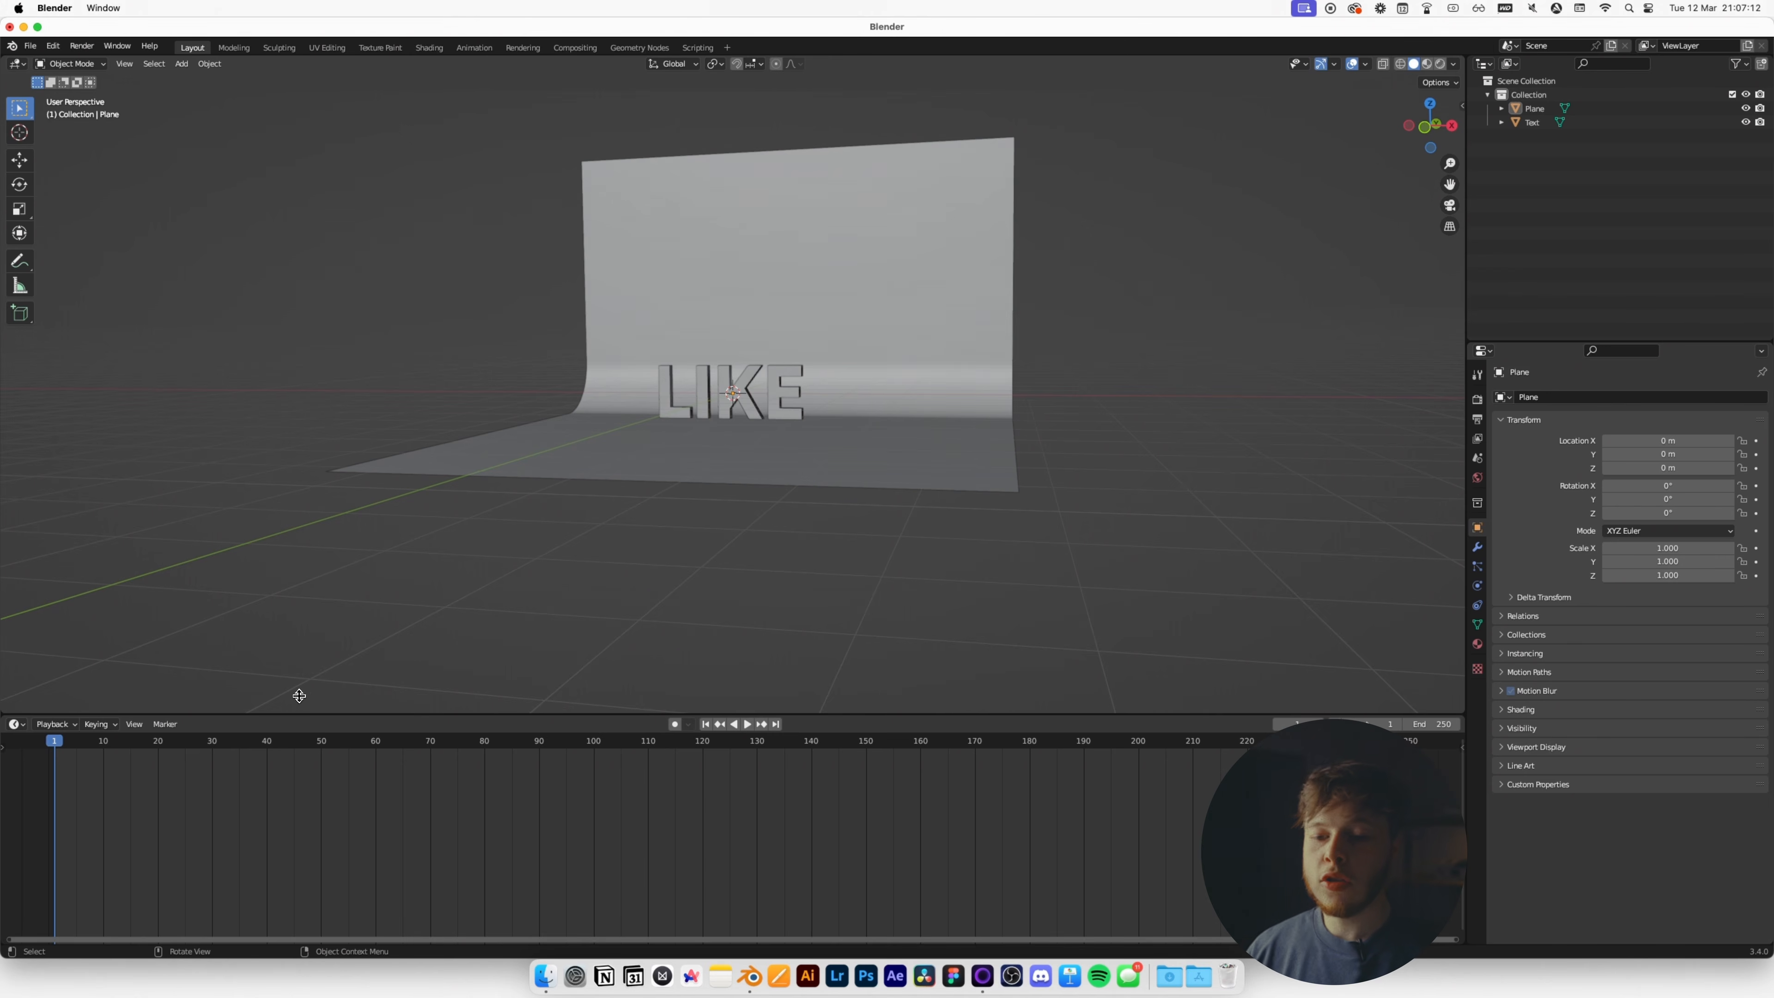
Change the timeline area into an Asset Browser and enlarge it.
left_click(14, 723)
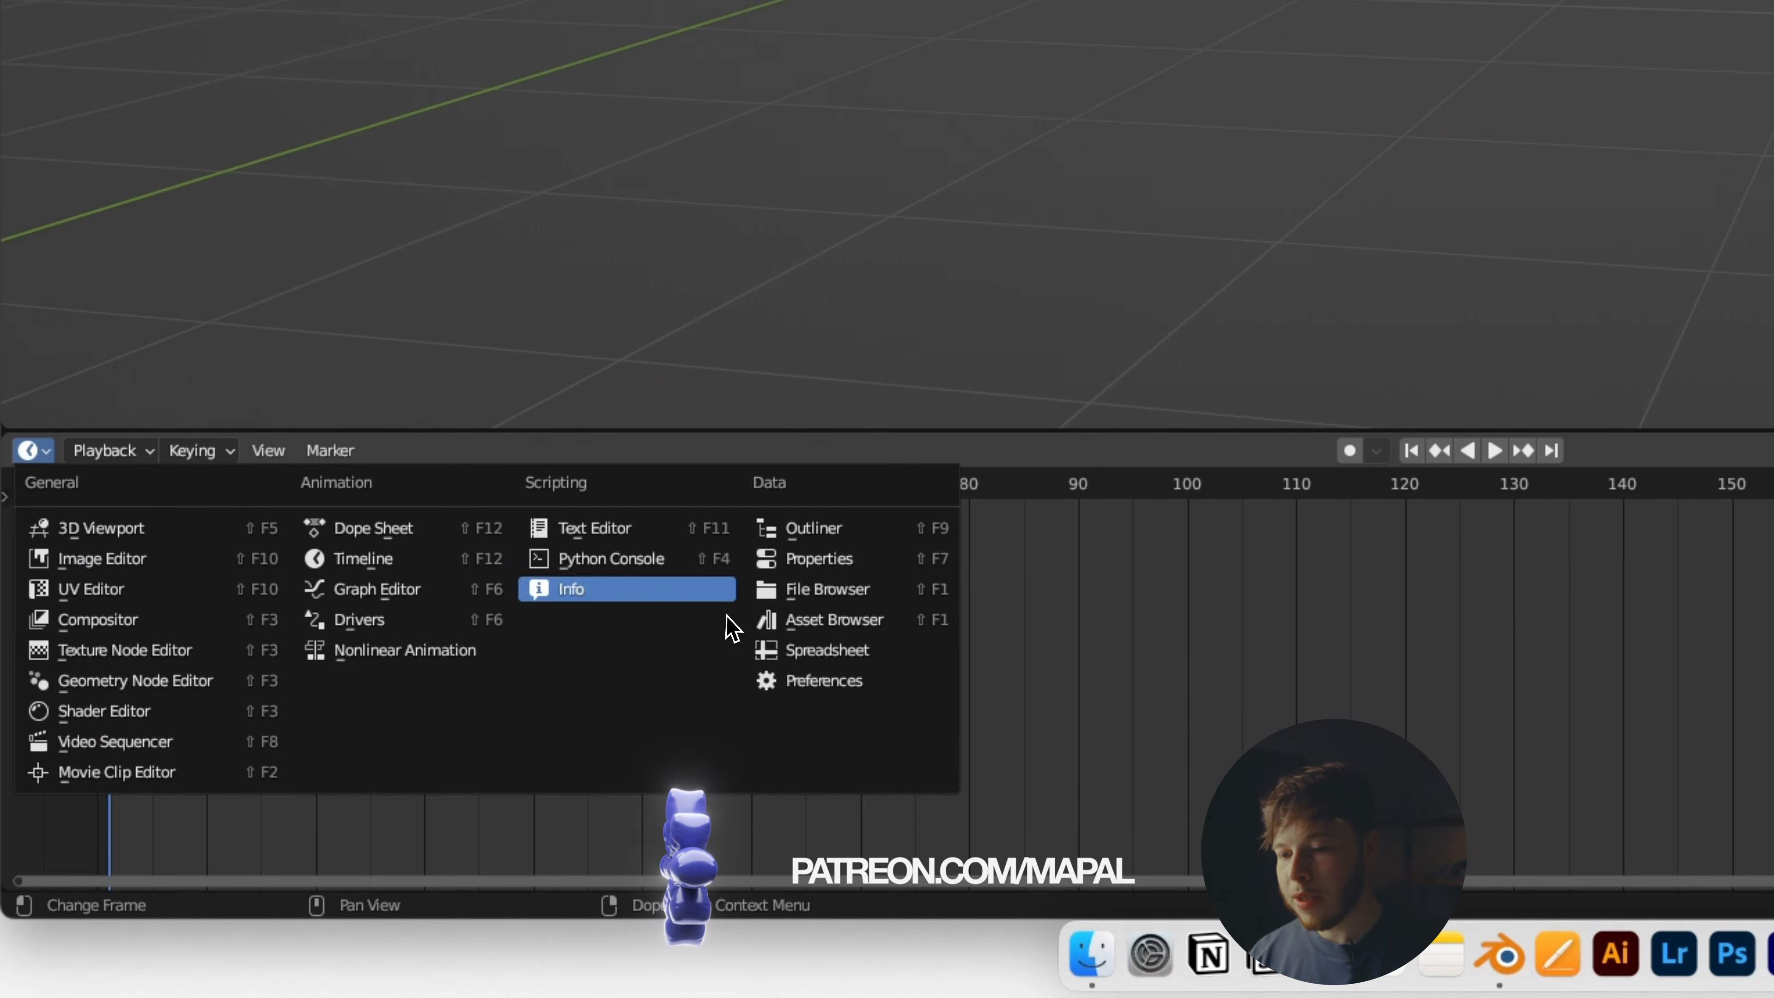
left_click(817, 624)
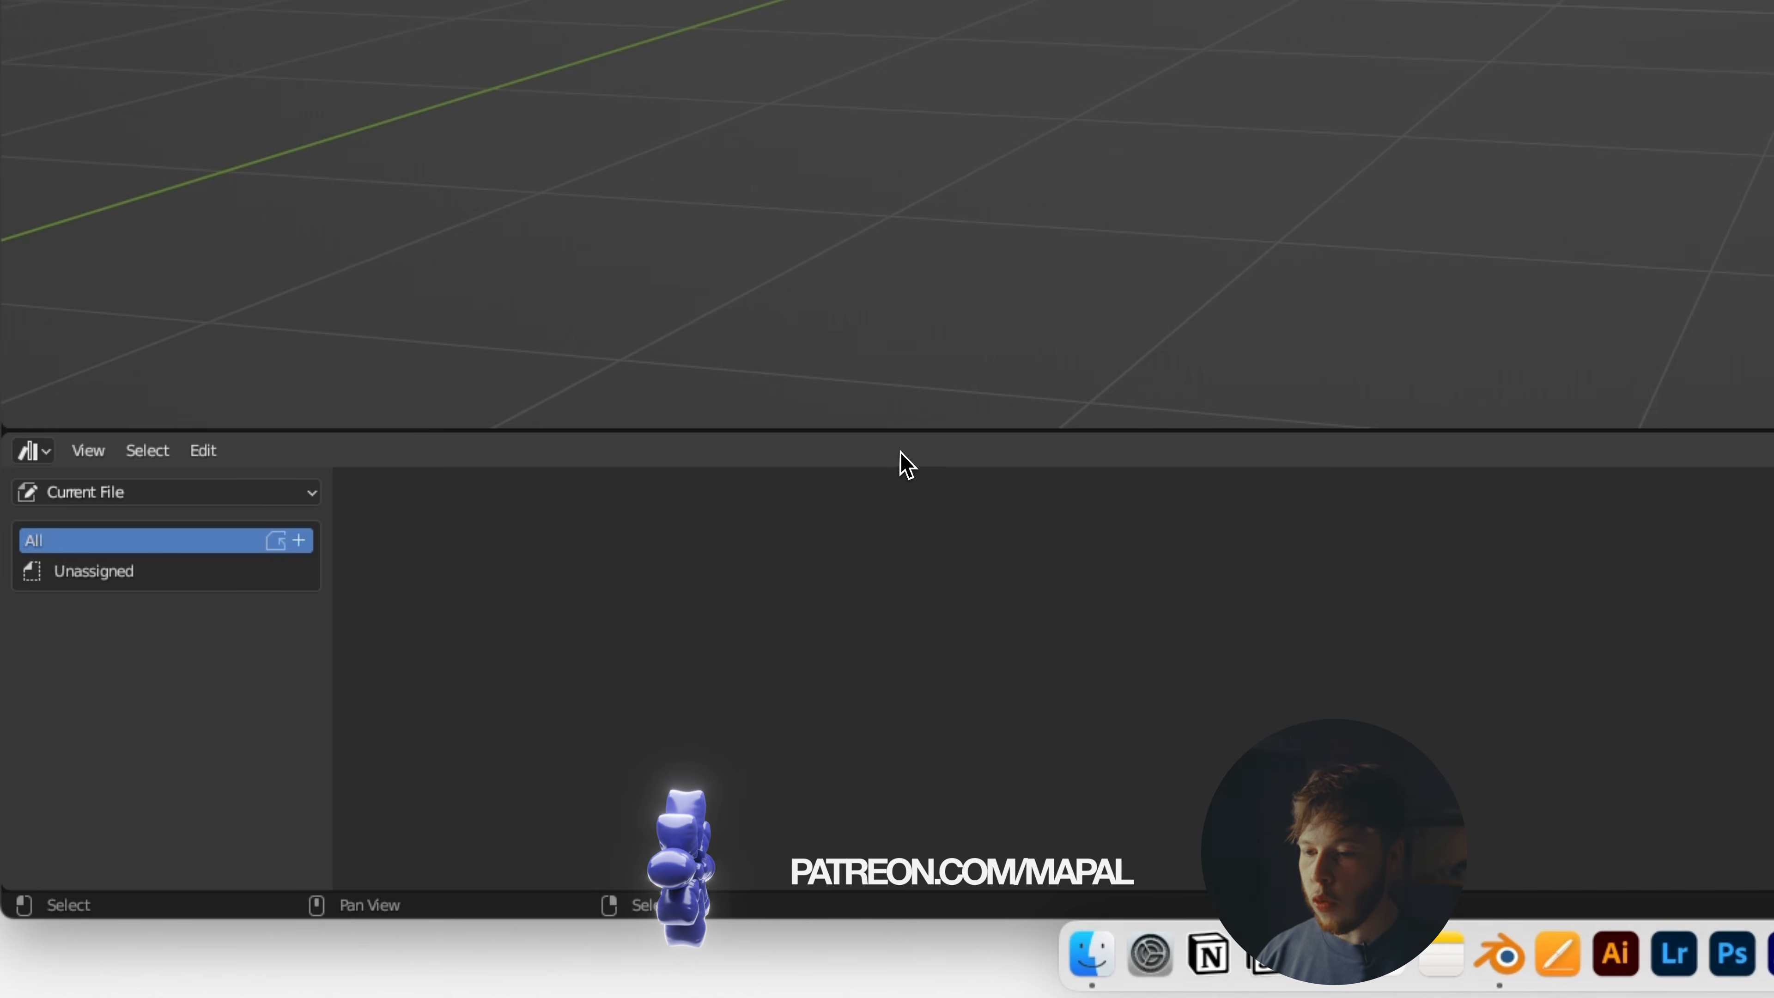
left_click_drag(914, 429, 1029, 417)
left_click_drag(91, 417, 89, 386)
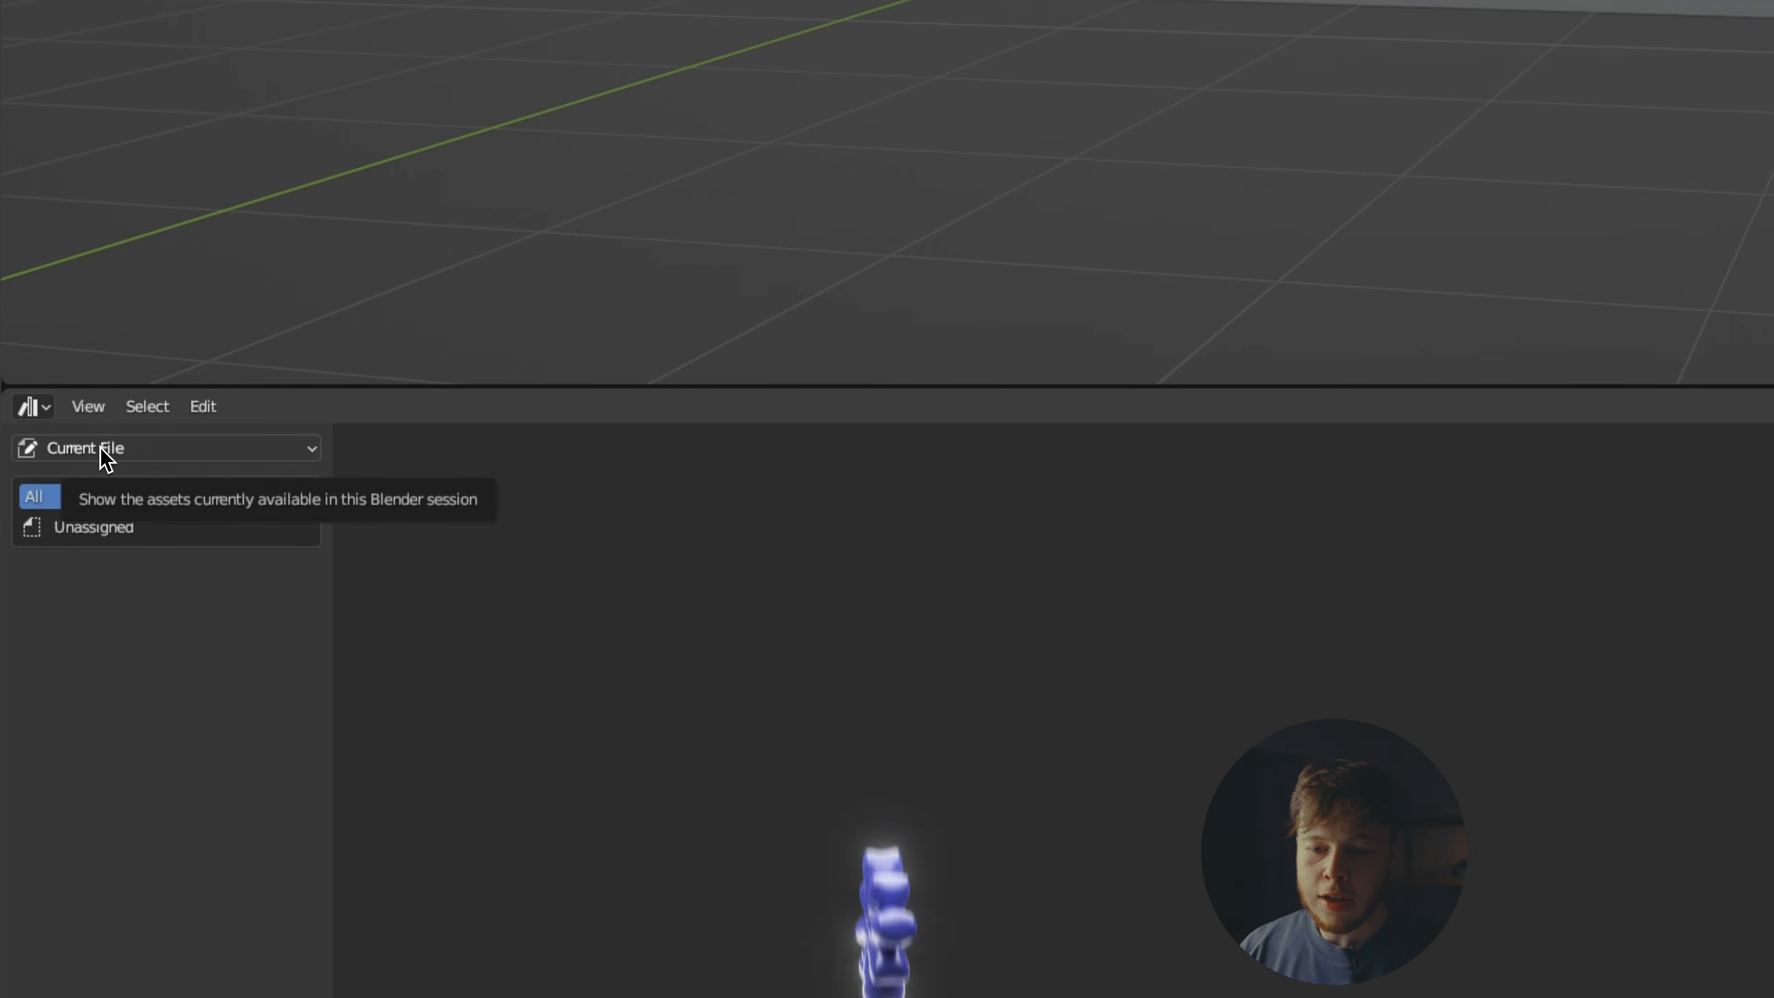
Switch the asset library to Poly Haven and show its Models category.
left_click(98, 449)
left_click(67, 556)
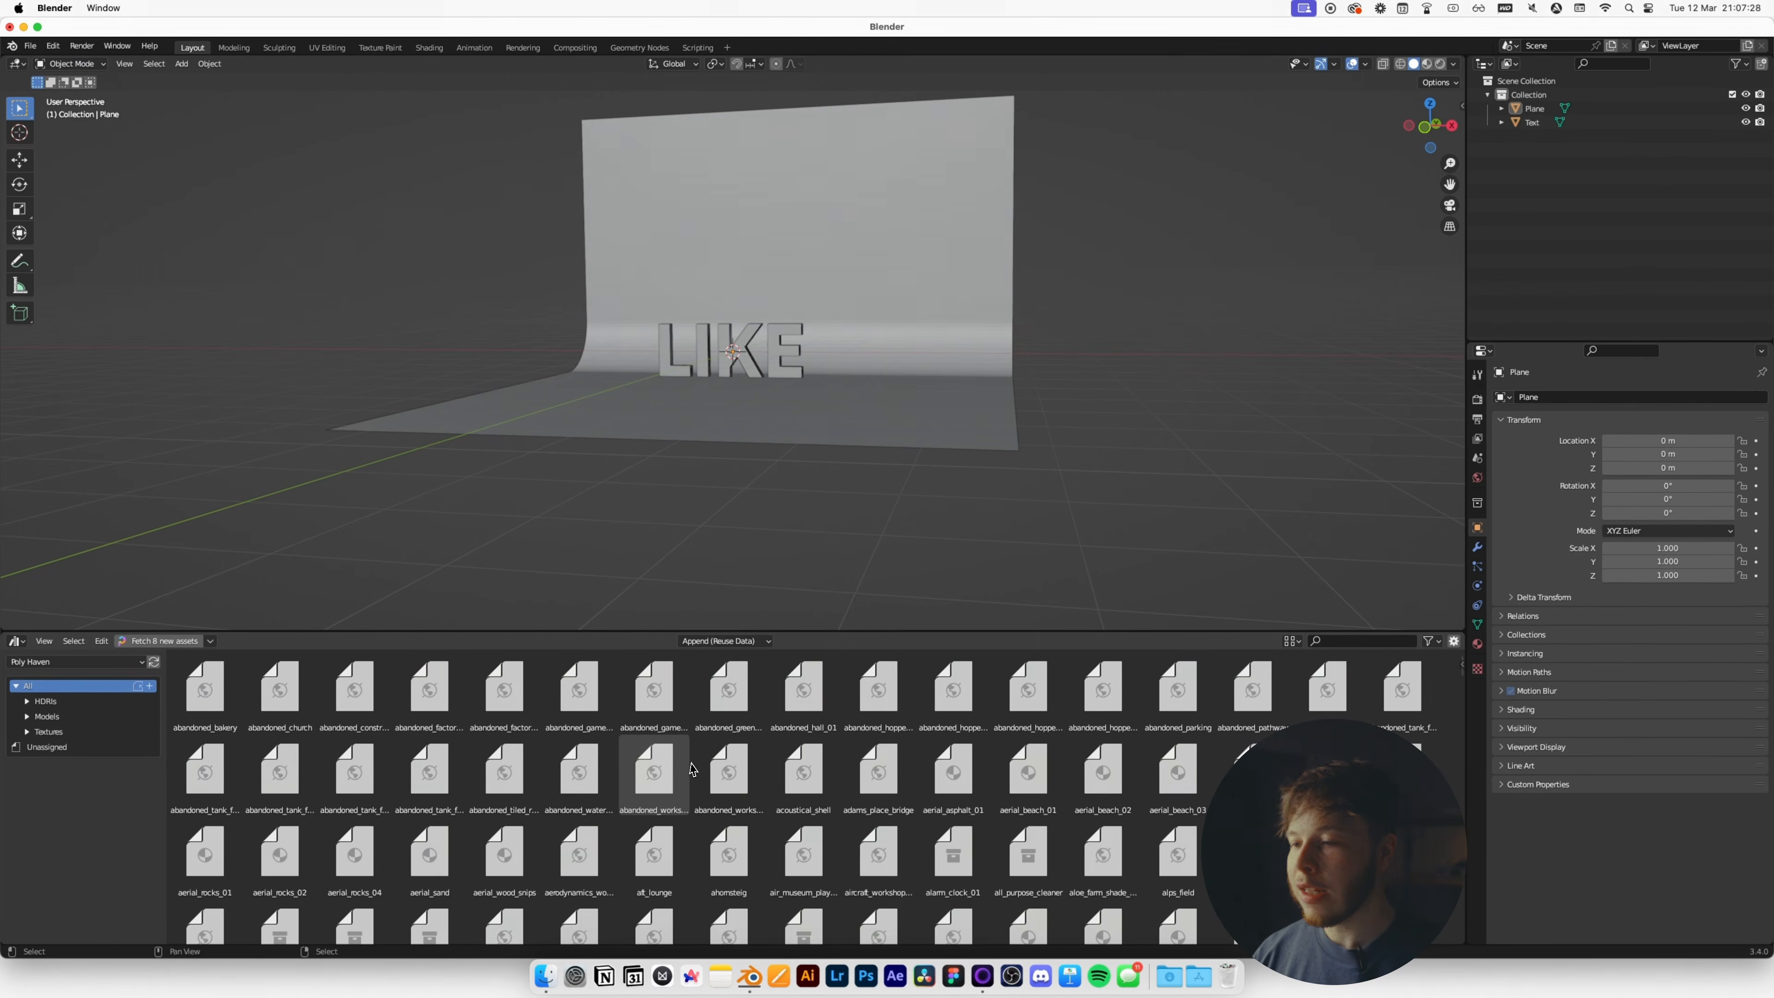
left_click(44, 717)
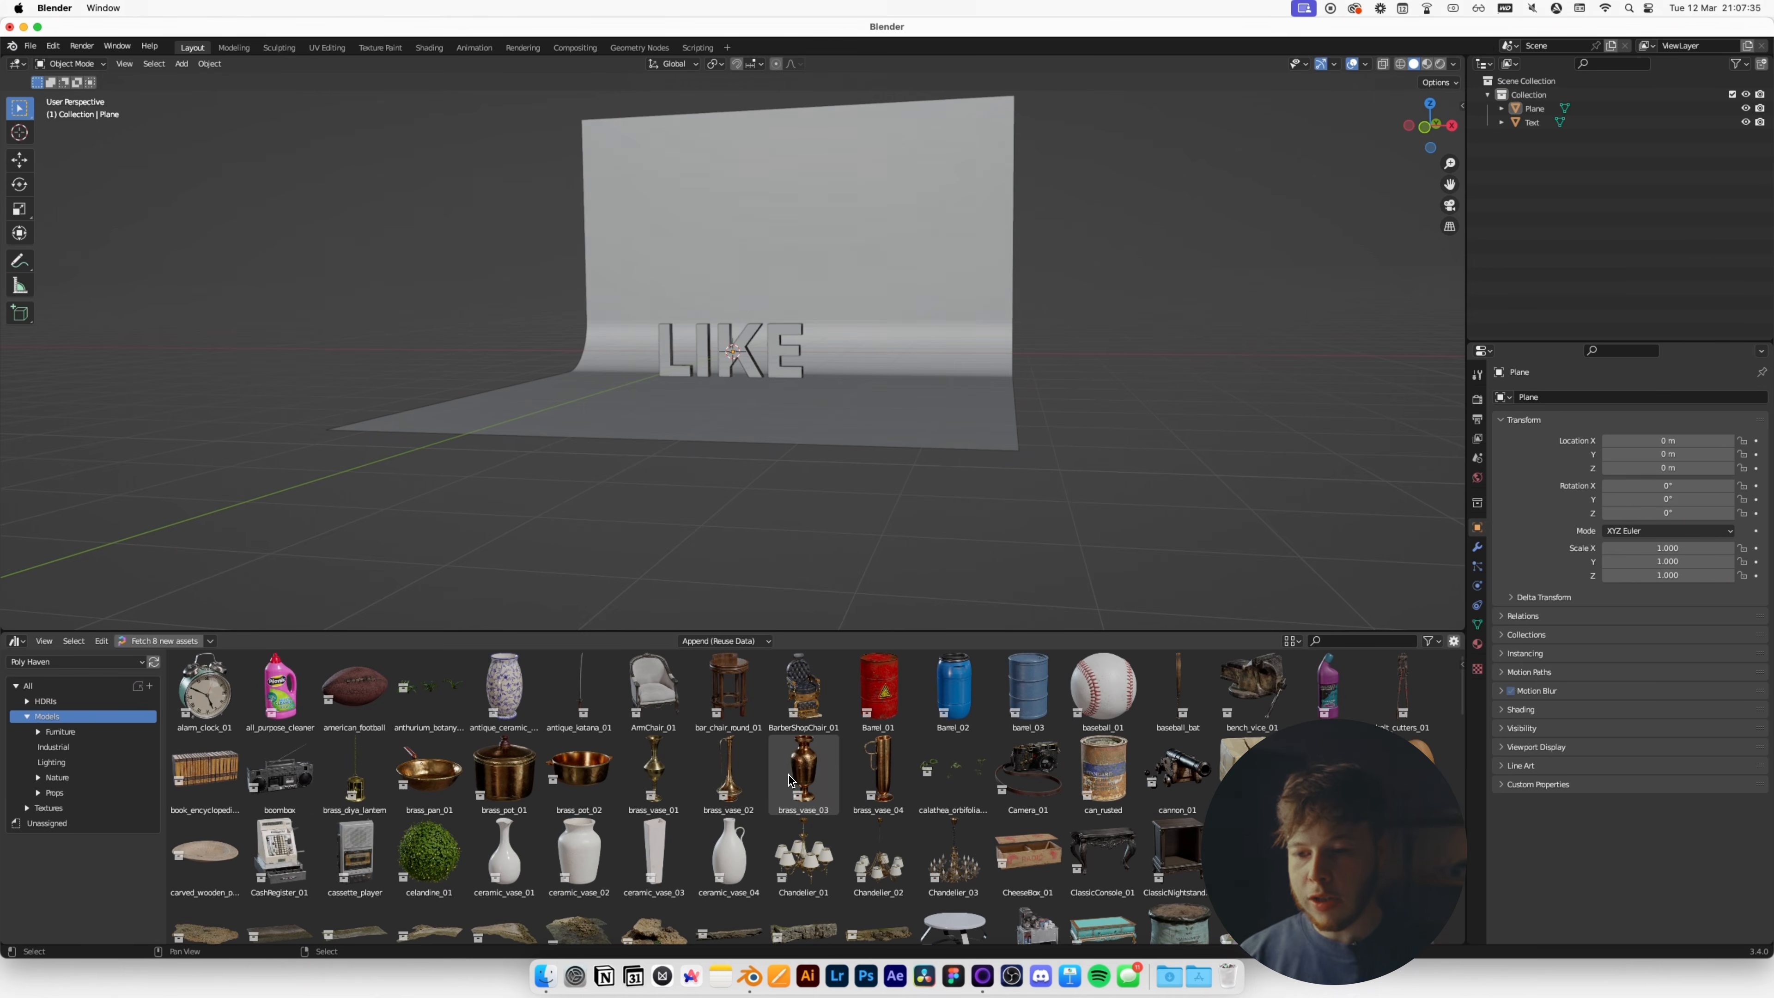
Find the shrub_sorrel_01 model in the Poly Haven library and place it in the scene beside the backdrop.
scroll(789, 780, "down", 10)
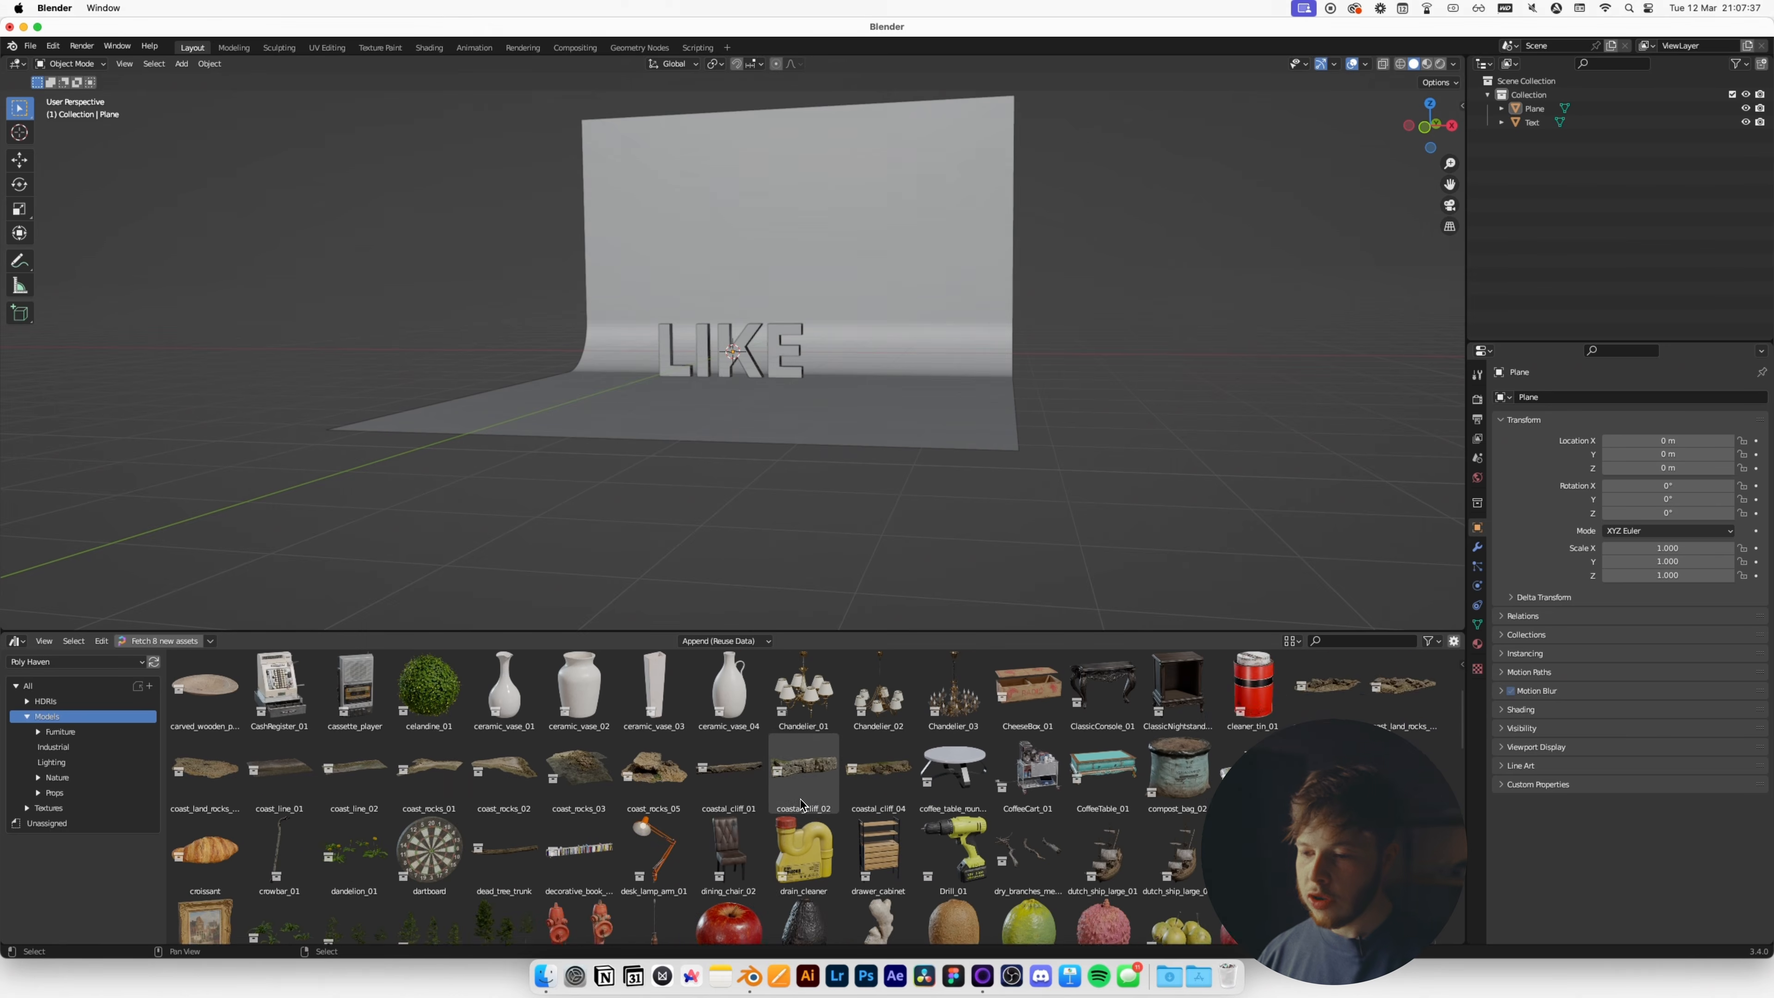
scroll(801, 806, "down", 2)
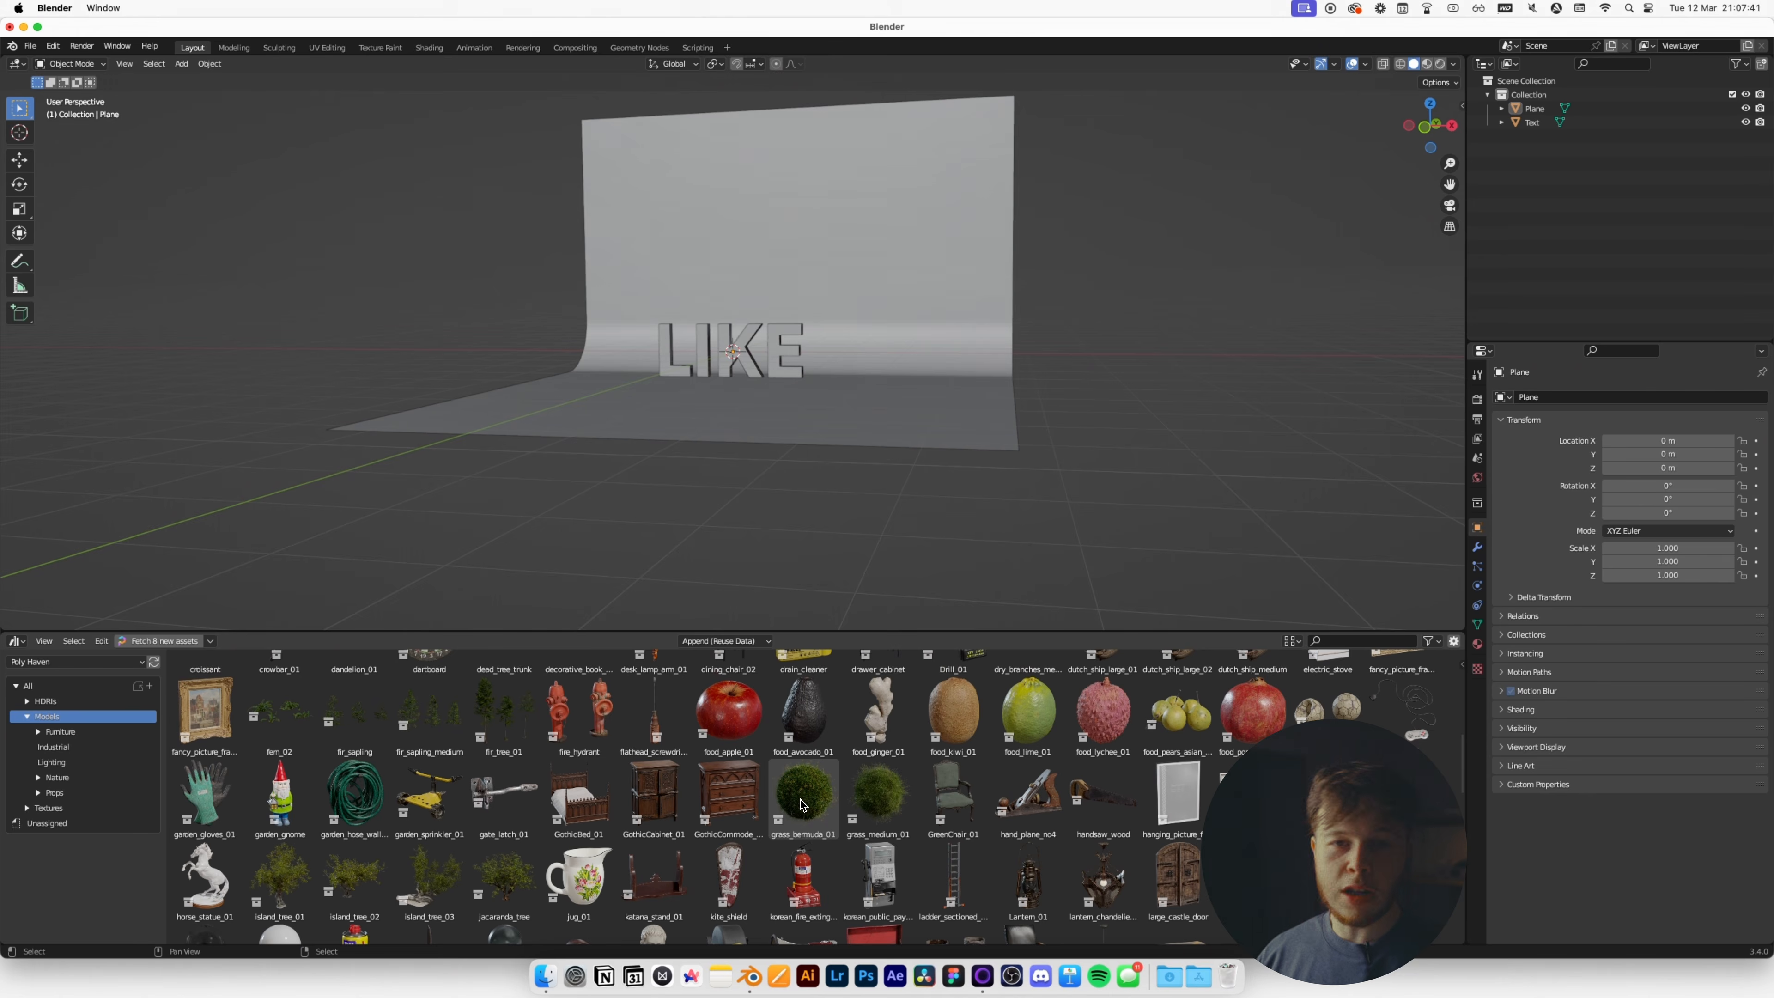
scroll(801, 806, "down", 8)
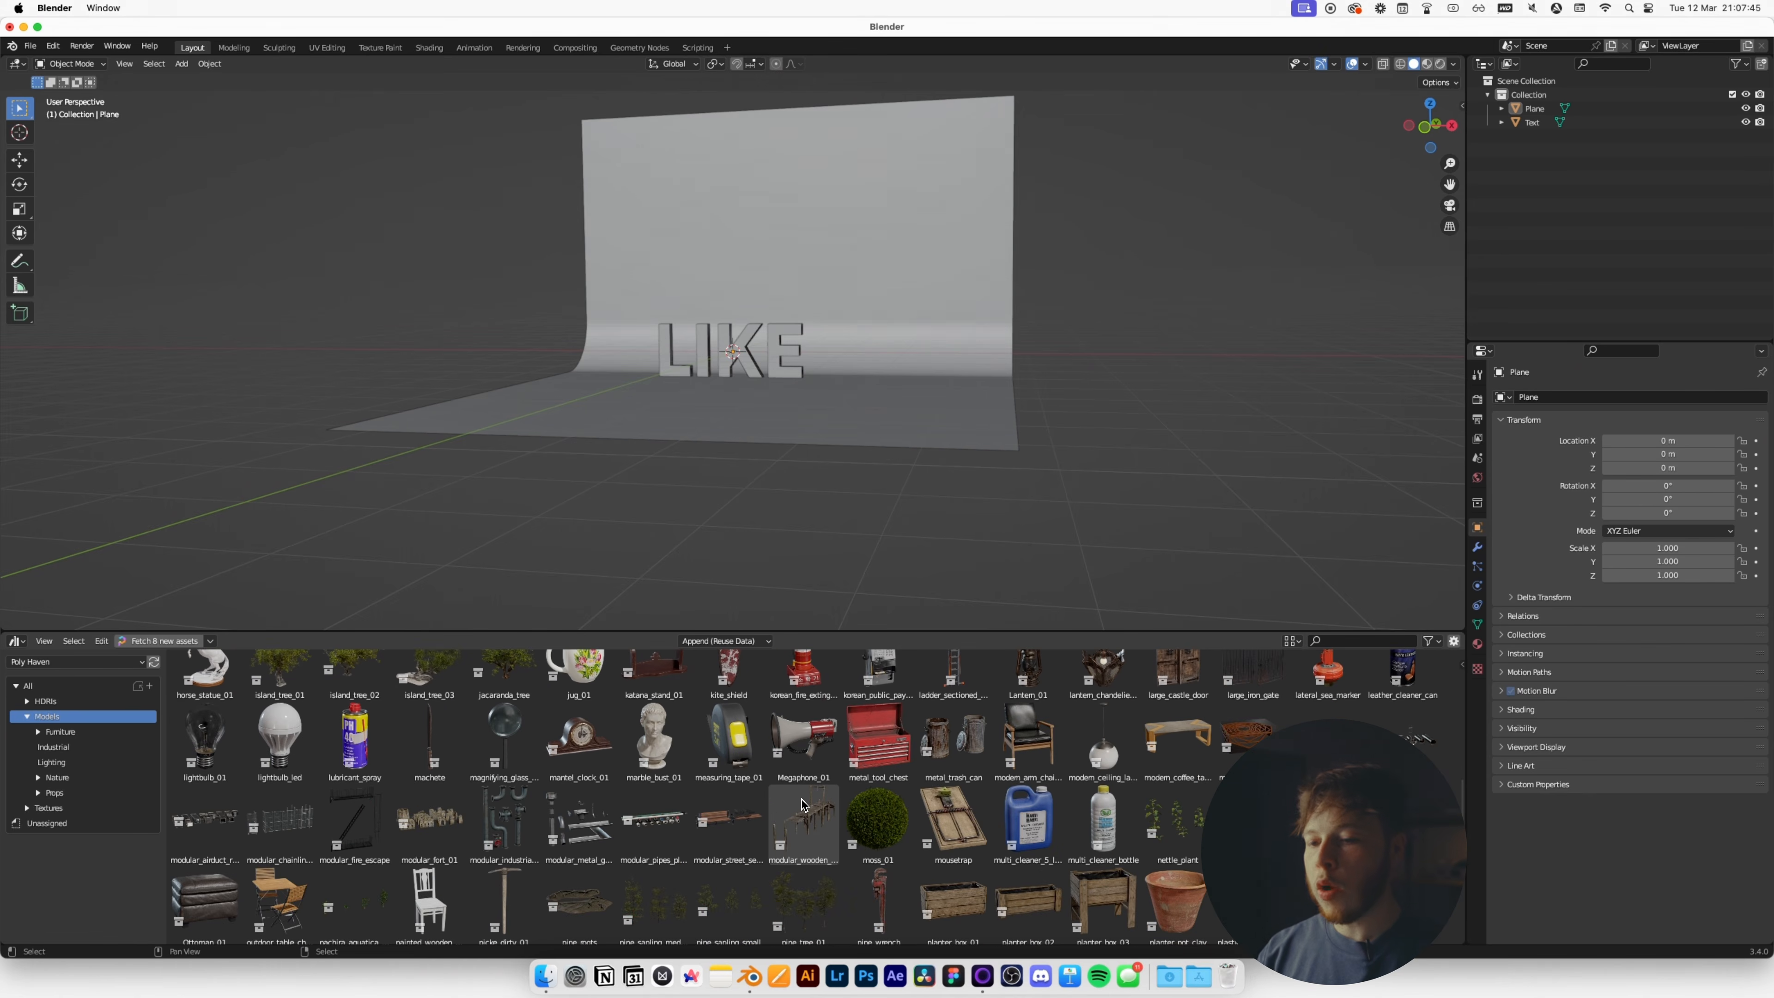
scroll(801, 805, "down", 12)
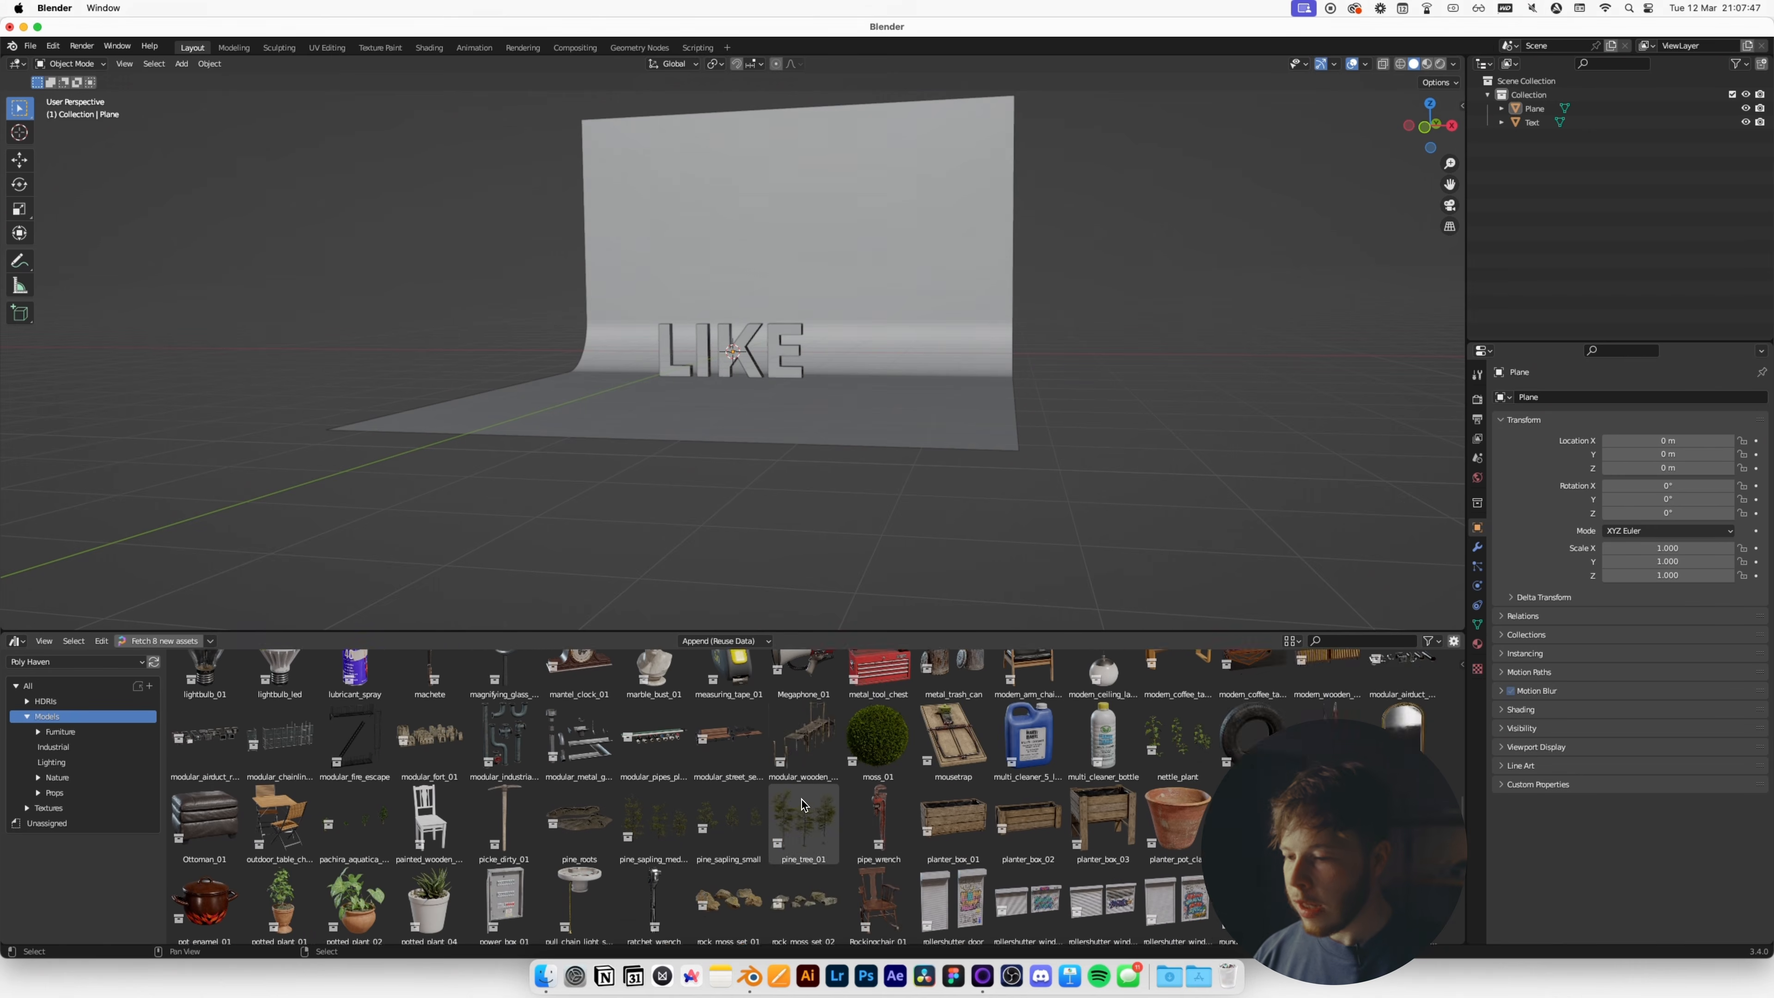
scroll(802, 806, "down", 3)
scroll(802, 805, "up", 3)
left_click_drag(1009, 764, 1169, 411)
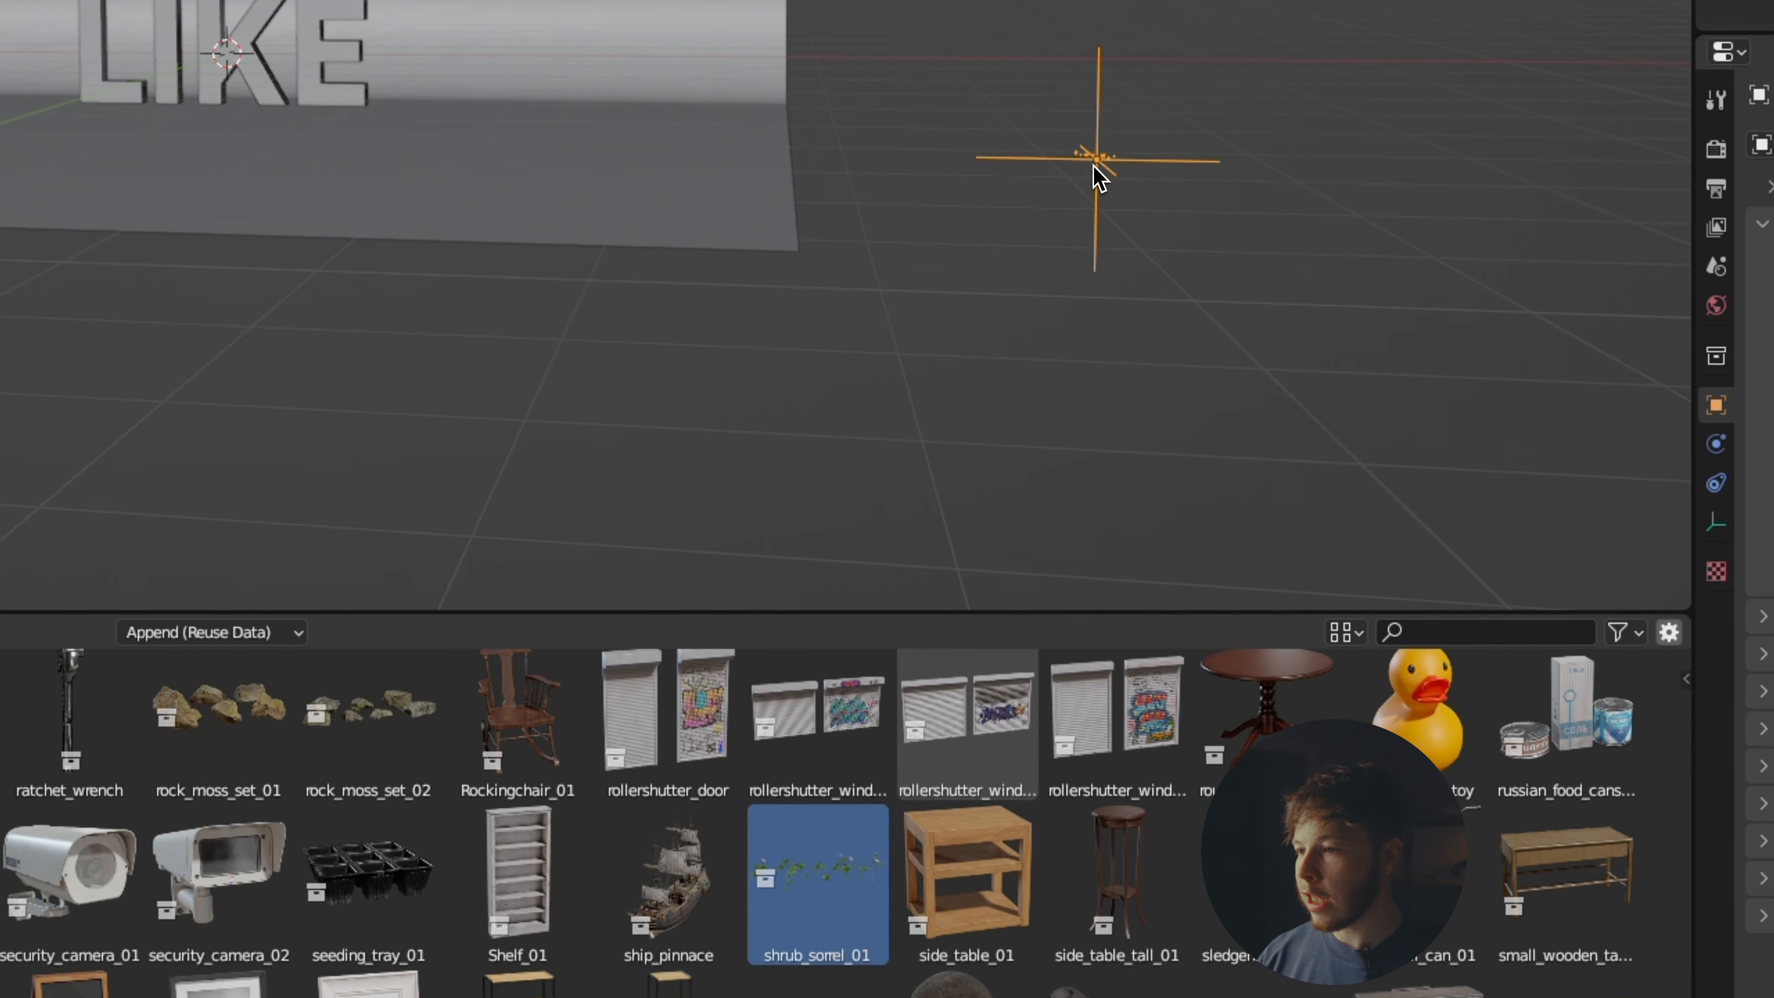
Add the weed_plant_02 and fern_02 models from the library near the shrub beside the backdrop.
scroll(41, 956, "up", 5)
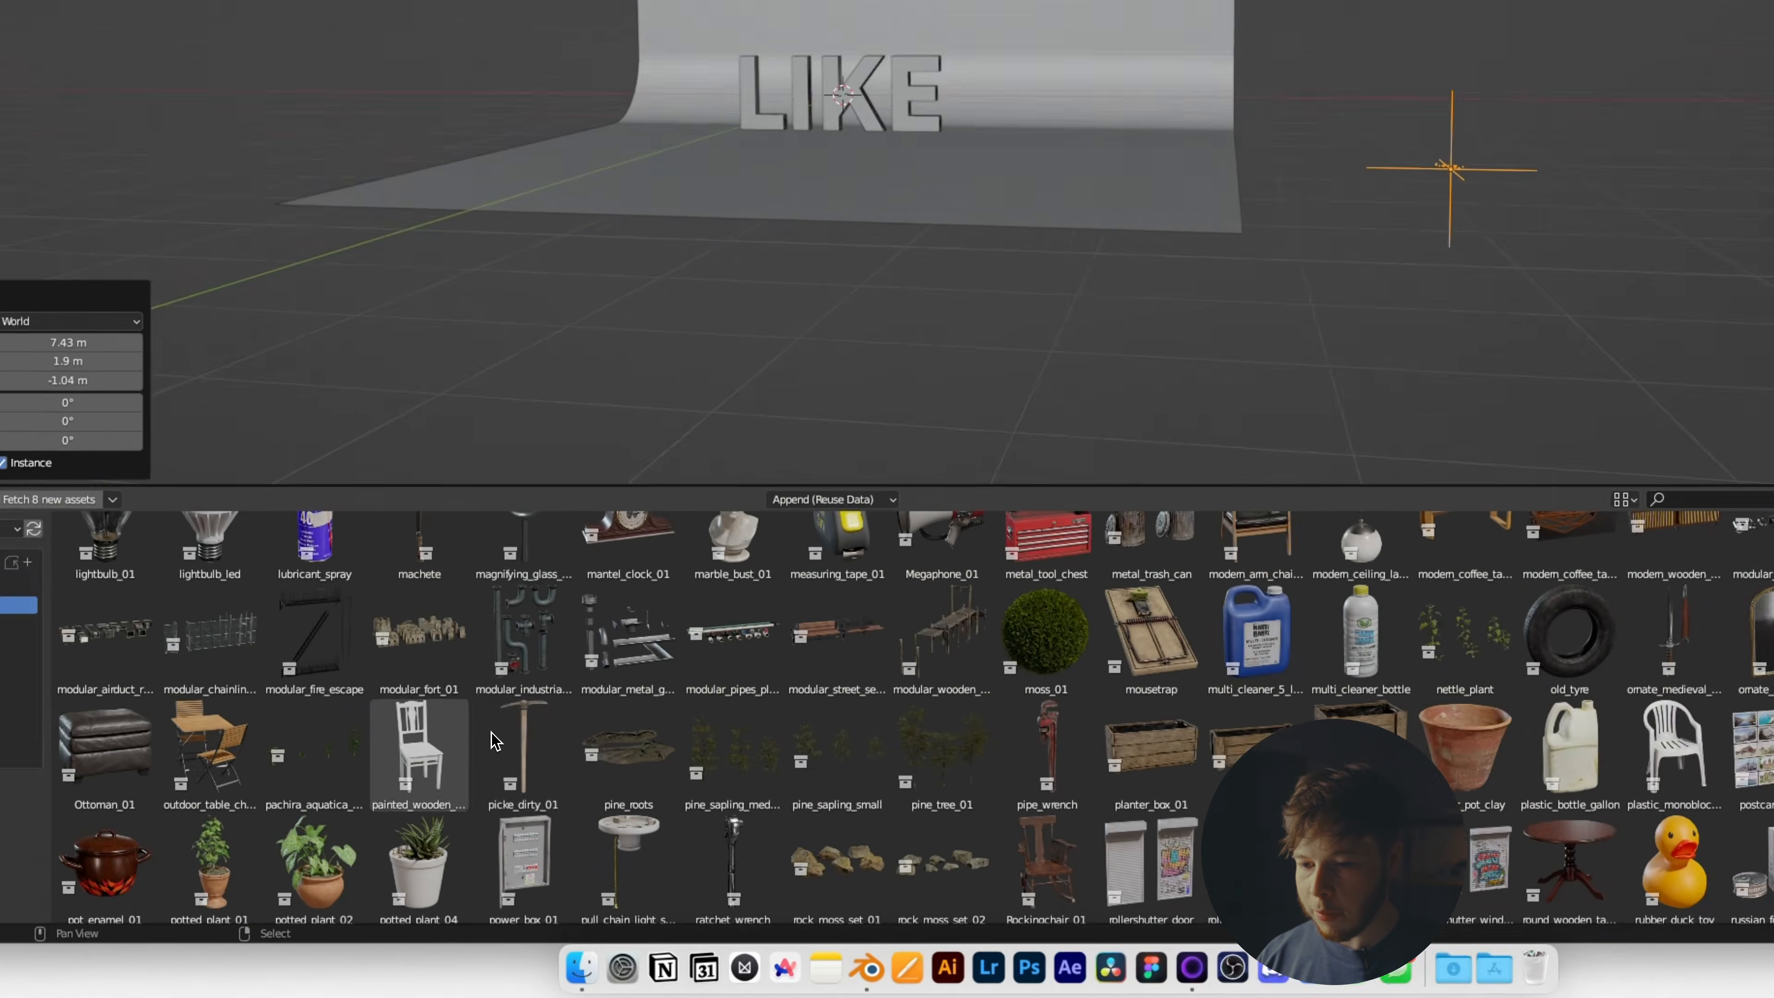
scroll(567, 614, "down", 8)
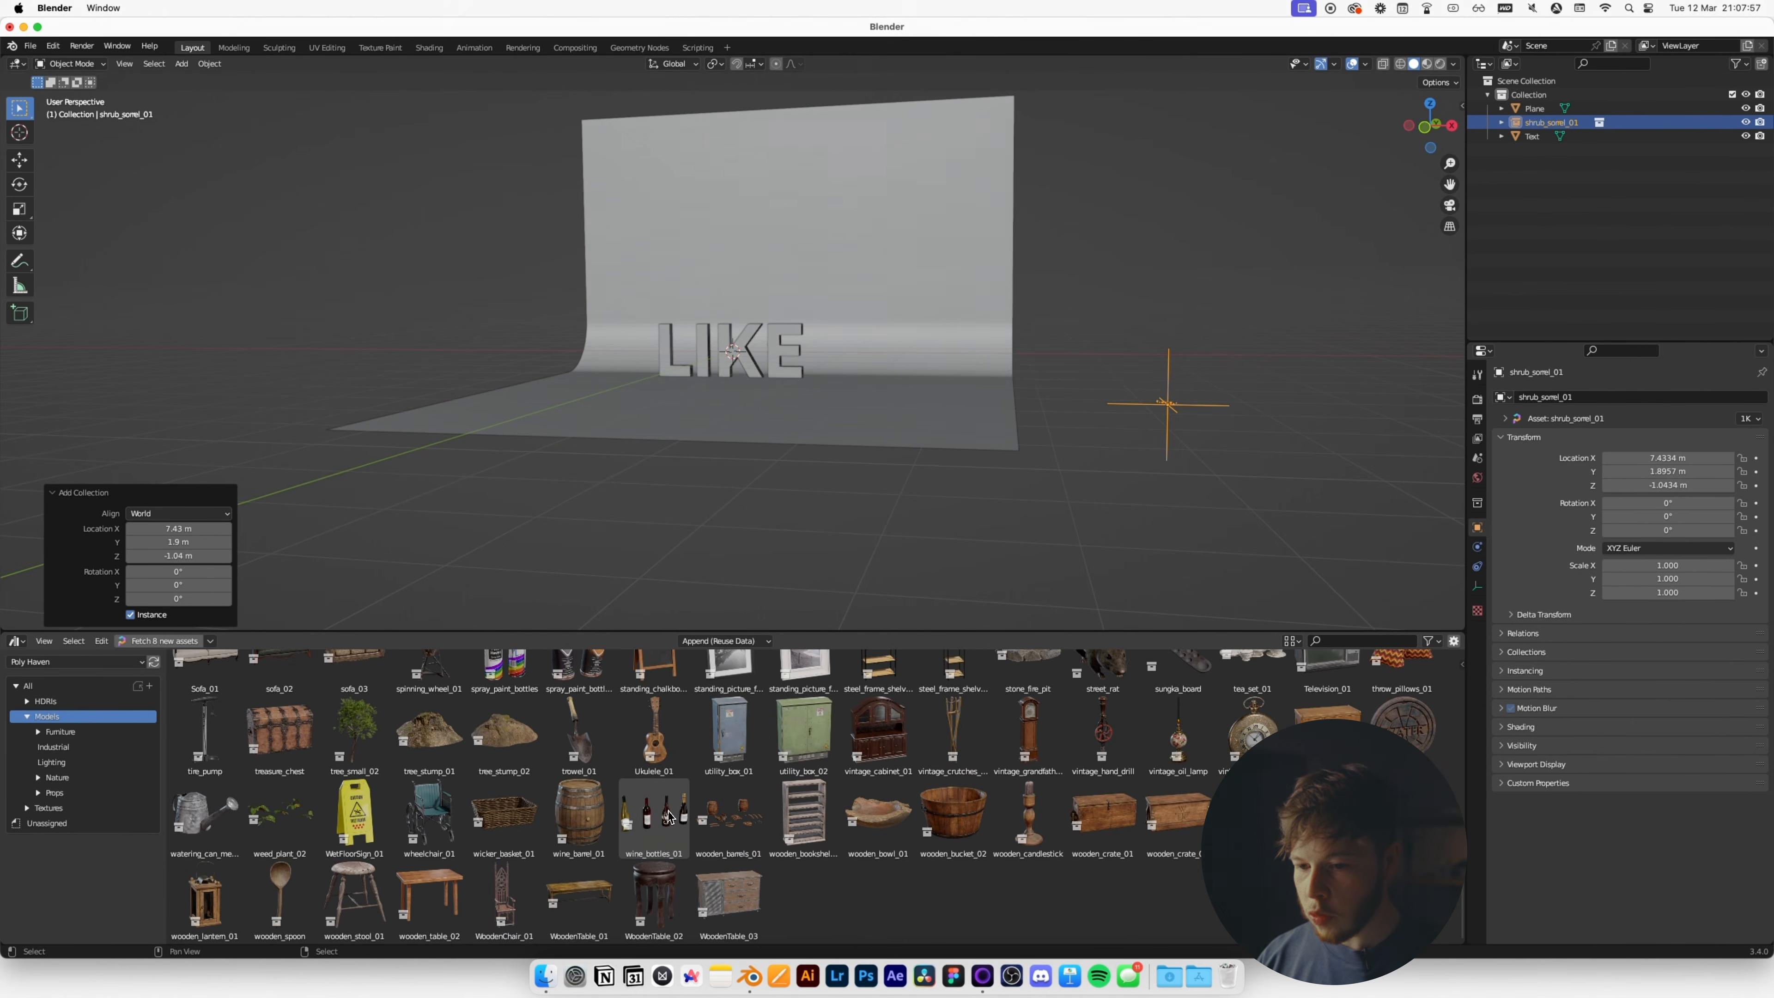
left_click_drag(278, 821, 1284, 412)
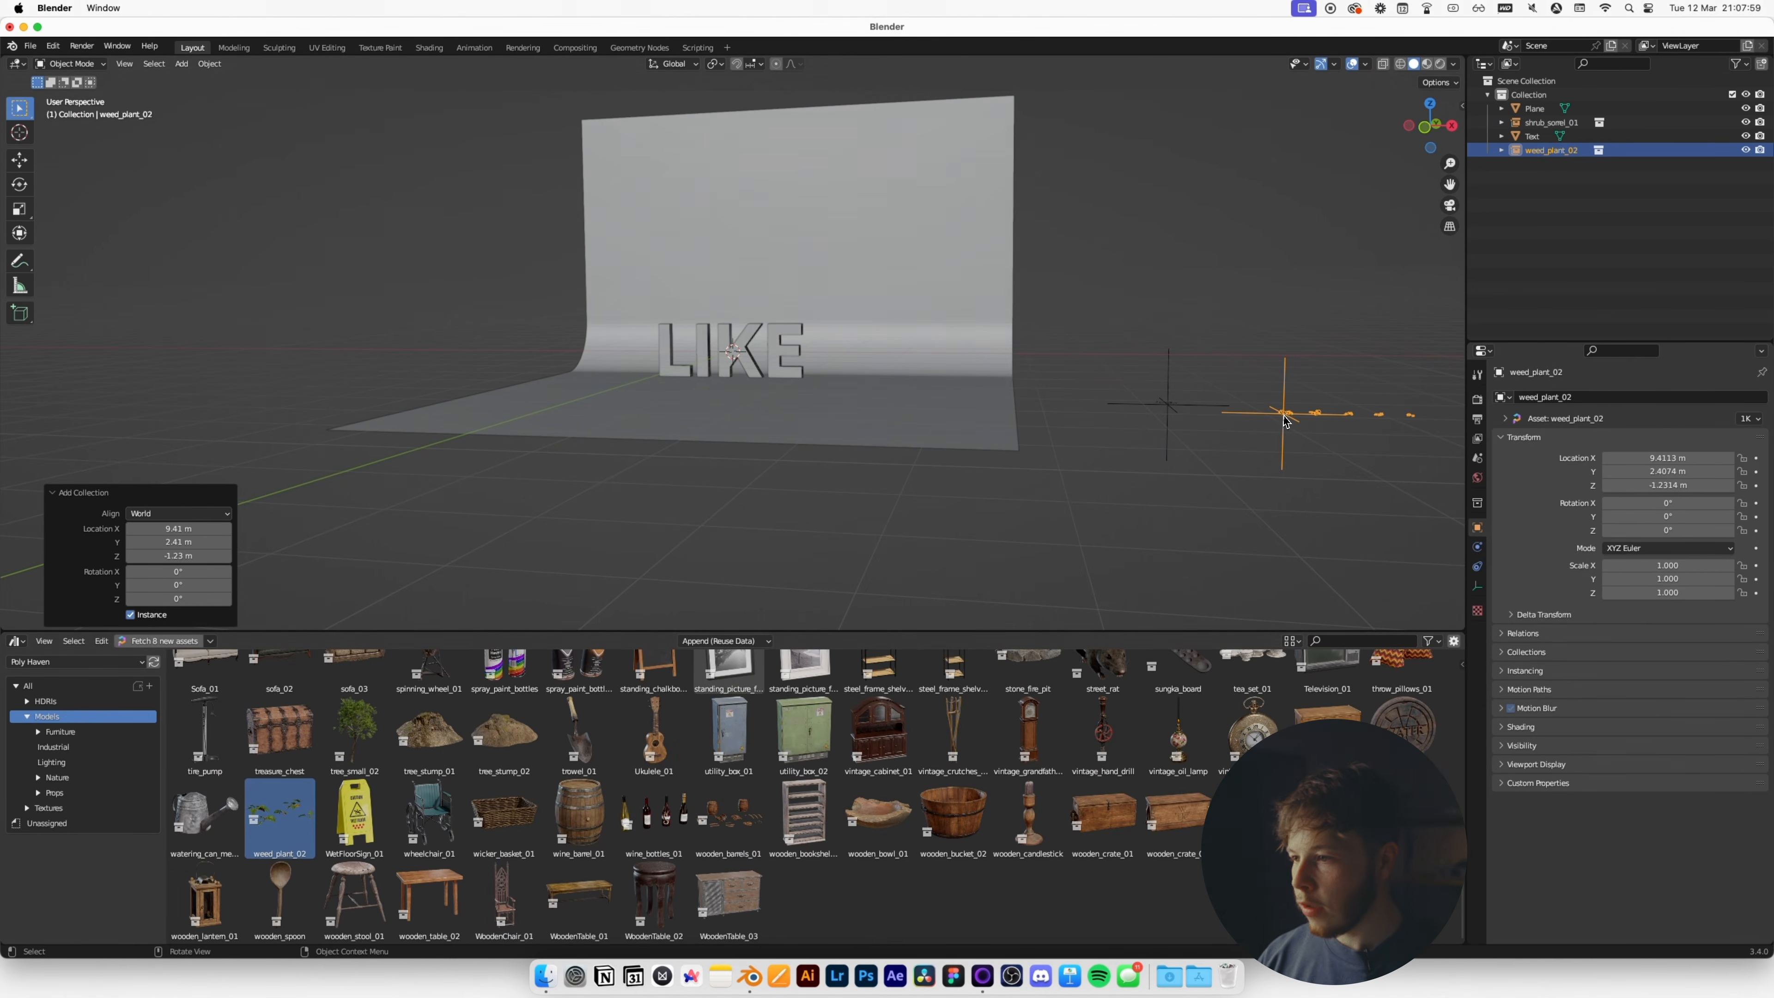
scroll(618, 821, "up", 2)
scroll(618, 821, "up", 6)
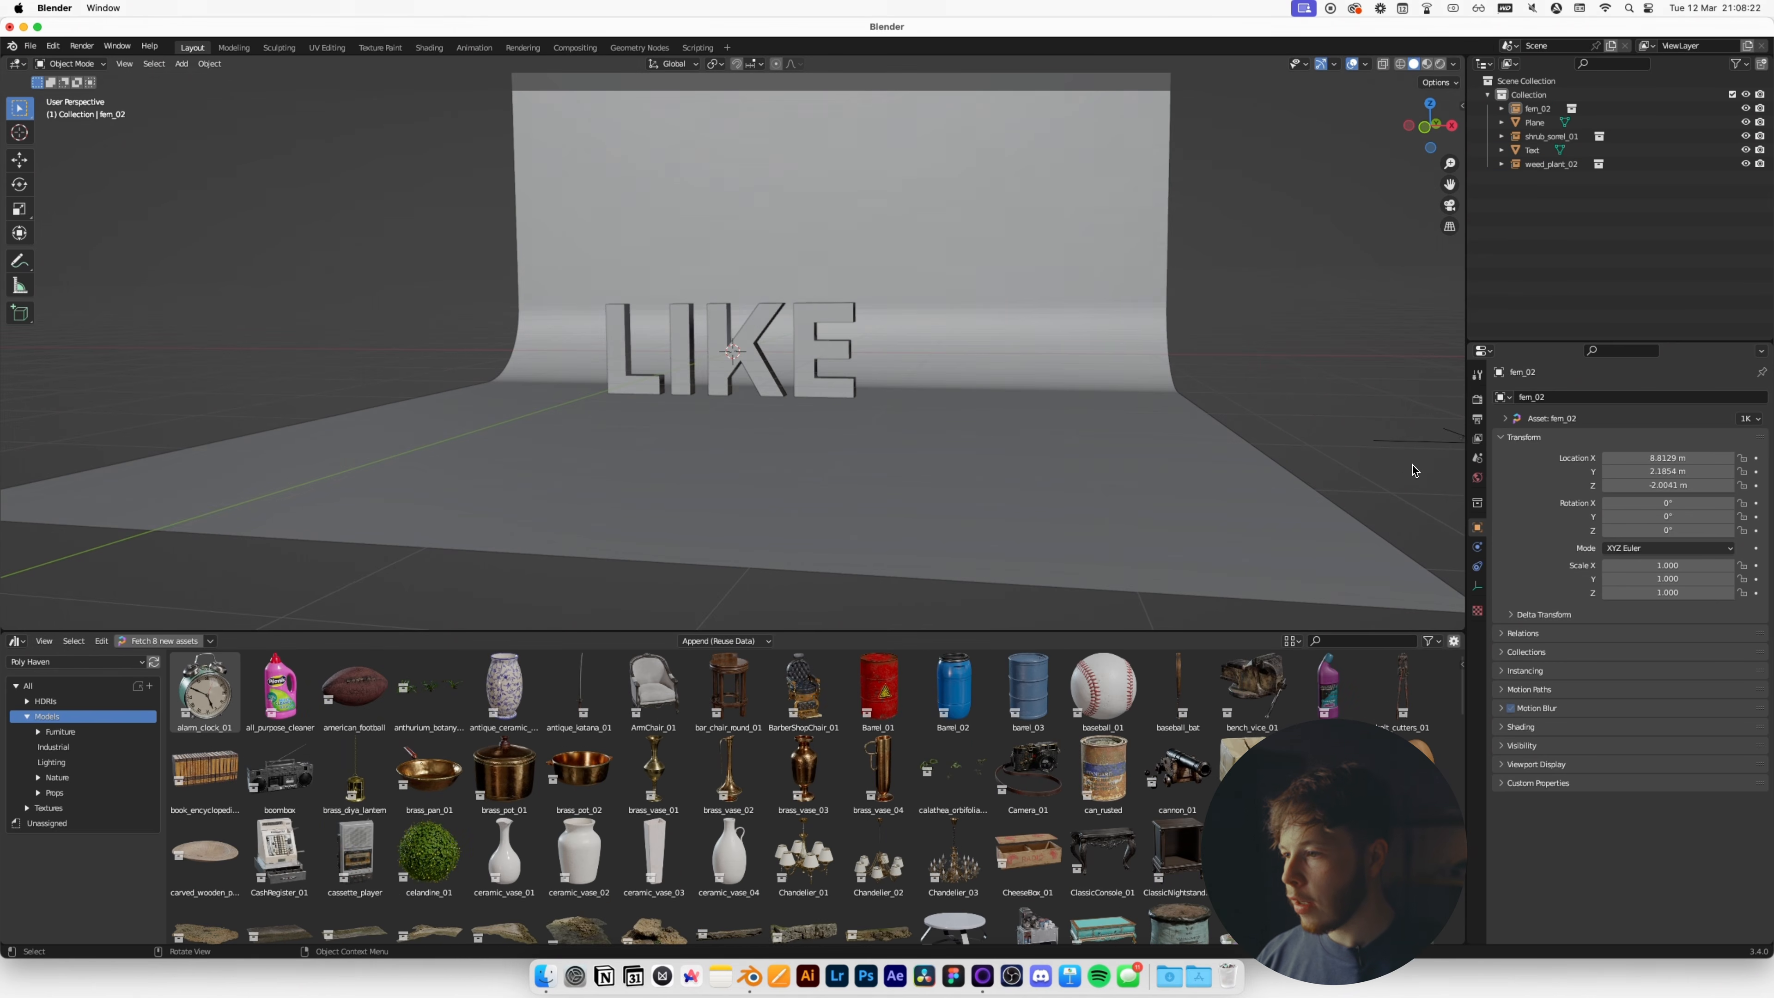
middle_click_drag(1414, 468, 1045, 449)
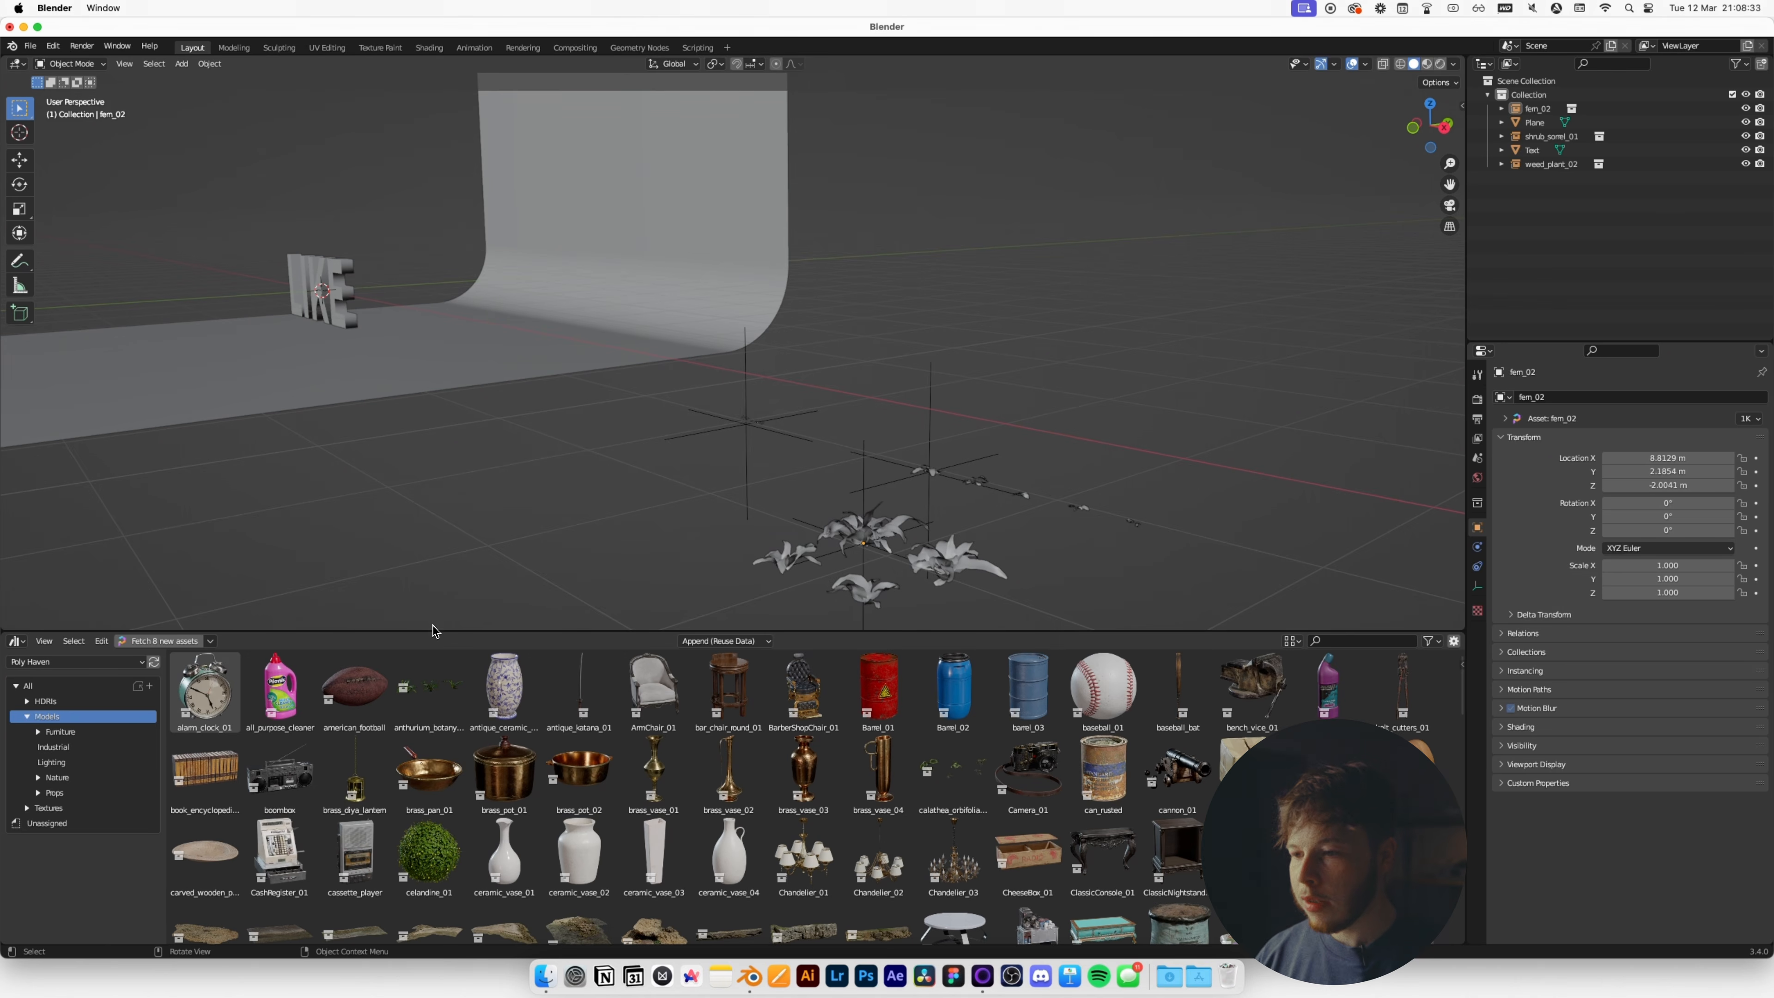
Shrink the Asset Browser area and make the fern_02 asset editable with Edit Asset.
left_click(32, 46)
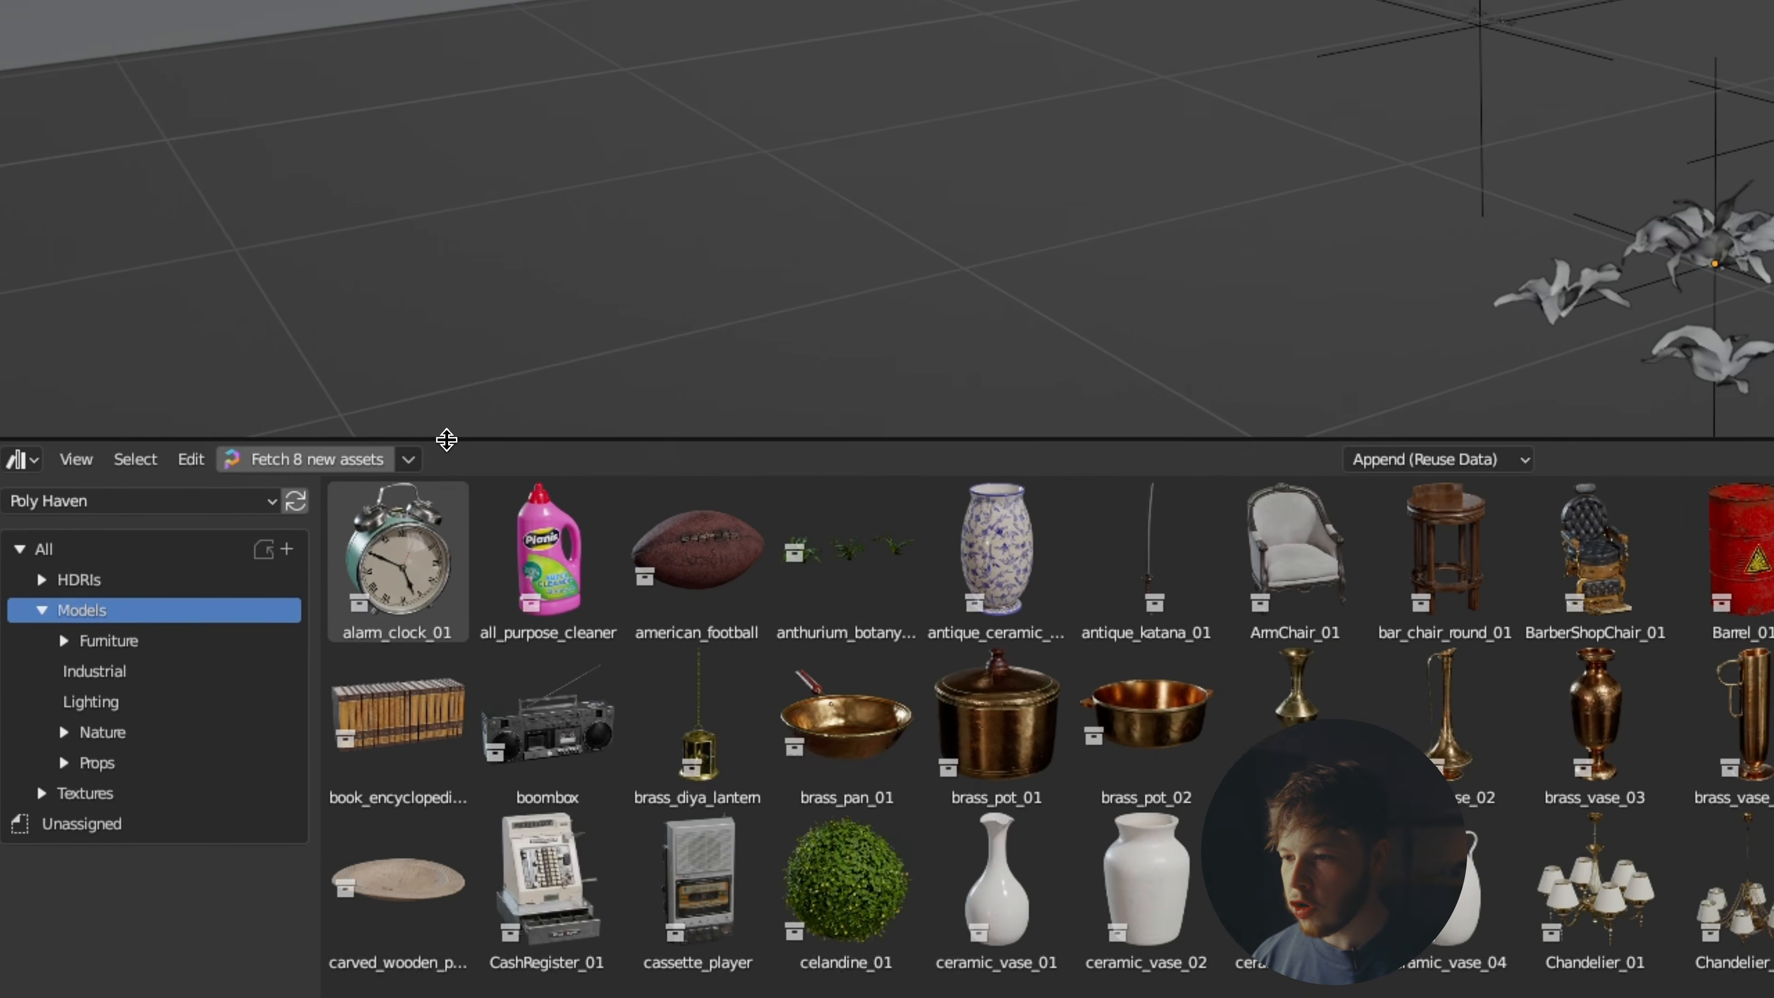
left_click_drag(325, 484, 320, 672)
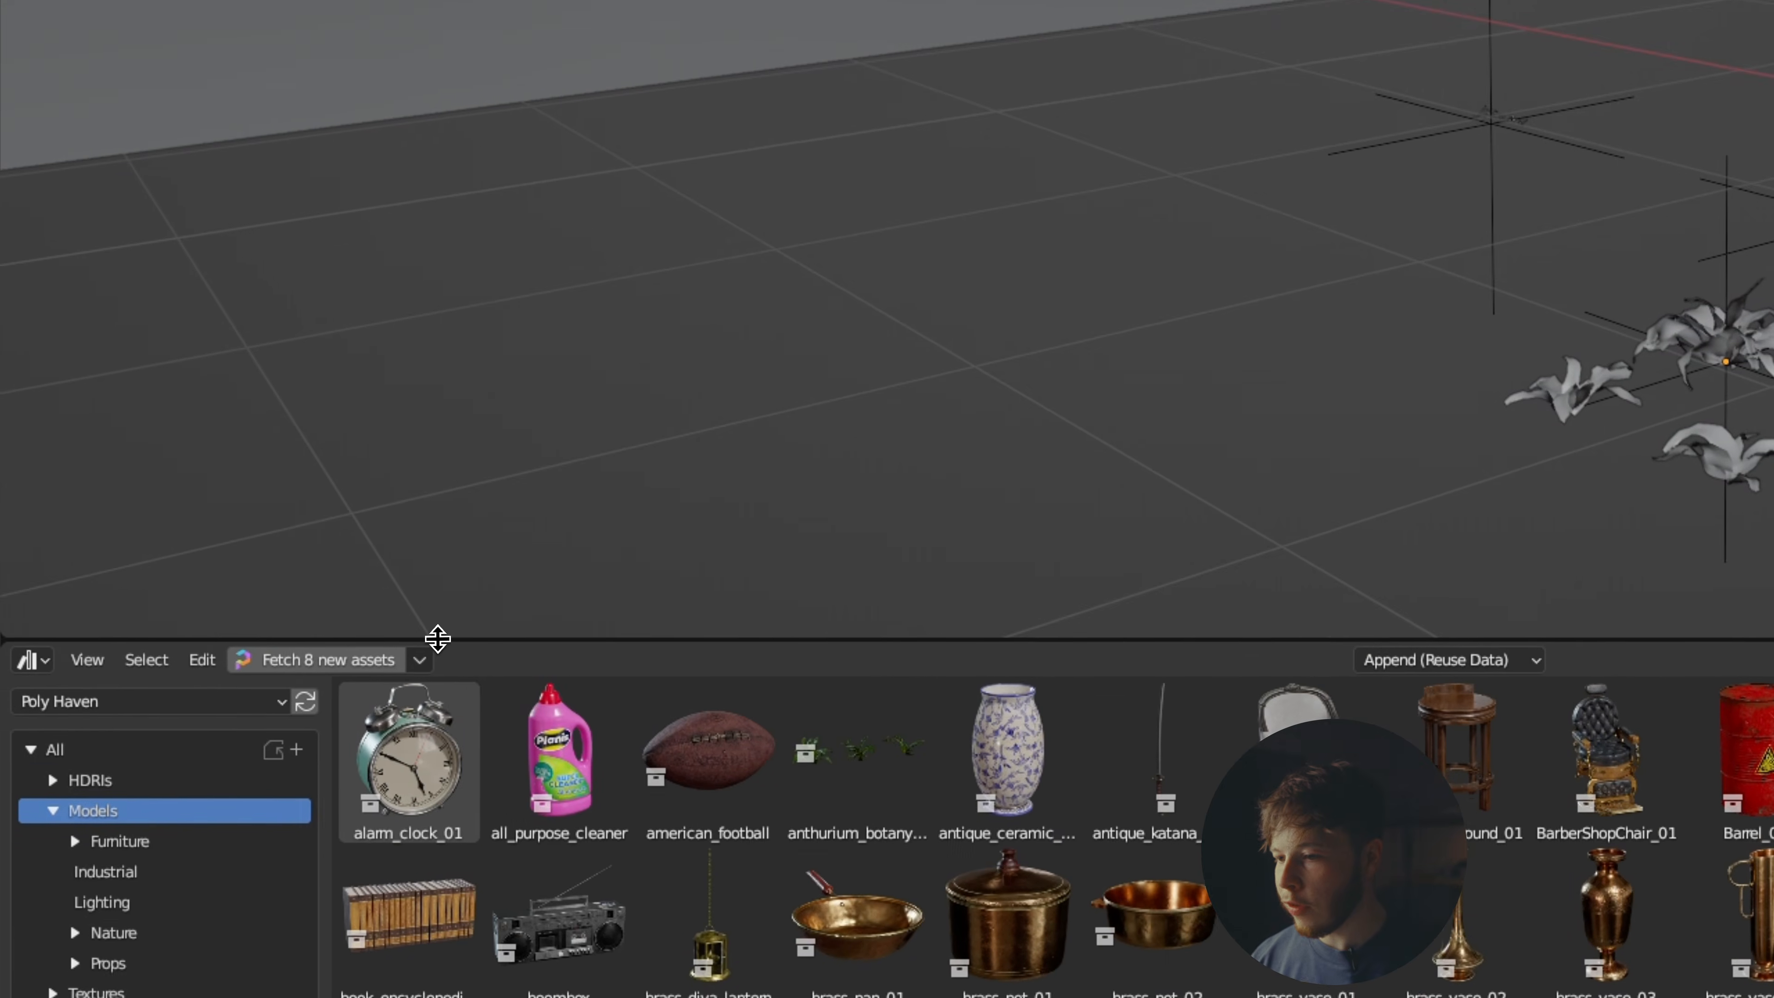
left_click(917, 542)
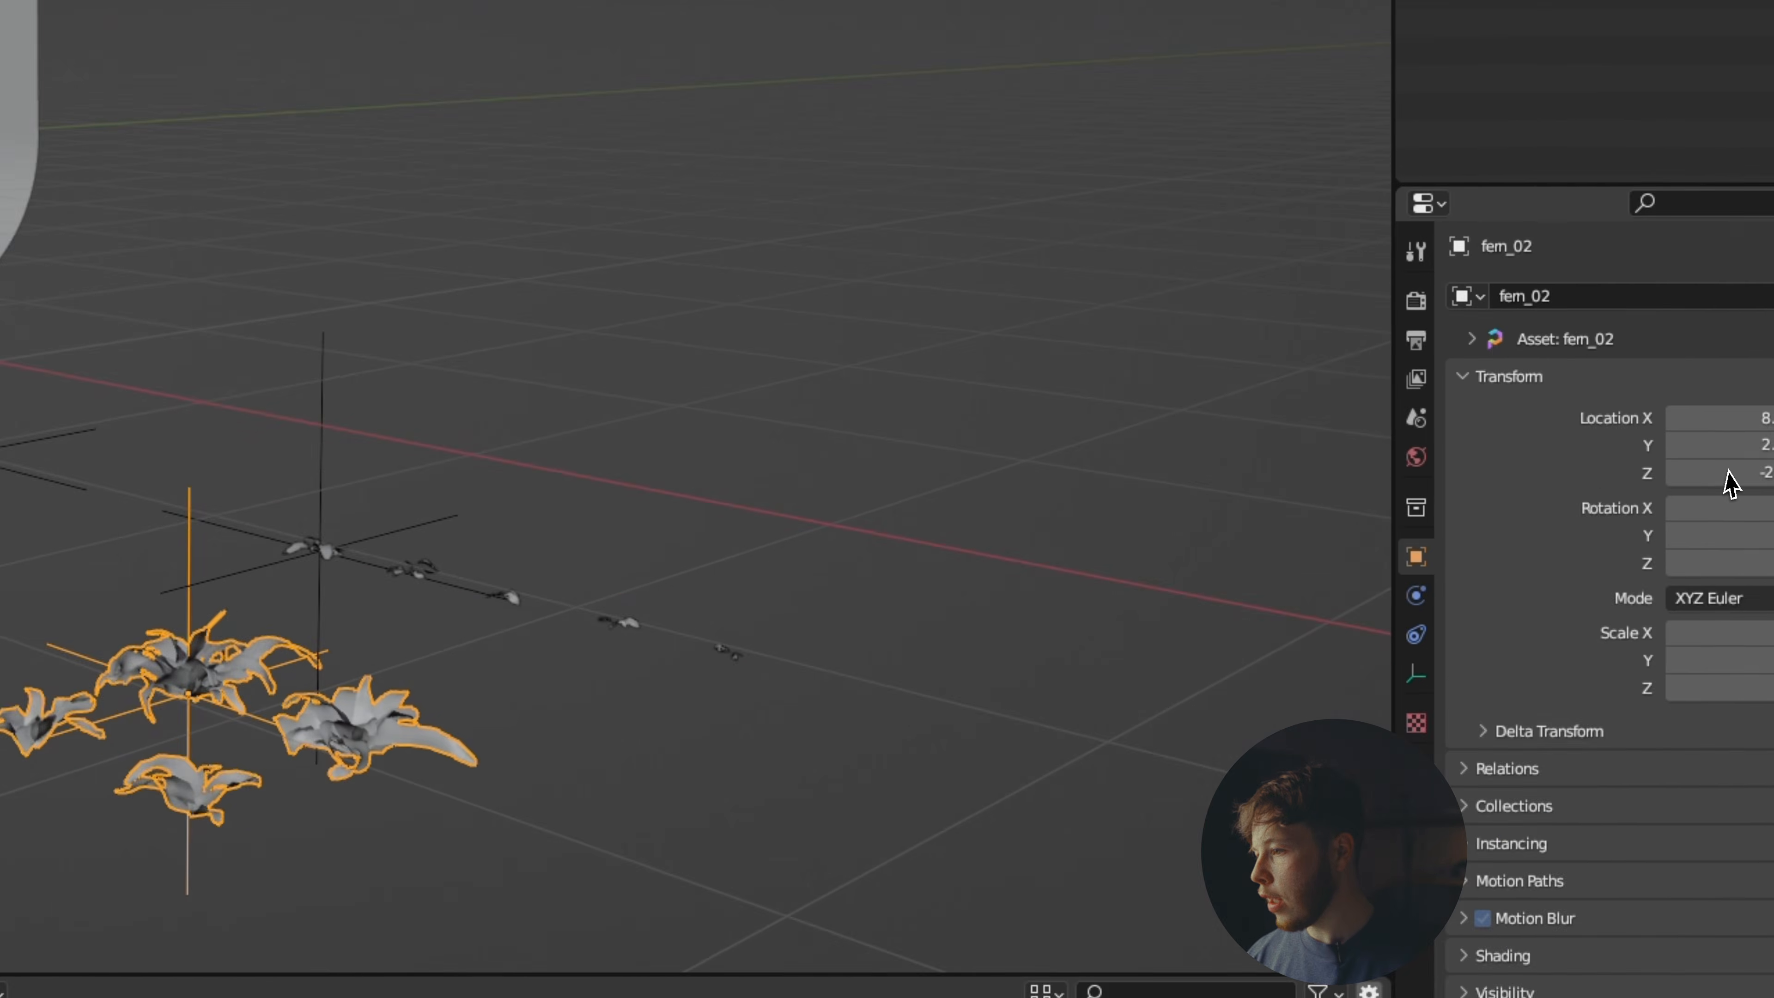
left_click(1237, 445)
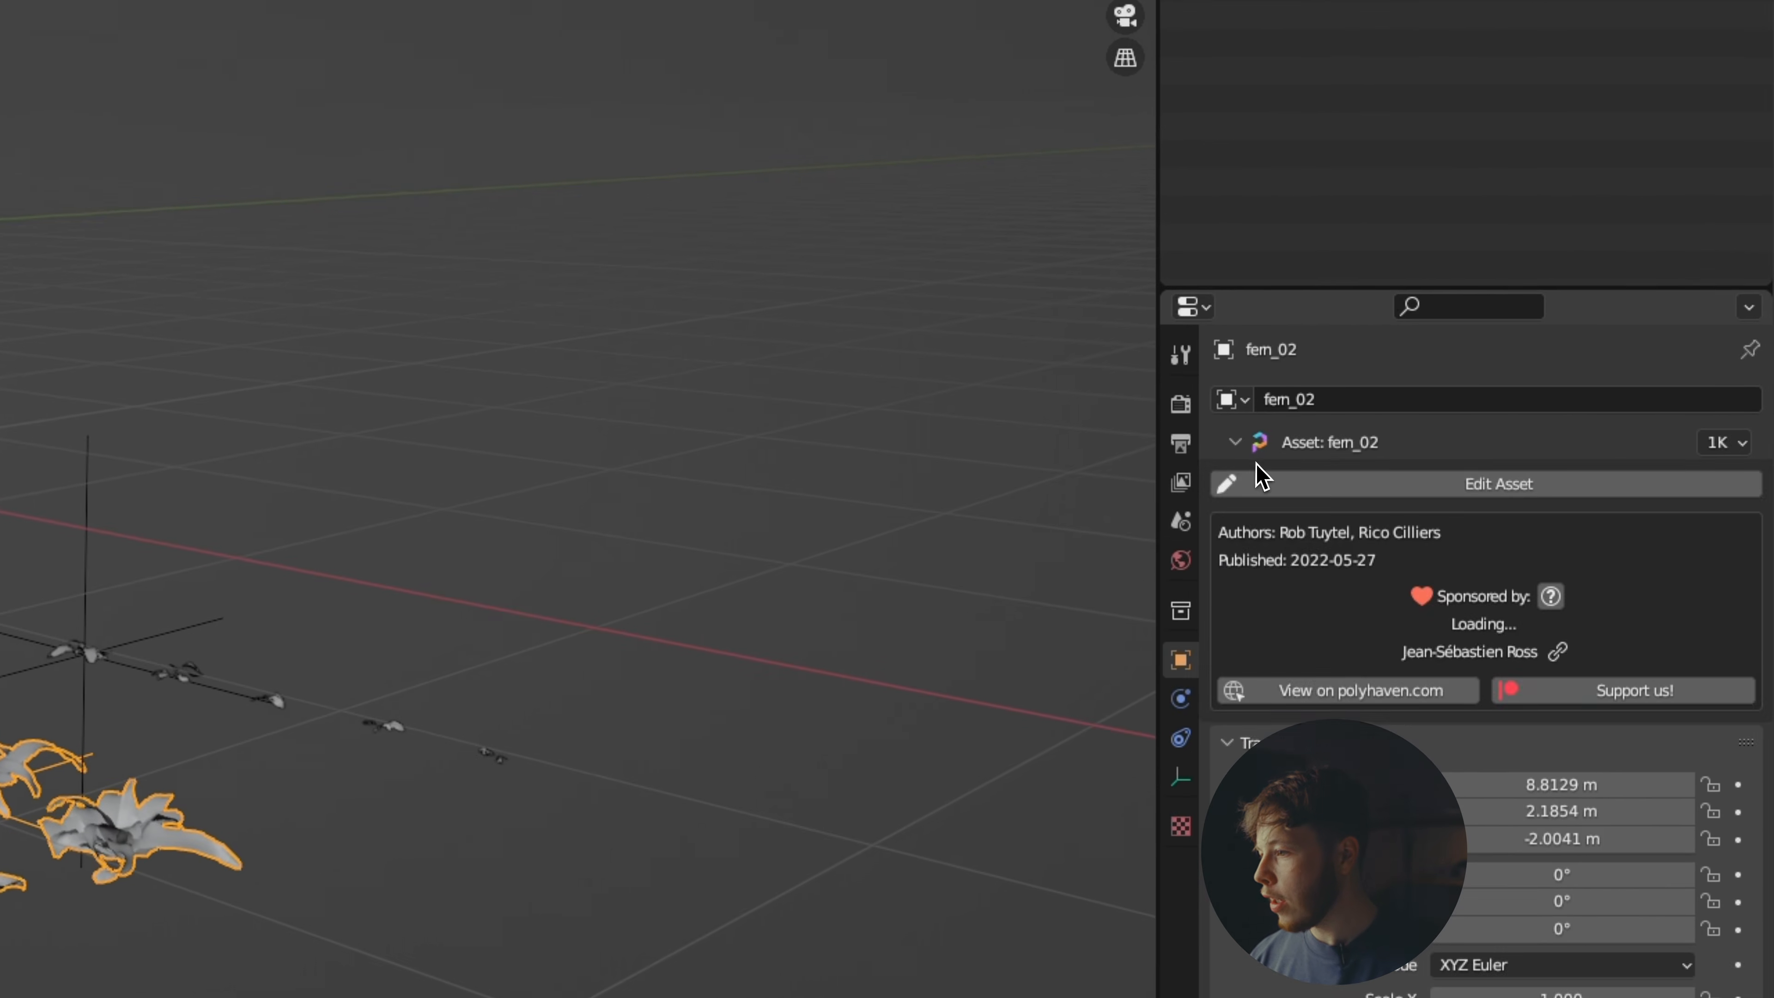
left_click(1453, 494)
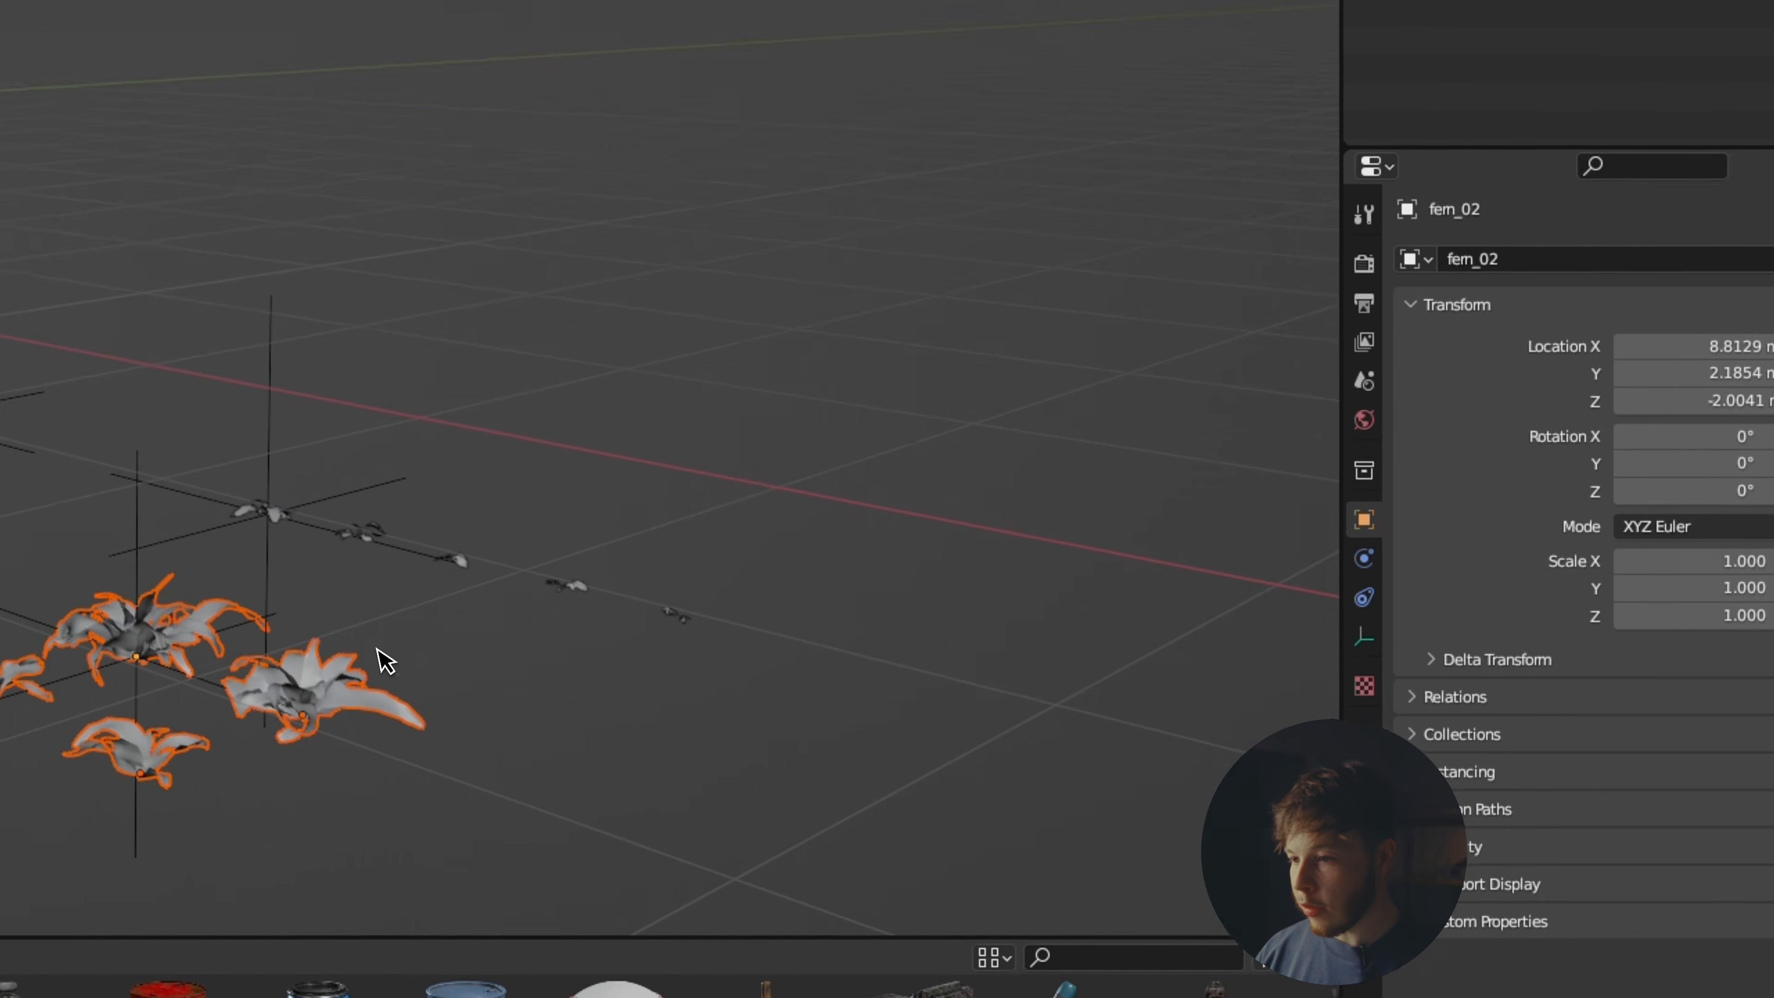
Make the weed_plant_02 and shrub_sorrel_01 assets editable with Edit Asset.
left_click(179, 682)
left_click(1732, 252)
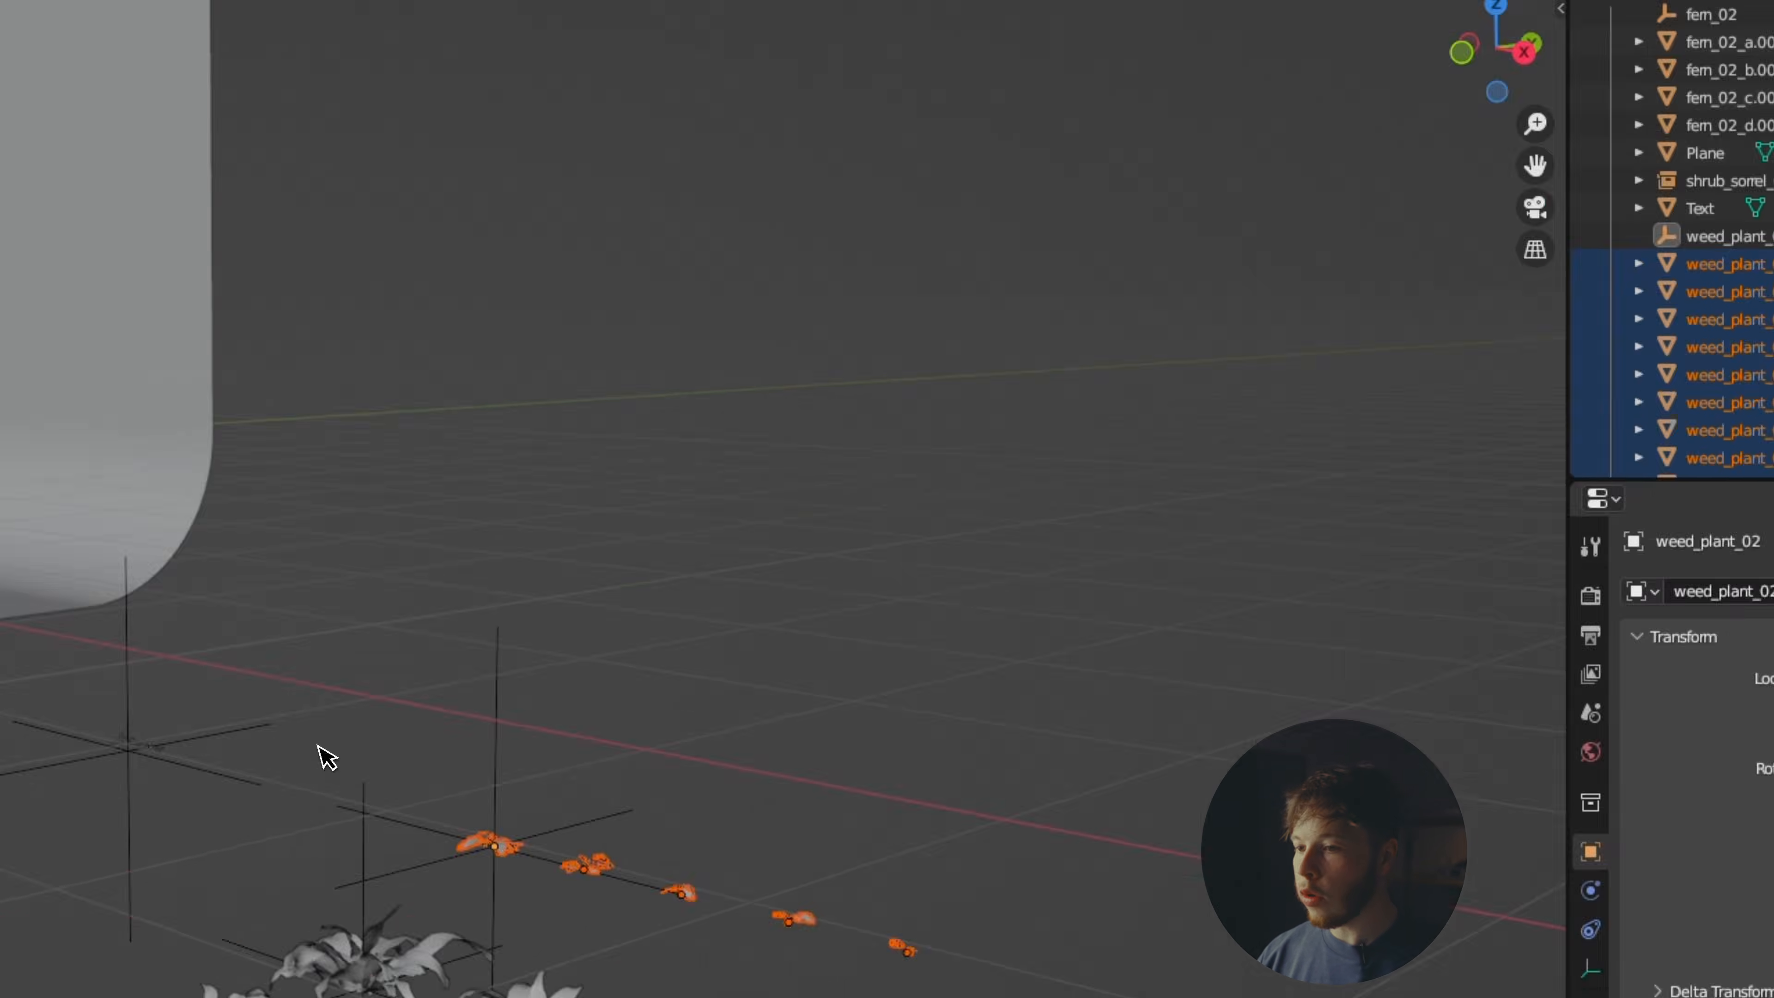
left_click(520, 584)
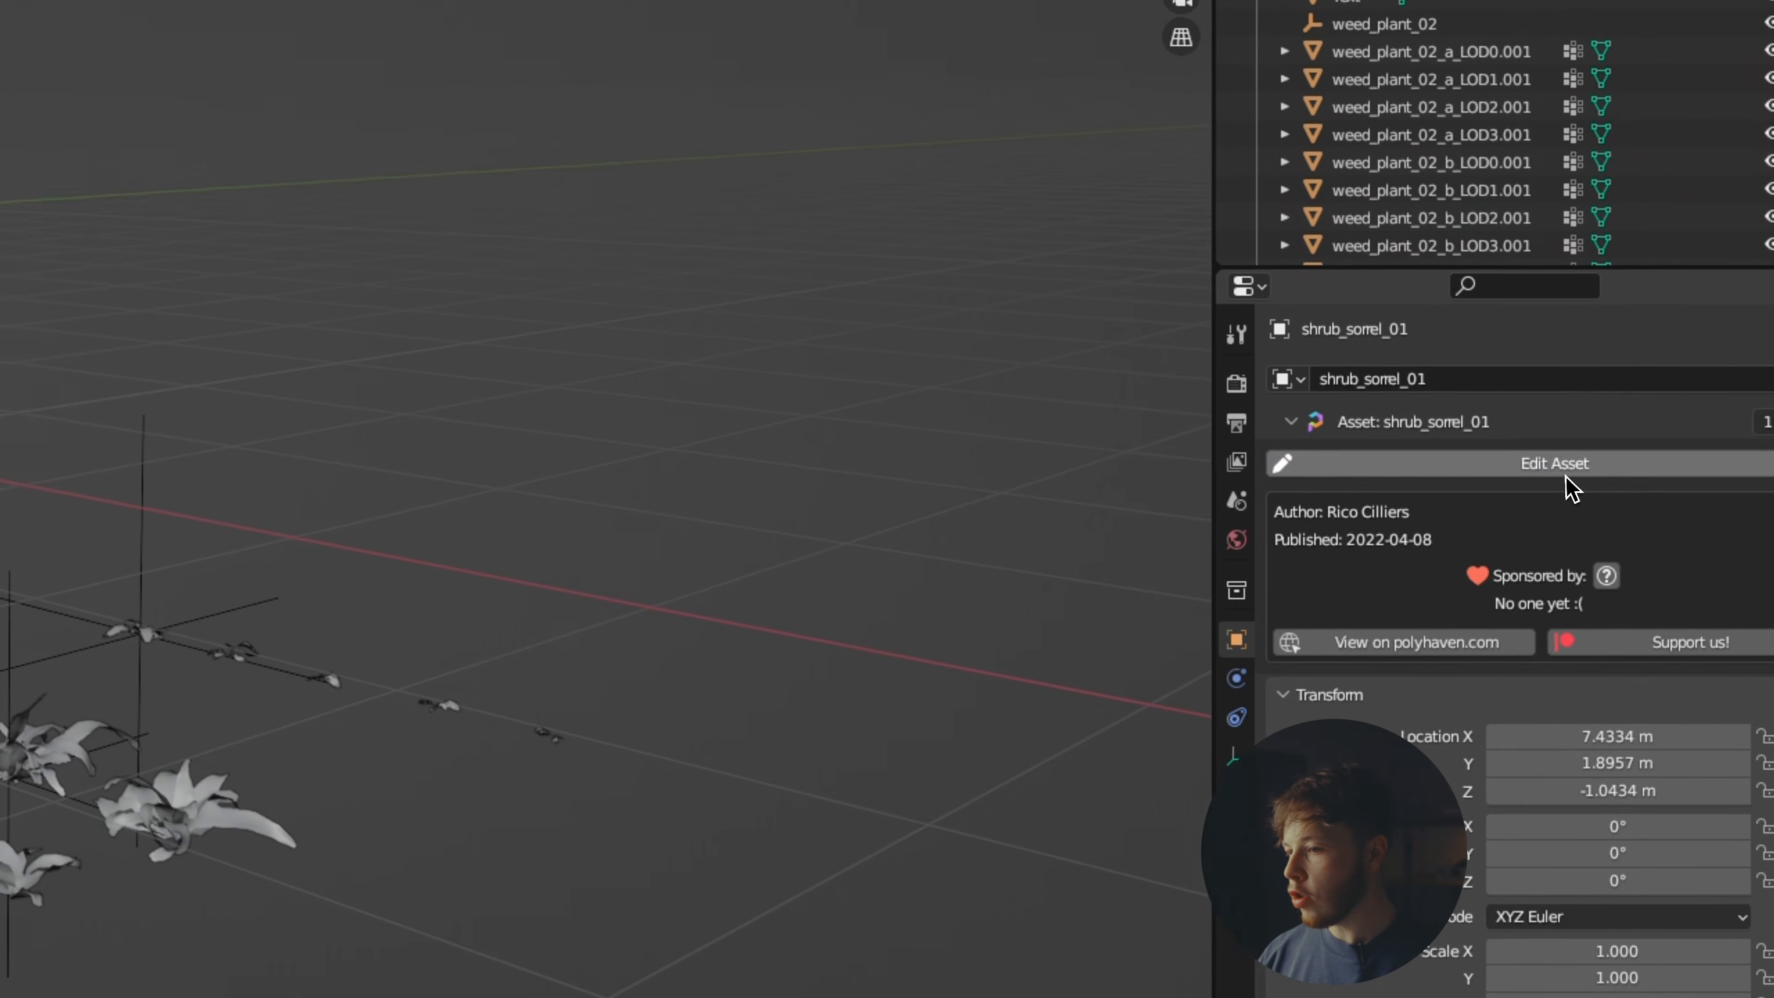
left_click(1732, 252)
Delete the parent empties of the weed_plant_02, fern_02 and shrub_sorrel_01 assets, keeping their plant meshes.
left_click(738, 503)
key("x")
left_click(768, 490)
left_click(683, 562)
key("x")
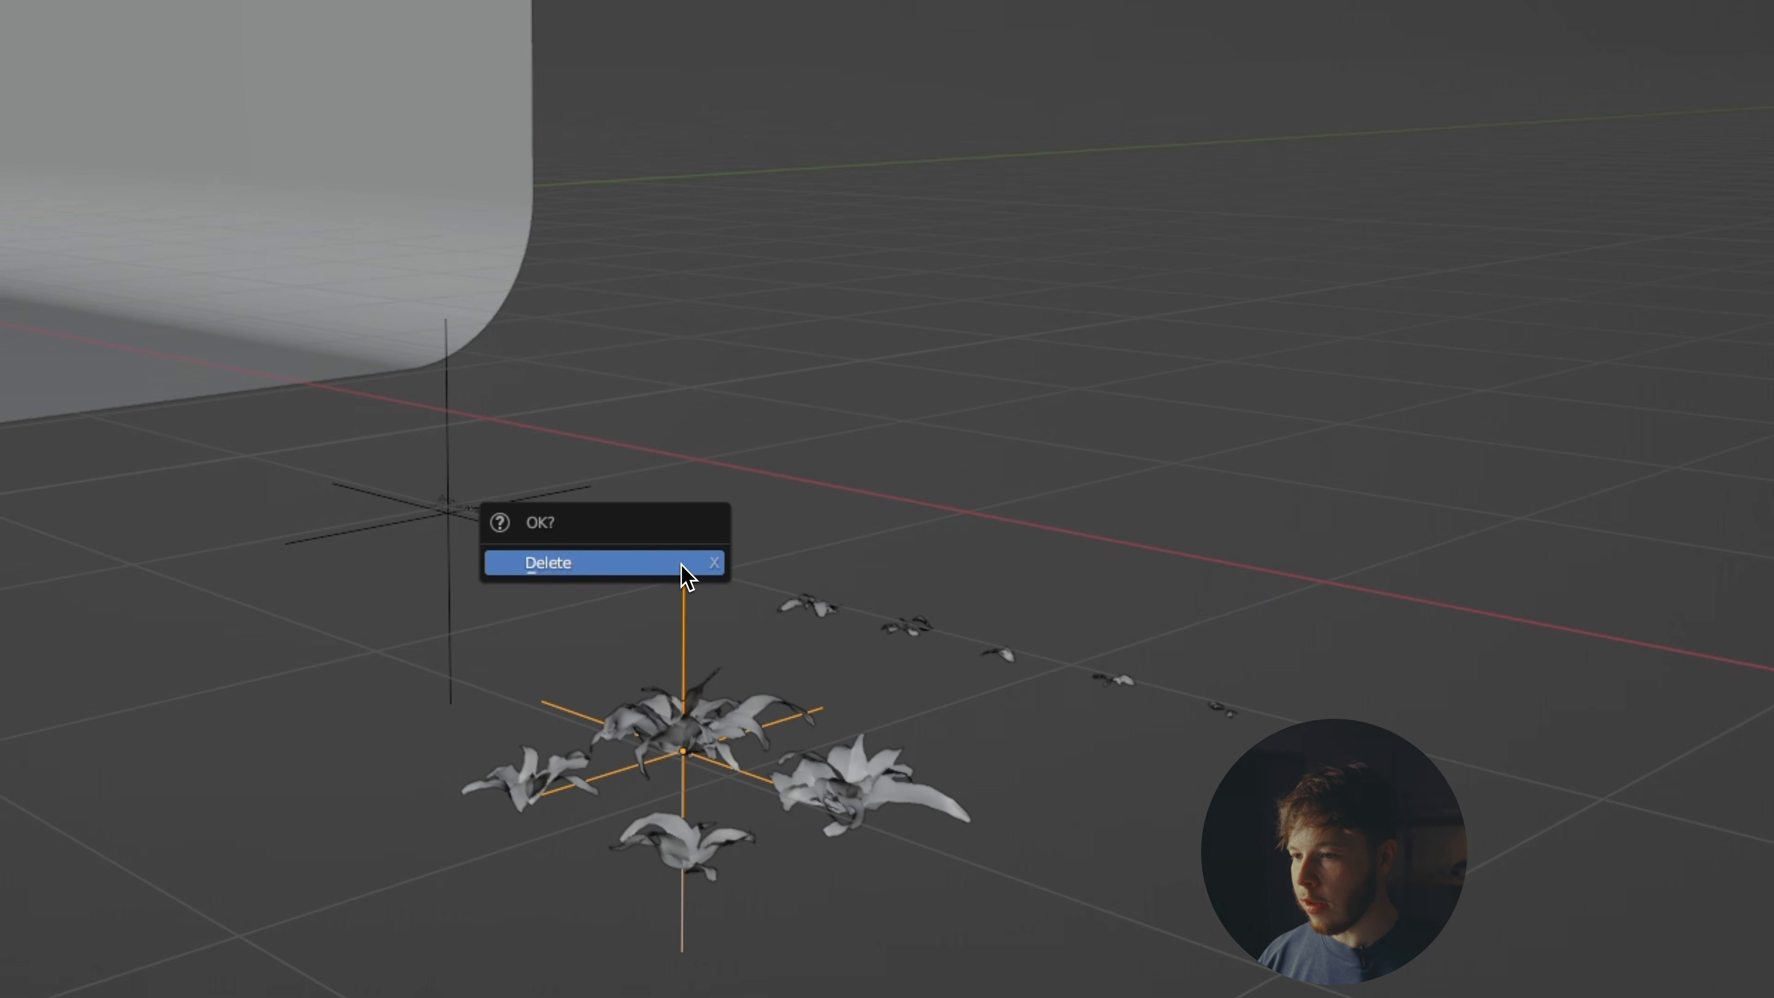
left_click(538, 563)
left_click(447, 448)
key("x")
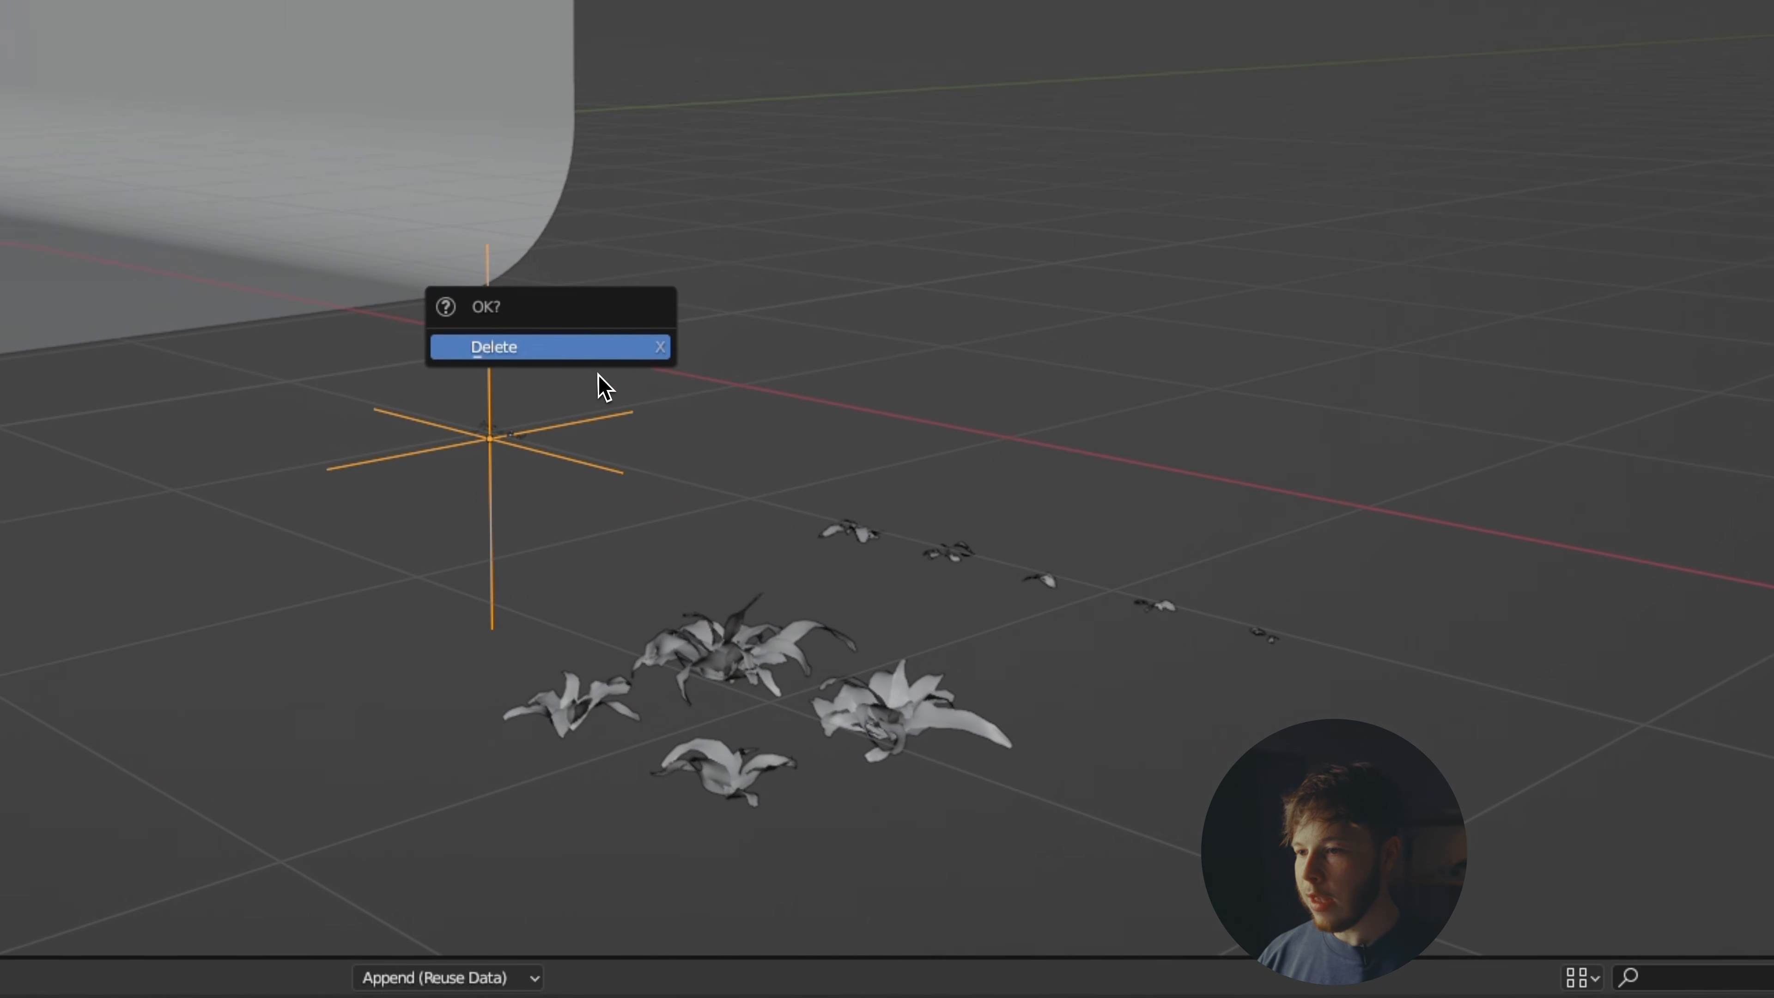
left_click(509, 356)
Select all the fern, shrub and weed plant meshes and move them about 6.5 m along X, away from the backdrop.
scroll(865, 403, "down", 2)
middle_click_drag(867, 403, 1055, 512)
left_click_drag(1330, 723, 389, 260)
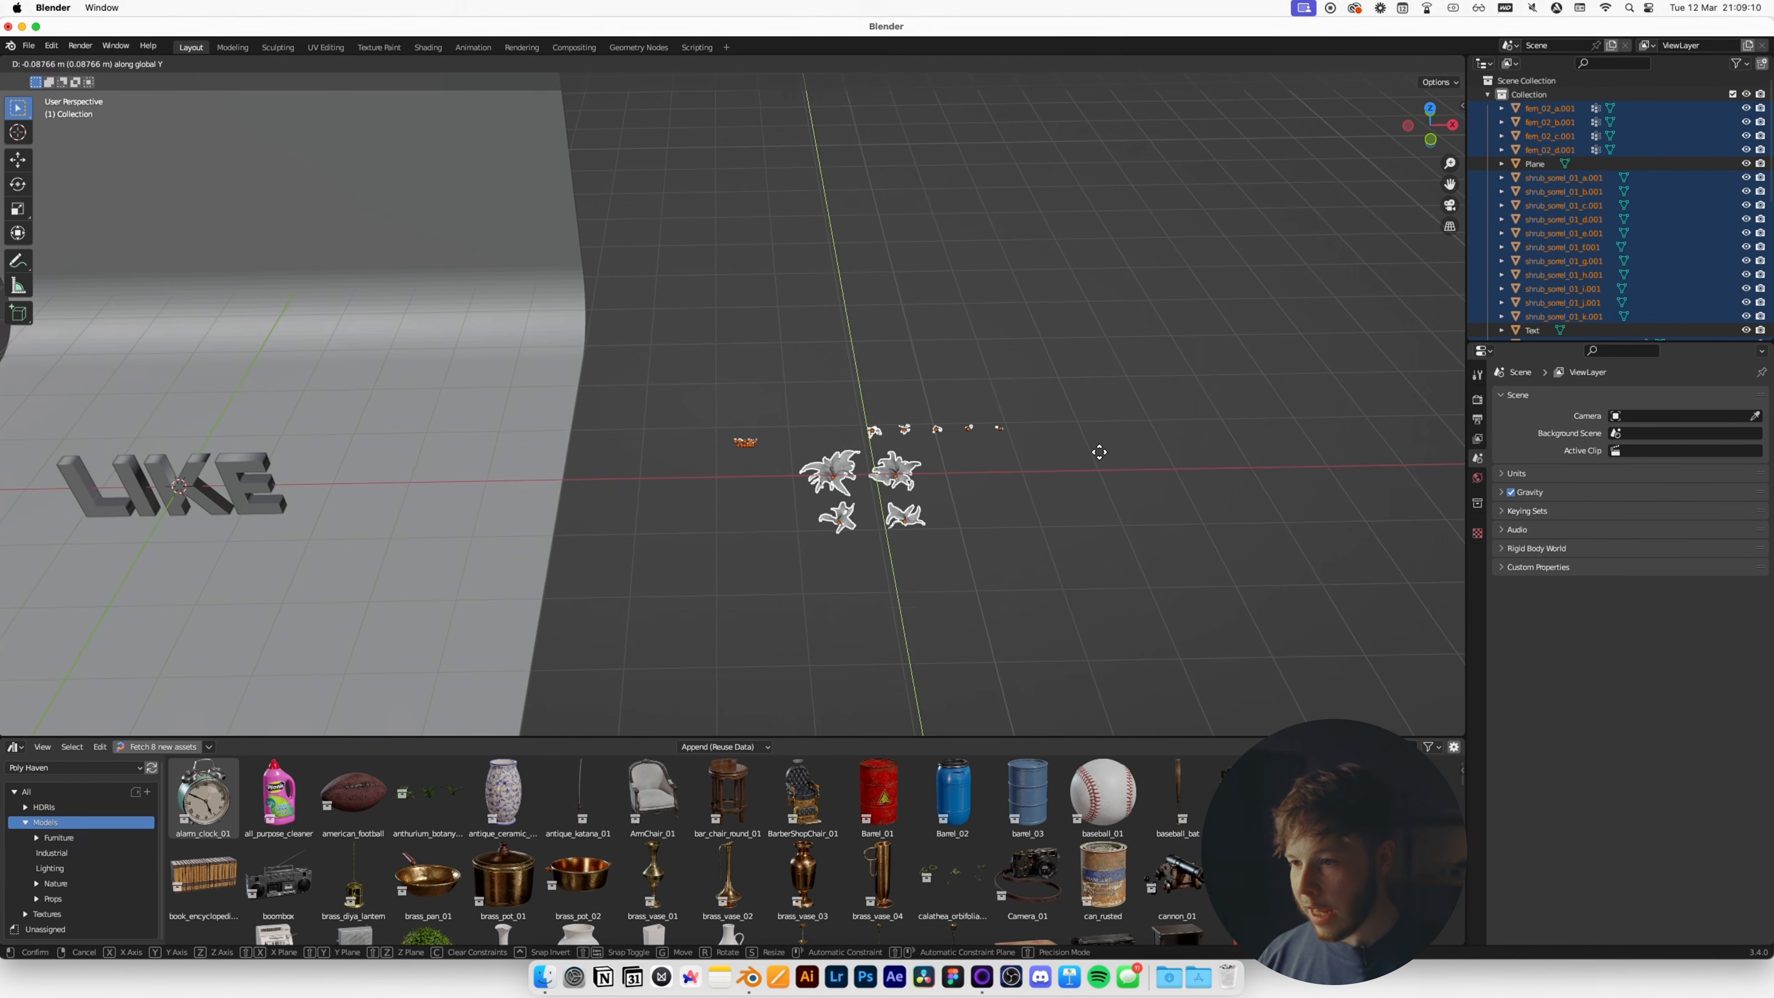
key("g")
key("x")
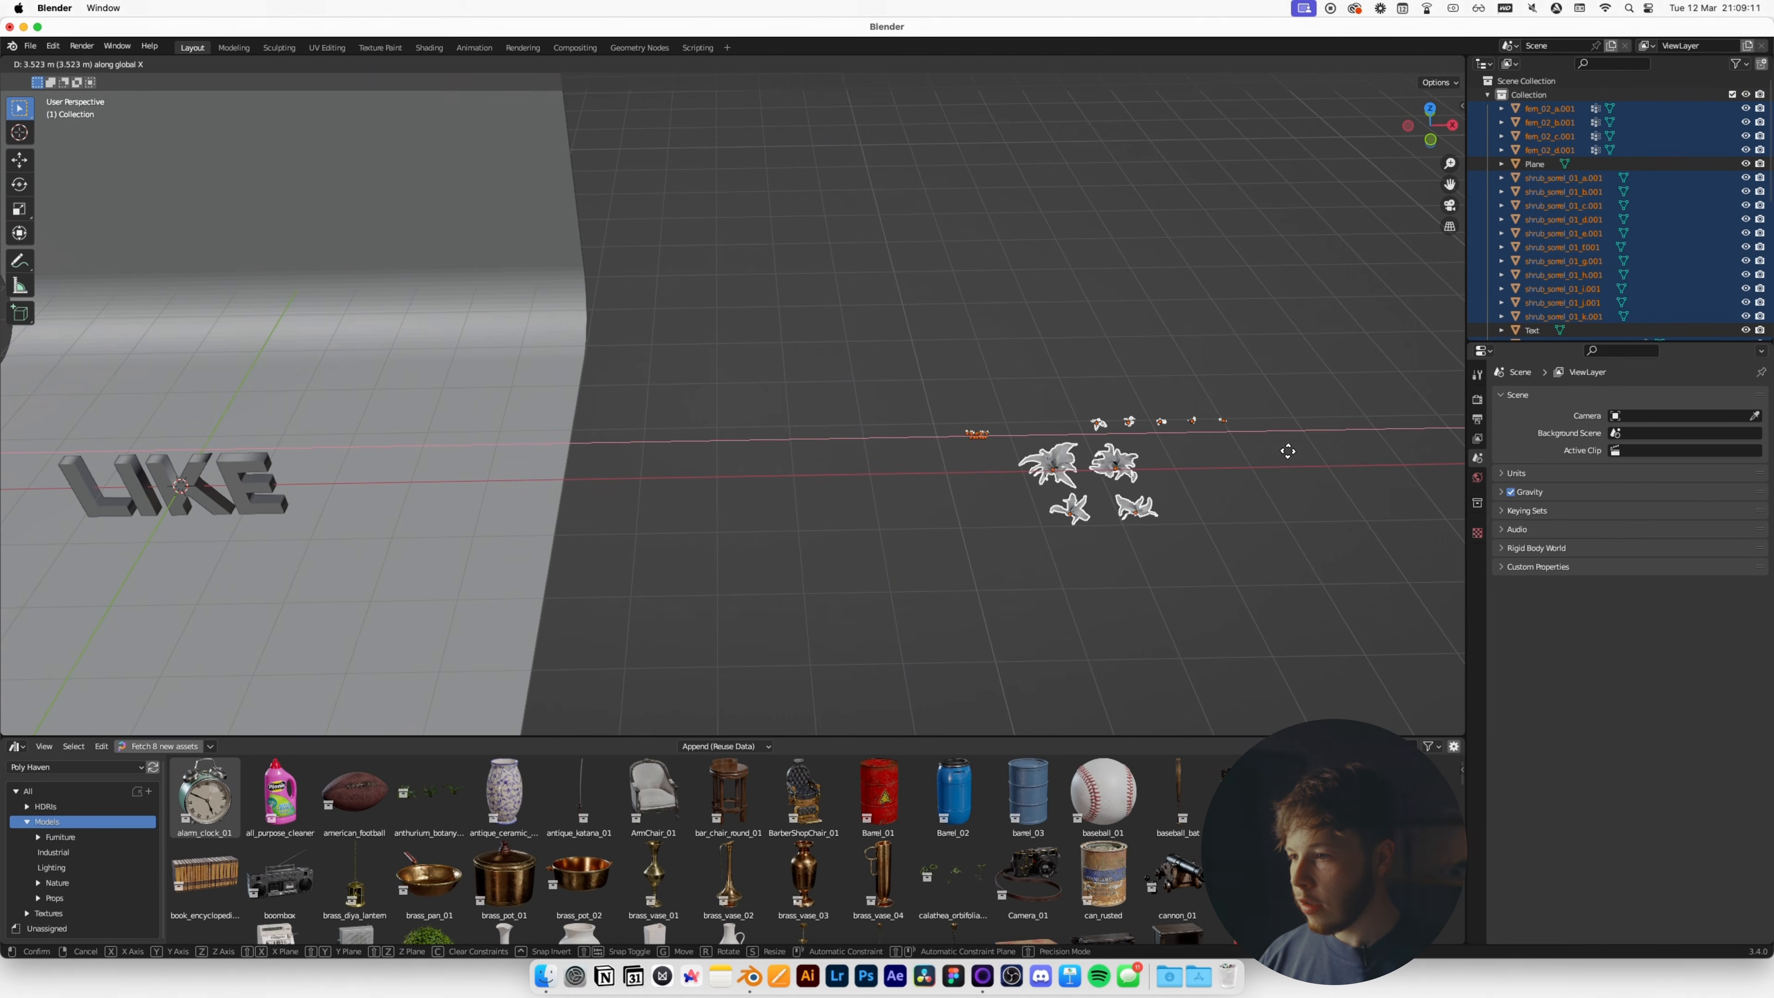
left_click(42, 436)
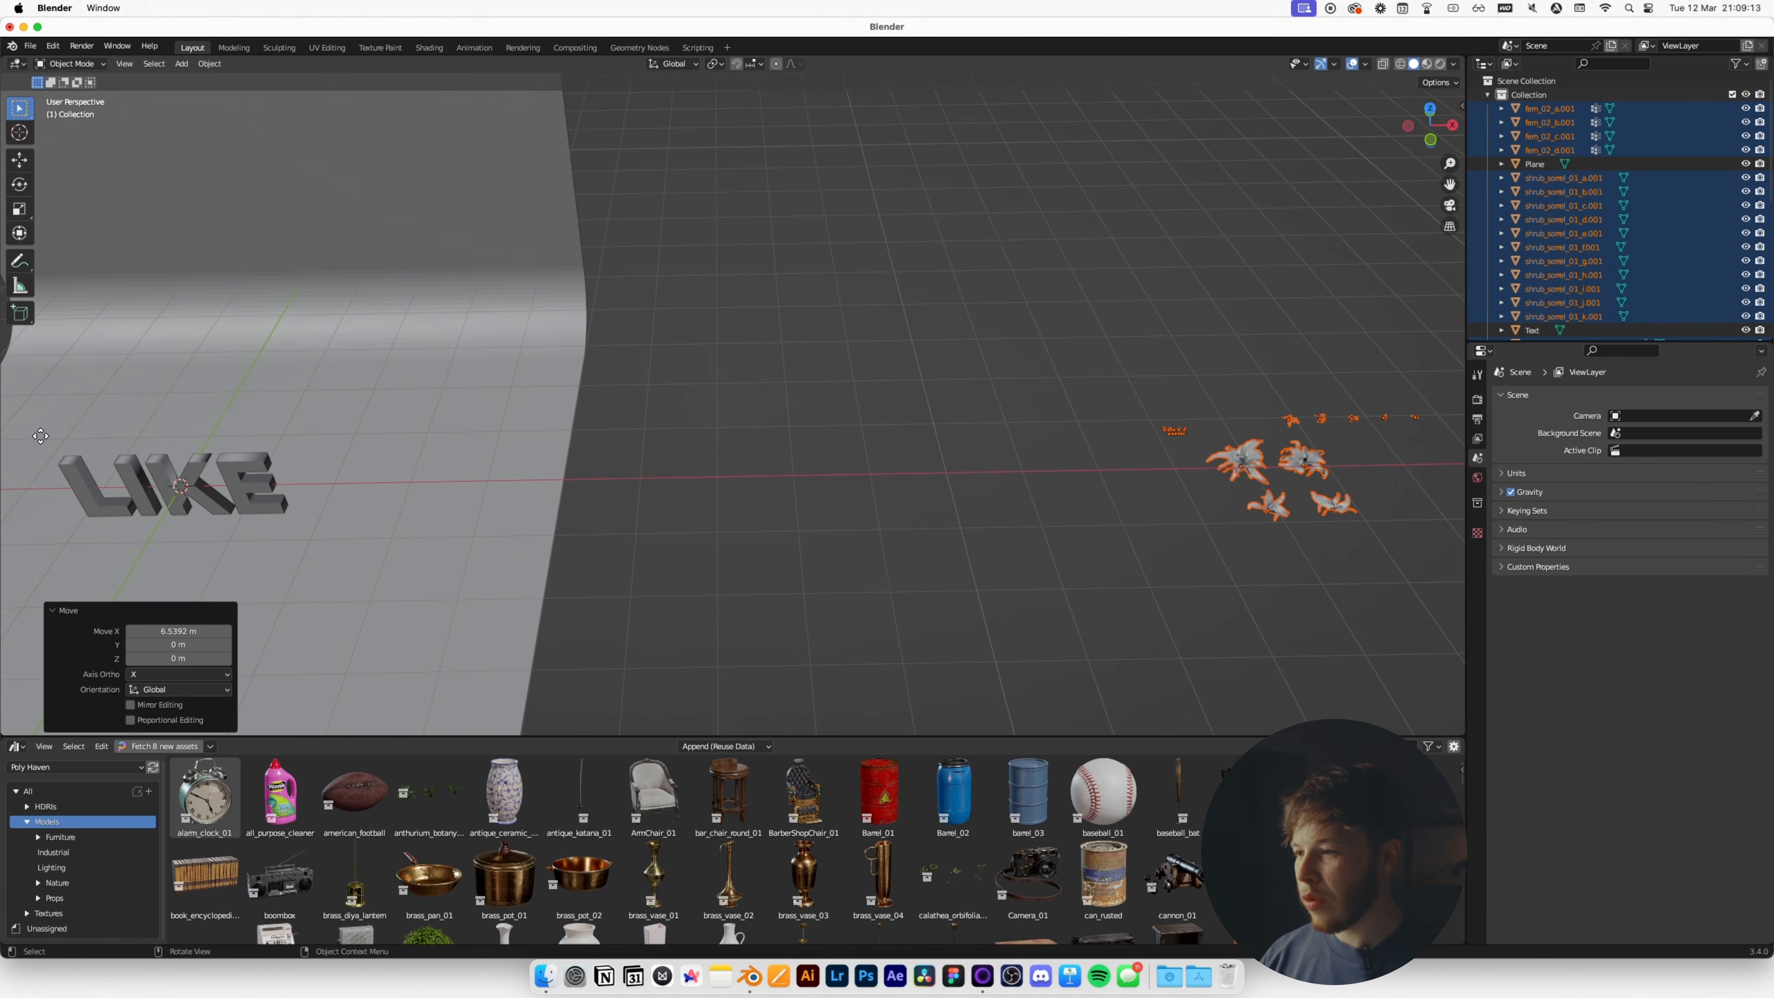
Deselect the plants, add a new collection beneath the existing objects and name it Plants.
middle_click_drag(1054, 502, 775, 429, "shift")
scroll(1575, 224, "down", 10)
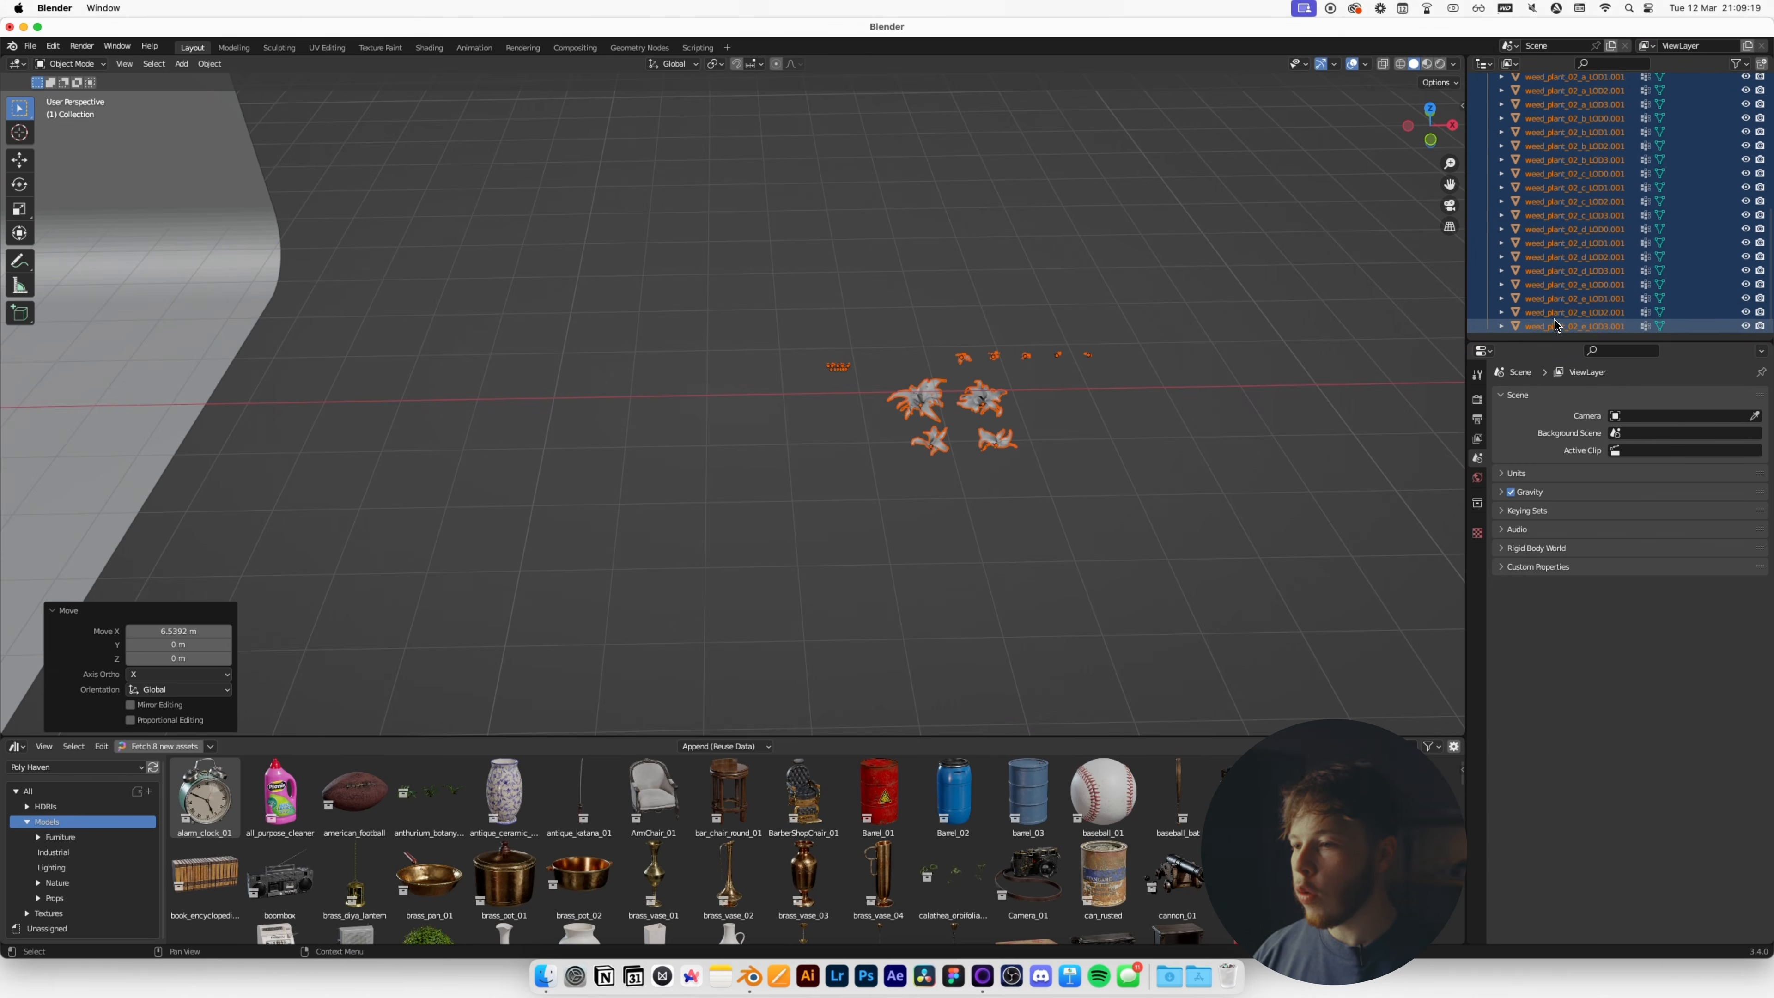
left_click(1196, 420)
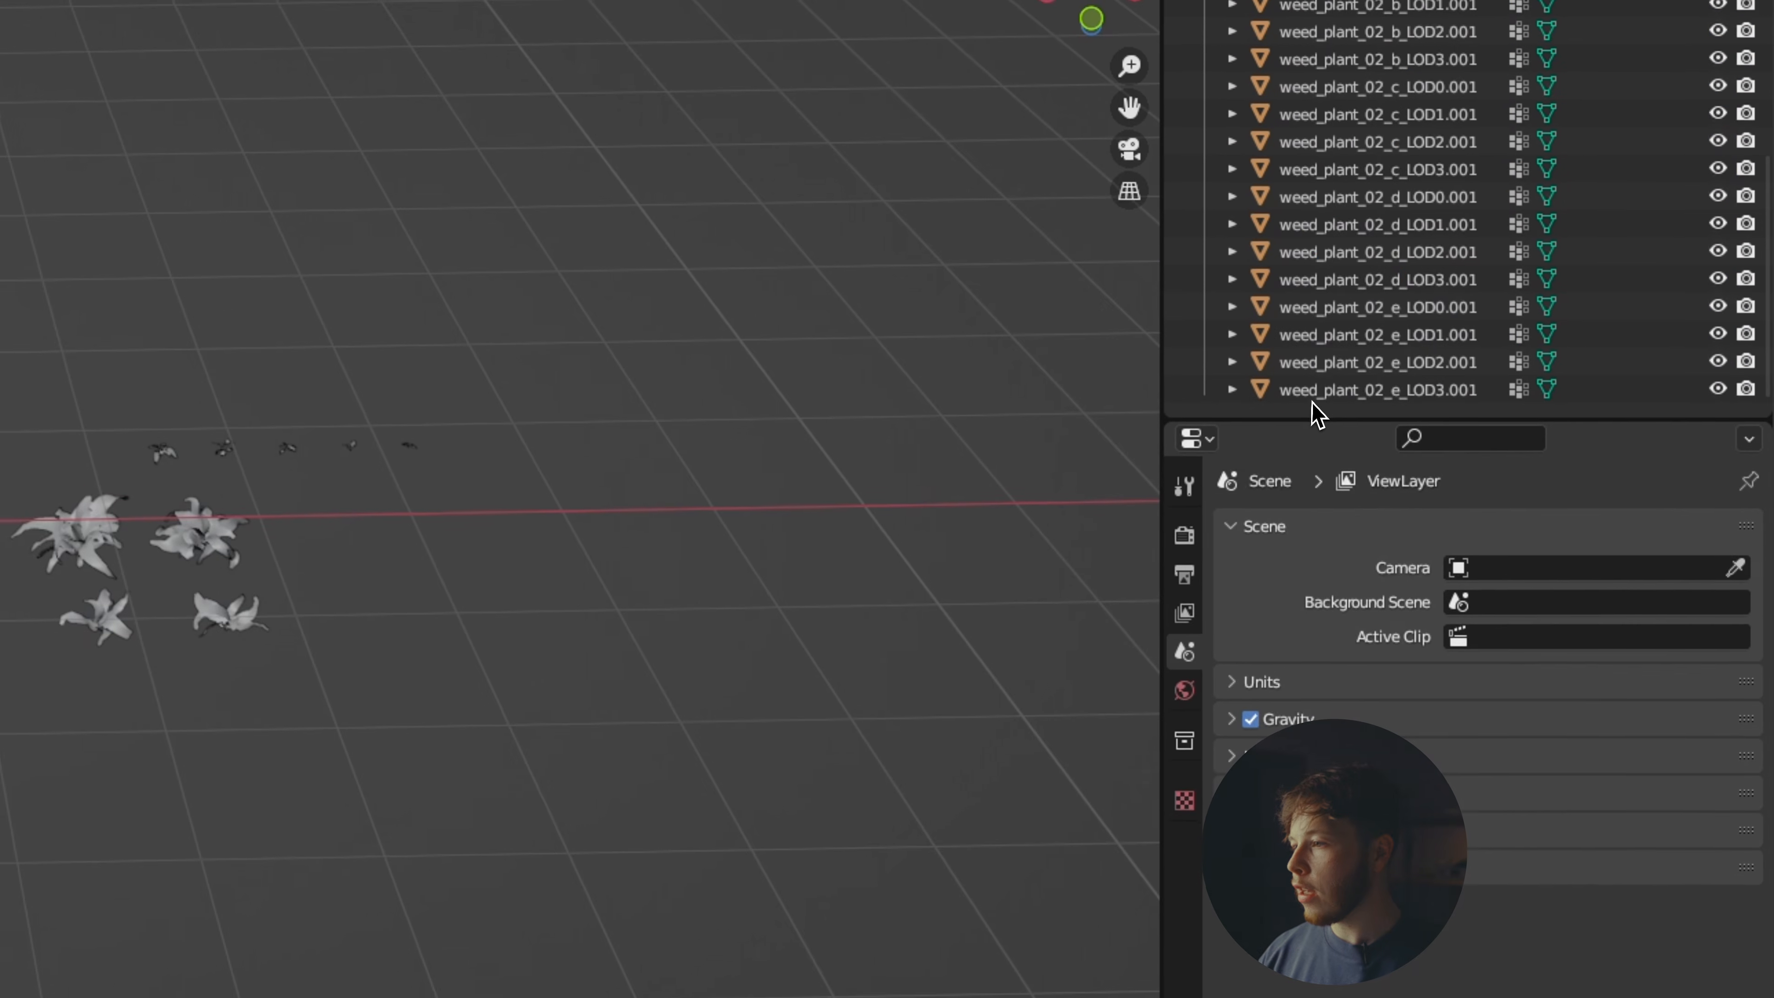
scroll(212, 556, "up", 2)
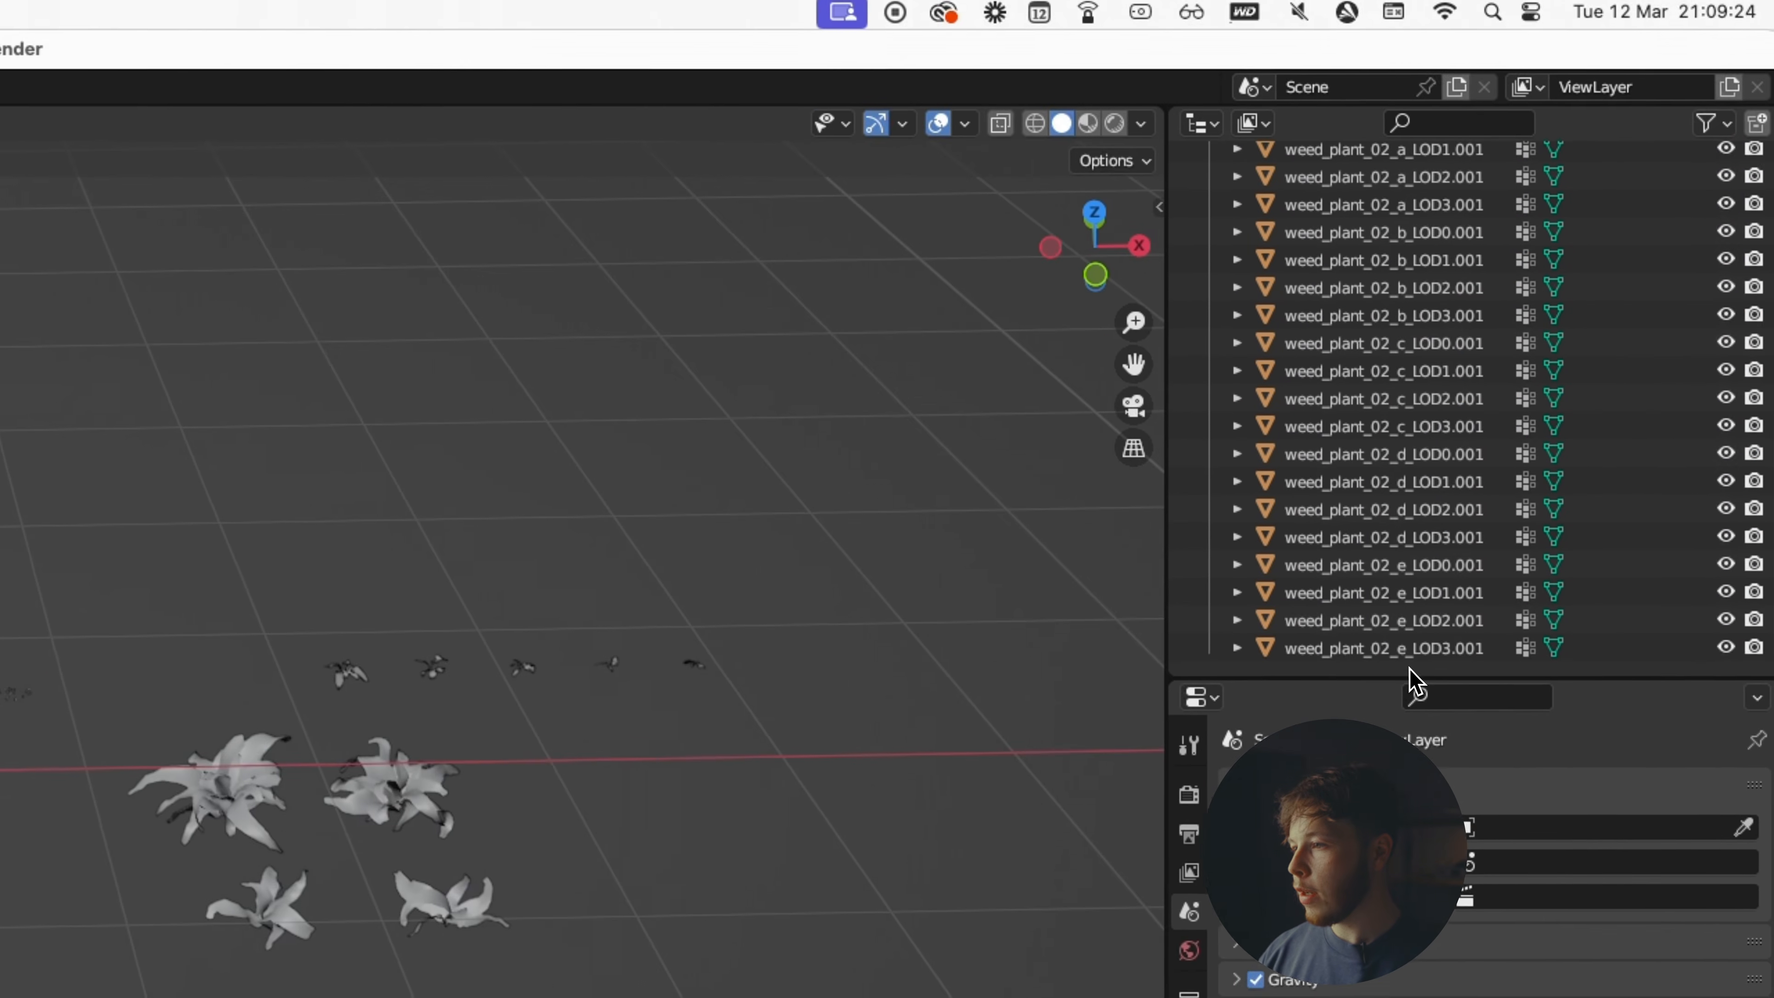
scroll(1406, 650, "down", 1)
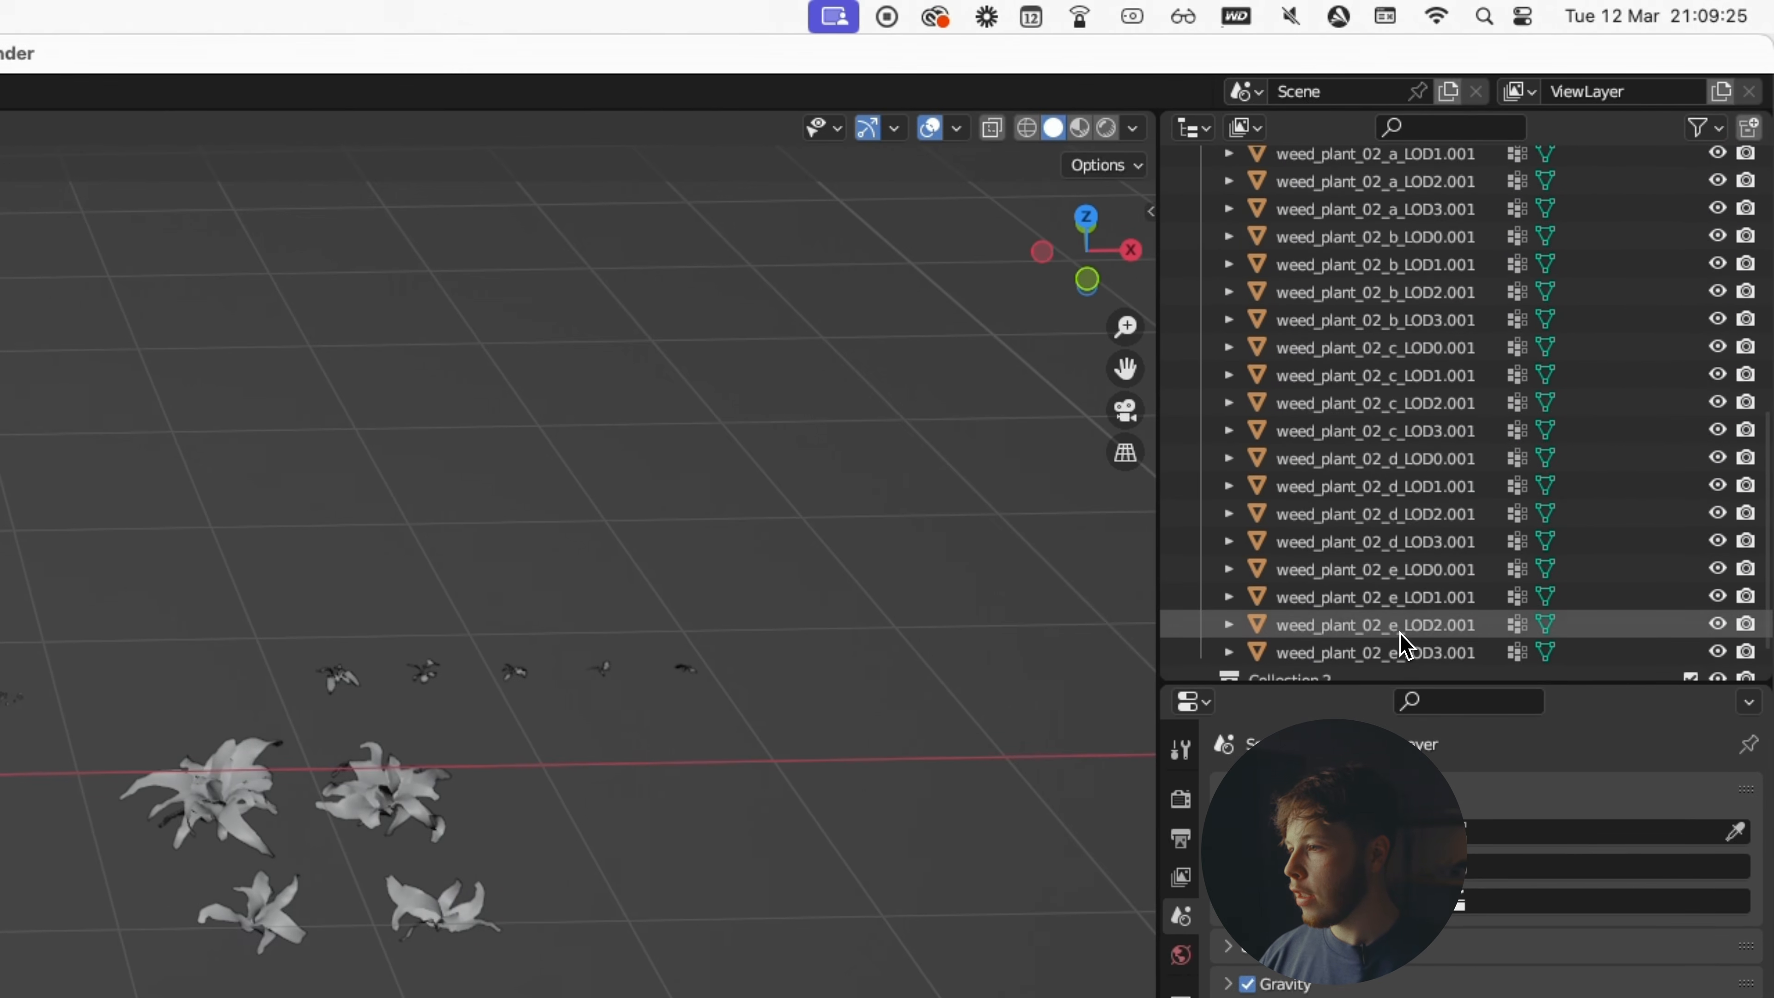
double_click(1287, 661)
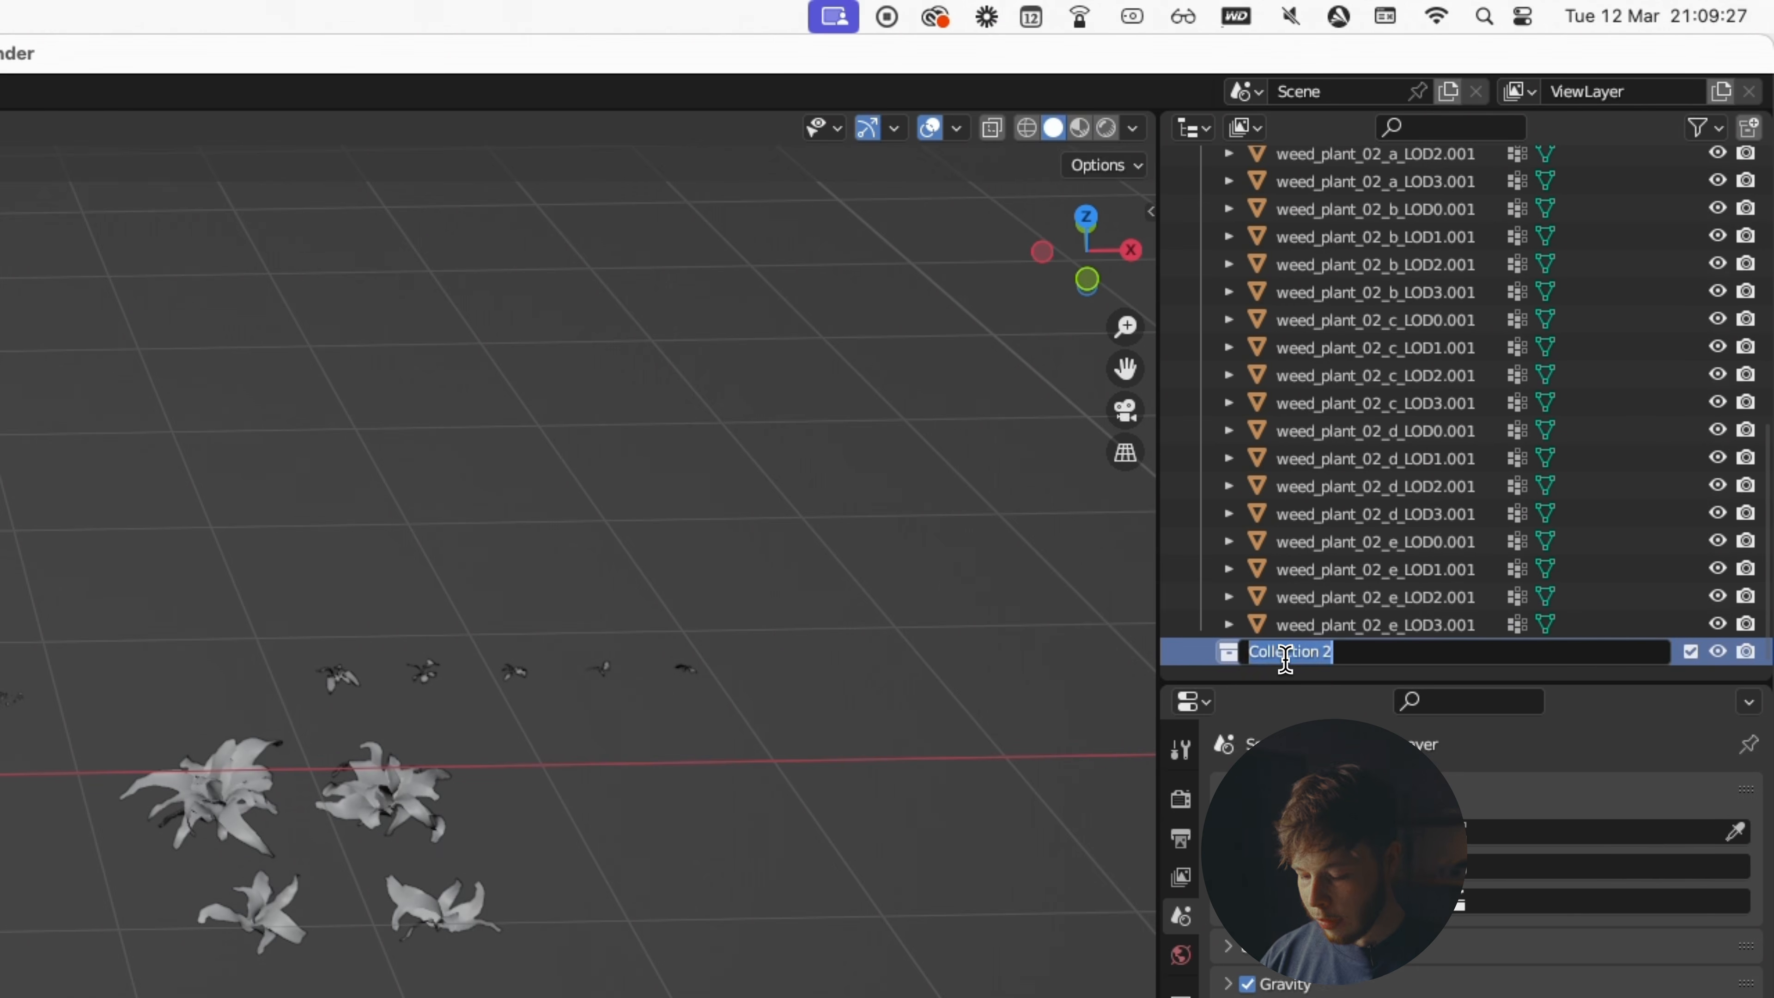
key("Return")
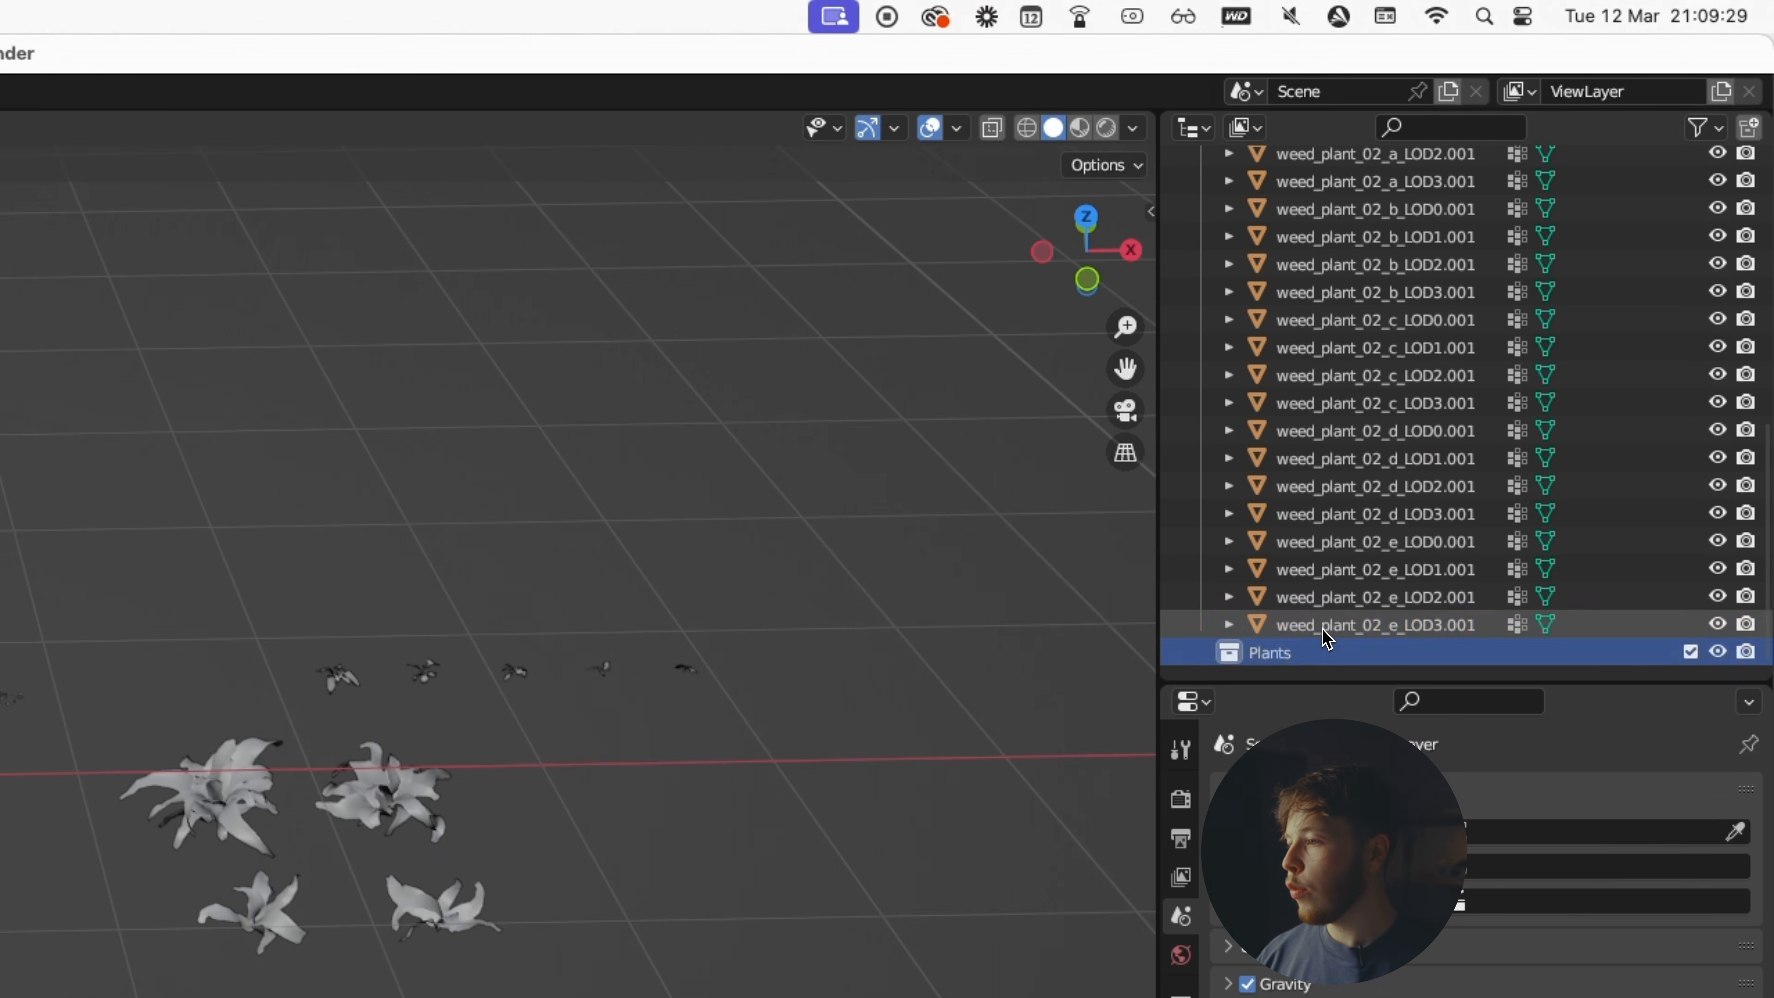
Put all the fern, shrub and weed plant meshes into the Plants collection and collapse it.
left_click(1322, 628)
scroll(1323, 629, "up", 8)
left_click(1334, 348, "shift")
scroll(1358, 280, "down", 8)
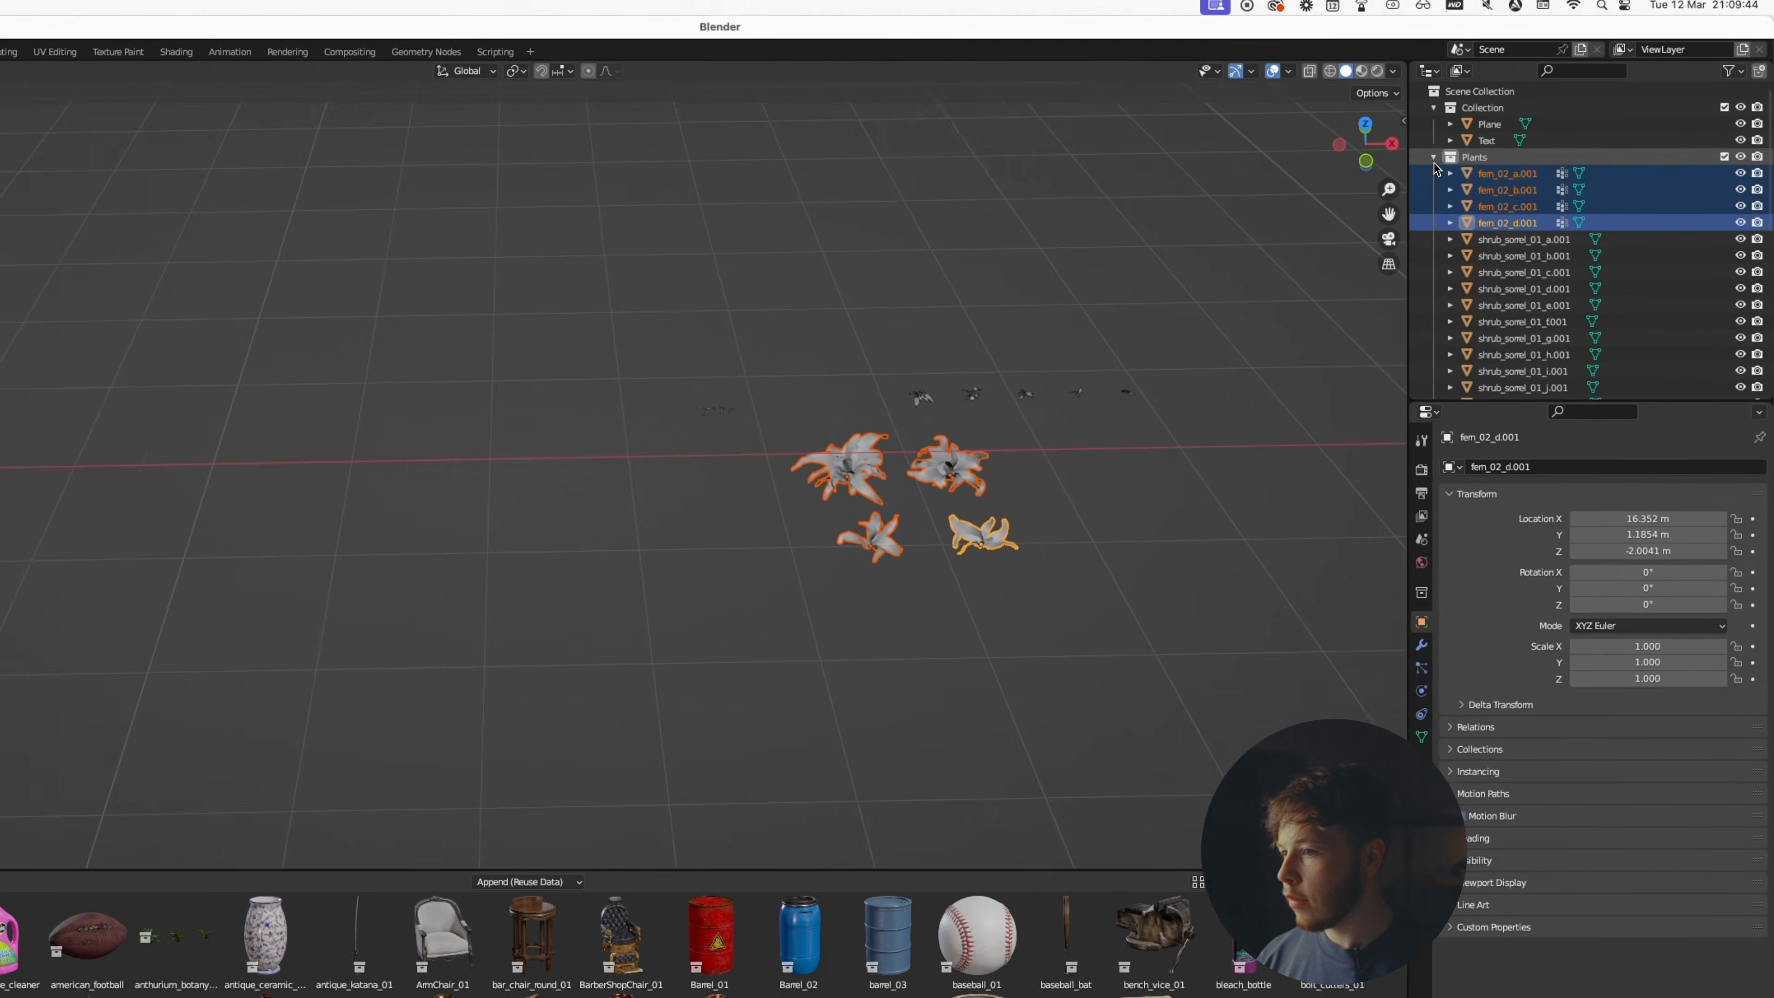
left_click(1203, 249)
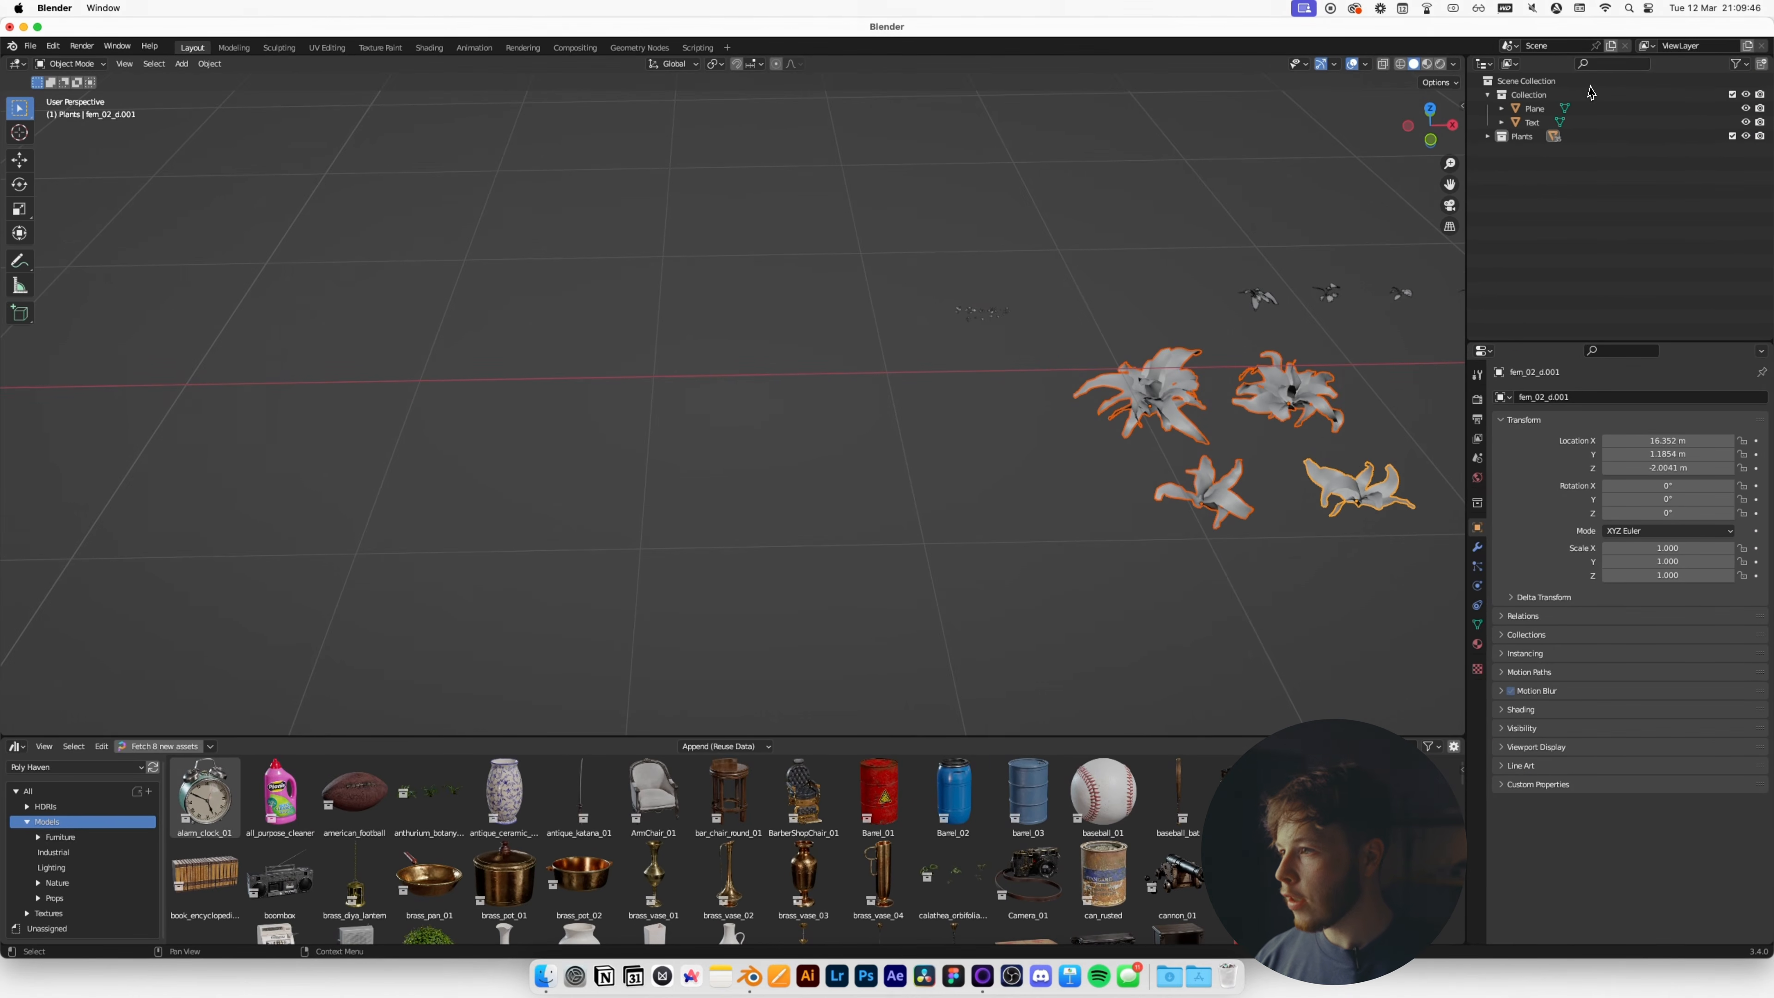
Select the LIKE text in front of the backdrop and replace the Asset Browser area with a Timeline.
scroll(1187, 297, "down", 4)
middle_click_drag(796, 324, 232, 281, "shift")
middle_click_drag(464, 293, 633, 257)
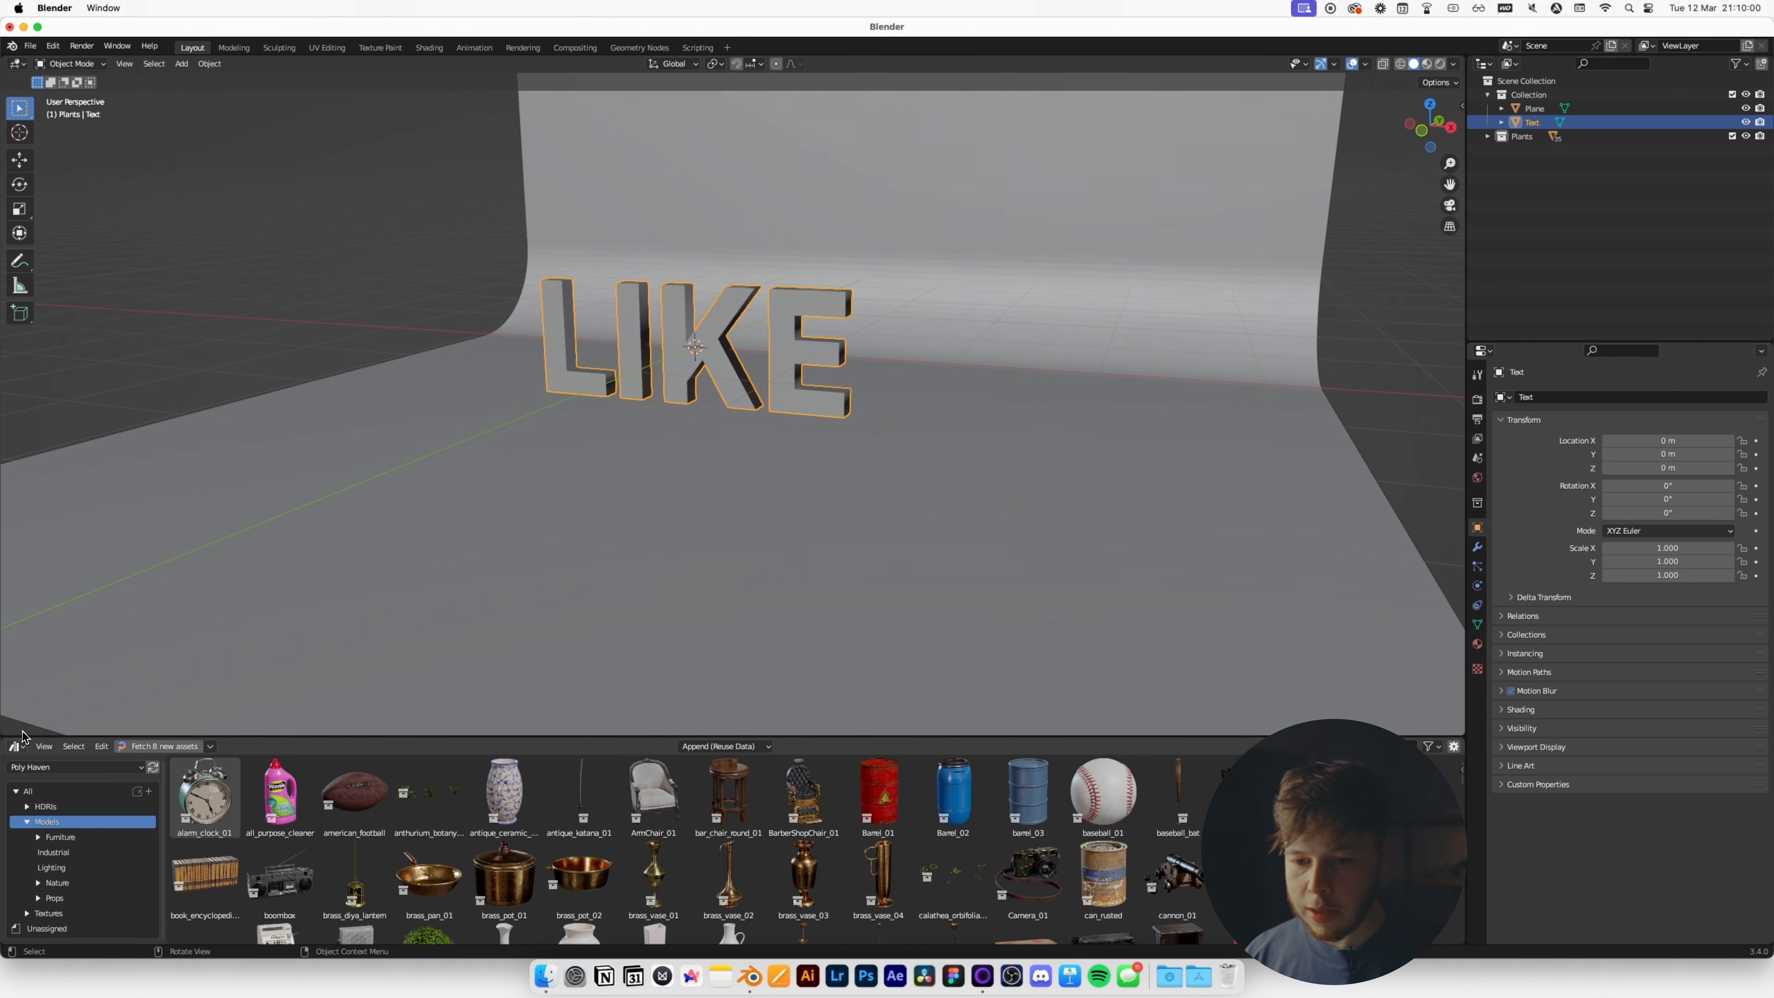
left_click(15, 746)
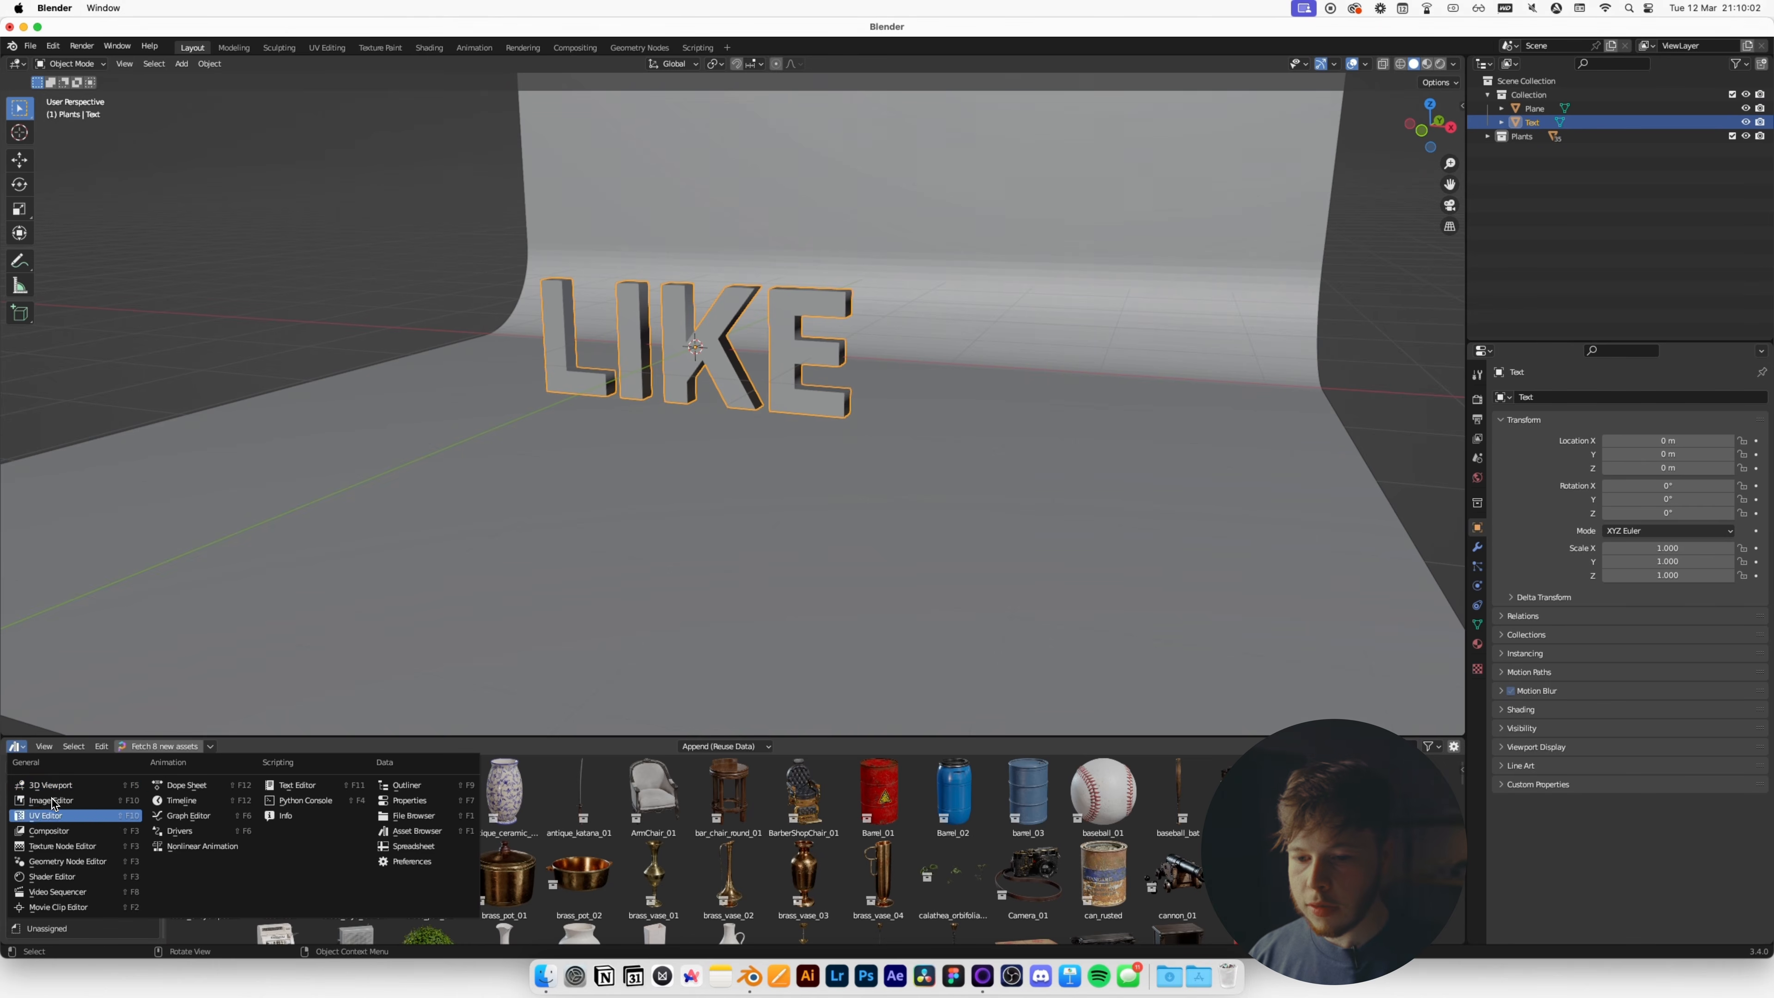
left_click(194, 800)
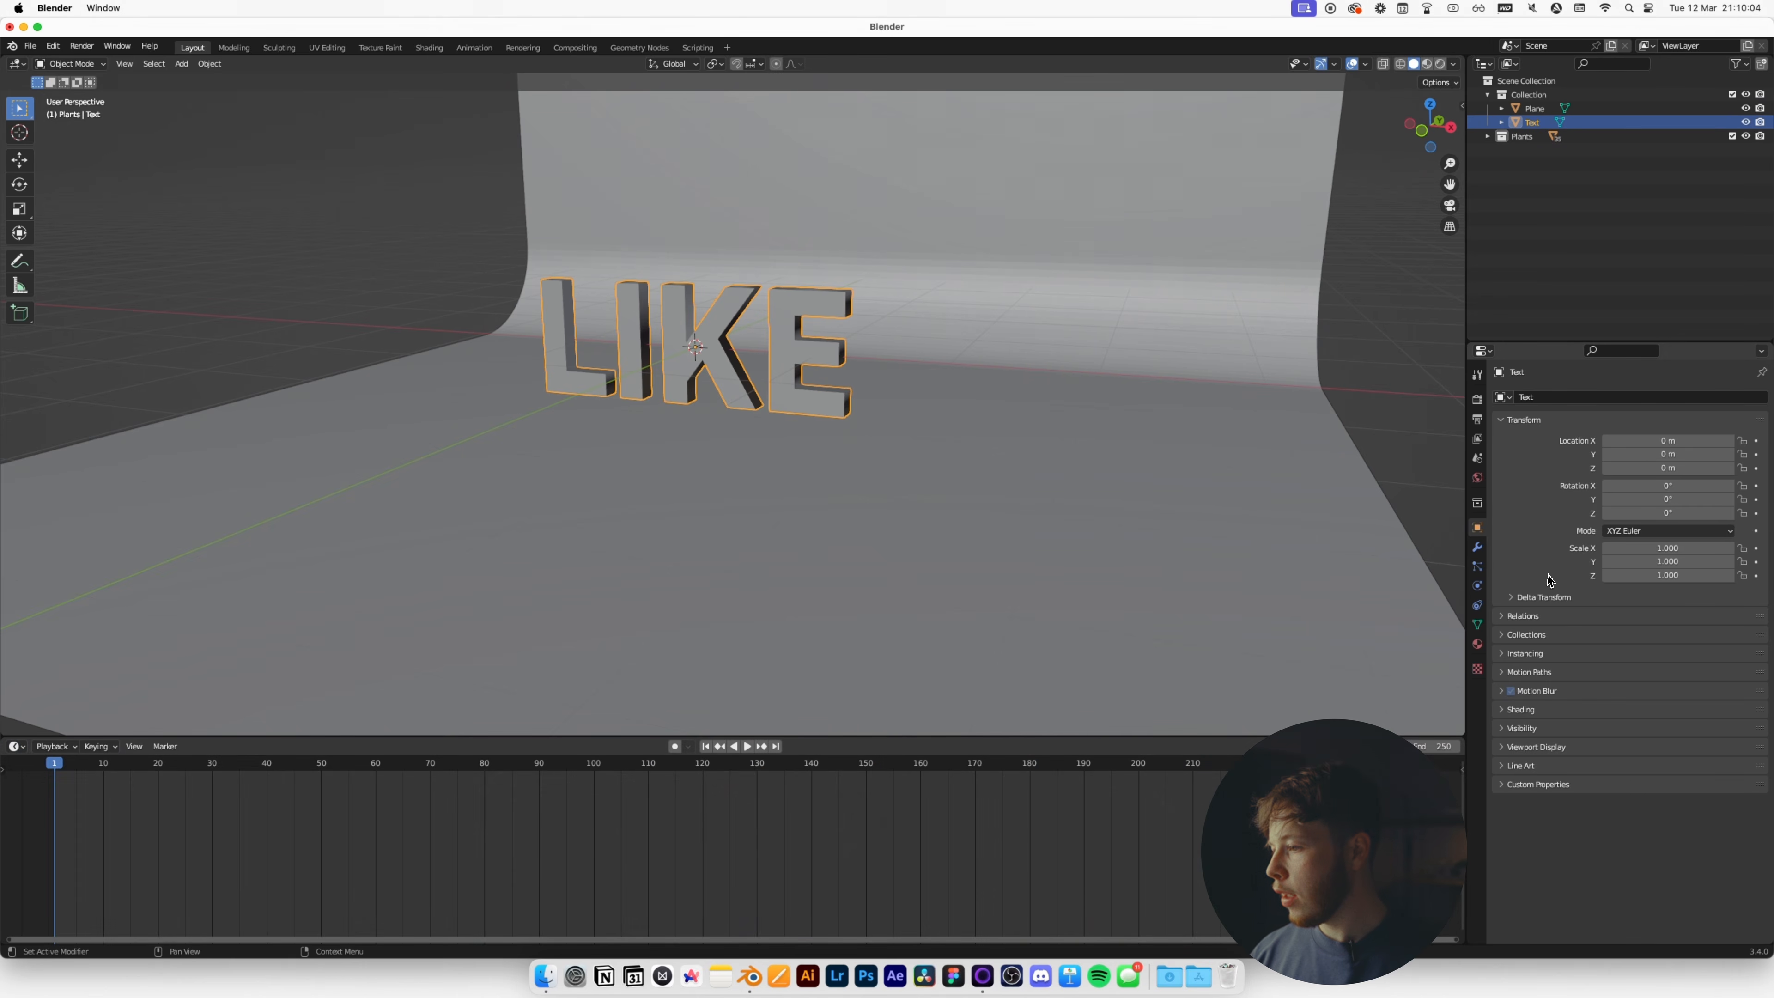
Add a Hair particle system to the LIKE text and set its emission number to 100.
left_click(1477, 569)
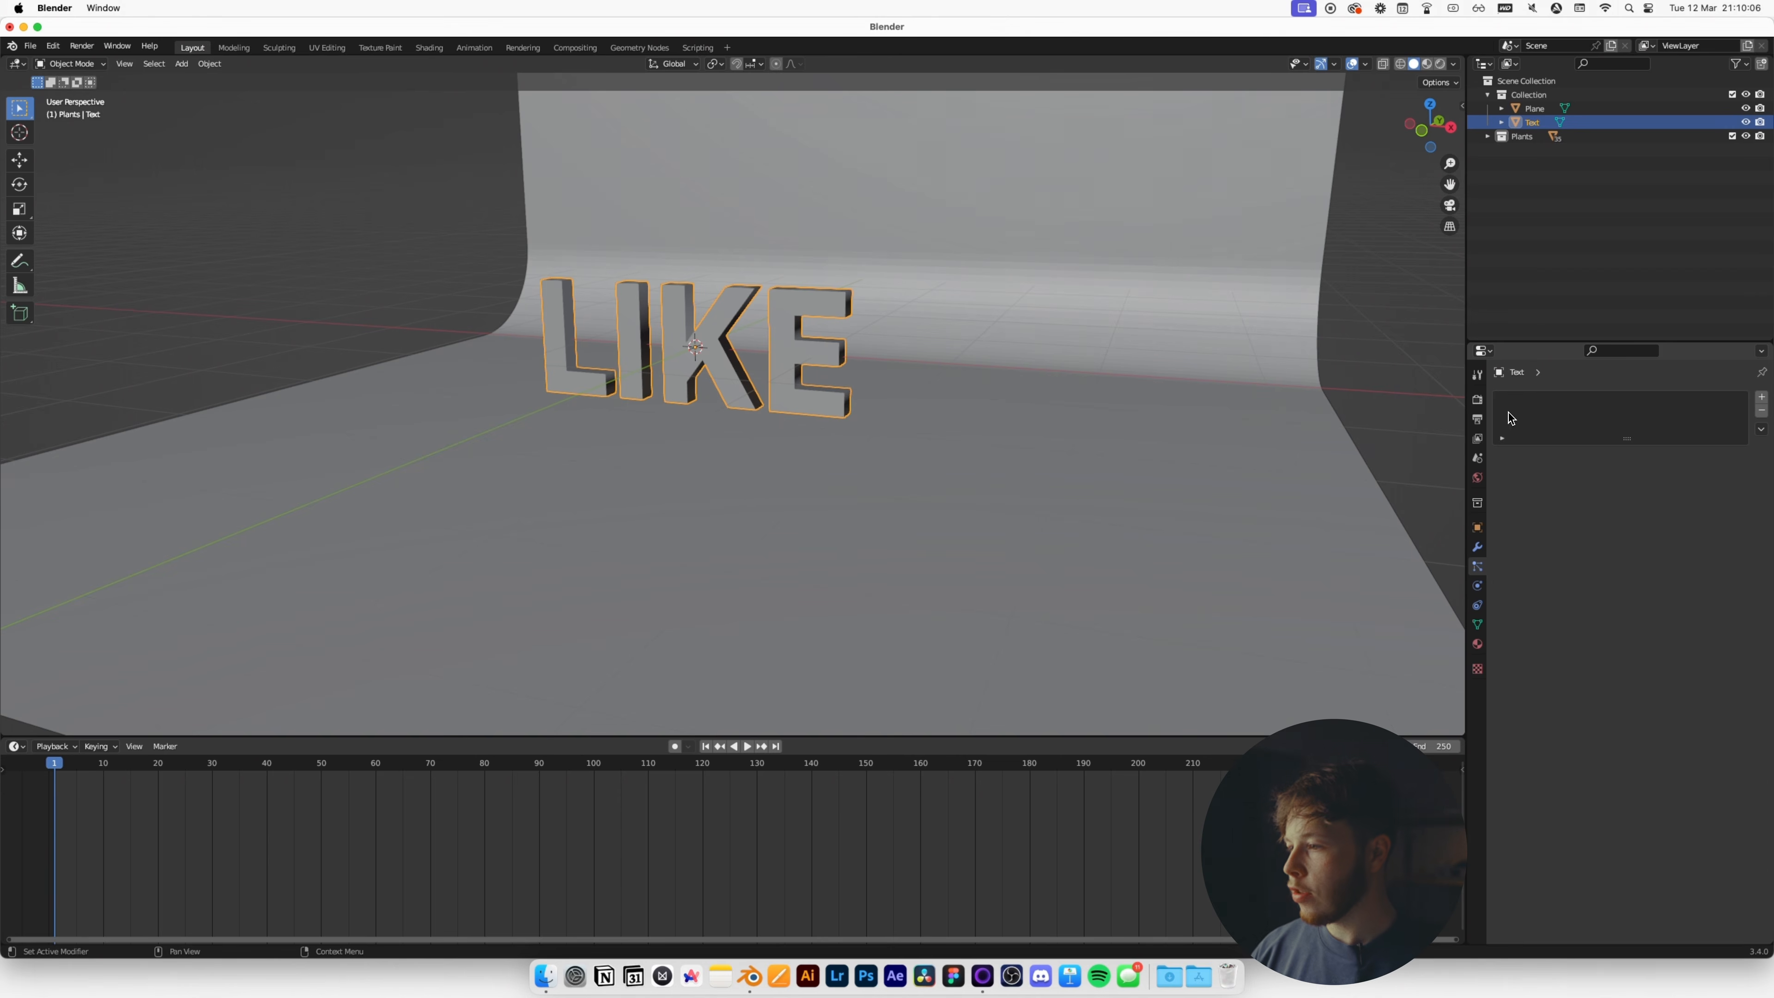
left_click(1762, 400)
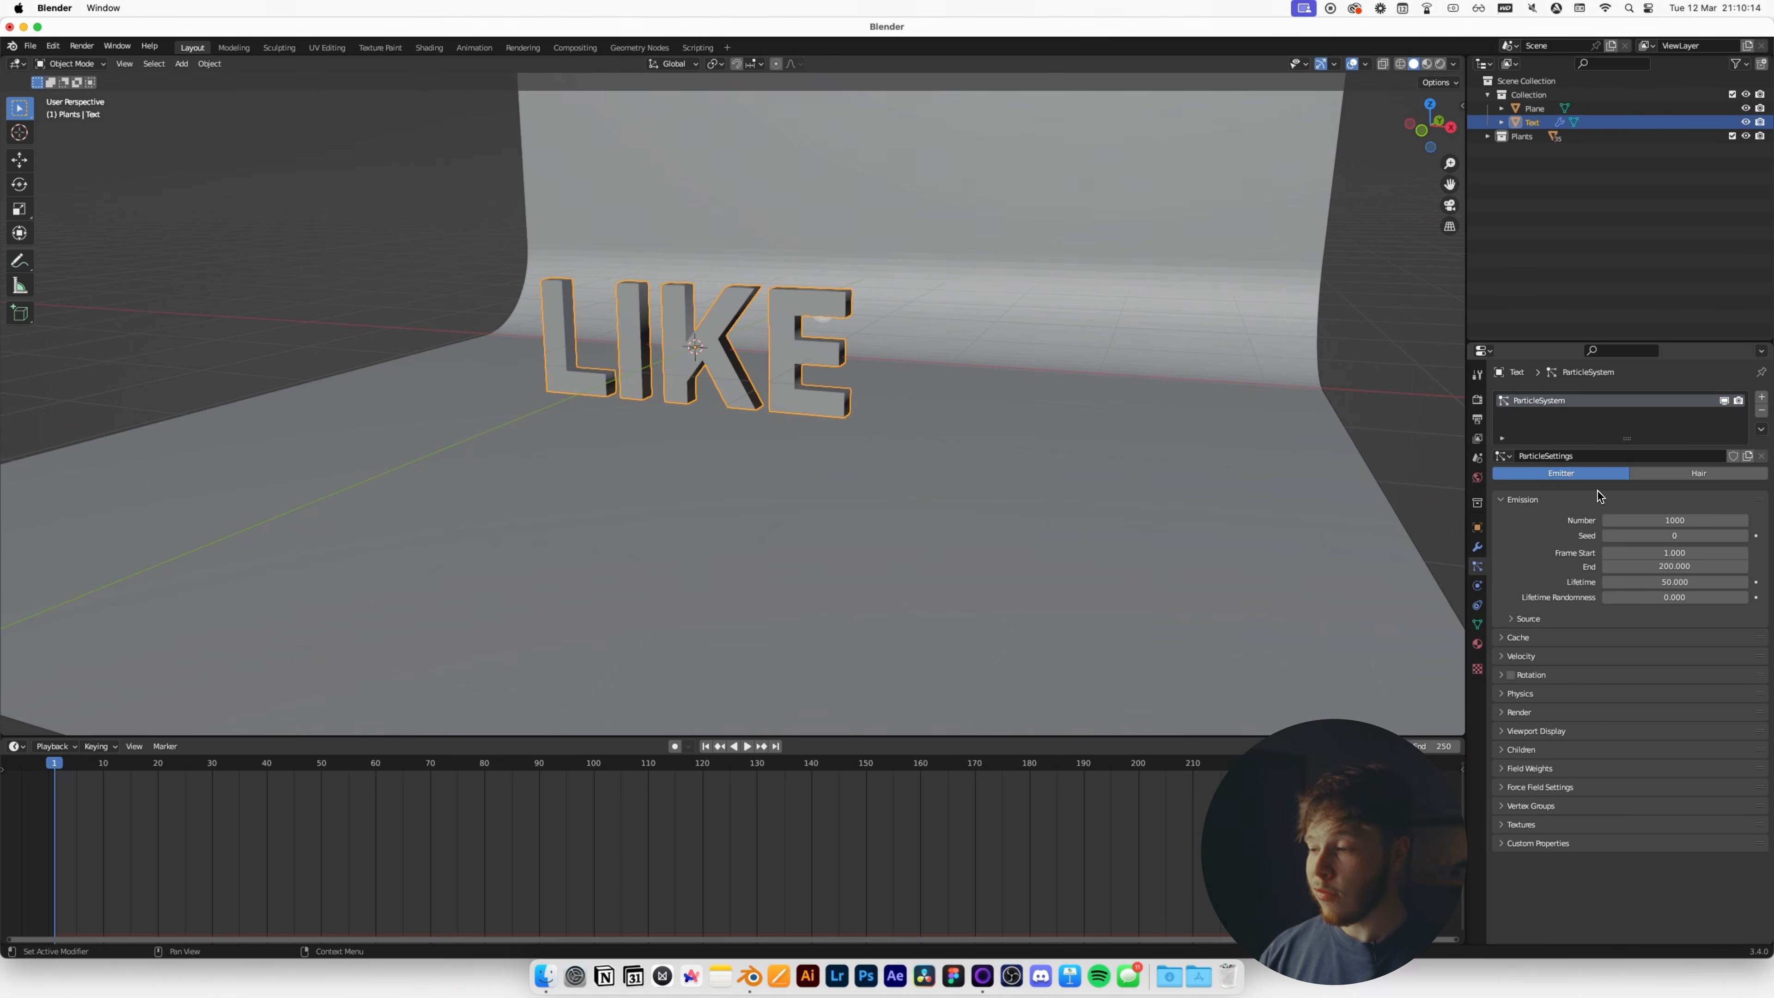
left_click(1691, 473)
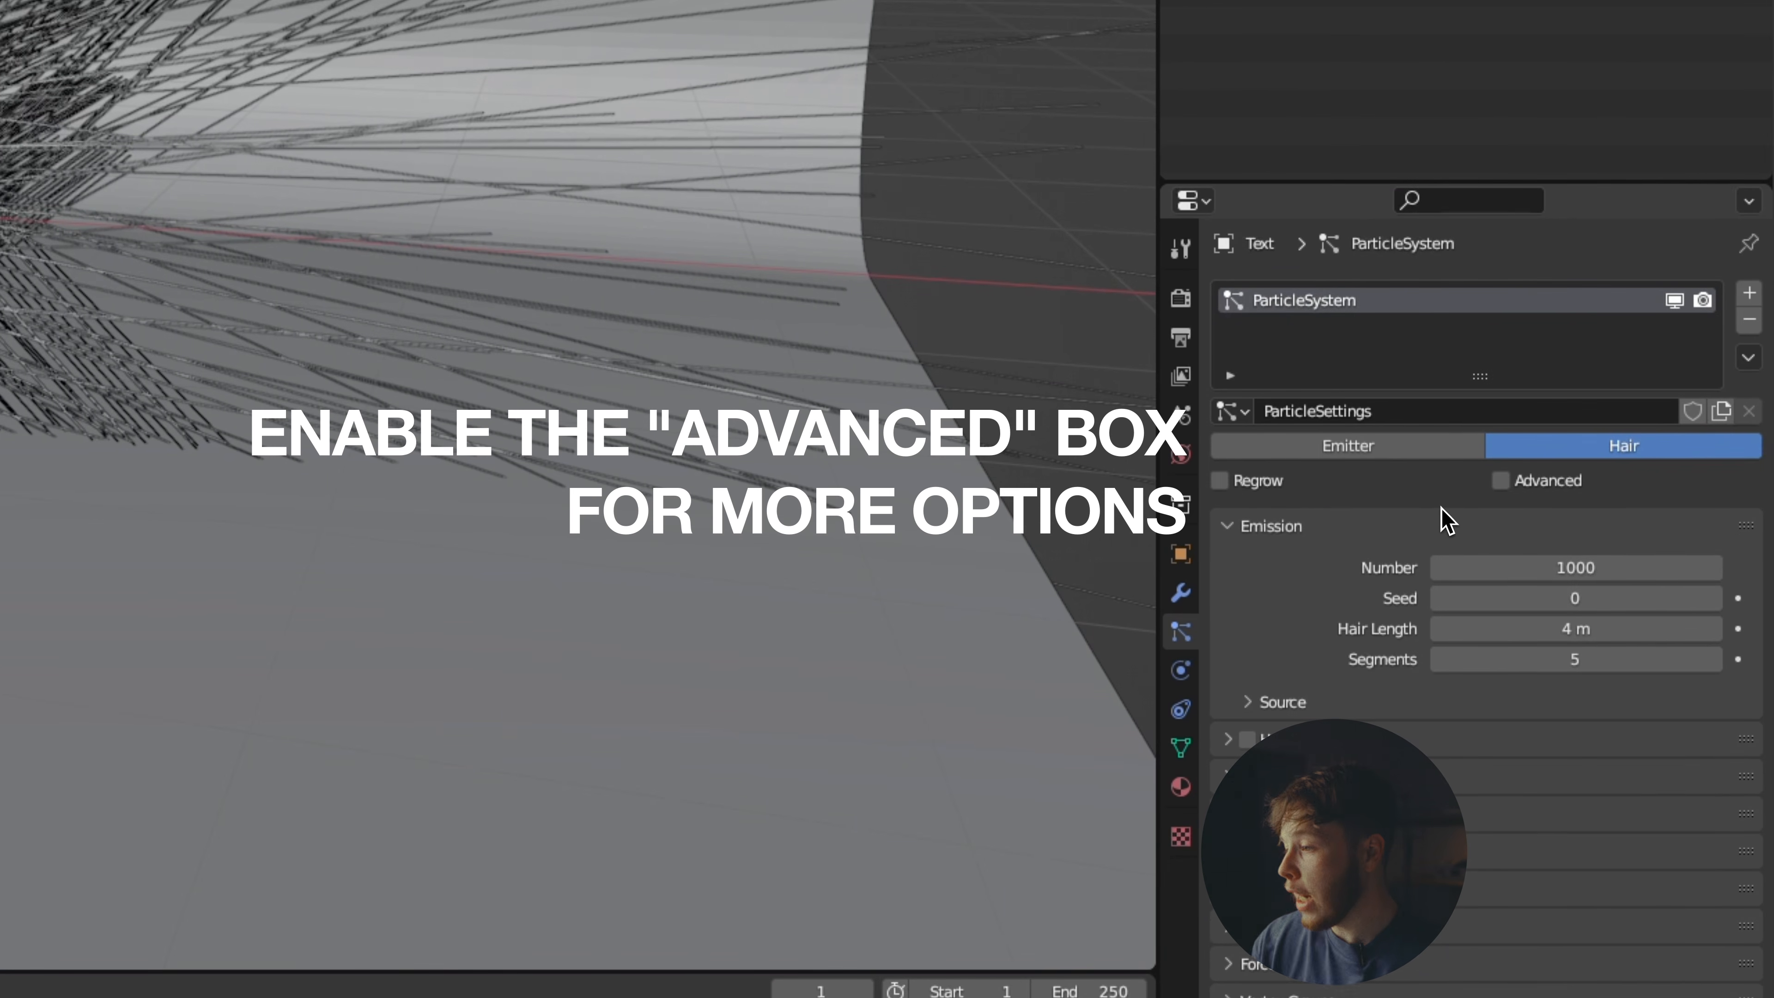
left_click(1514, 563)
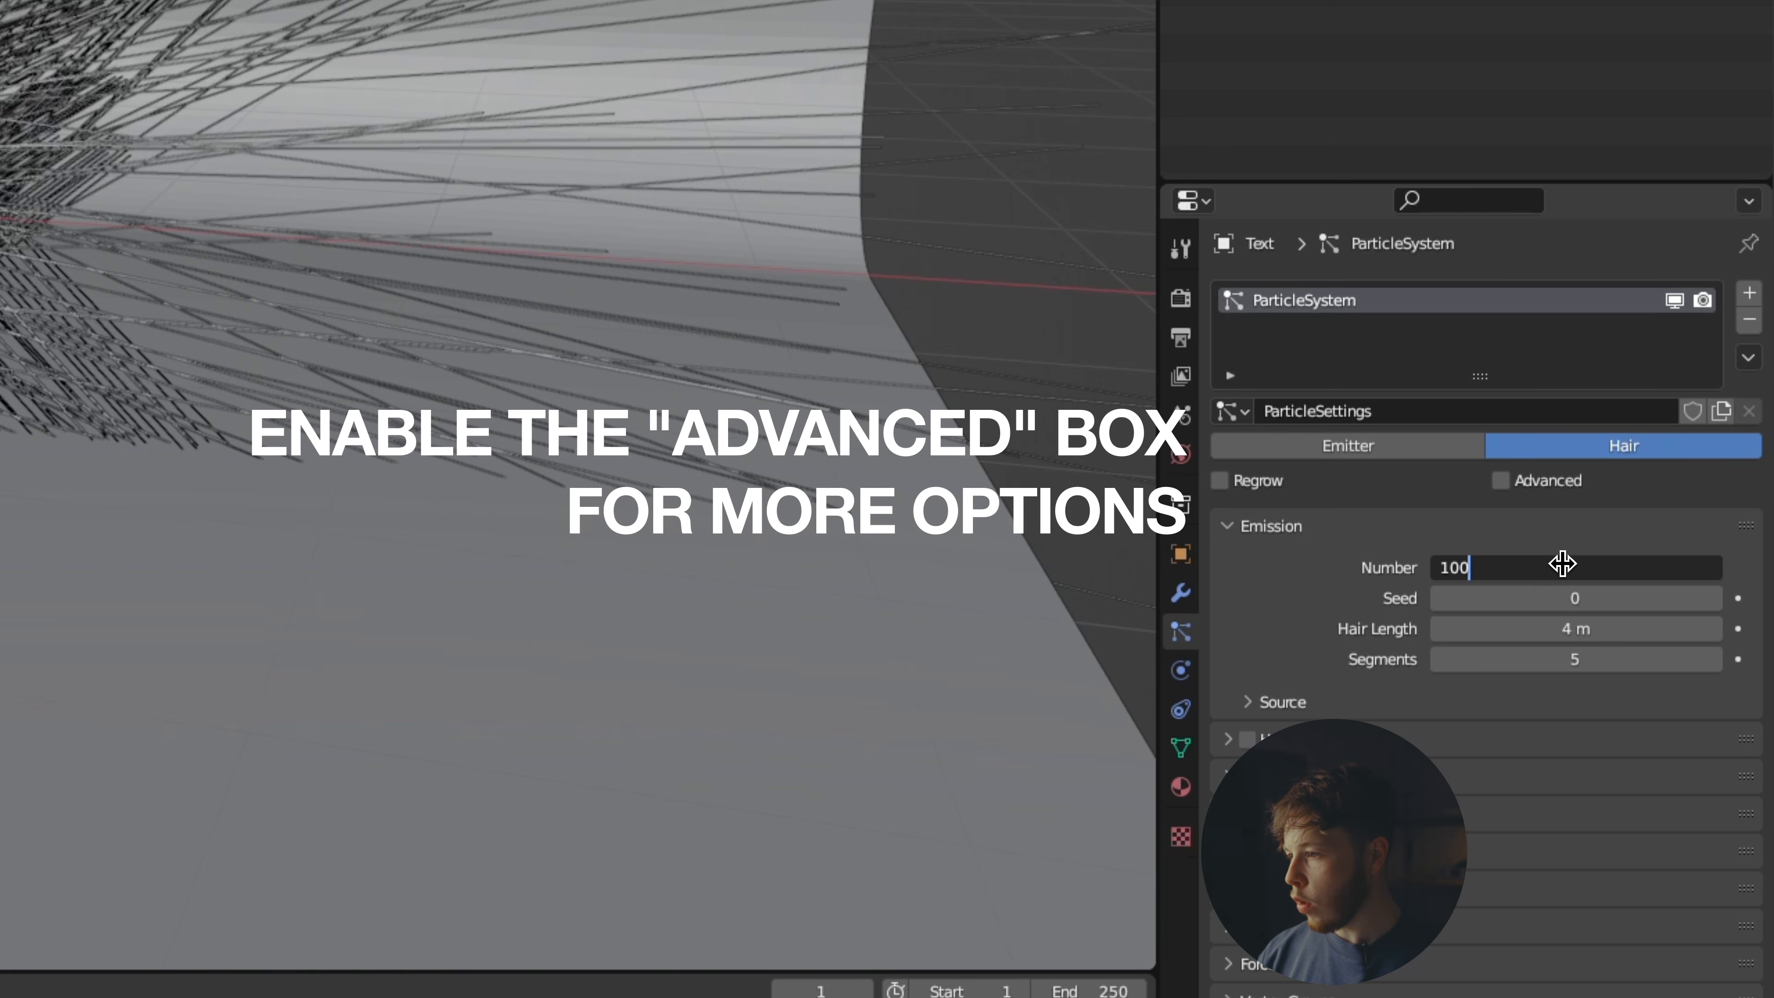
key("Return")
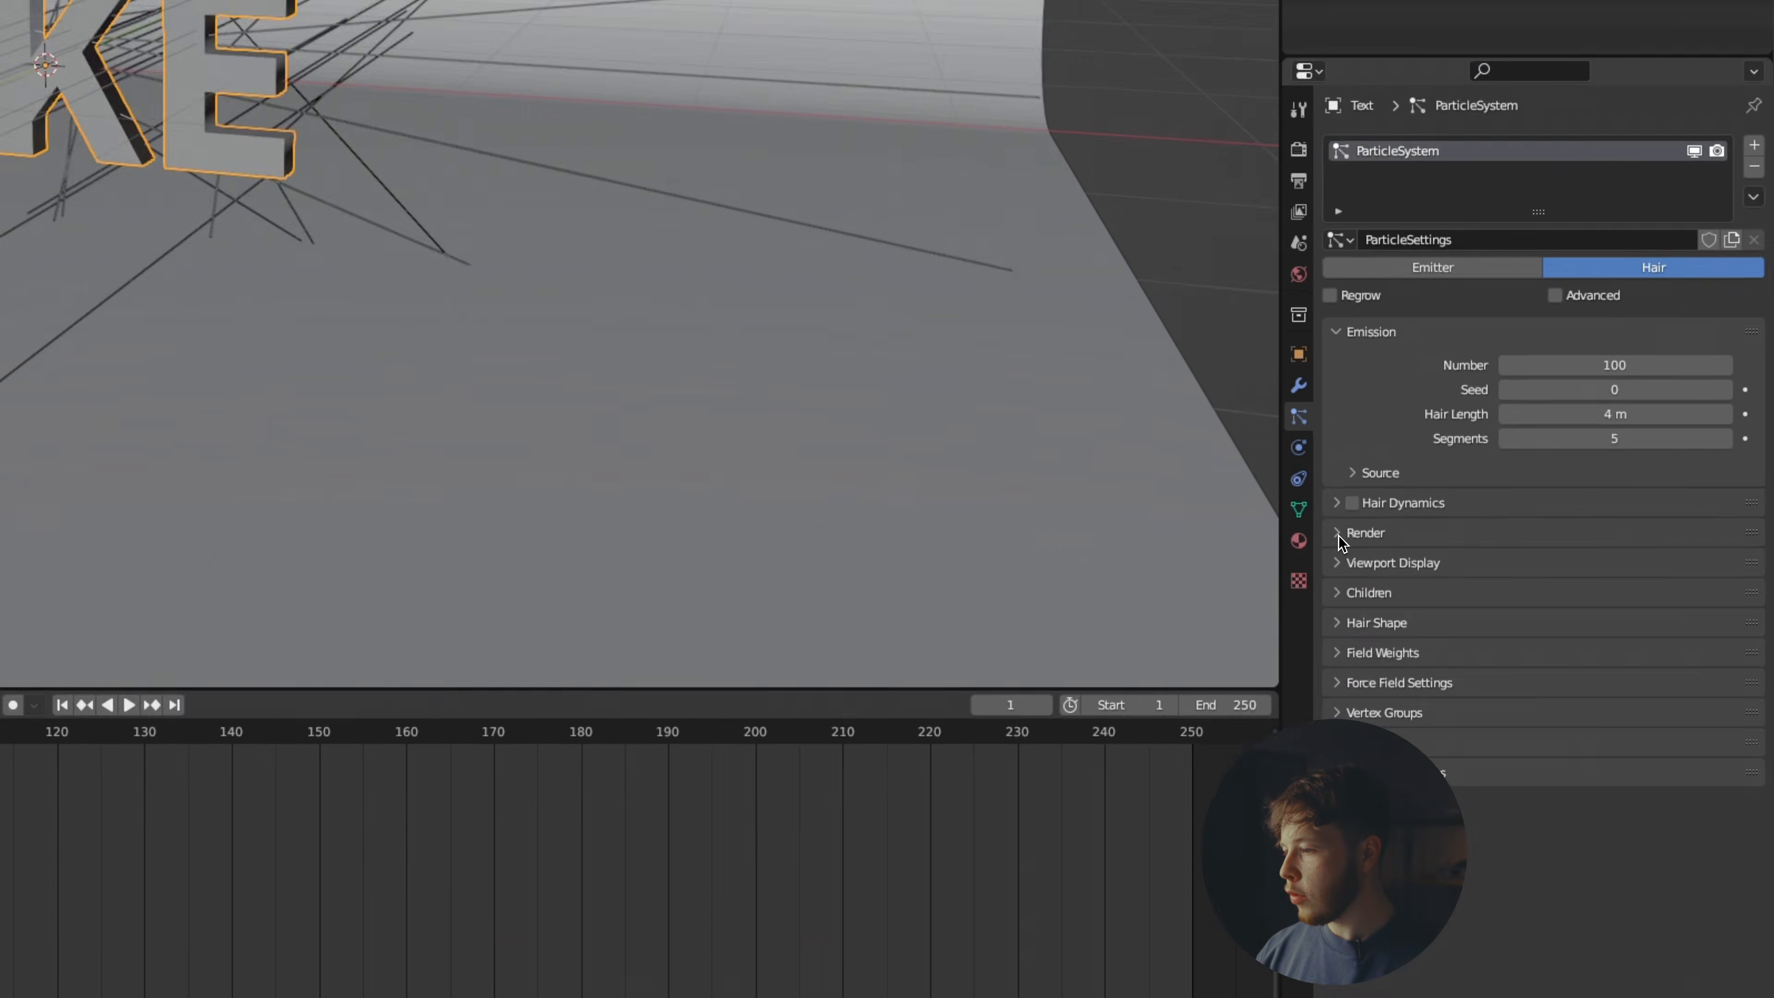
Render the hair particles as a Collection, using Plants as the instance collection.
left_click(1503, 639)
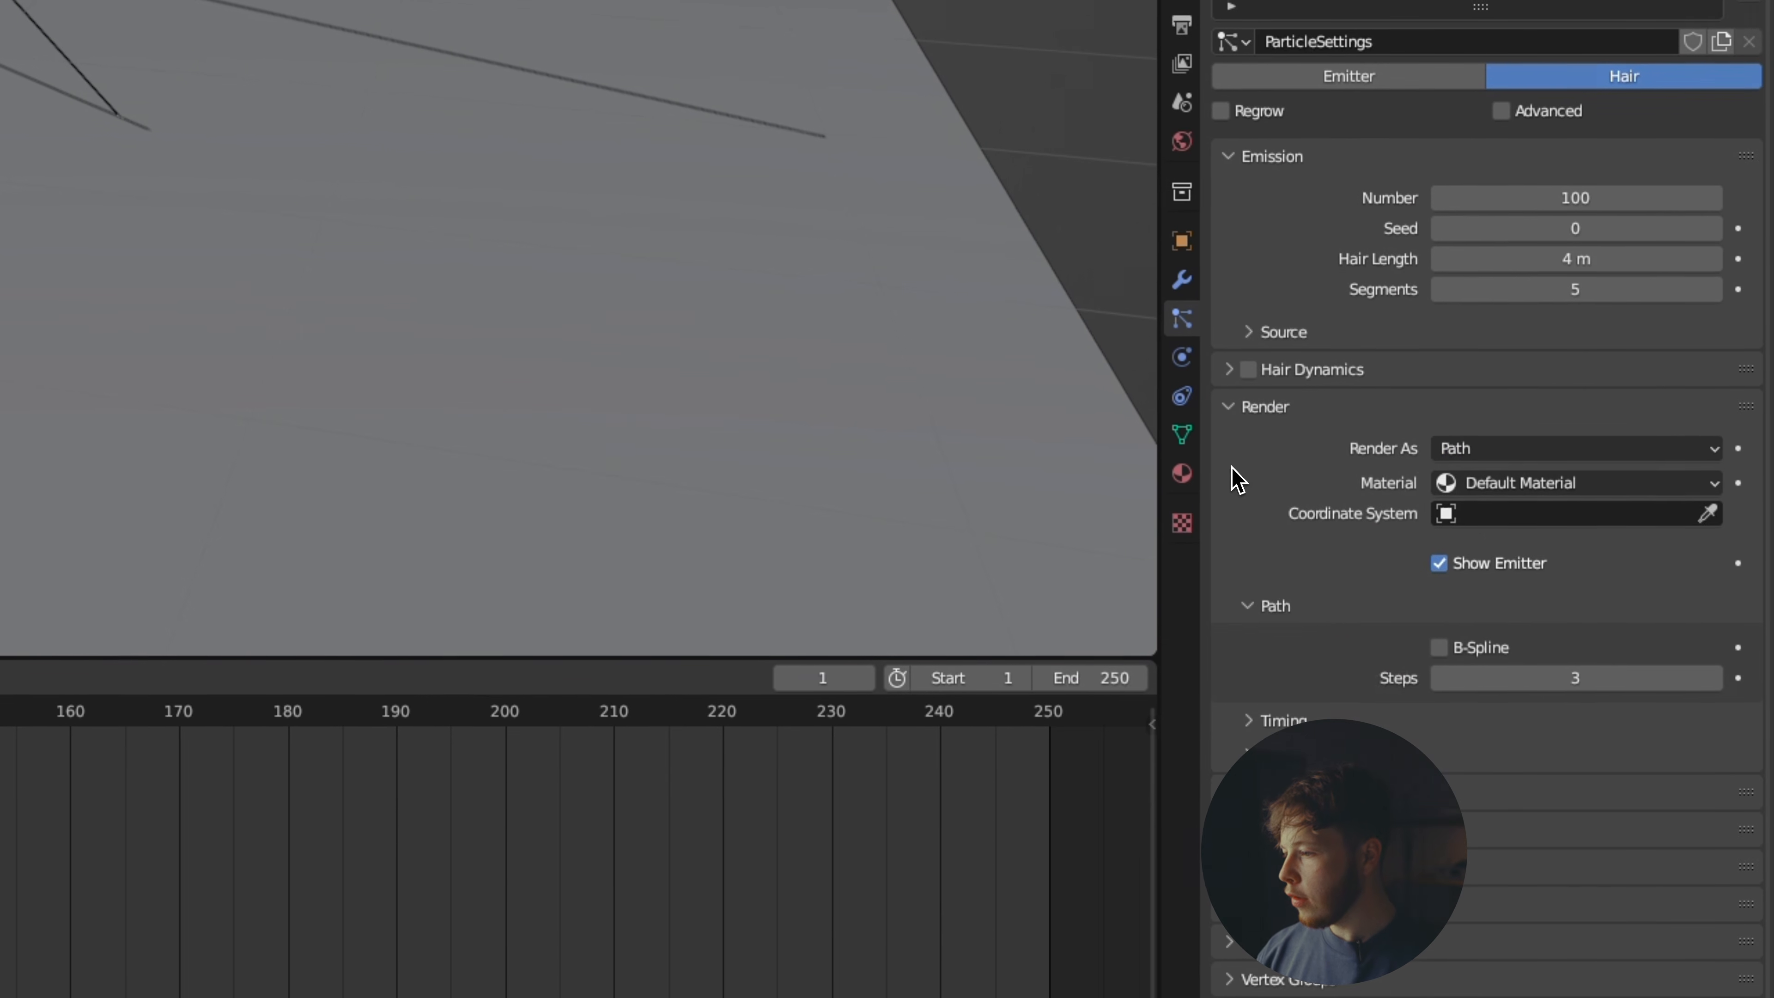
left_click(1494, 452)
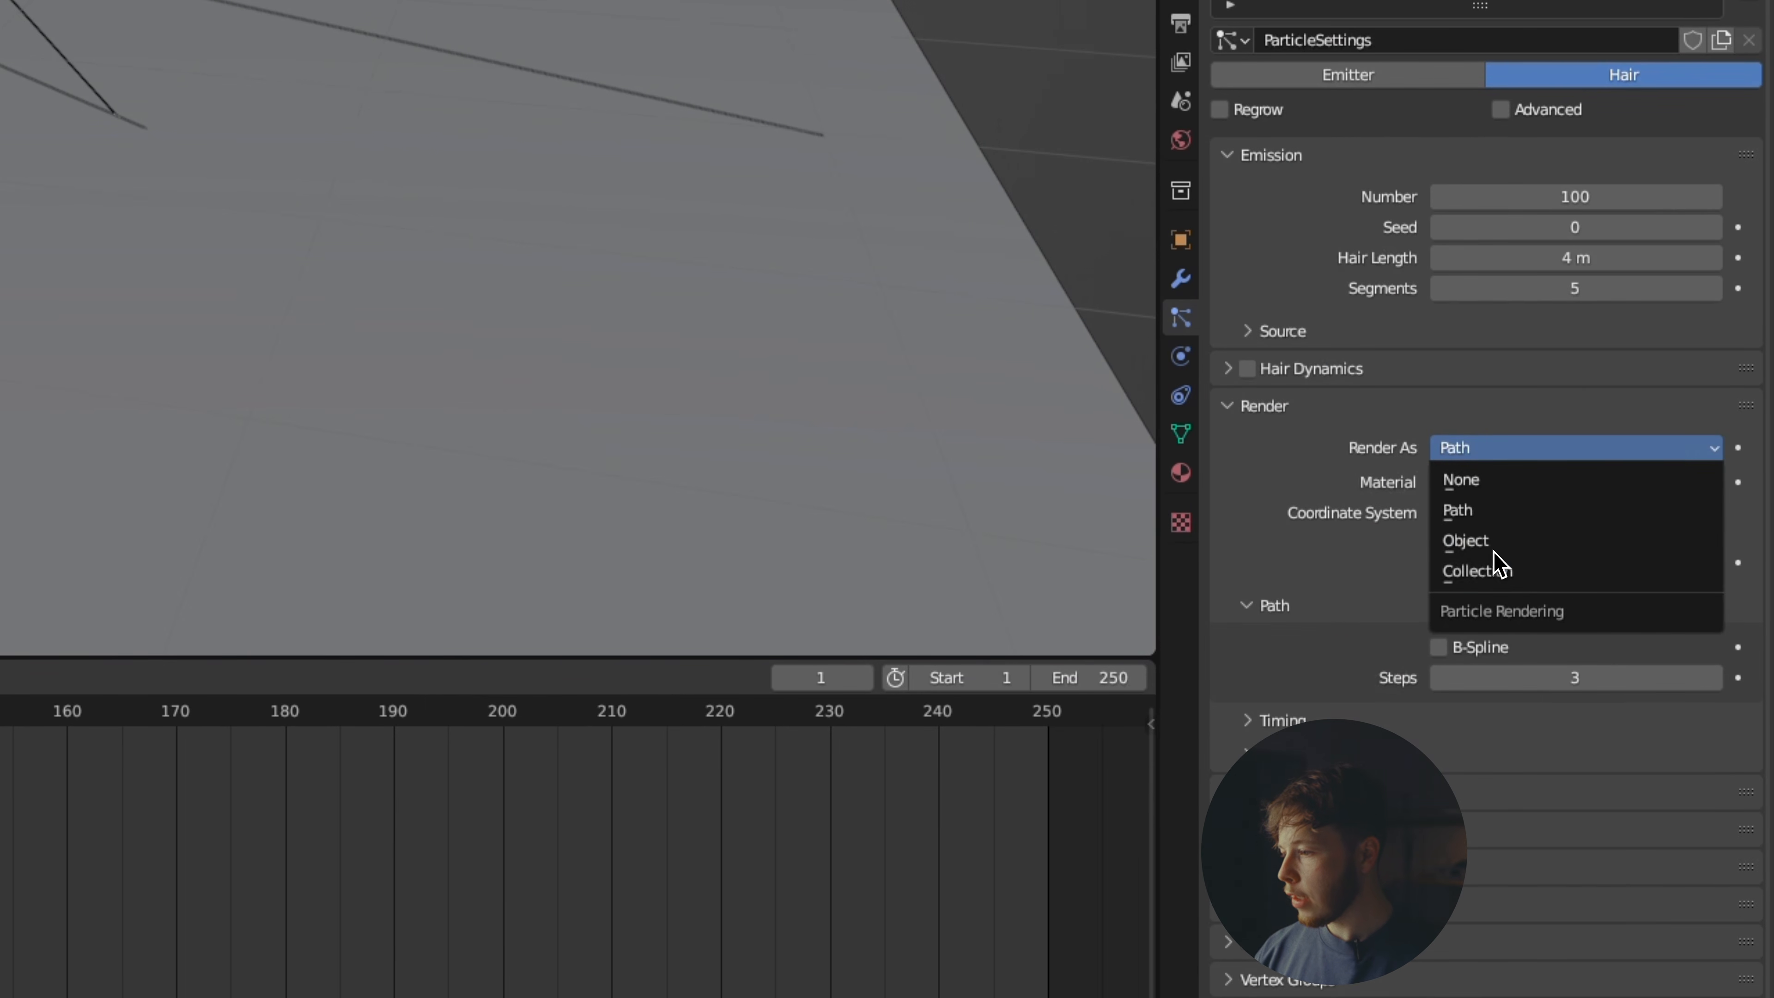
left_click(1493, 571)
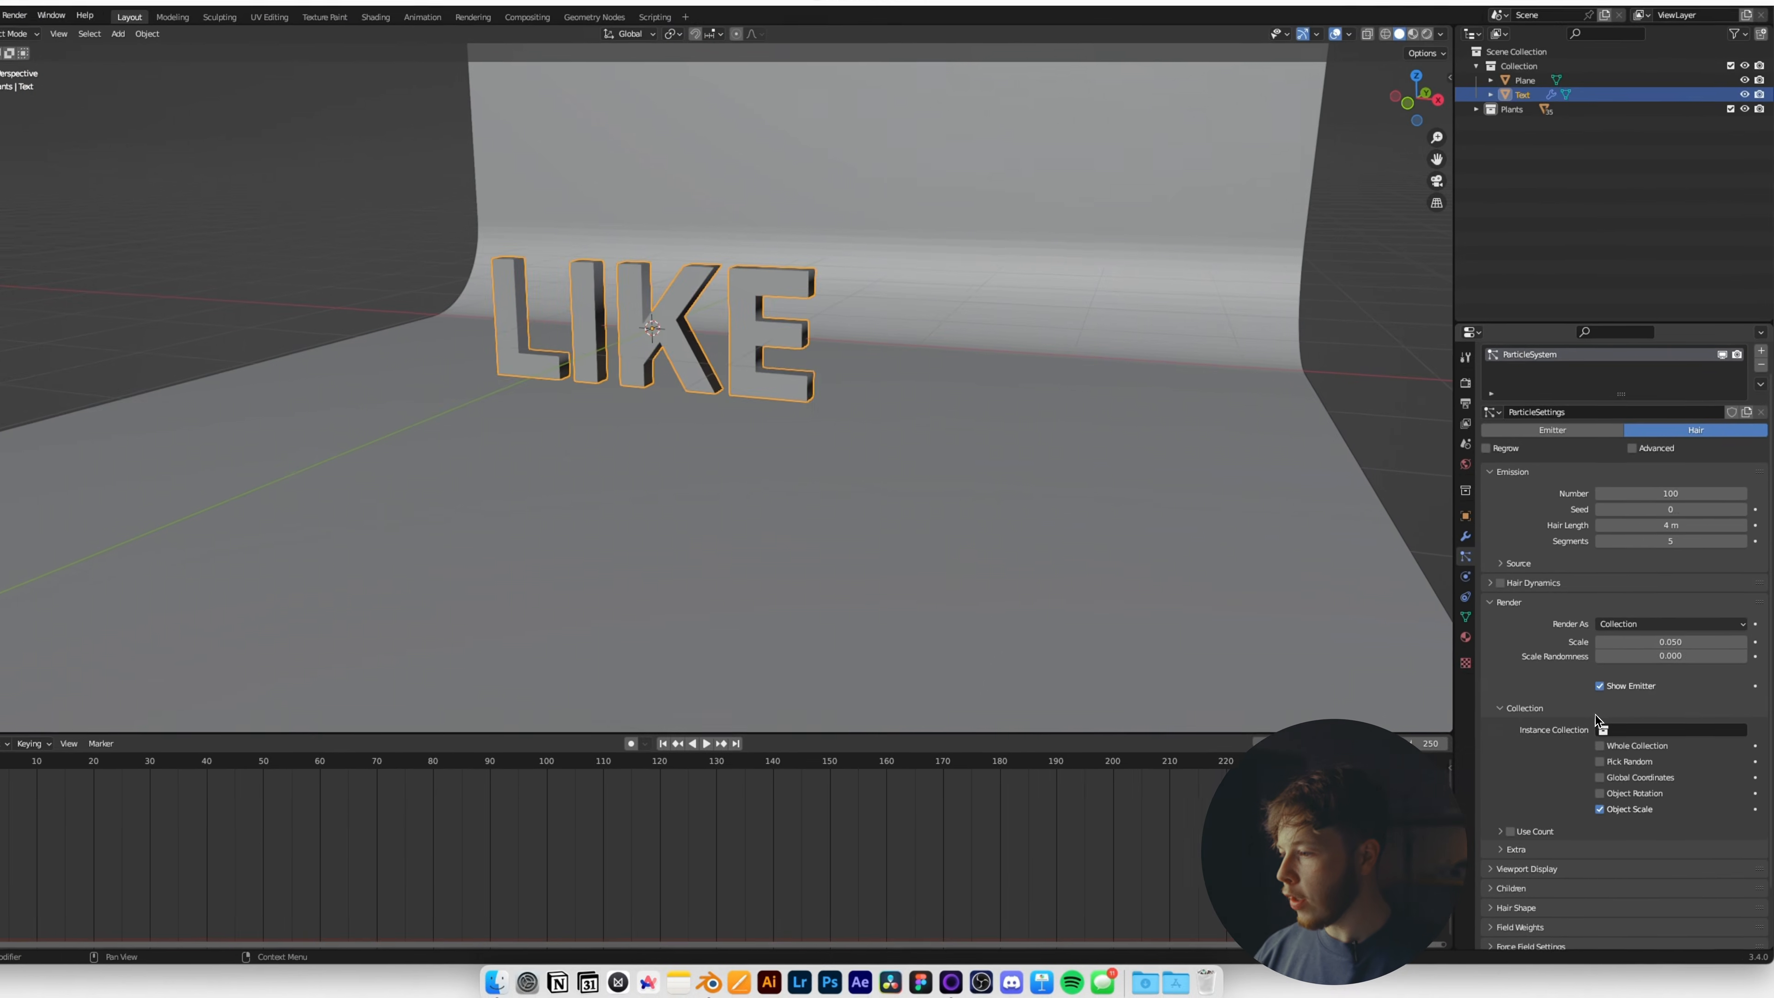
left_click(1618, 764)
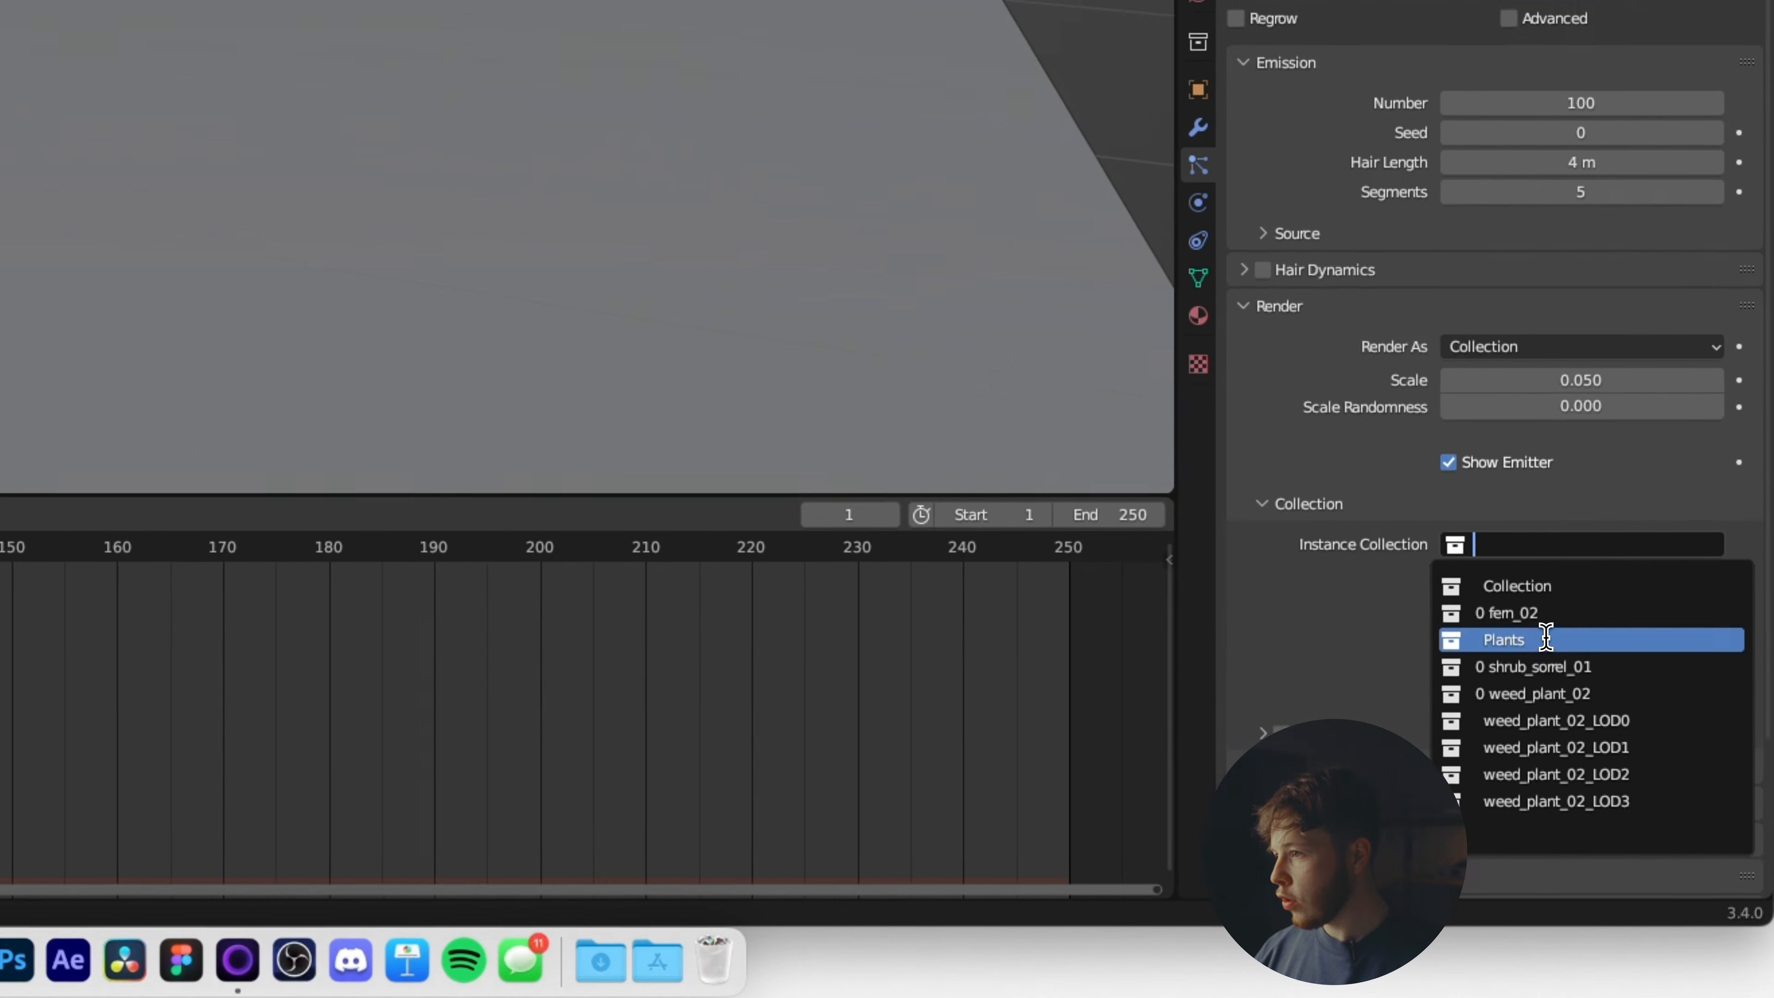
left_click(1546, 638)
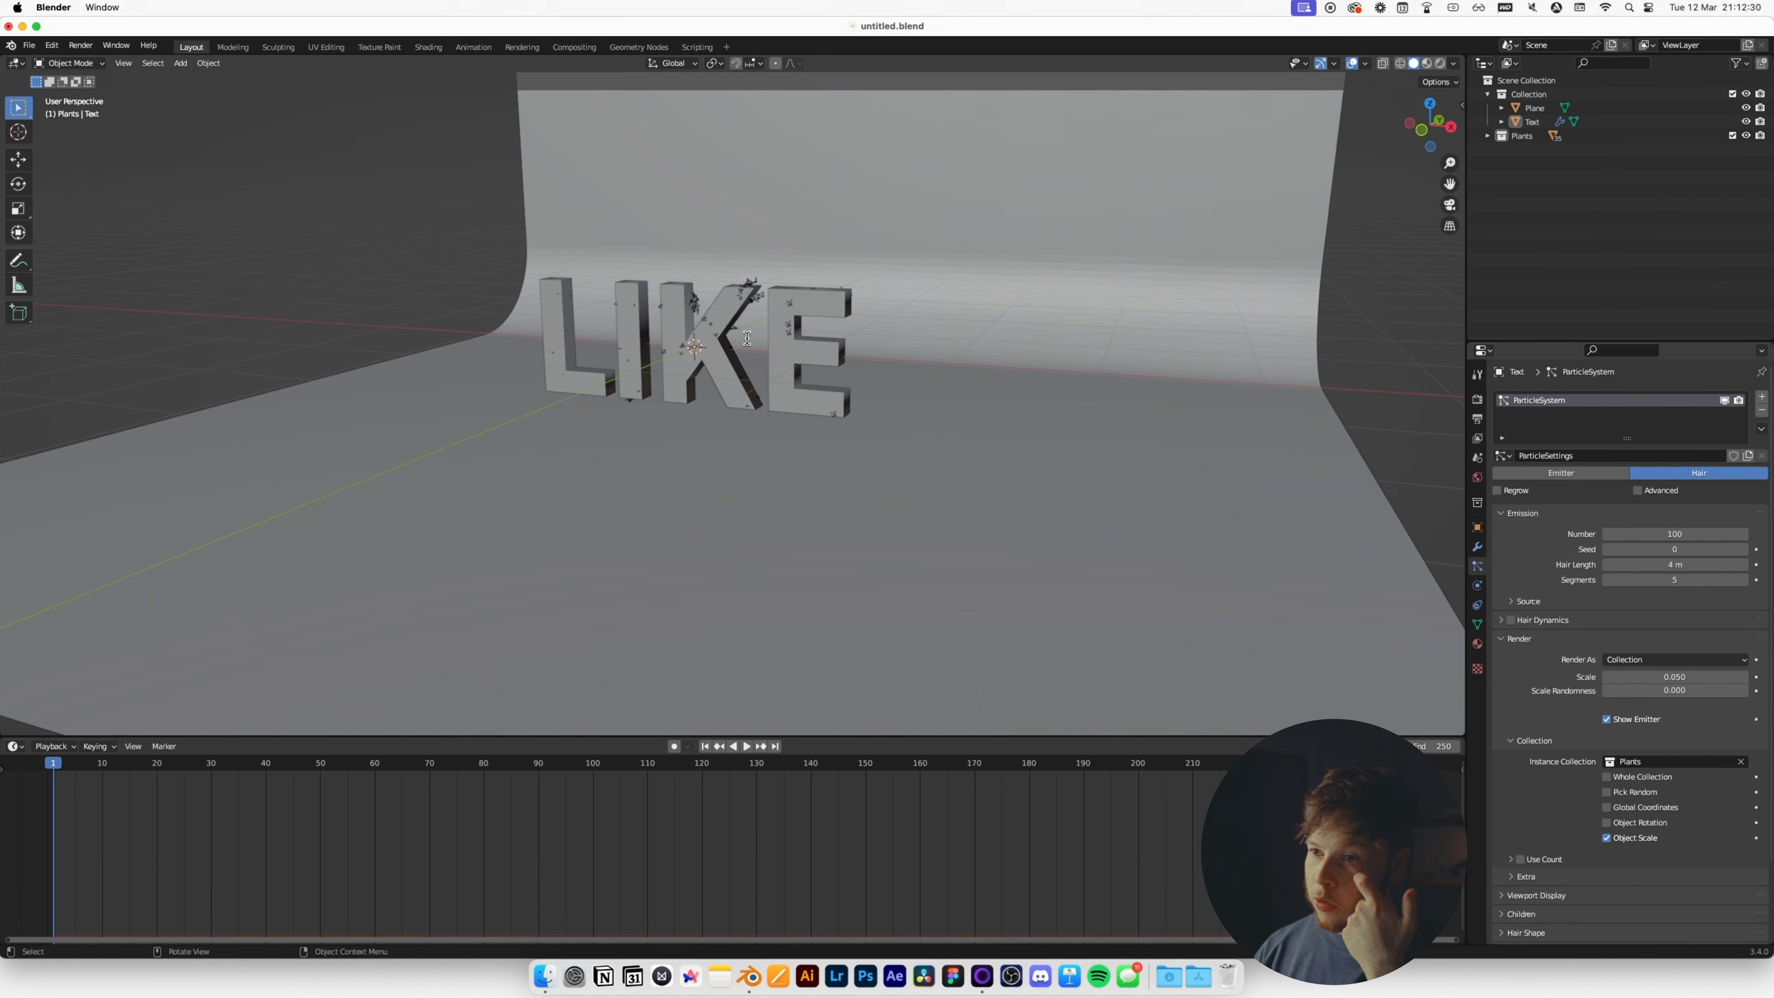
Toggle Whole Collection on and off as a trial, and enable Object Rotation for the plant instances on the LIKE letters.
scroll(723, 363, "up", 10)
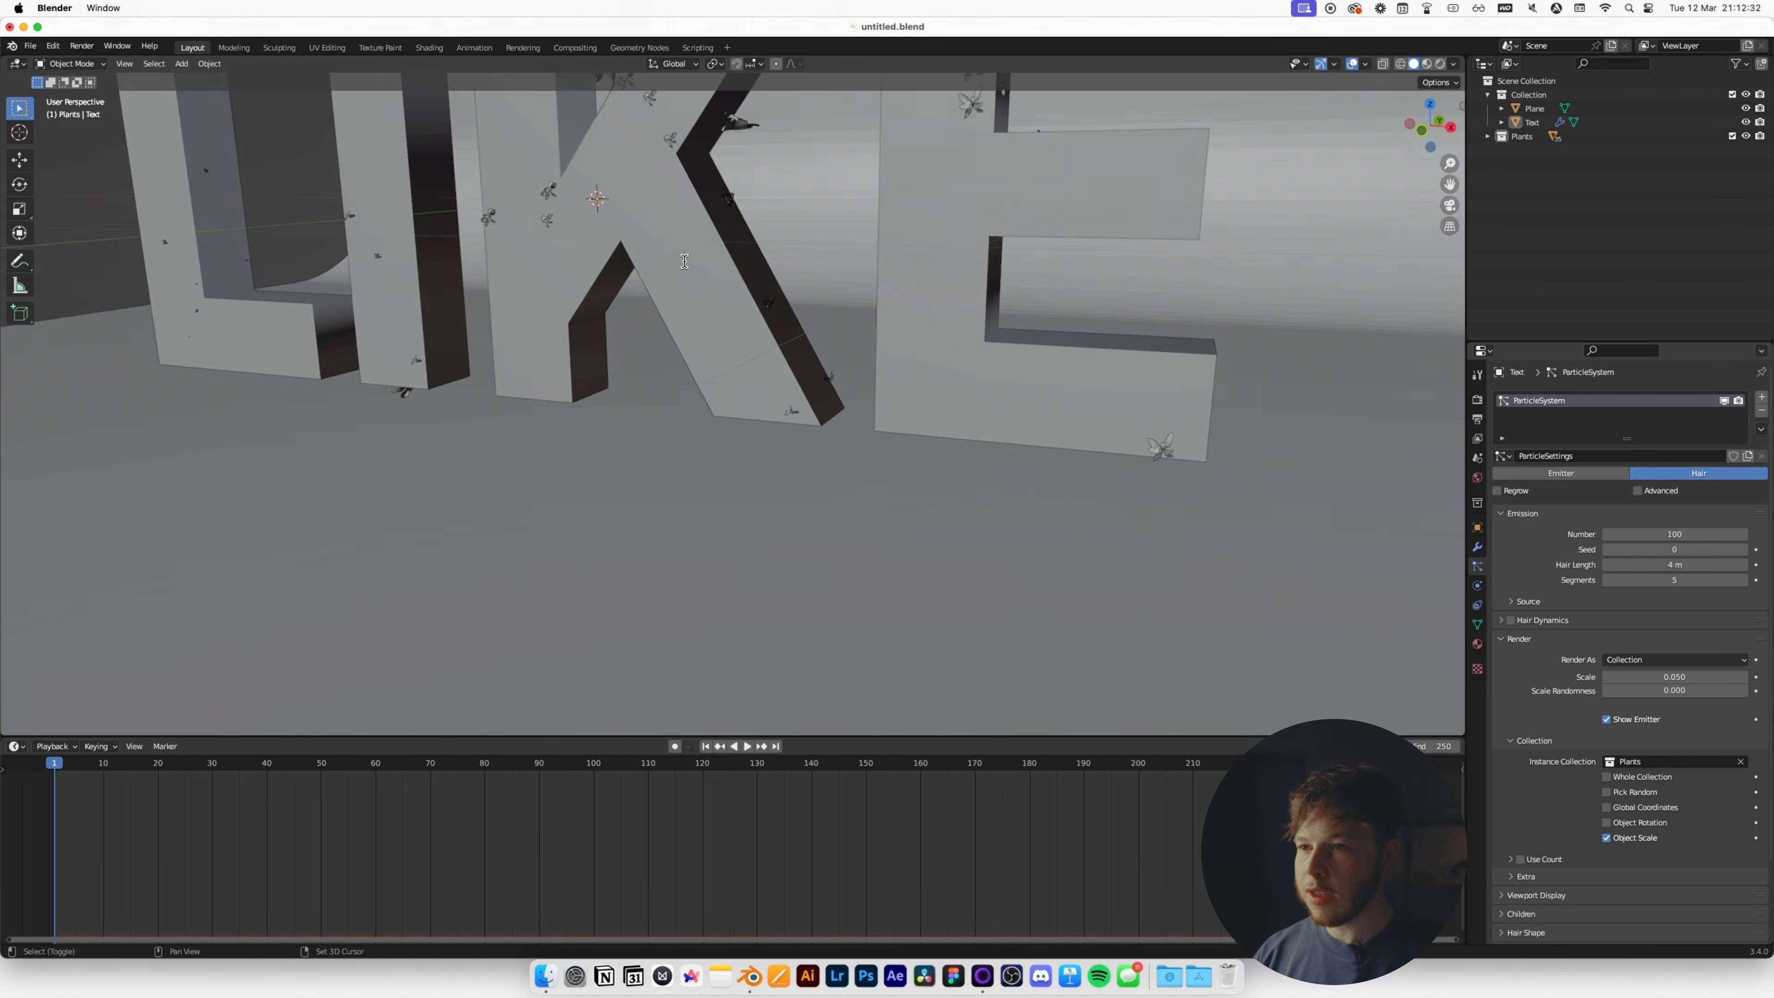
middle_click_drag(1165, 356, 1072, 399)
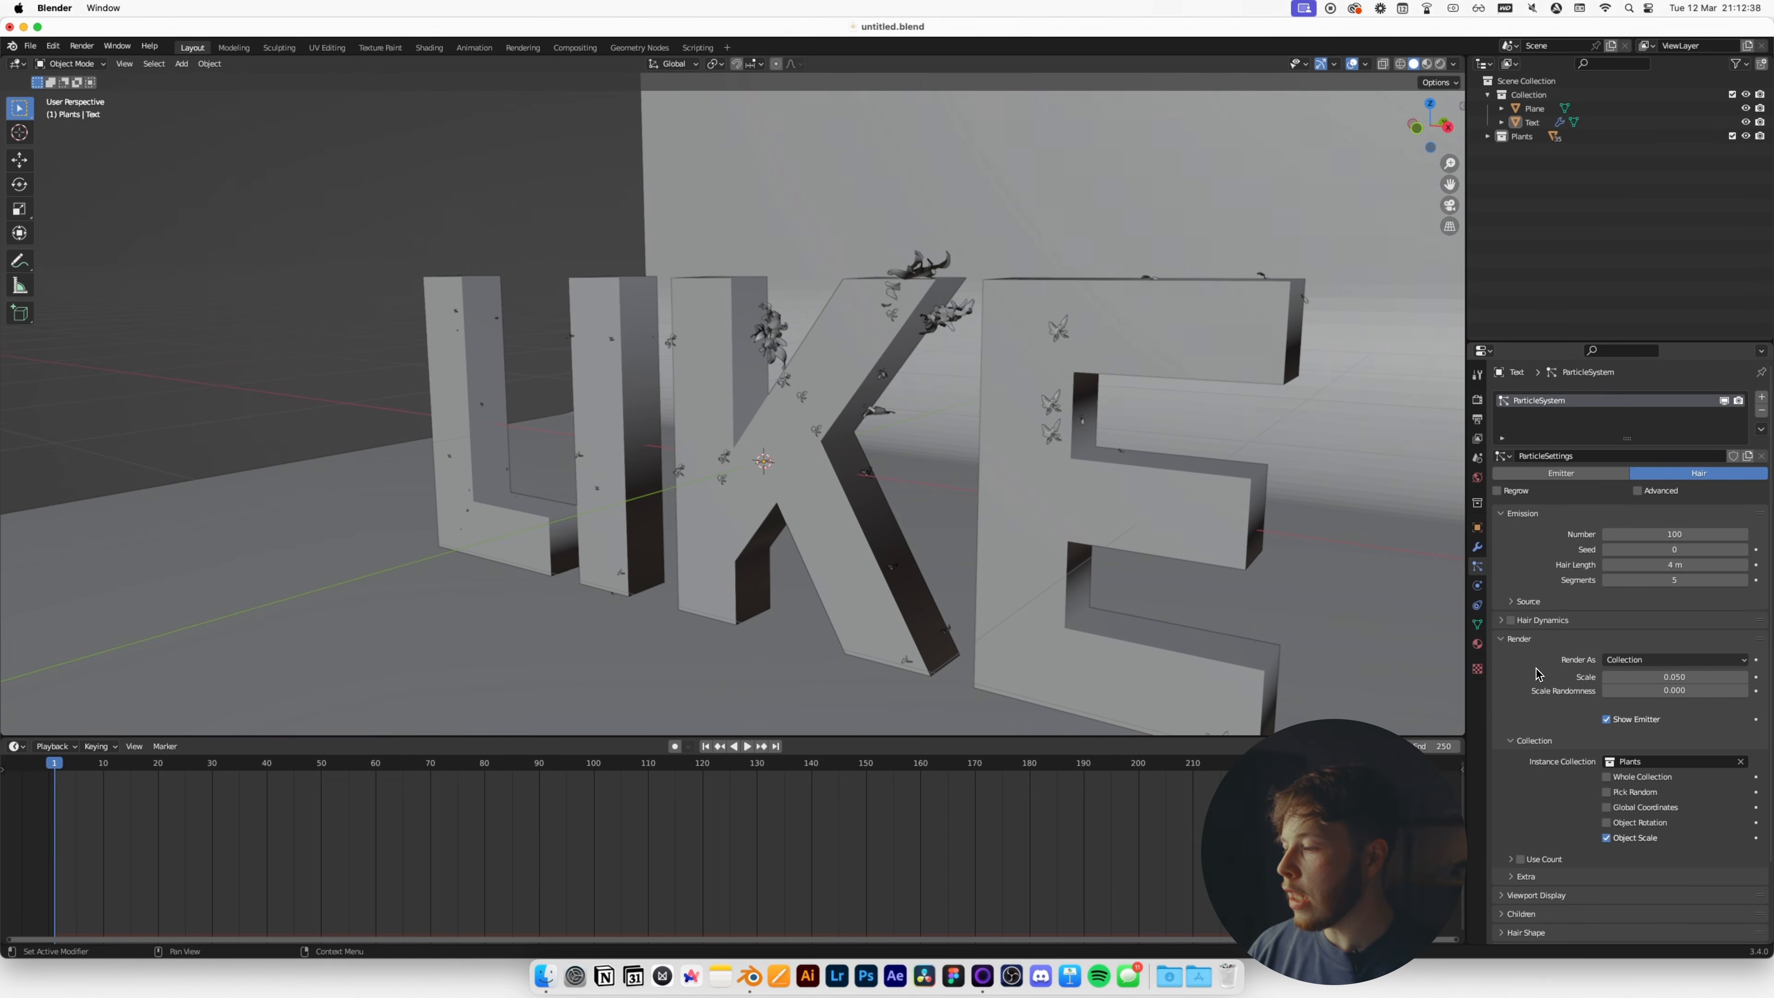
left_click(1606, 778)
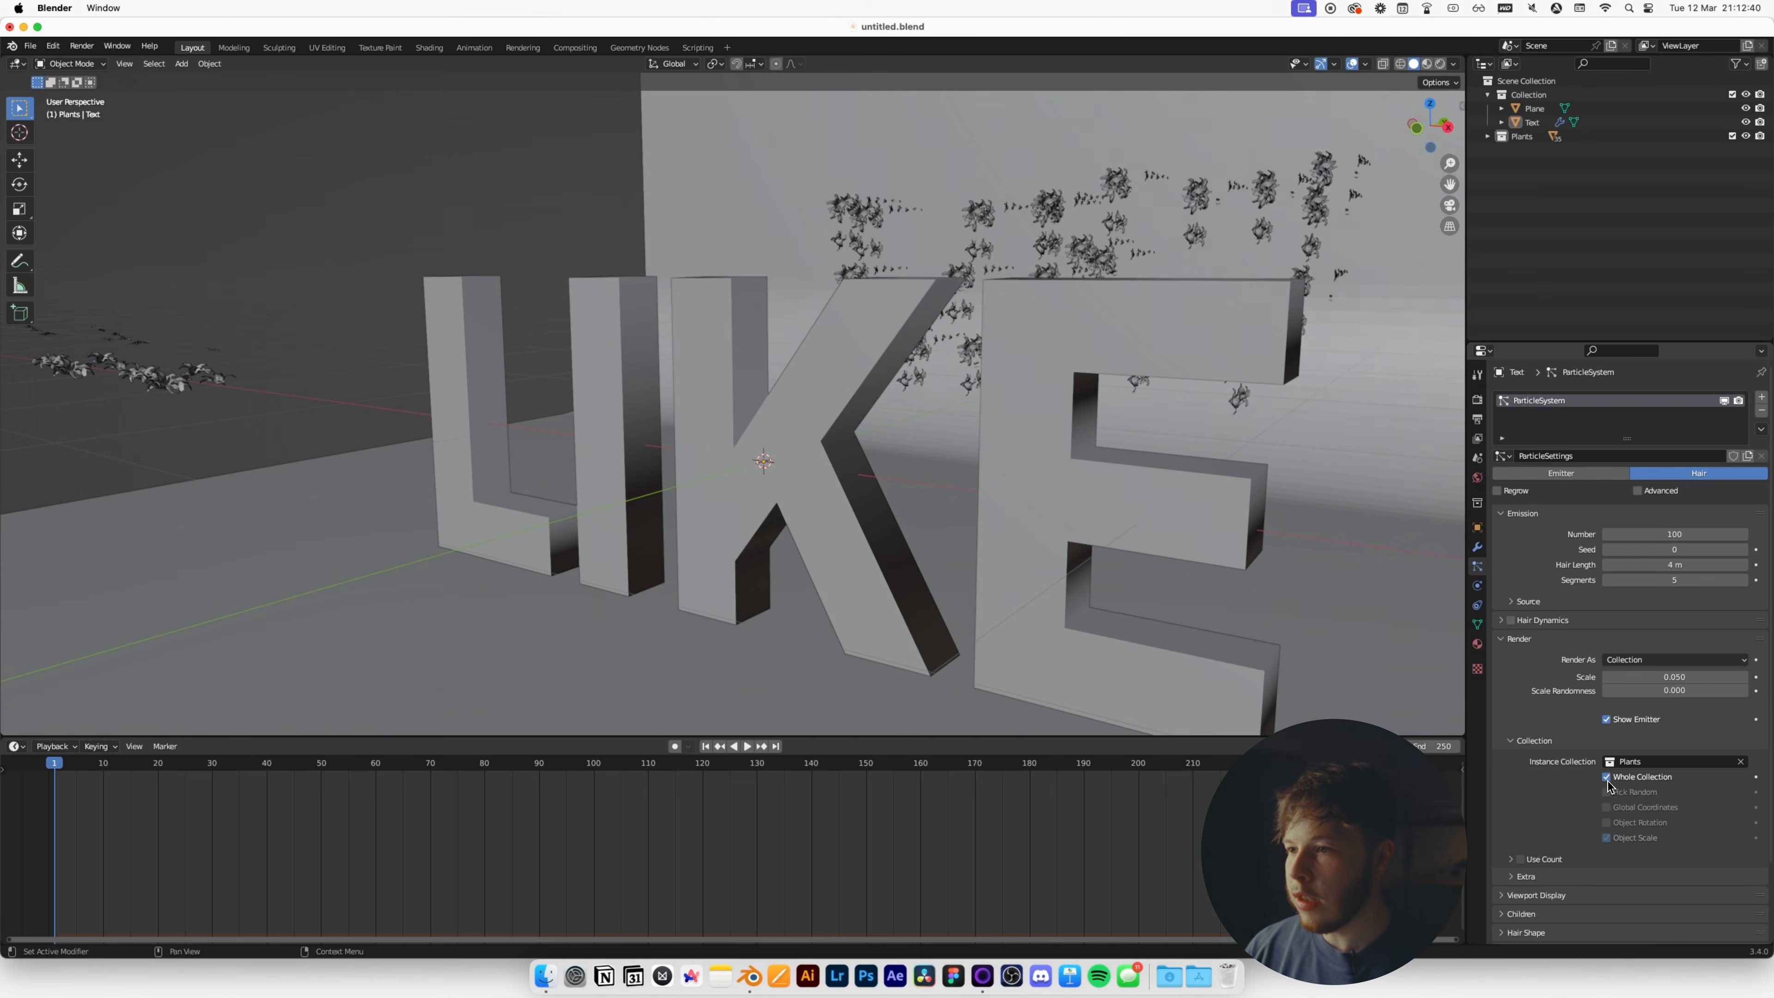
left_click(1606, 780)
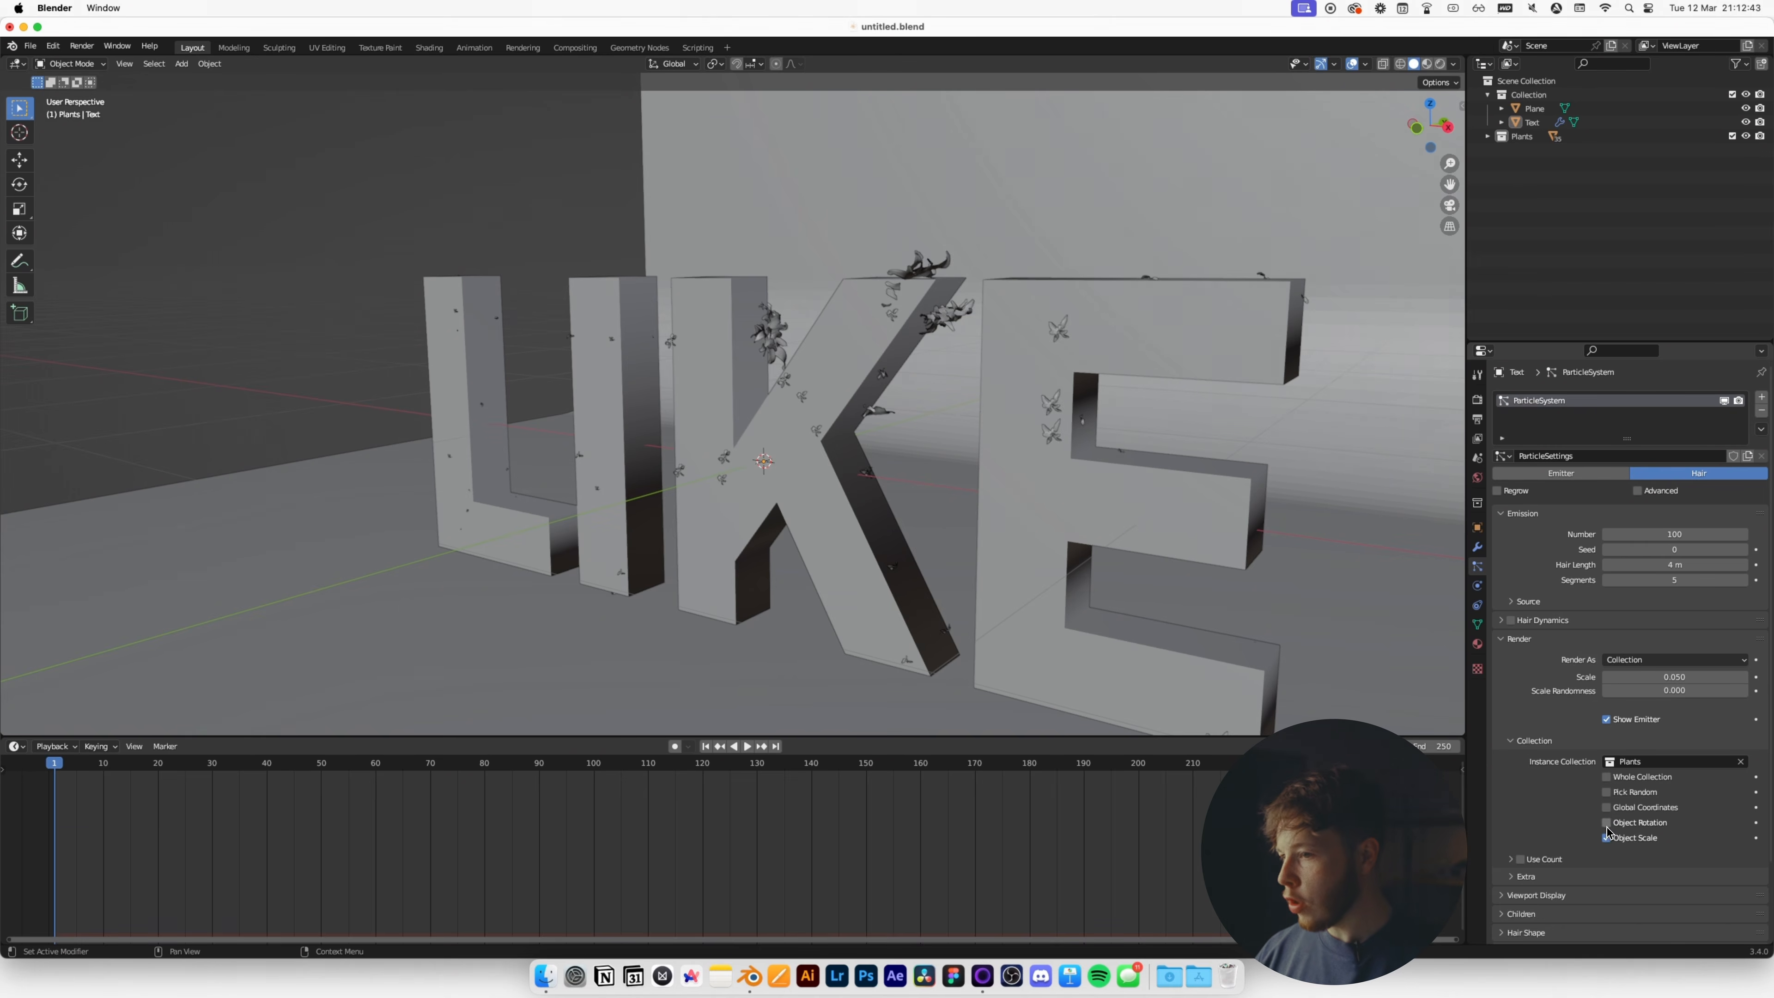
left_click(1606, 822)
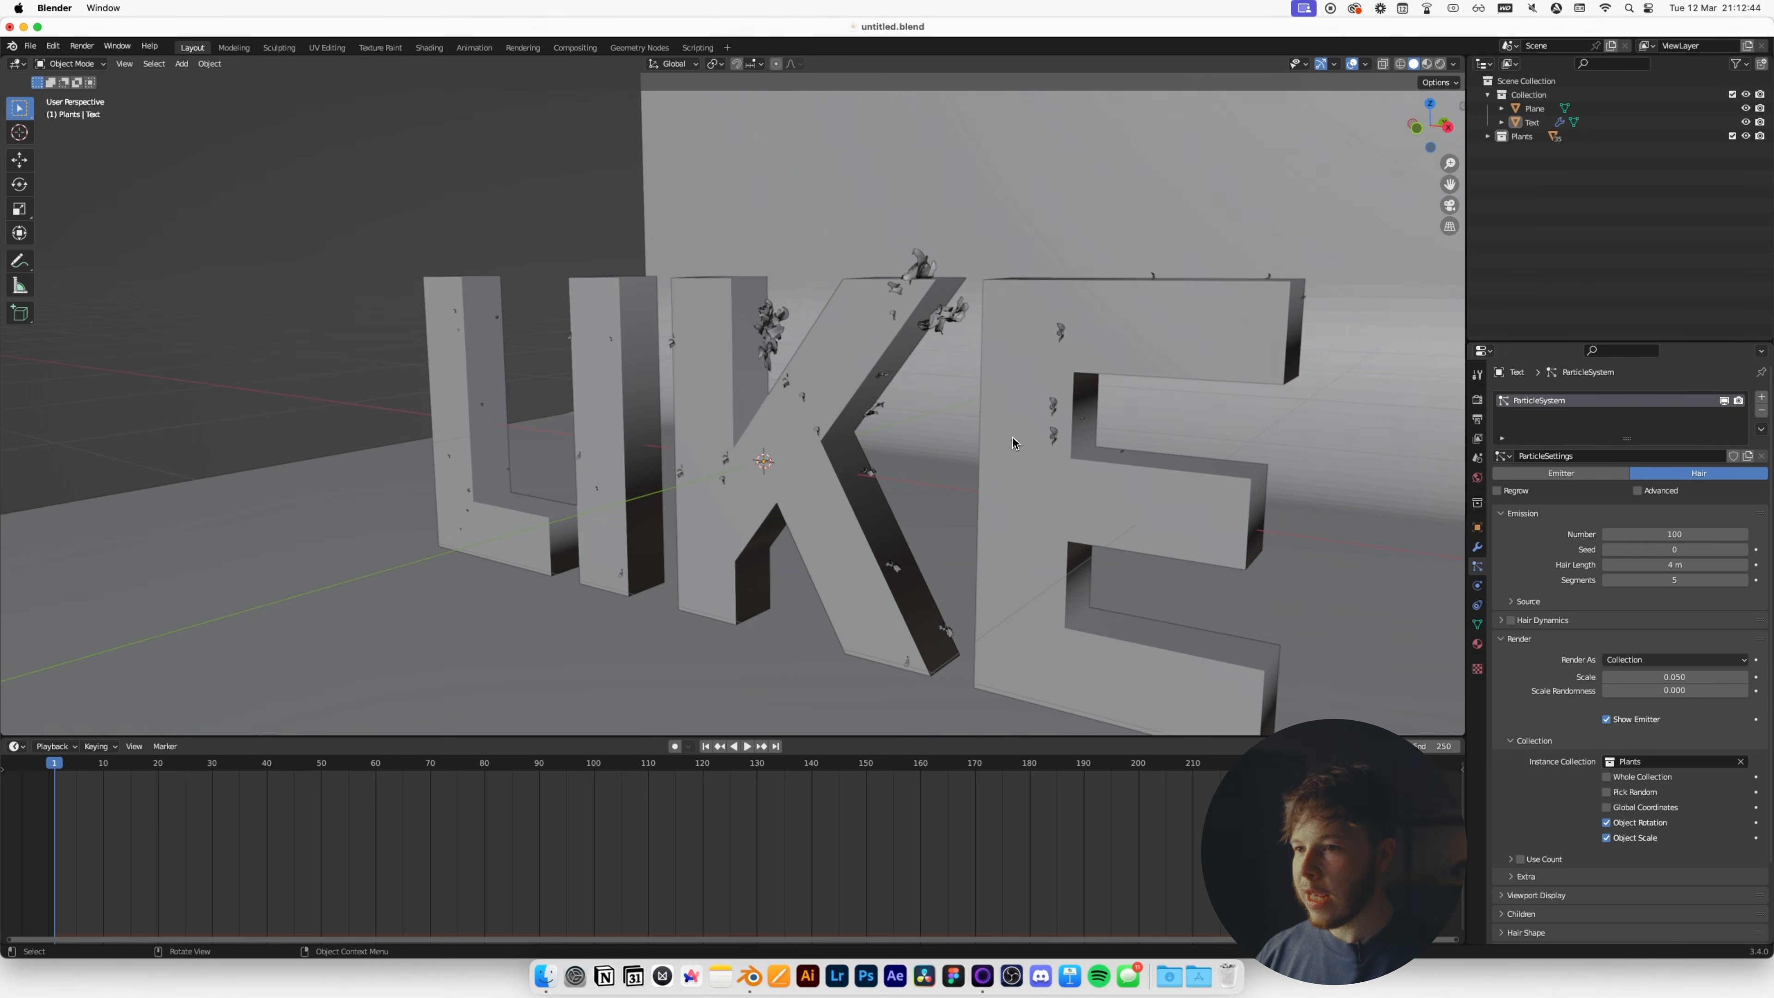
scroll(1012, 436, "up", 10)
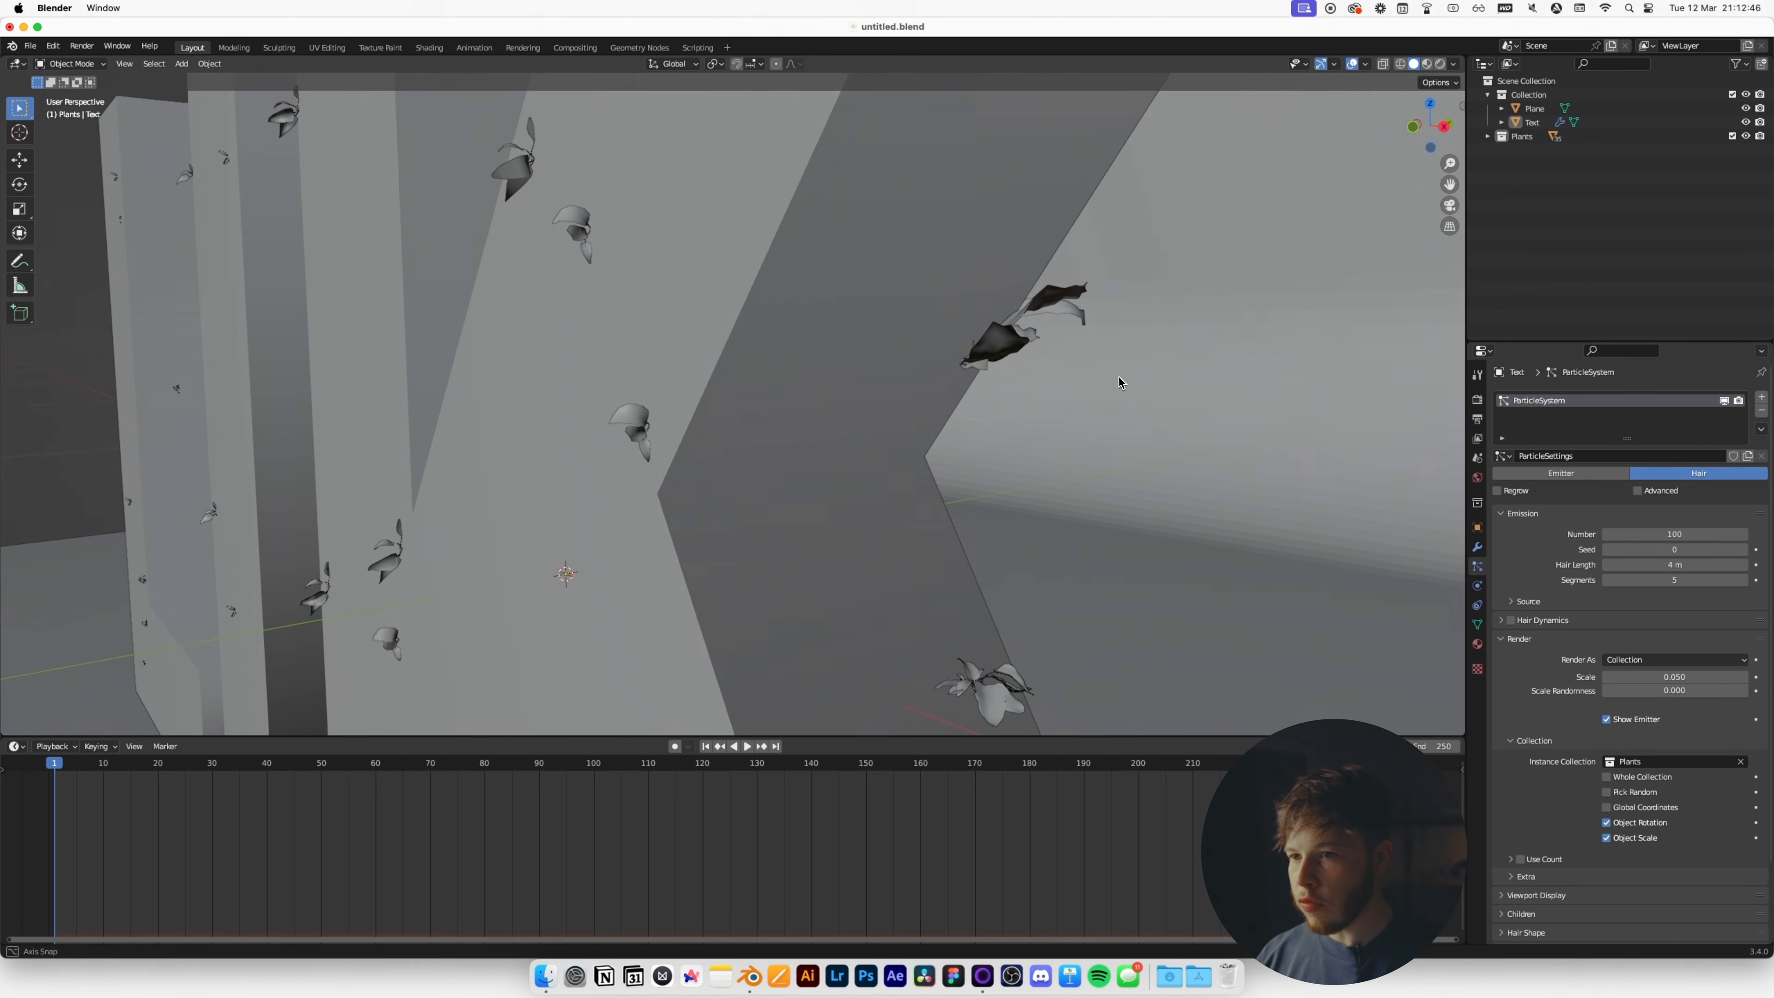
scroll(1116, 376, "down", 8)
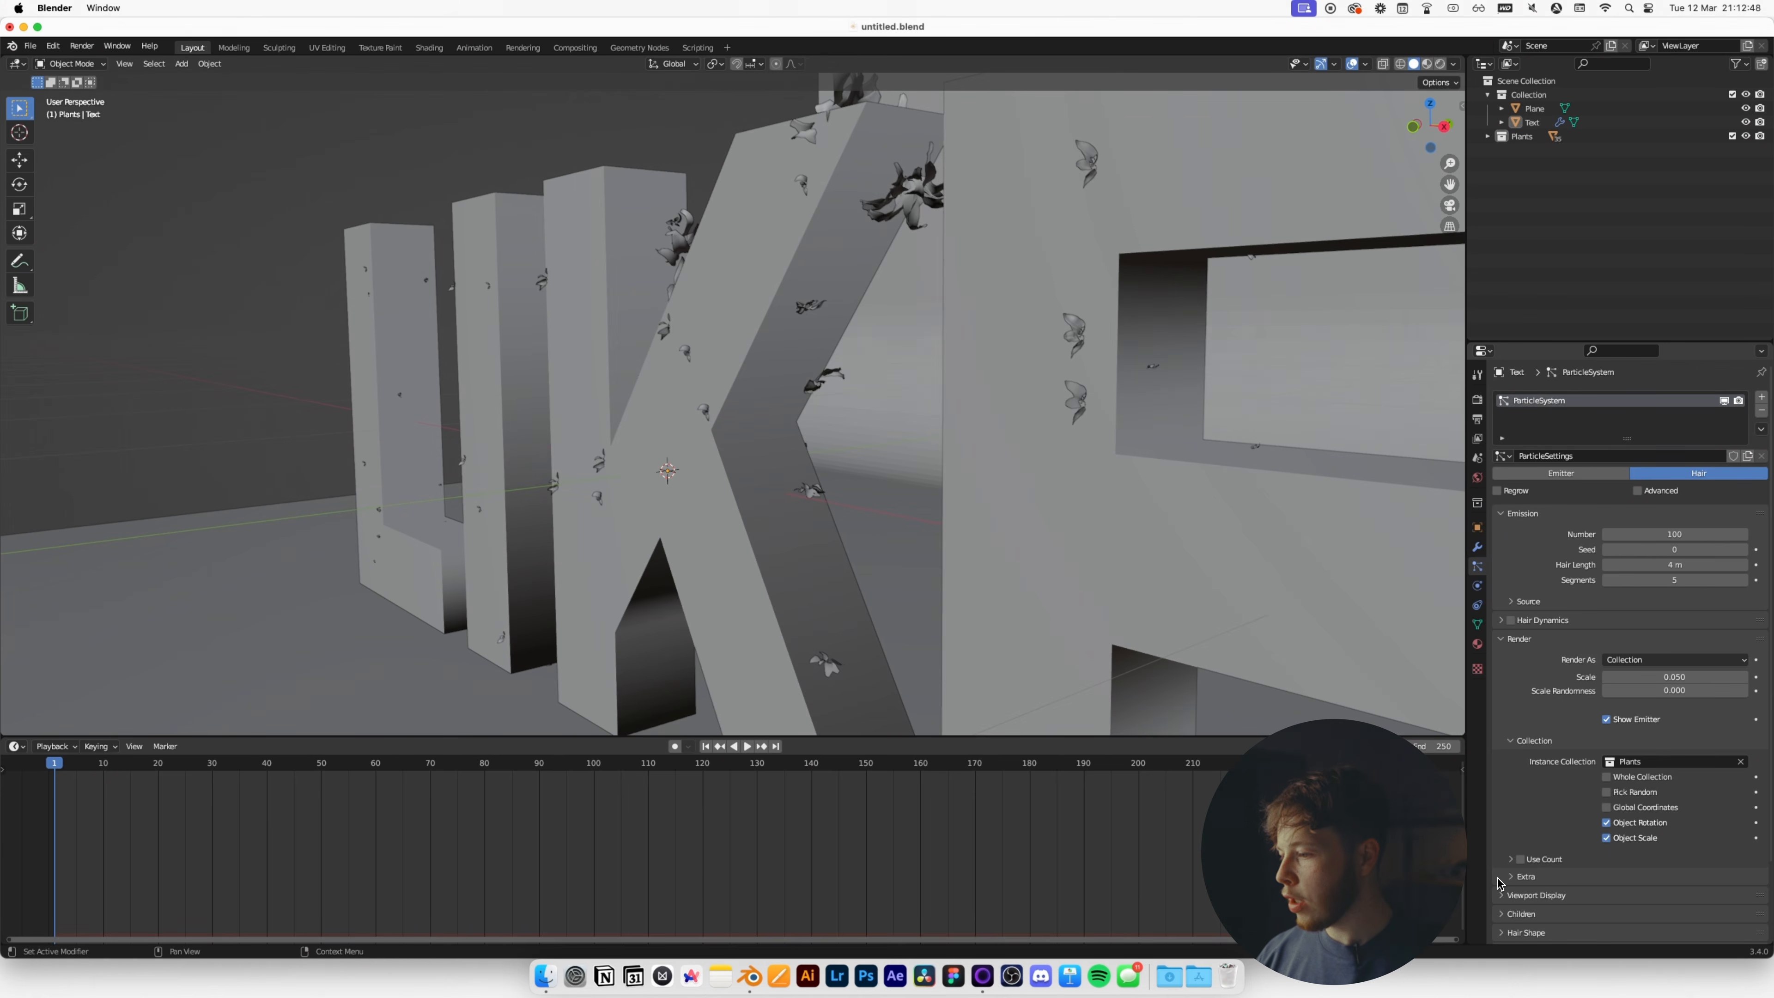
Expand the particle system's Extra render options and Viewport Display settings to look through them.
scroll(1519, 857, "down", 1)
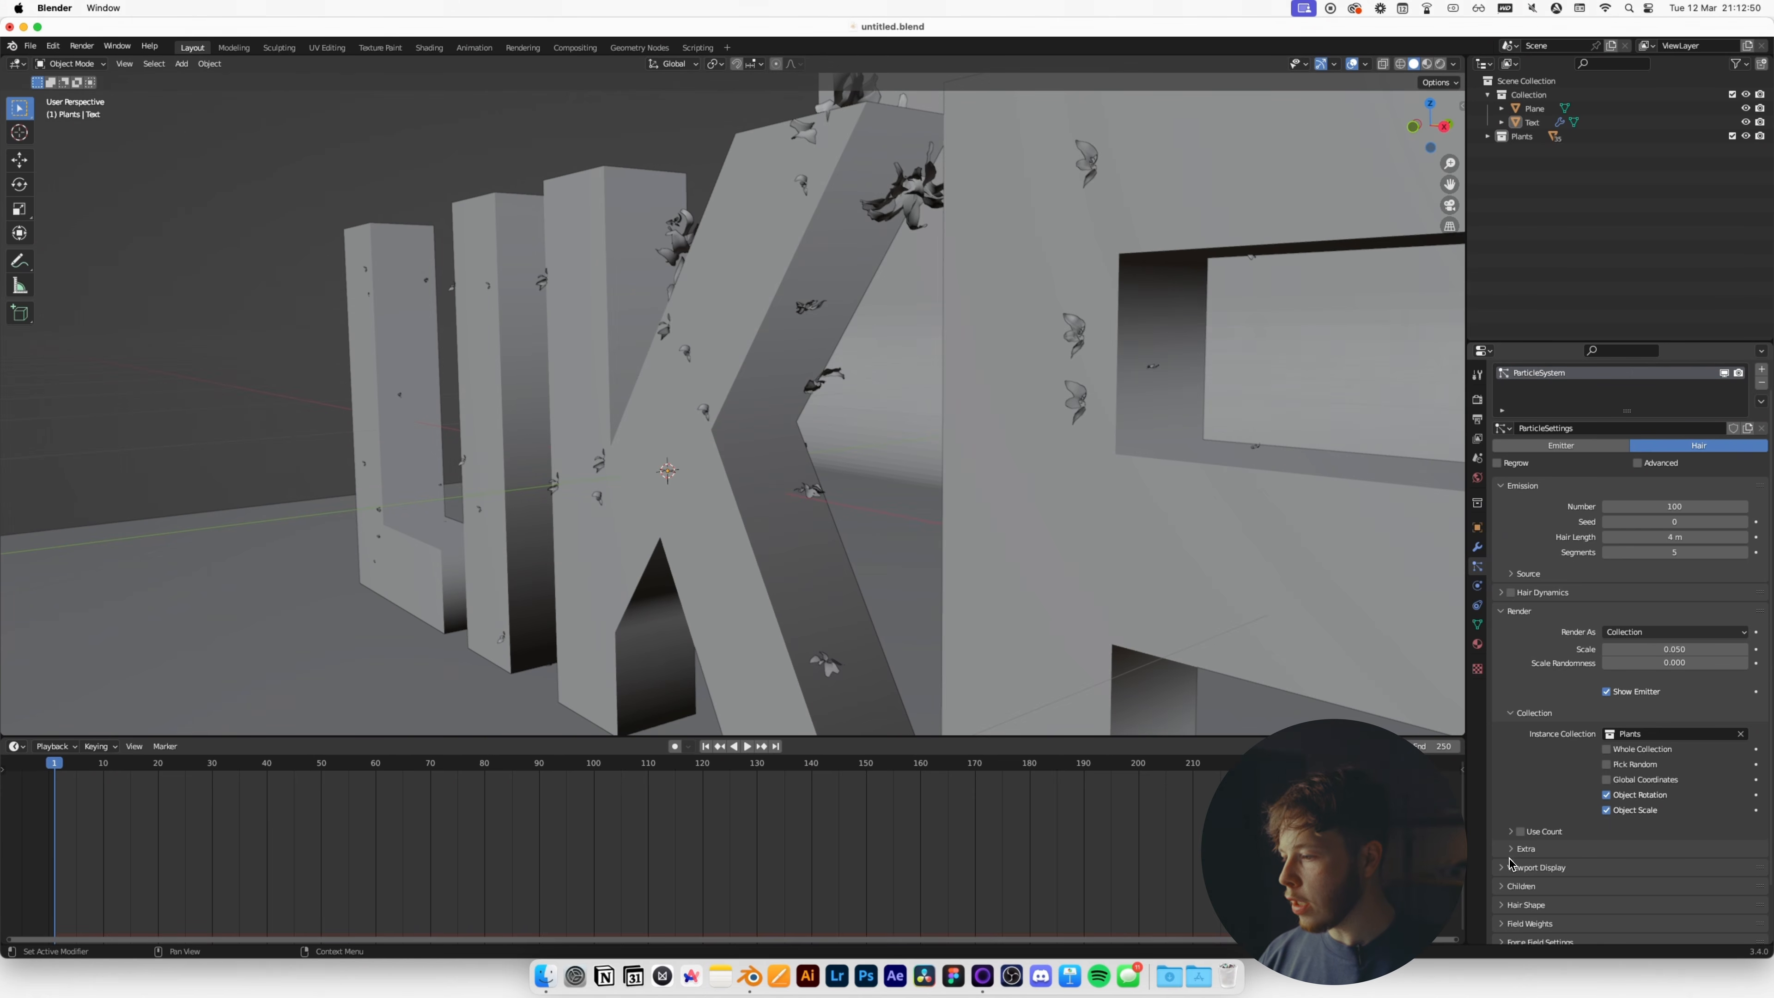
left_click(1509, 855)
scroll(1512, 862, "down", 1)
scroll(1513, 863, "down", 1)
left_click(1503, 871)
scroll(1507, 867, "down", 3)
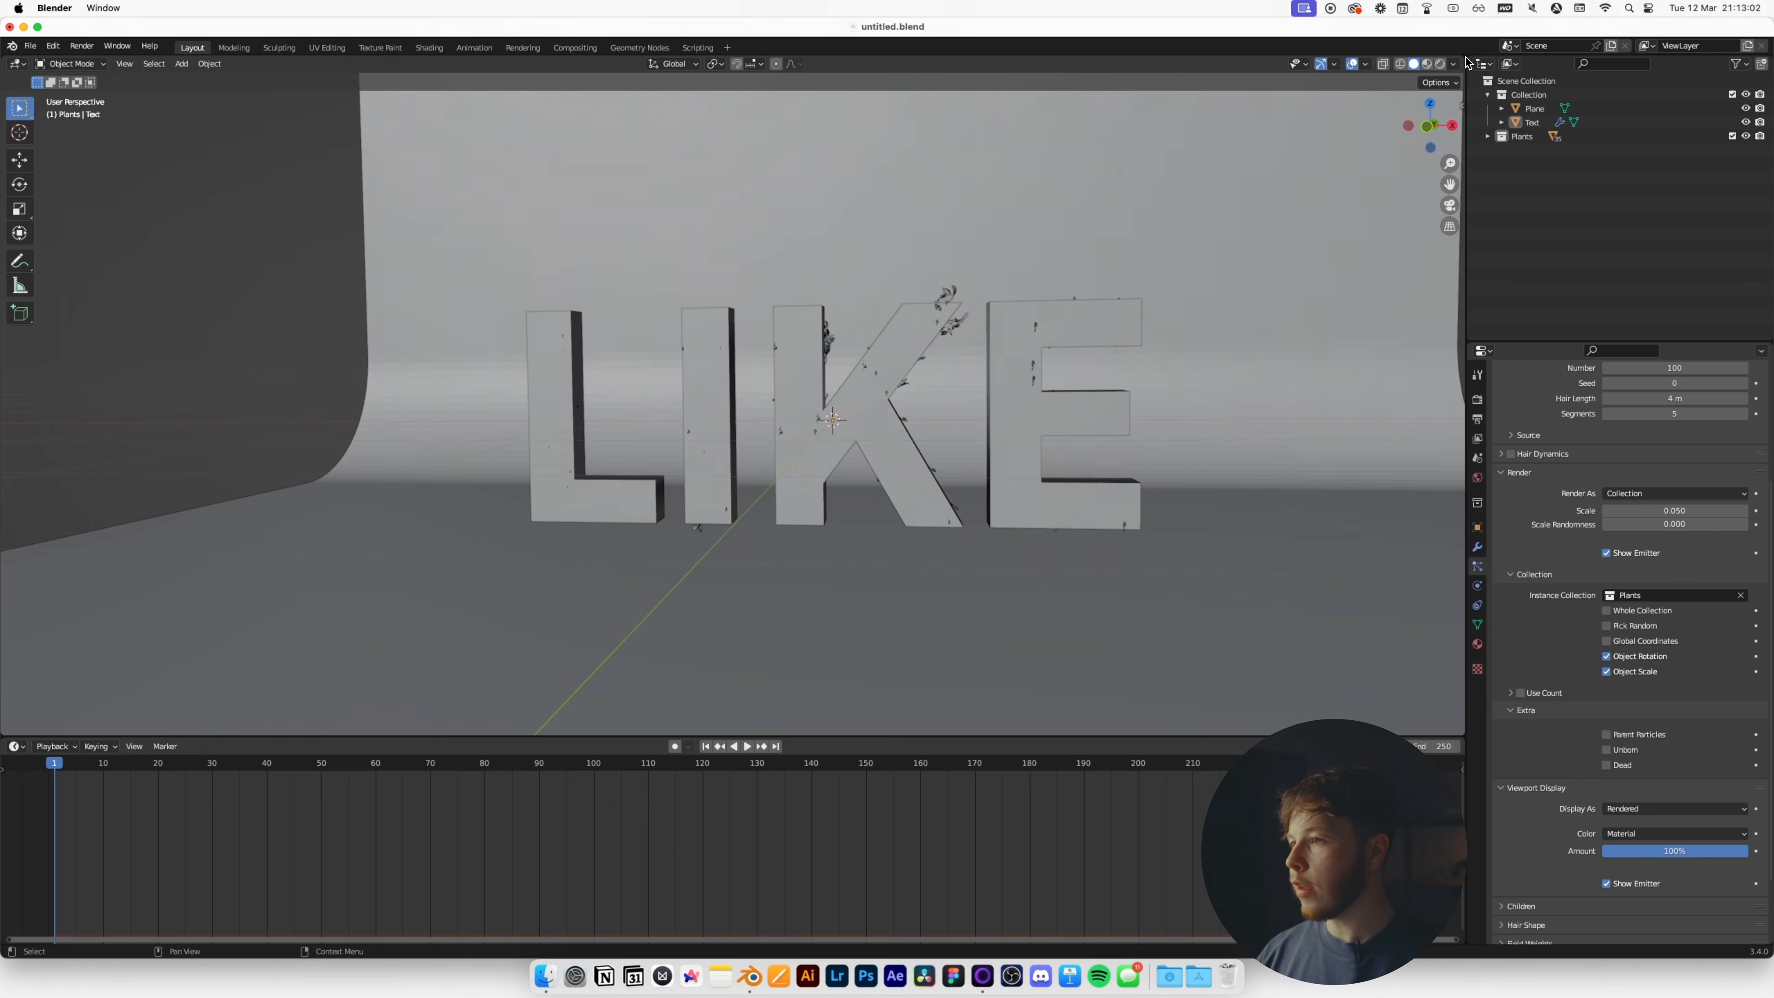
Split the 3D viewport into two side-by-side views, with one showing the LIKE letters up close at an angle.
left_click_drag(1464, 55, 746, 291)
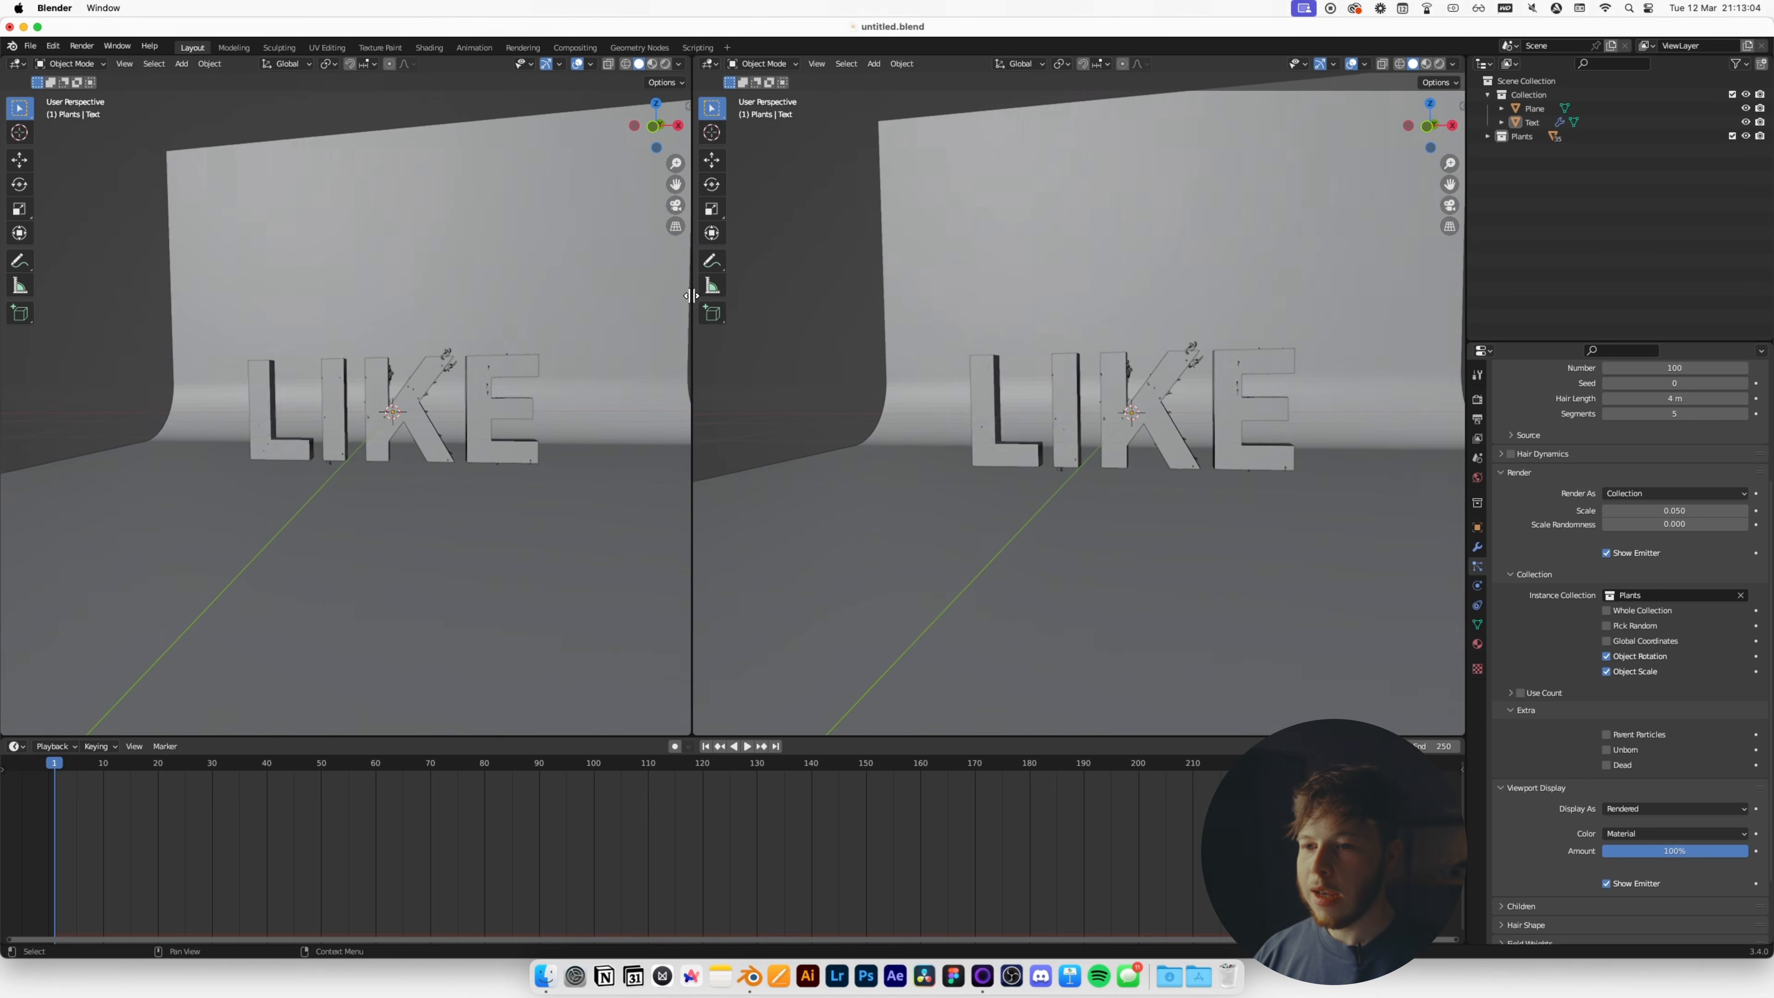
scroll(498, 363, "up", 5)
middle_click_drag(499, 363, 558, 341)
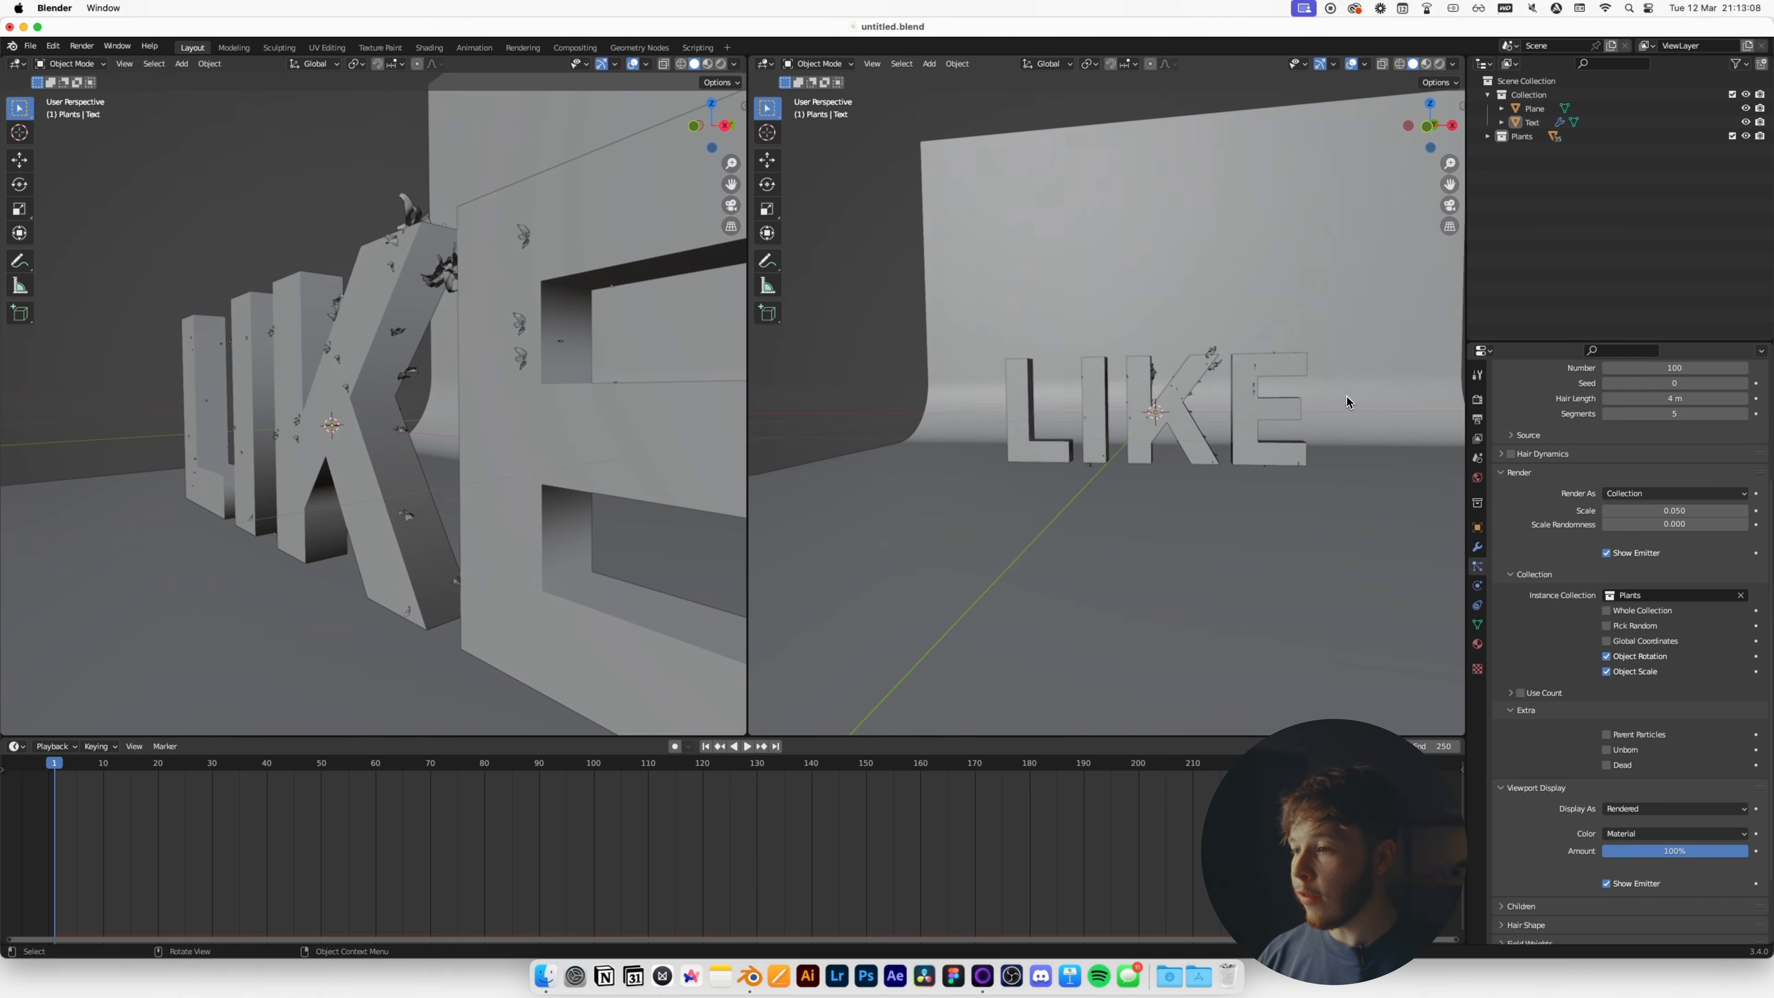
Scale up the distant row of small plants in the Plants collection.
scroll(1348, 402, "up", 10)
scroll(1193, 480, "up", 4)
scroll(985, 408, "up", 4)
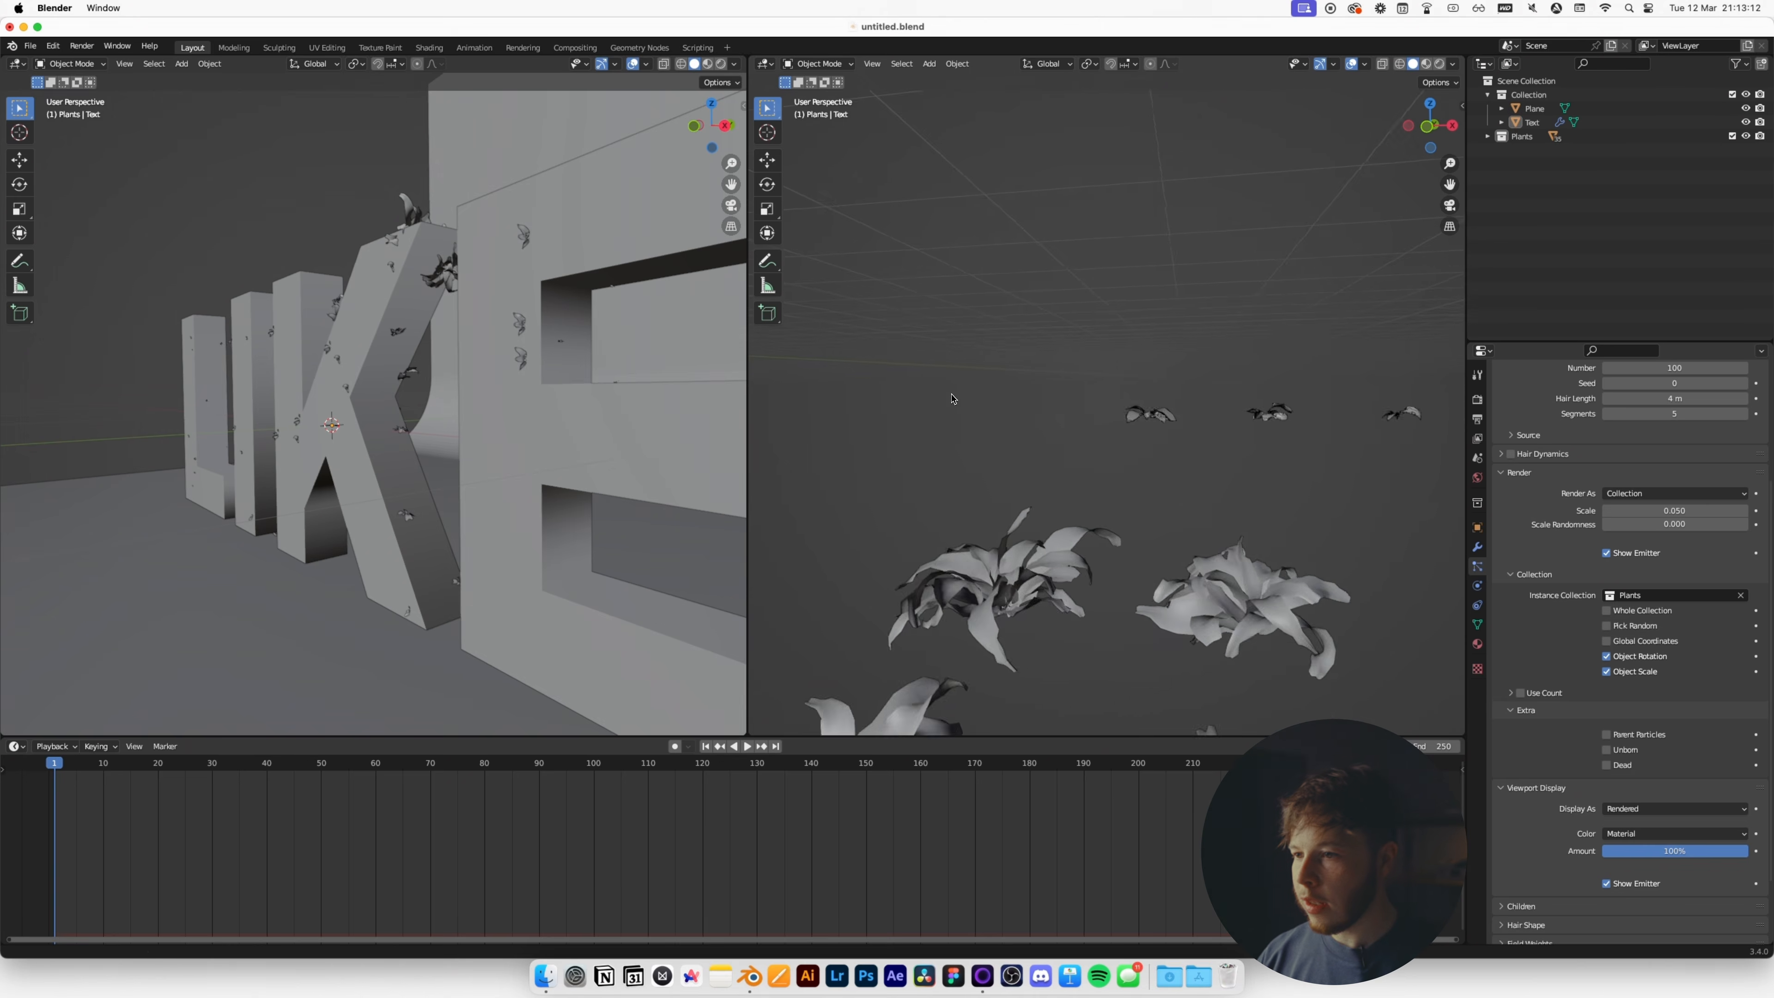
left_click_drag(1244, 394, 1023, 489)
key("s")
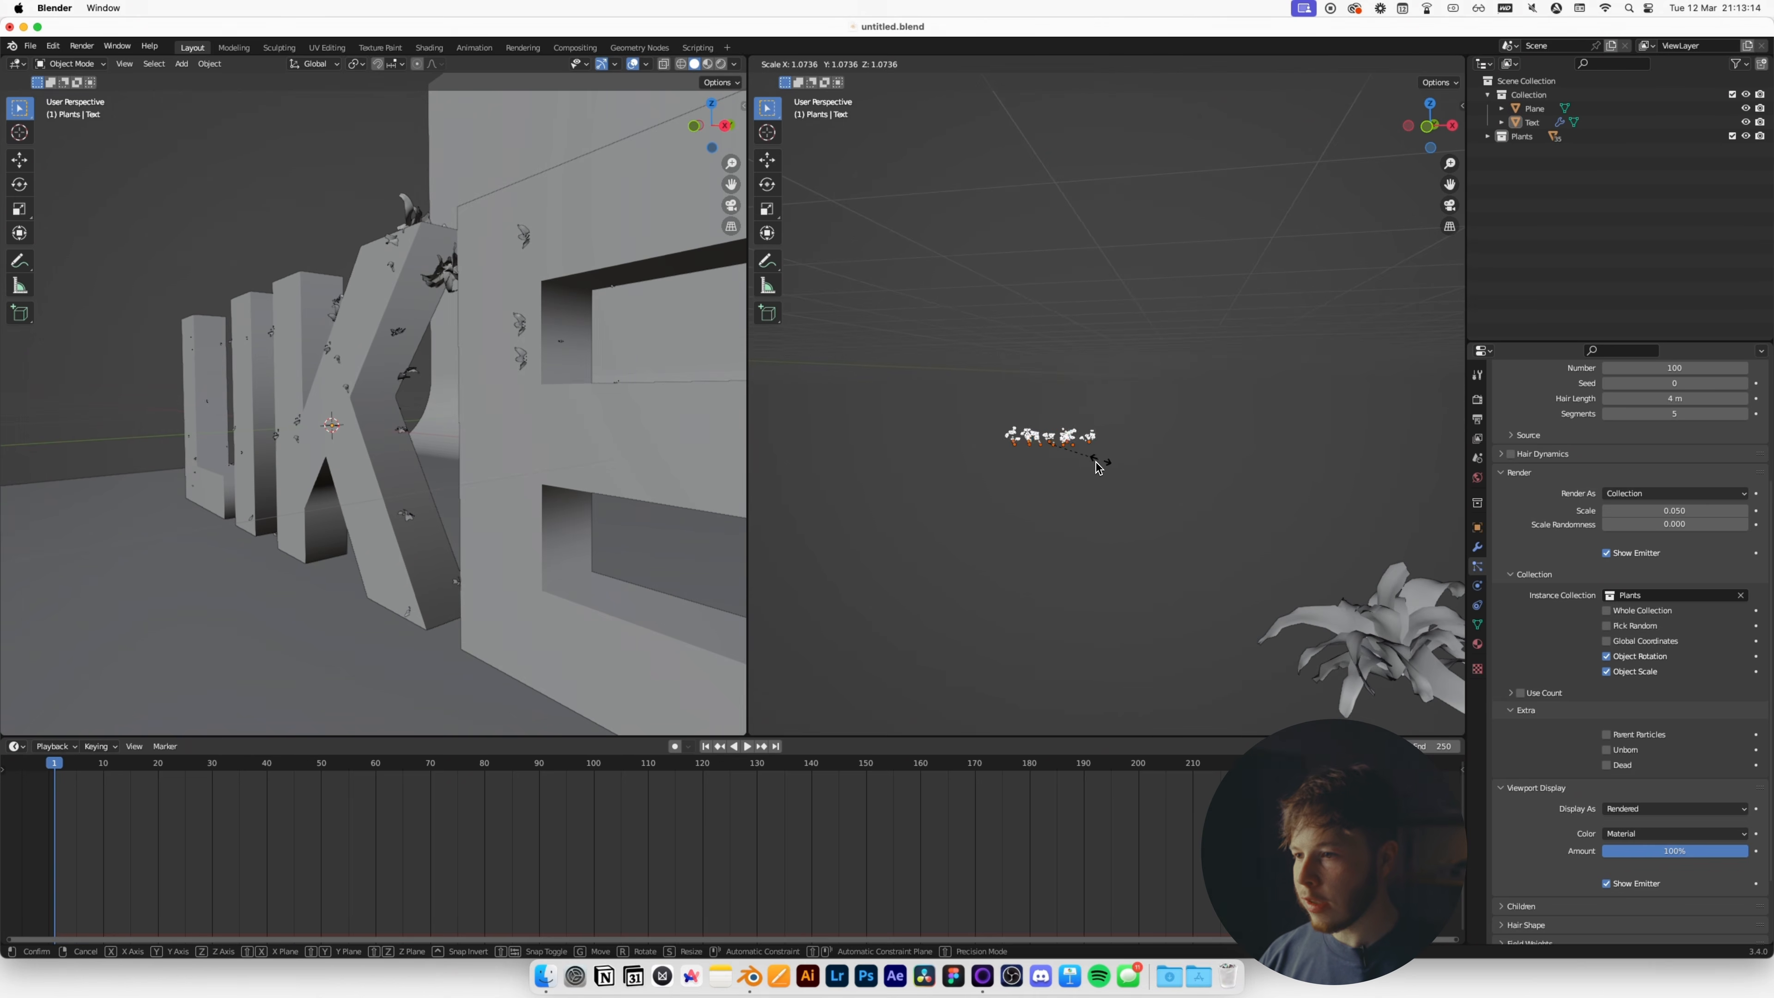
left_click(1291, 453)
Scale a second group of source plants and move it along the X axis.
scroll(1188, 482, "down", 6)
left_click_drag(1400, 452, 1159, 571)
key("s")
left_click(1158, 545)
middle_click_drag(1159, 545, 1158, 428)
key("g")
key("x")
left_click(1151, 428)
key("alt+a")
middle_click_drag(731, 420, 433, 335)
scroll(1539, 615, "down", 3)
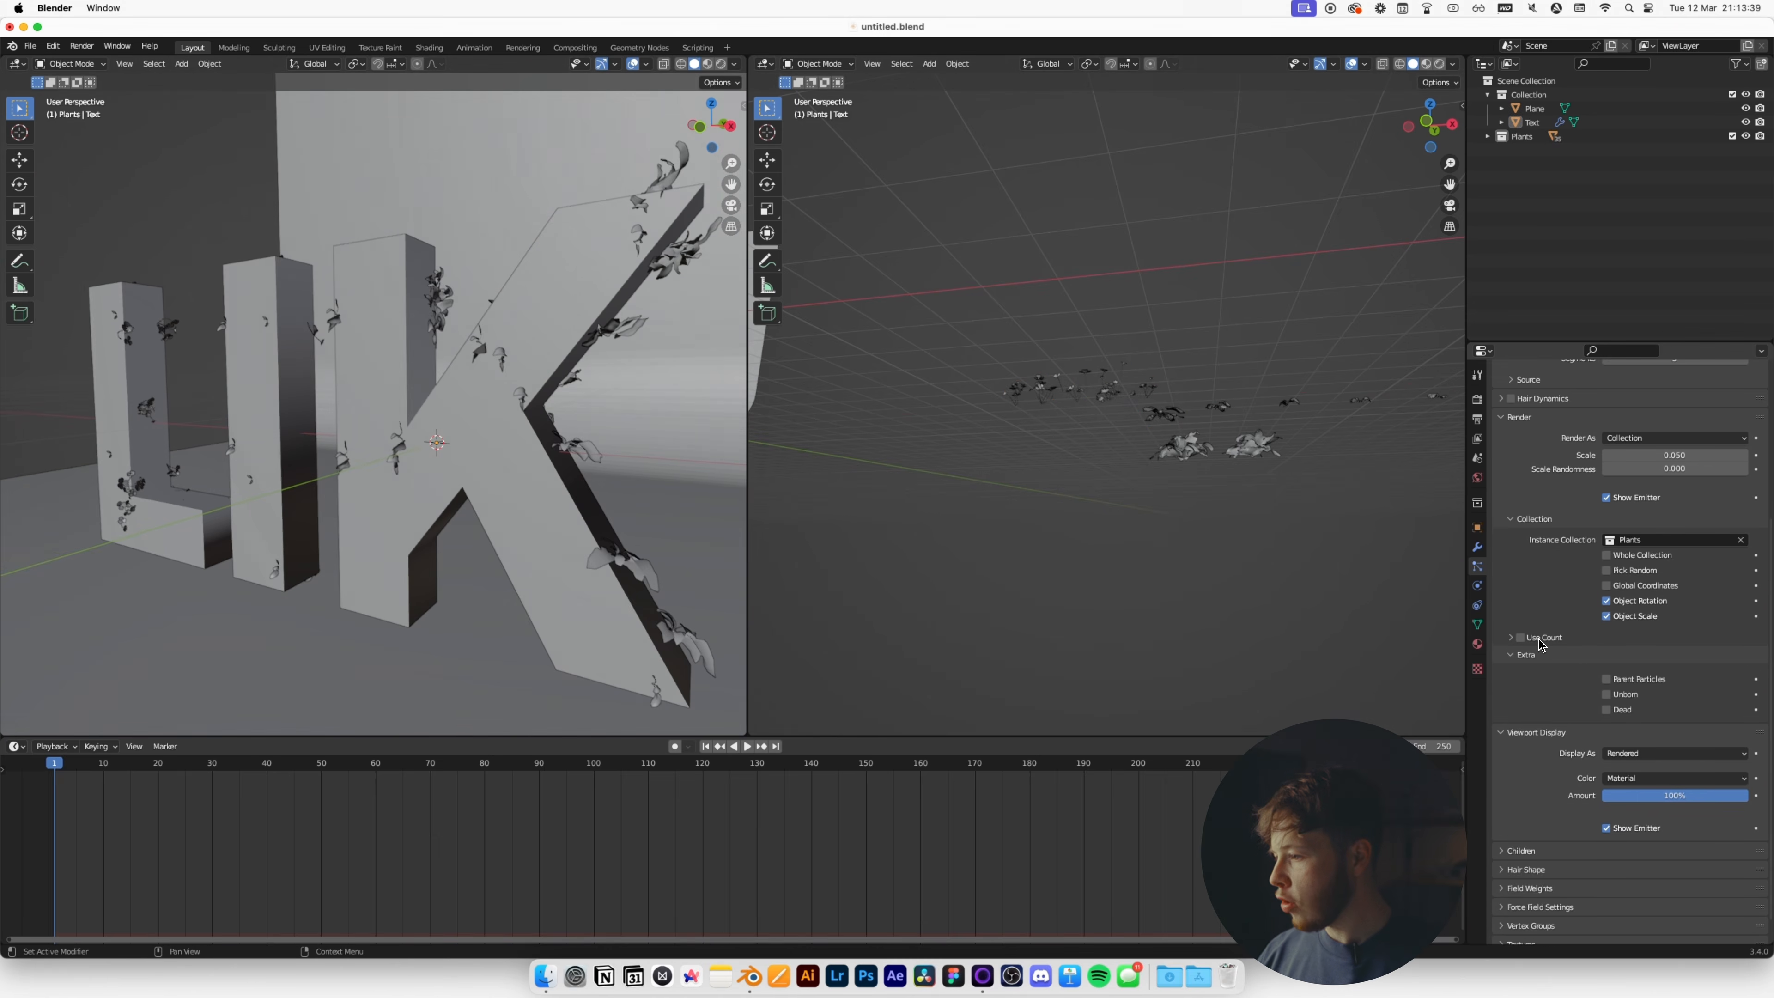
Select all the source plants and rotate them about 51.7° around the view axis to reorient the instances on the letters.
middle_click_drag(1295, 470, 1362, 629)
key("shift+b")
left_click_drag(1388, 664, 874, 395)
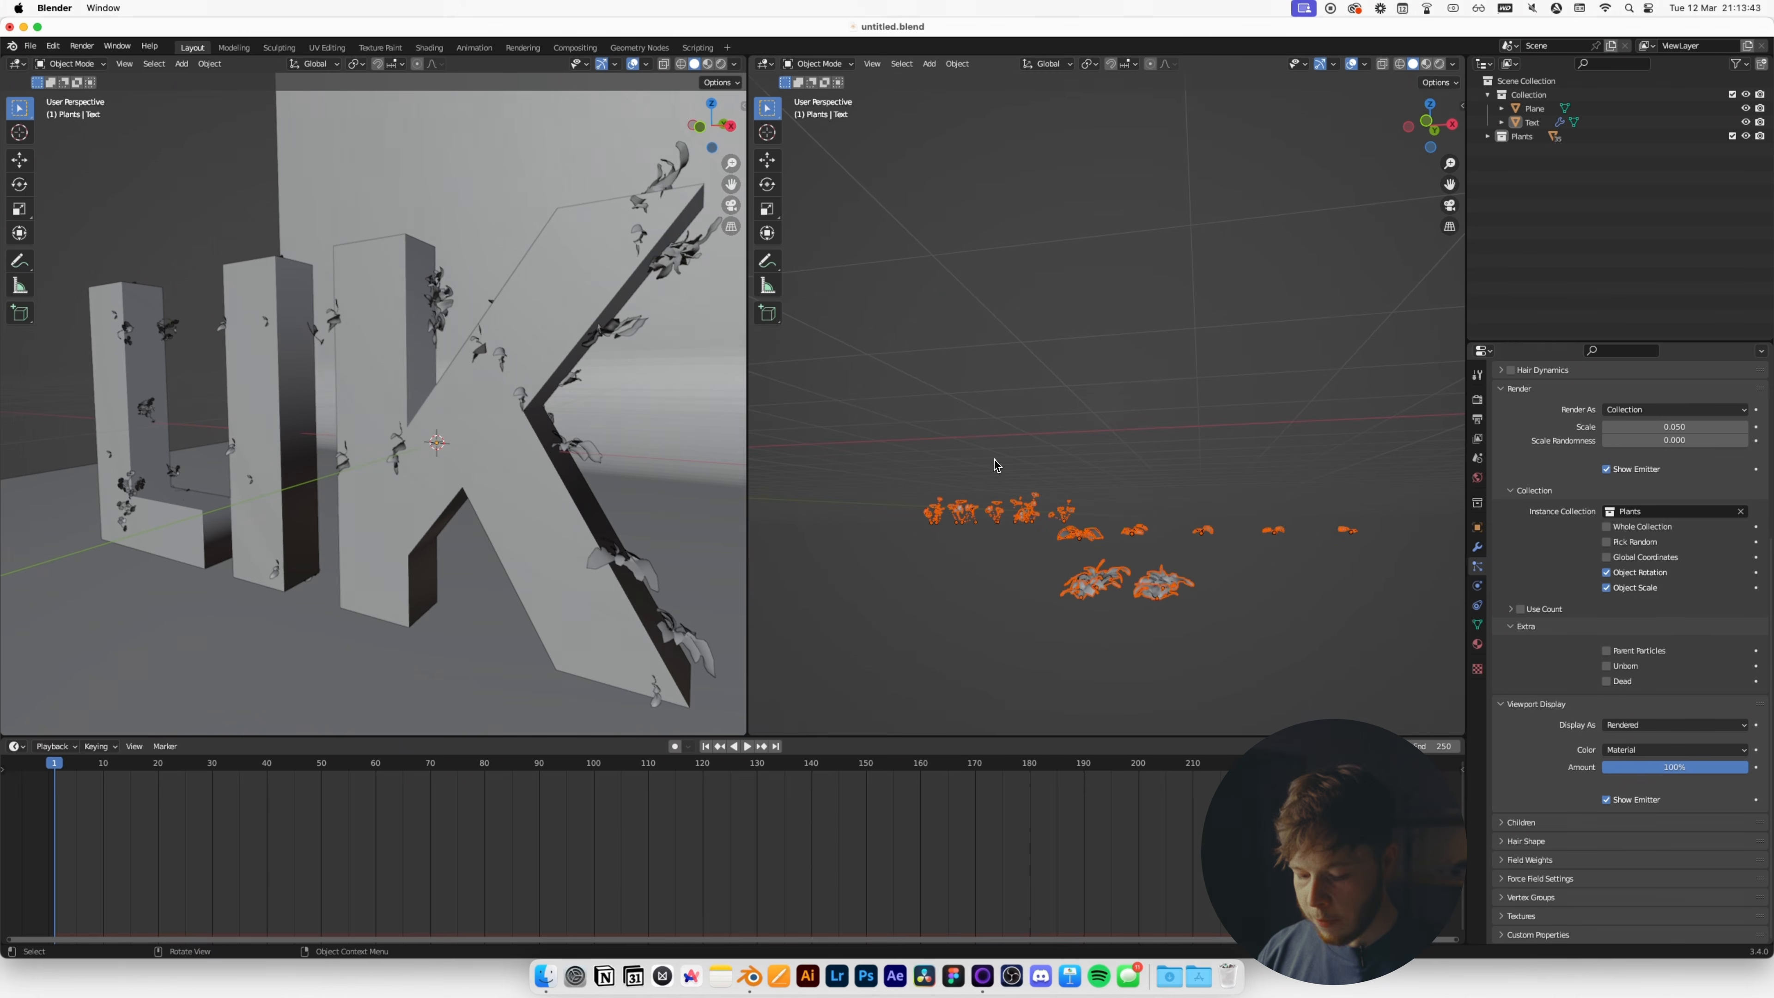
key("r")
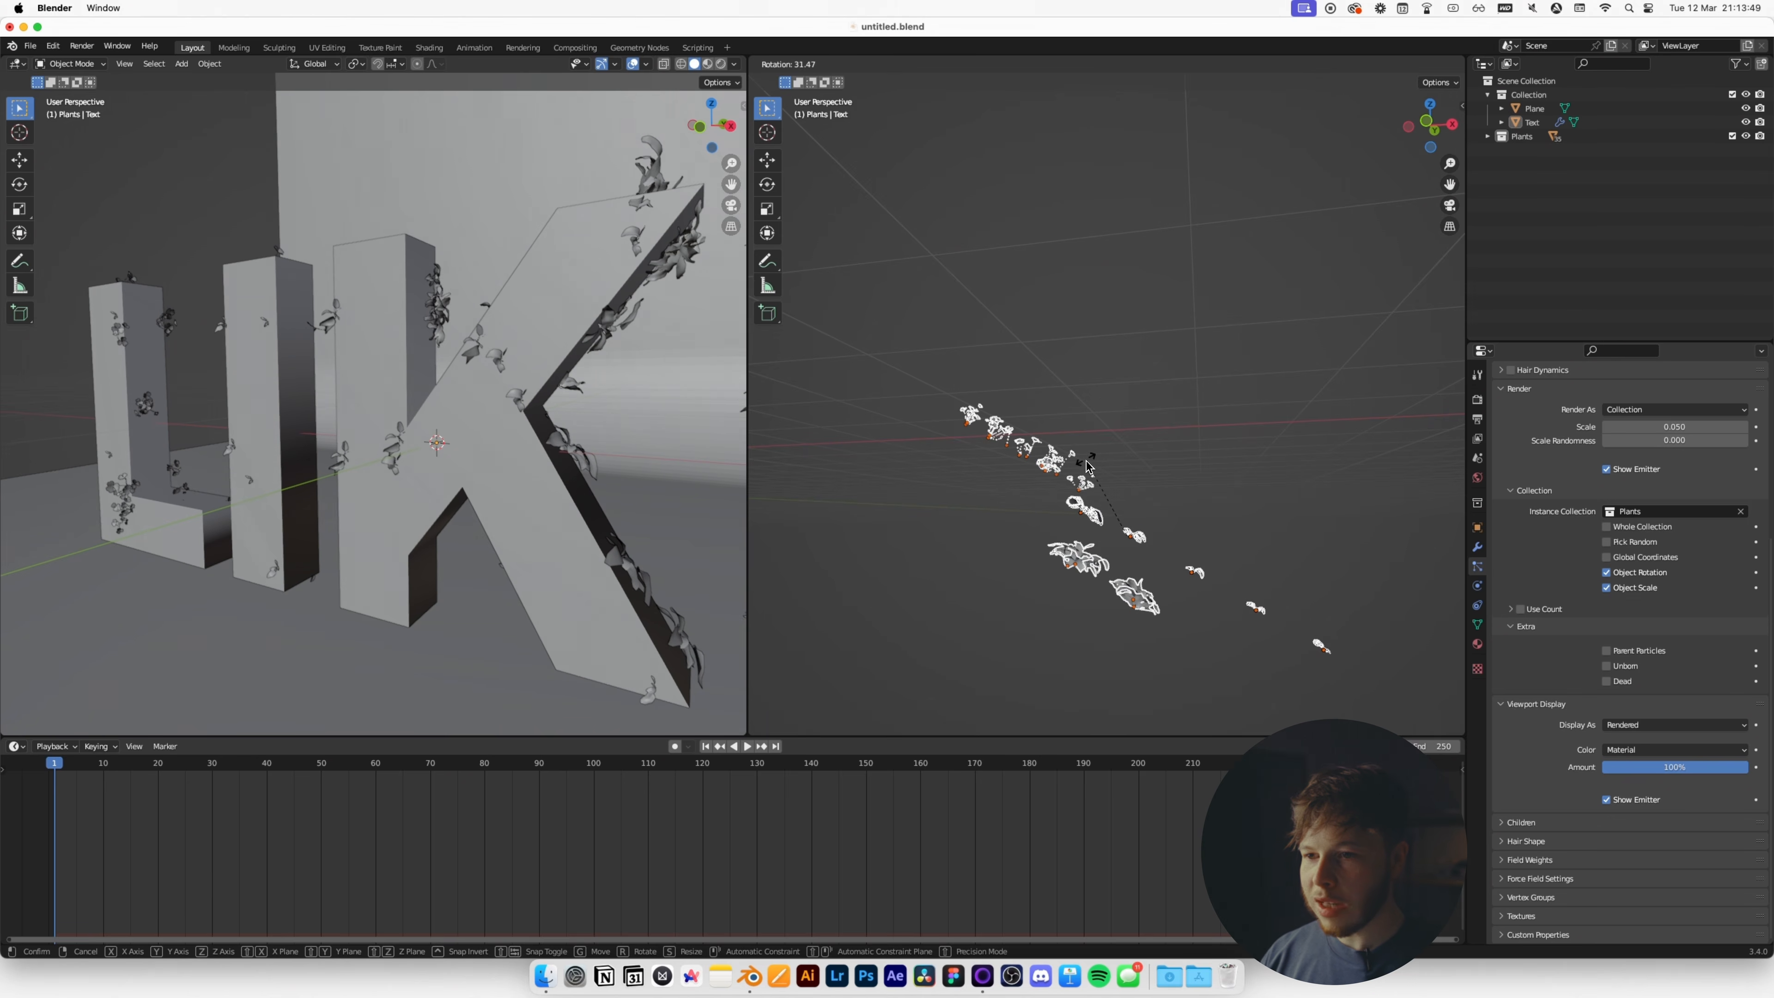
left_click(1116, 468)
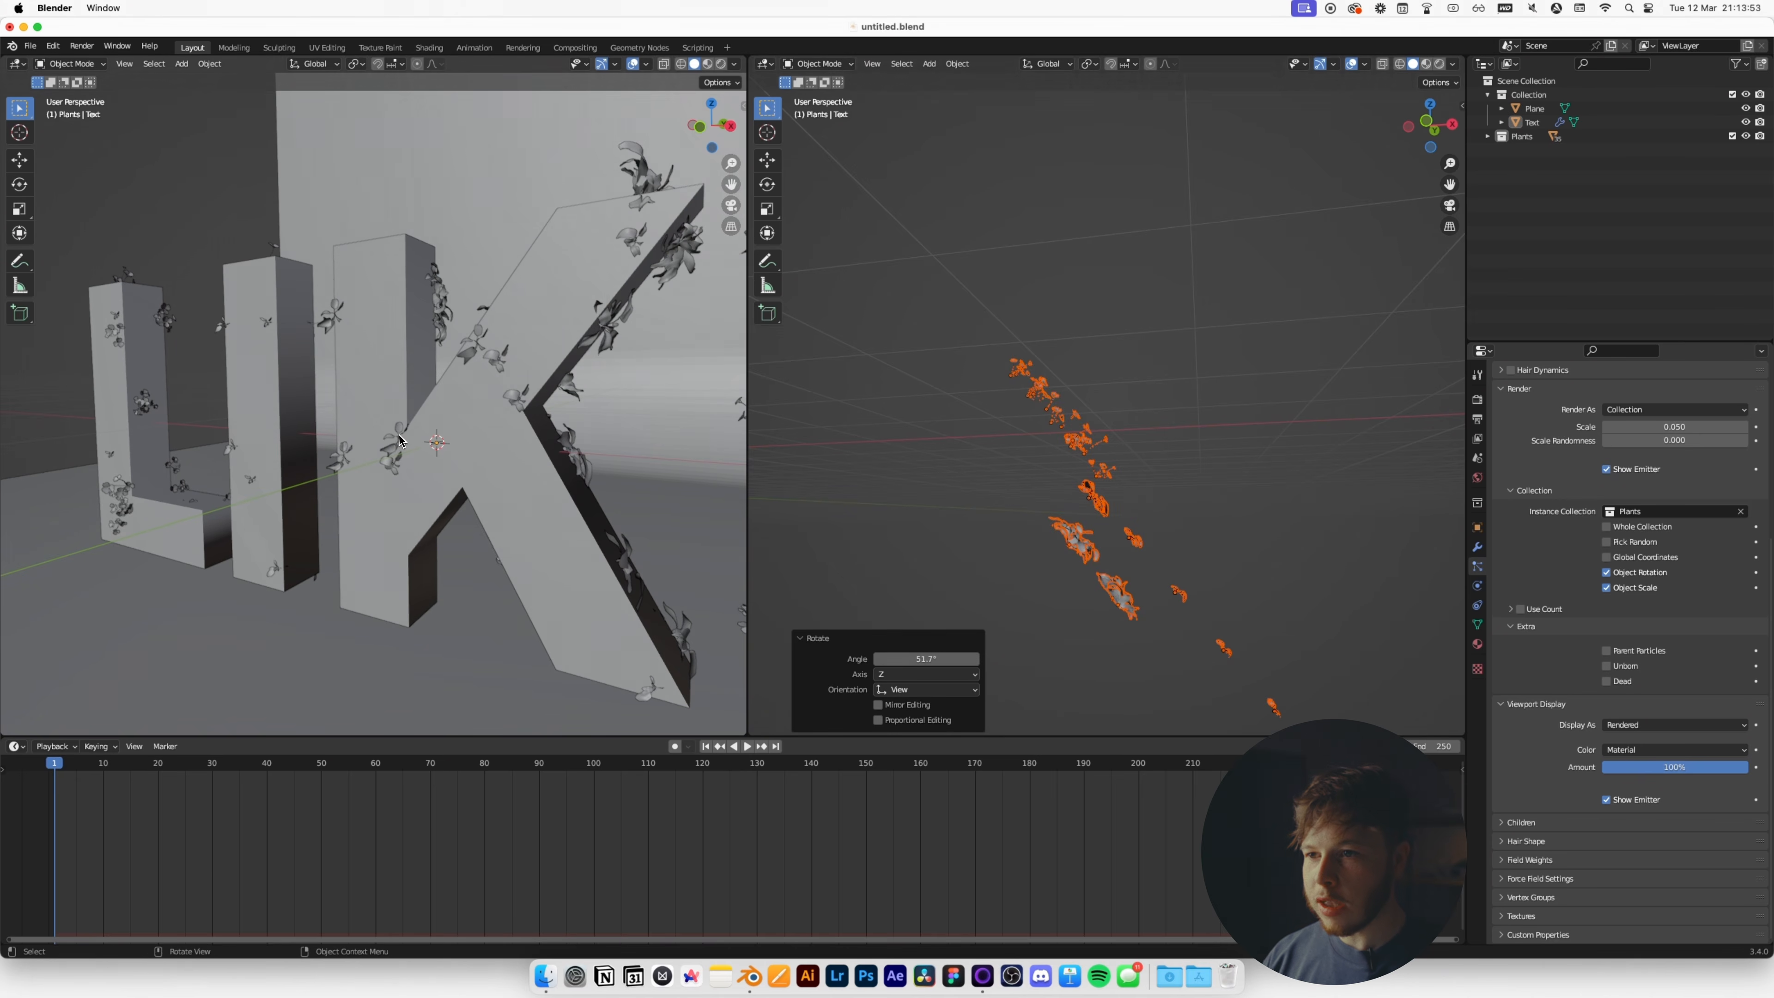
left_click(1042, 535)
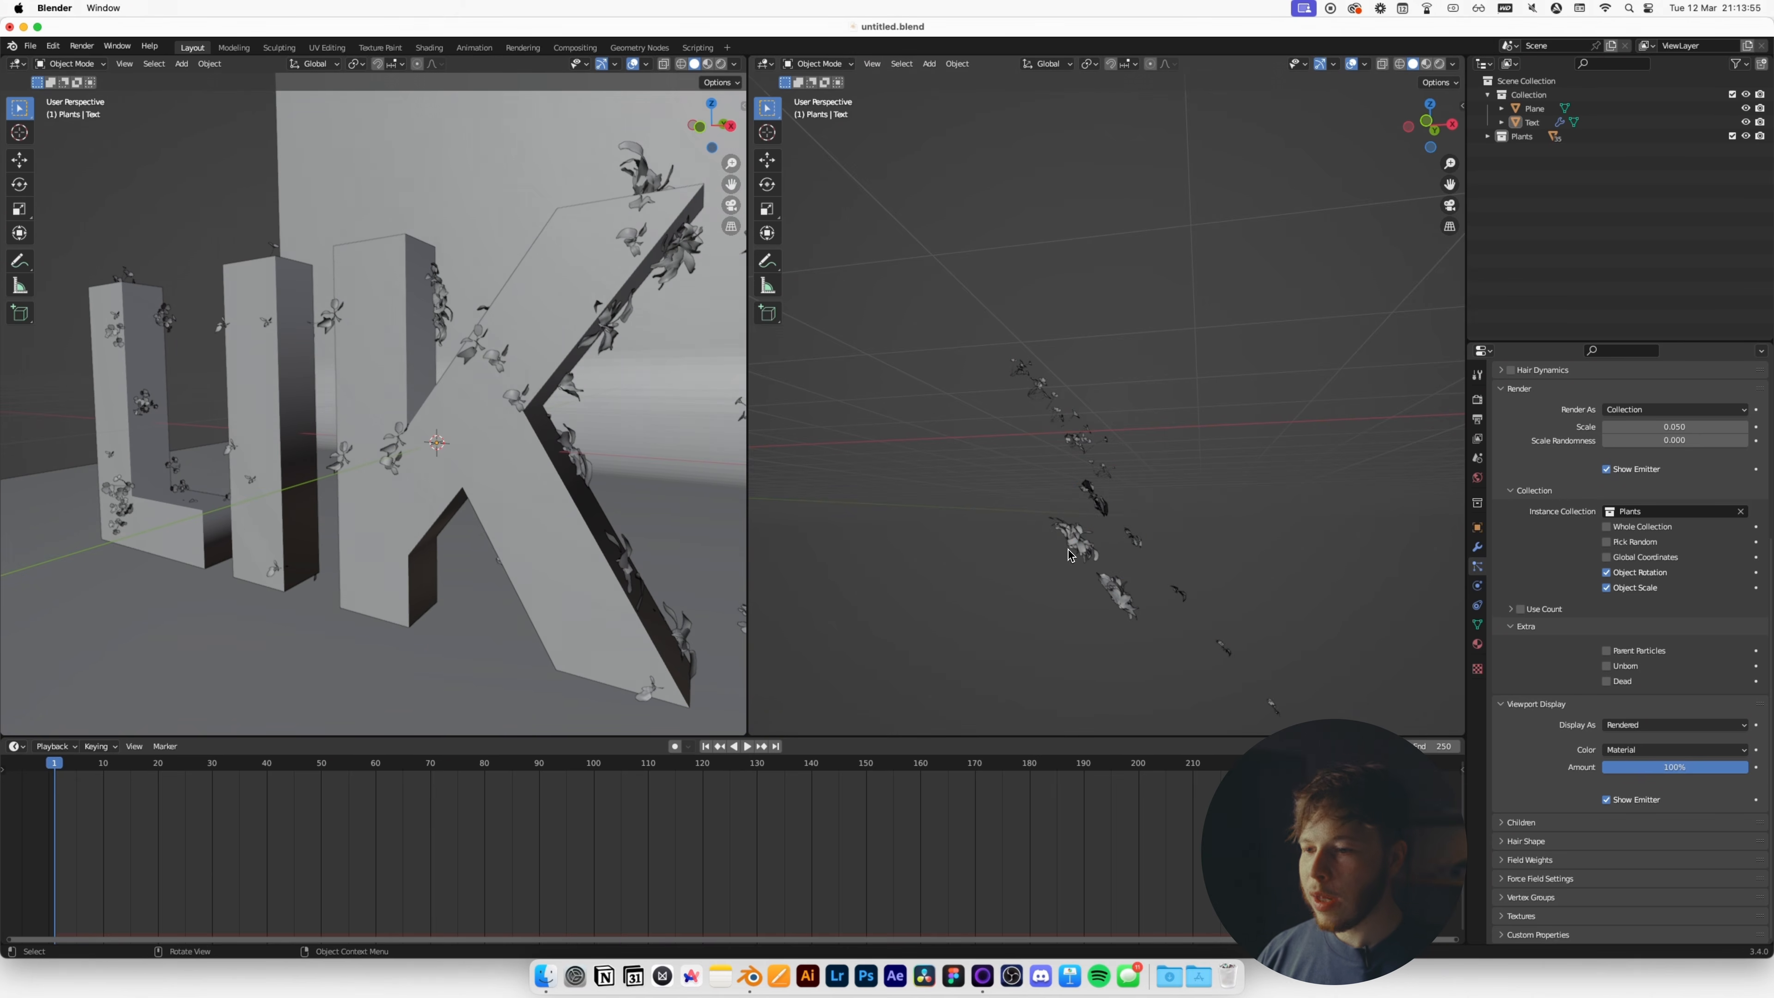
left_click_drag(1150, 640, 999, 513)
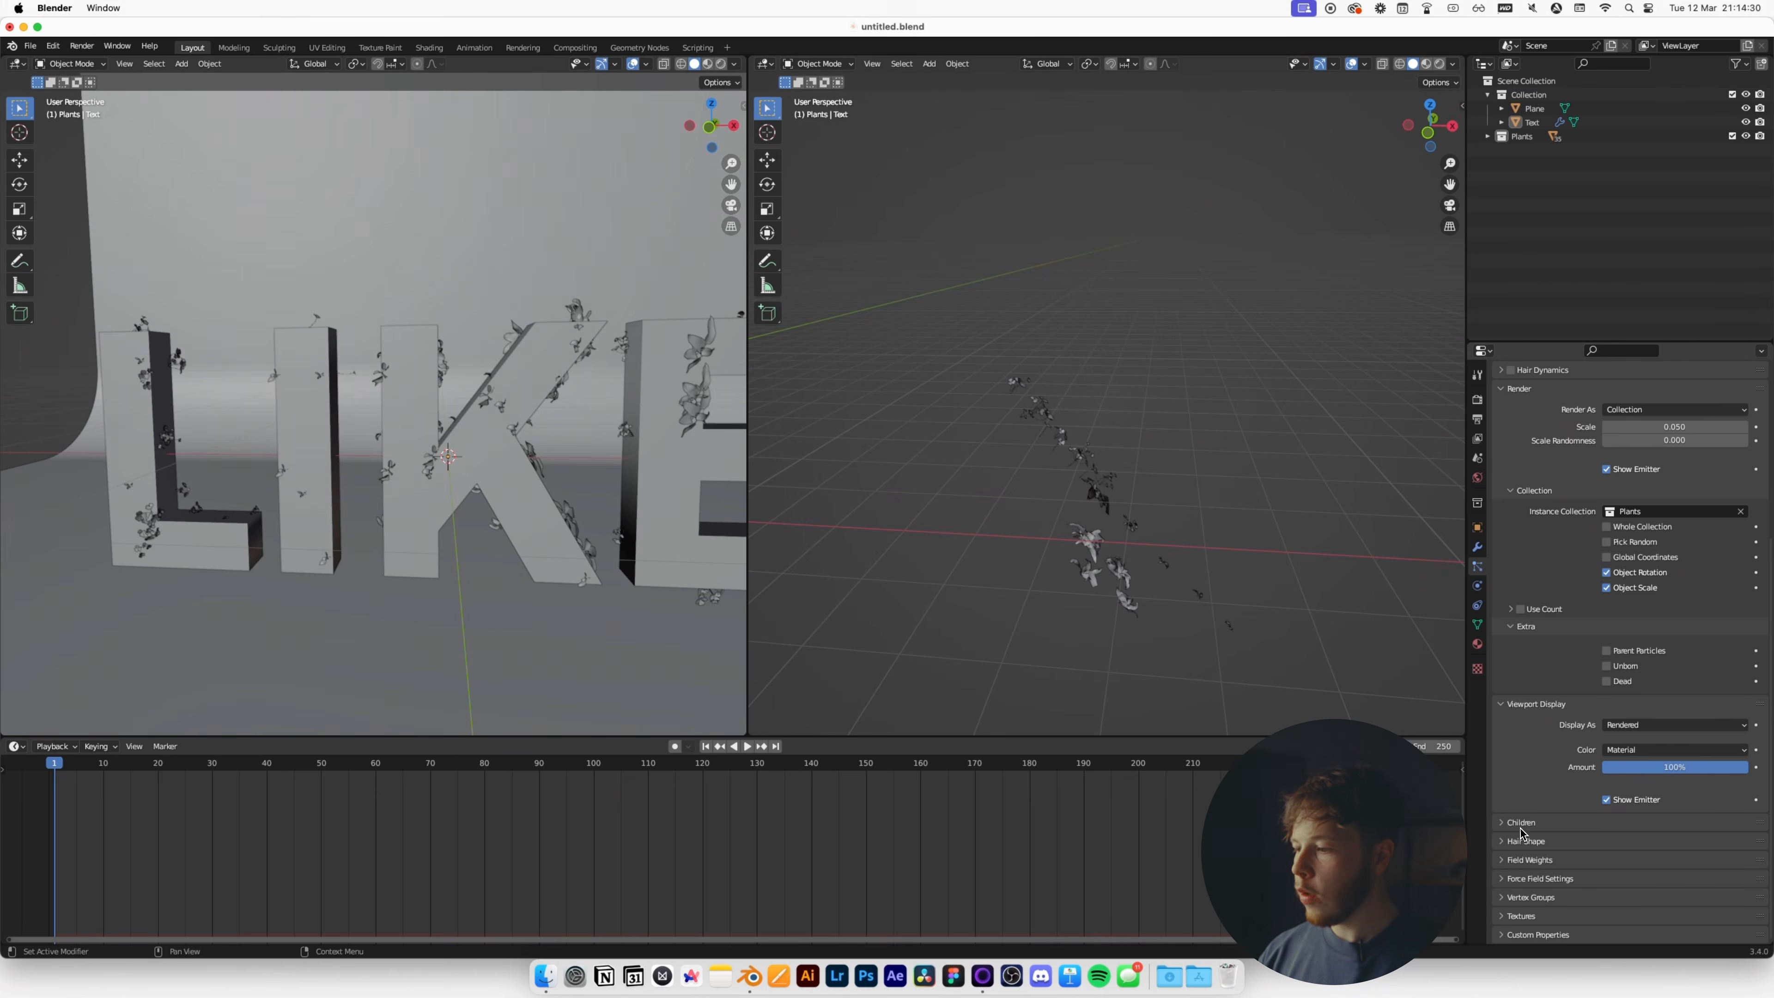
Enable Simple children for the hair particle system and set Randomize Size to 0.268.
left_click(1516, 825)
left_click(1629, 843)
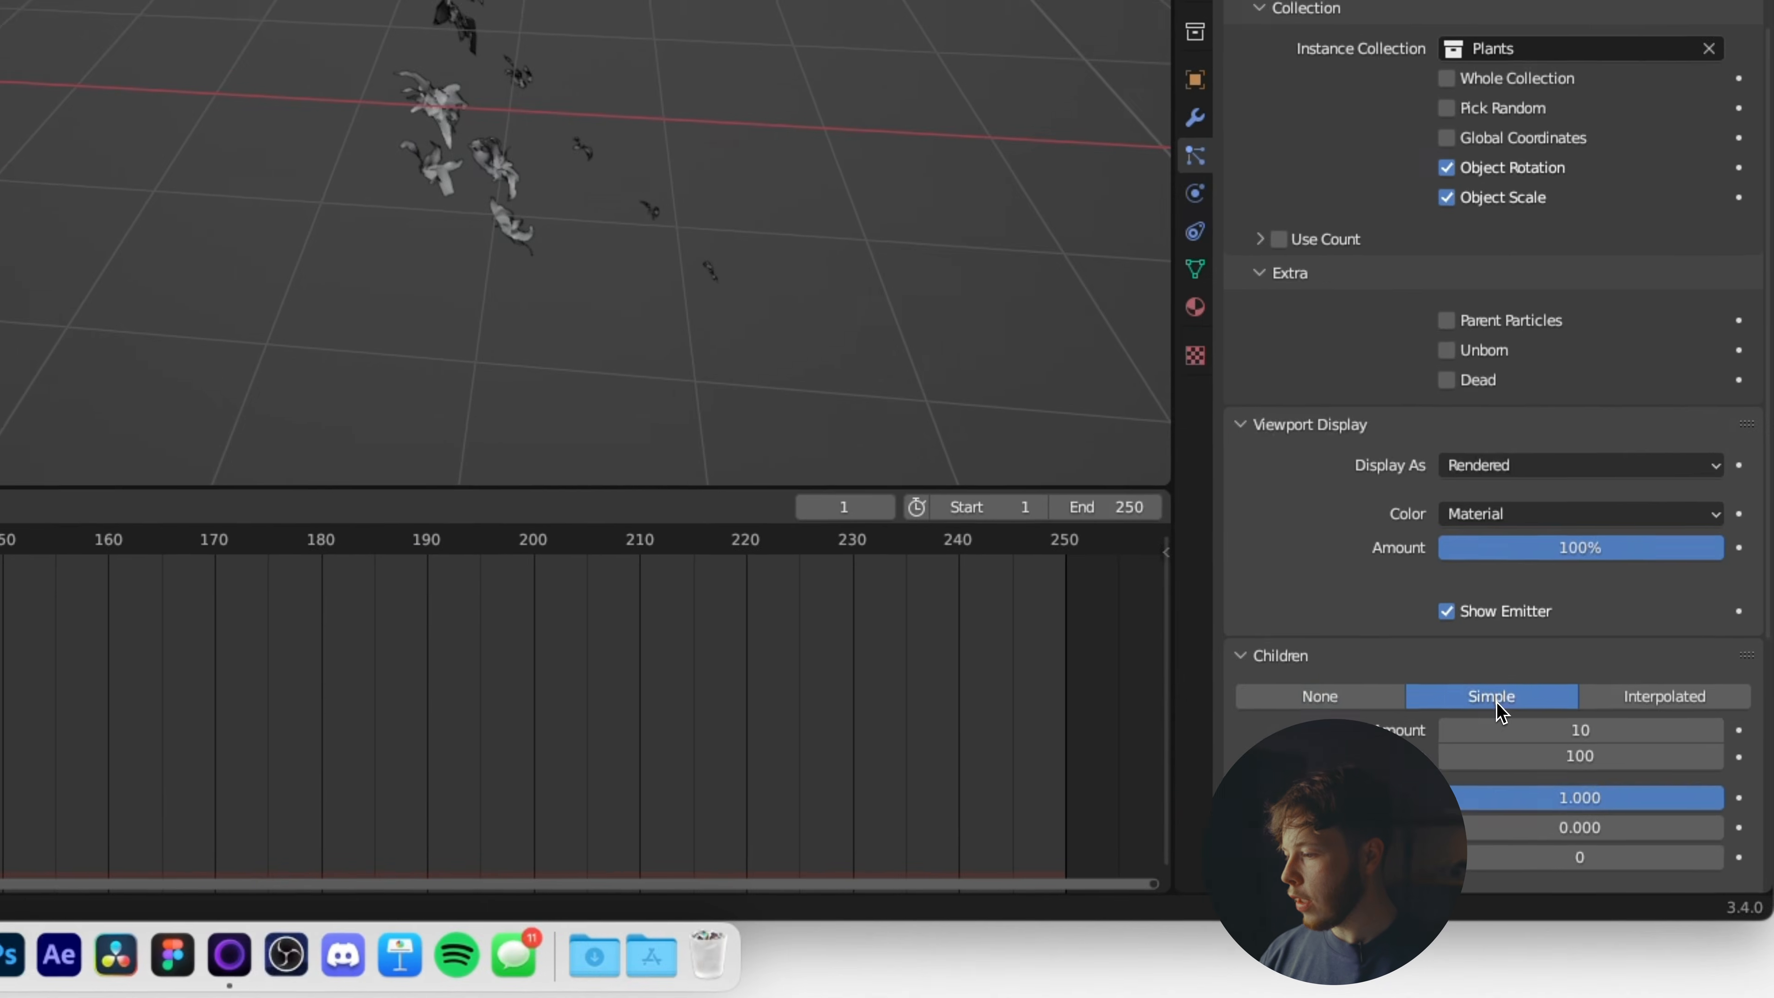
scroll(1502, 699, "down", 3)
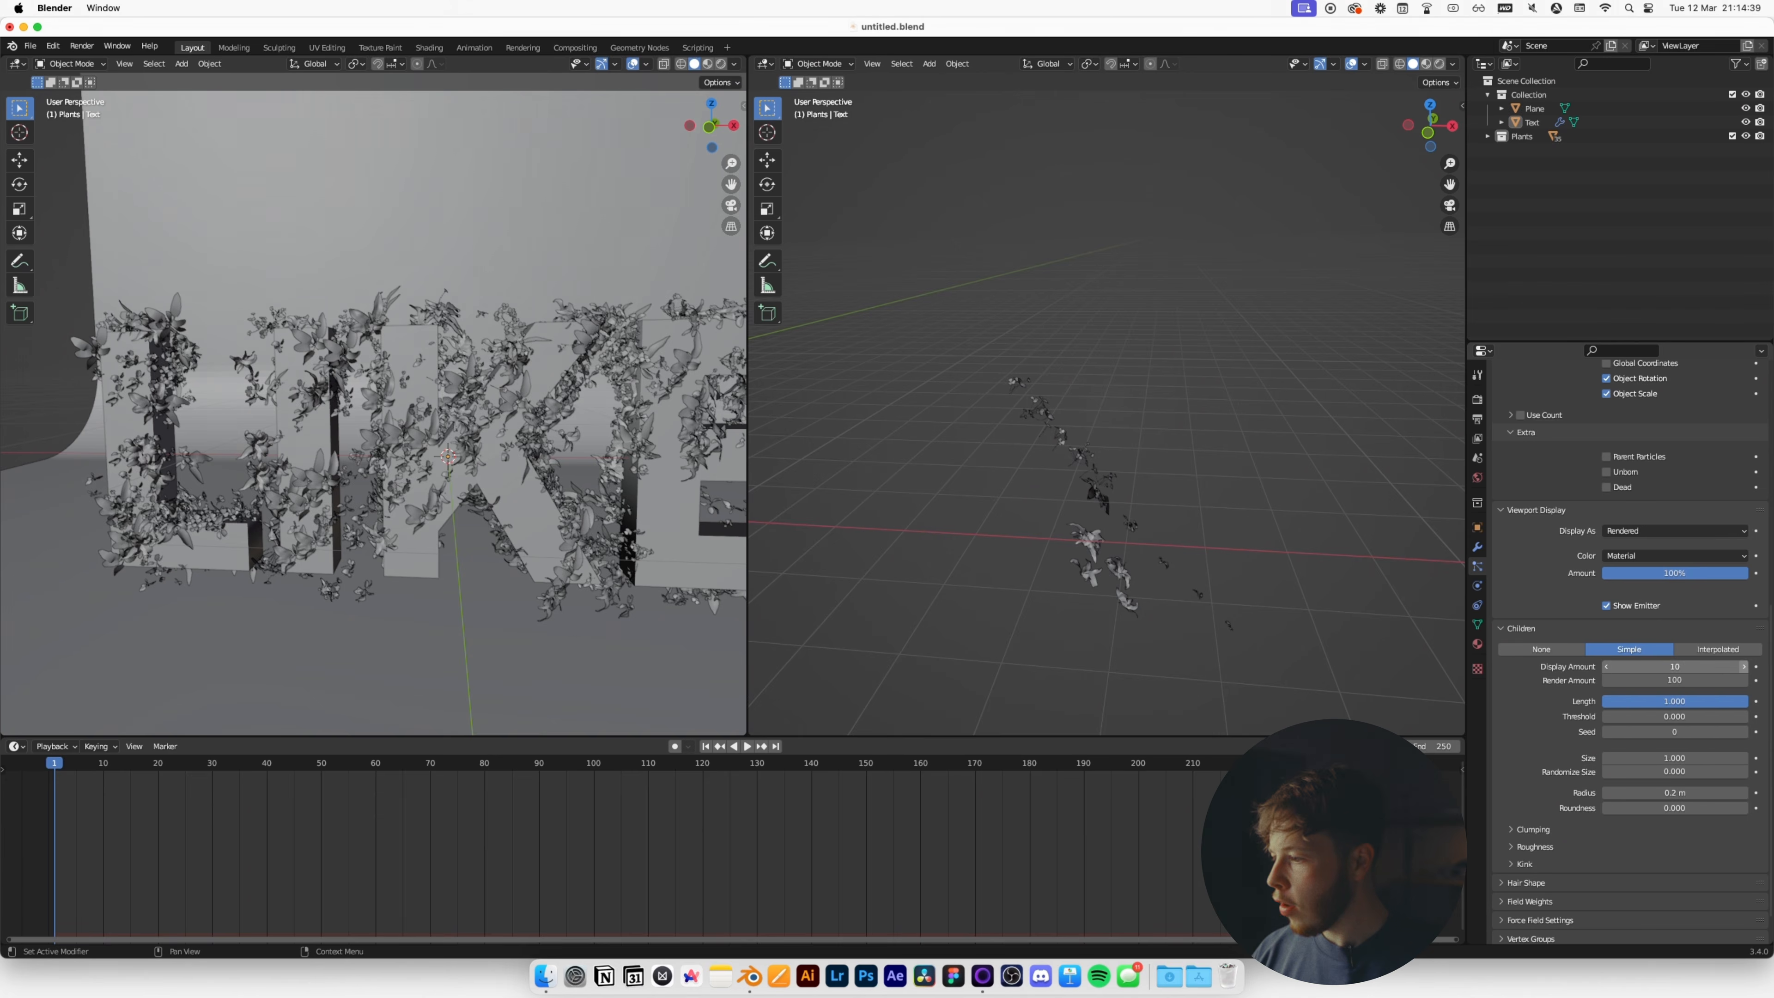
left_click_drag(1660, 773, 1720, 771)
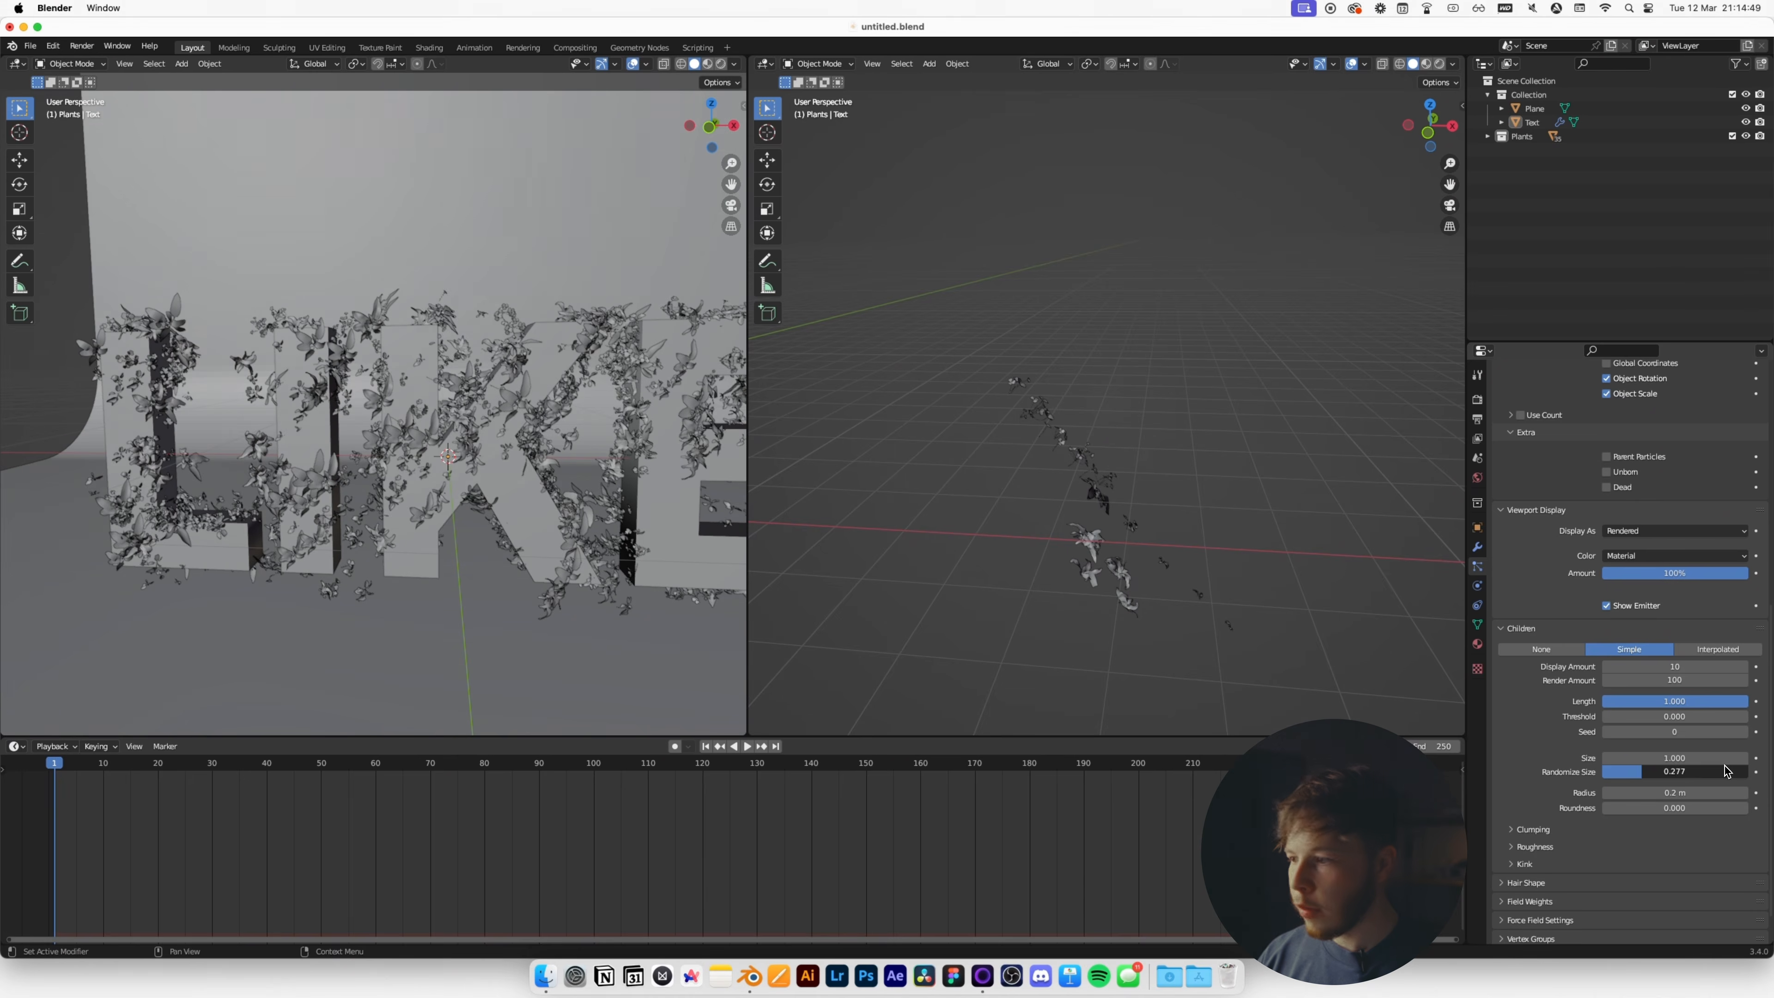
scroll(1556, 769, "down", 2)
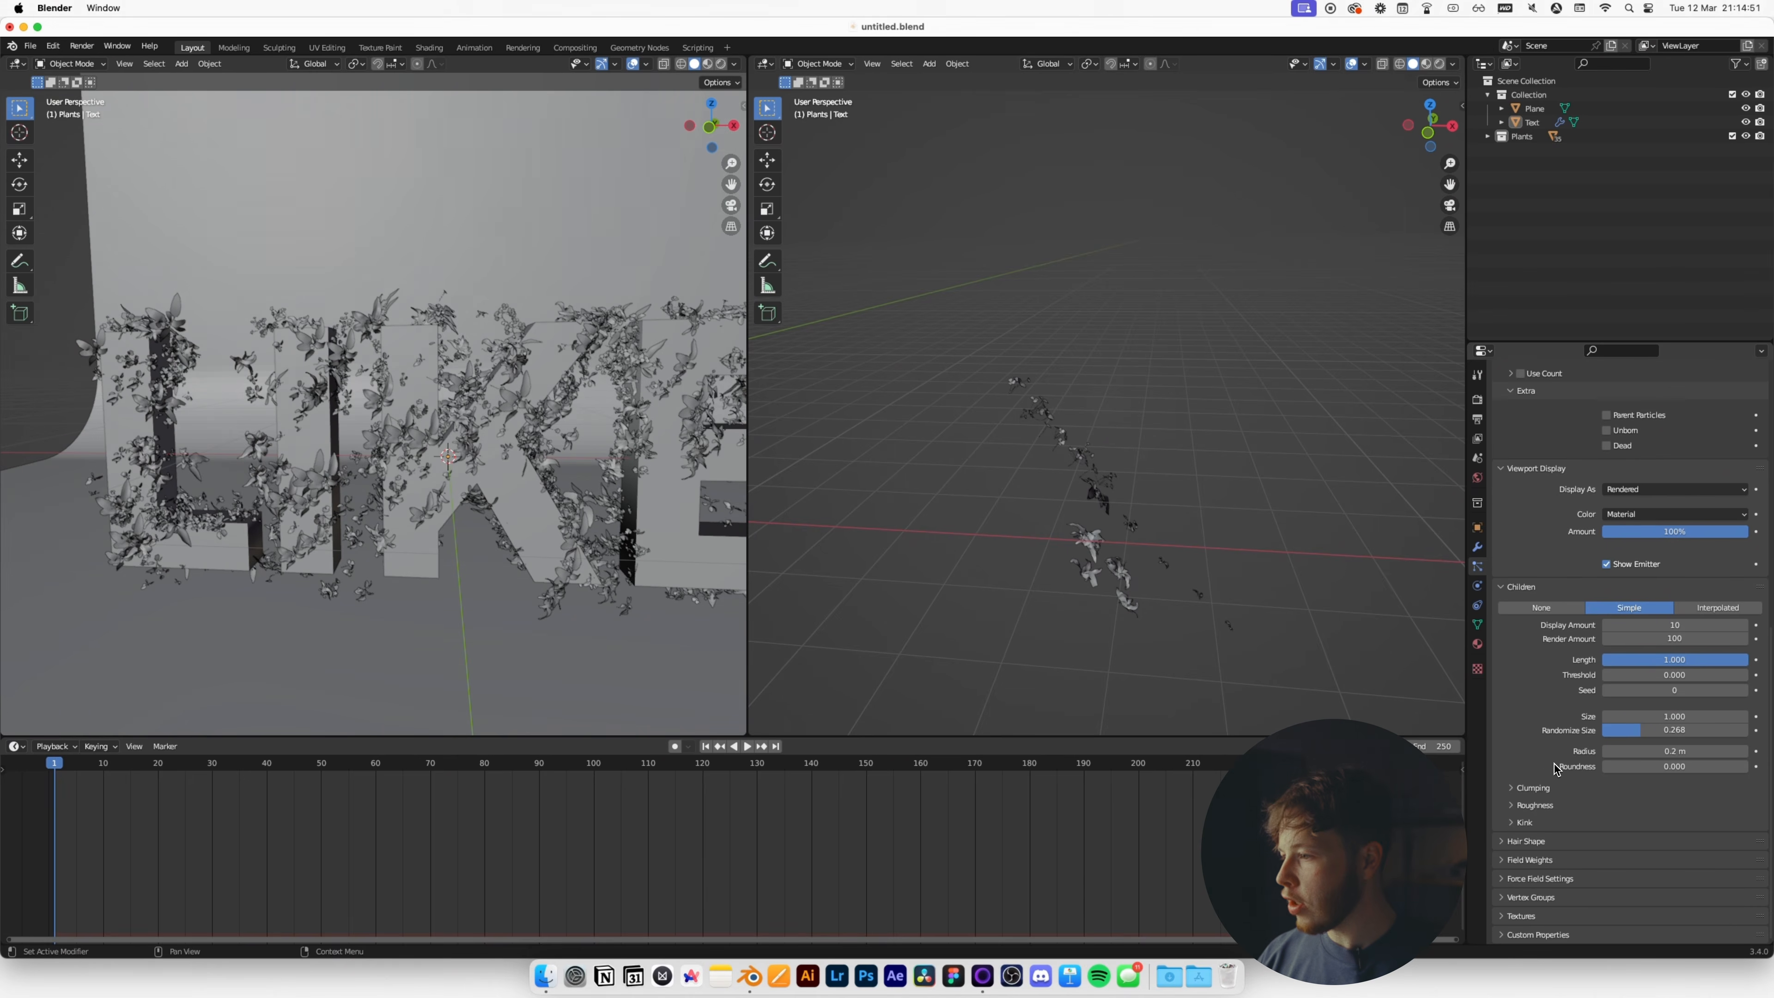
Set the emission source Distribution to Random and raise the particle render Scale to 0.080.
scroll(1555, 769, "up", 8)
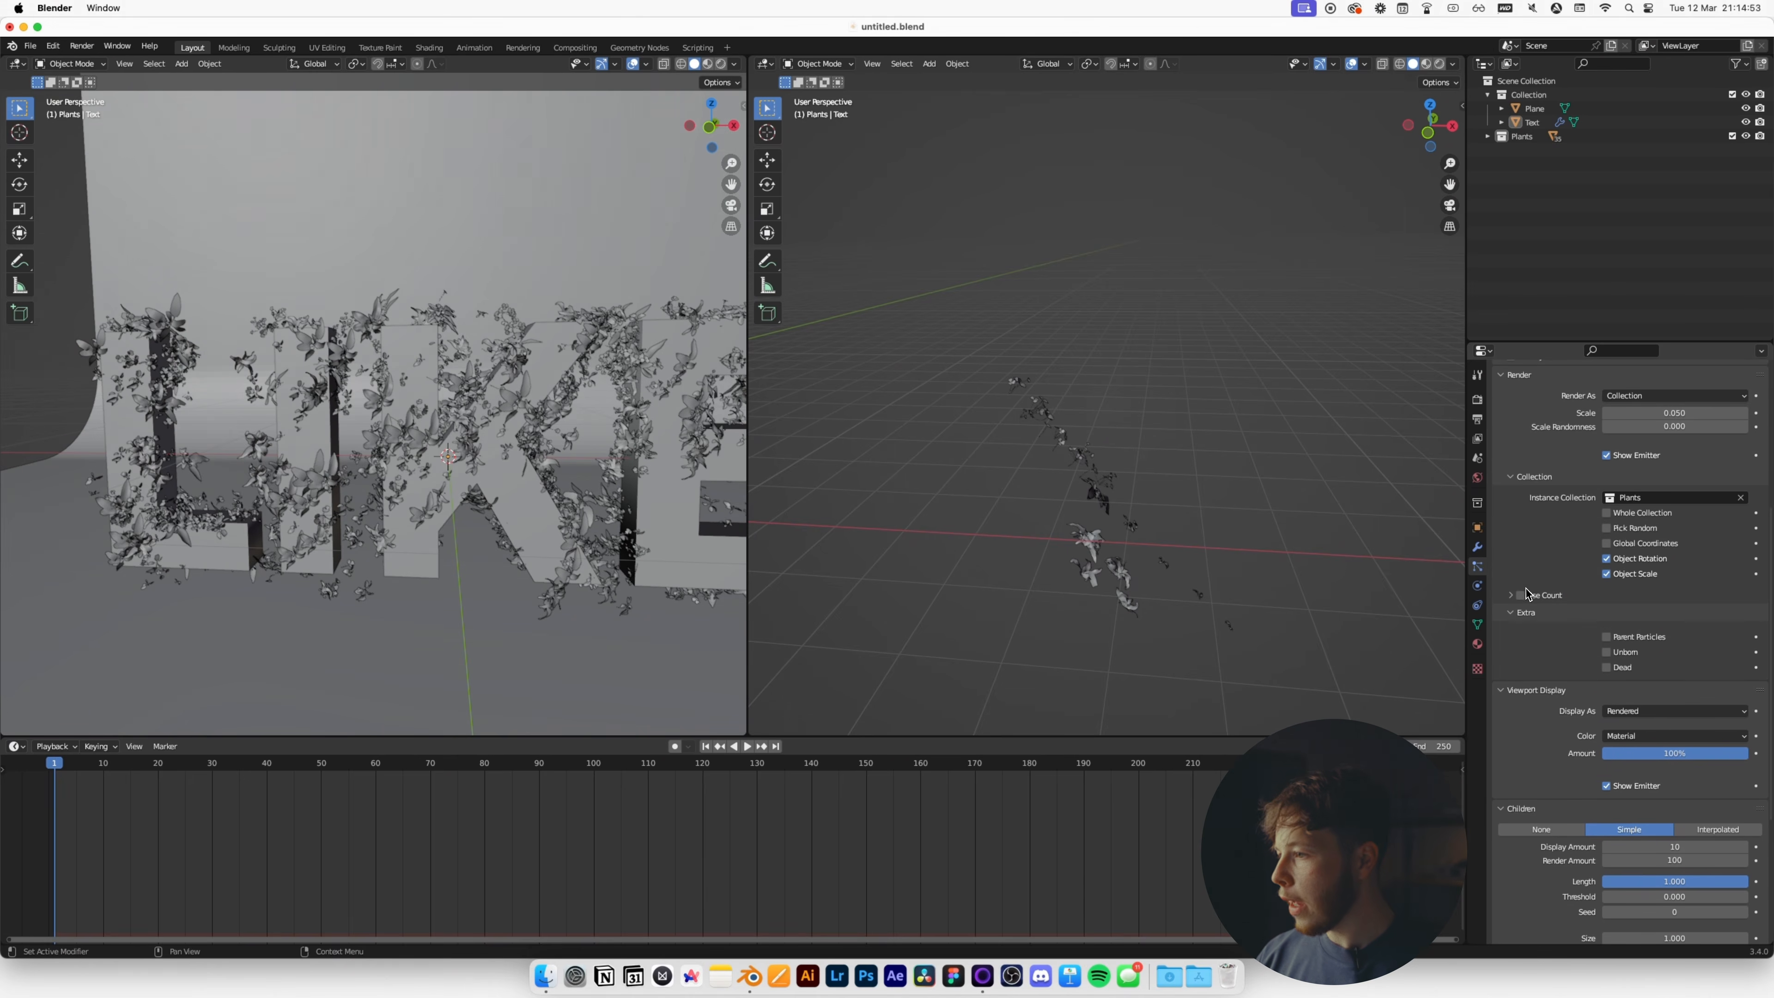
scroll(1516, 594, "up", 13)
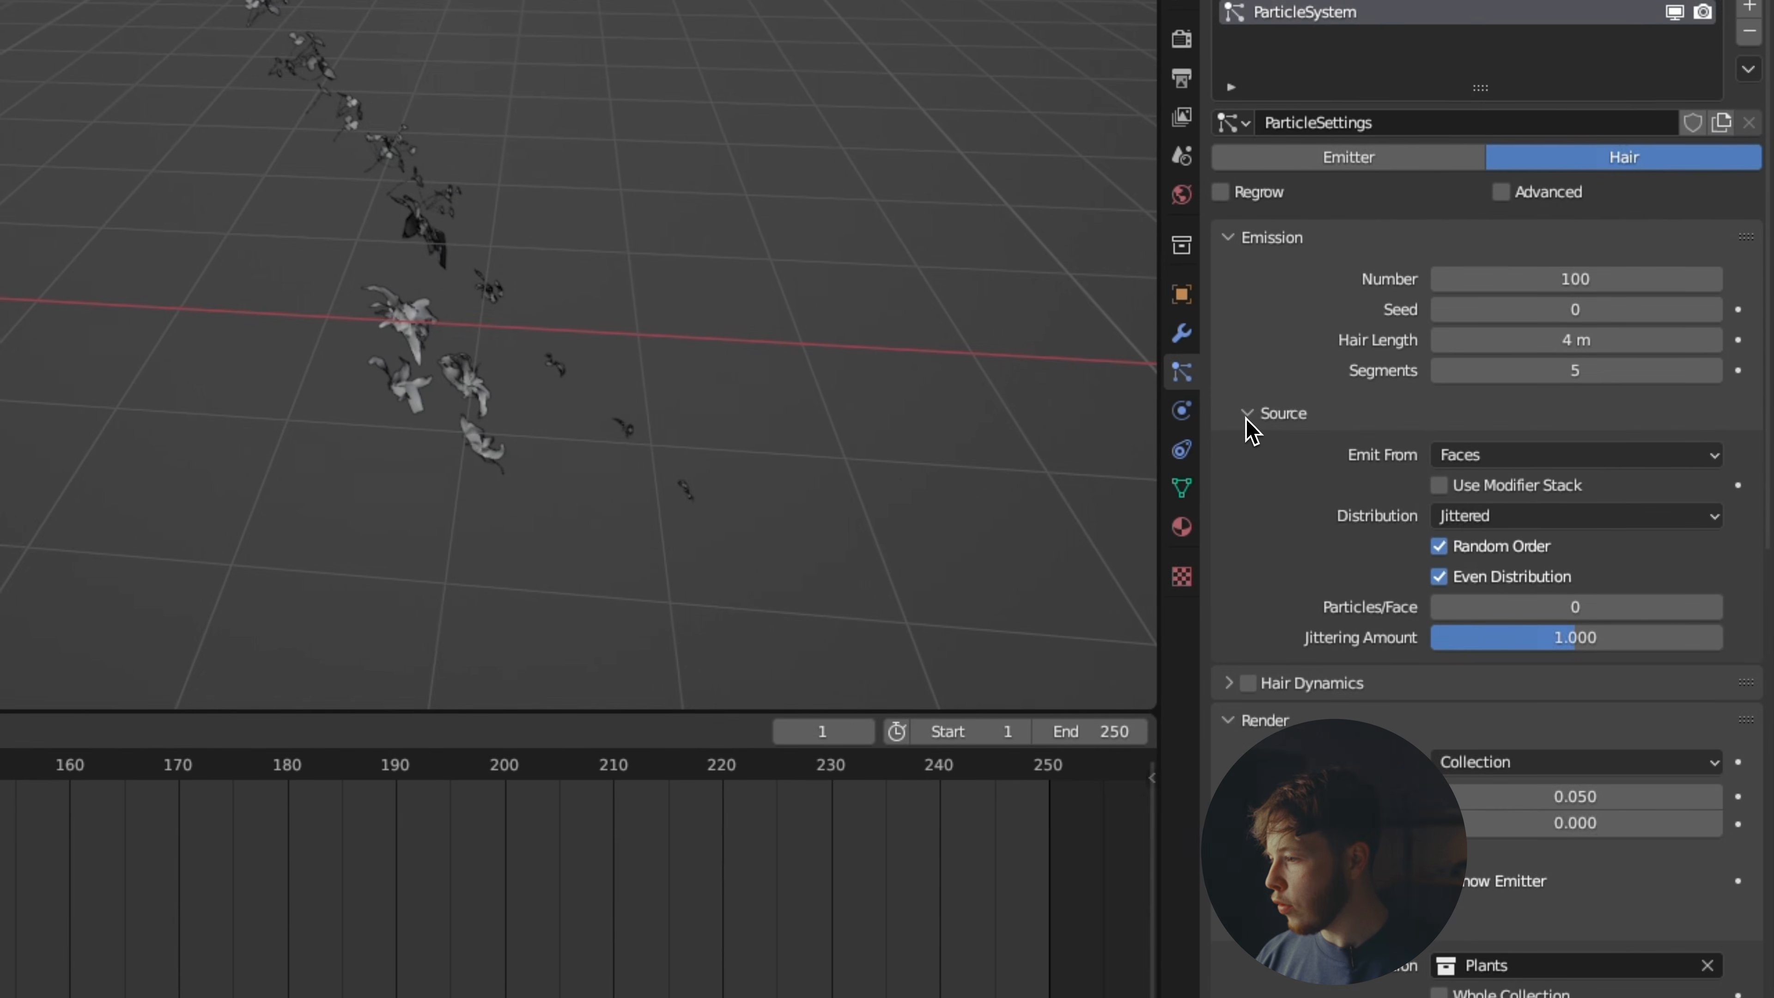
left_click(1517, 519)
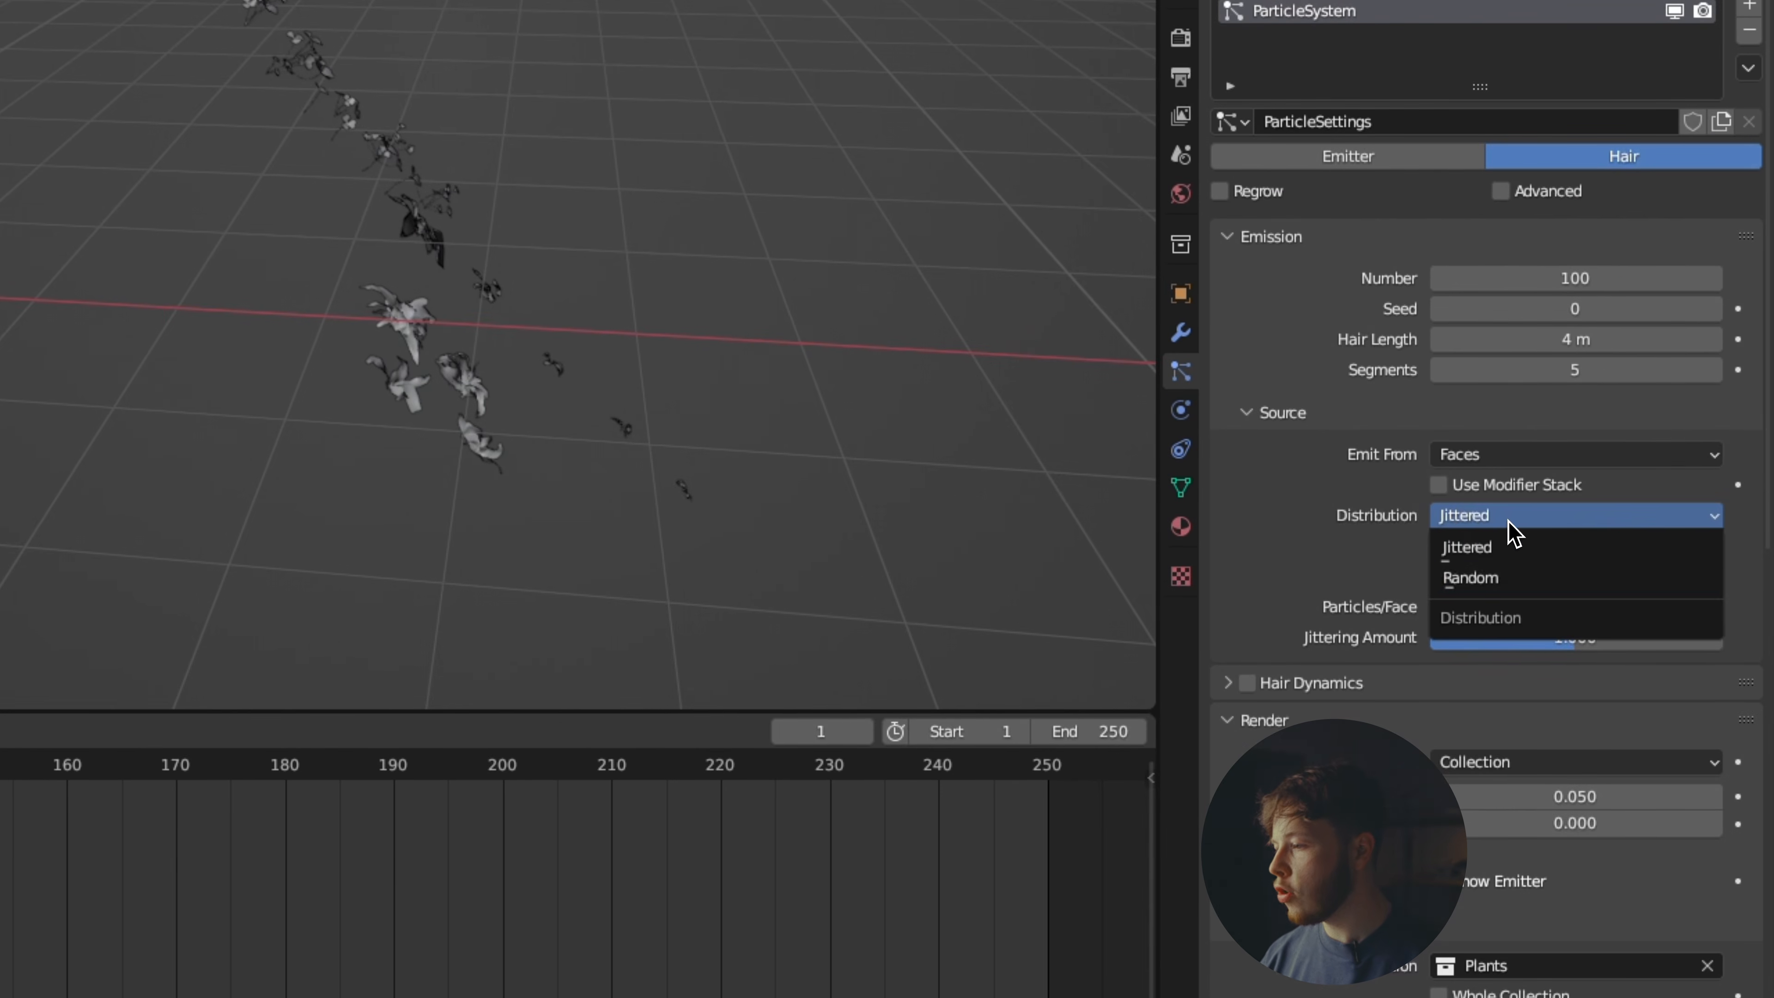
left_click(1459, 580)
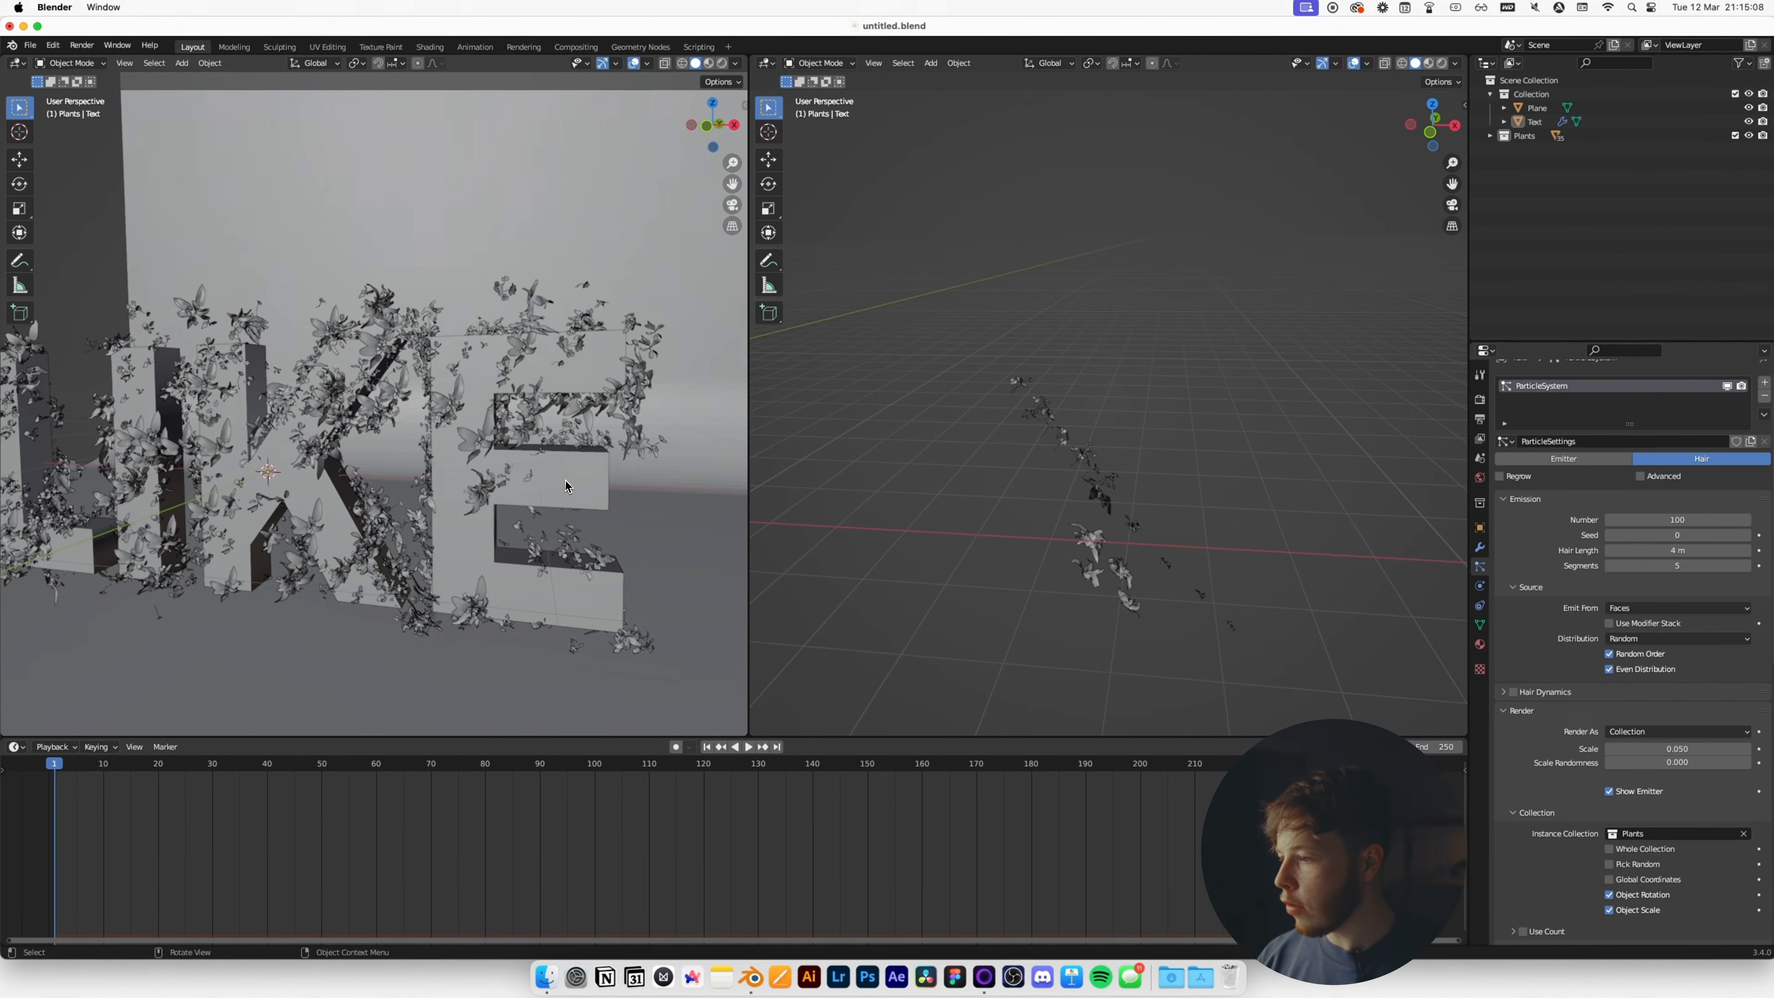
left_click_drag(1636, 749, 1640, 749)
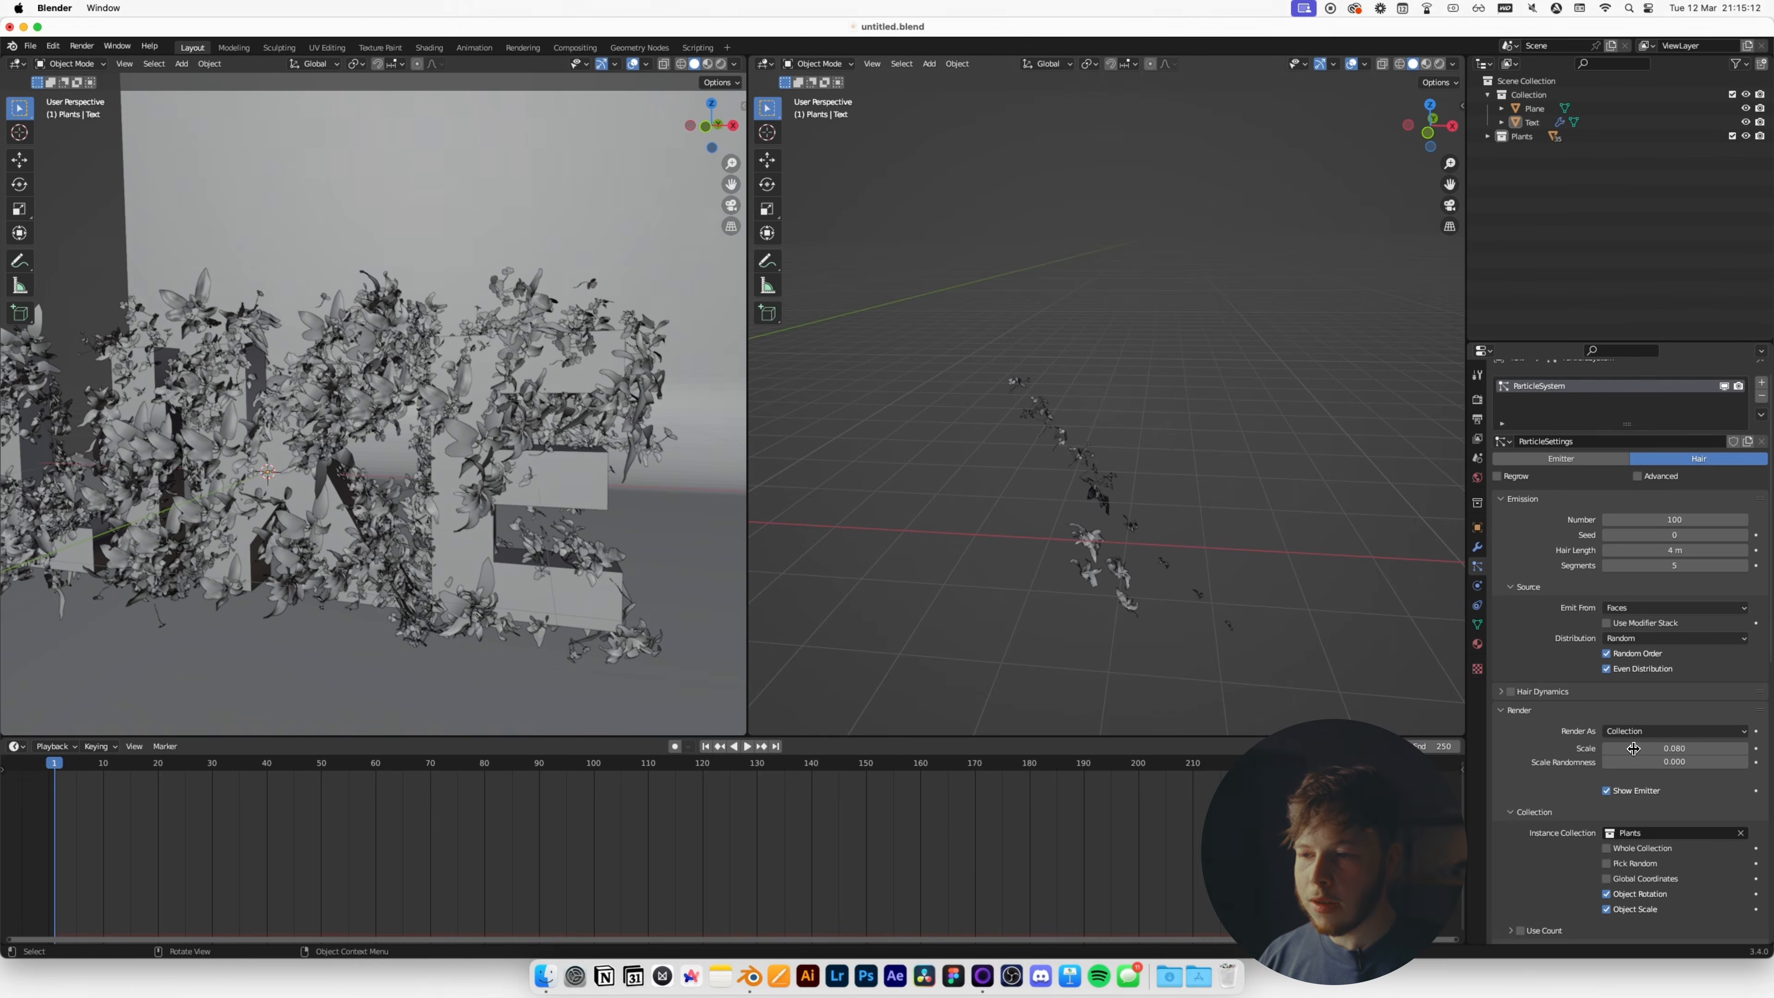
Resize individual source plants to balance their size on the letters, scaling the last selected one by 0.733.
scroll(670, 550, "down", 2)
middle_click_drag(1202, 602, 1078, 482)
left_click(1097, 530)
key("s")
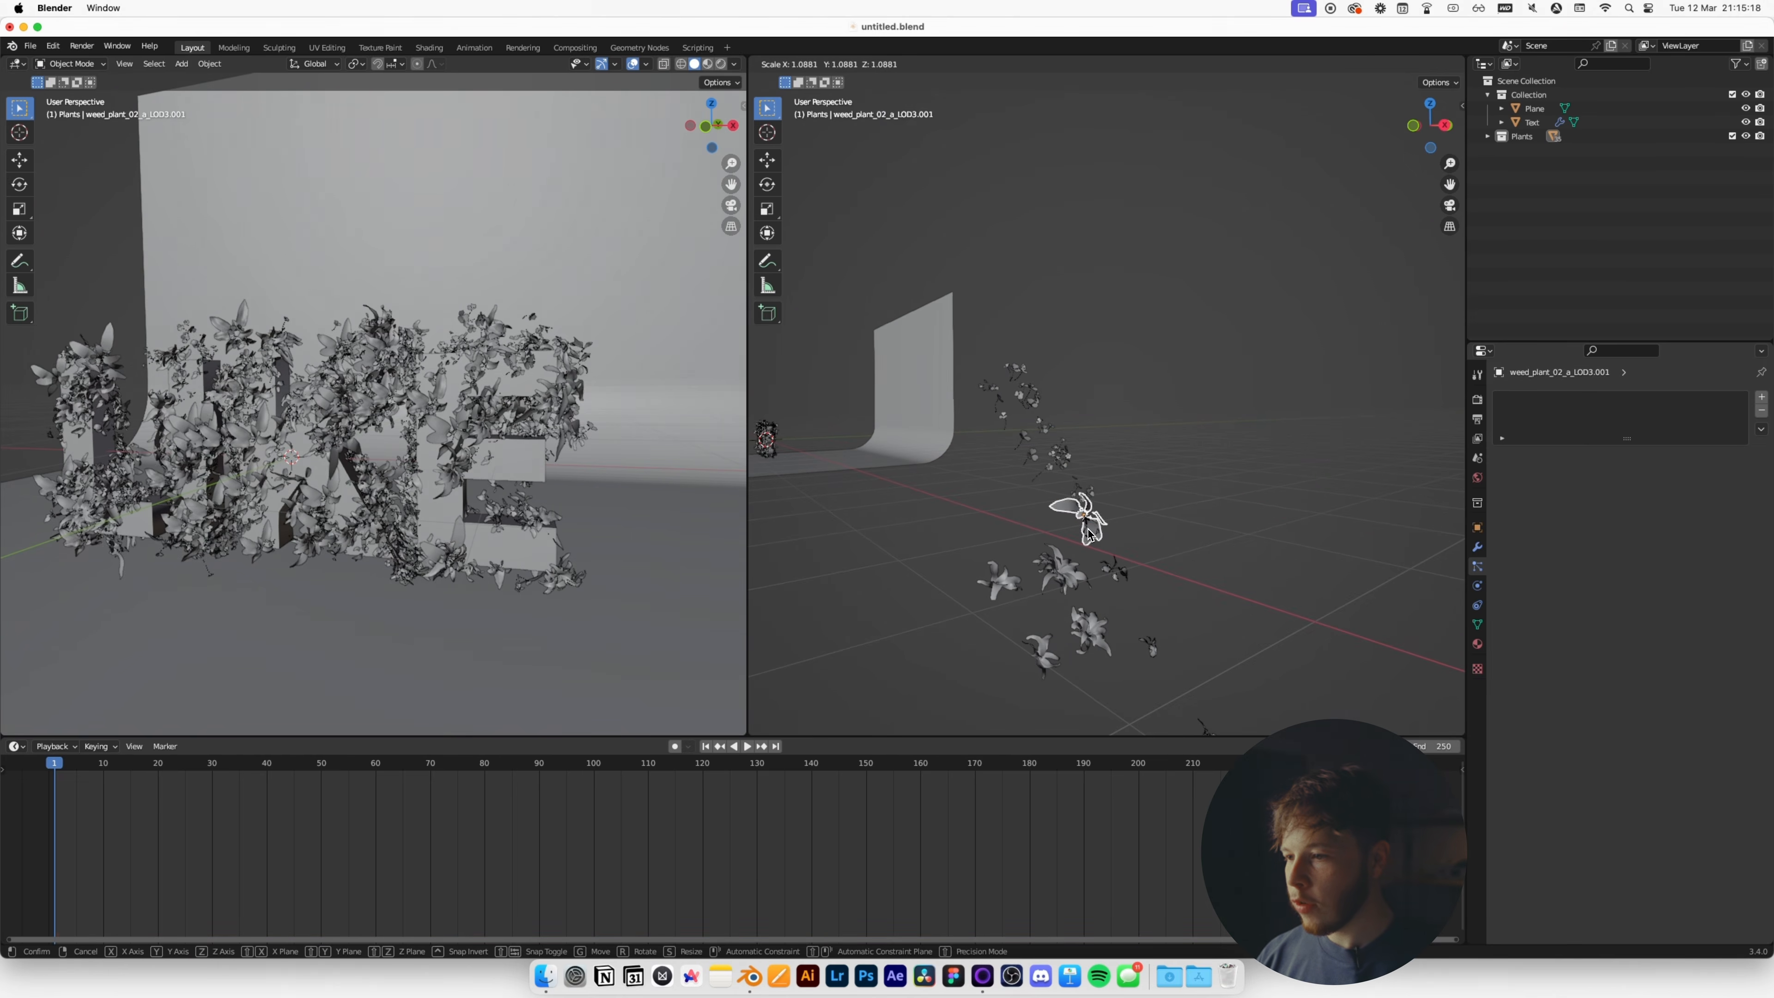
left_click(1087, 523)
middle_click_drag(1087, 523, 1142, 563)
left_click_drag(1132, 536, 1040, 606)
middle_click_drag(216, 417, 487, 462)
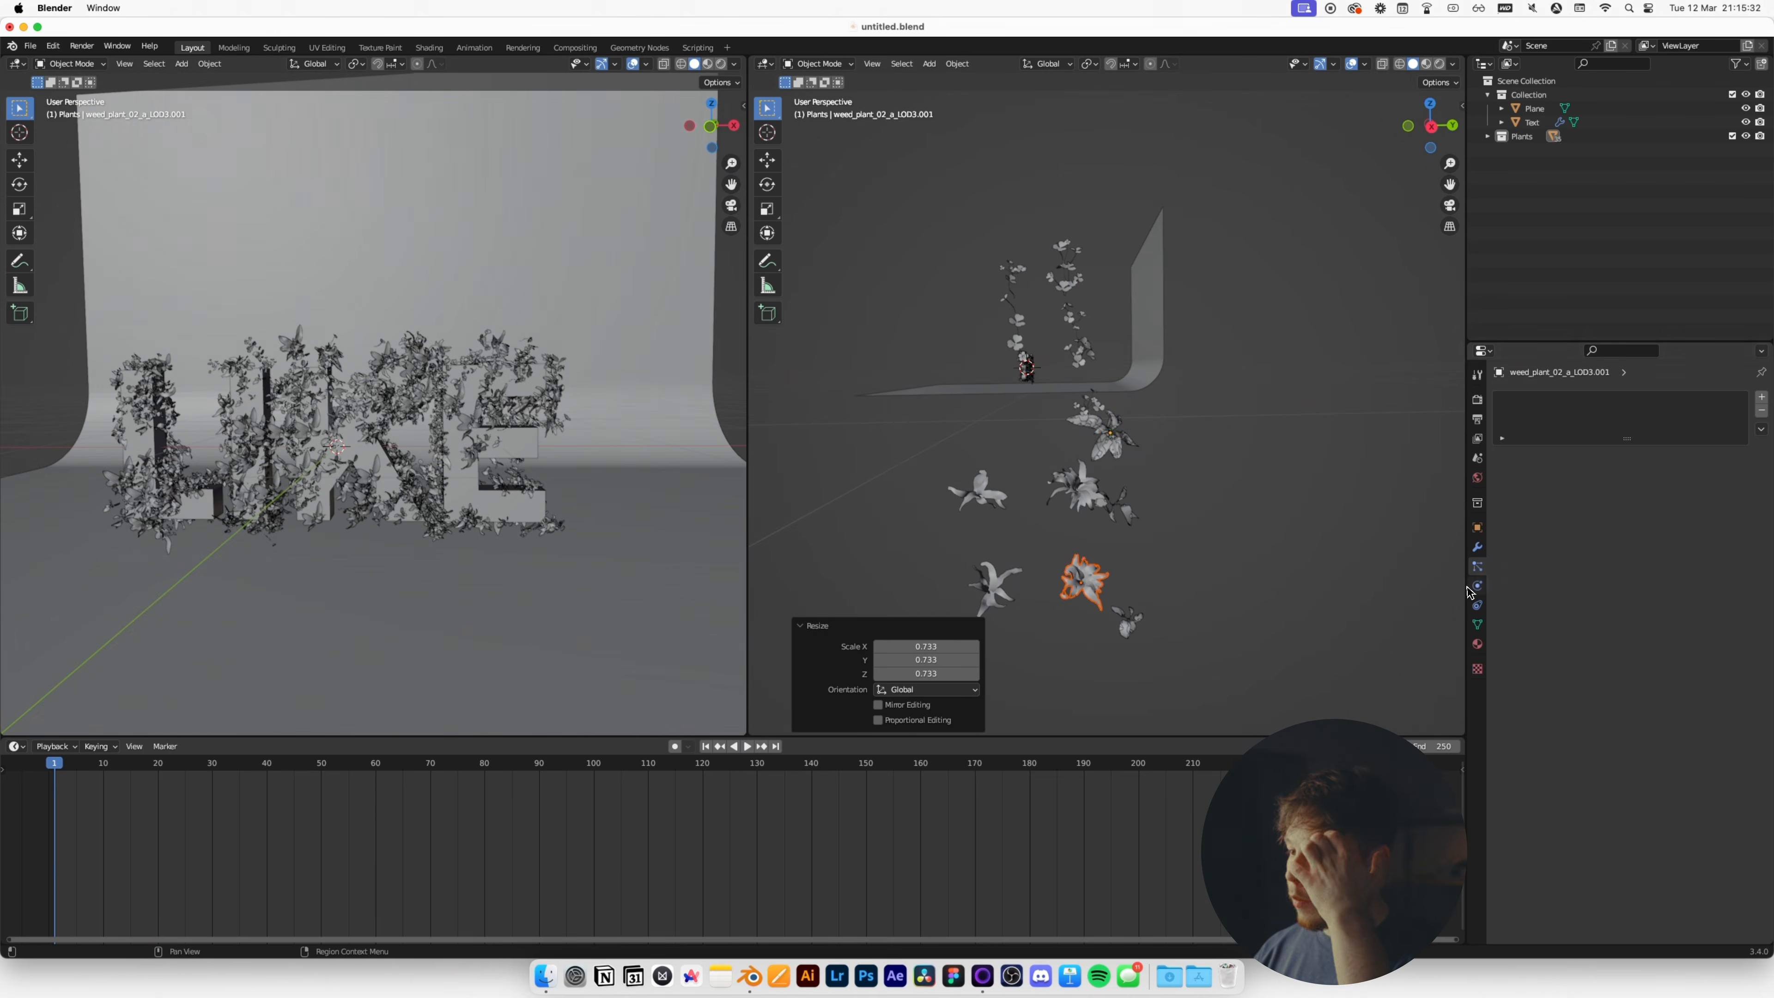
Try an emission Number of 277 on the LIKE text's particle system, and undo it.
left_click(467, 481)
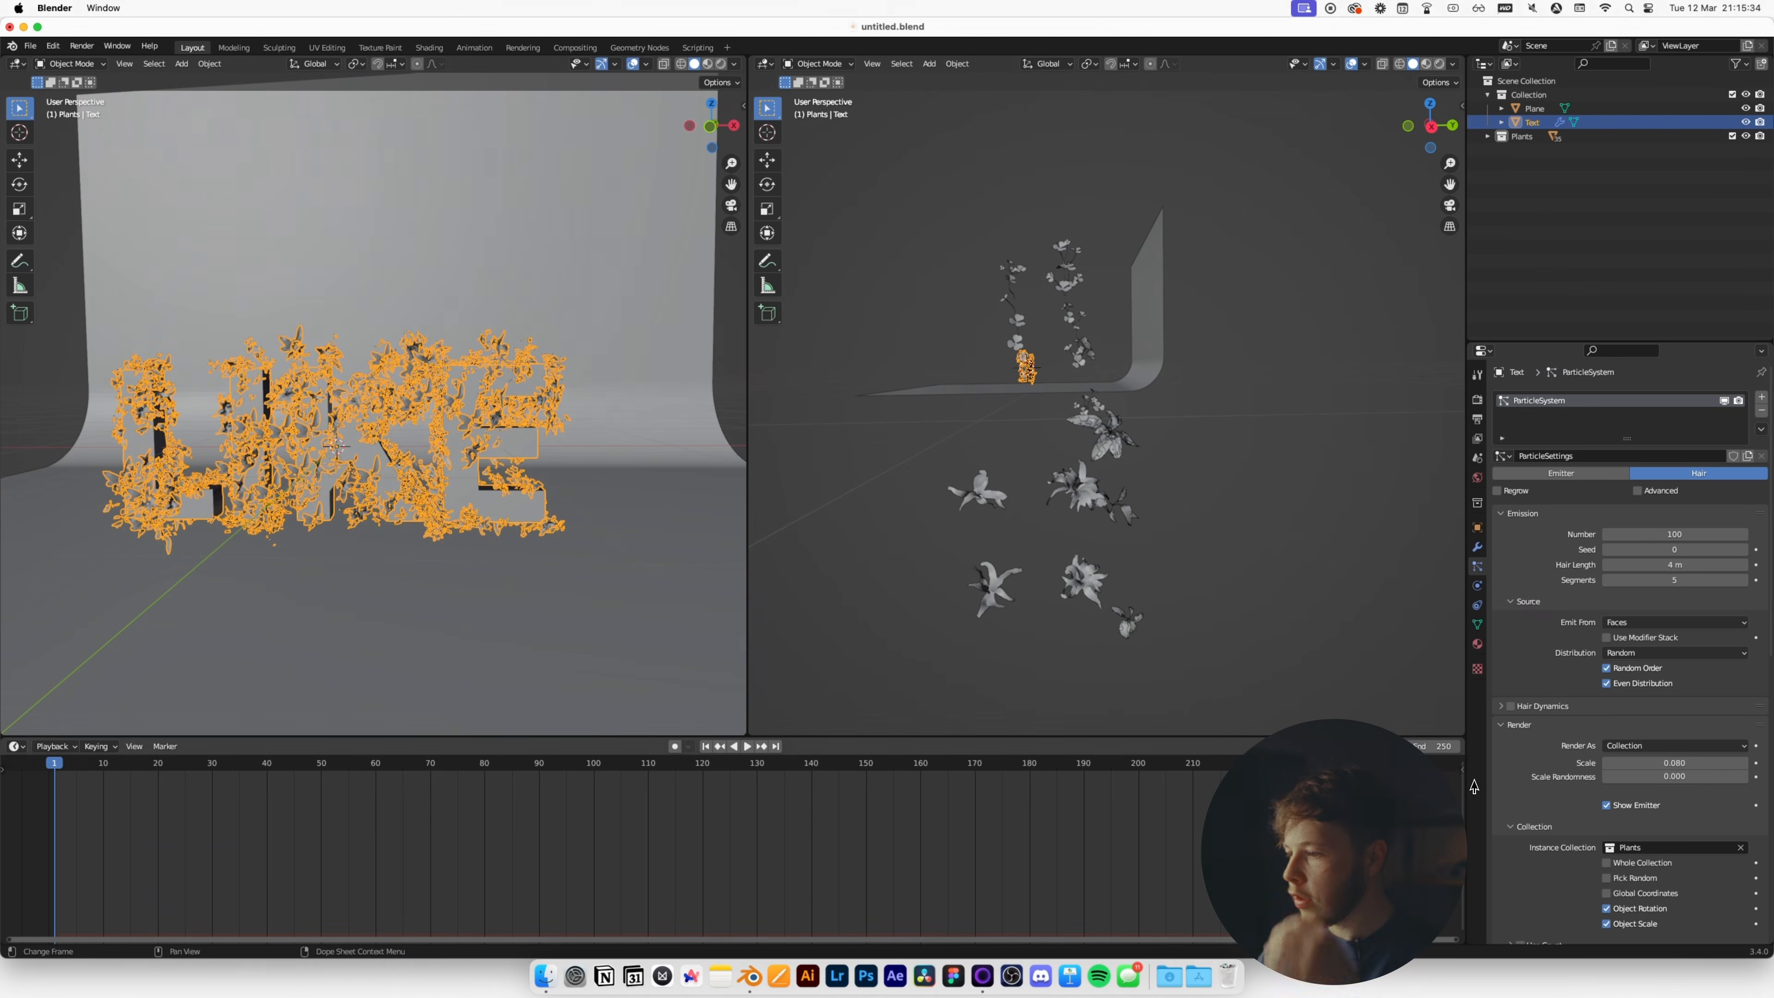
scroll(1591, 529, "down", 2)
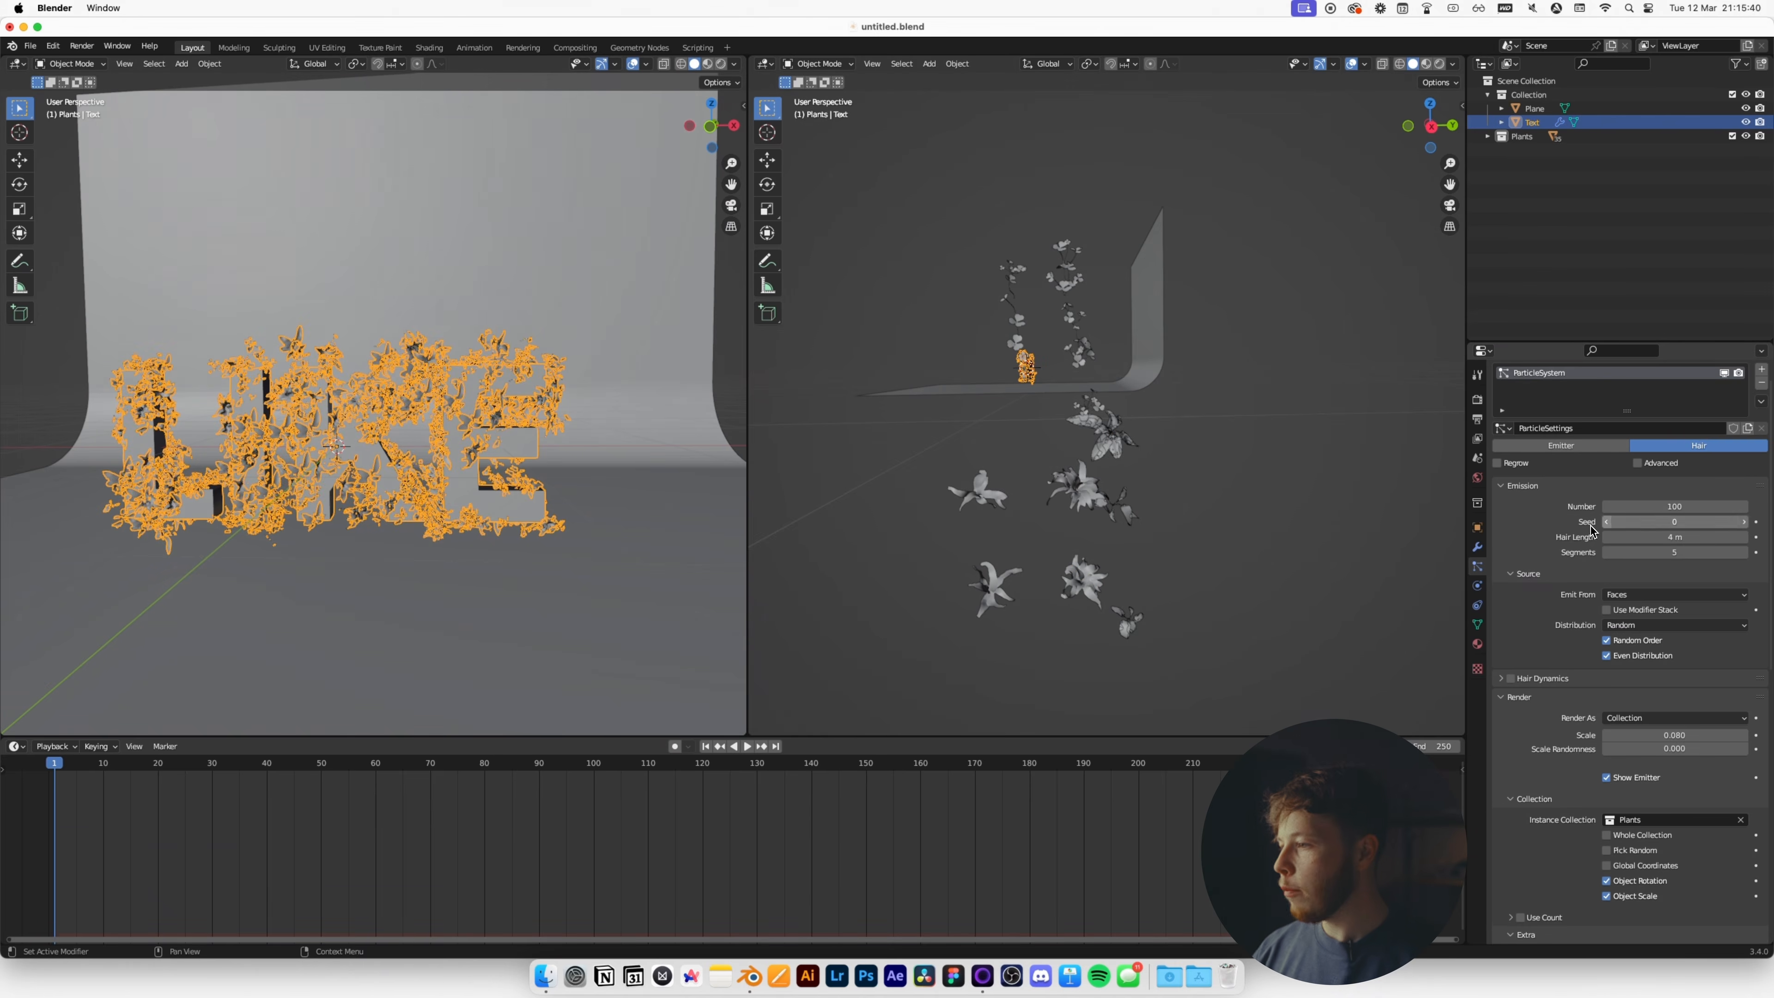
left_click_drag(1642, 509, 1761, 501)
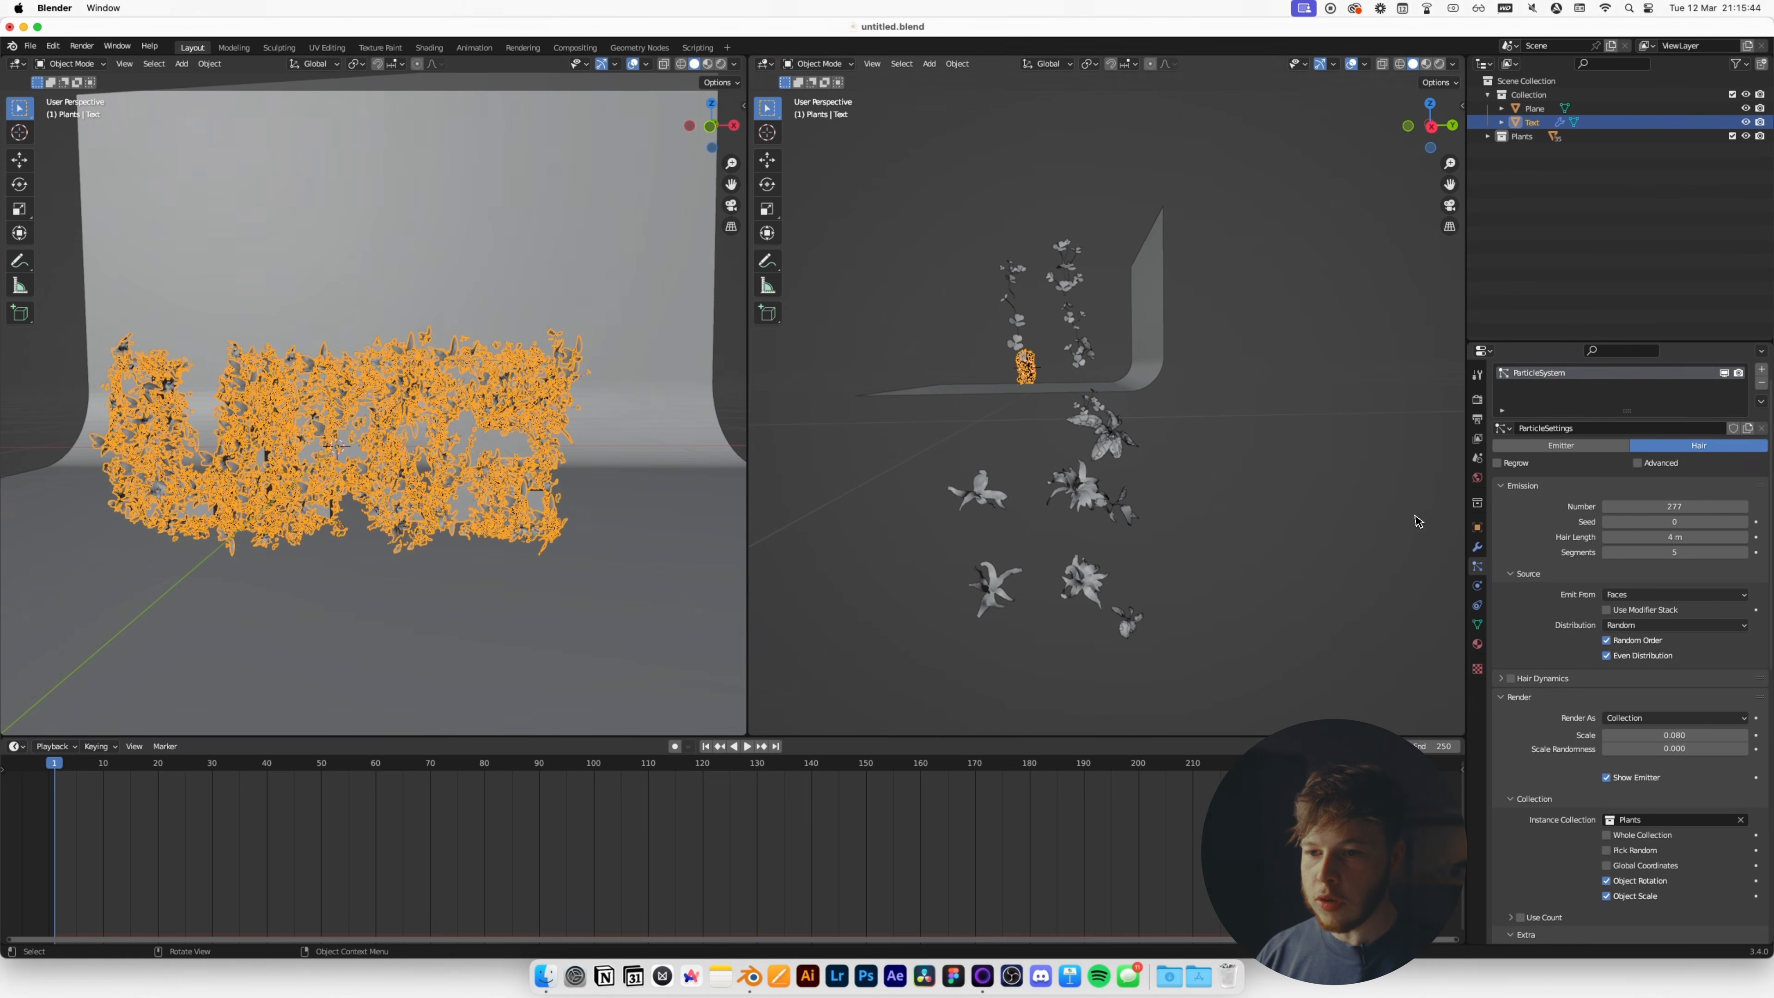
left_click(654, 548)
key("super+z")
key("super+z")
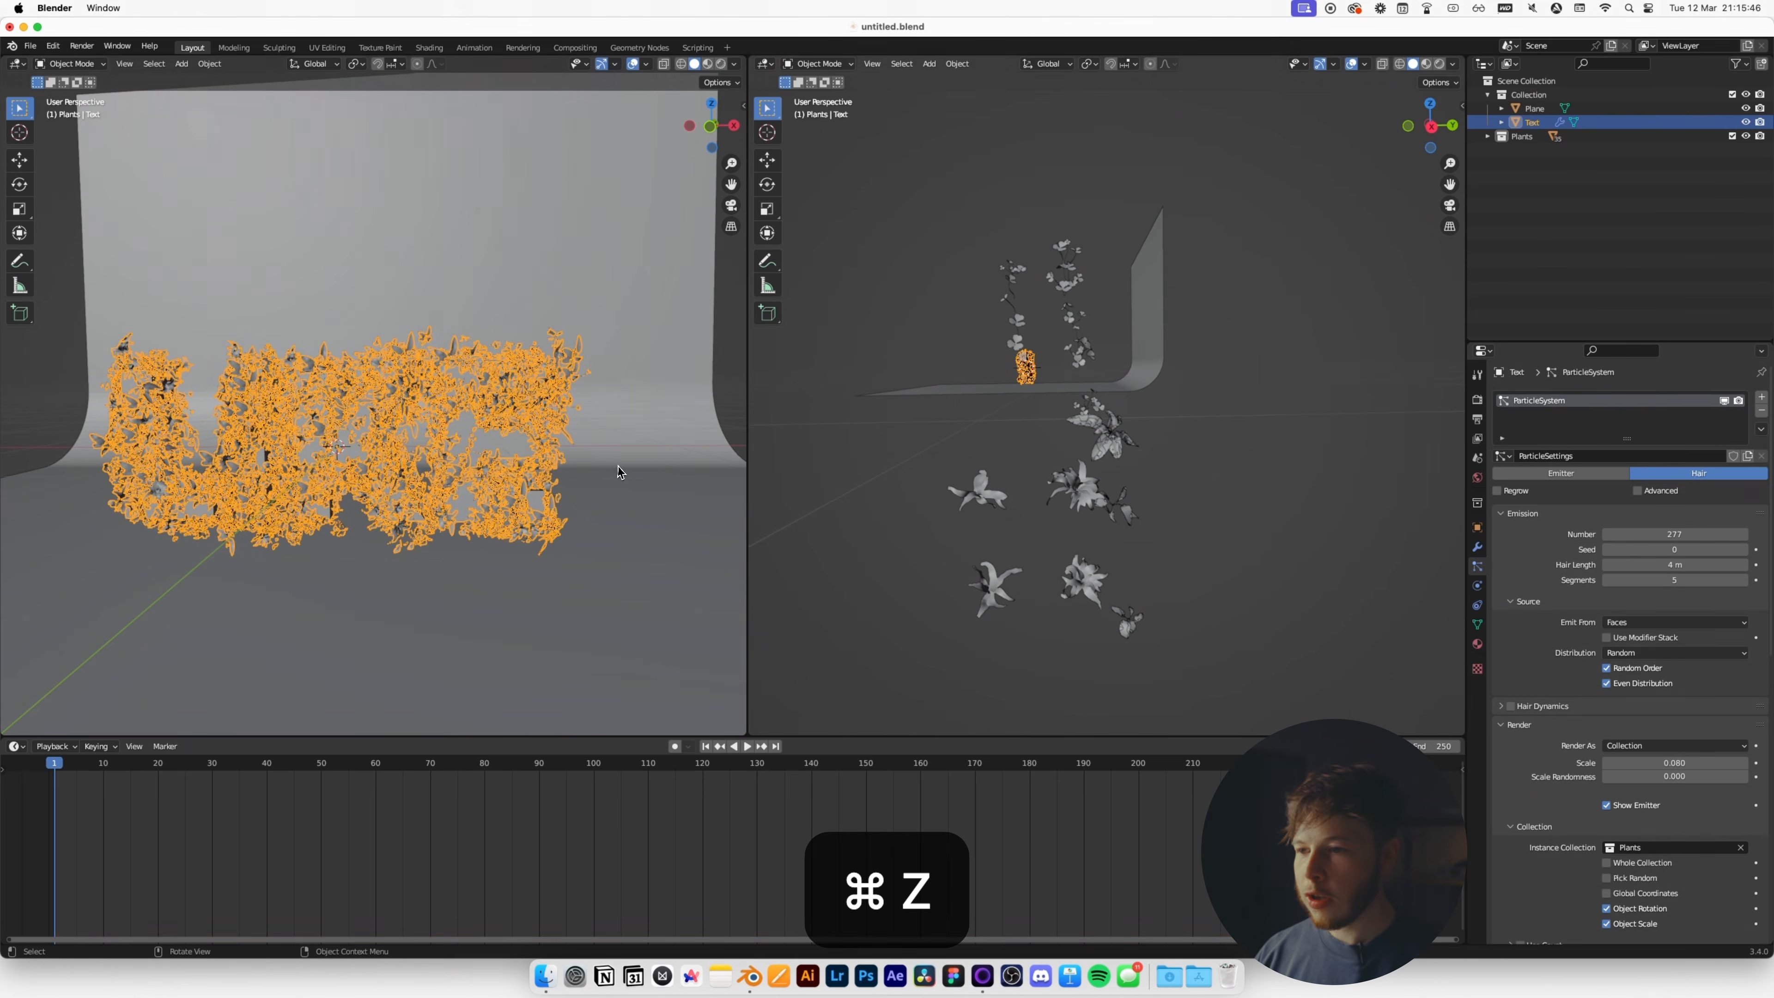
key("super+z")
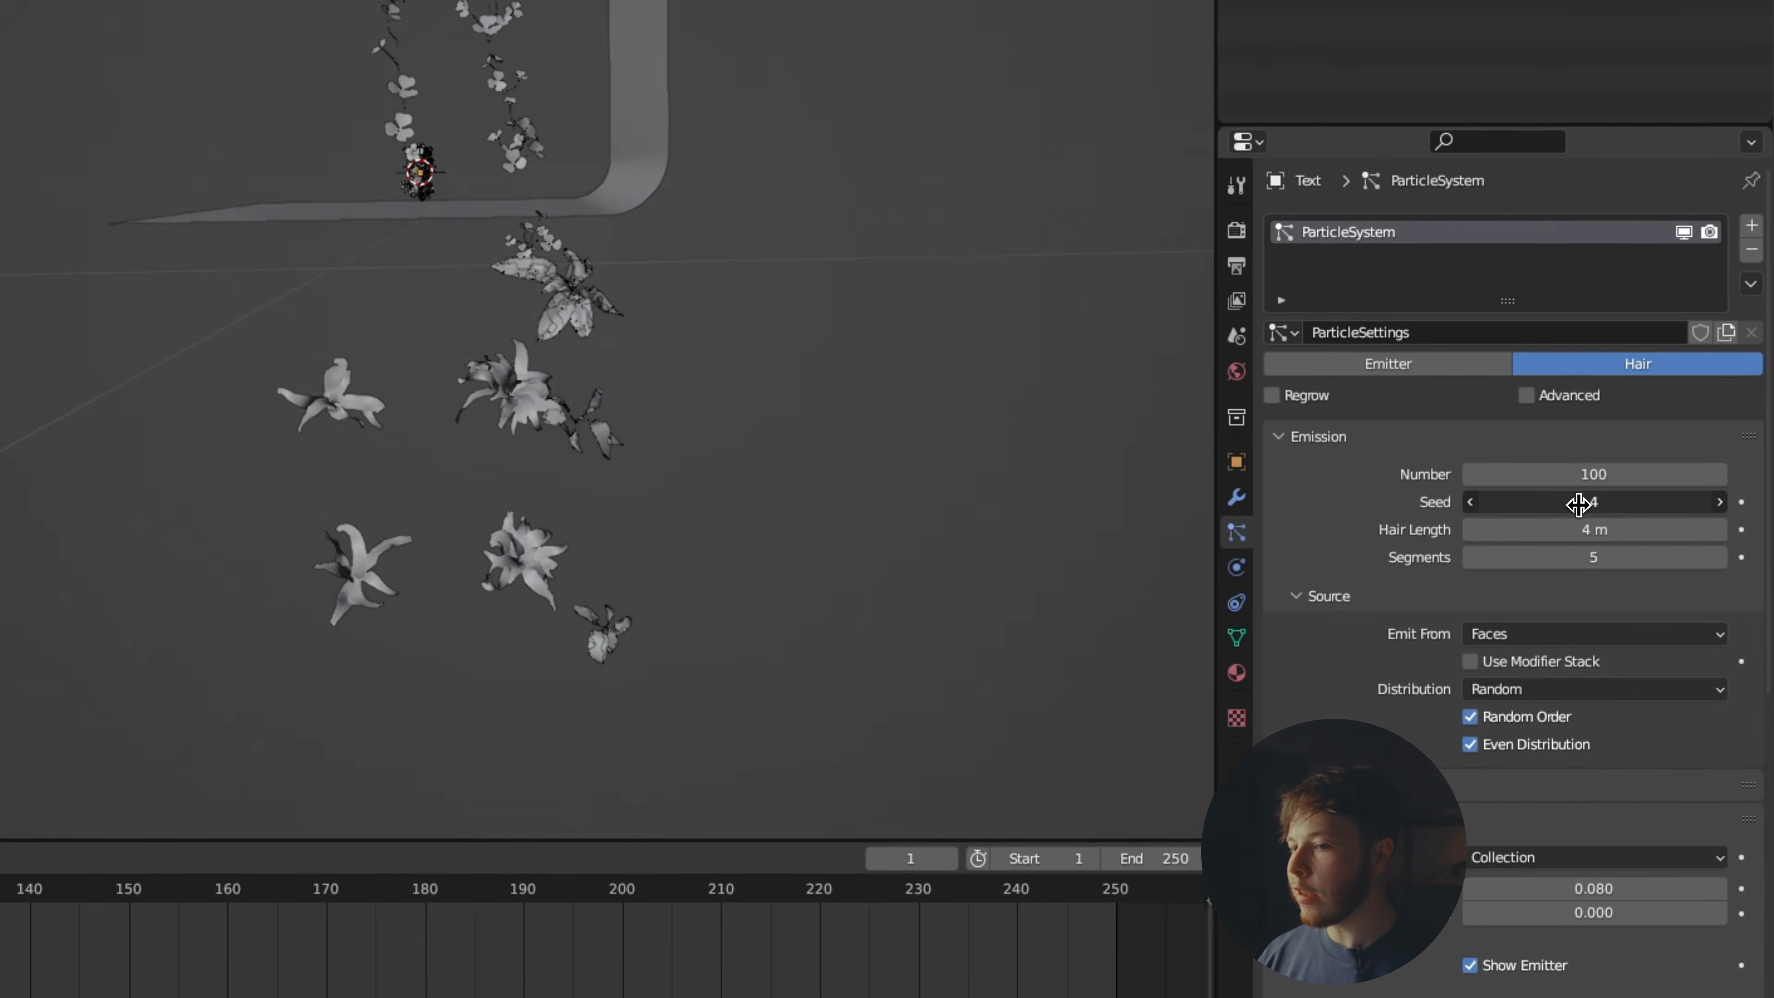
Set the emission Seed to 23, and try a children Size of 0.010 before undoing it.
mouse_move(1578, 503)
left_mouse_down()
mouse_move(1602, 504)
mouse_move(1588, 495)
left_mouse_up()
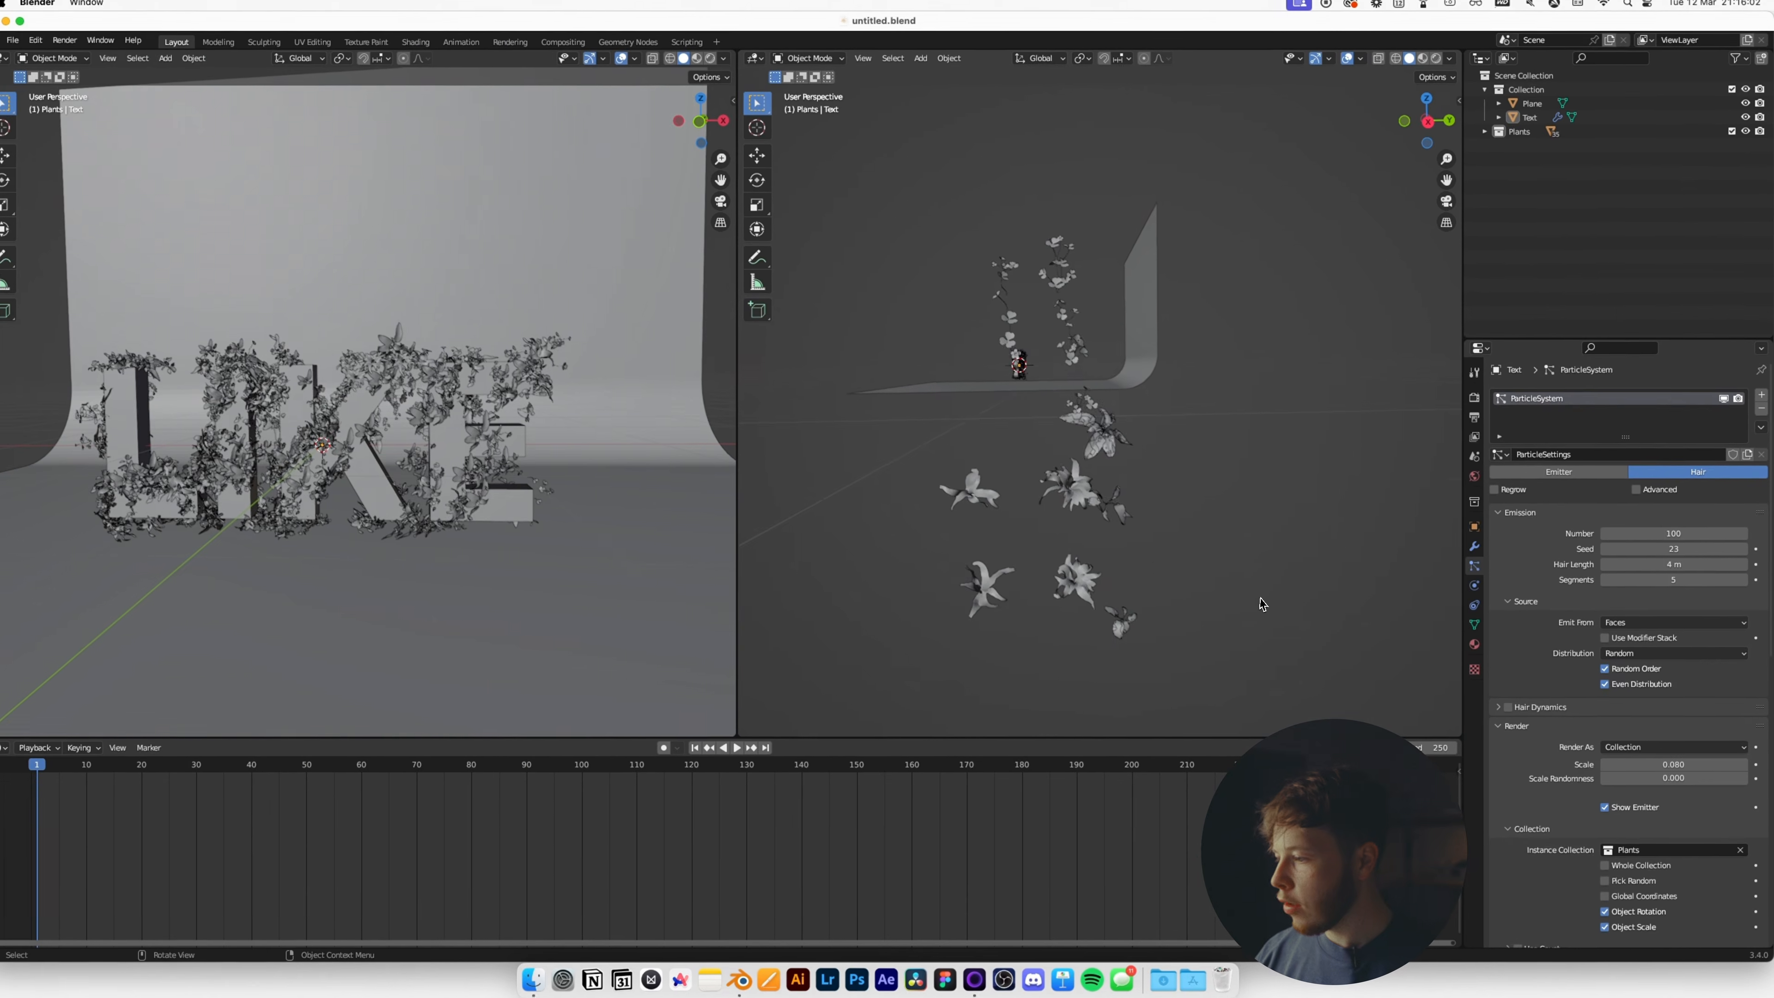
middle_click_drag(1307, 646, 1215, 573)
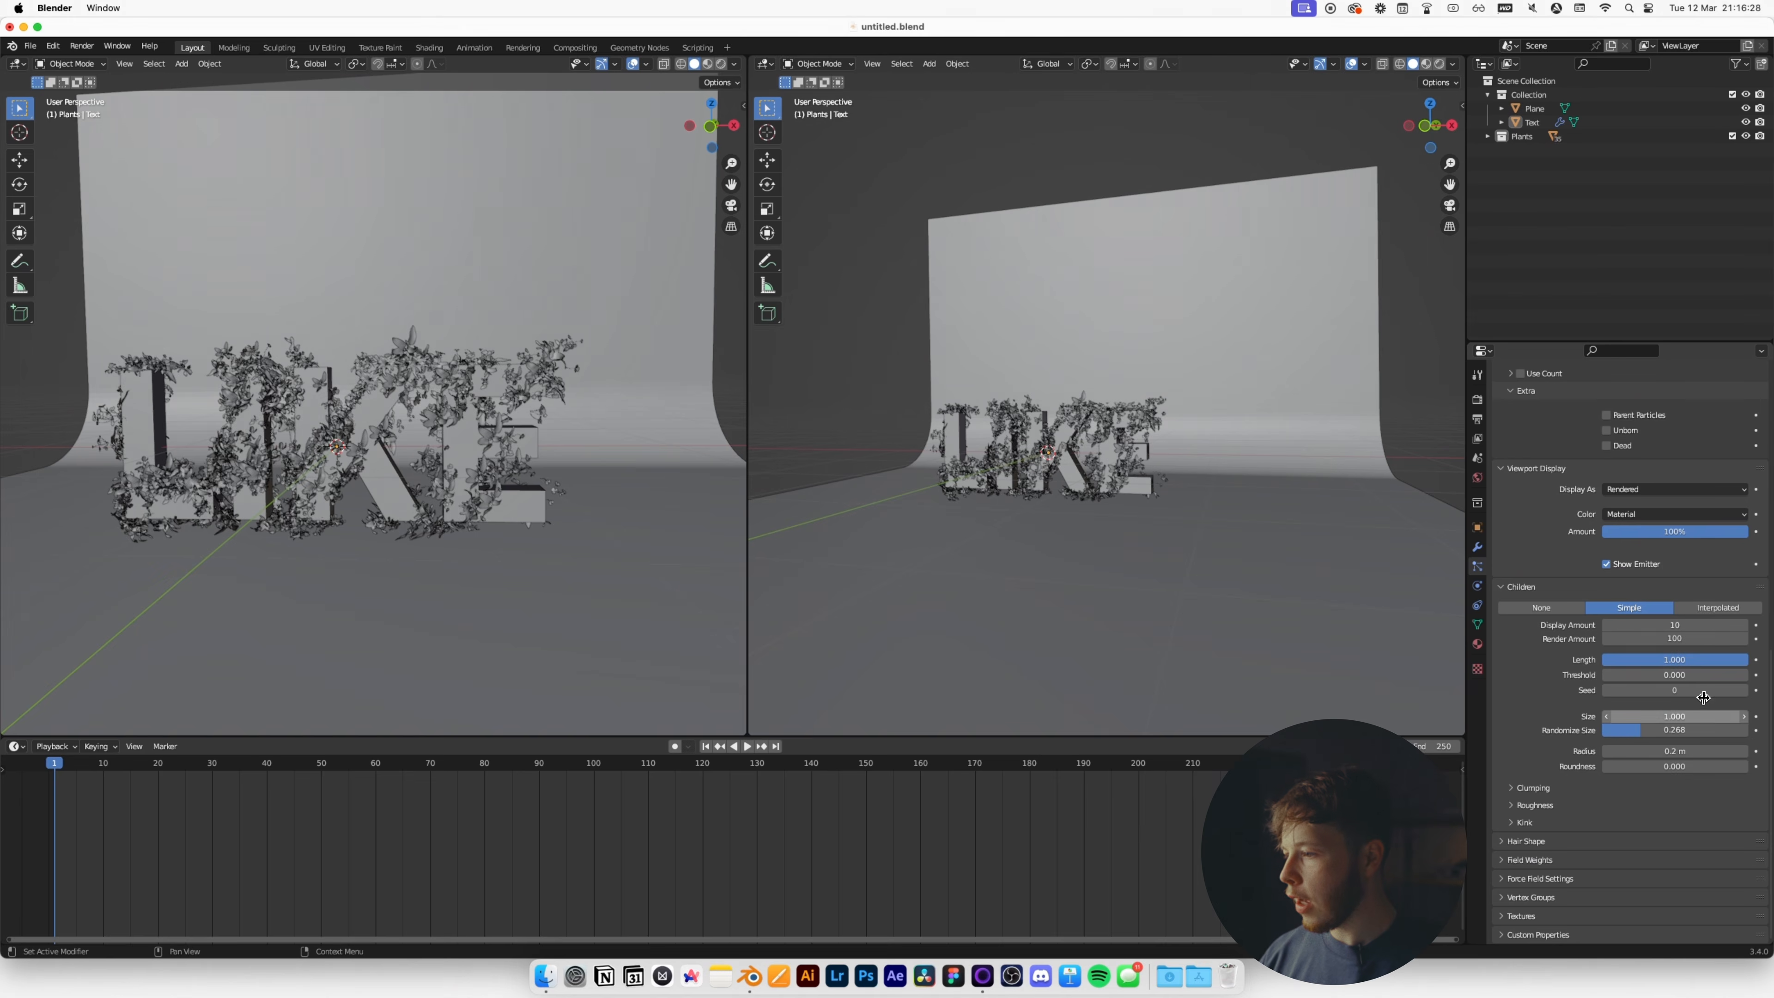
left_click_drag(1672, 714, 3, 741)
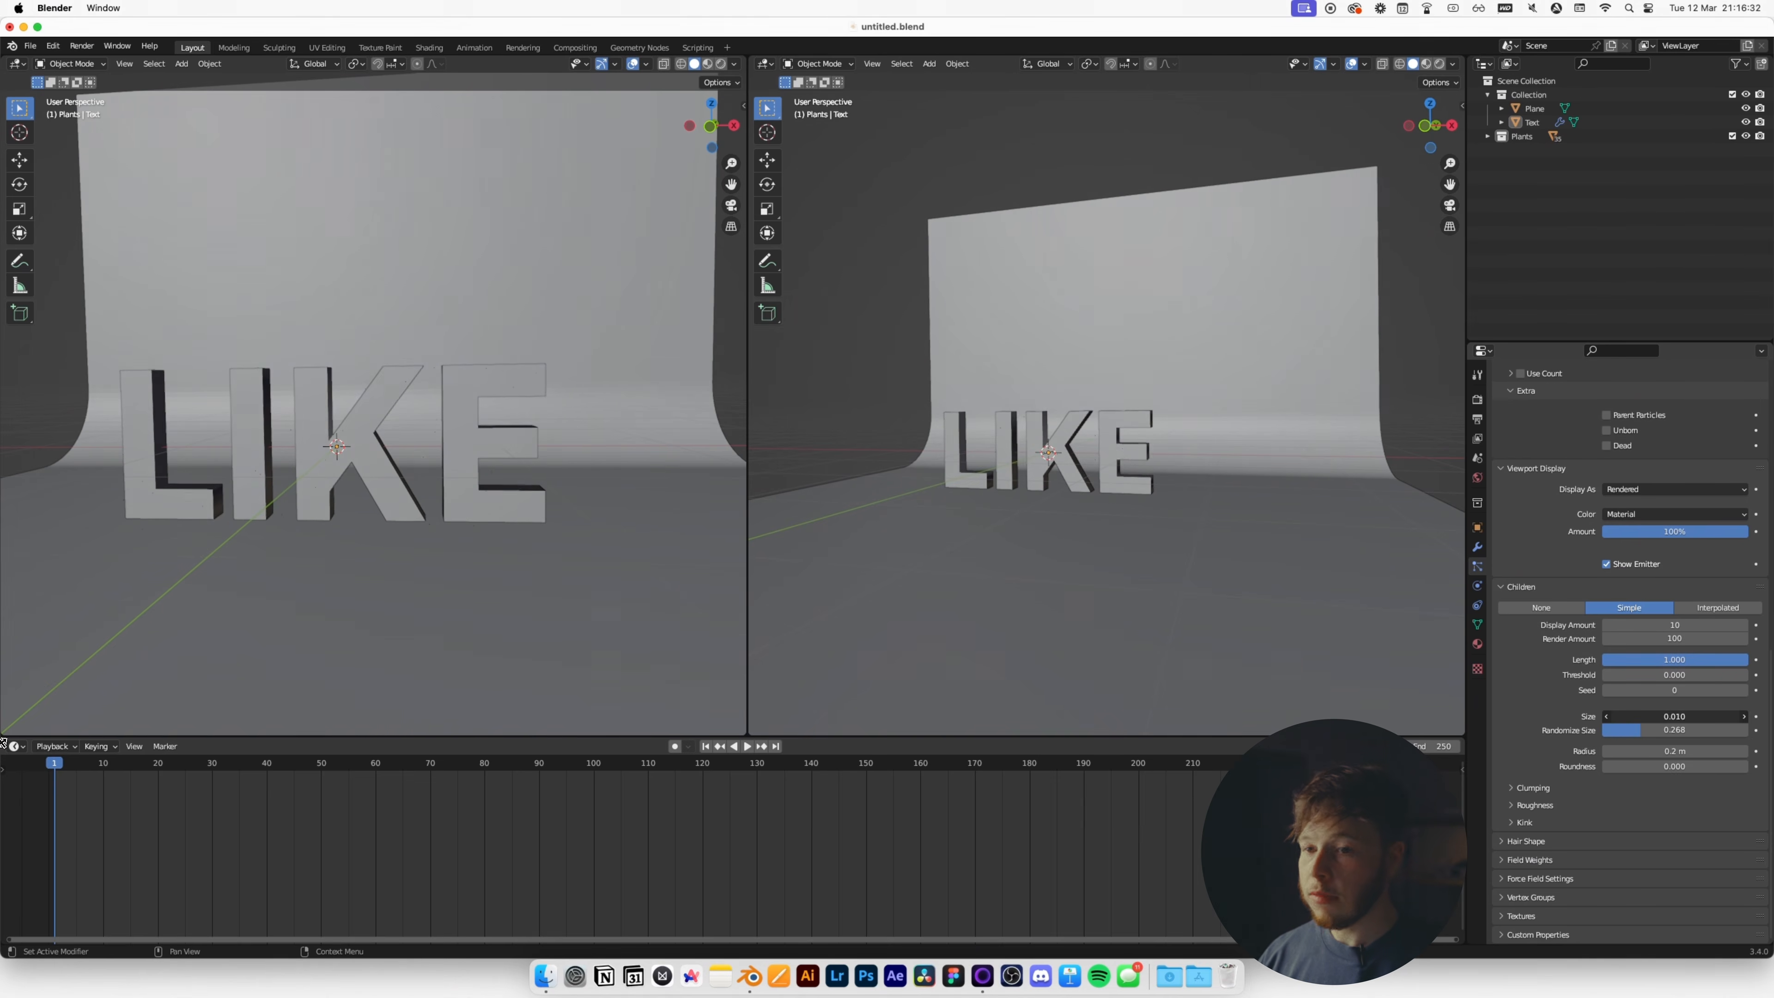
key("super+z")
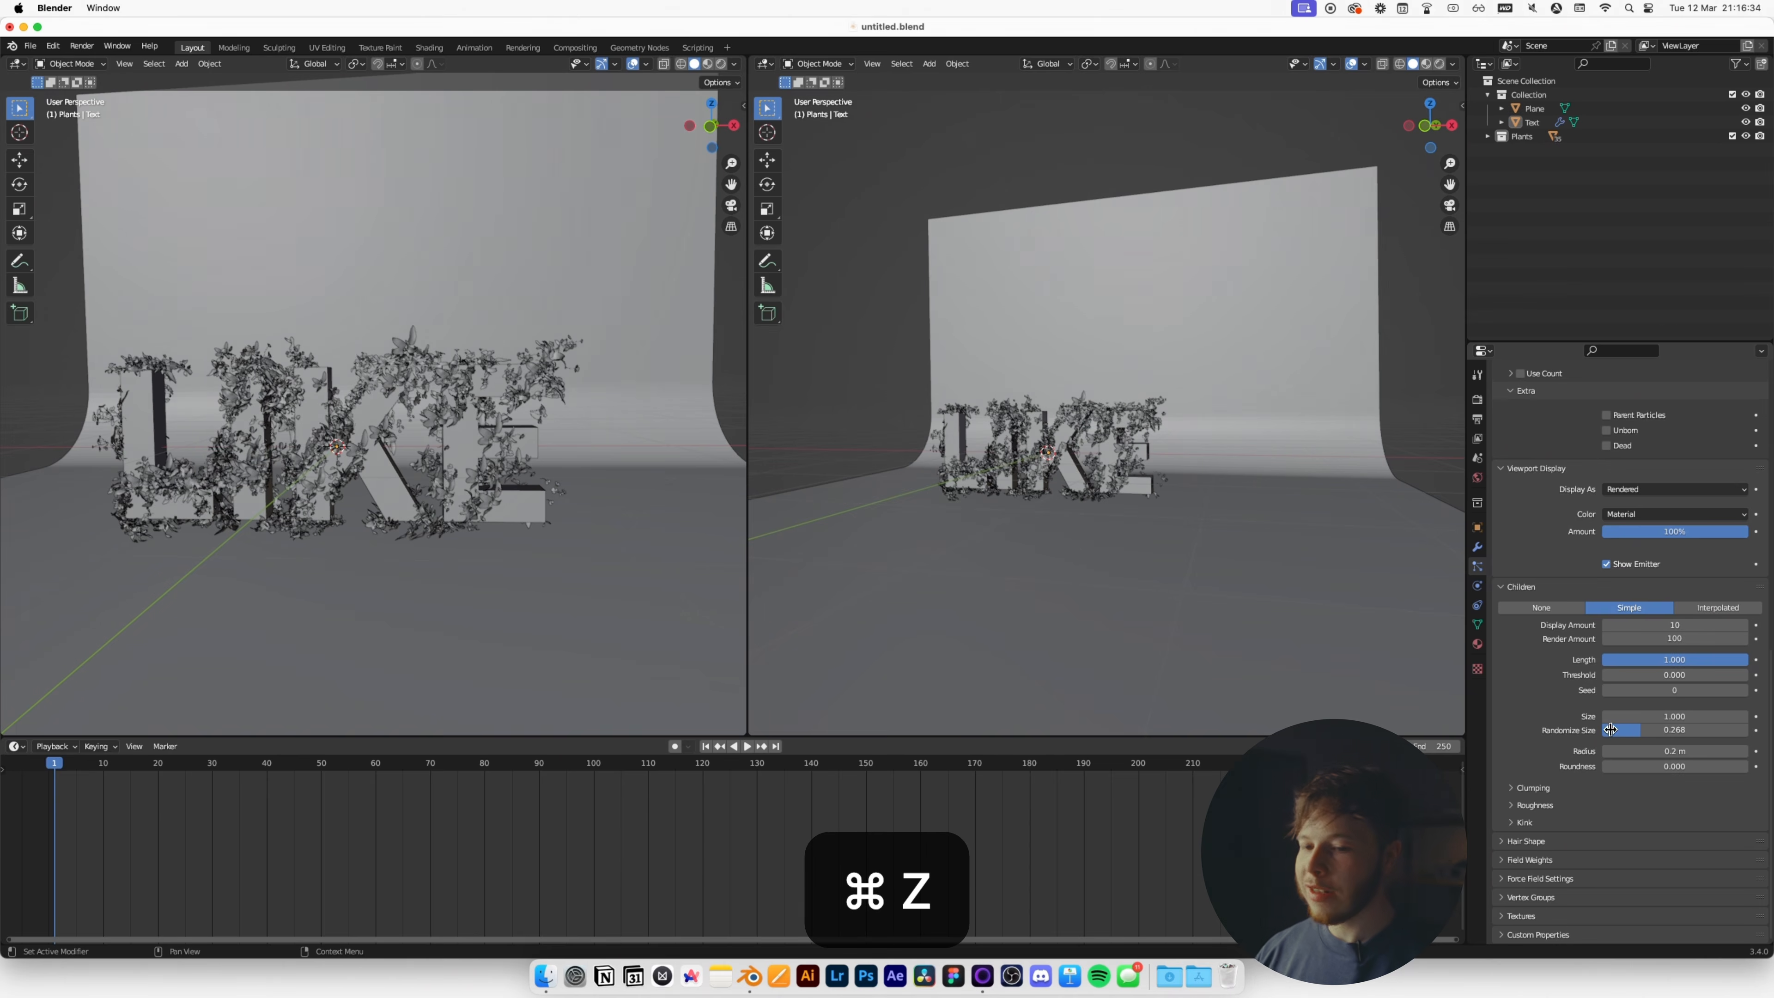
Keyframe the children Size at 1.000 on frame 40 and at 0.001 on frame 20.
left_click_drag(221, 778, 267, 781)
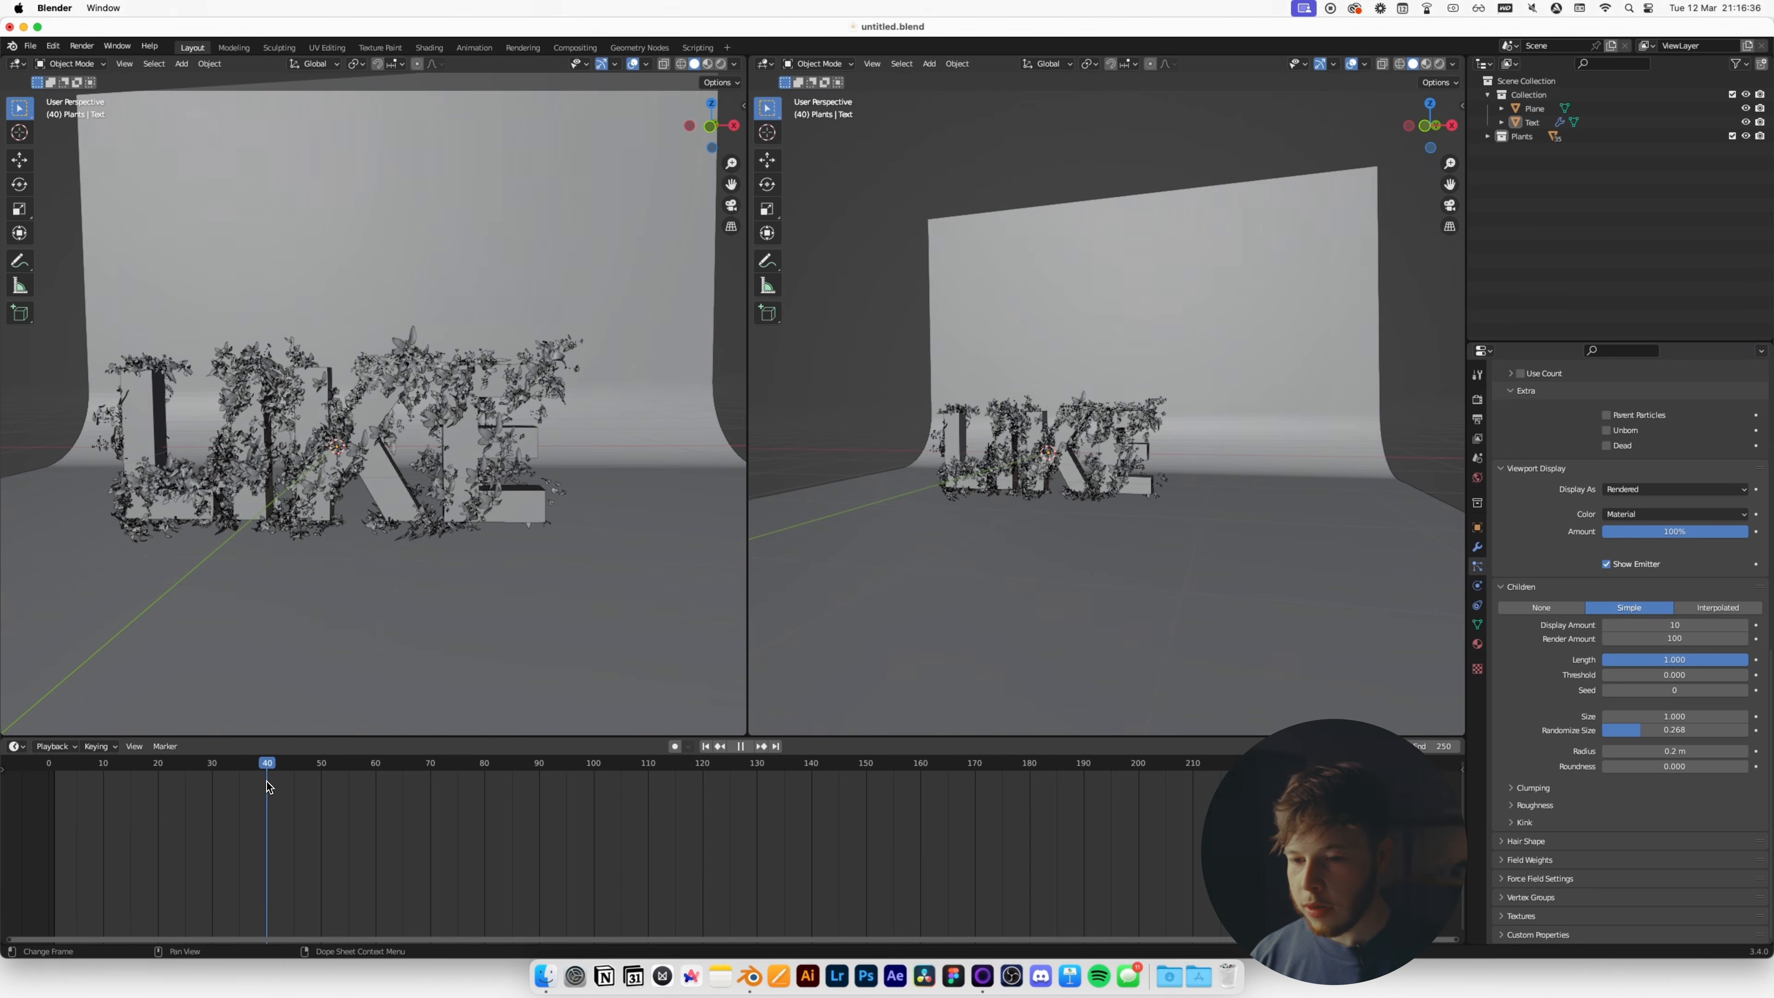
left_click(1756, 717)
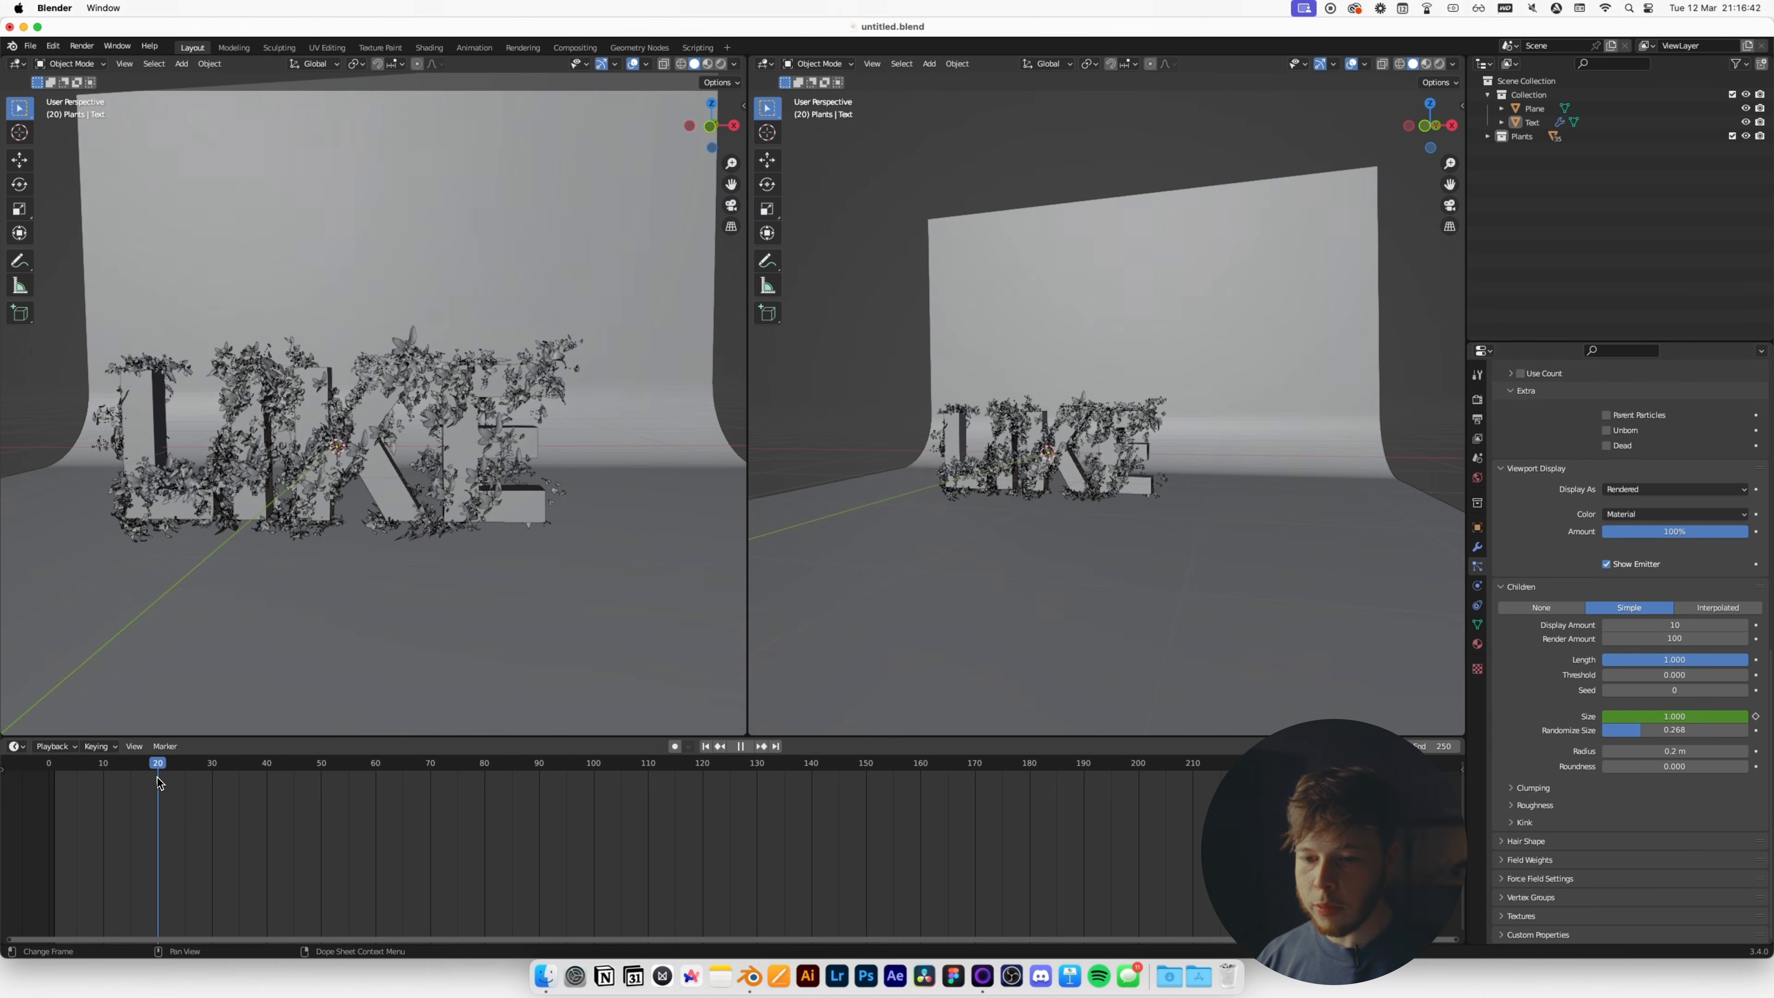
key("space")
left_click(1663, 716)
type("0")
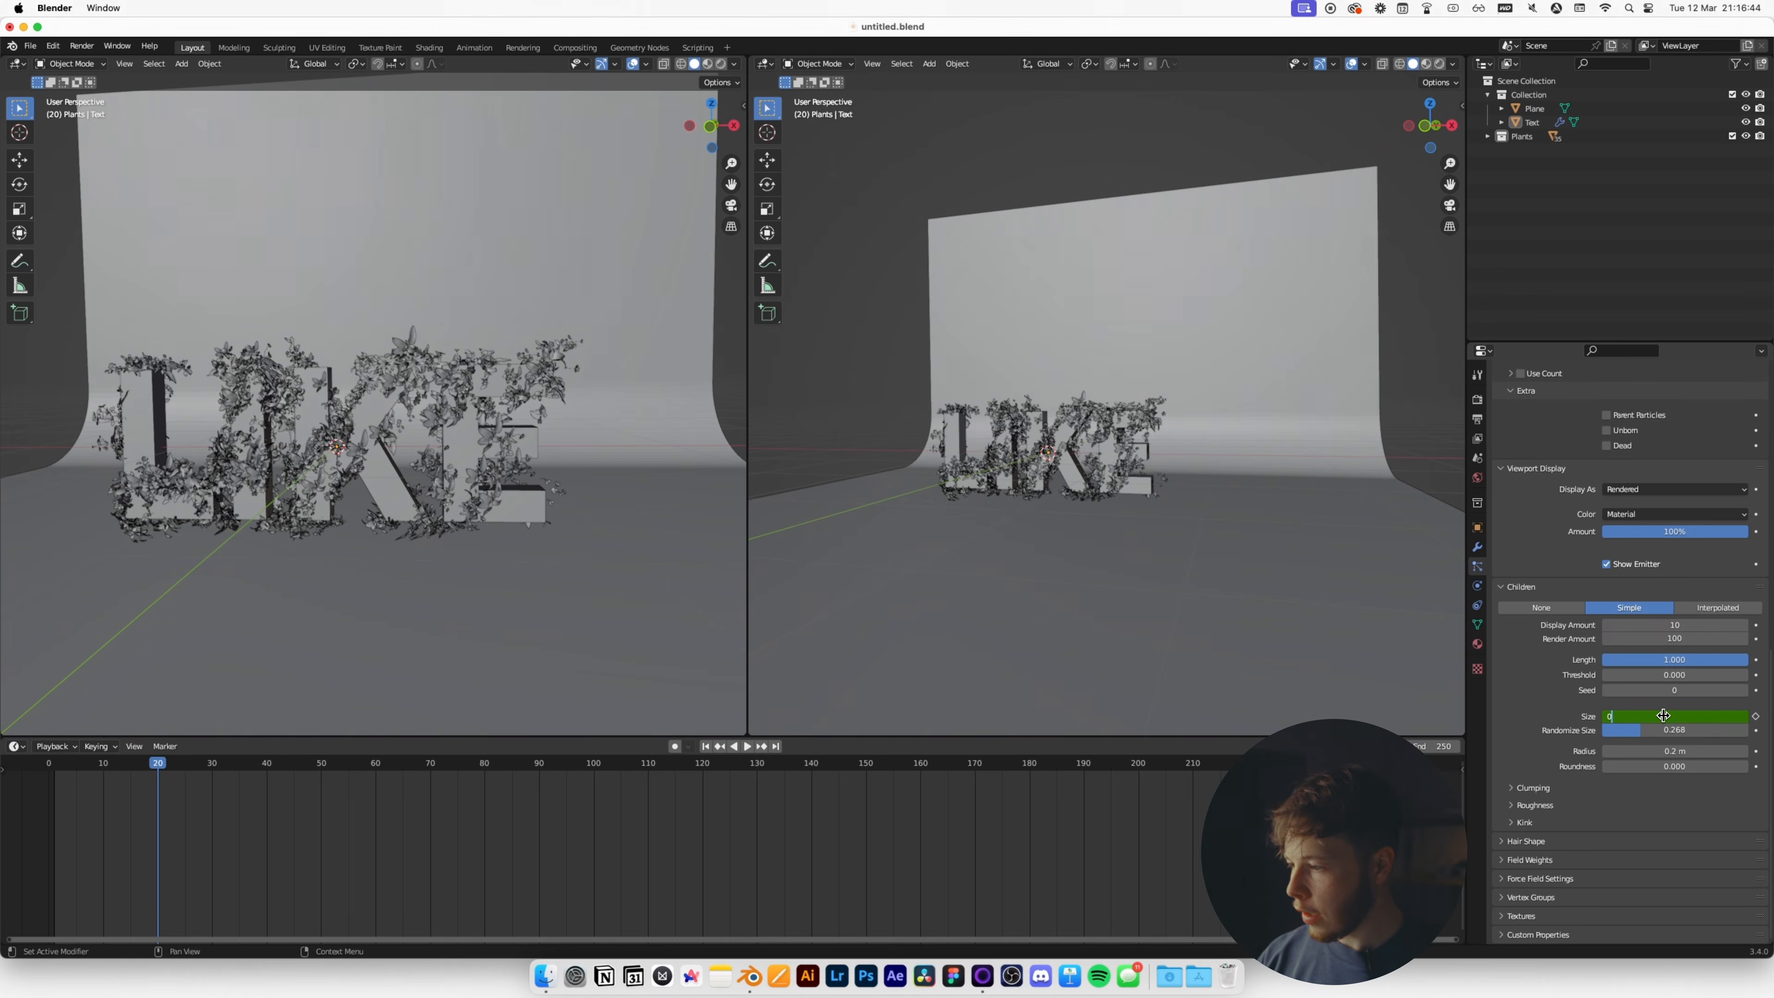
type(".001")
key("Return")
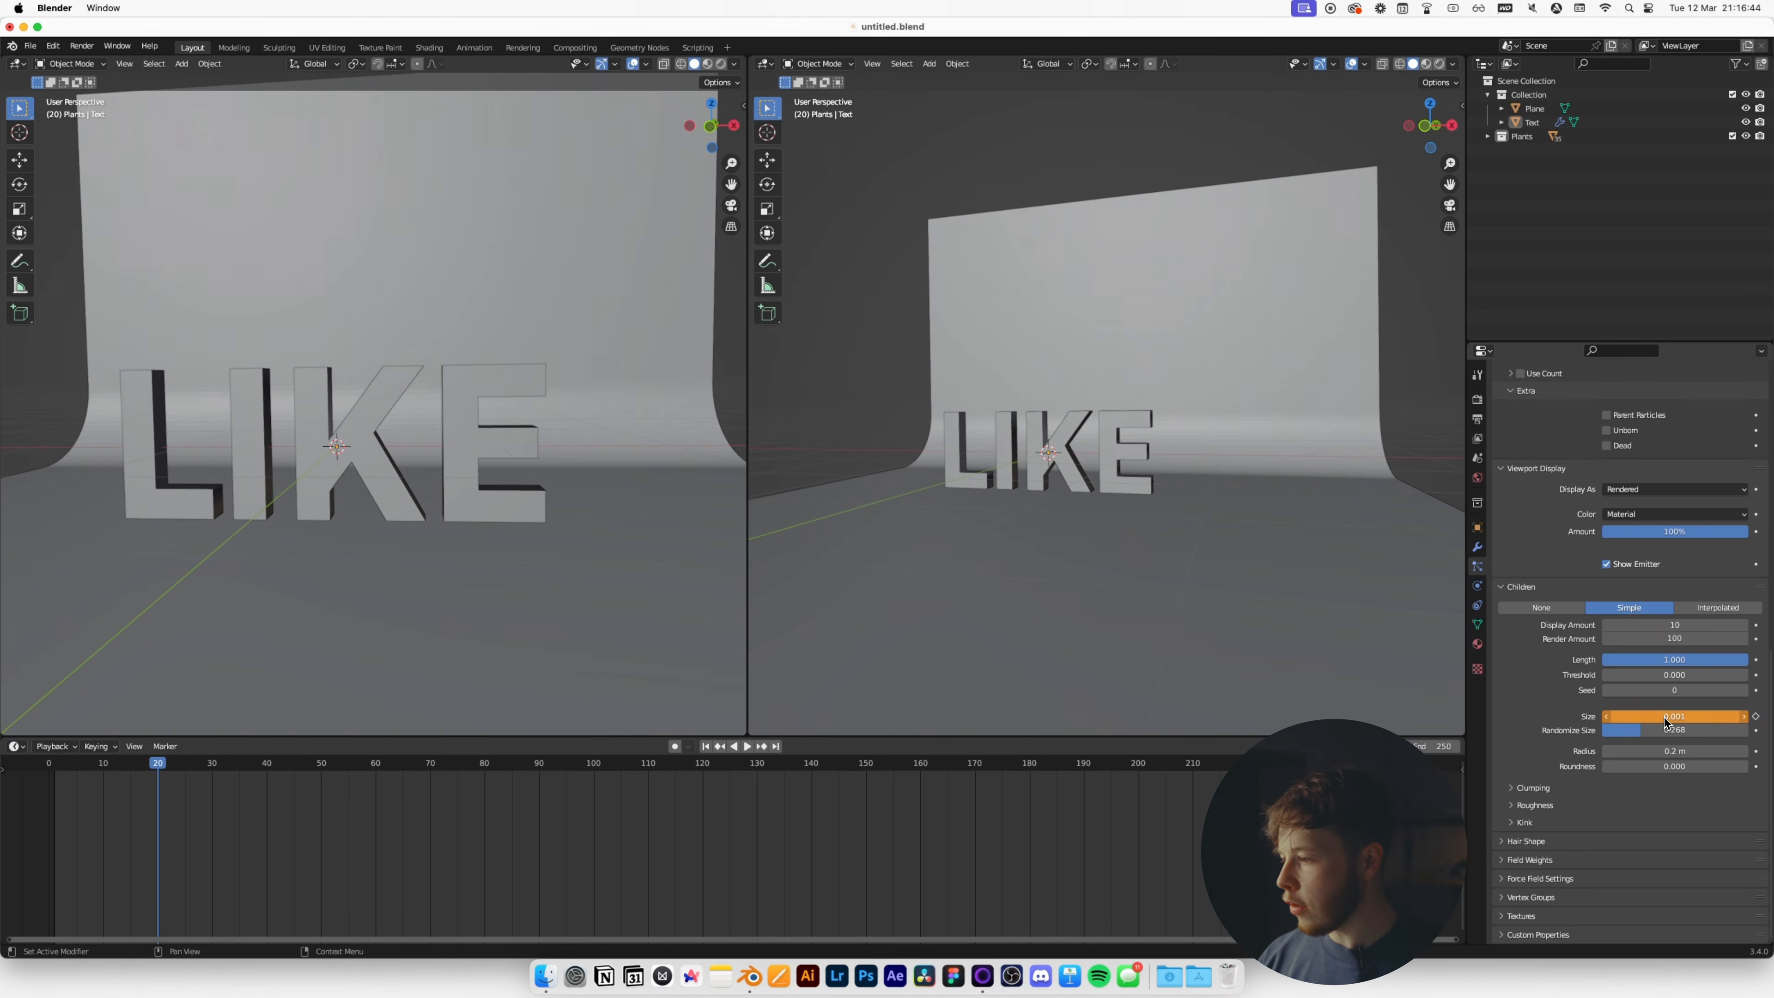
left_click(1756, 716)
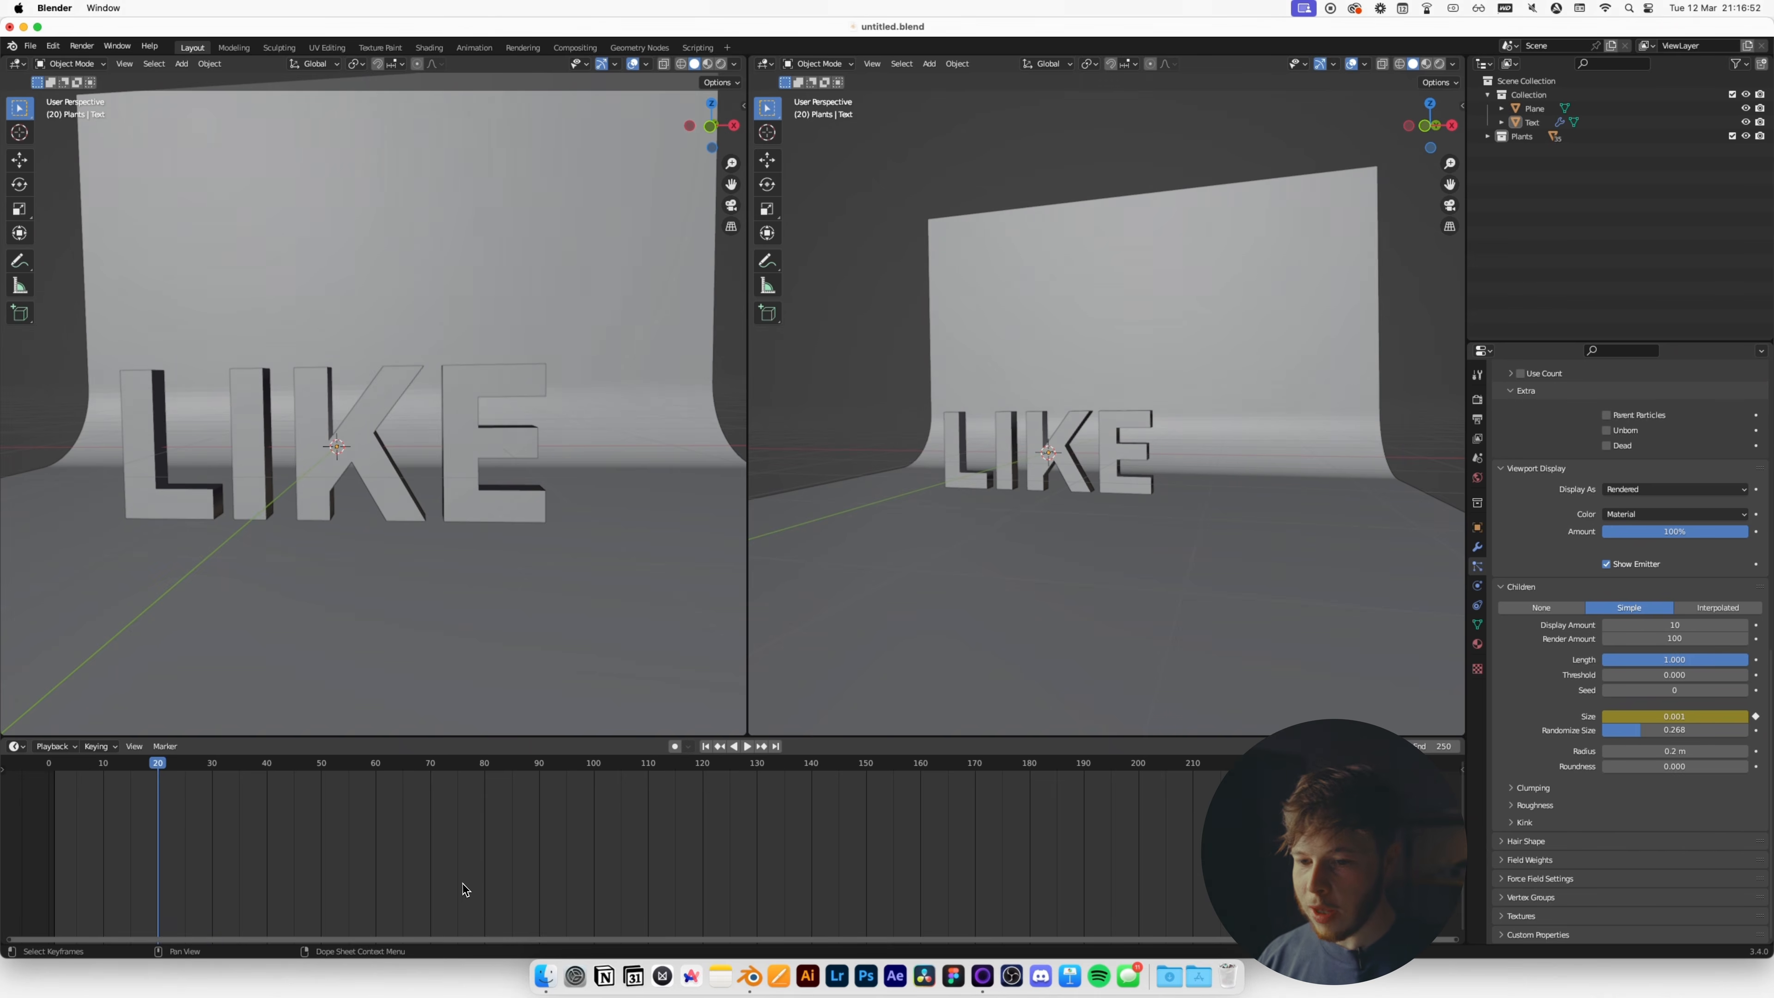
Play the animation from before frame 20 to check the plants' growth on the letters.
left_click_drag(160, 760, 108, 761)
key("space")
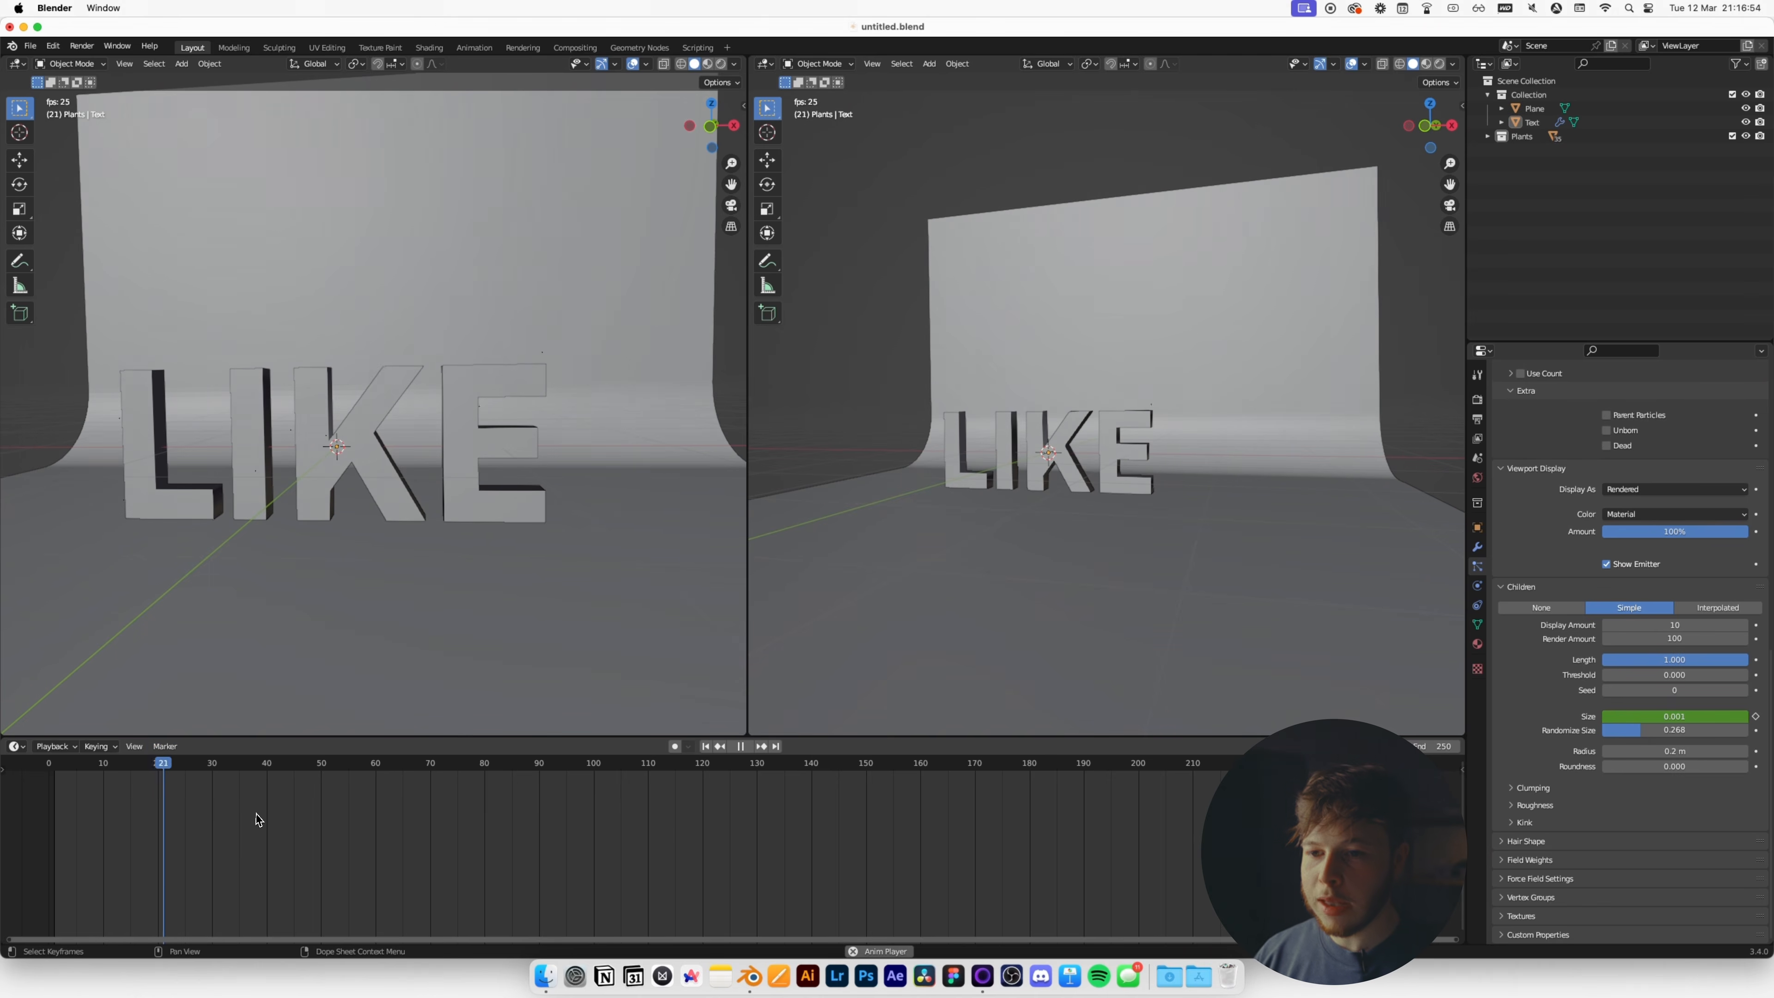
key("space")
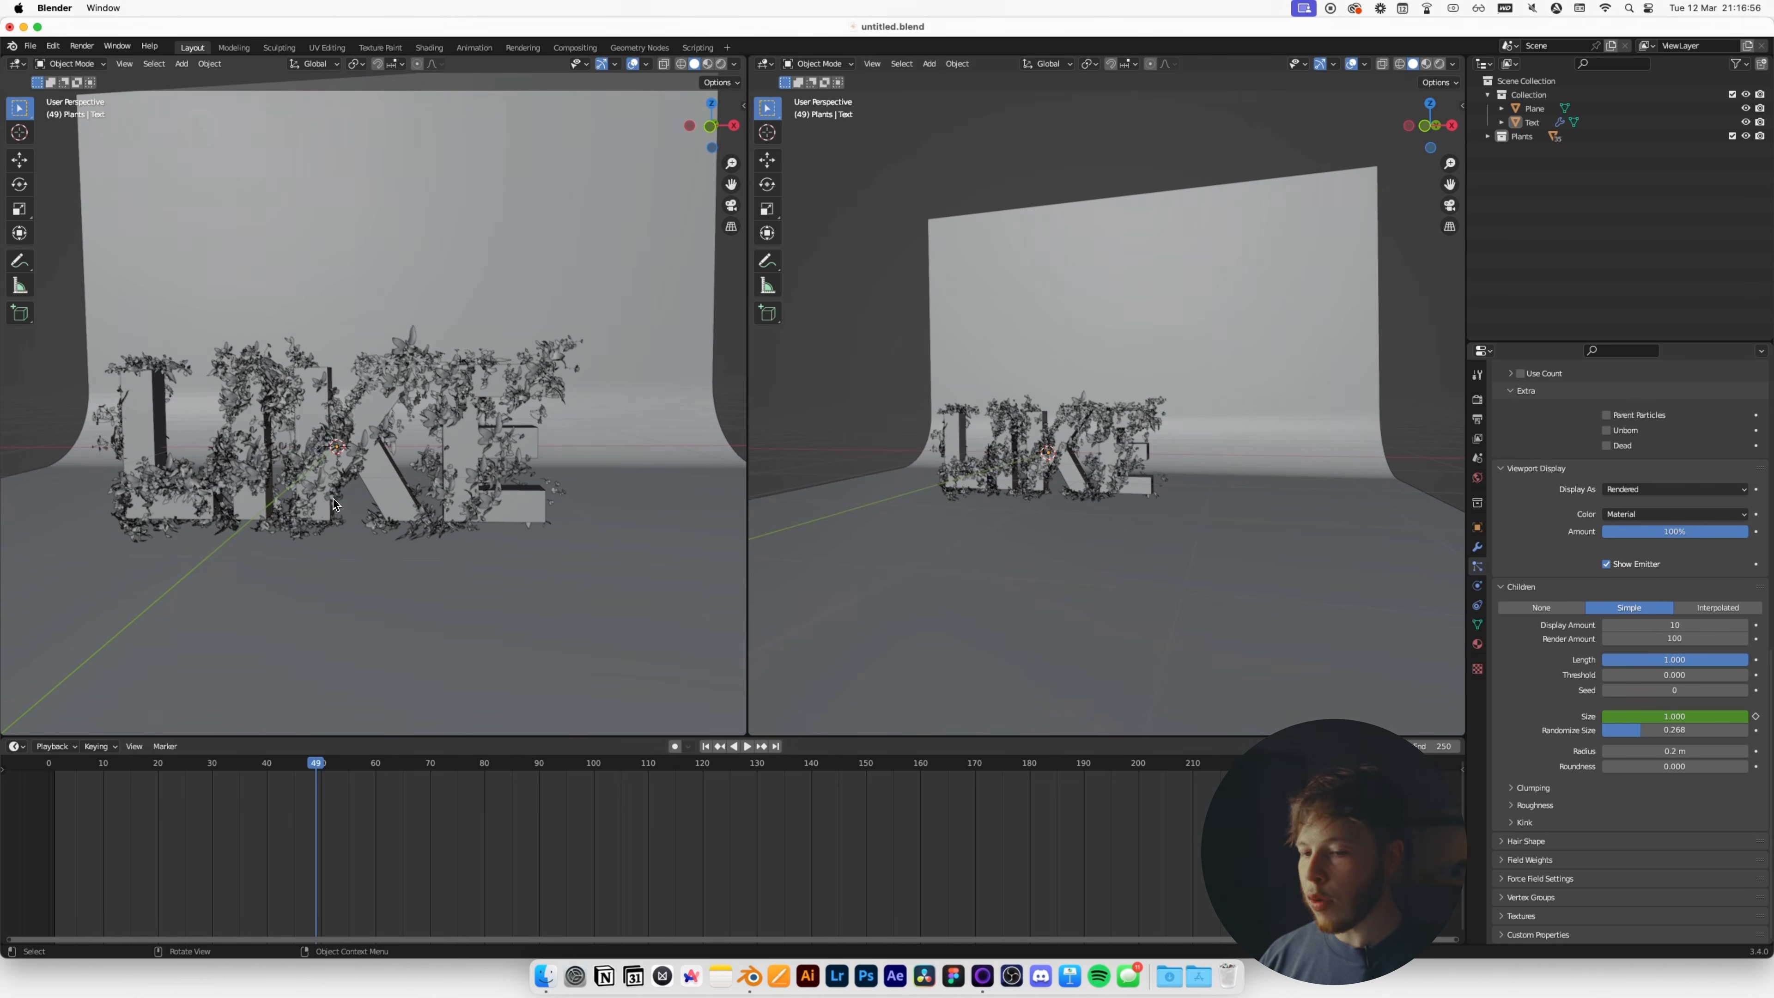
Replay the plant growth animation from about frame 15 and stop it once the plants are fully grown.
left_click_drag(159, 769, 134, 777)
key("space")
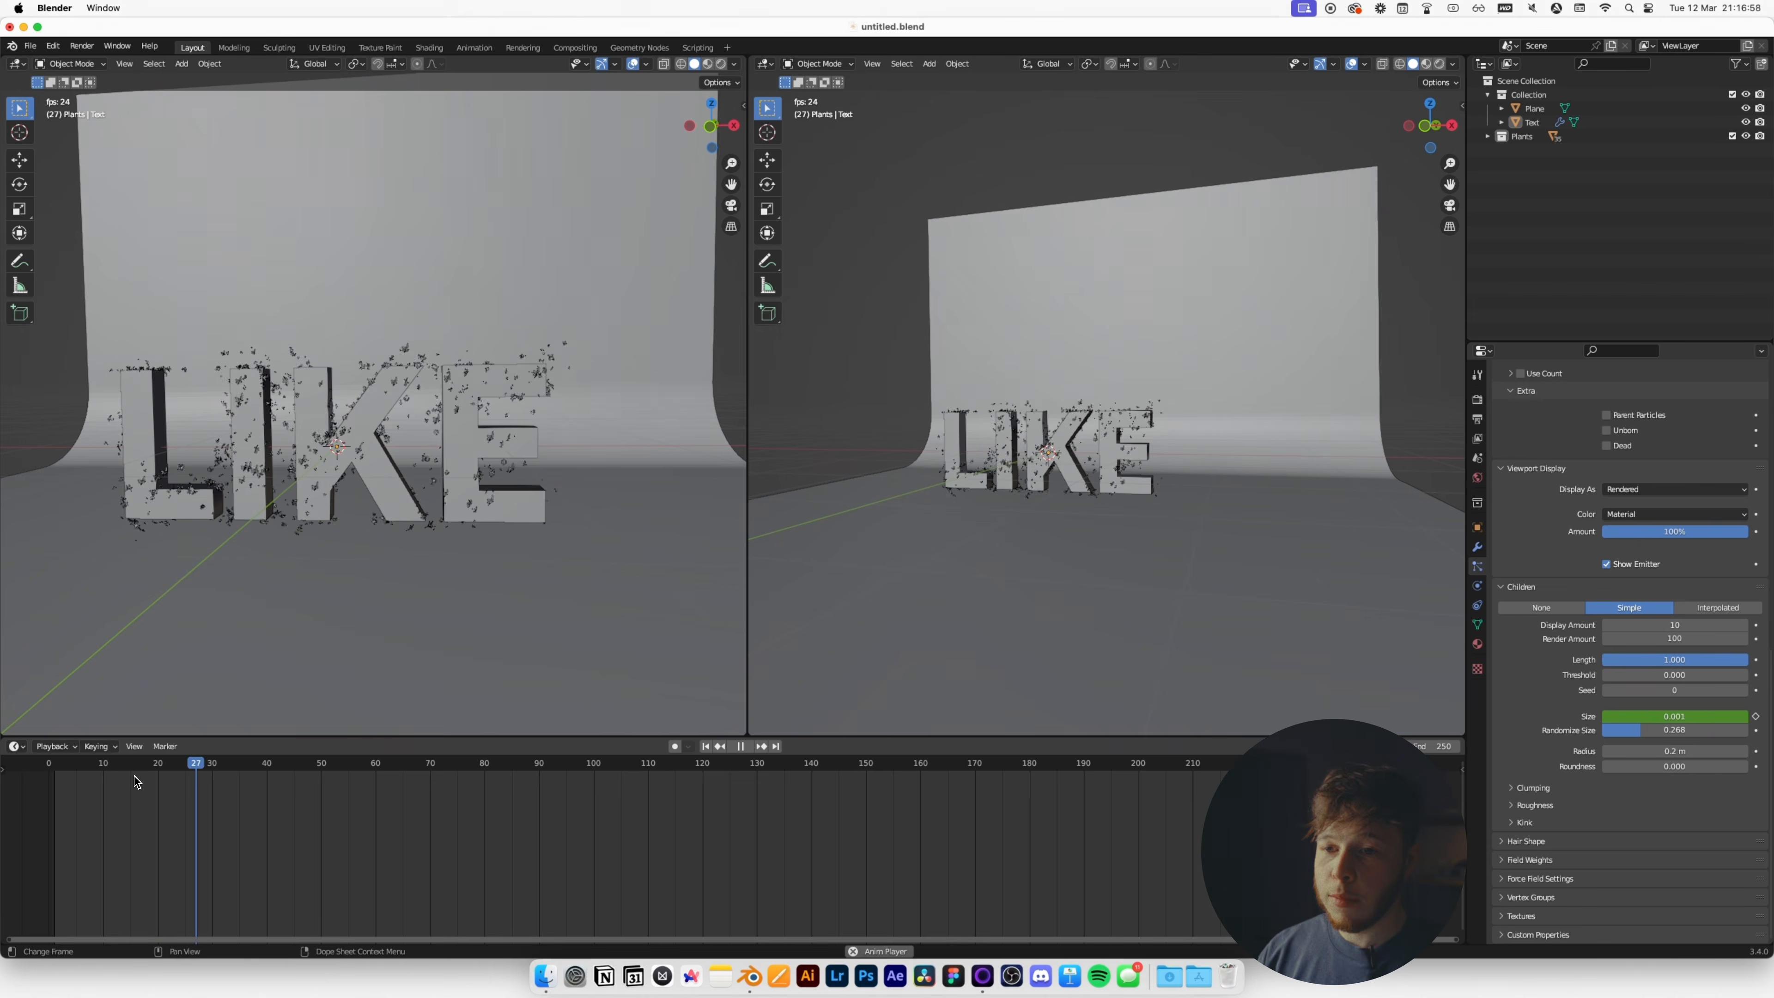
key("space")
Add a particle system to the backdrop plane from a single-user copy of ParticleSettings, and delete its keyframes at frames 20 and 40.
scroll(653, 555, "down", 5)
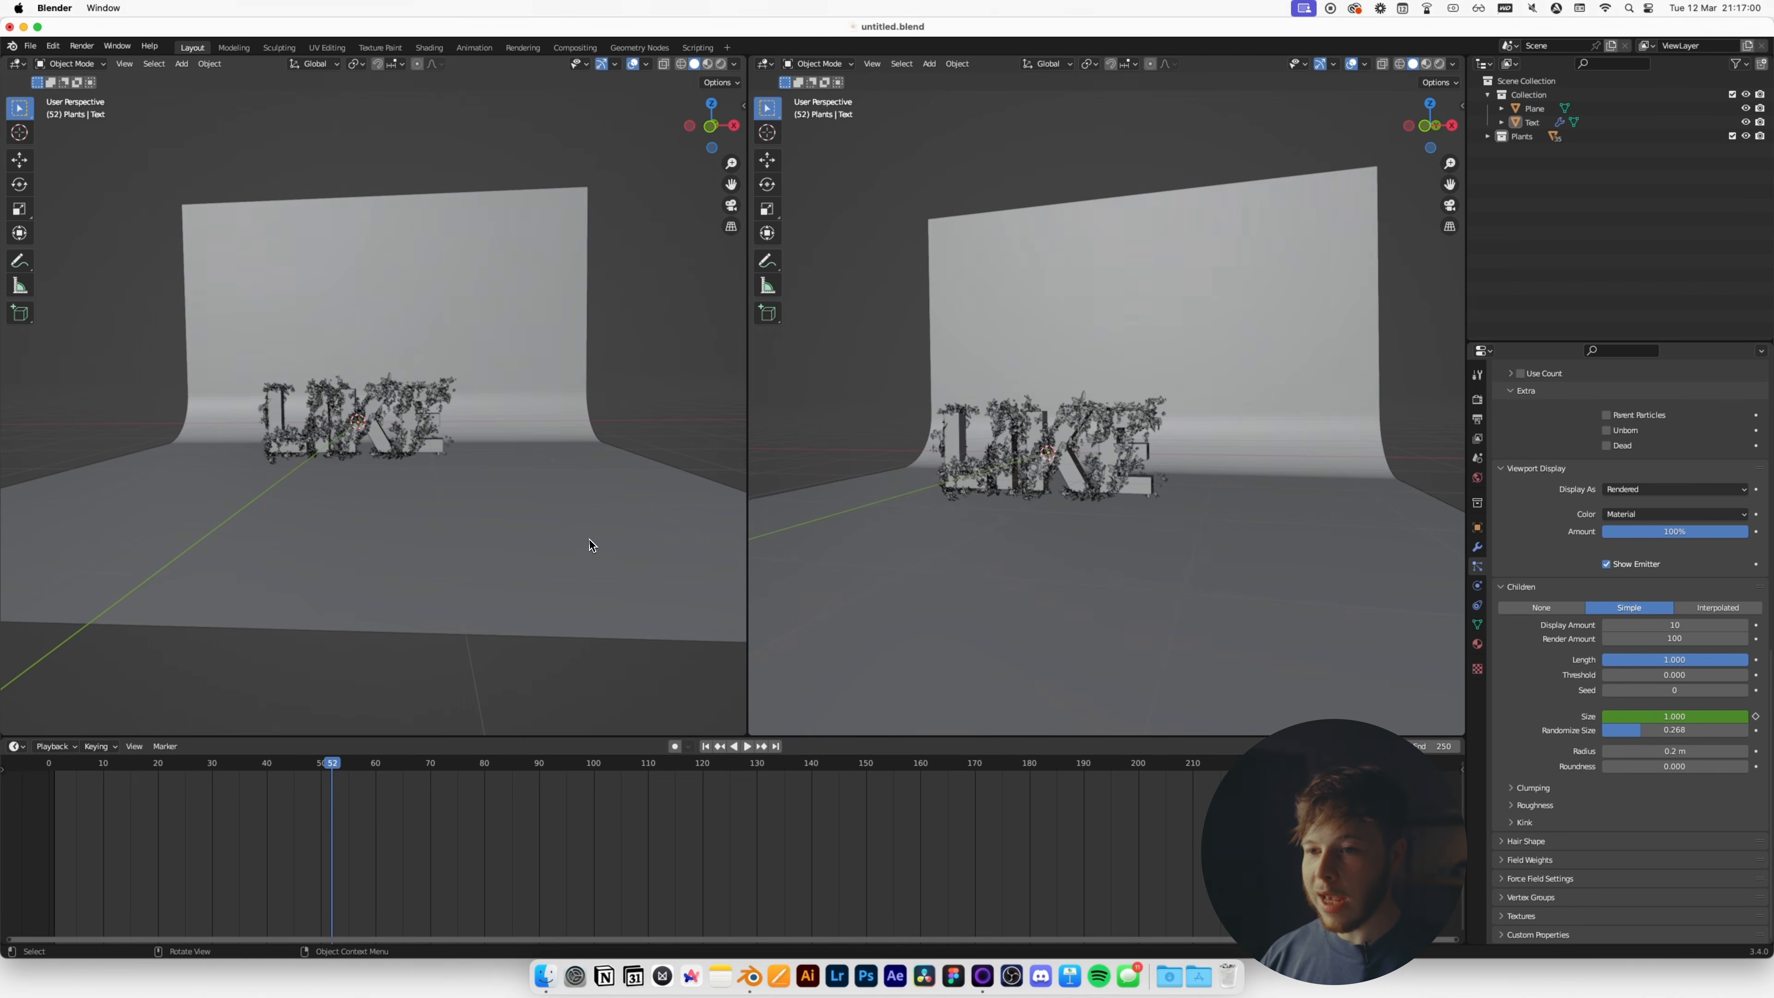
left_click(586, 520)
scroll(589, 520, "up", 2)
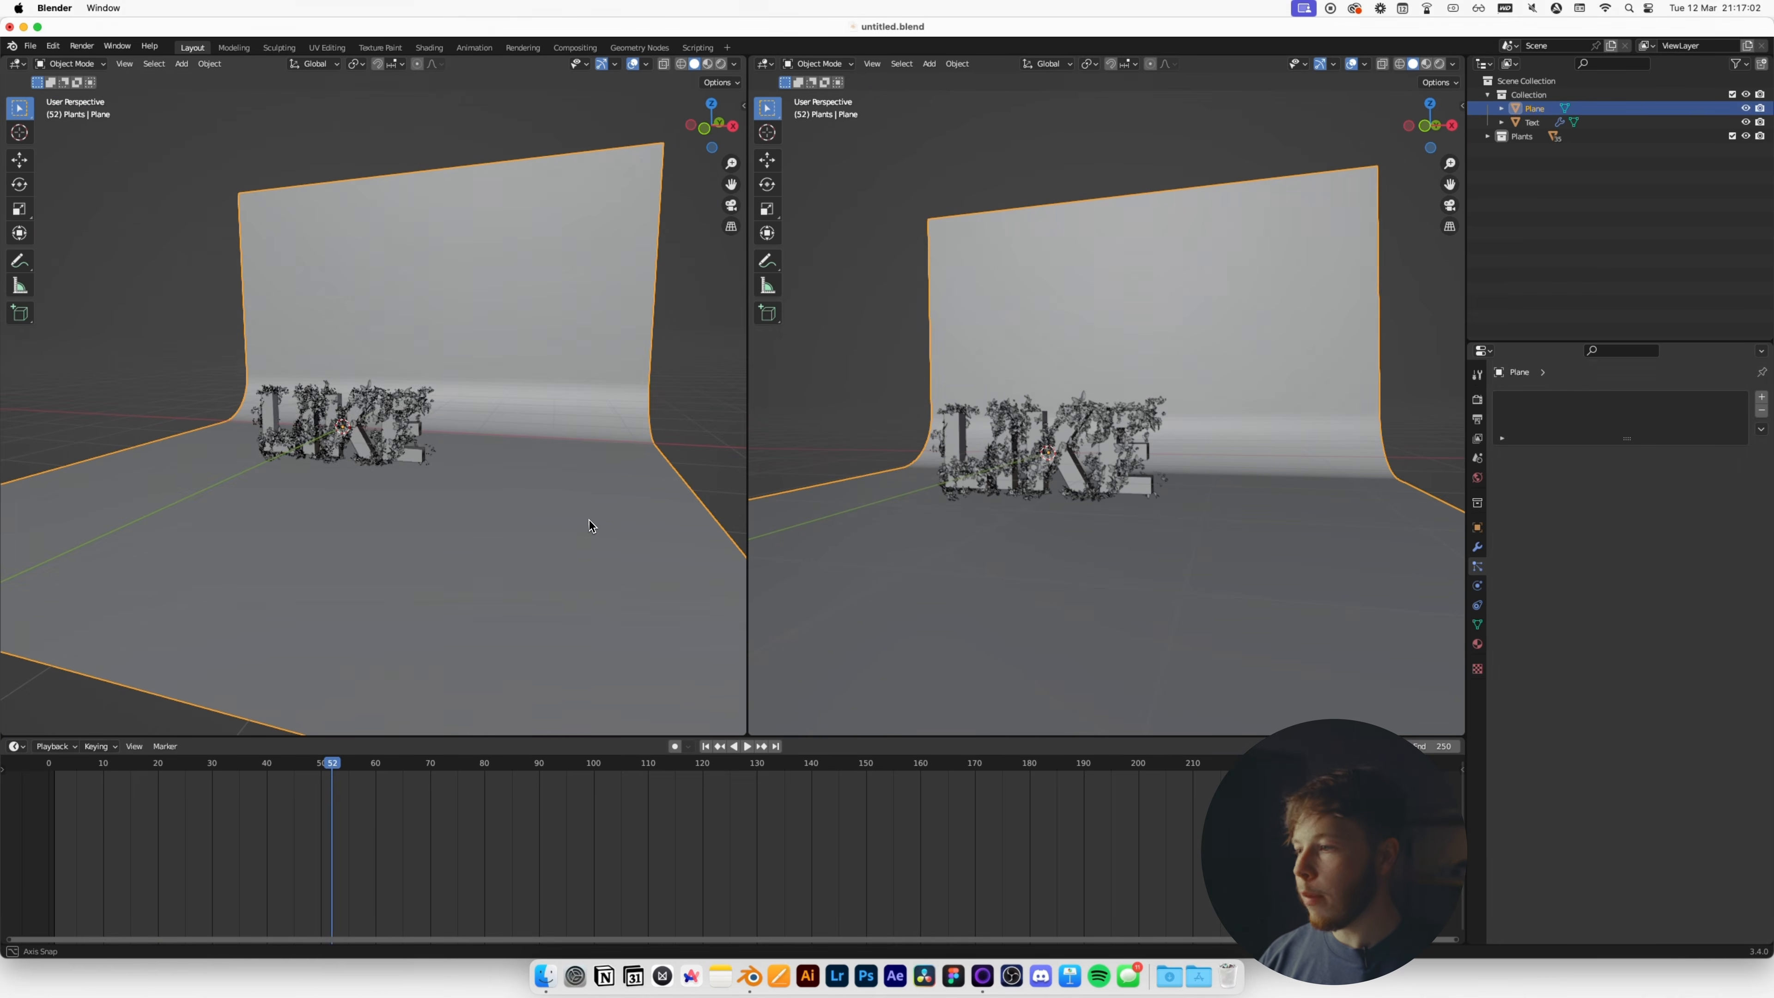
left_click(1762, 399)
left_click(1503, 458)
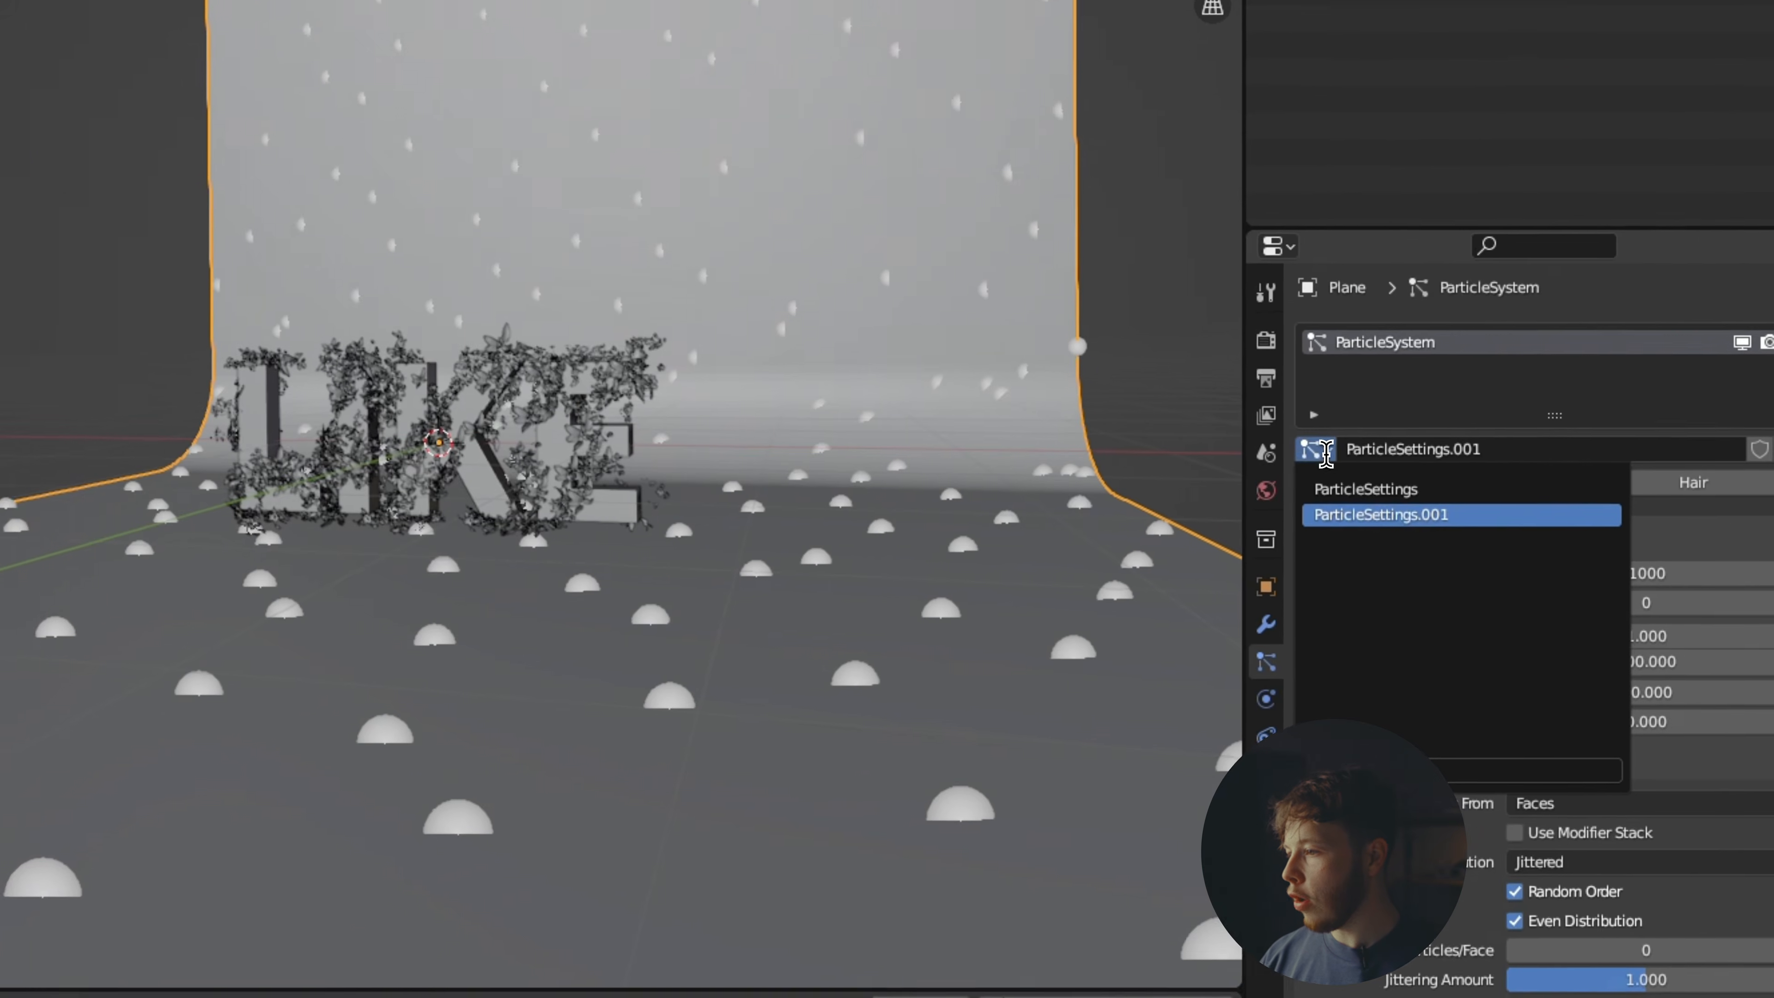
left_click(1321, 489)
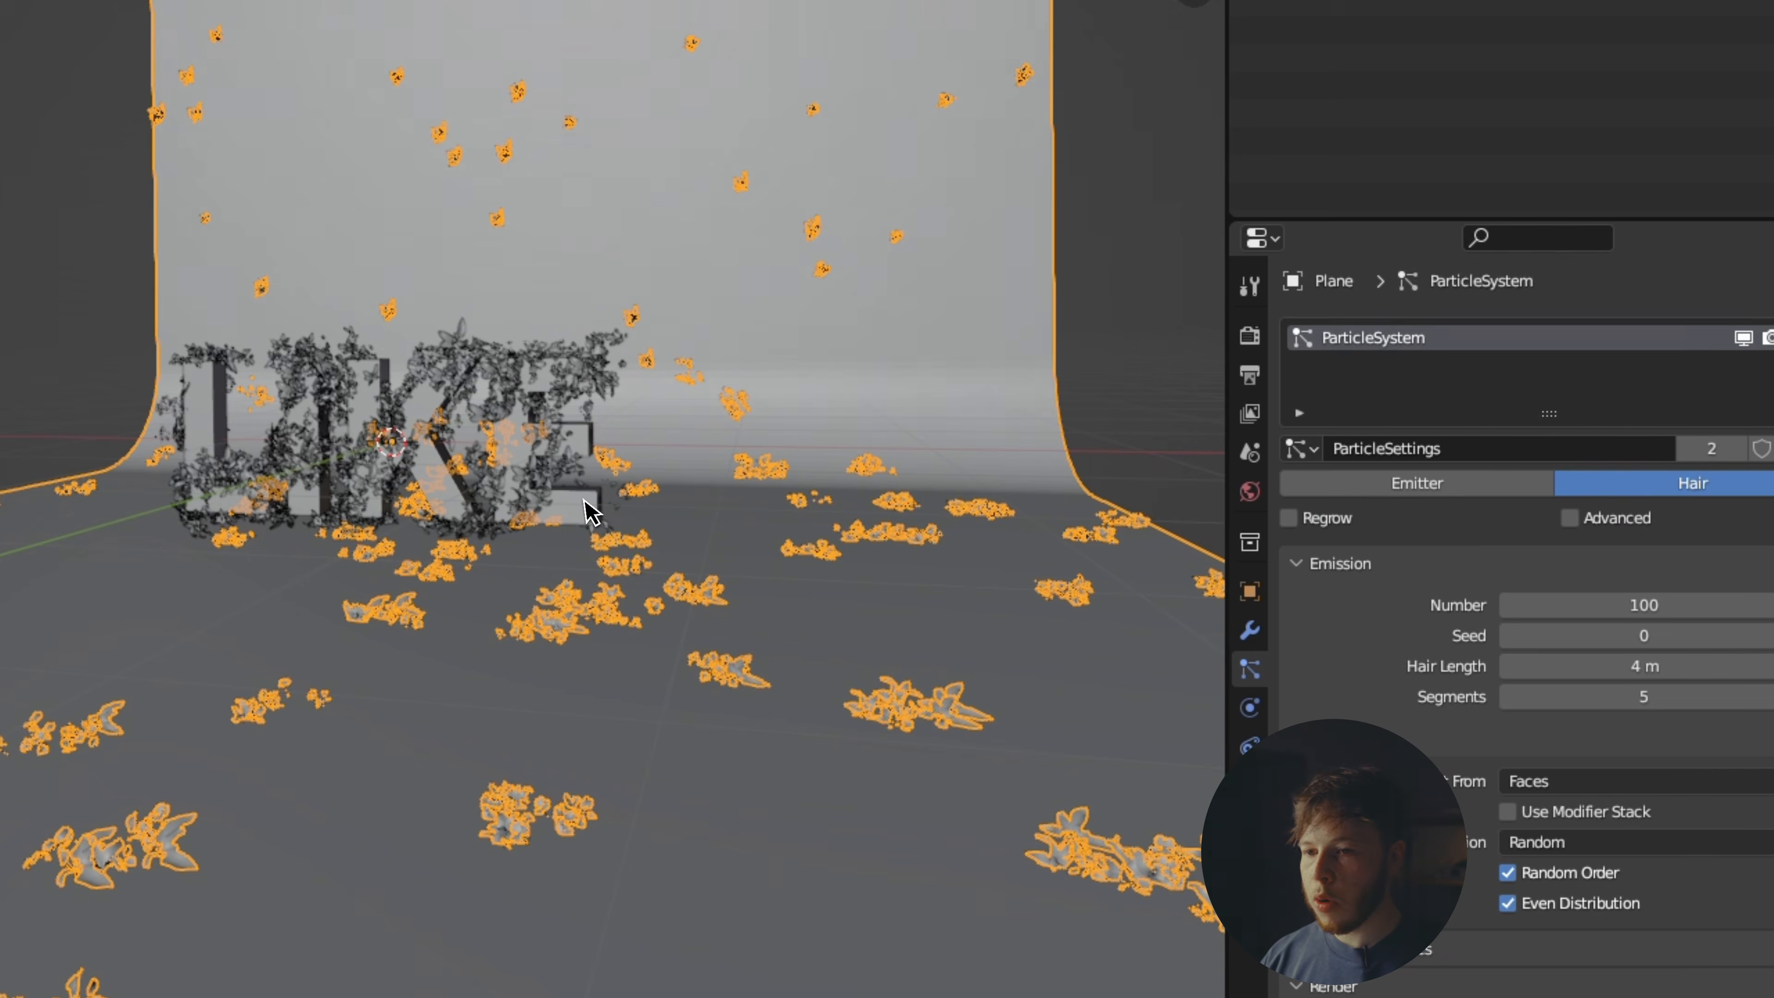
left_click(1729, 452)
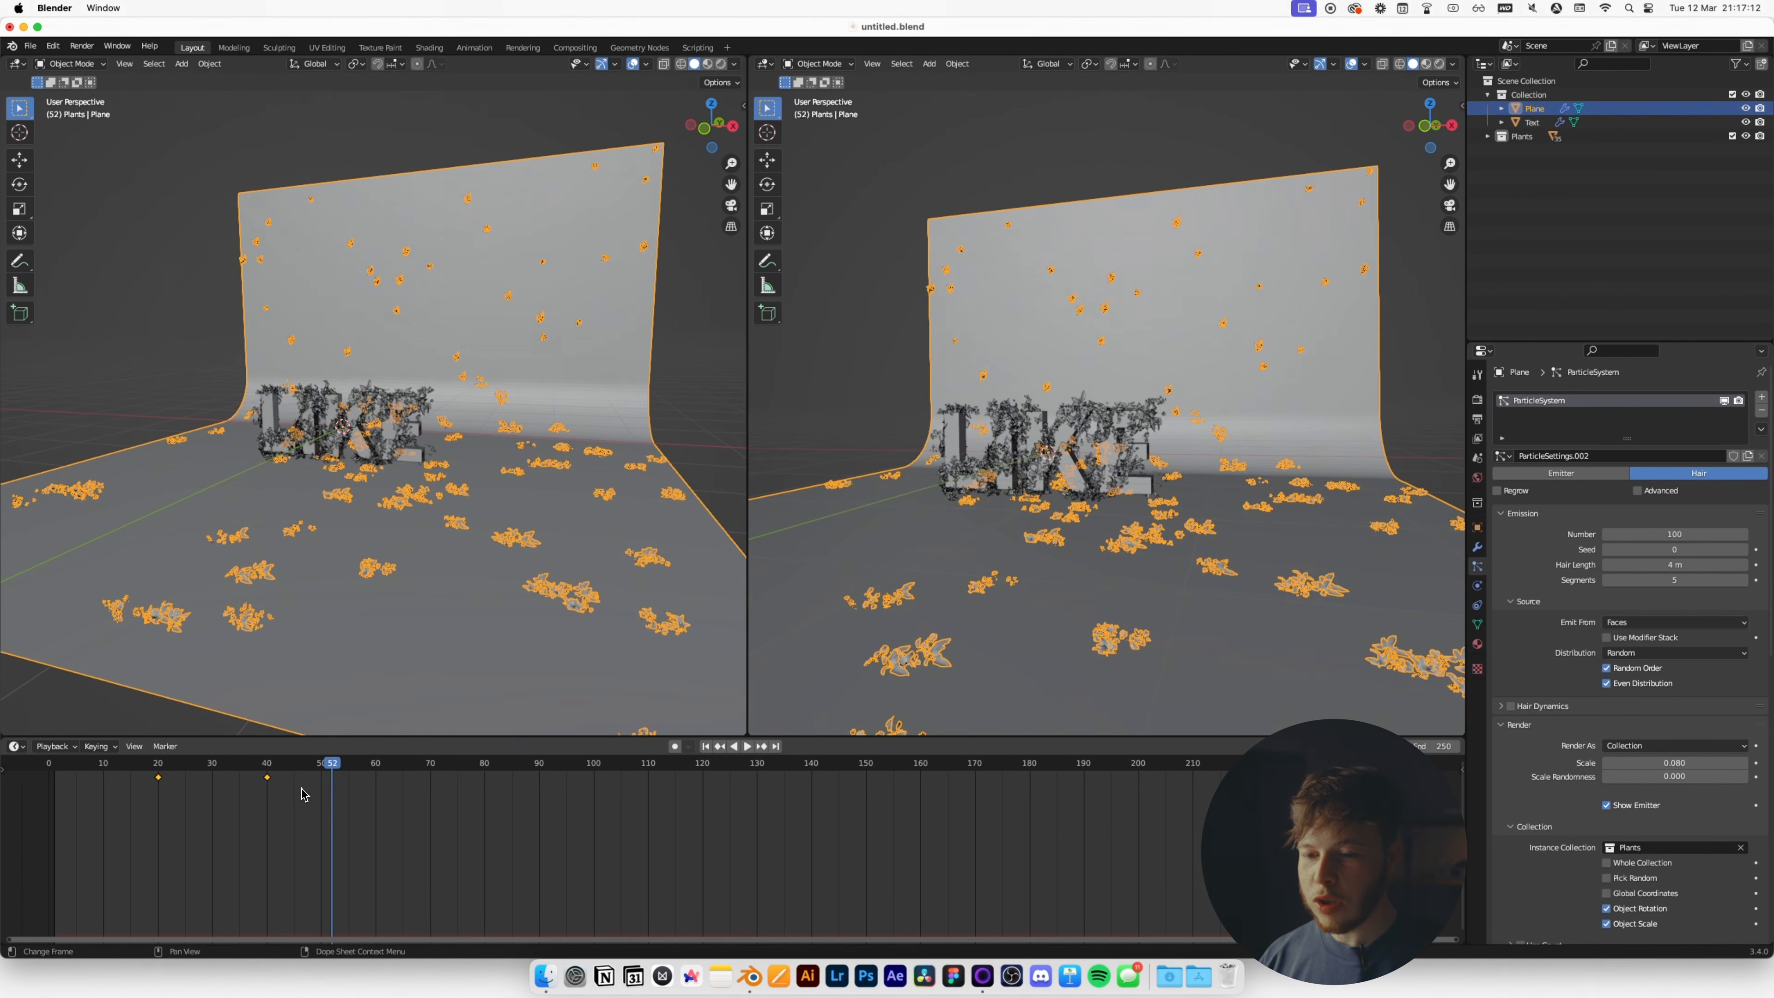
key("x")
left_click(269, 809)
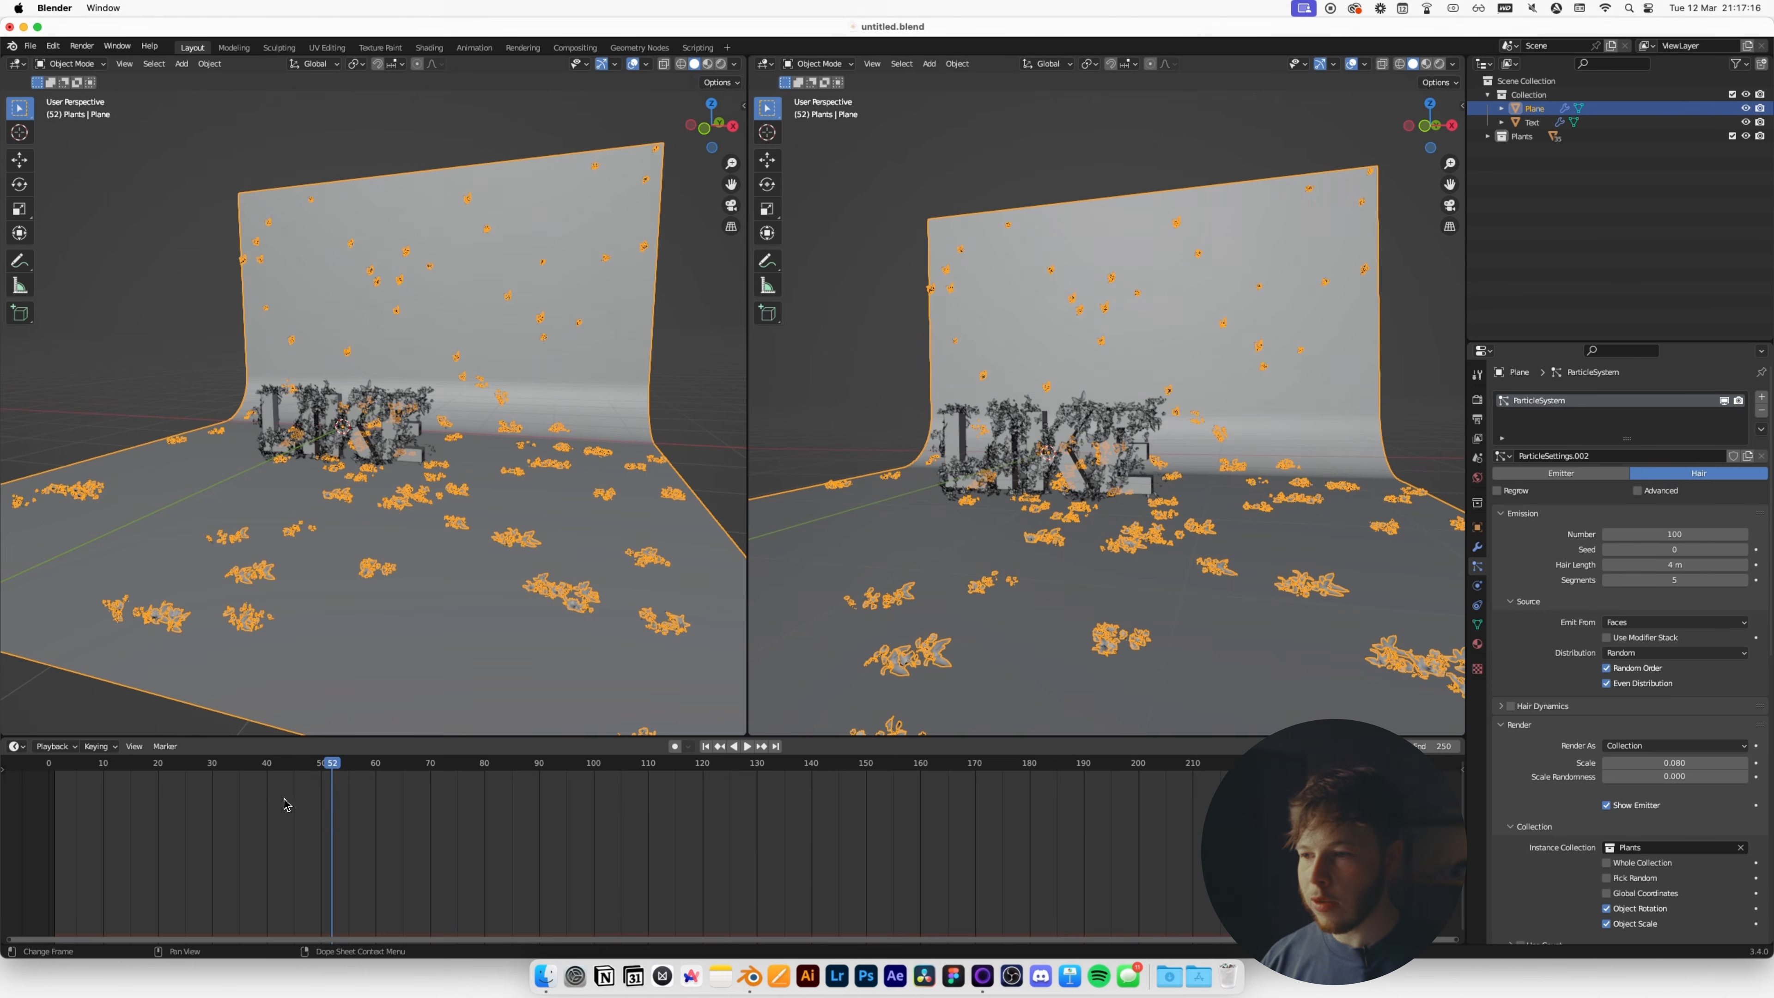
Set the emission Number of the backdrop plane's particle system to 3765 and save the file.
left_click_drag(1674, 534, 1571, 536)
scroll(1208, 421, "down", 2)
left_click(1432, 414)
key("super+s")
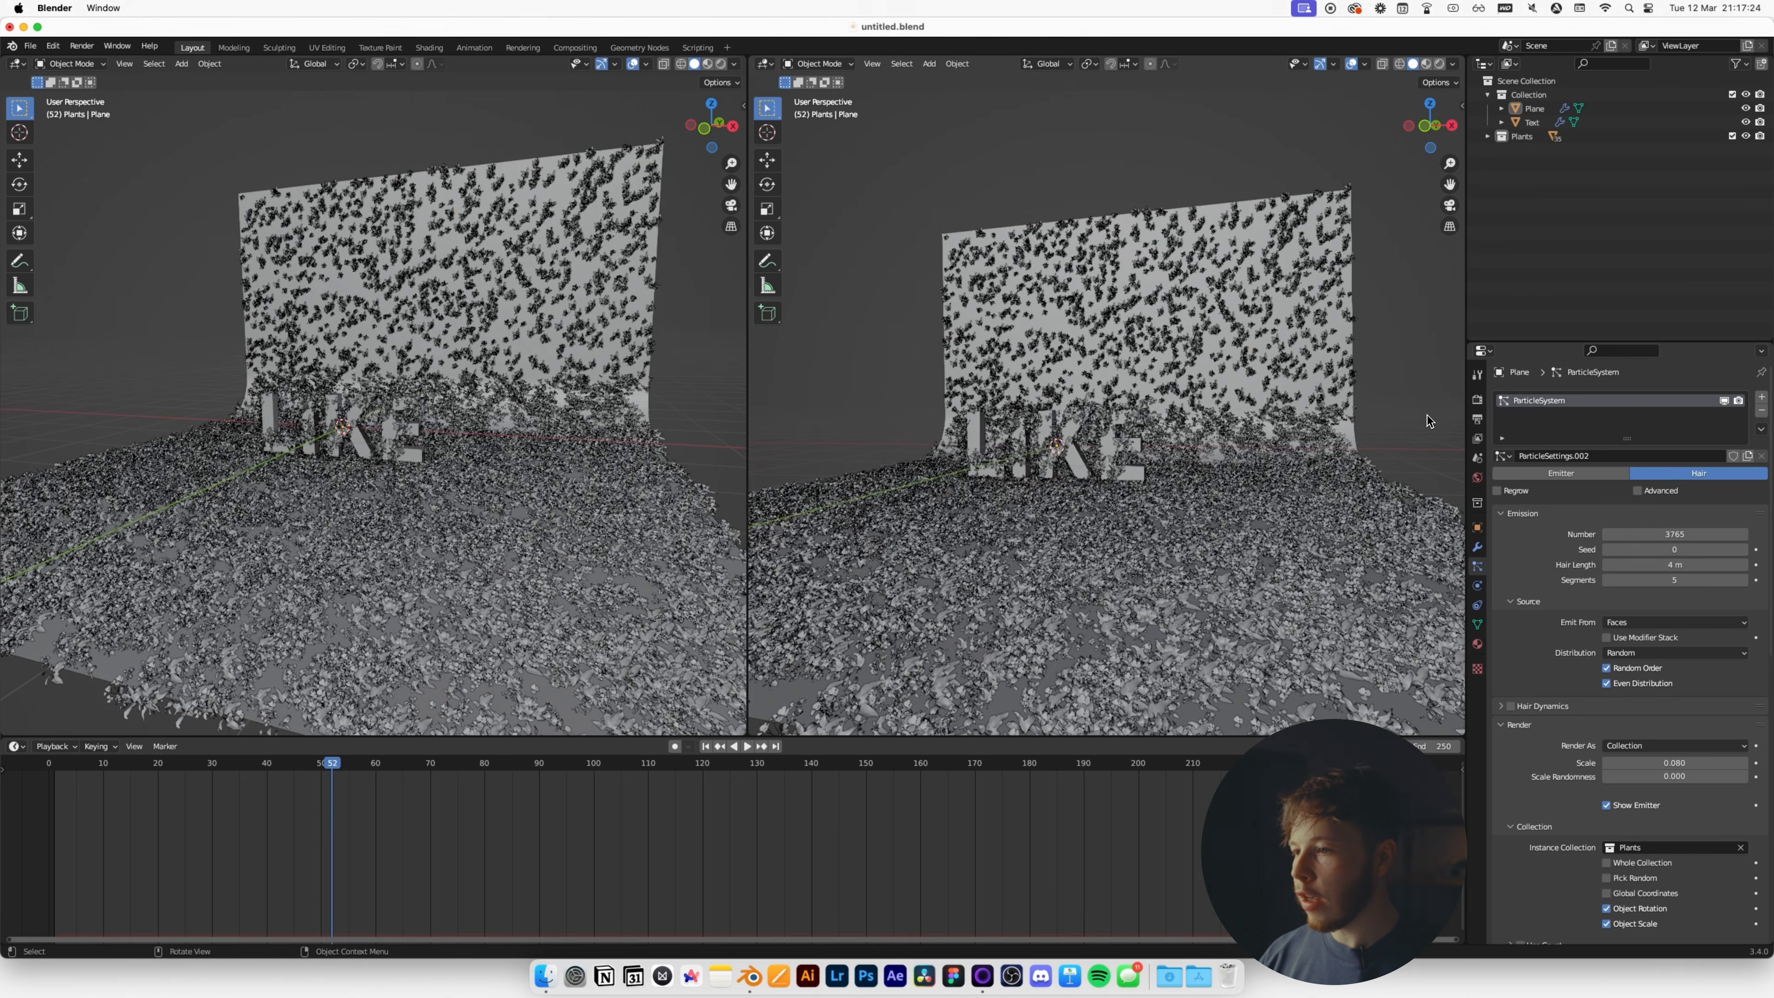
Set the backdrop particles' render Scale to 0.160 and Scale Randomness to 0.169.
middle_click_drag(1180, 447, 1181, 513)
middle_click_drag(1181, 514, 1173, 419, "shift")
scroll(1155, 402, "down", 3)
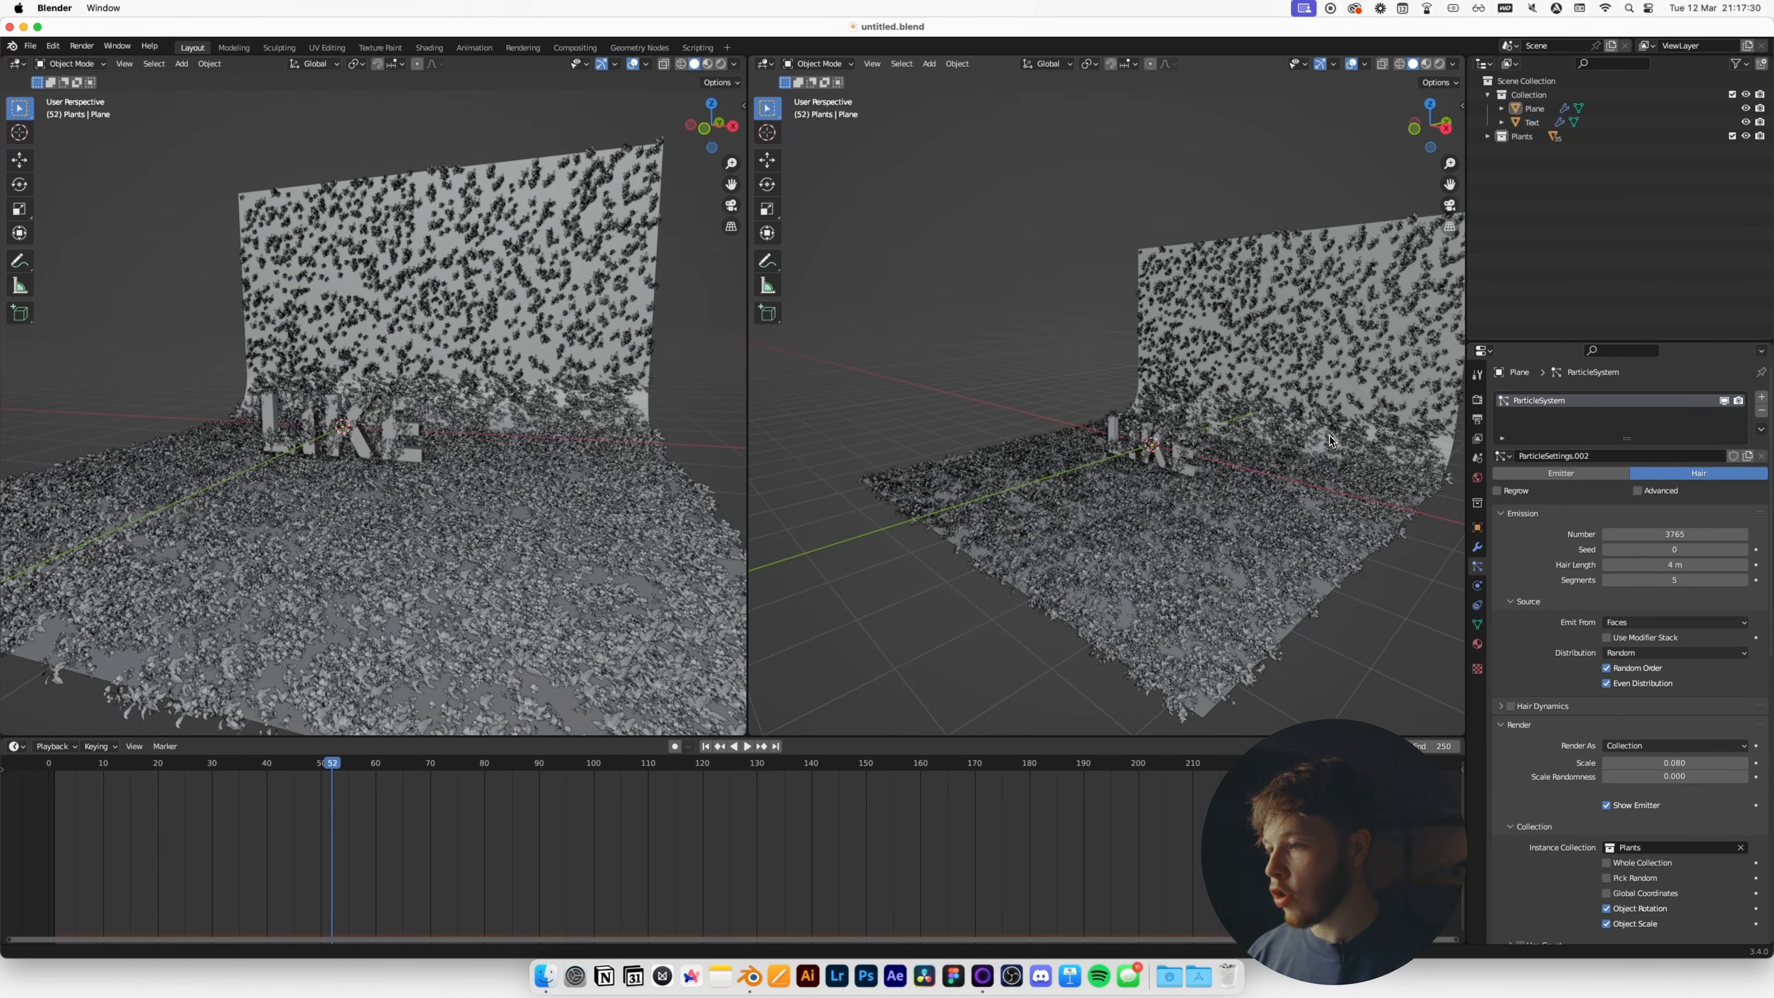
middle_click_drag(1341, 438, 1284, 479, "shift")
scroll(1163, 502, "up", 2)
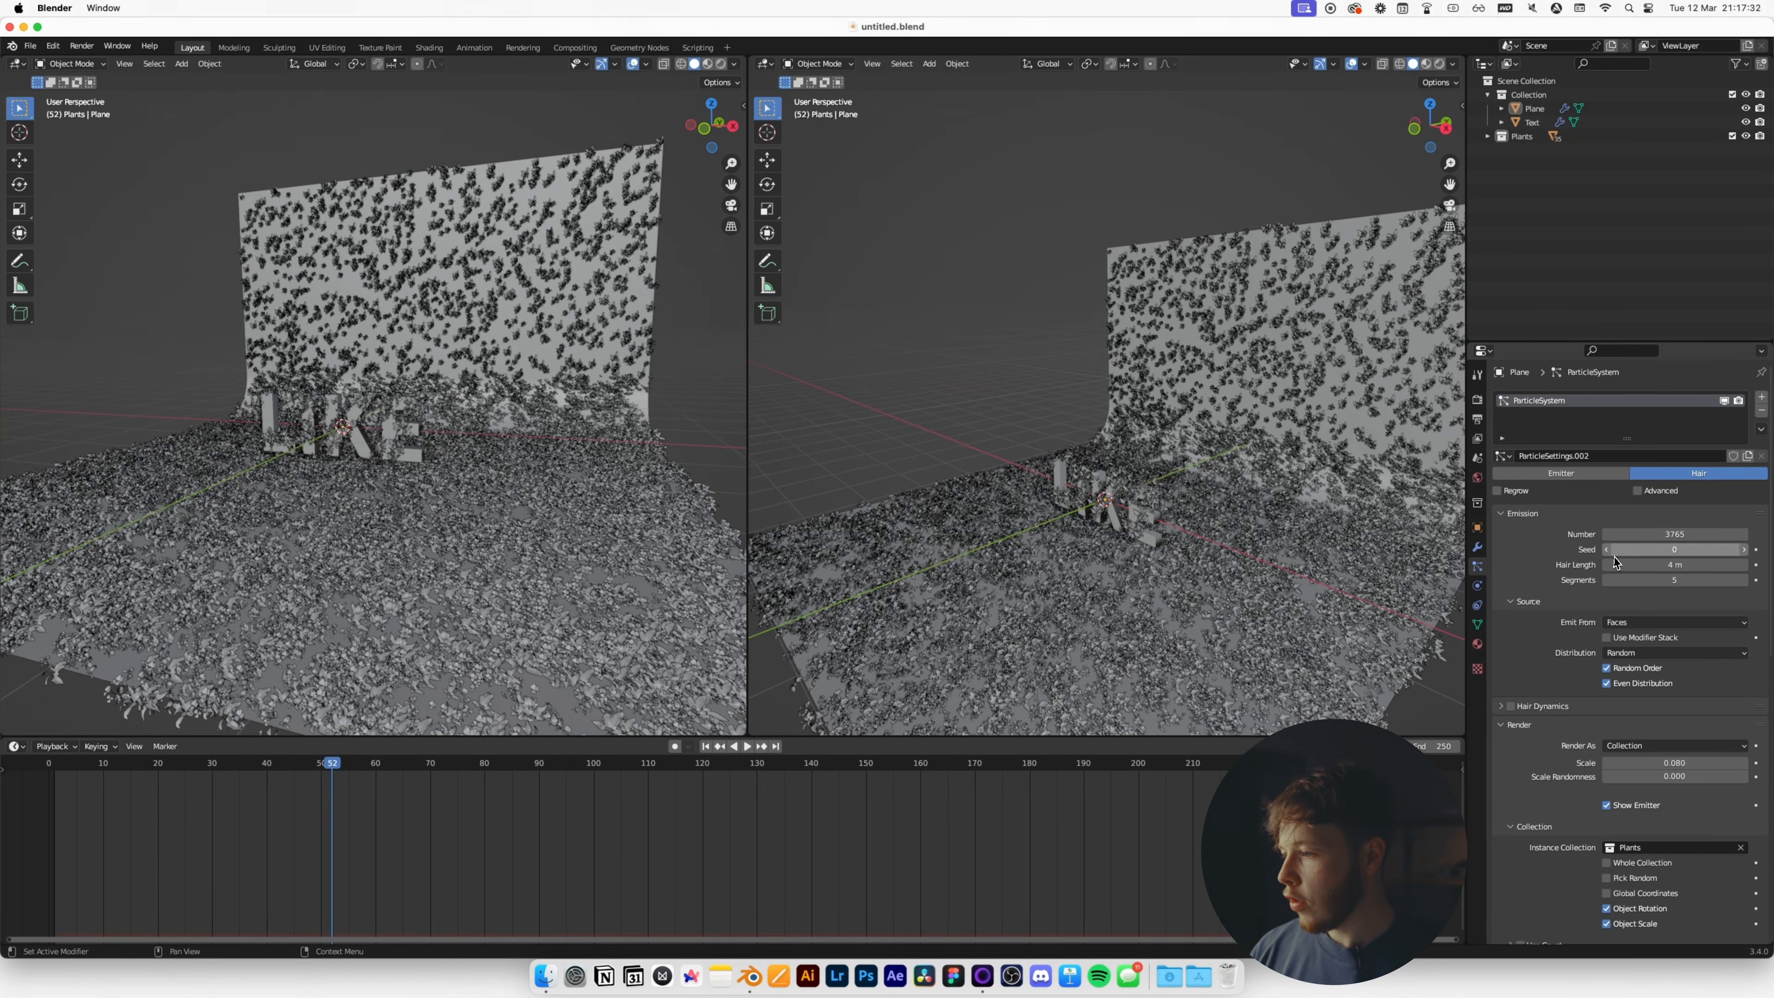
scroll(1518, 710, "down", 5)
left_click_drag(1668, 625, 1670, 626)
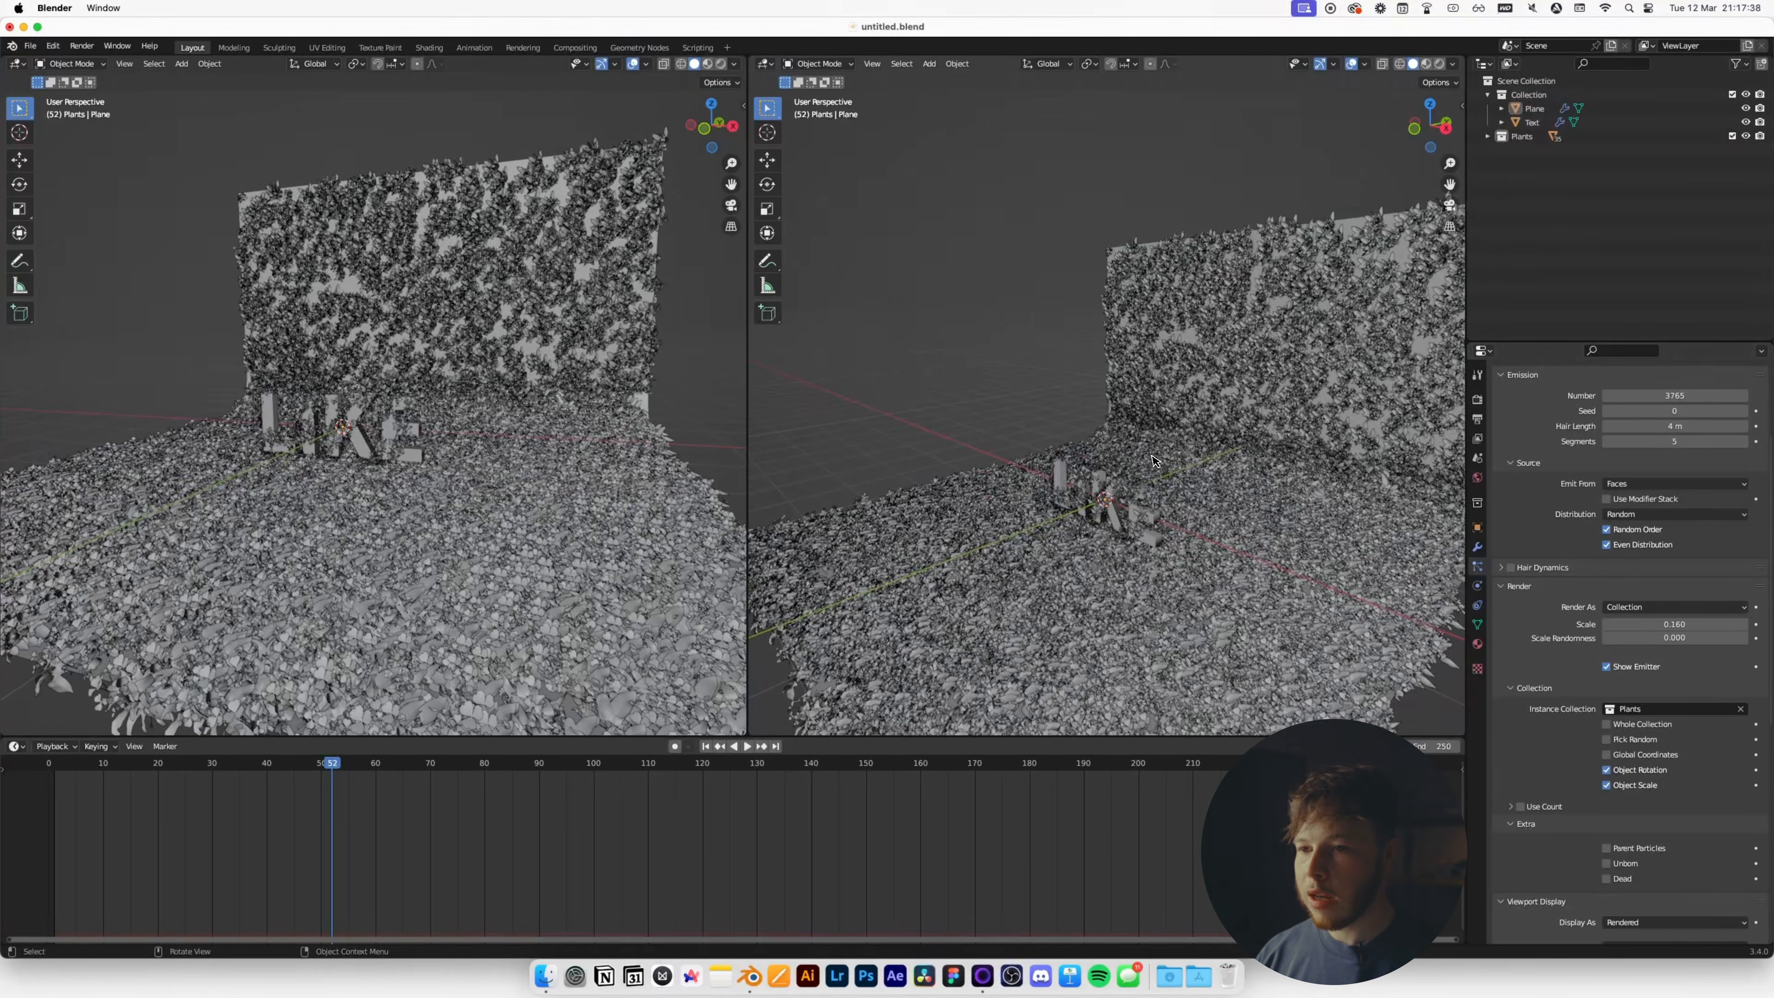
middle_click_drag(1053, 459, 1106, 466)
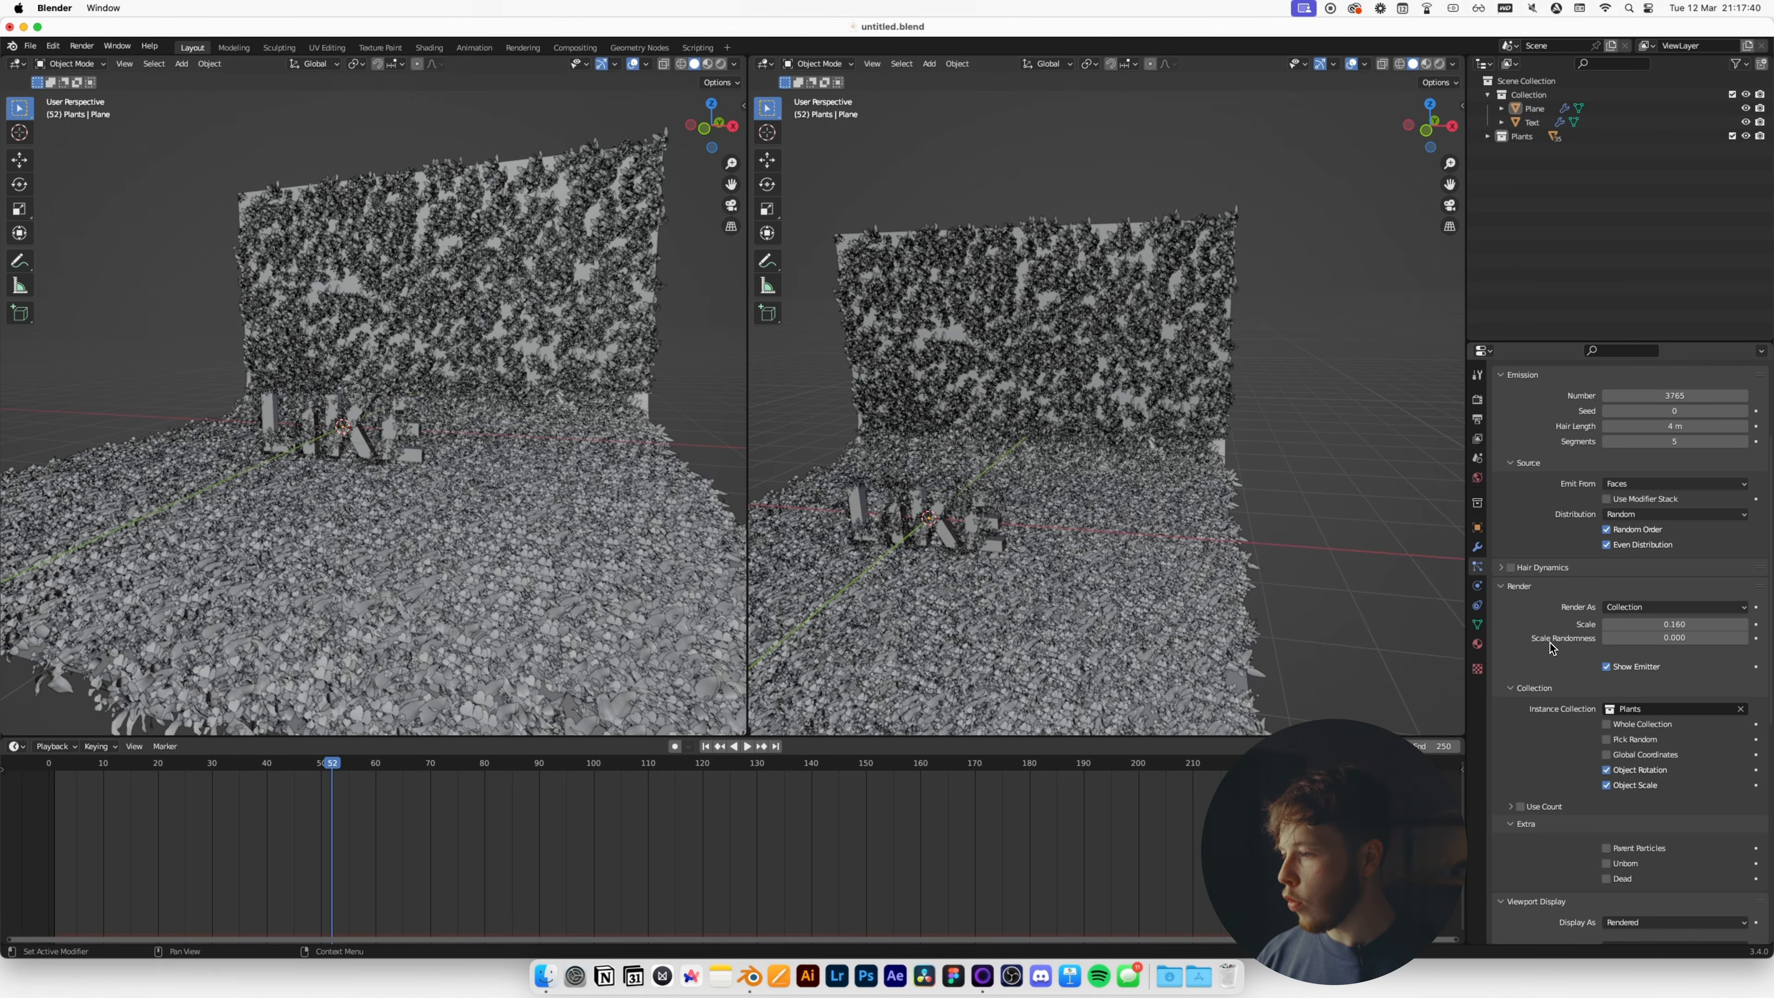
left_click_drag(1668, 650, 1683, 647)
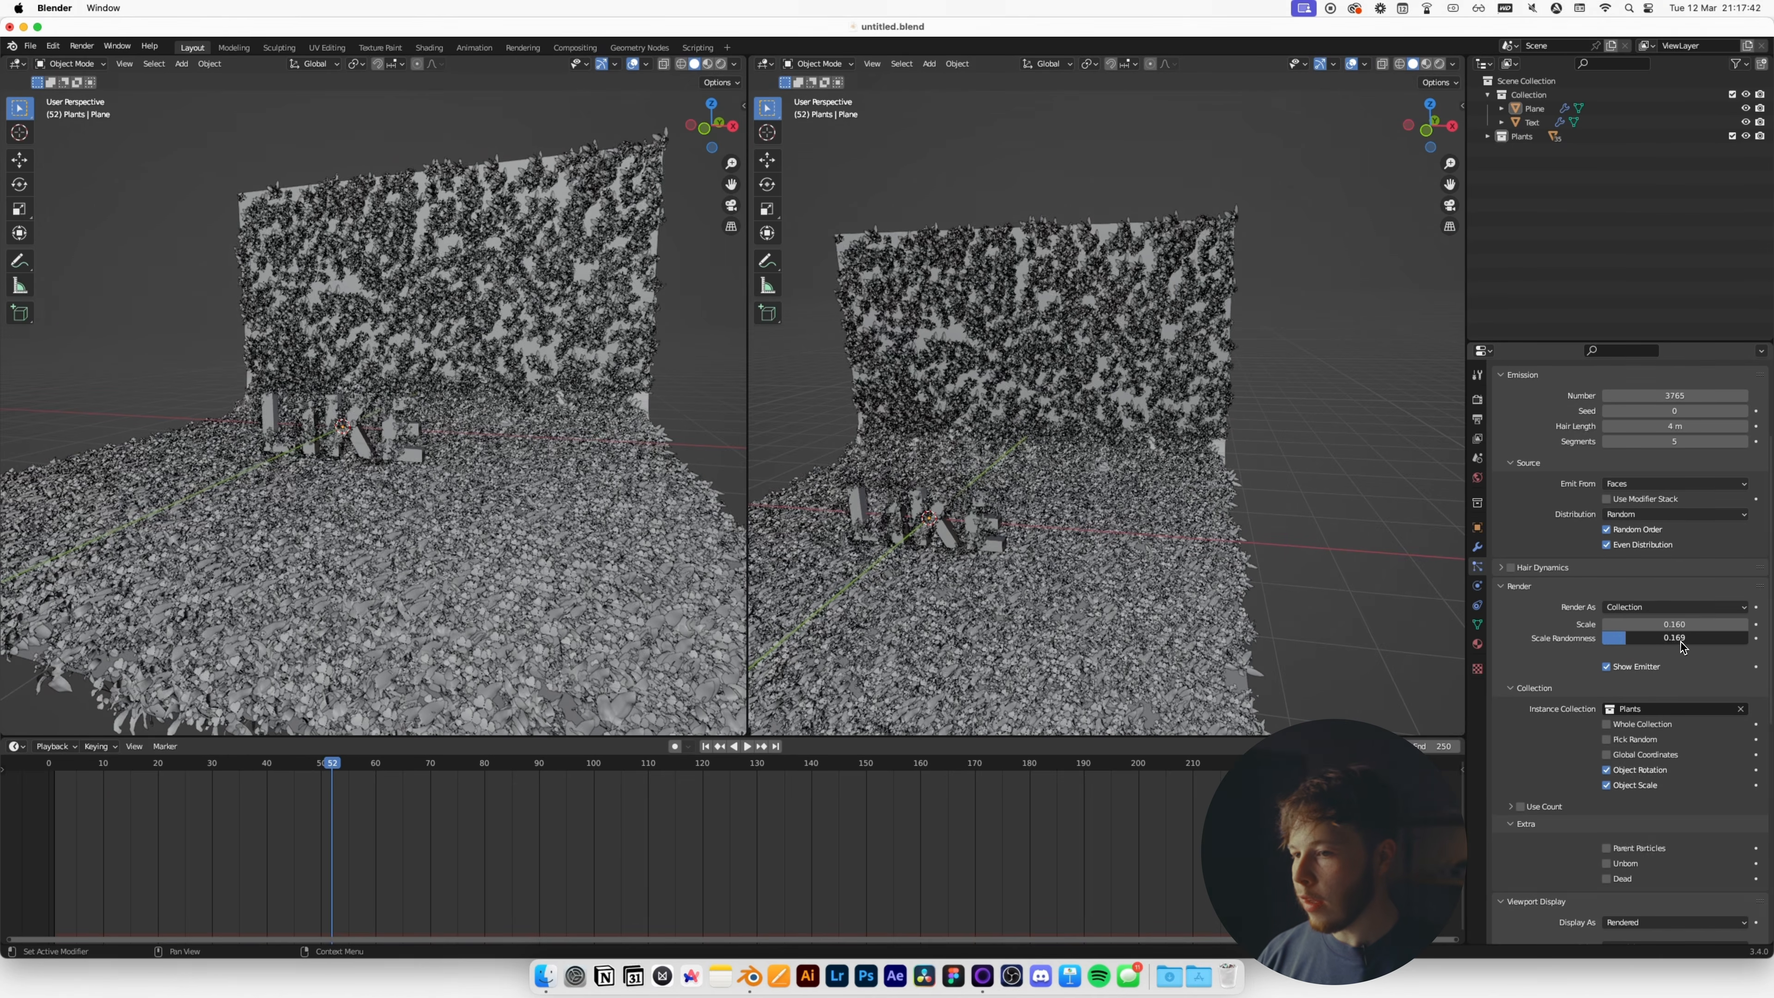
Select the backdrop plane and turn off the viewport display of its particle system.
scroll(1579, 660, "down", 3)
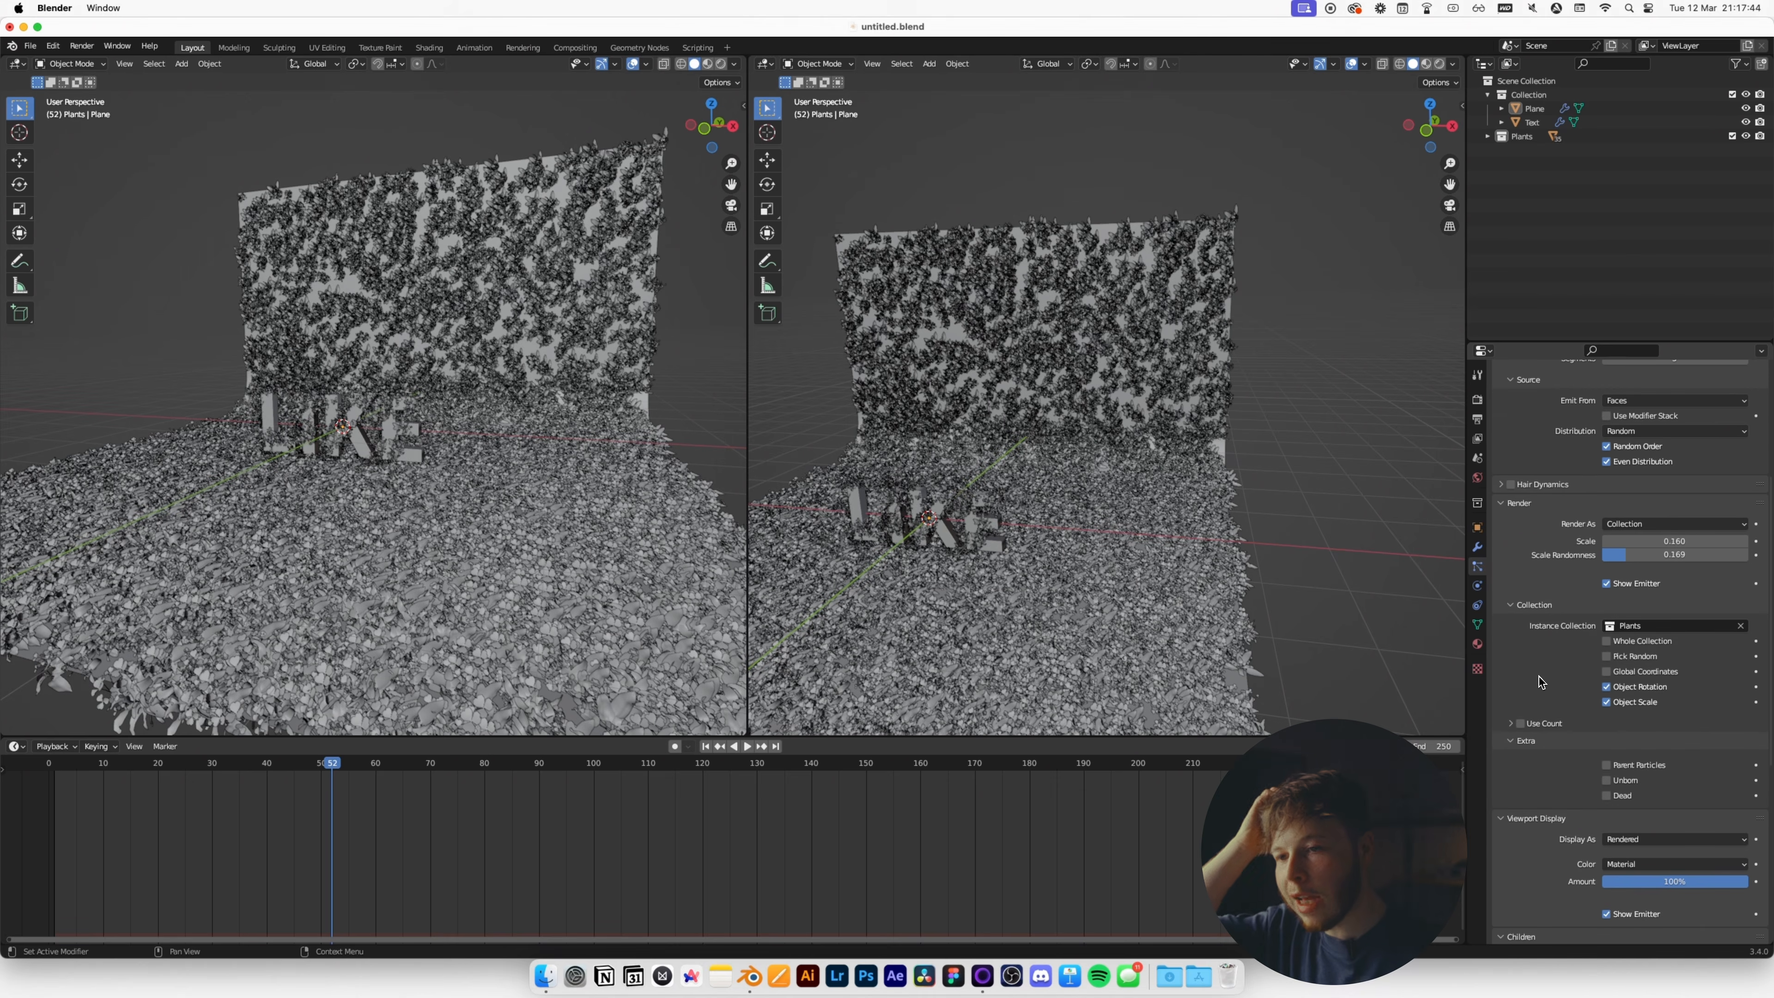
scroll(1137, 581, "down", 5)
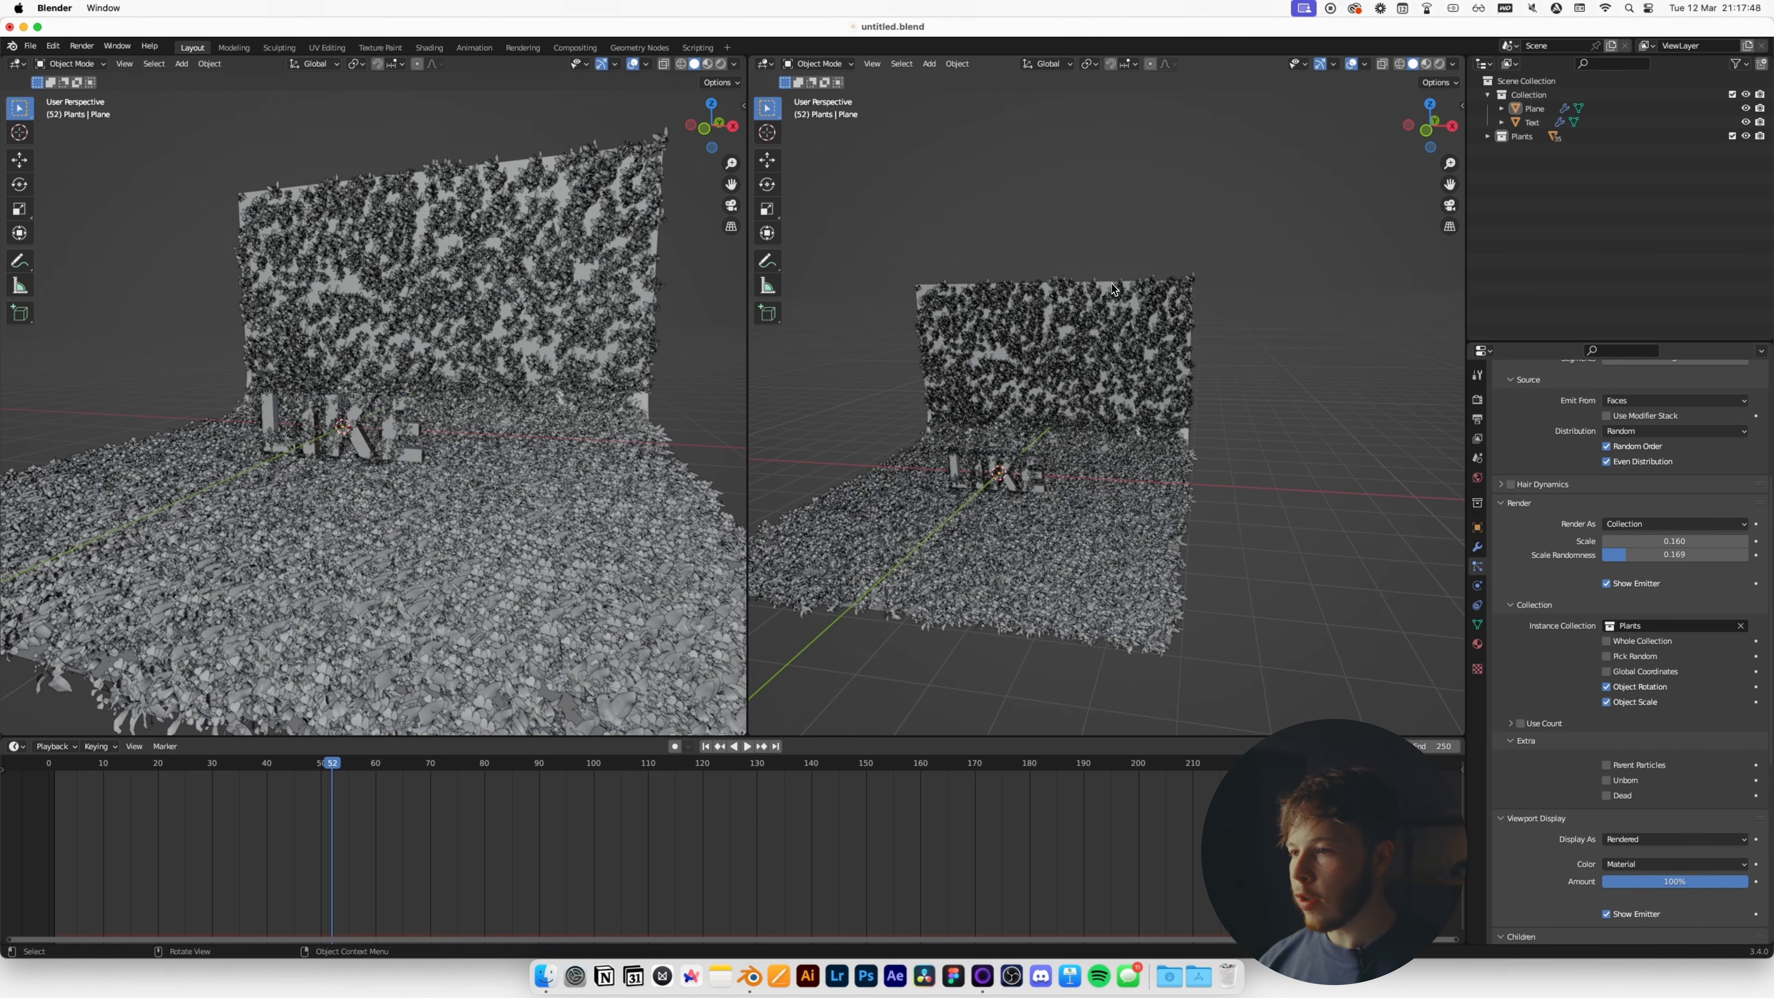
left_click(1111, 288)
scroll(1523, 441, "up", 8)
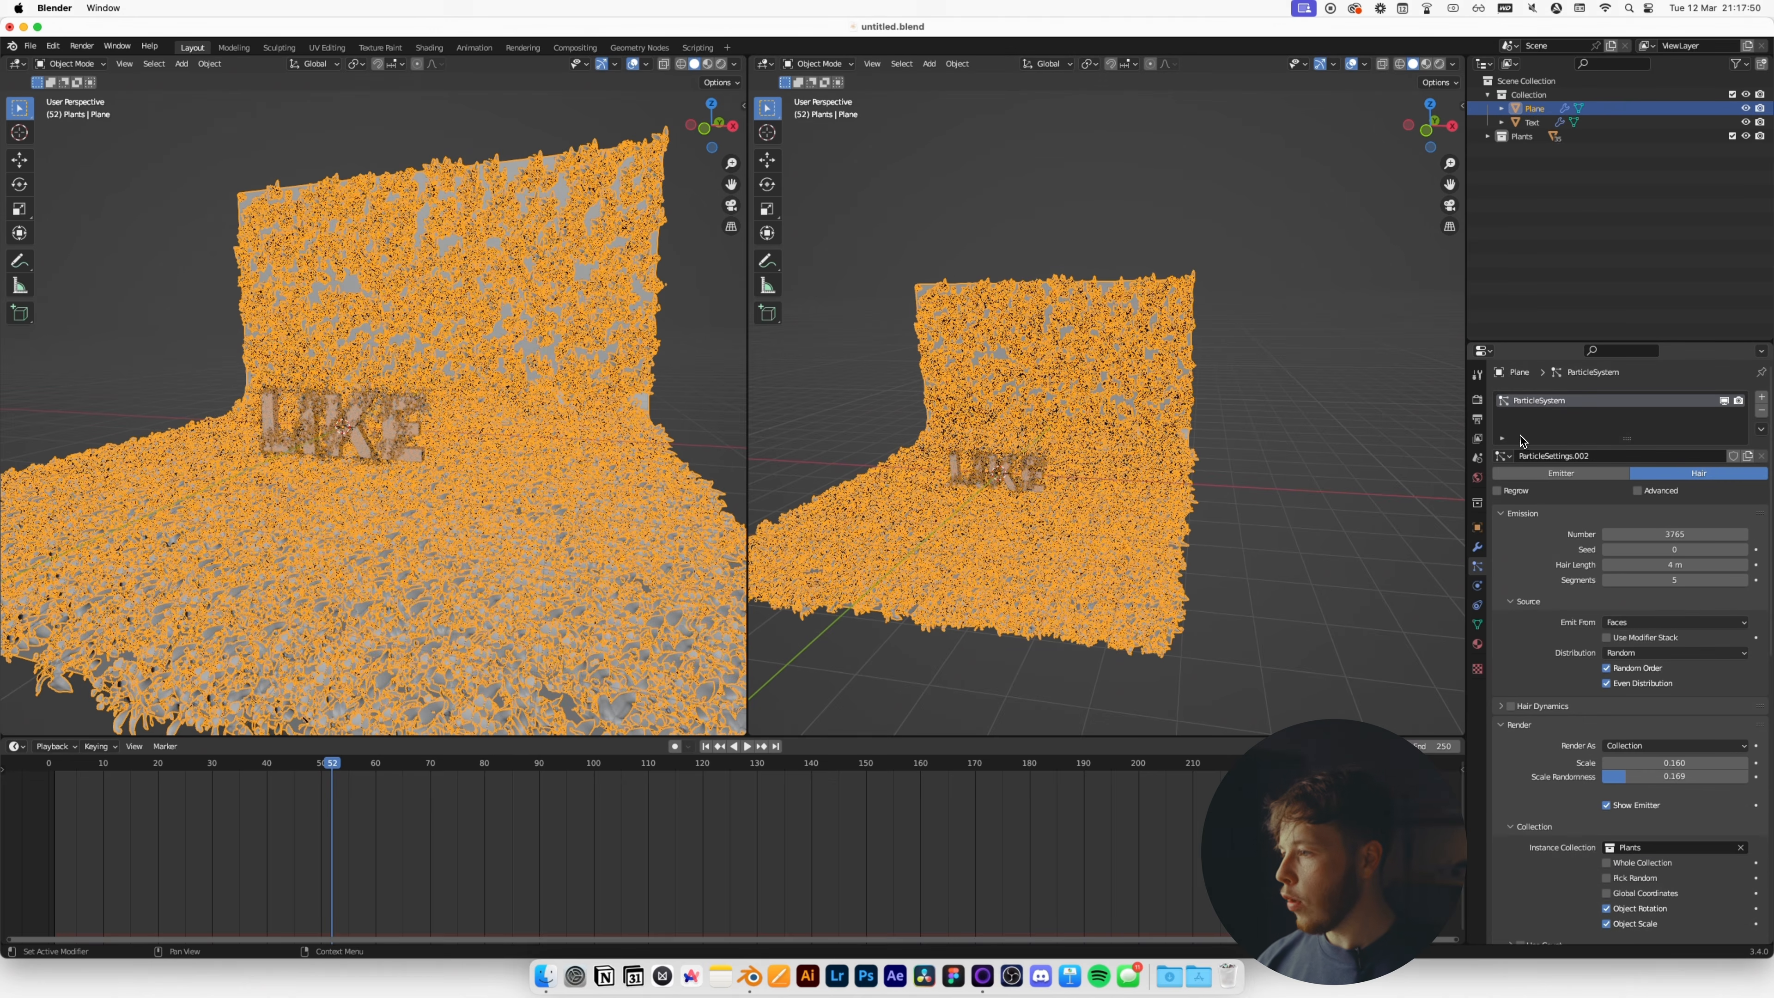
left_click(1724, 401)
Scale the backdrop's entire mesh in Edit Mode by about 0.682 along X and 0.791 along Y.
key("Tab")
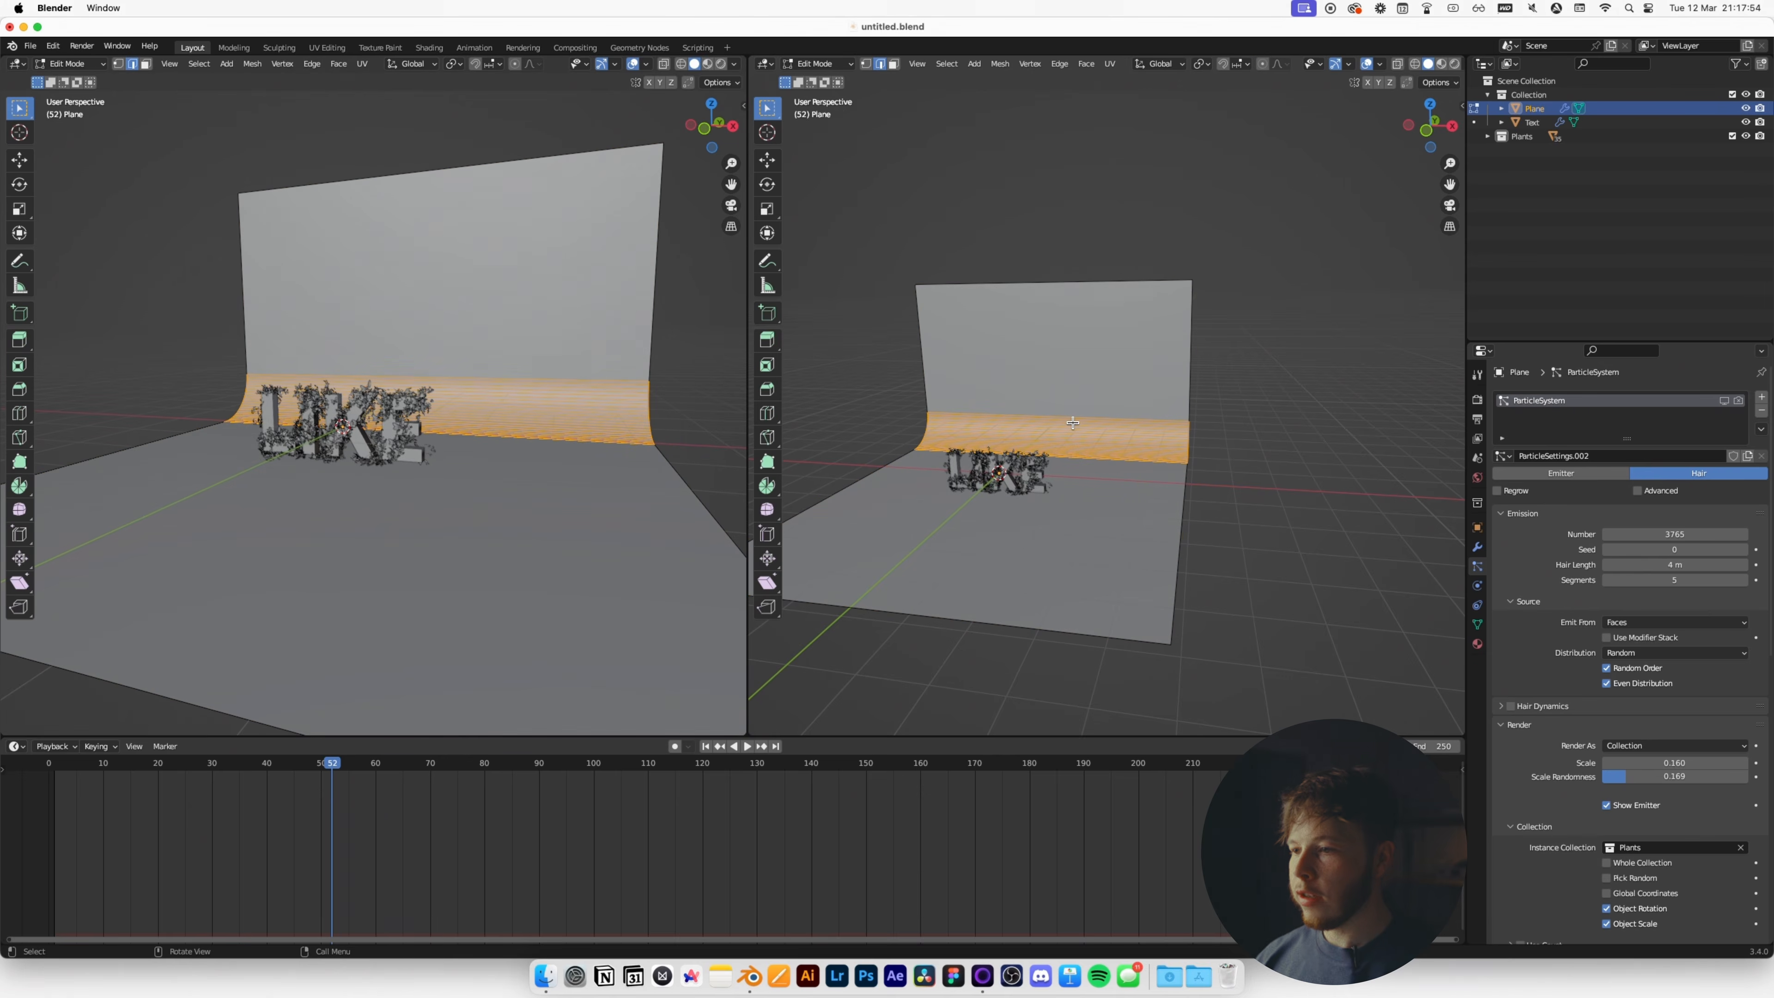
middle_click_drag(1139, 414, 1153, 416)
key("a")
key("s")
key("x")
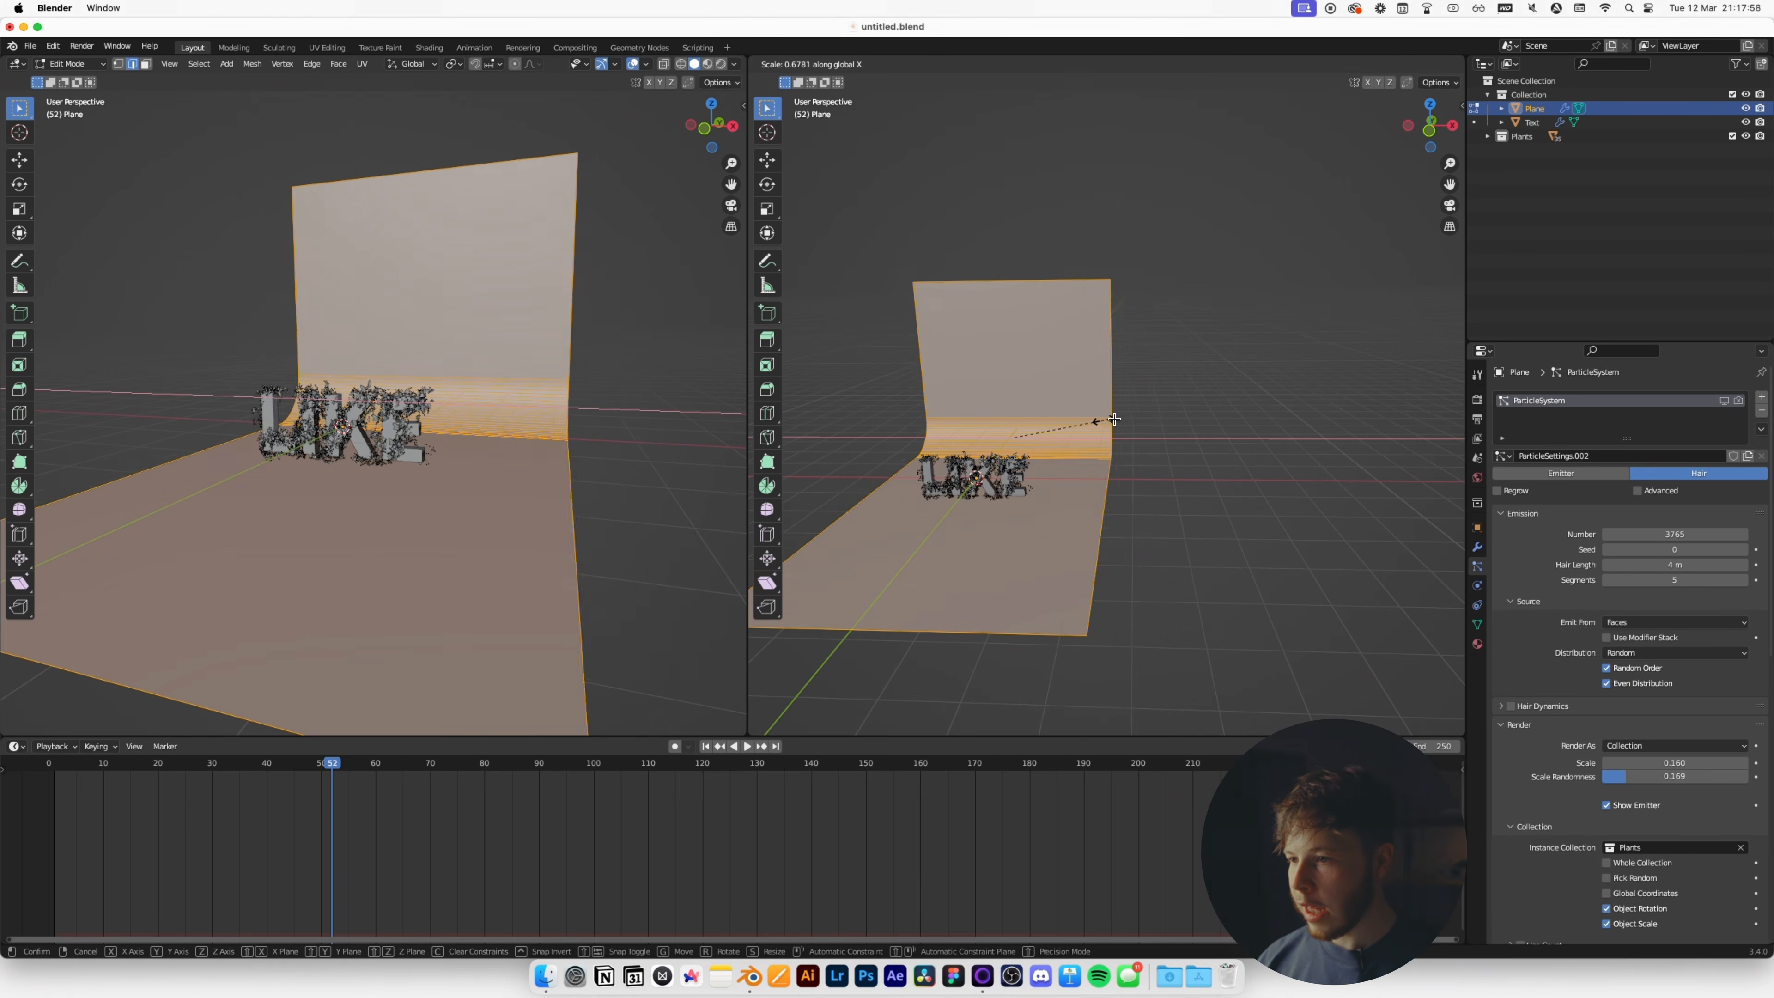
left_click(1104, 421)
key("s")
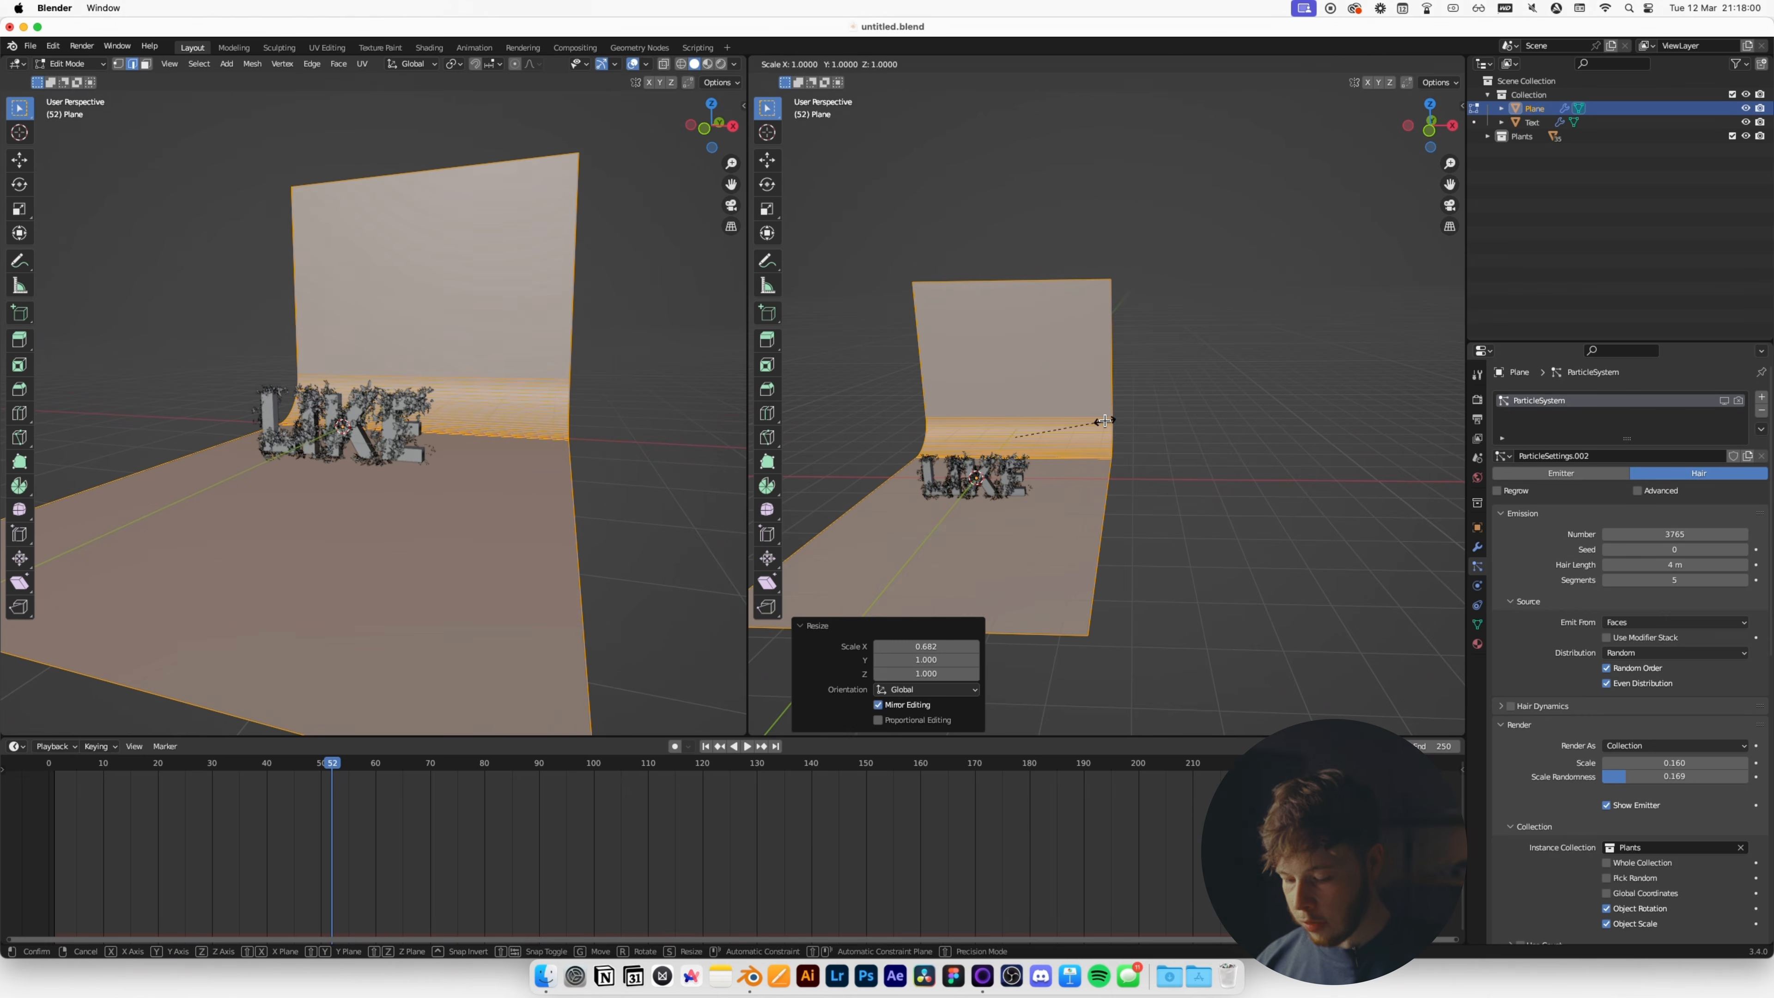
key("y")
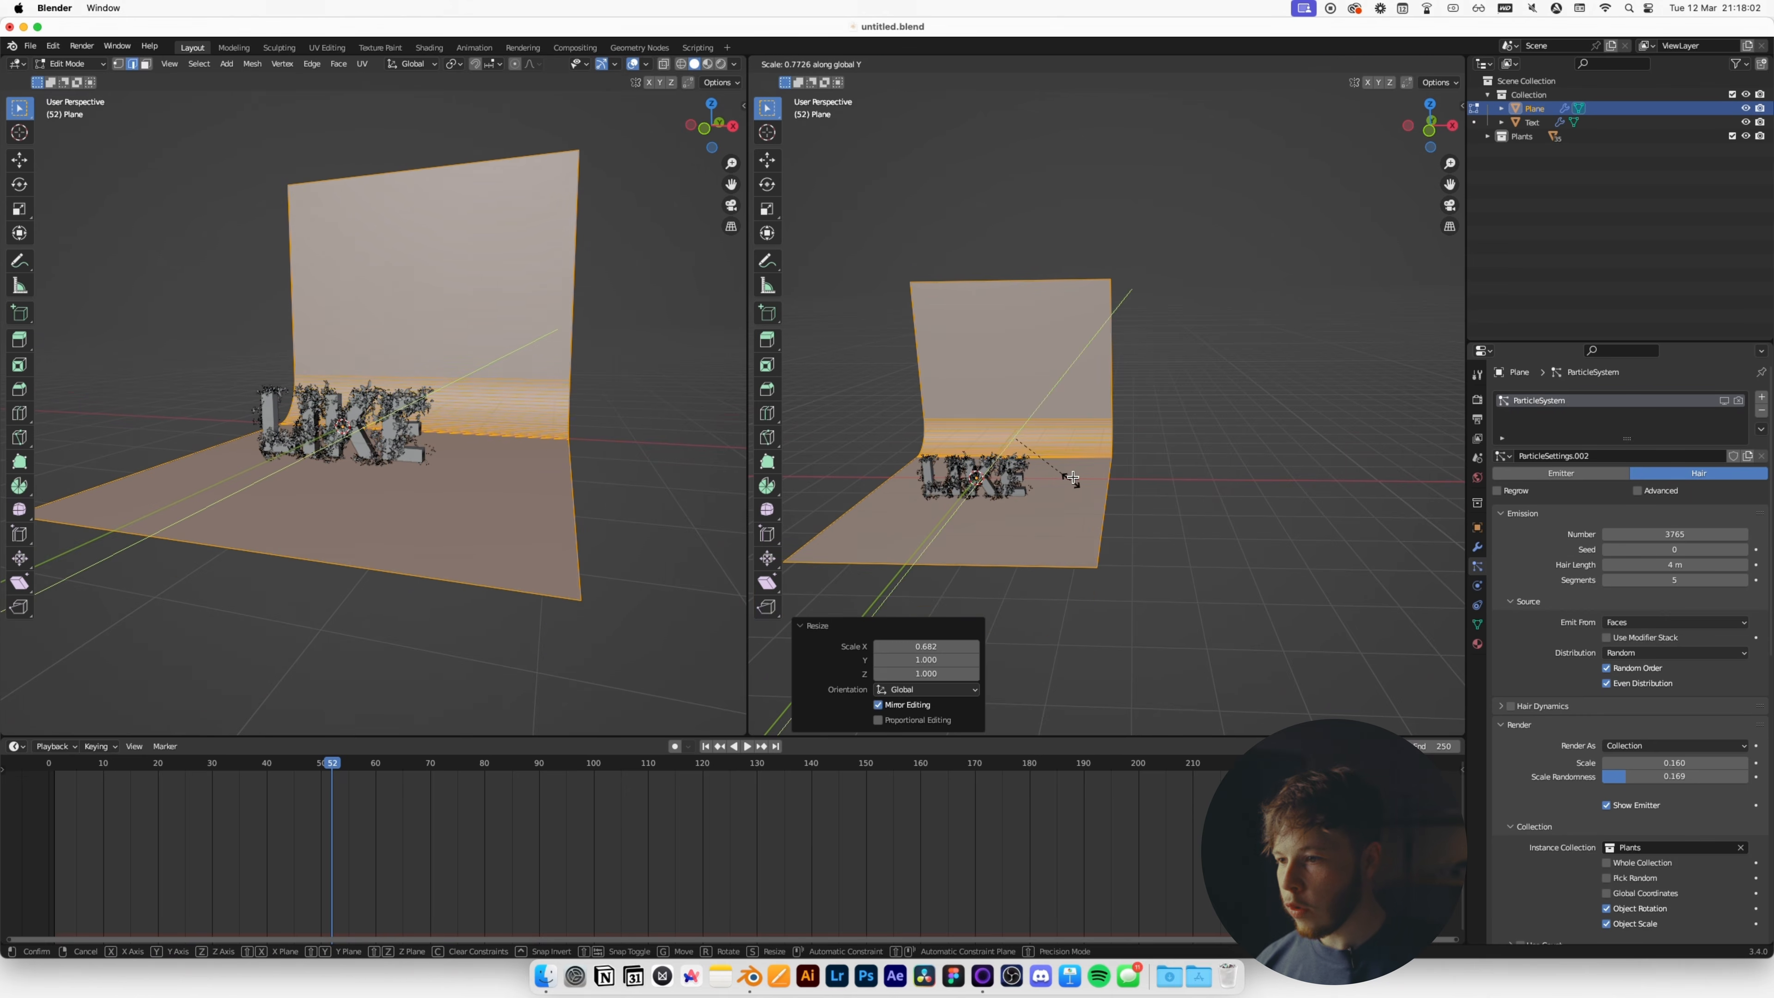
left_click(1082, 460)
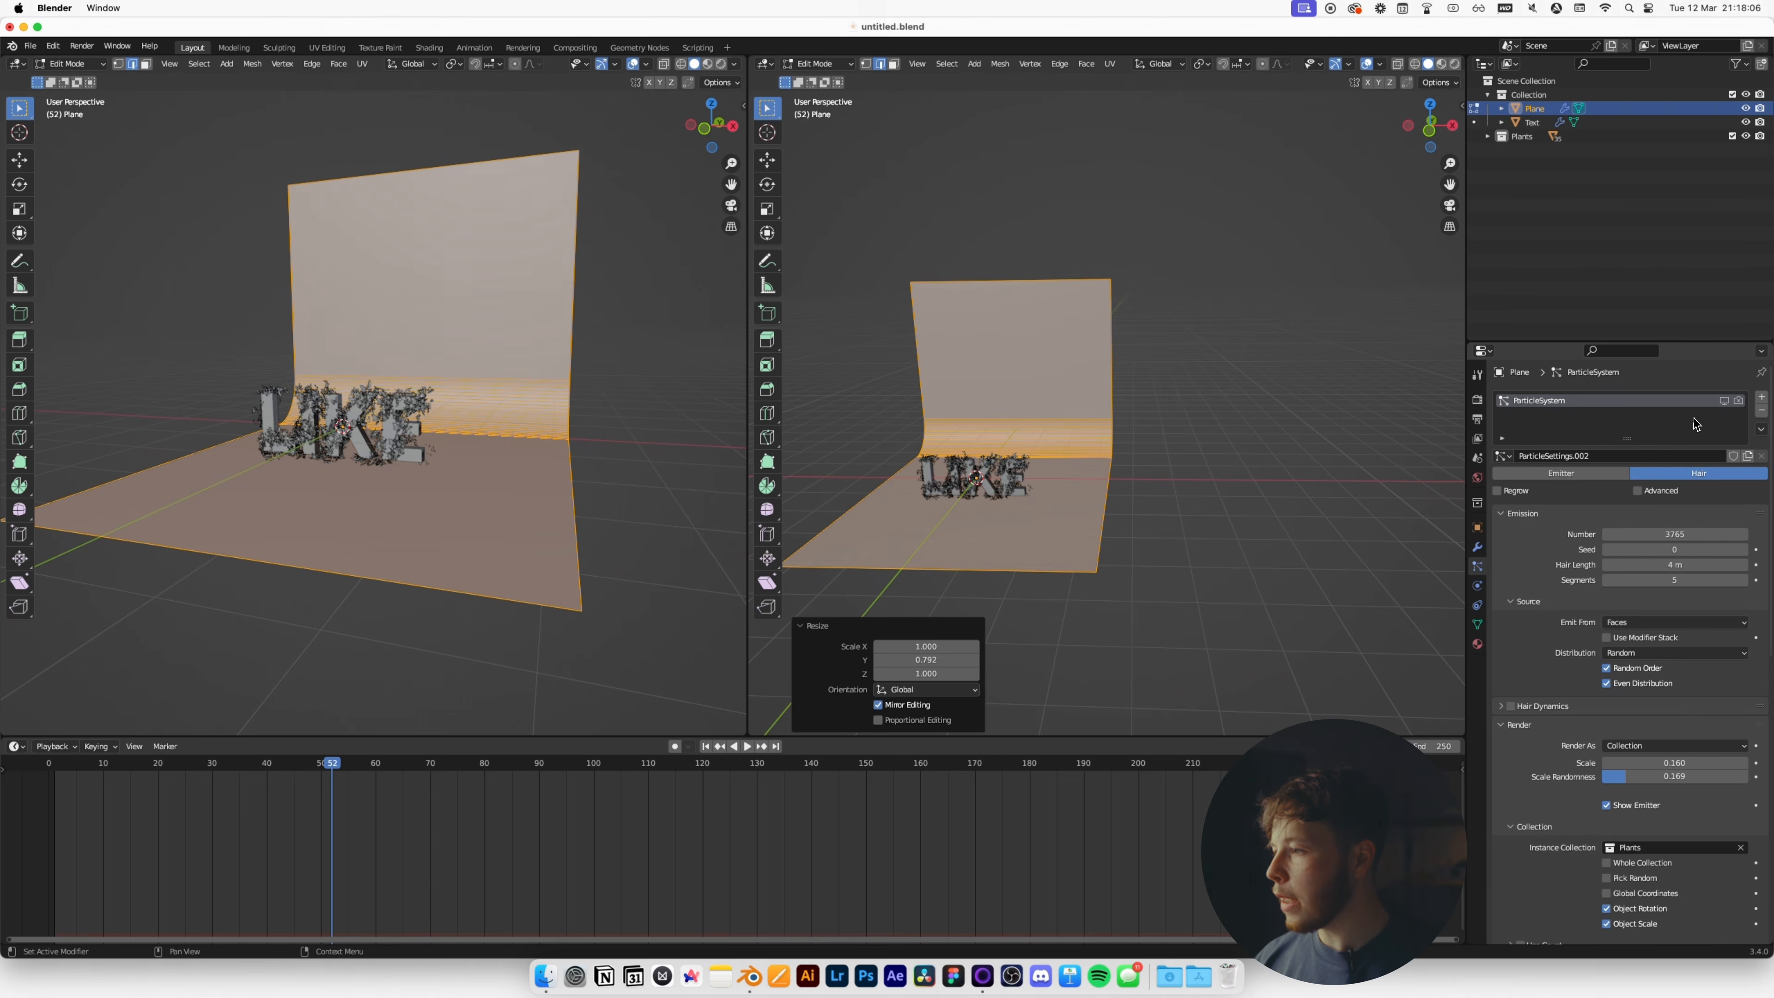
key("Tab")
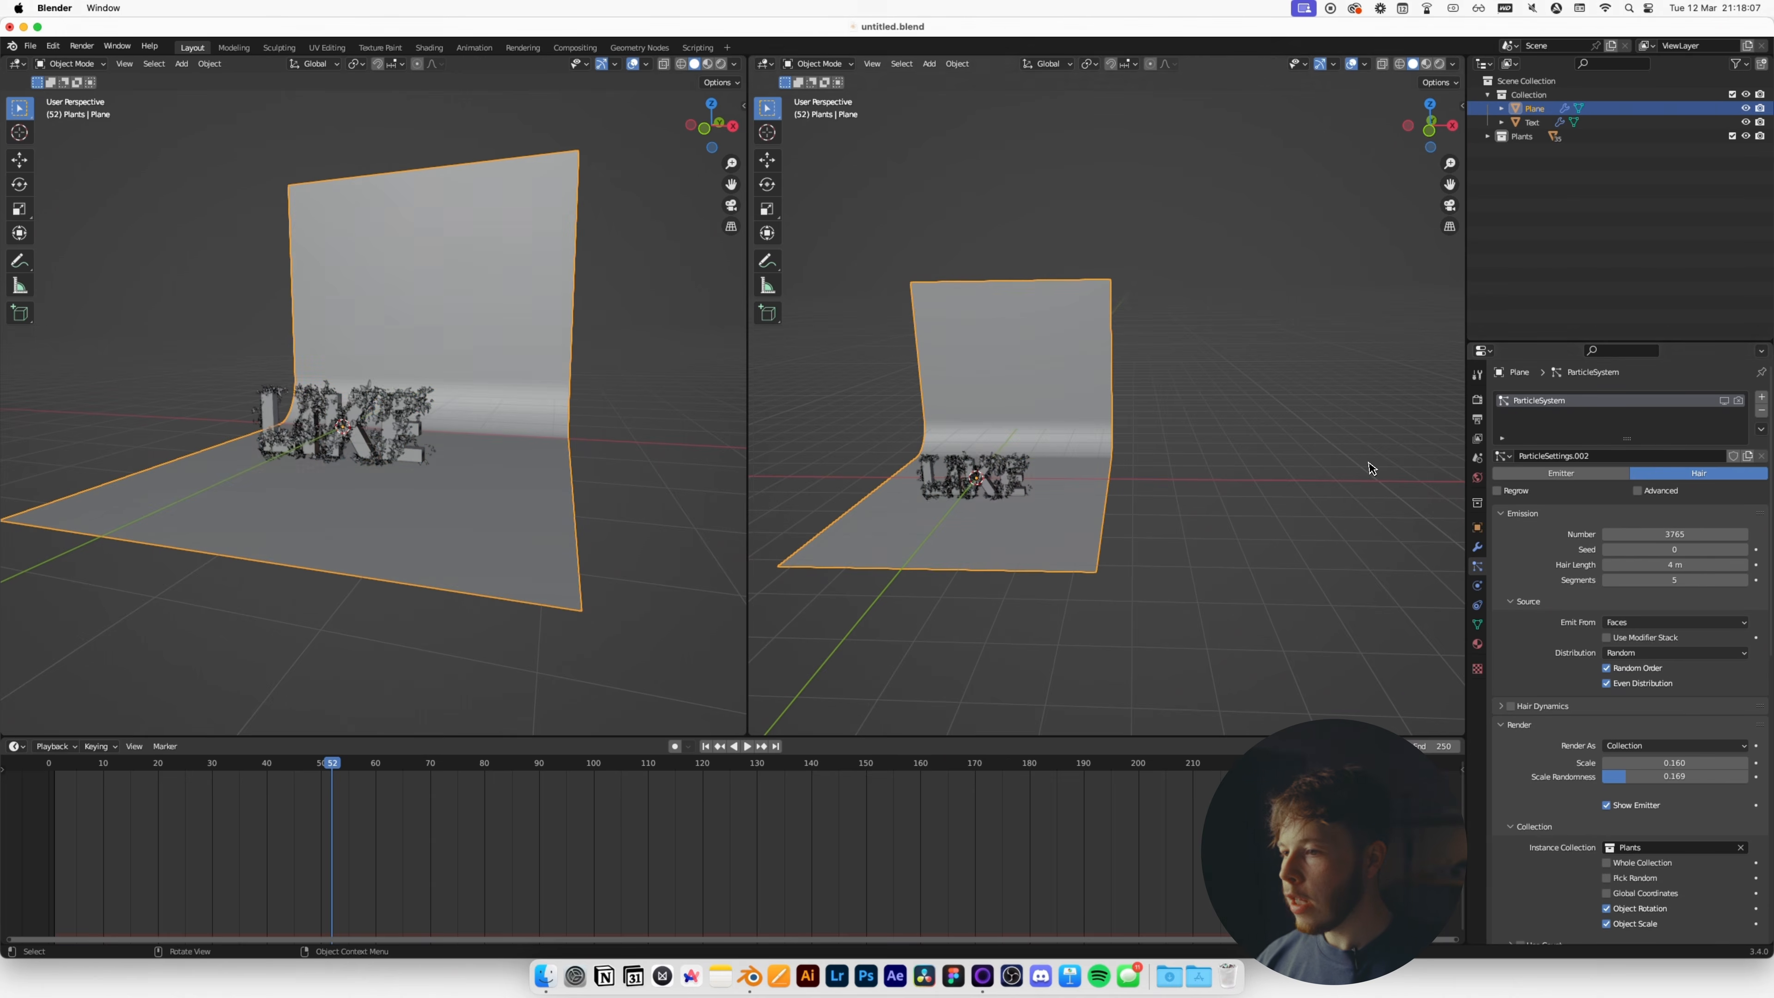
Turn the backdrop particle system's viewport display back on and save the file.
left_click(1723, 402)
left_click(1231, 482)
scroll(1032, 431, "up", 3)
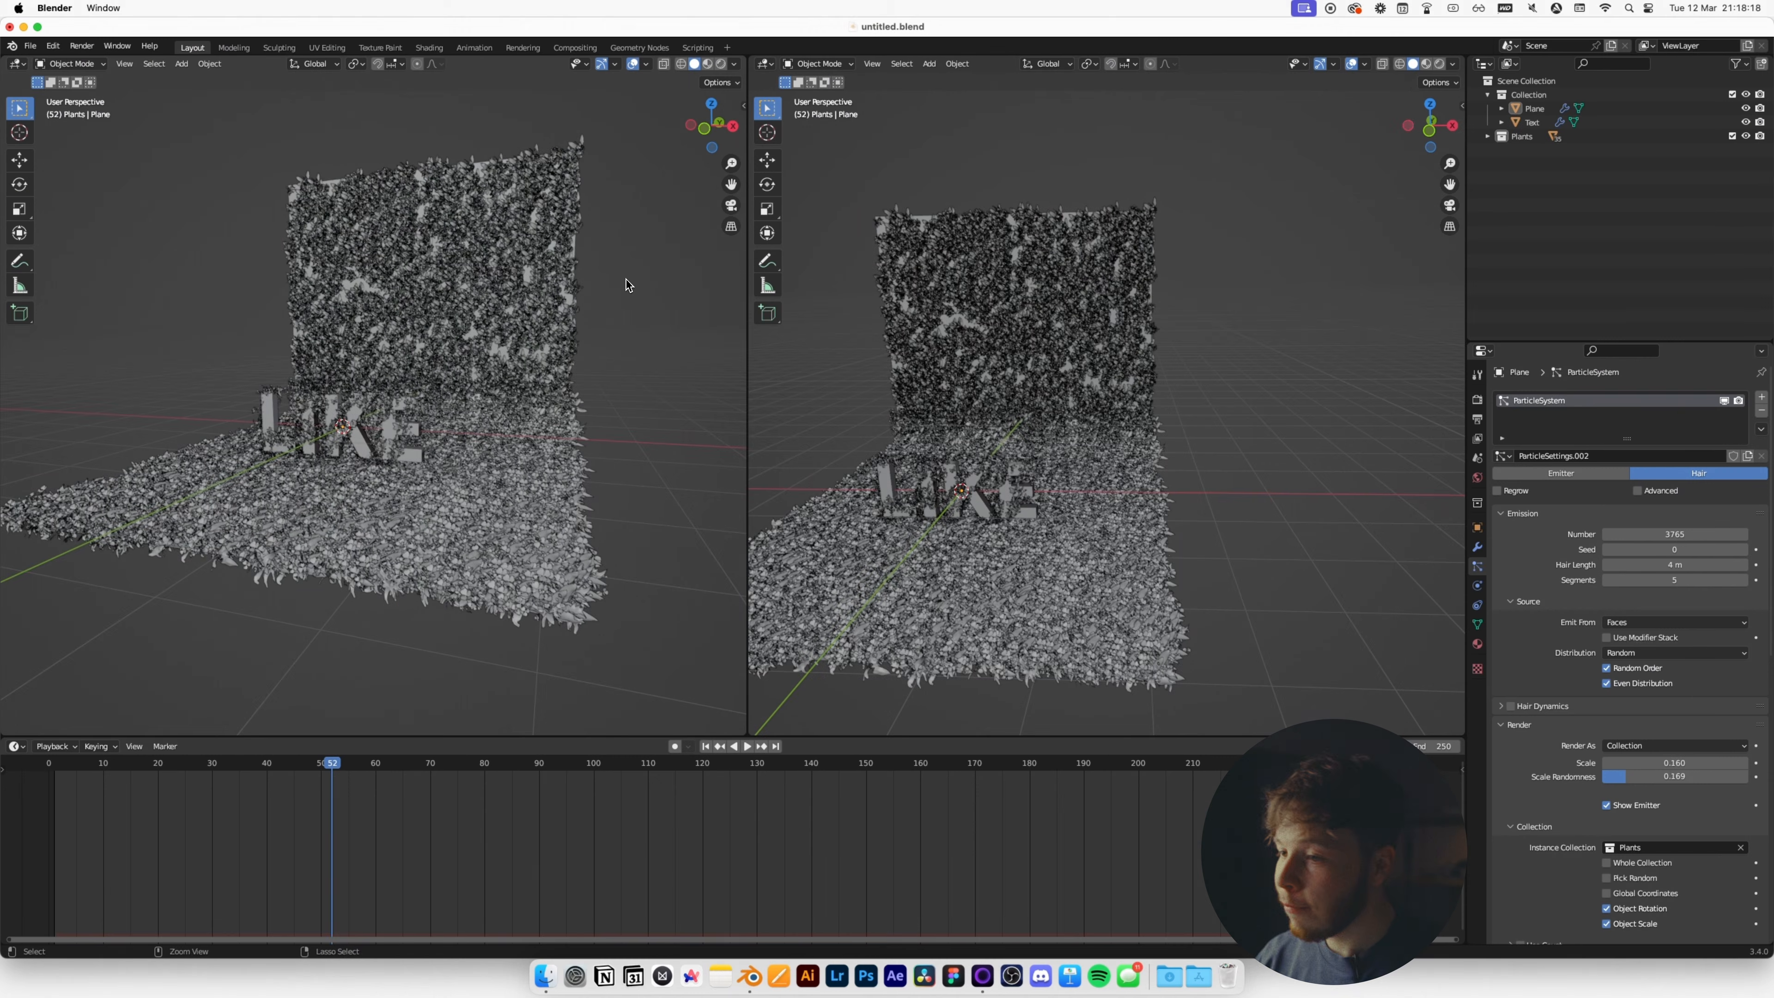
key("super+s")
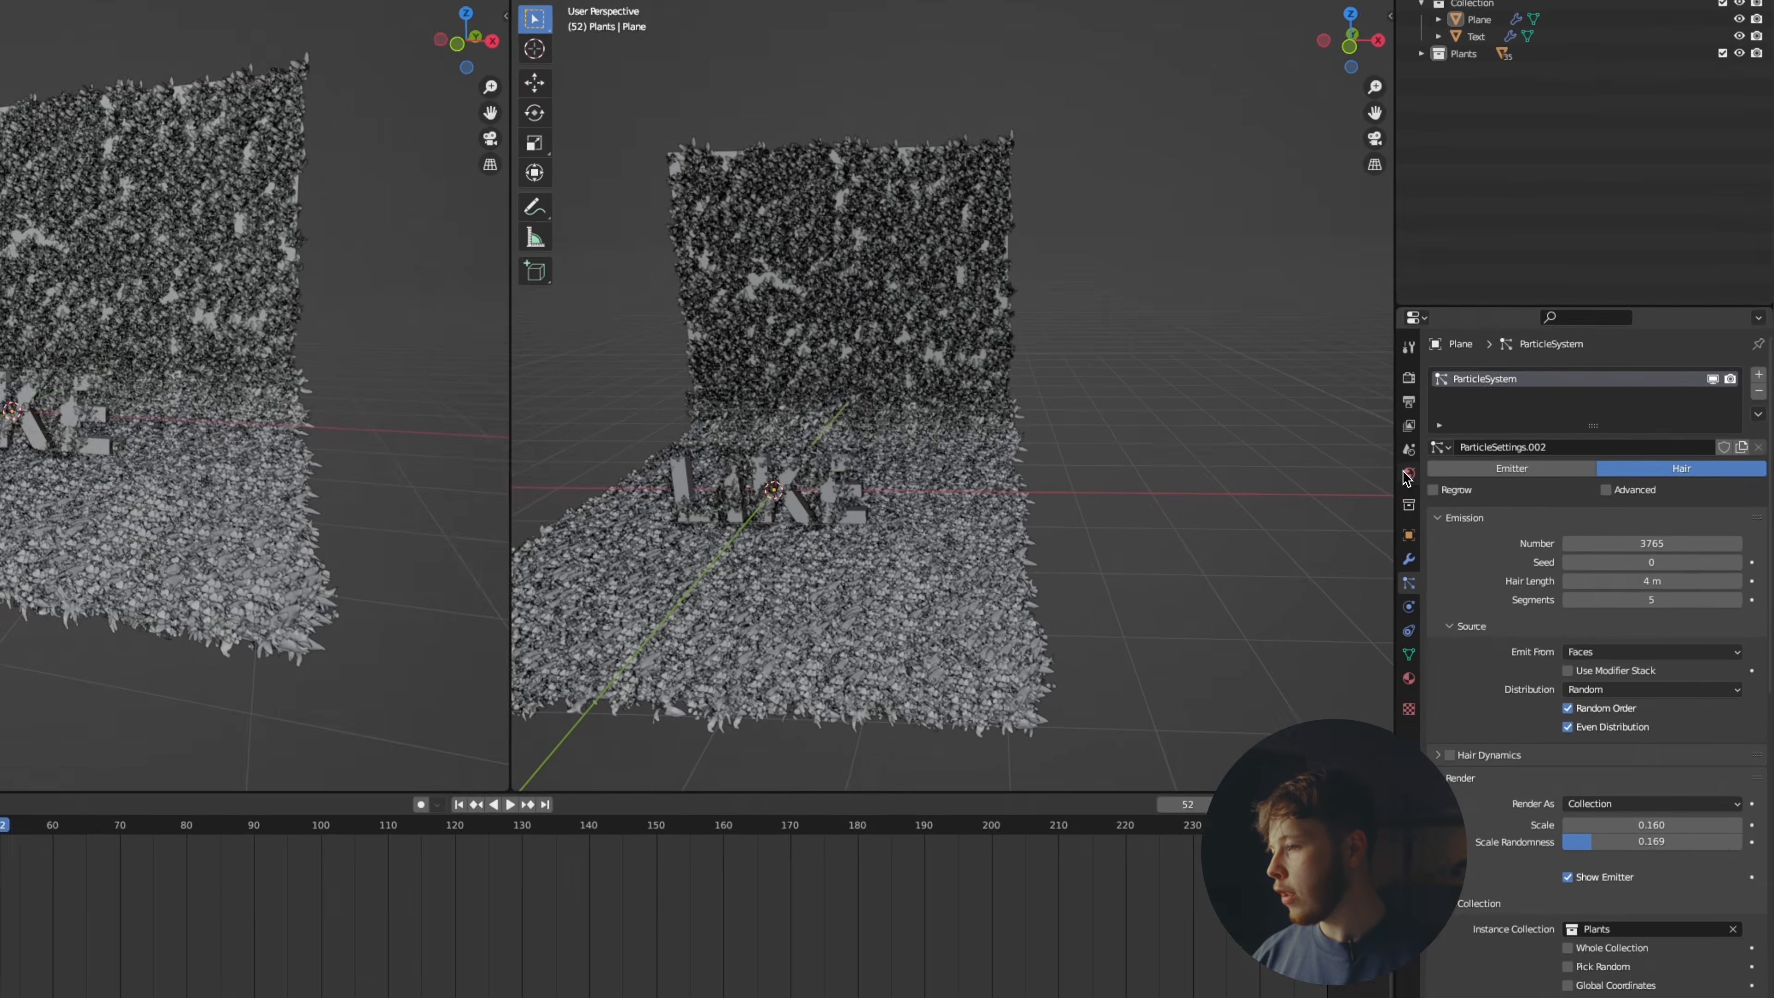
Set the world background Strength to 0.000 and save the file.
left_click(1477, 477)
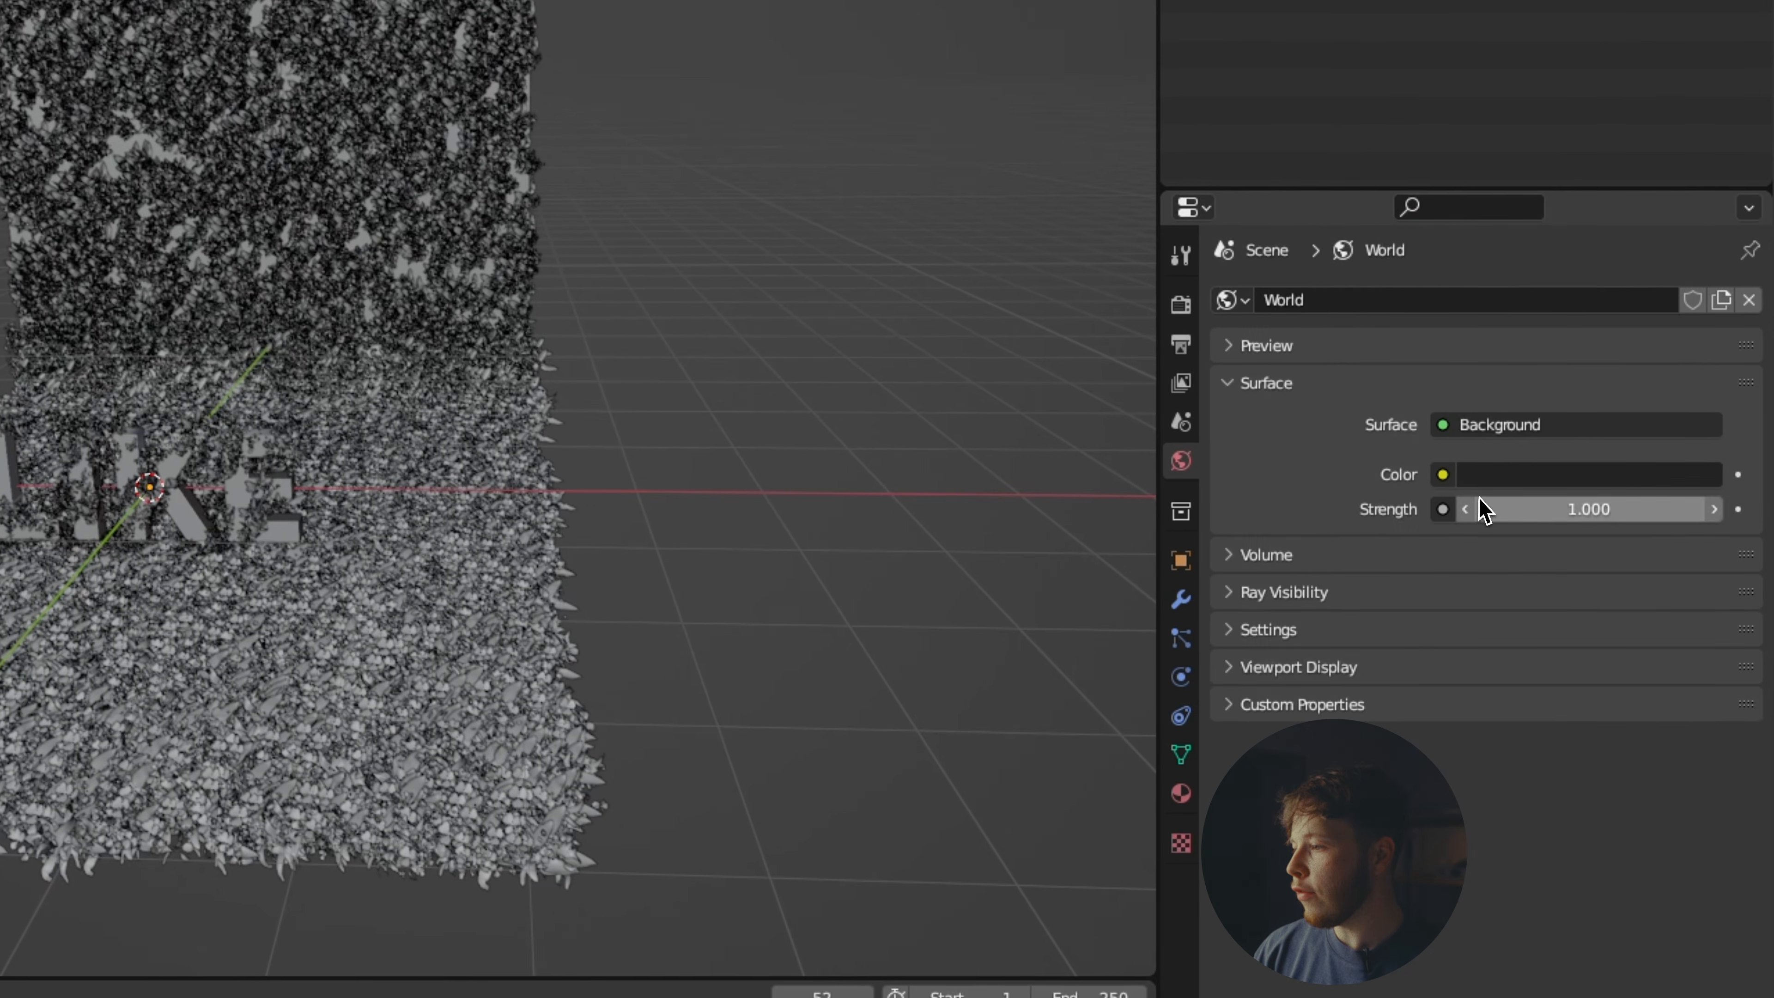
left_click_drag(1537, 507, 1295, 499)
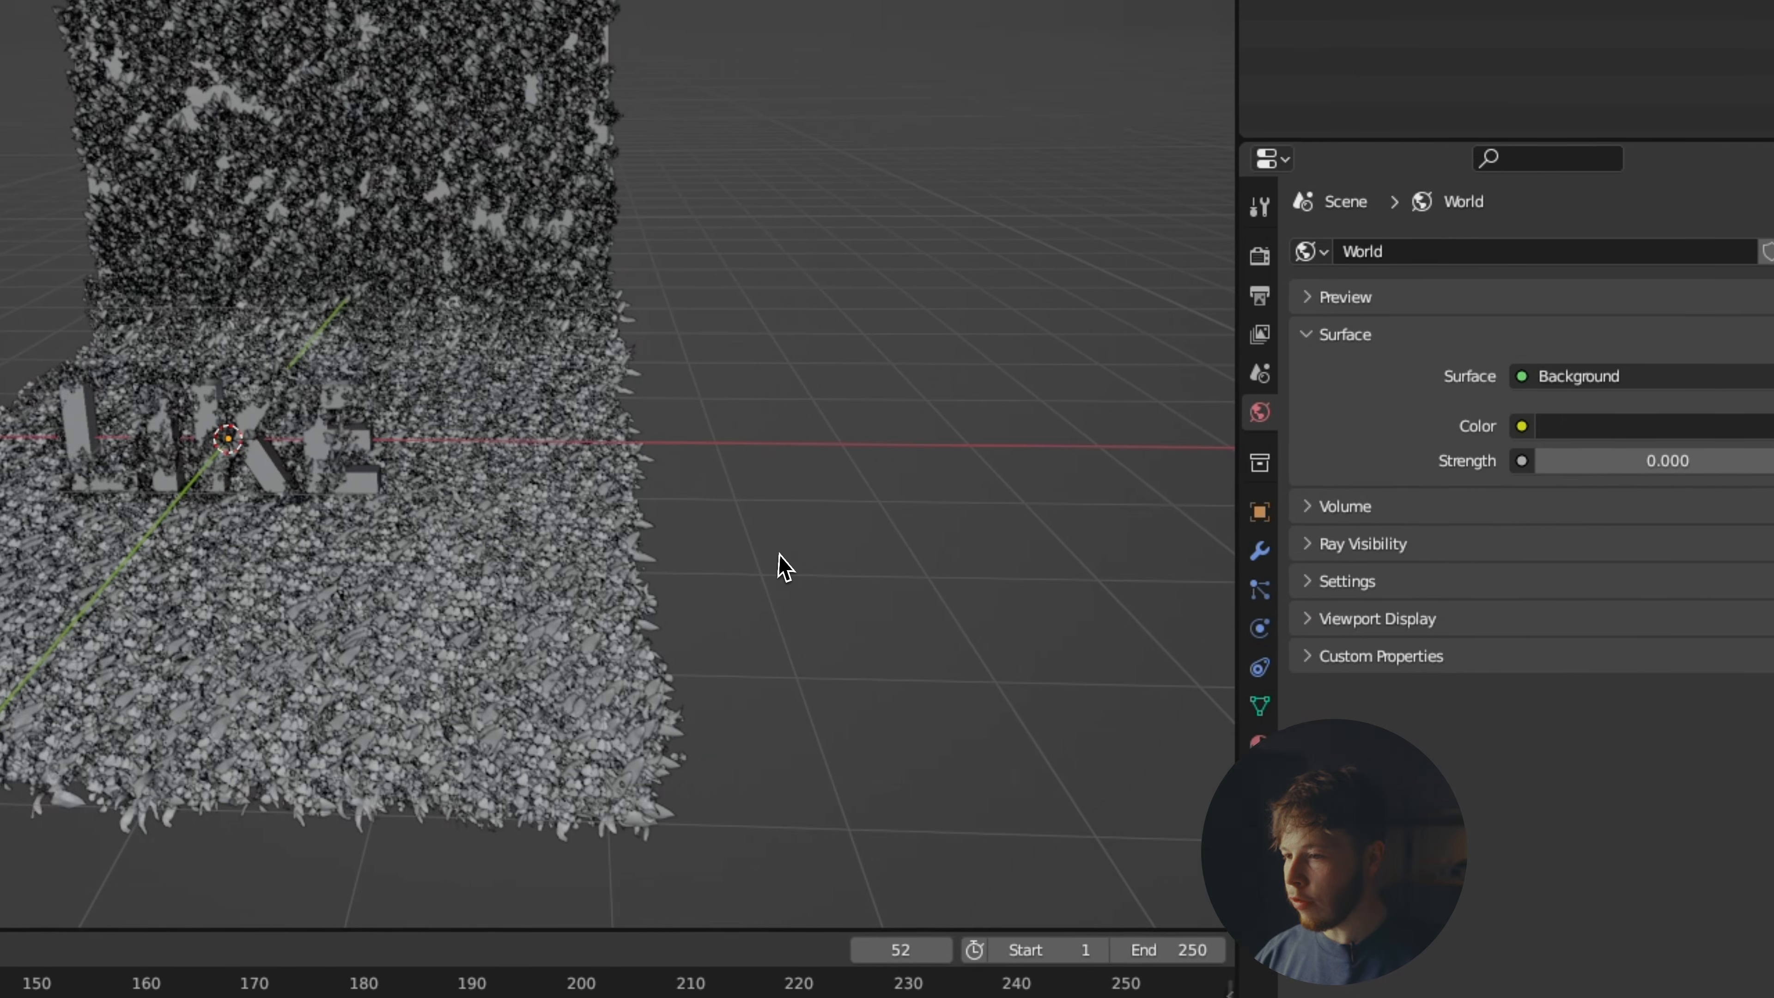
key("super+s")
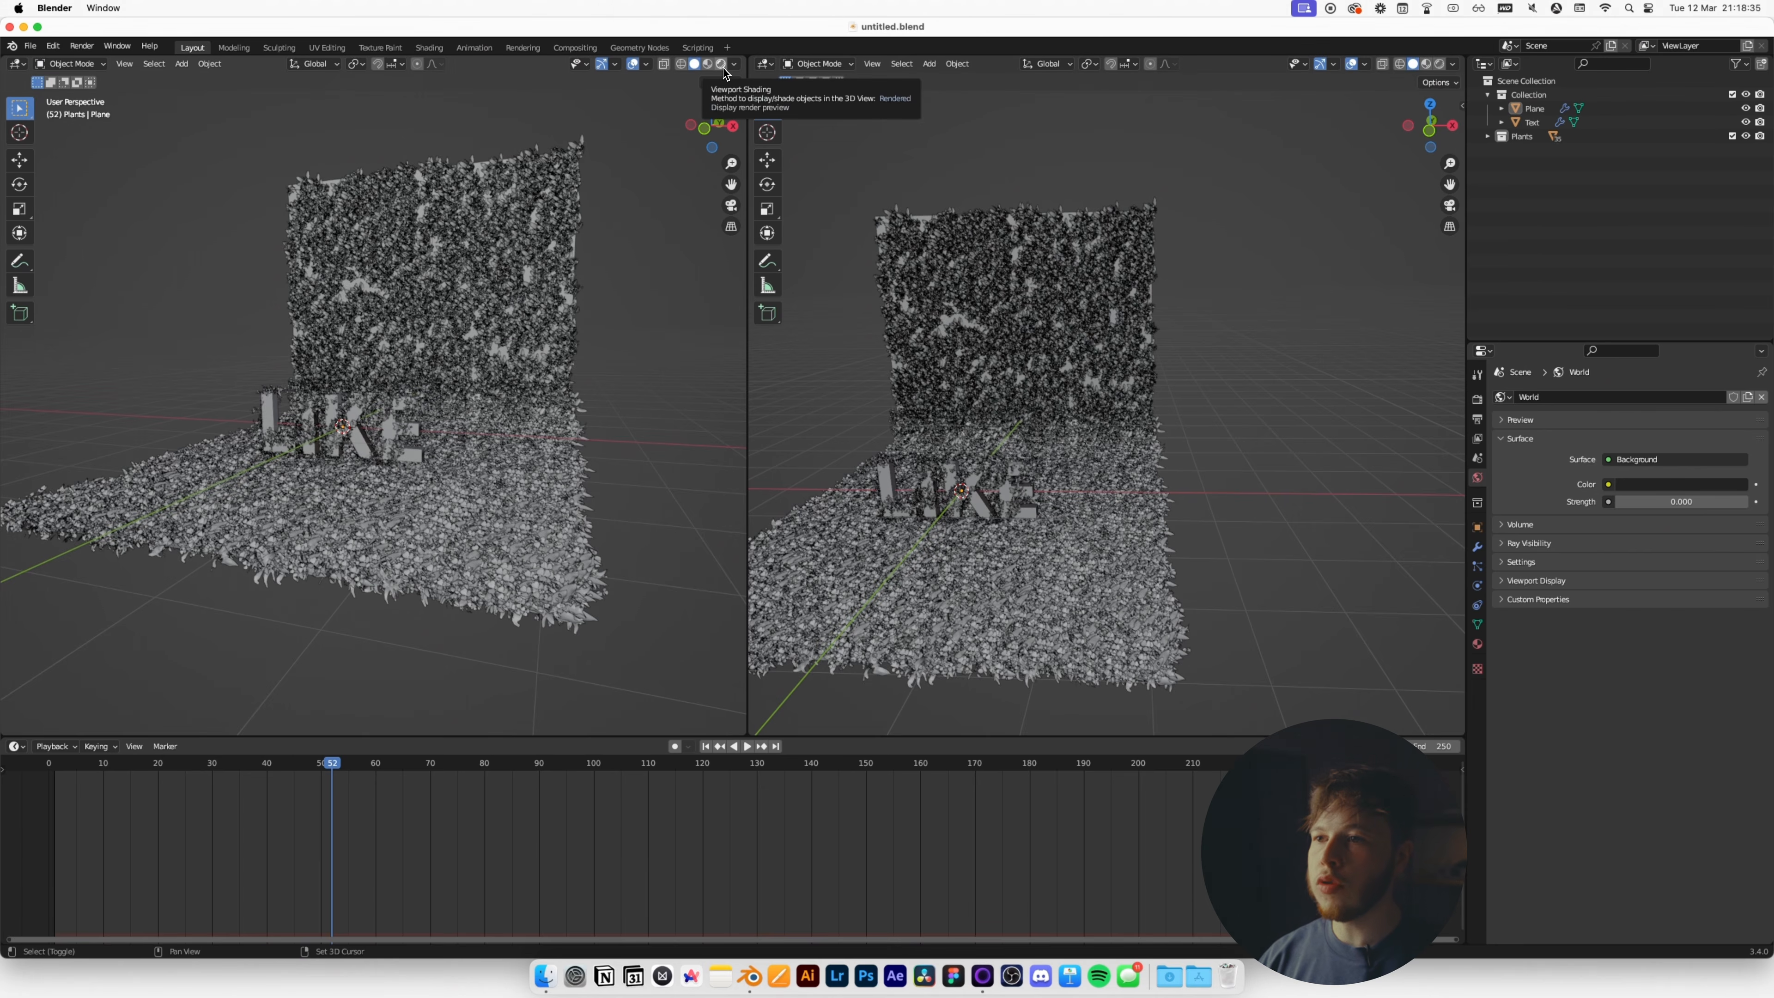
Switch one viewport to rendered shading, then add a camera and look through it in that viewport.
left_click(724, 72)
key("shift+a")
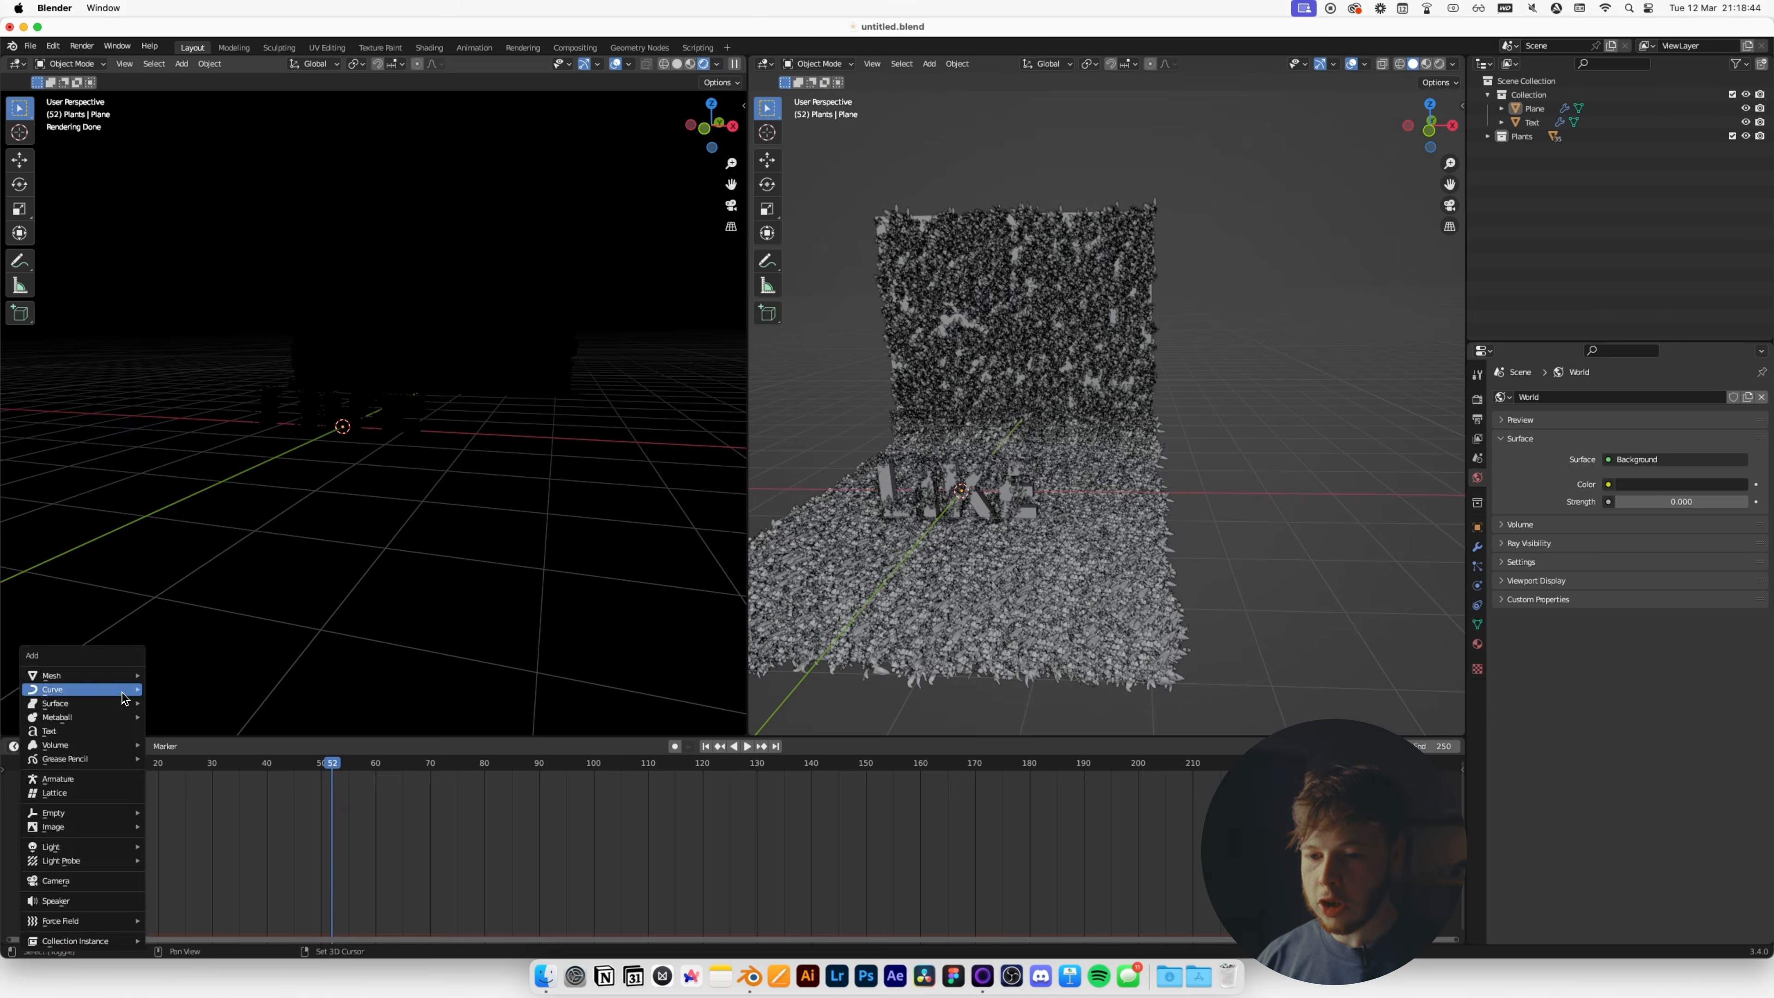
mouse_move(123, 697)
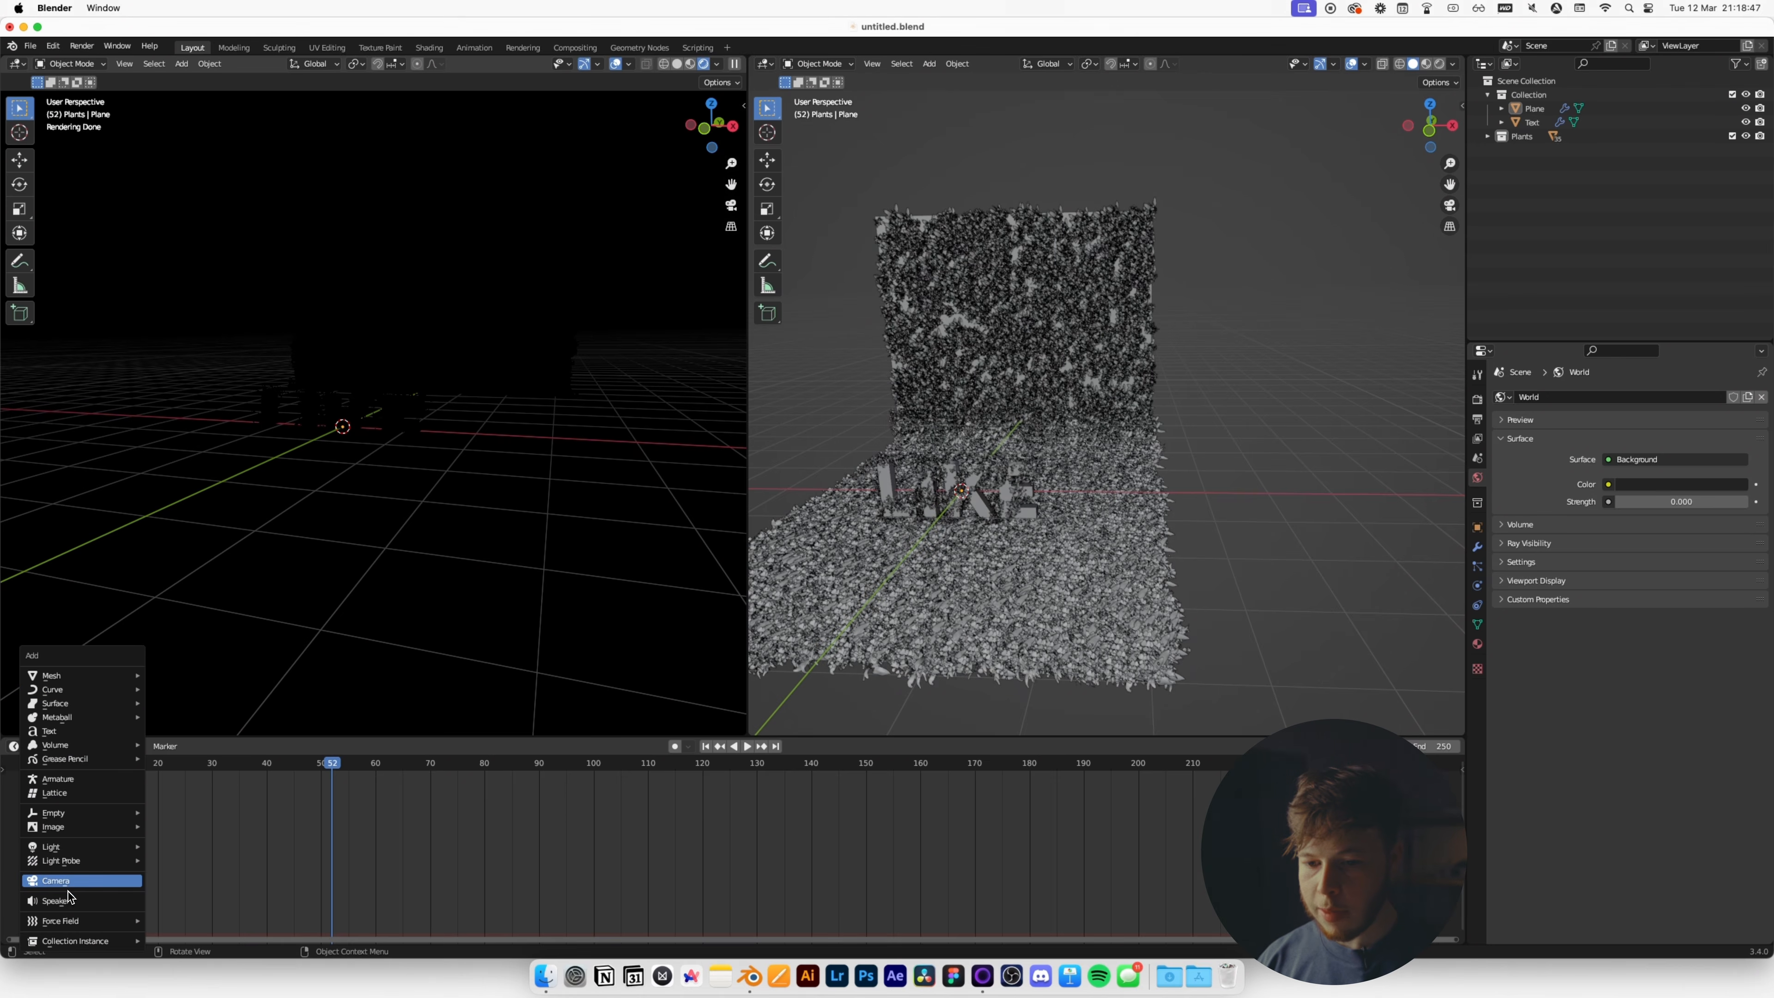
key("Return")
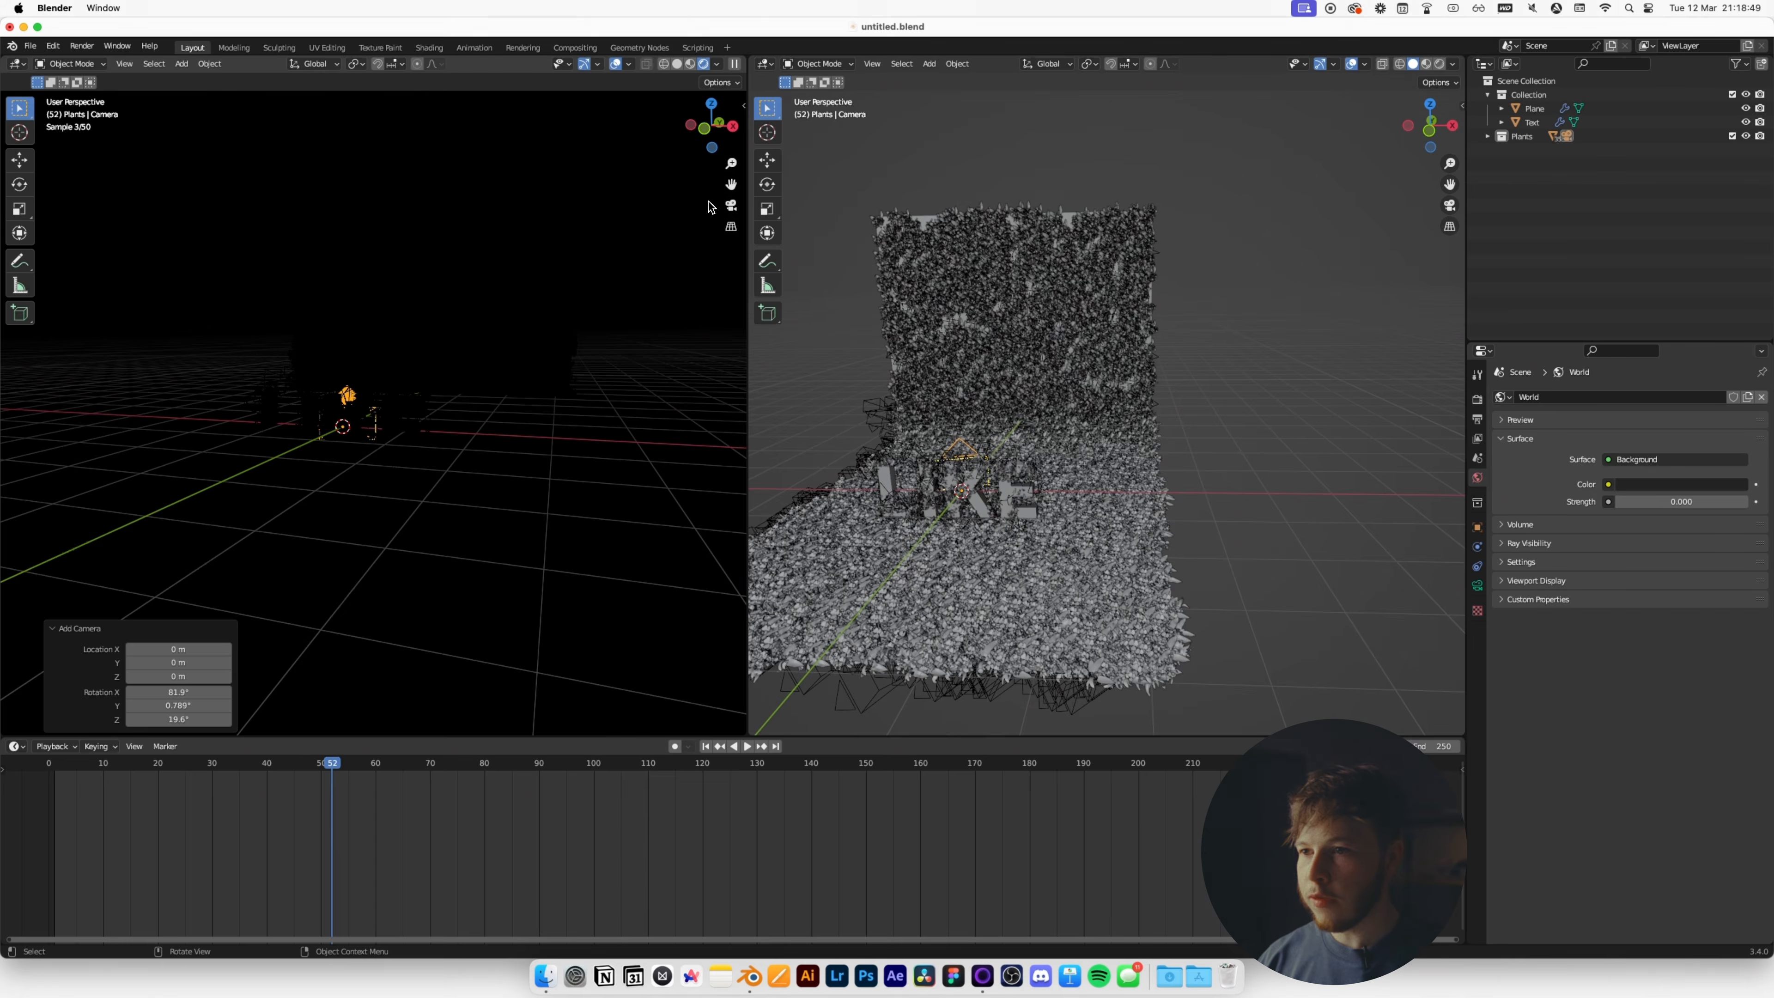
left_click(732, 207)
Move the camera about -7.038 m along the global Y axis, out in front of the letters.
middle_click_drag(1276, 428, 1151, 416)
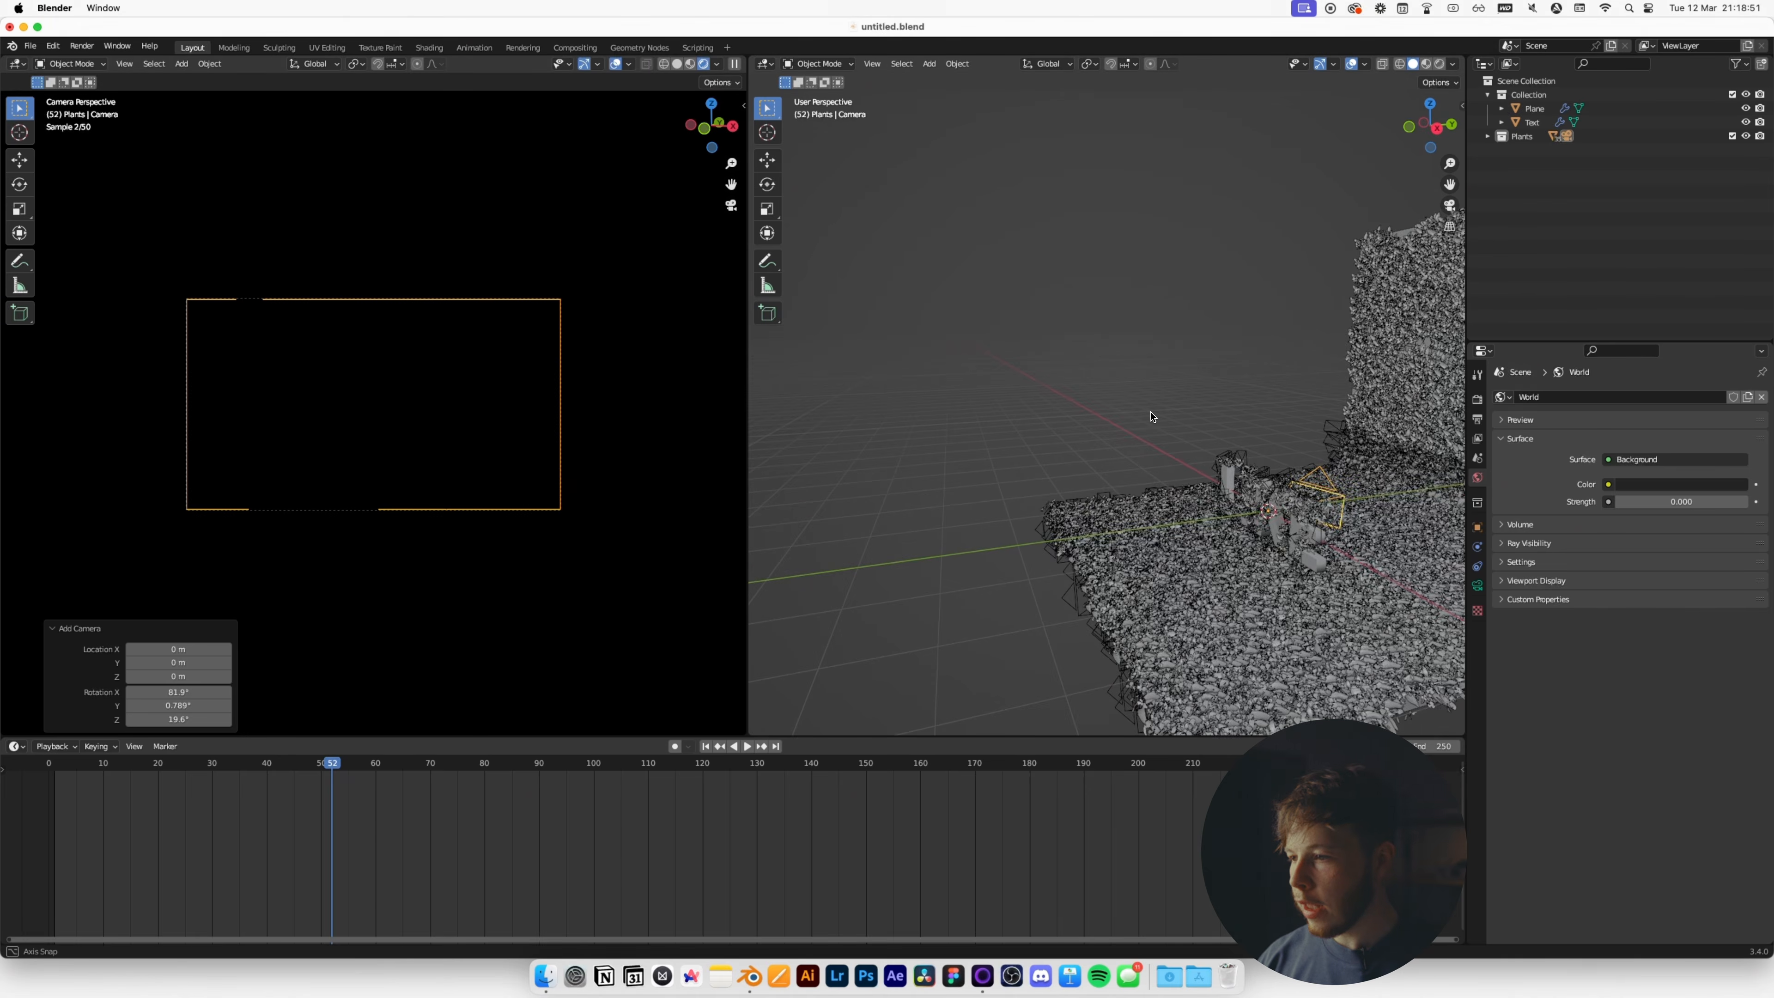
middle_click_drag(1298, 460, 907, 305)
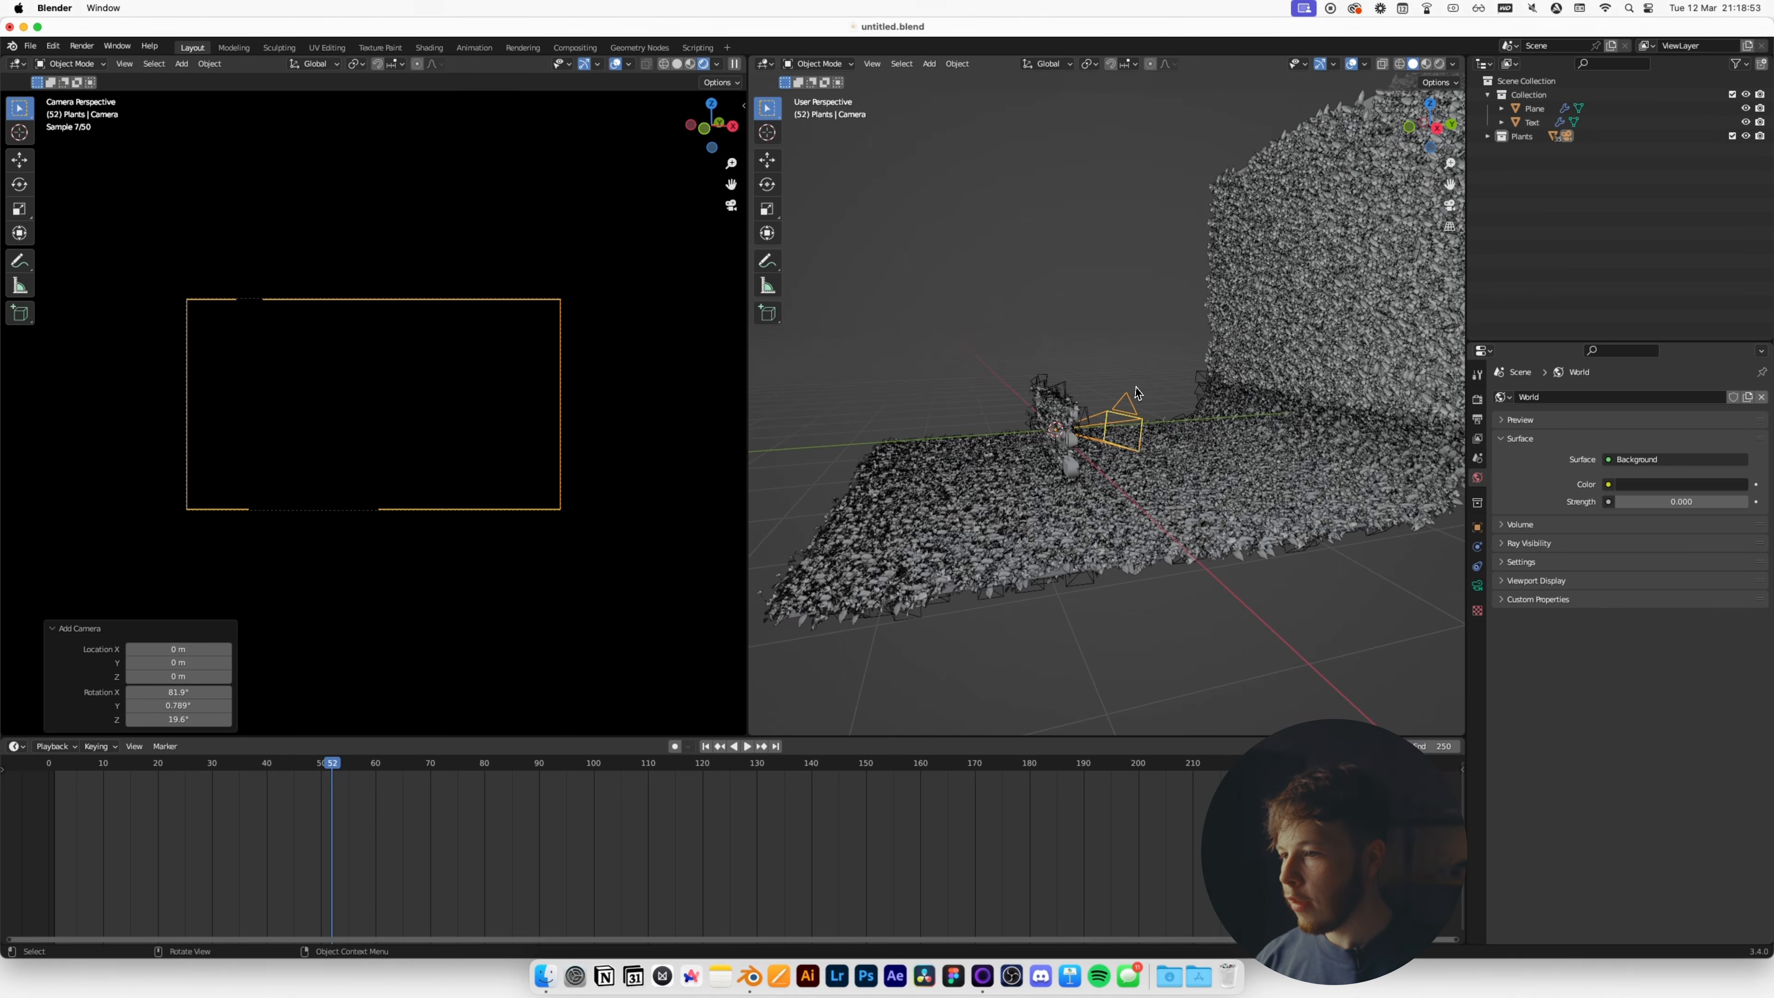
key("g")
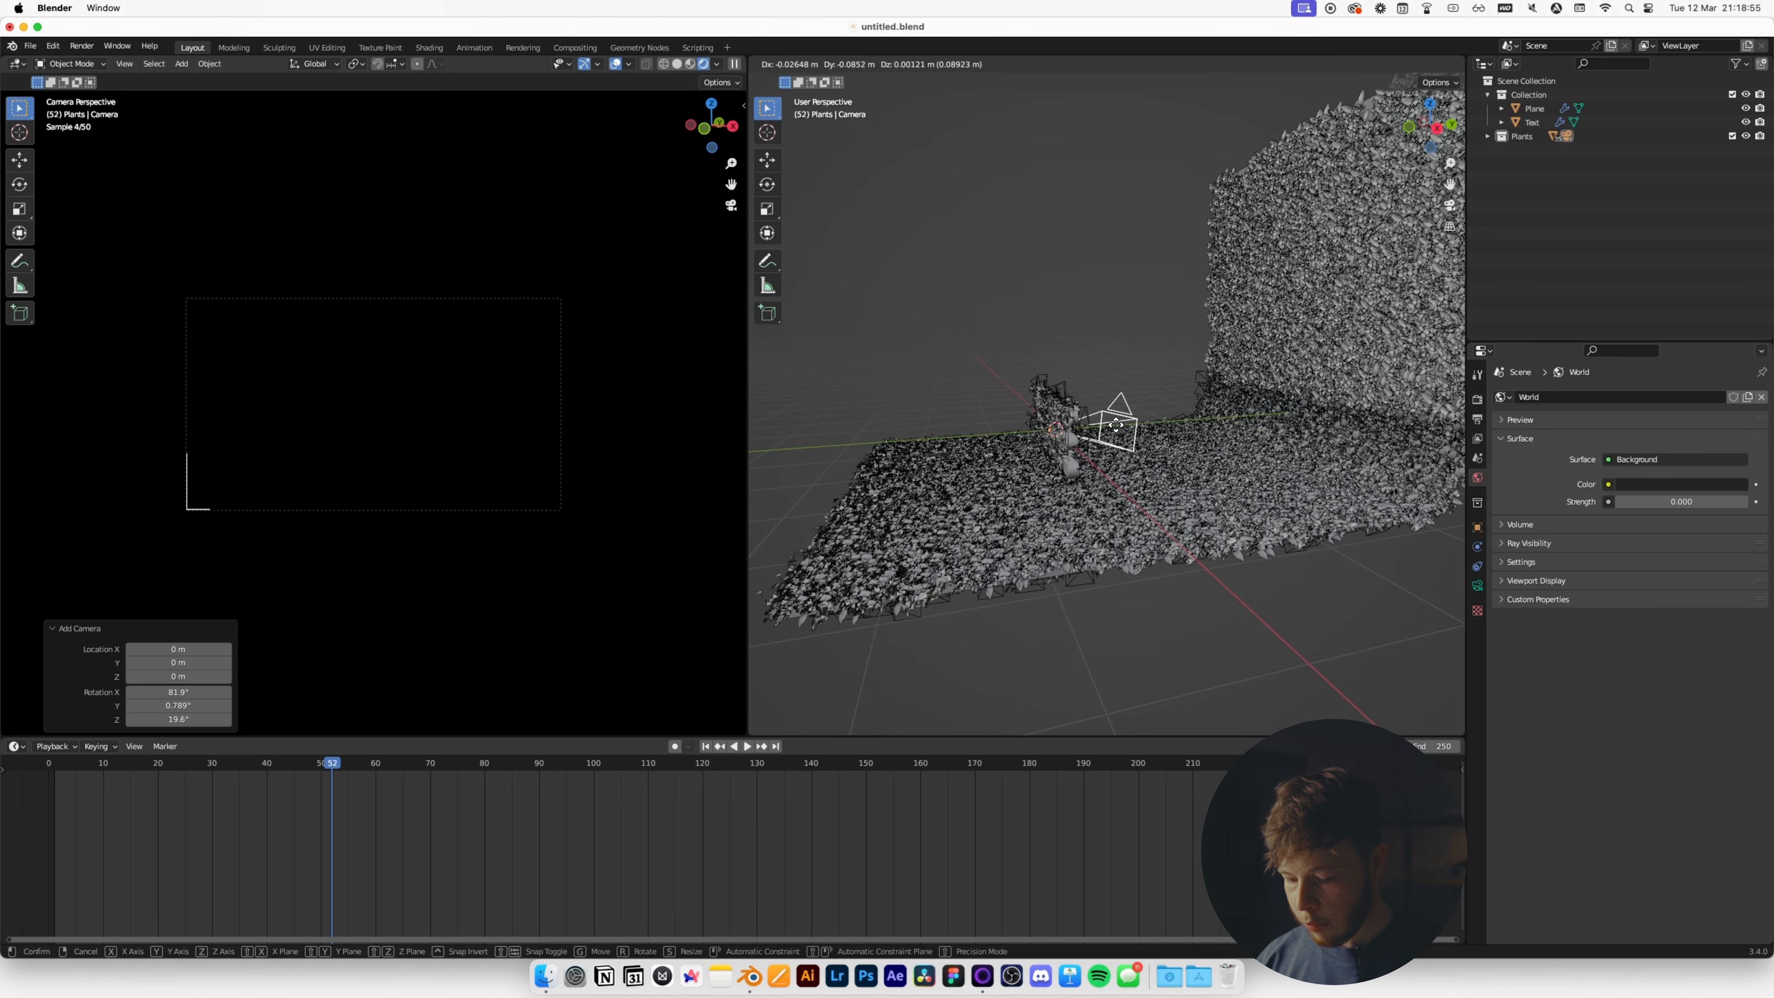
key("y")
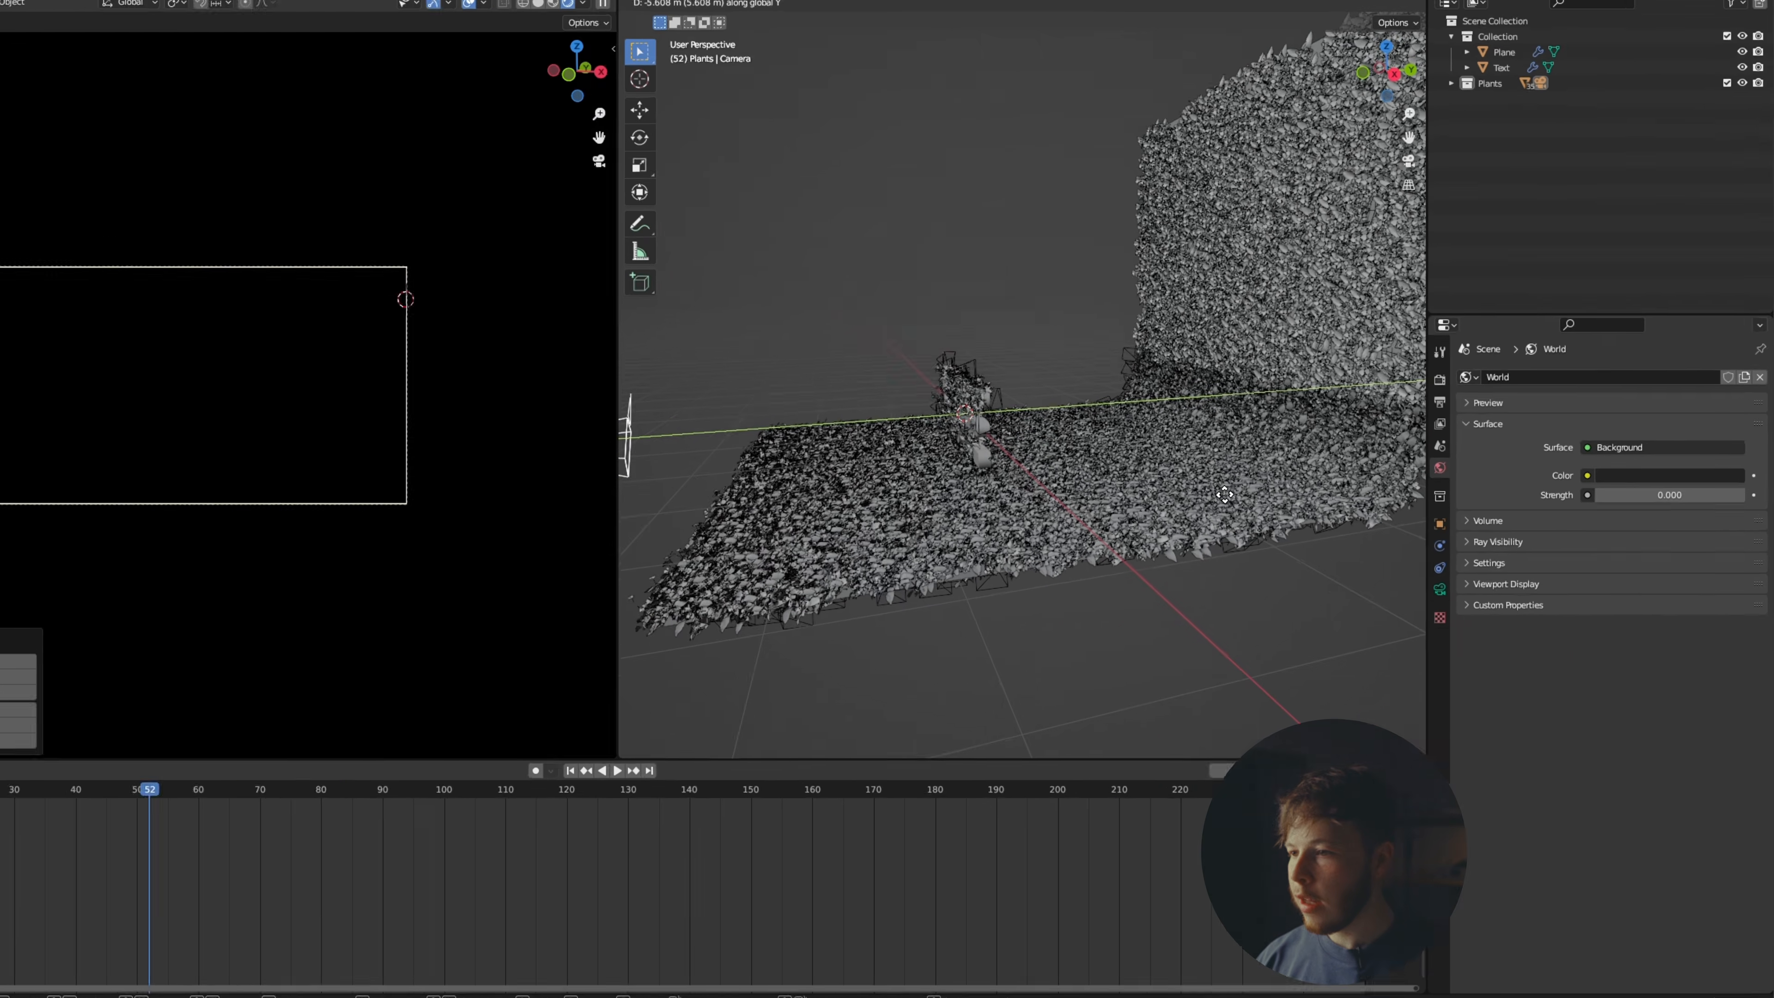
left_click(1405, 482)
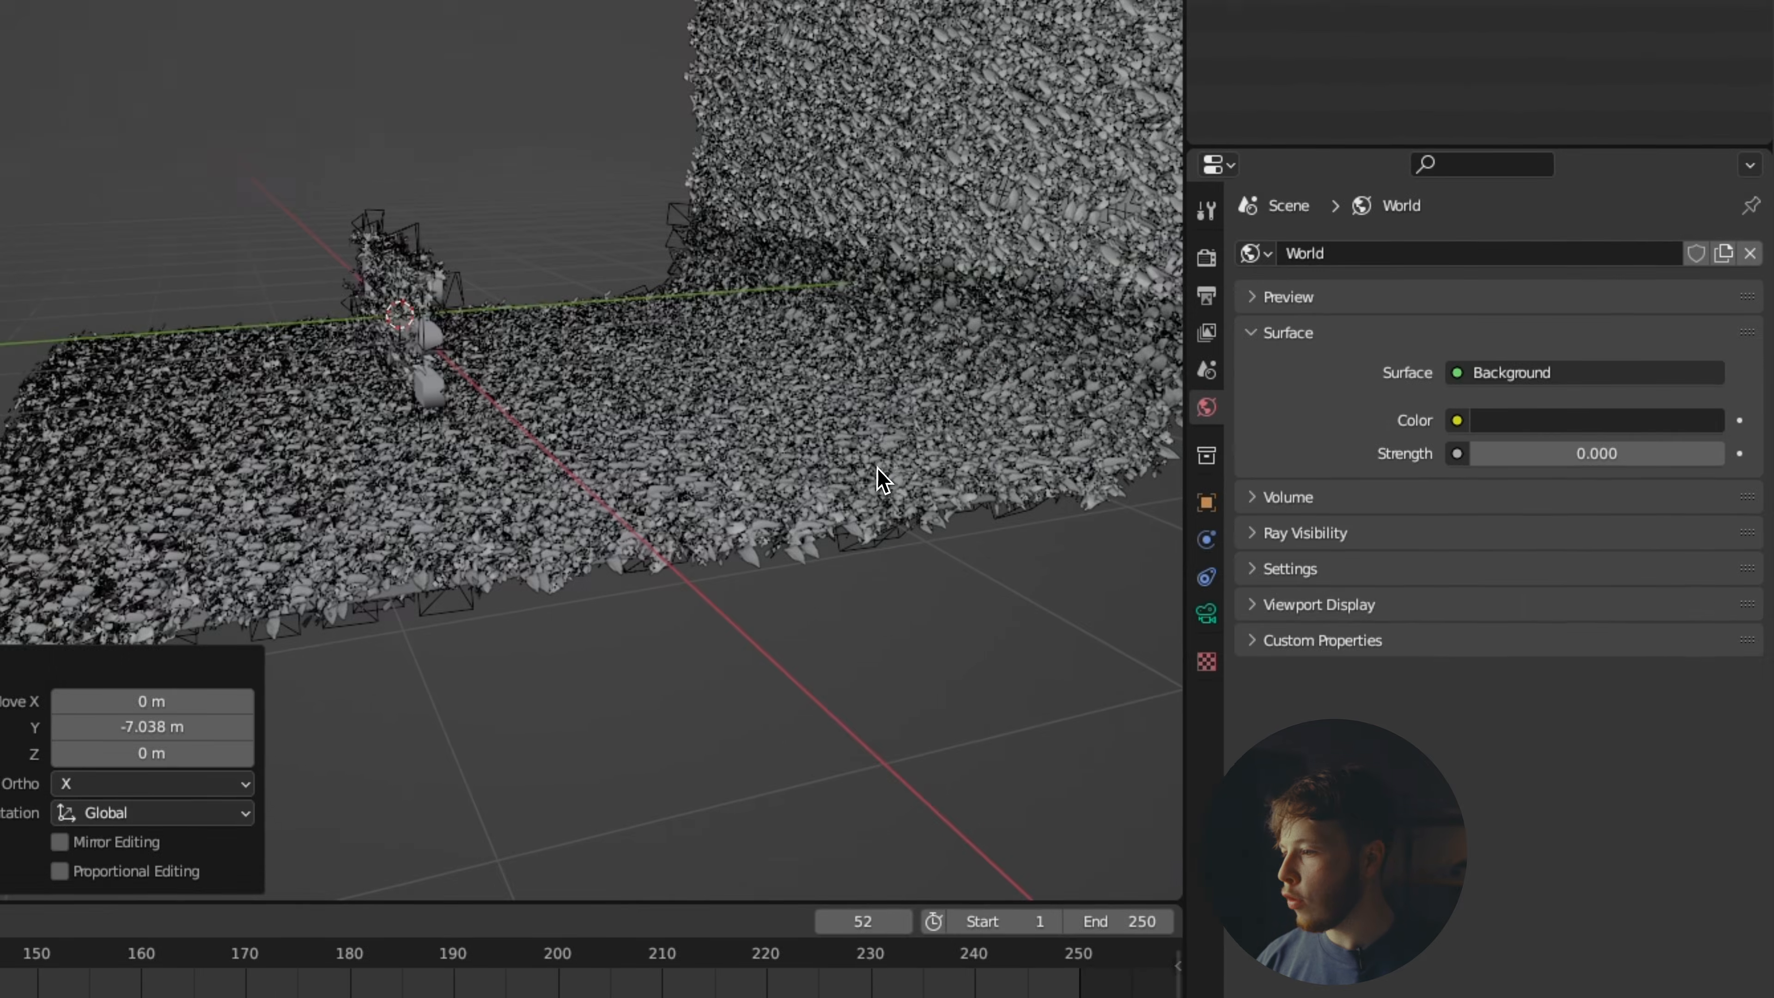
Set the camera's X, Y and Z rotation to 0°.
left_click(1181, 500)
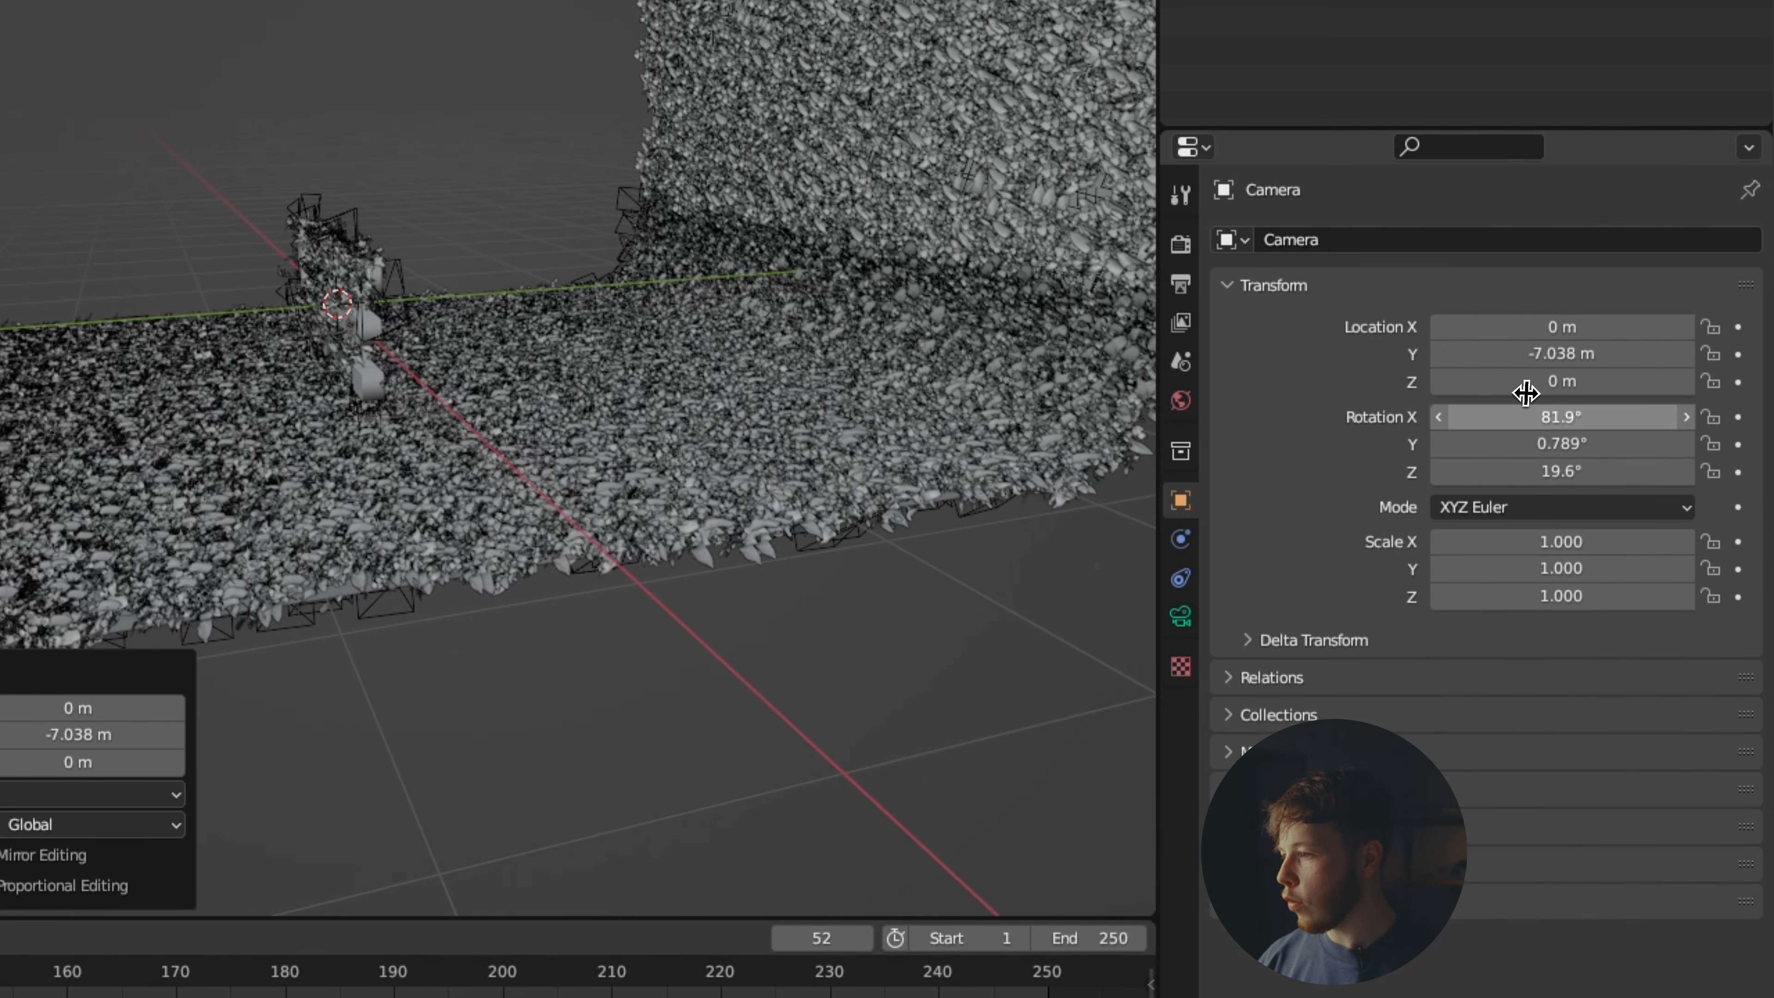
double_click(1525, 415)
type("0")
key("Tab")
type("0")
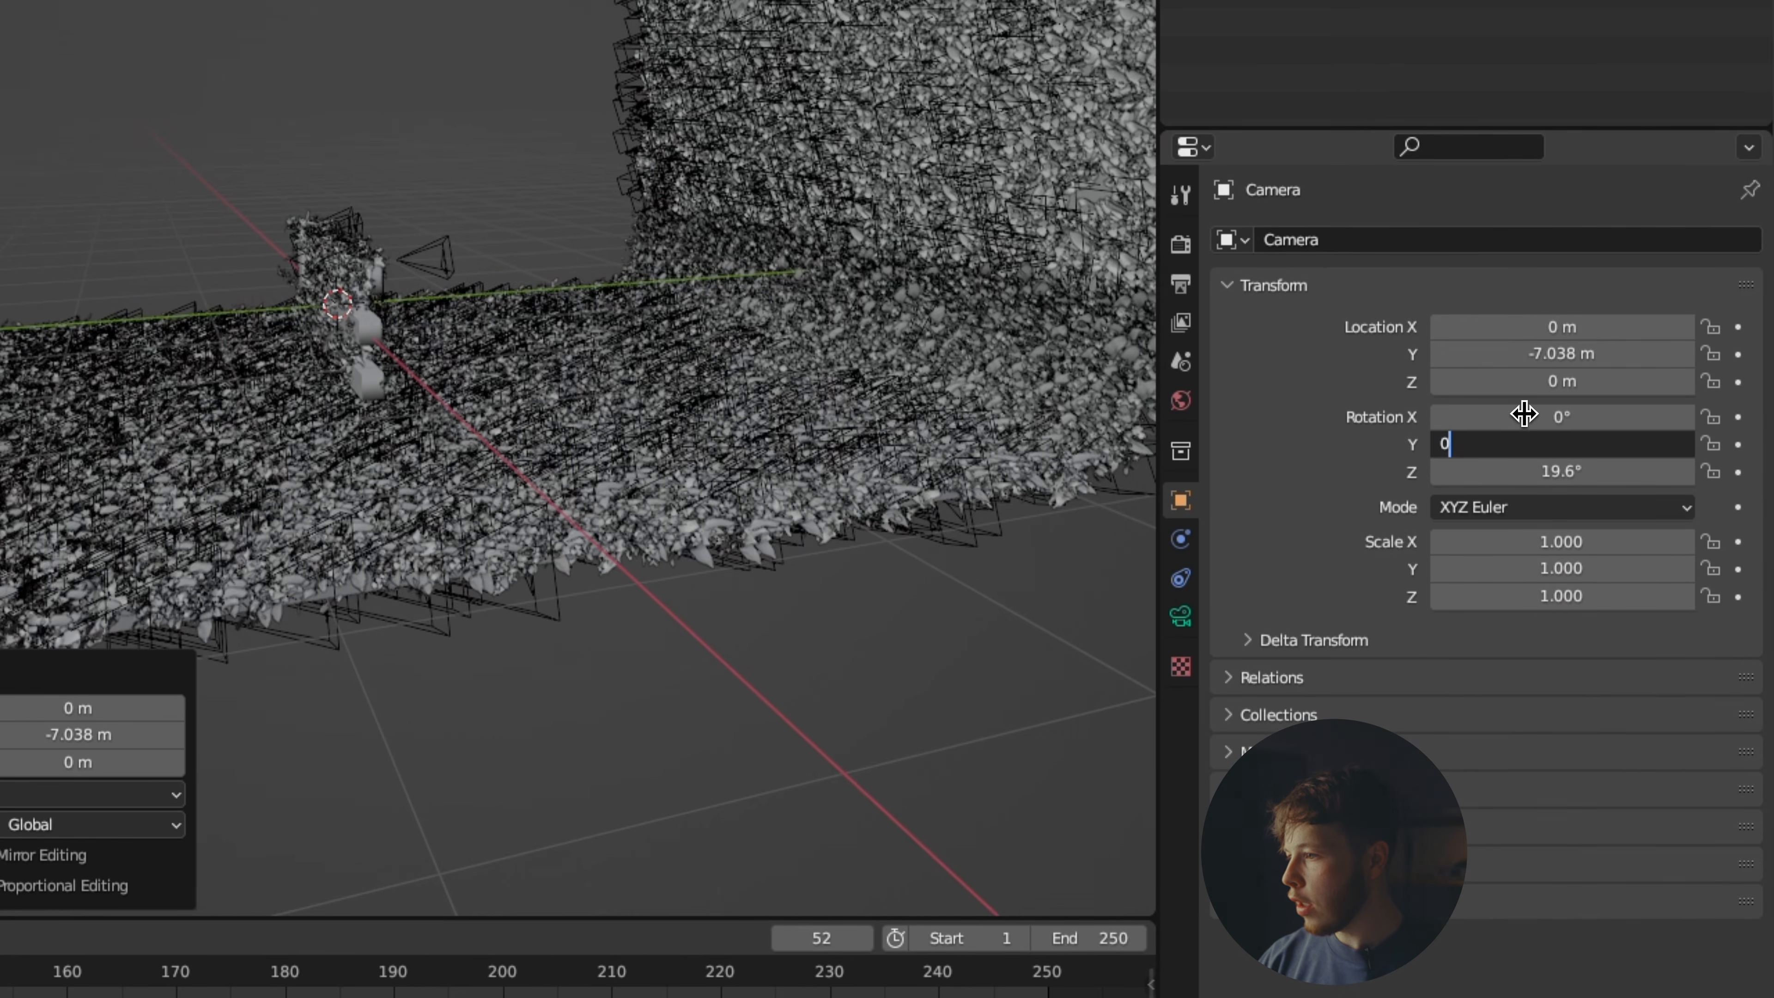
key("Tab")
type("0")
key("Return")
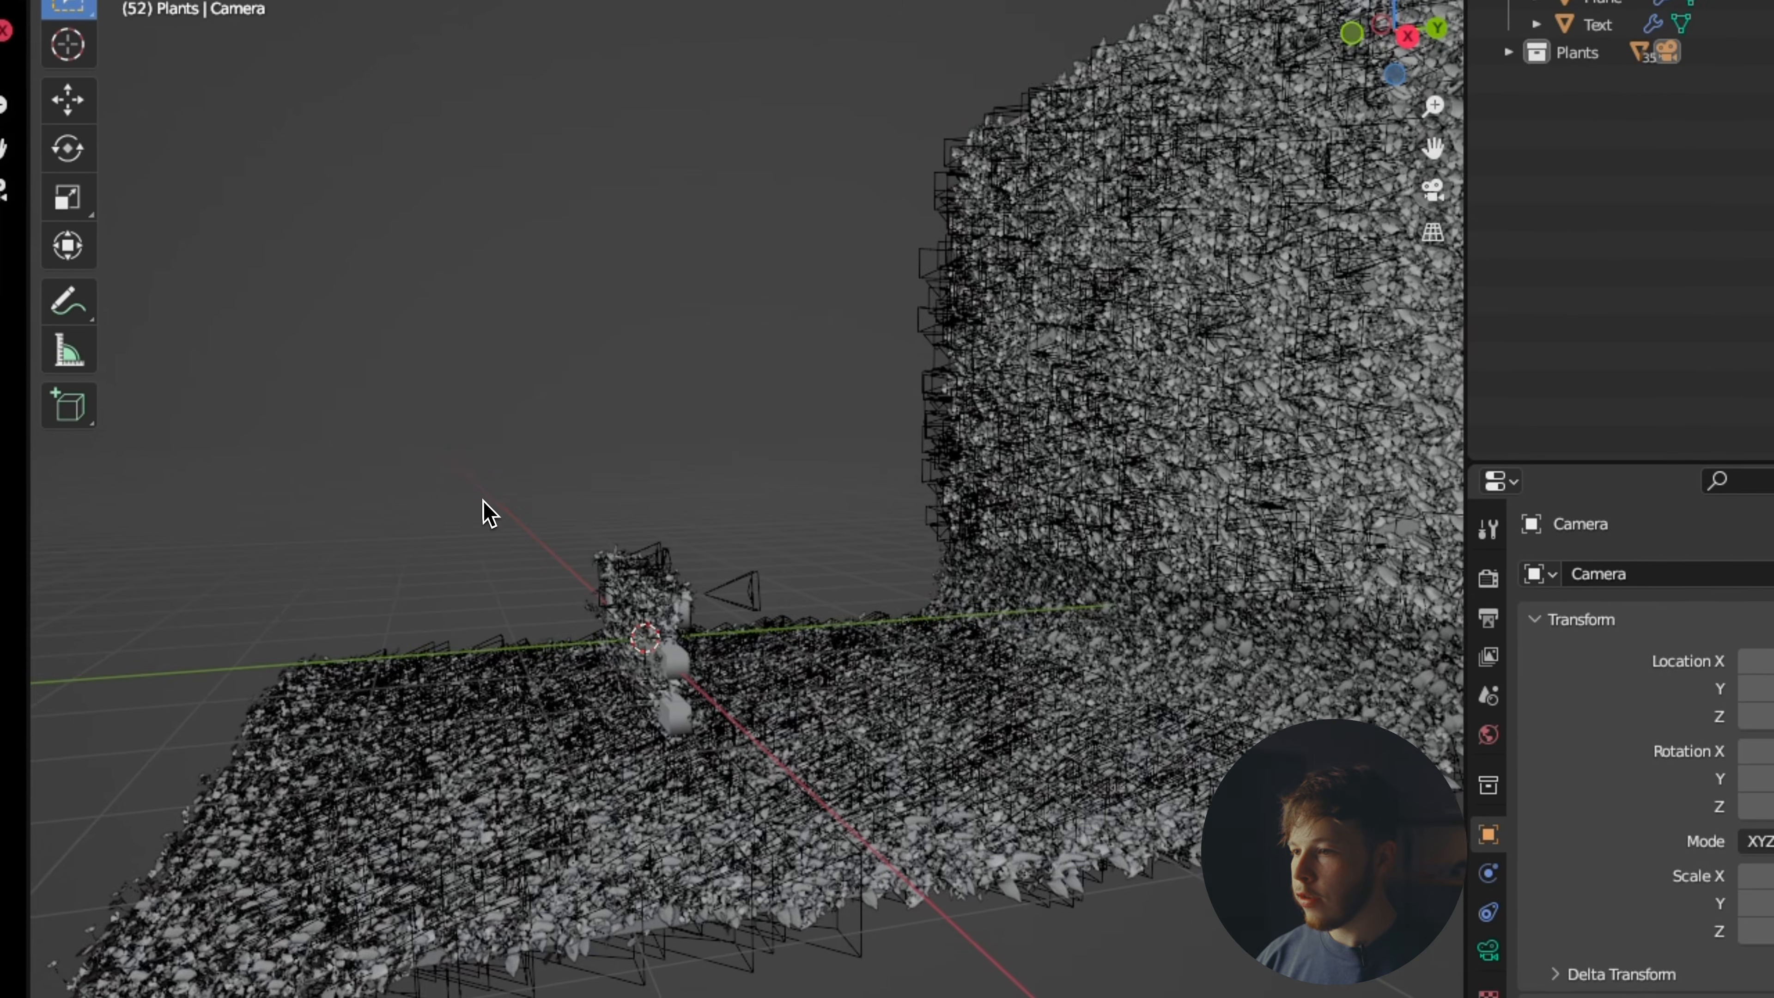
Set the camera's X rotation to 90° so it faces the letters, and save the file.
scroll(180, 152, "down", 2)
middle_click_drag(461, 496, 1219, 496, "shift")
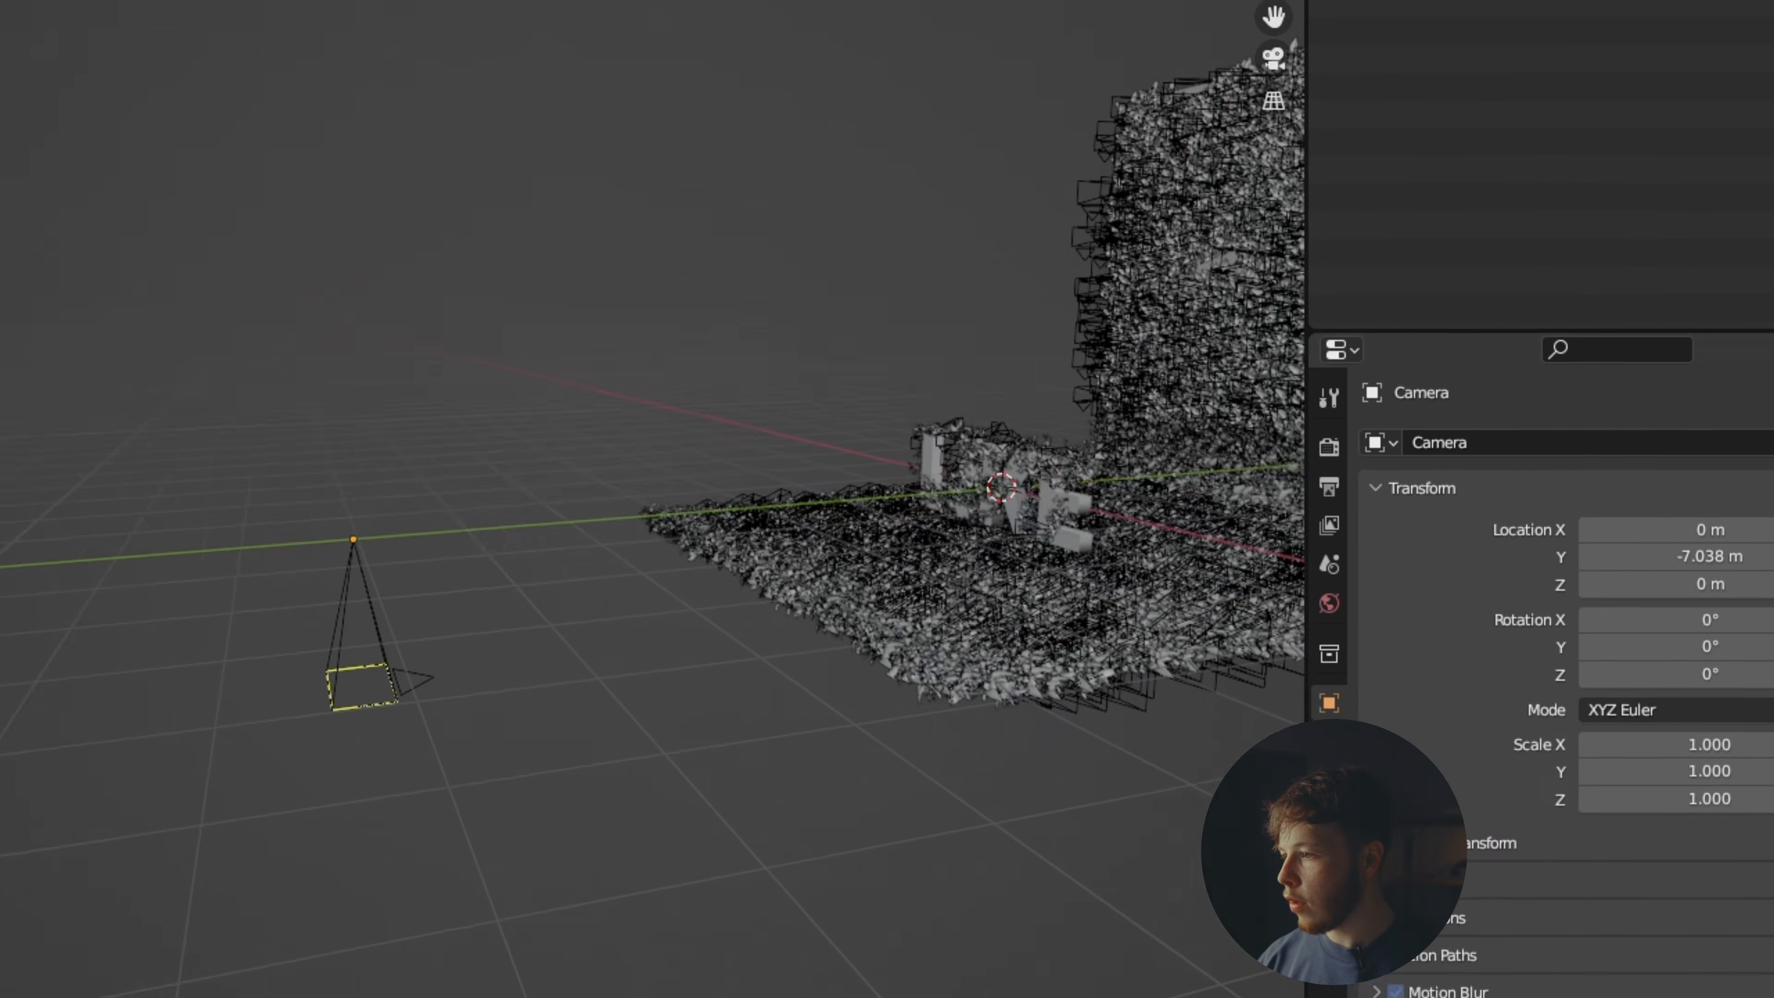
left_click_drag(1589, 505, 1770, 454)
left_click(1558, 497)
key("Return")
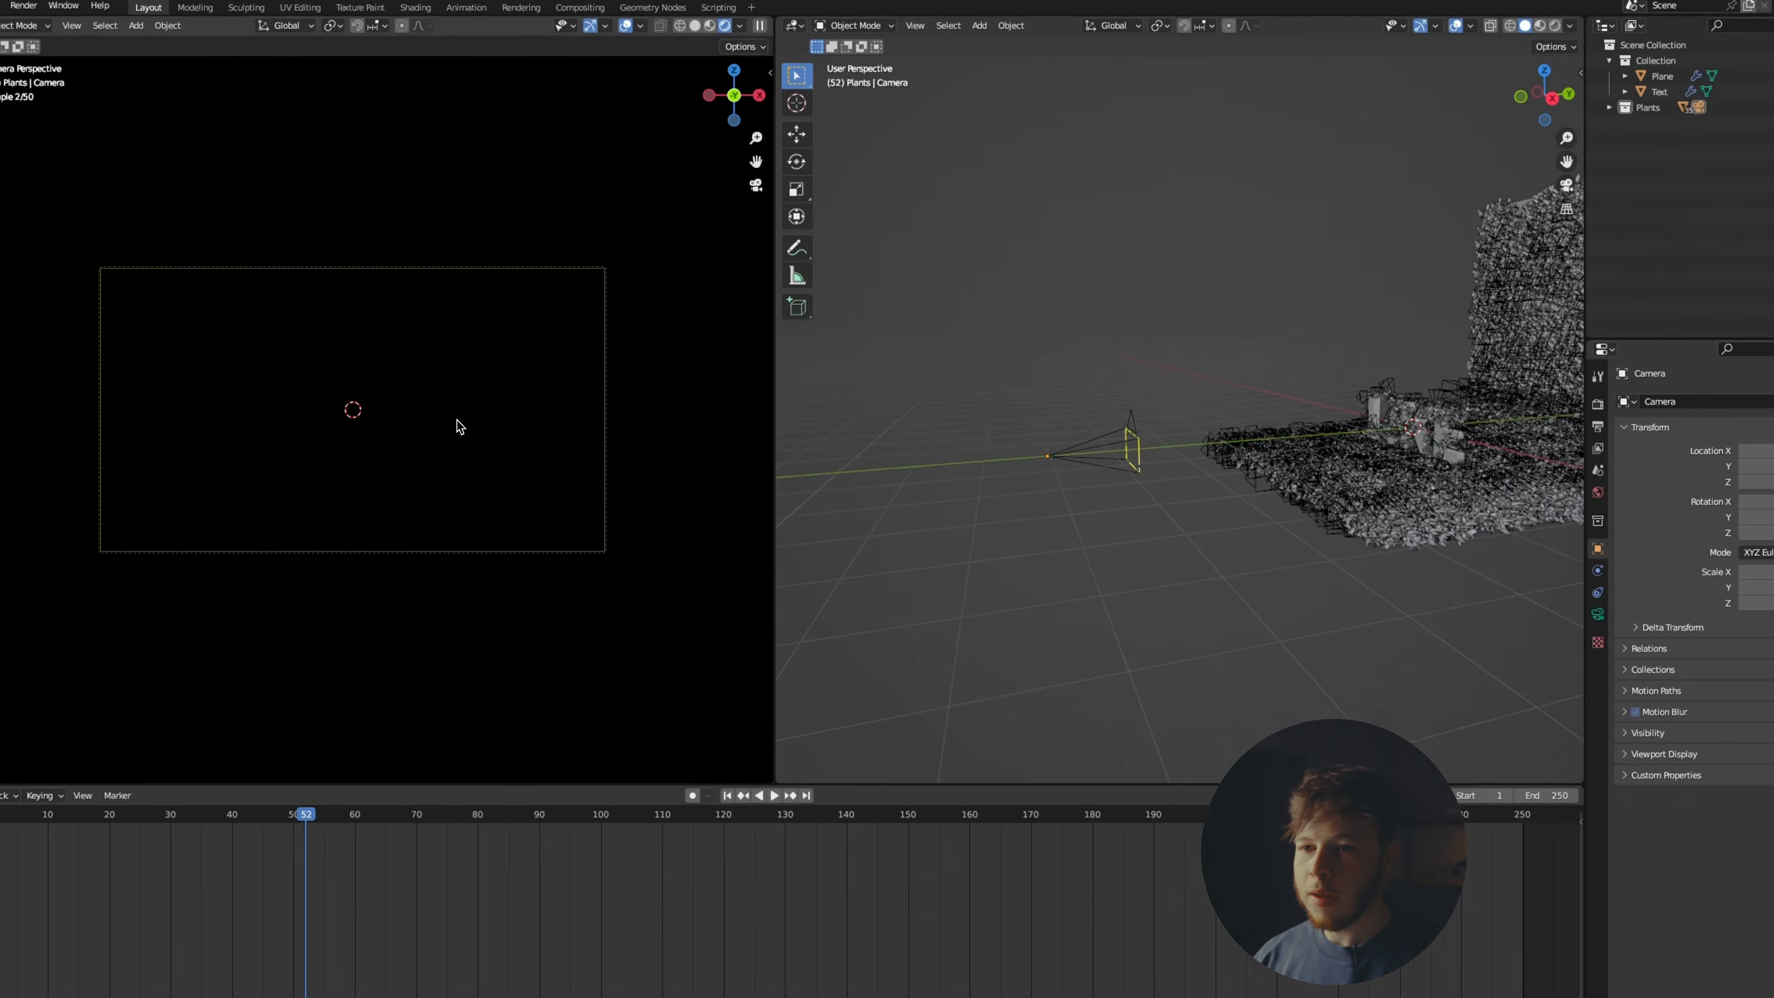
key("super+s")
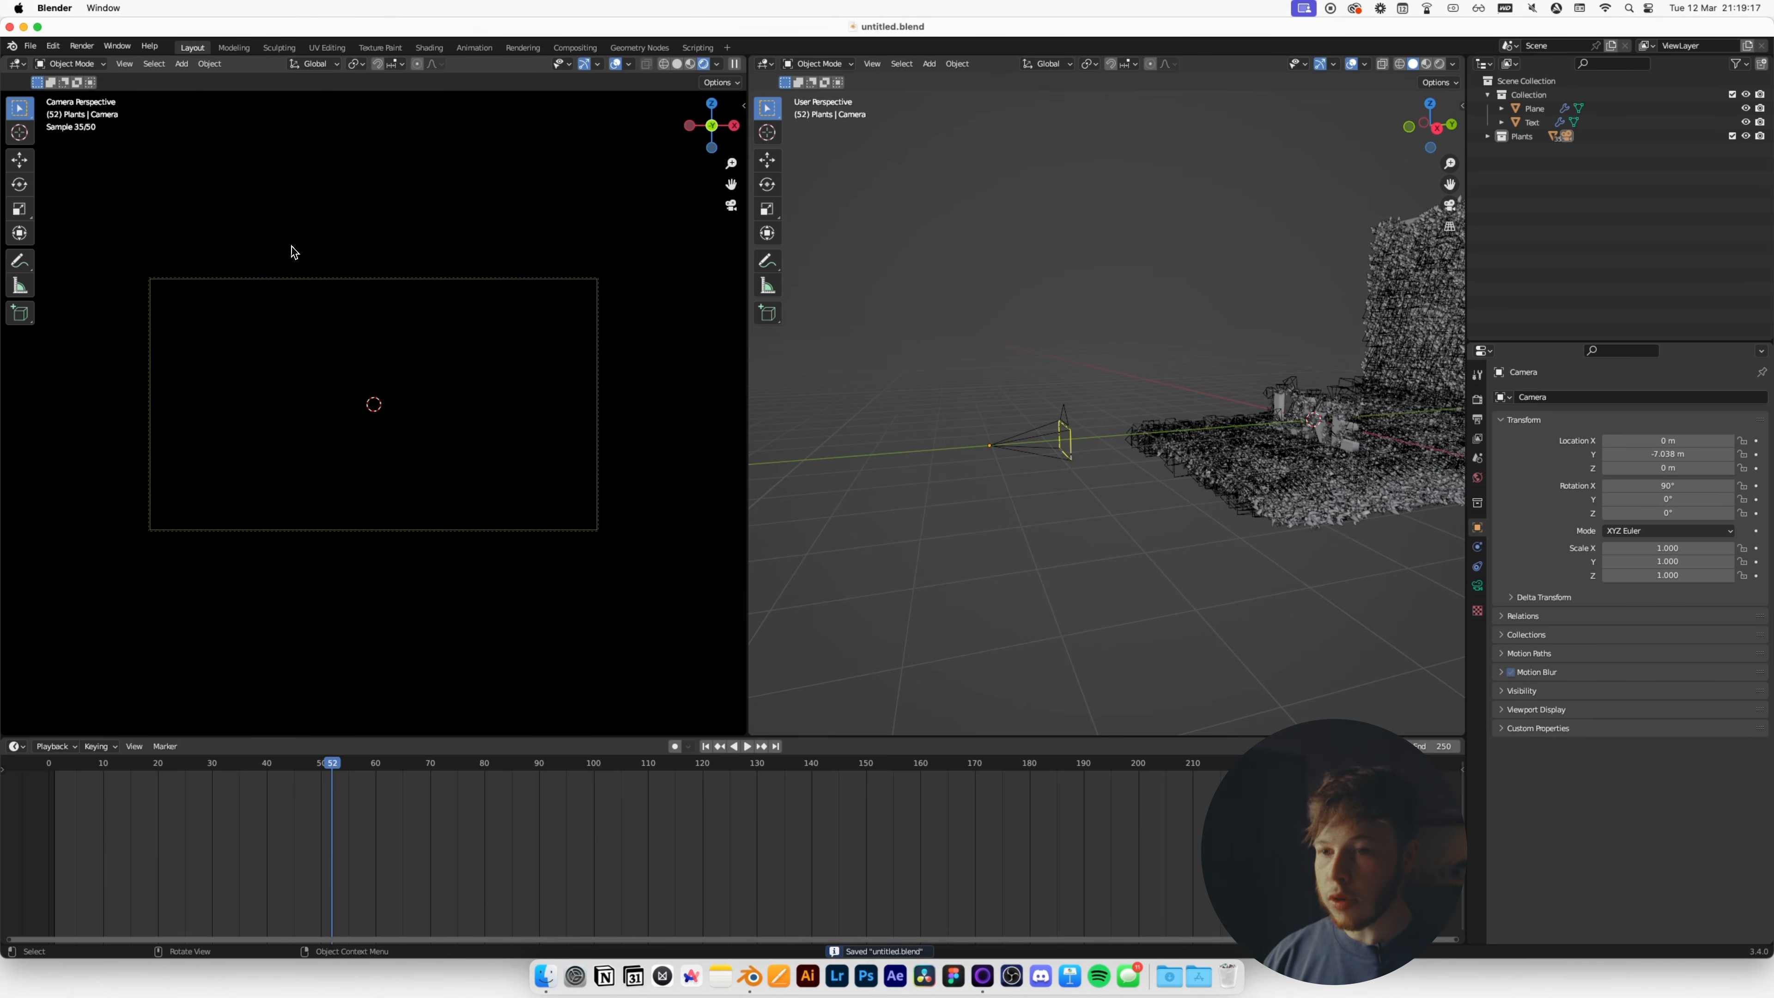
Limit the rendered camera view to a render region drawn around the camera frame.
key("ctrl+b")
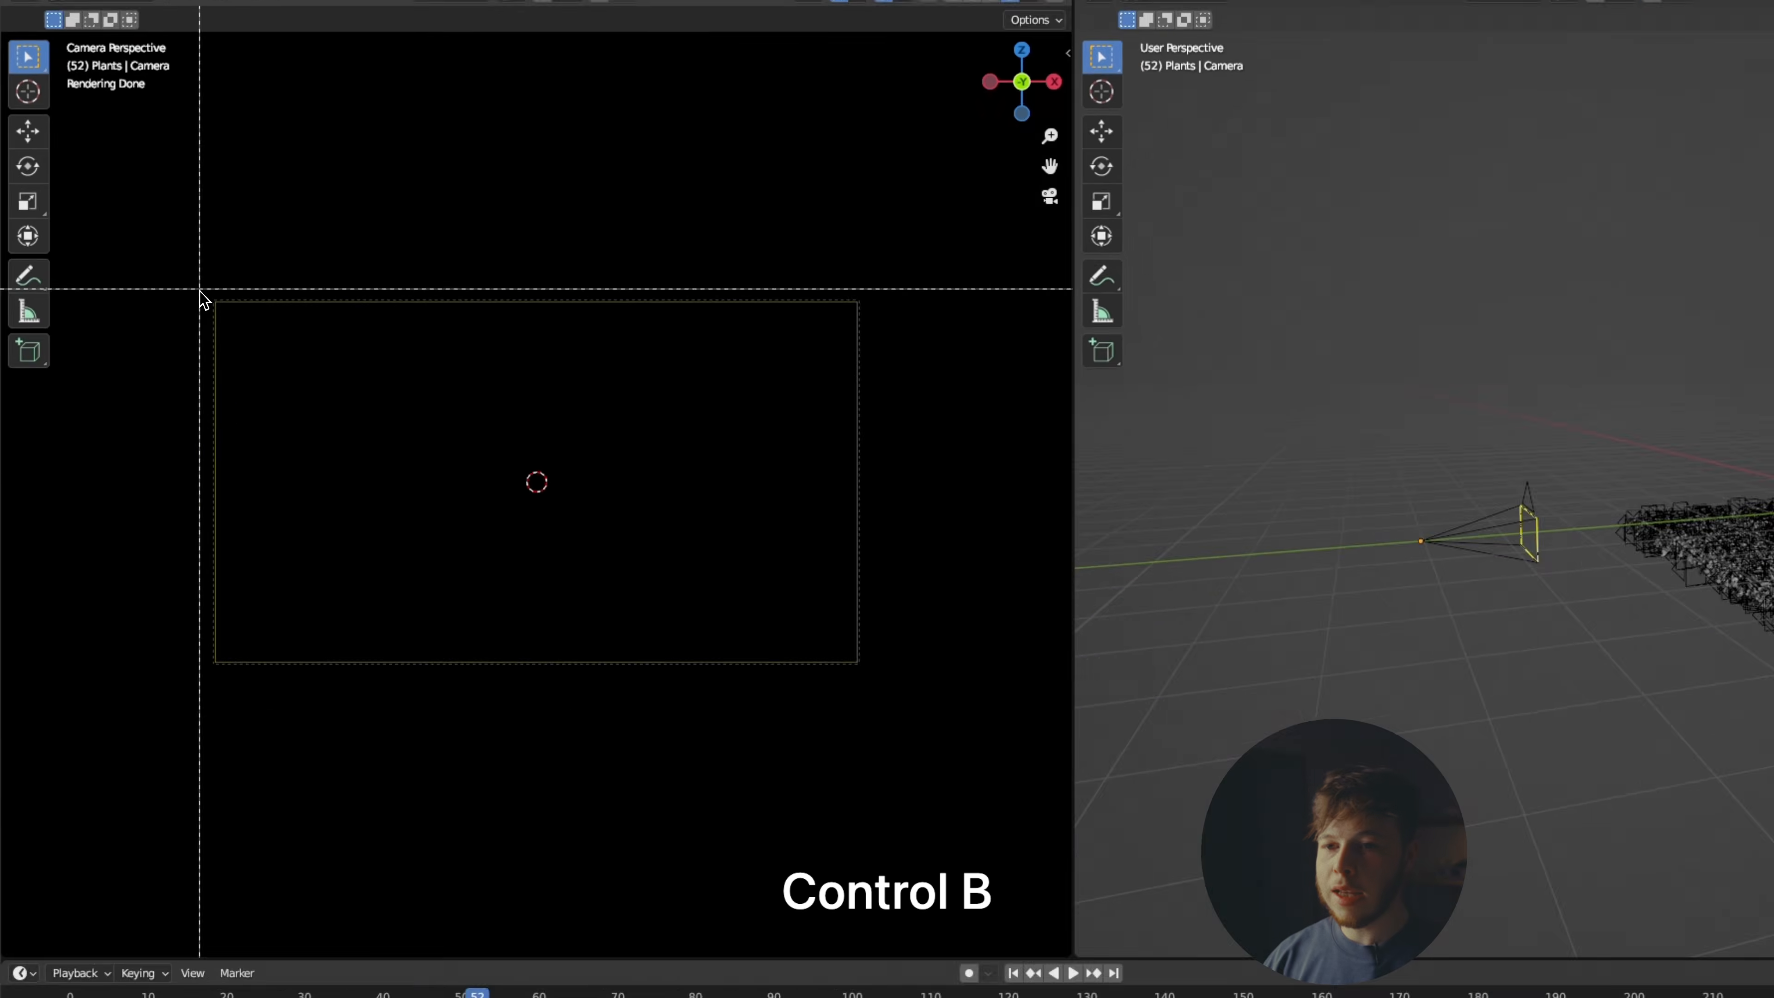
left_click_drag(200, 290, 869, 676)
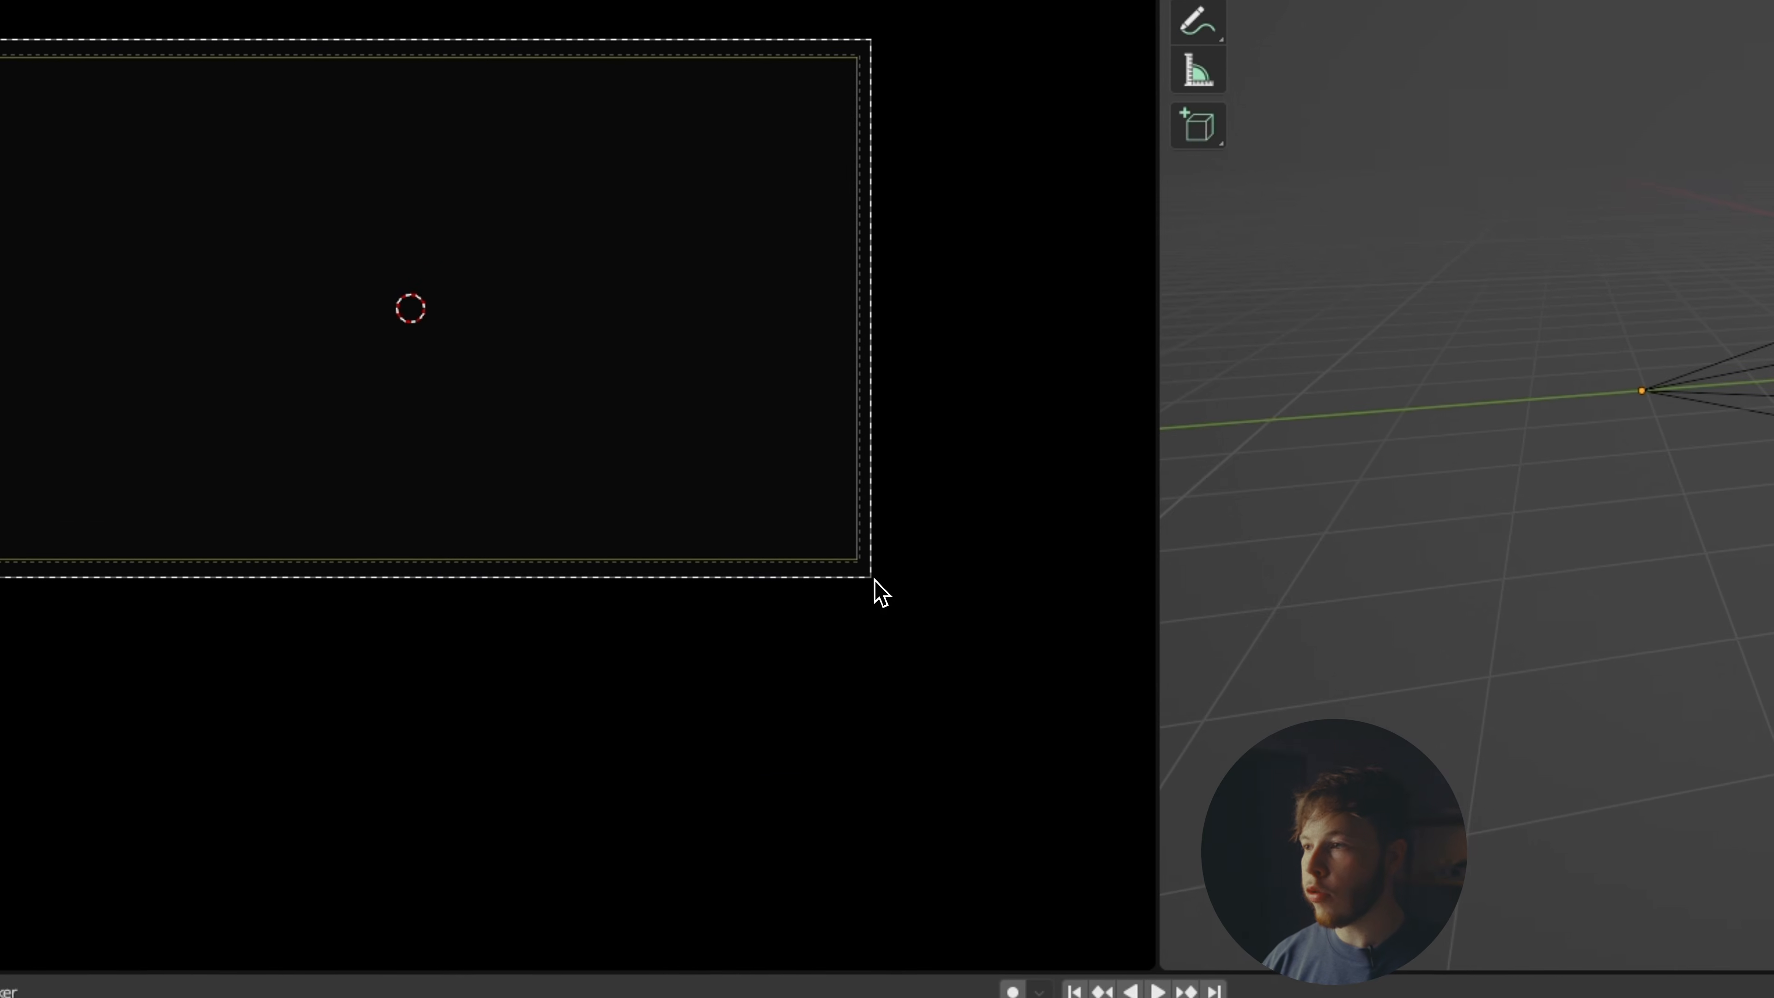
left_click_drag(873, 579, 870, 574)
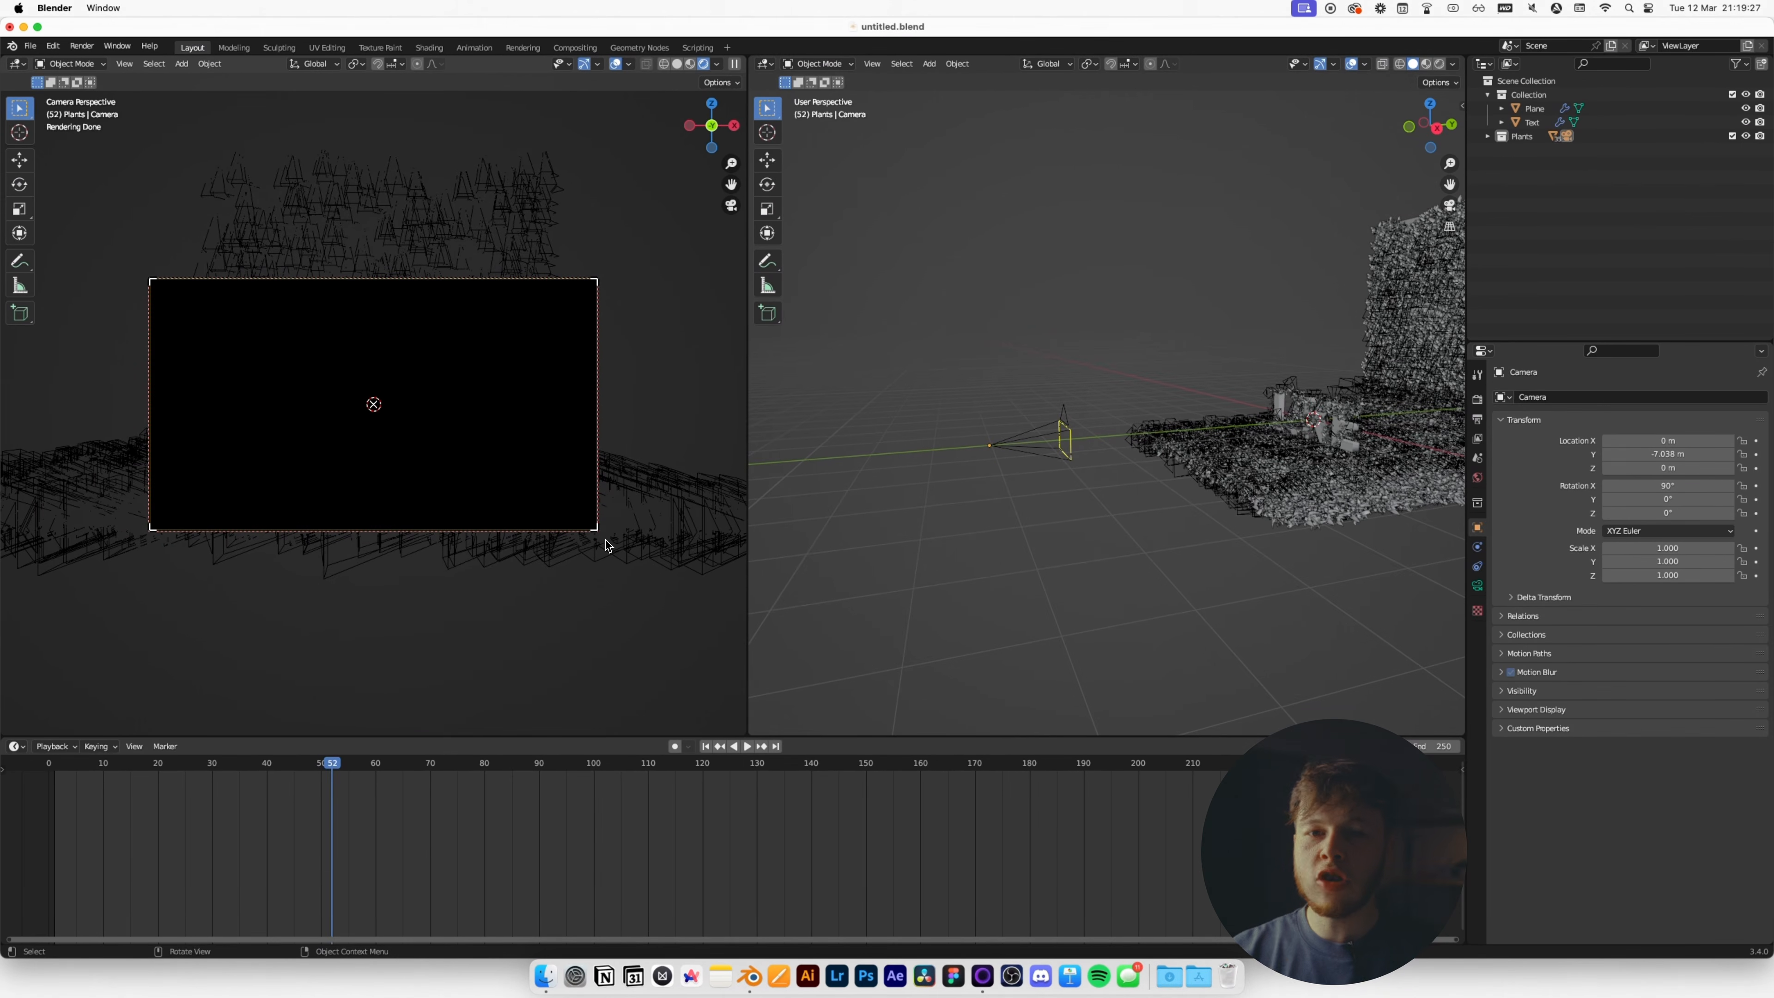
scroll(382, 390, "up", 2)
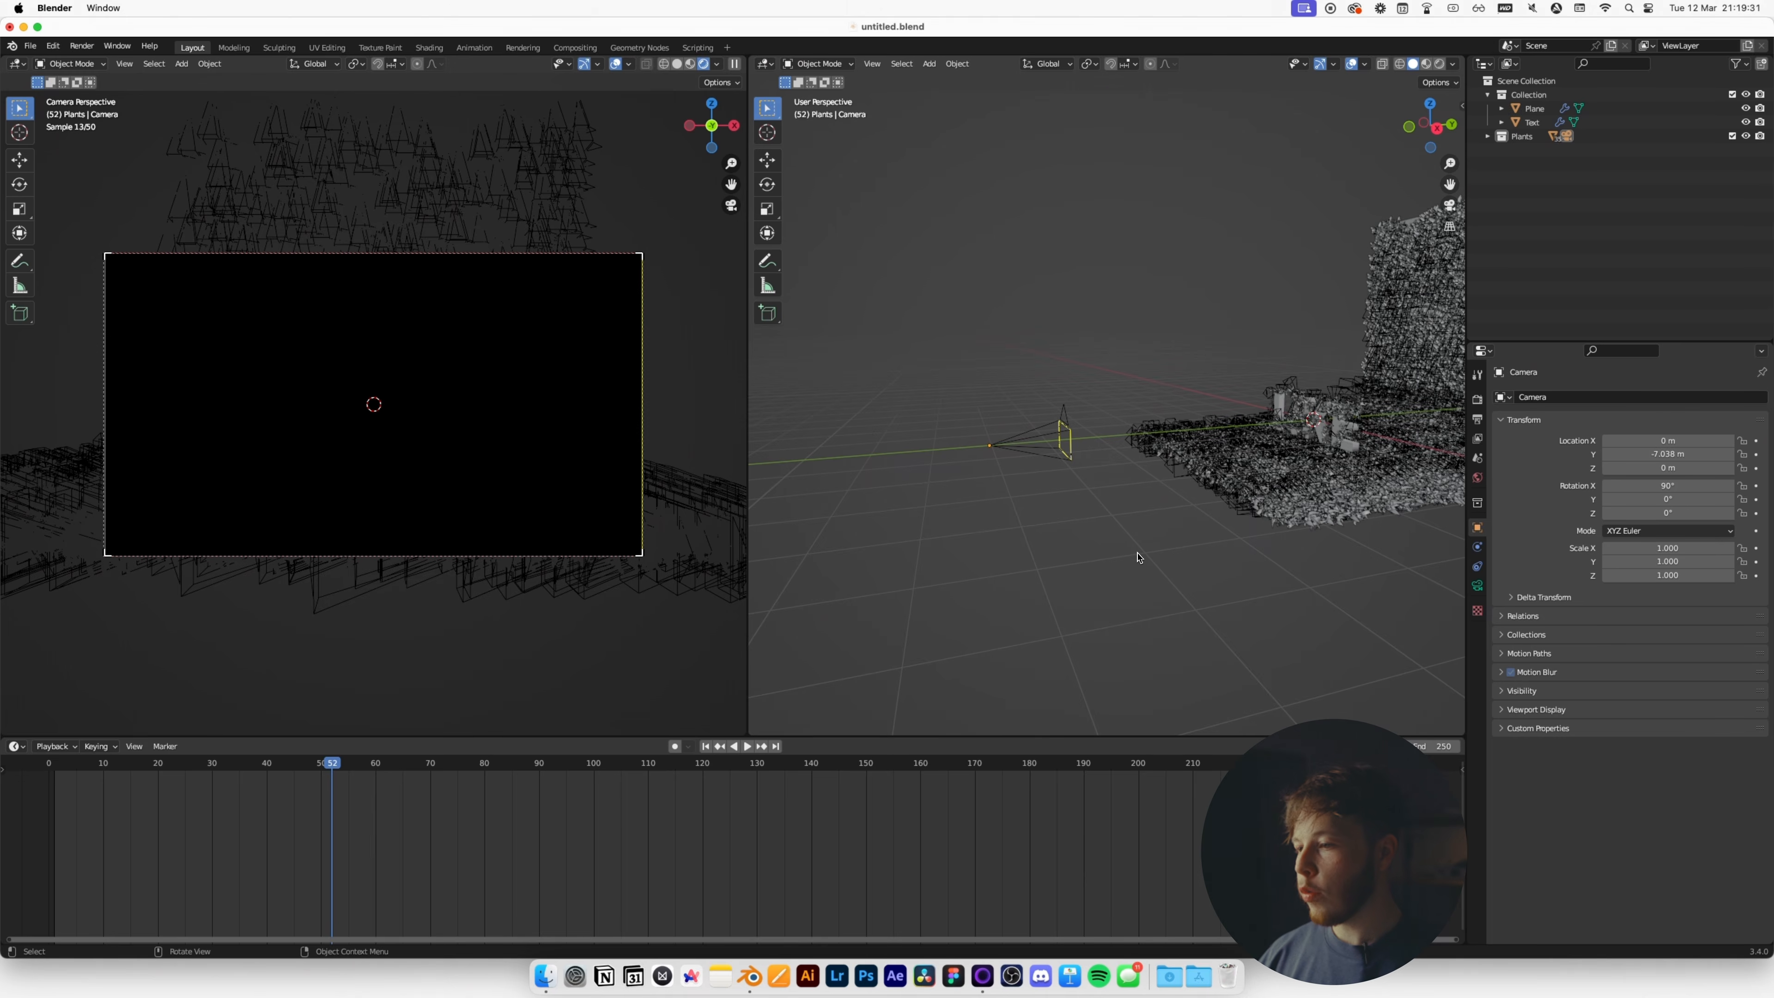
Add an area light at the world origin.
key("shift+a")
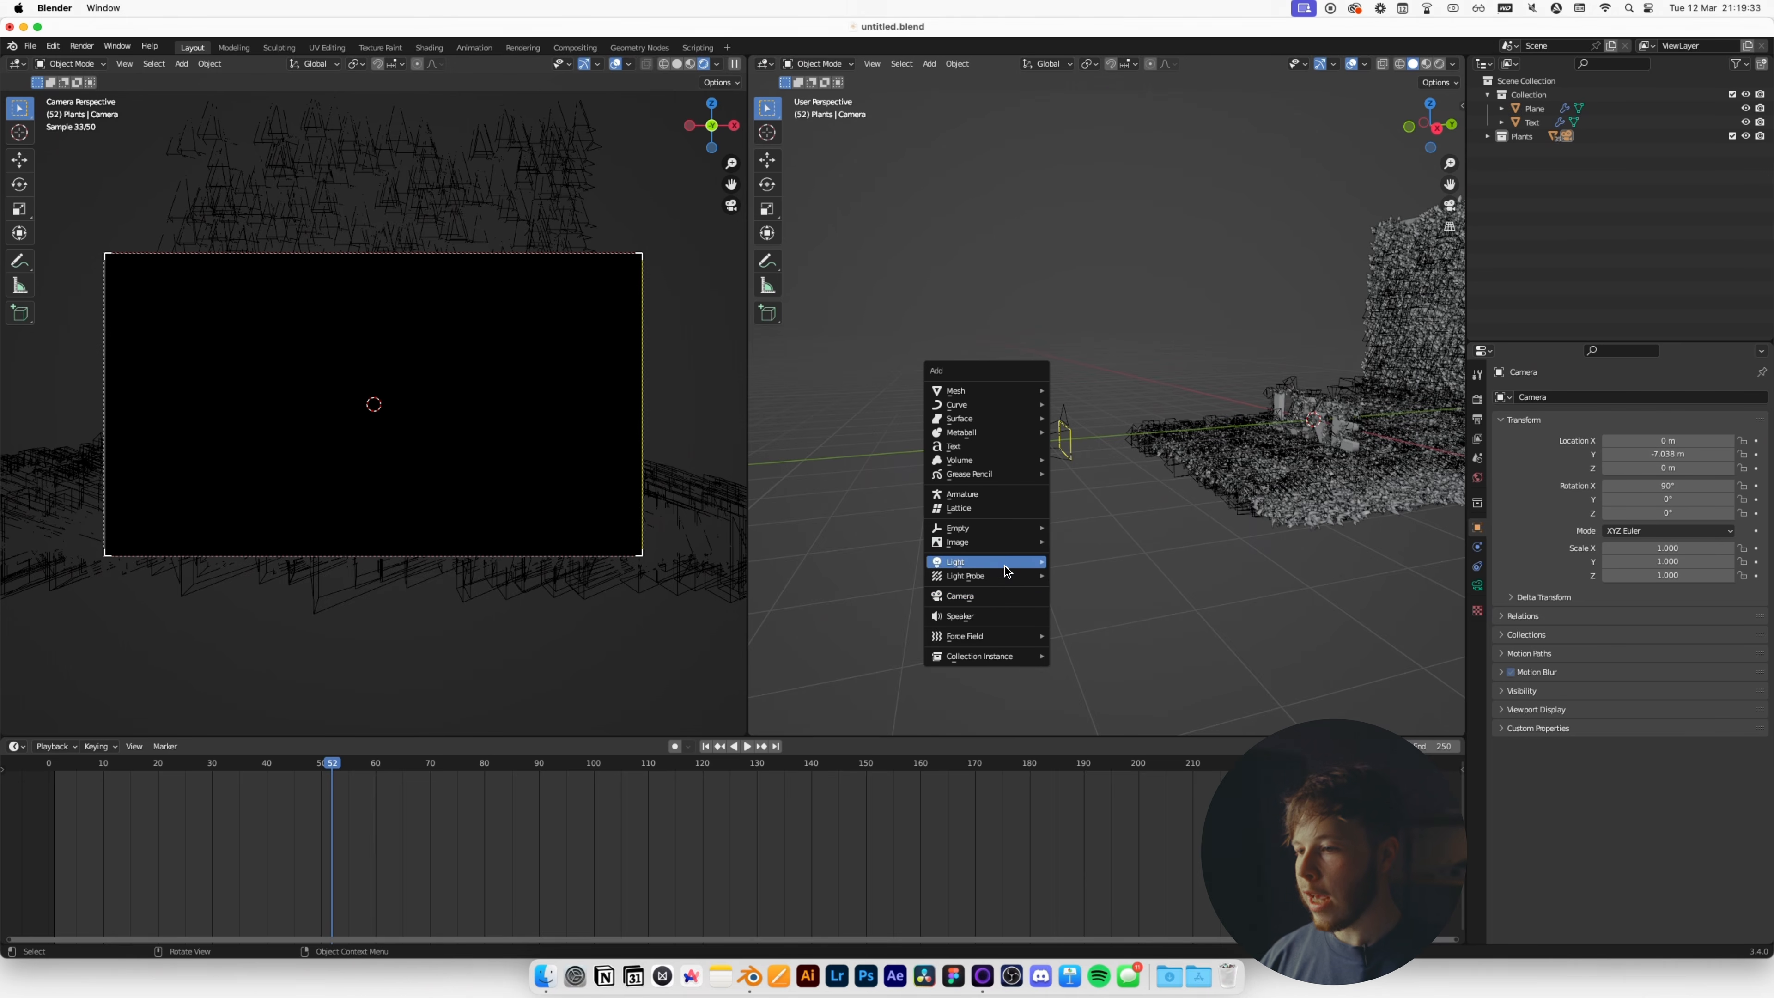
mouse_move(1004, 566)
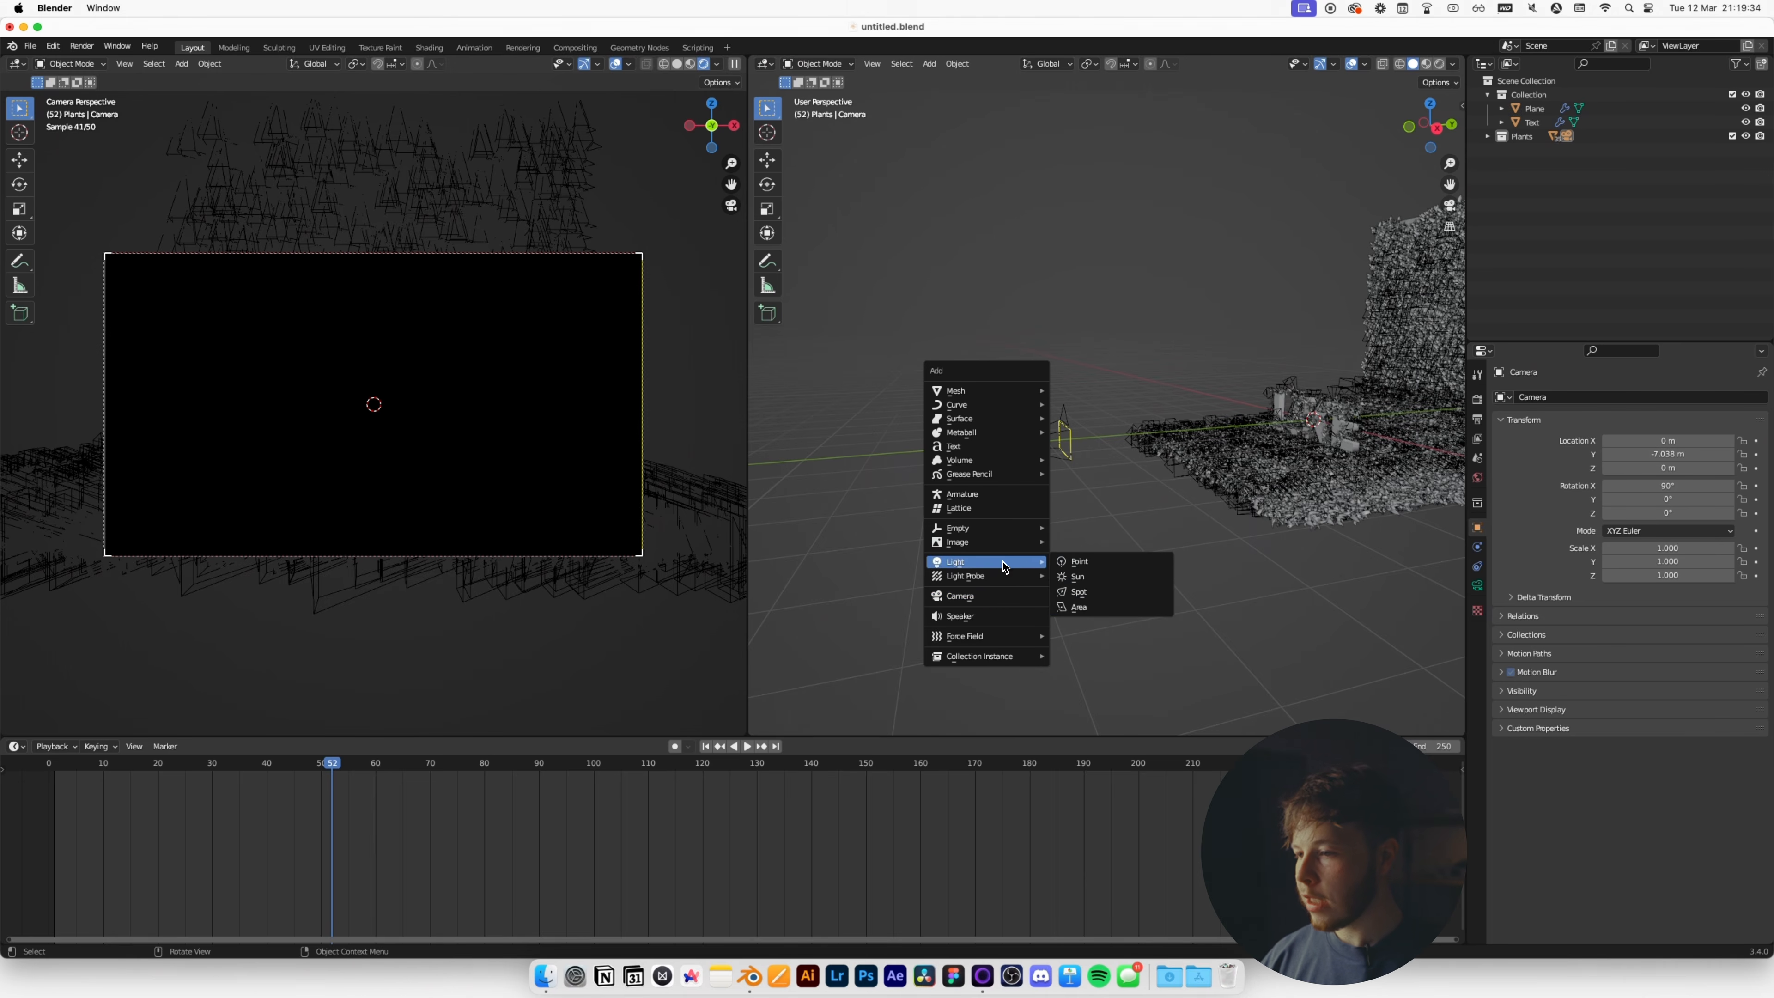
left_click(1073, 613)
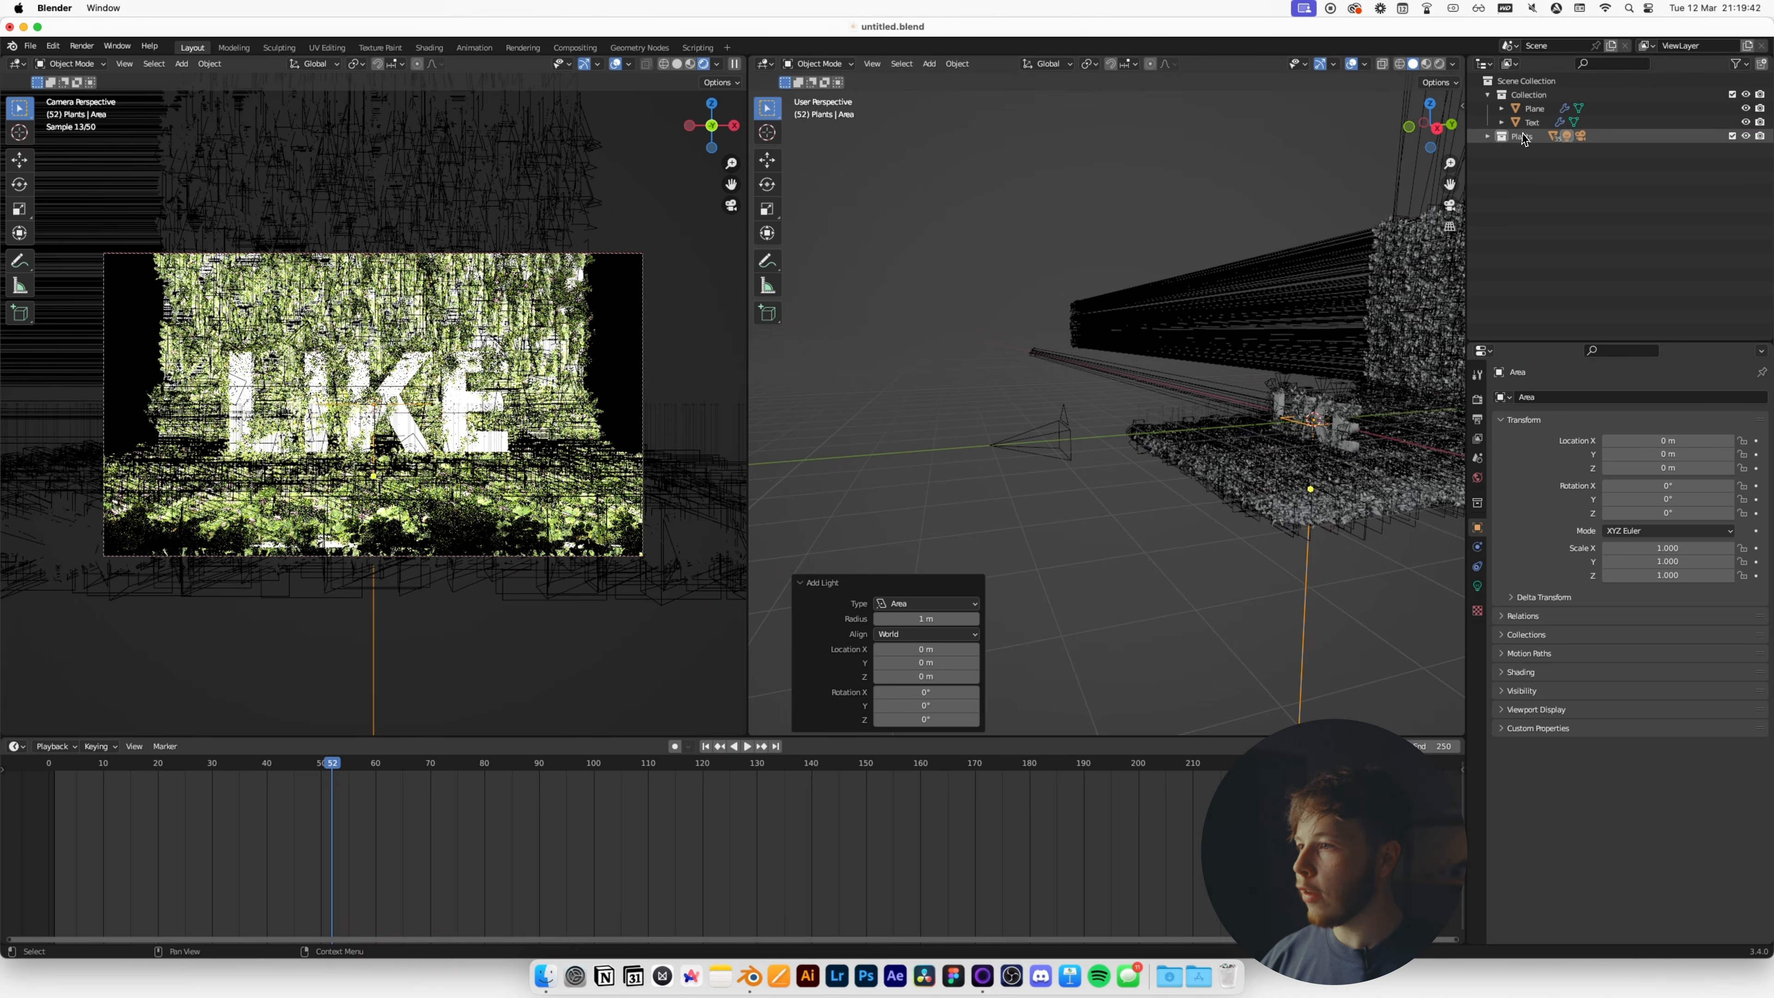
Move the camera and the area light out of the Plants collection into the main Collection.
left_click(1486, 135)
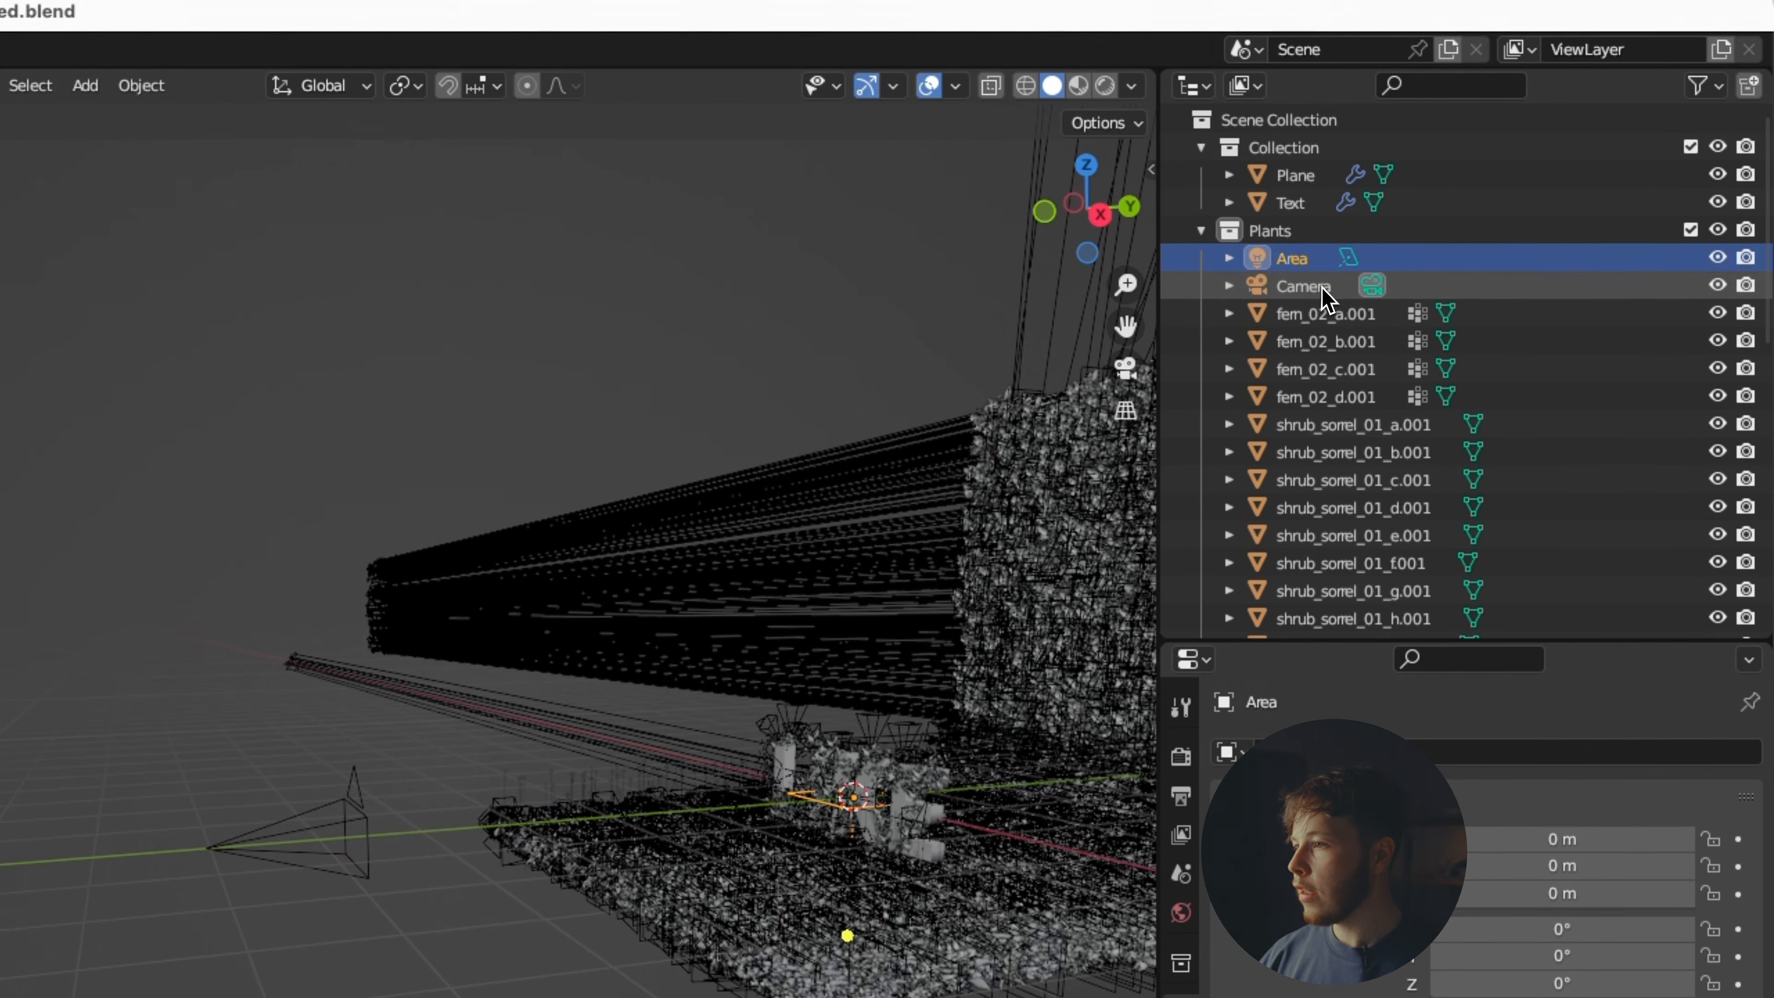
left_click(1315, 285)
left_click(1292, 260, "shift")
left_click_drag(1289, 230, 1259, 152)
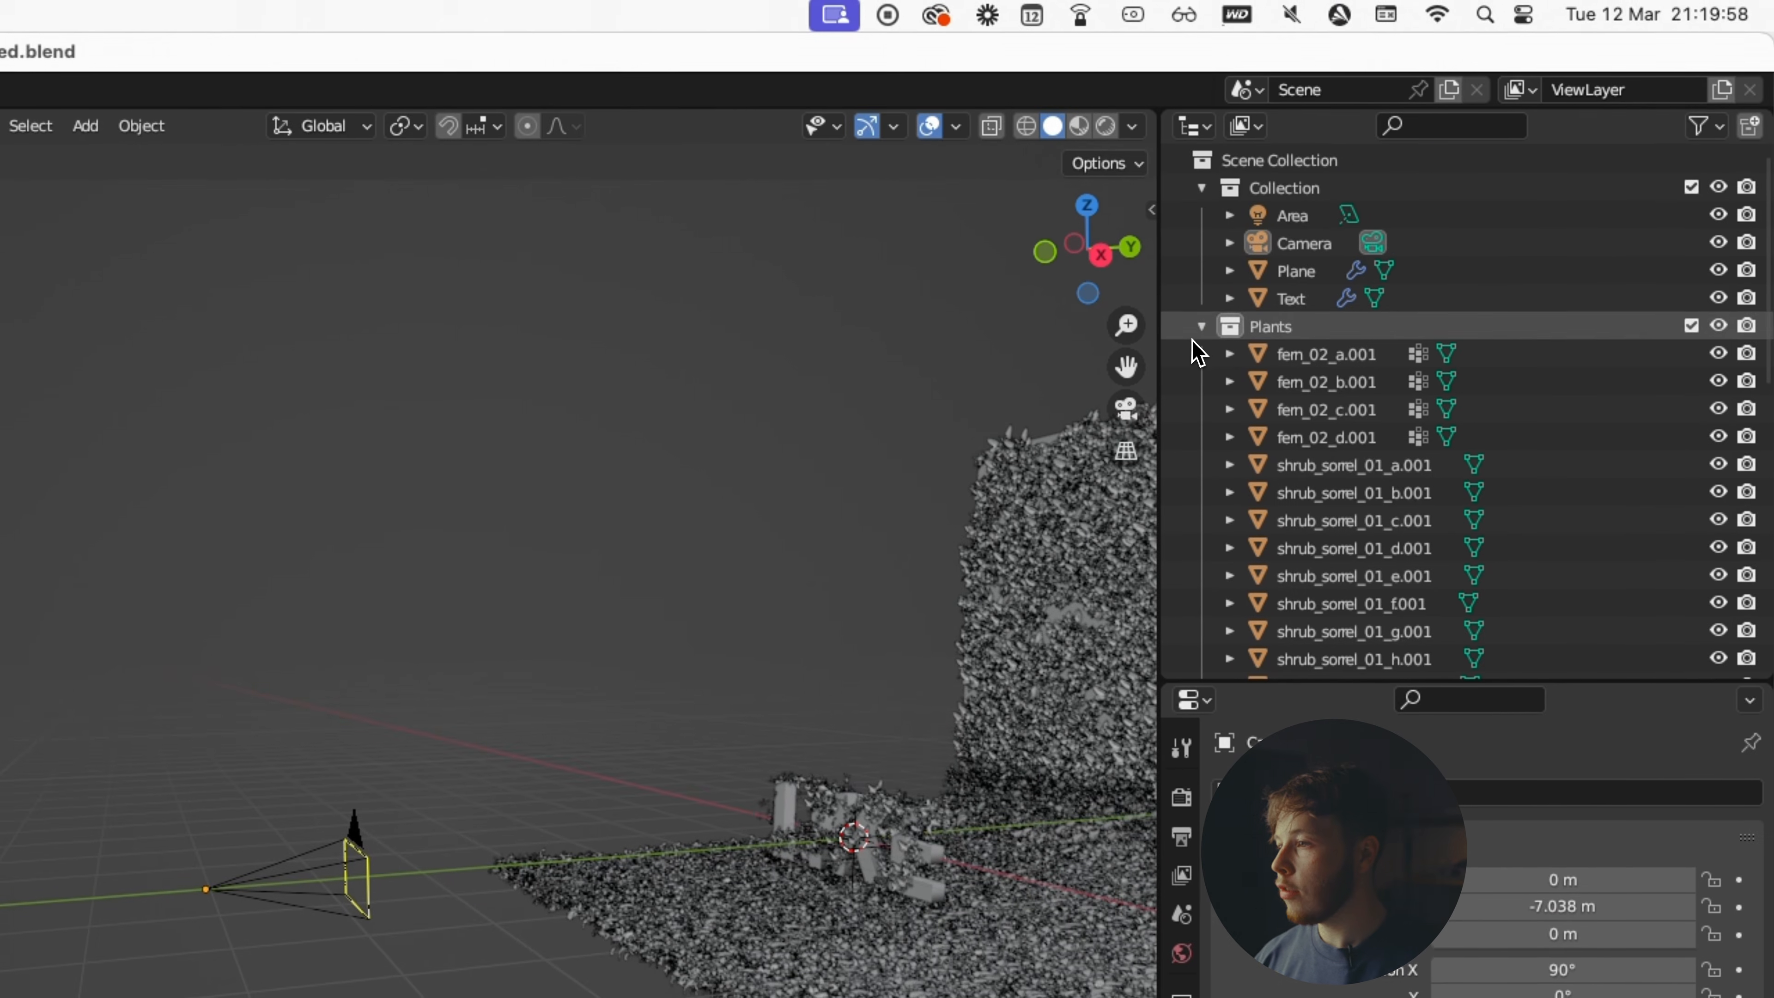
left_click(1297, 121)
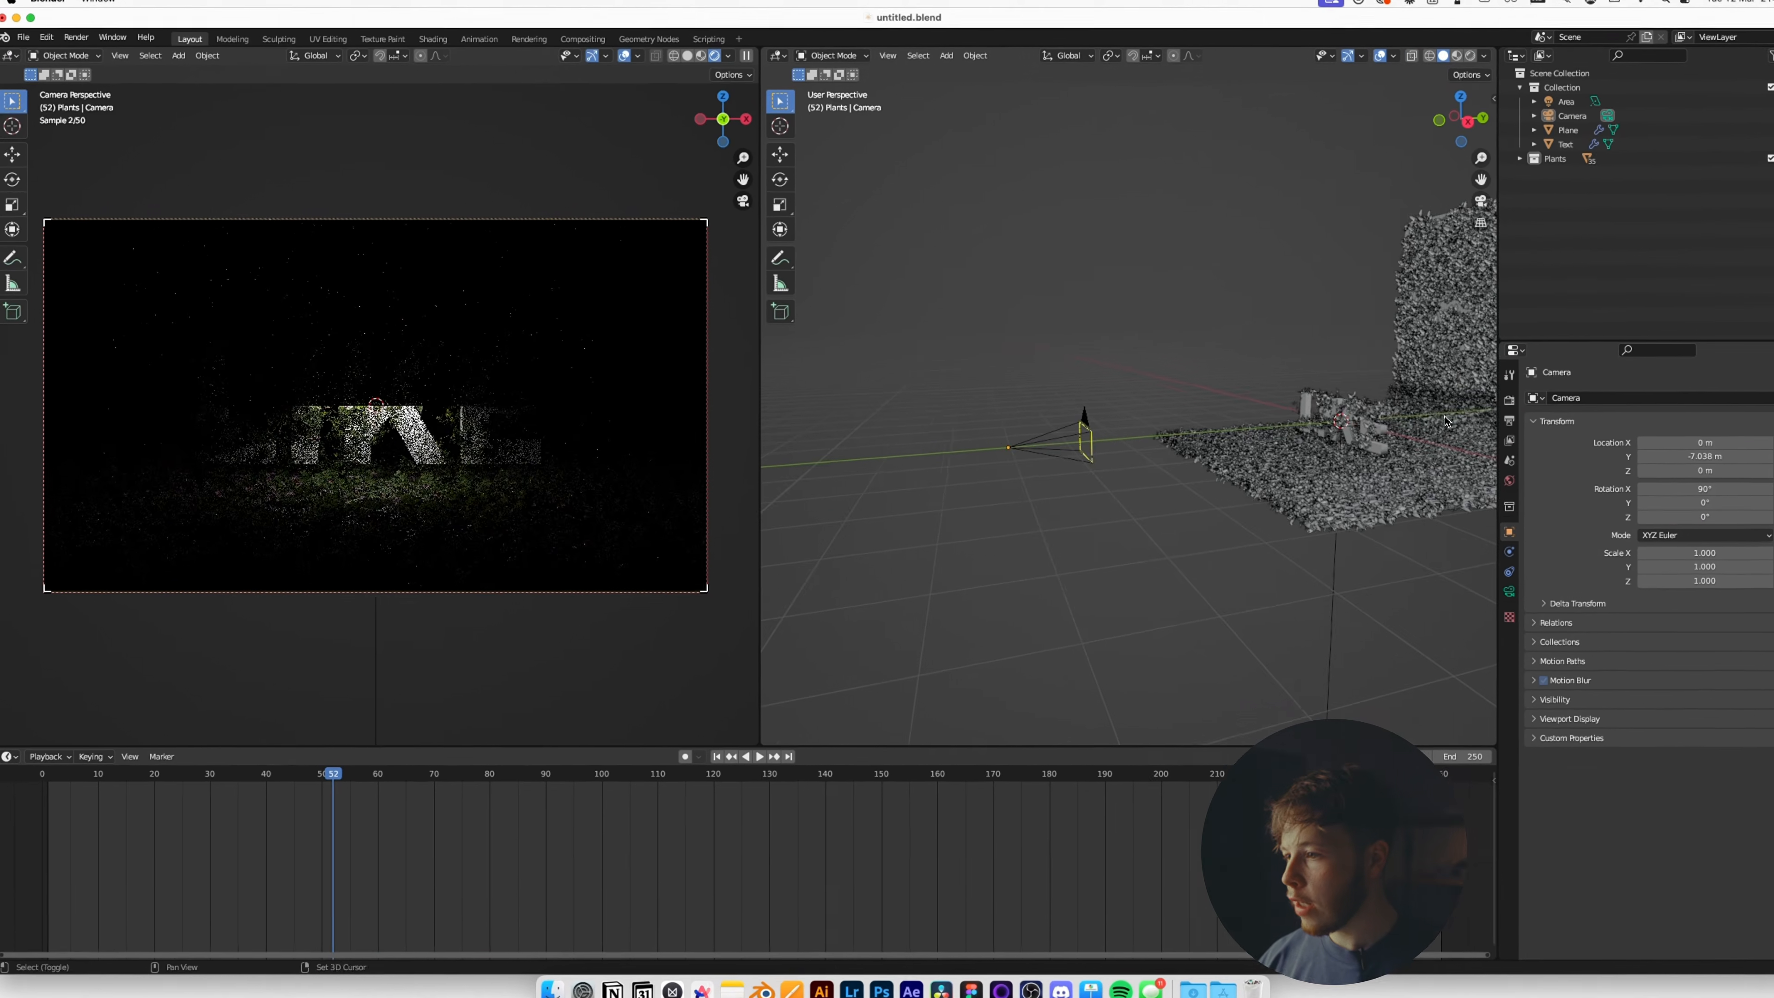
Raise the area light about 1.1 m along the global Z axis, above the letters.
left_click(1537, 110)
key("g")
key("z")
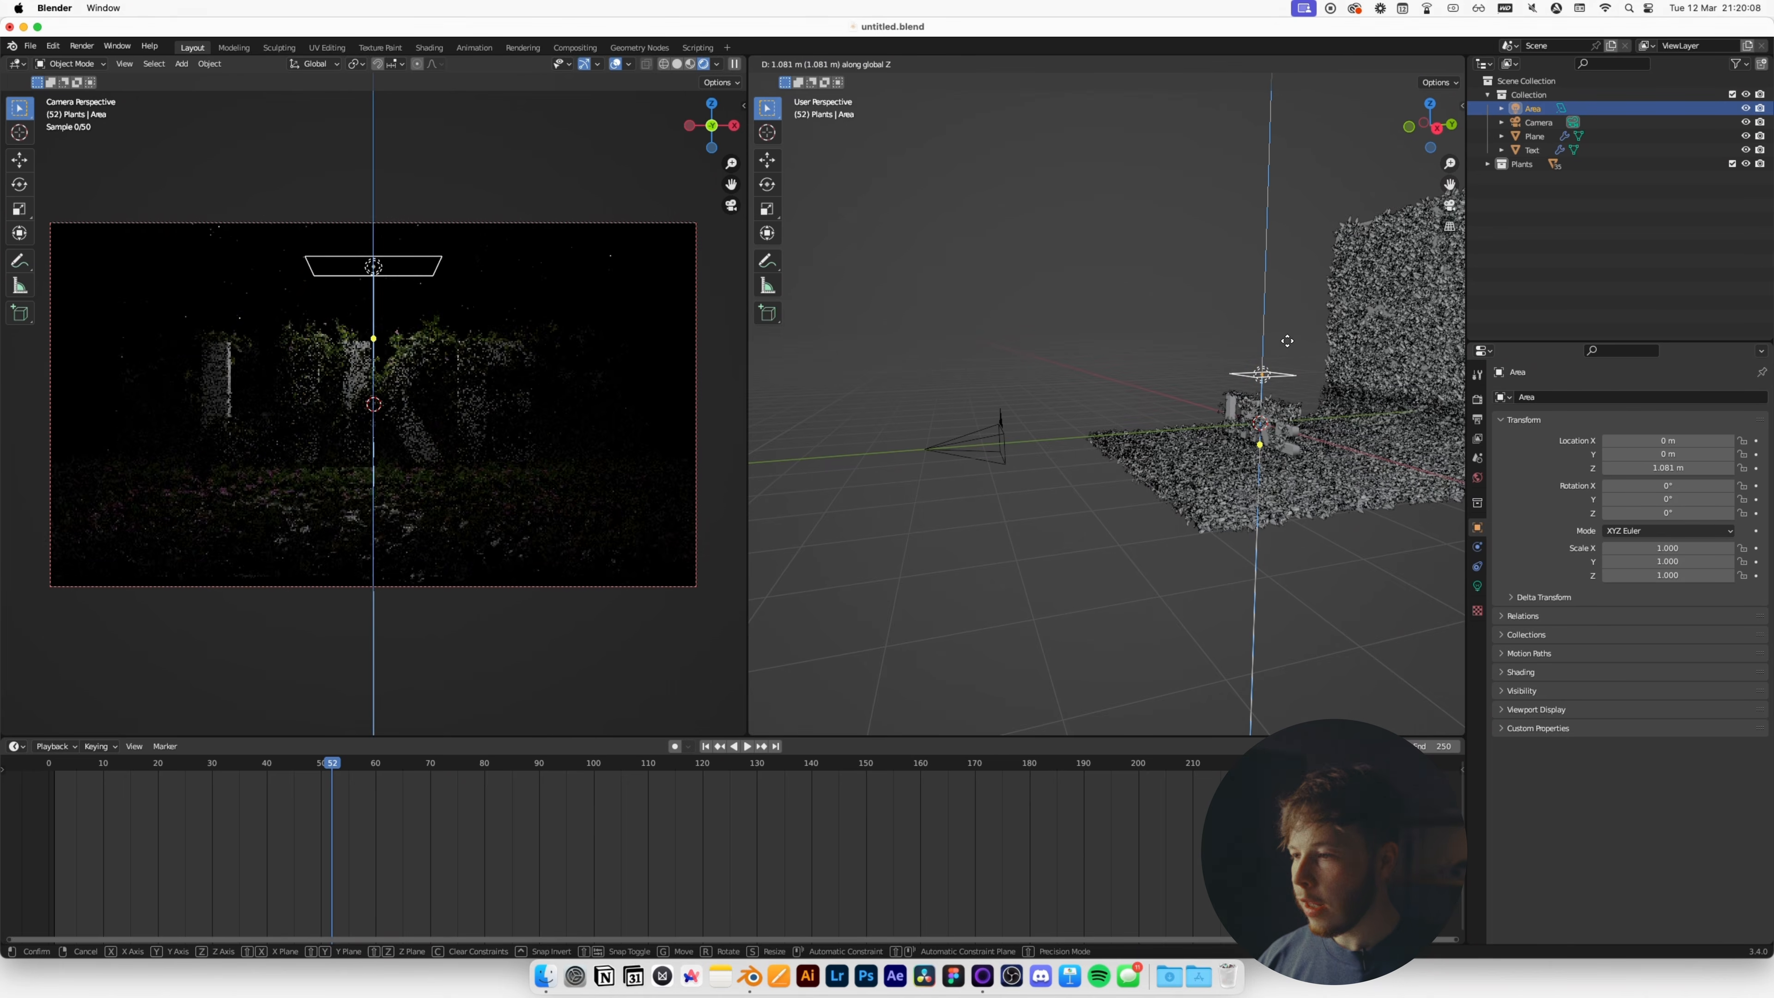
left_click(1287, 340)
Make the area light a Rectangle of about 4.58 m by 1.31 m and set its power to 300 W.
left_click(1477, 586)
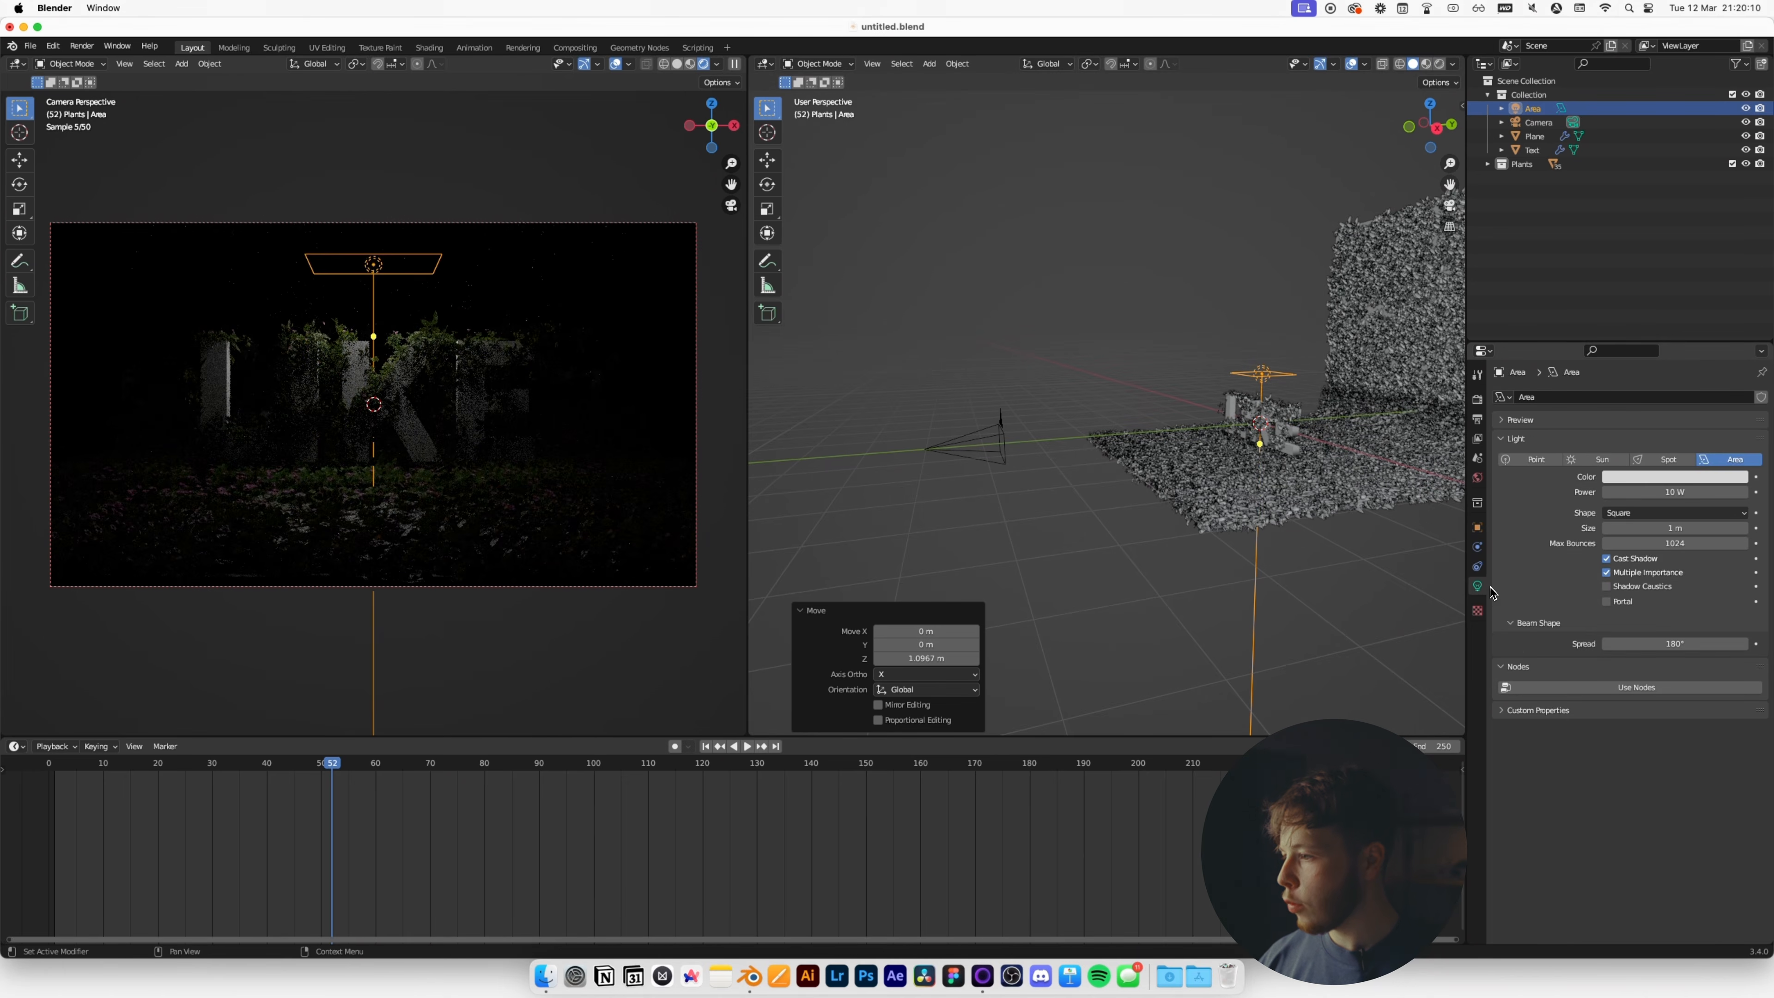
left_click(1653, 517)
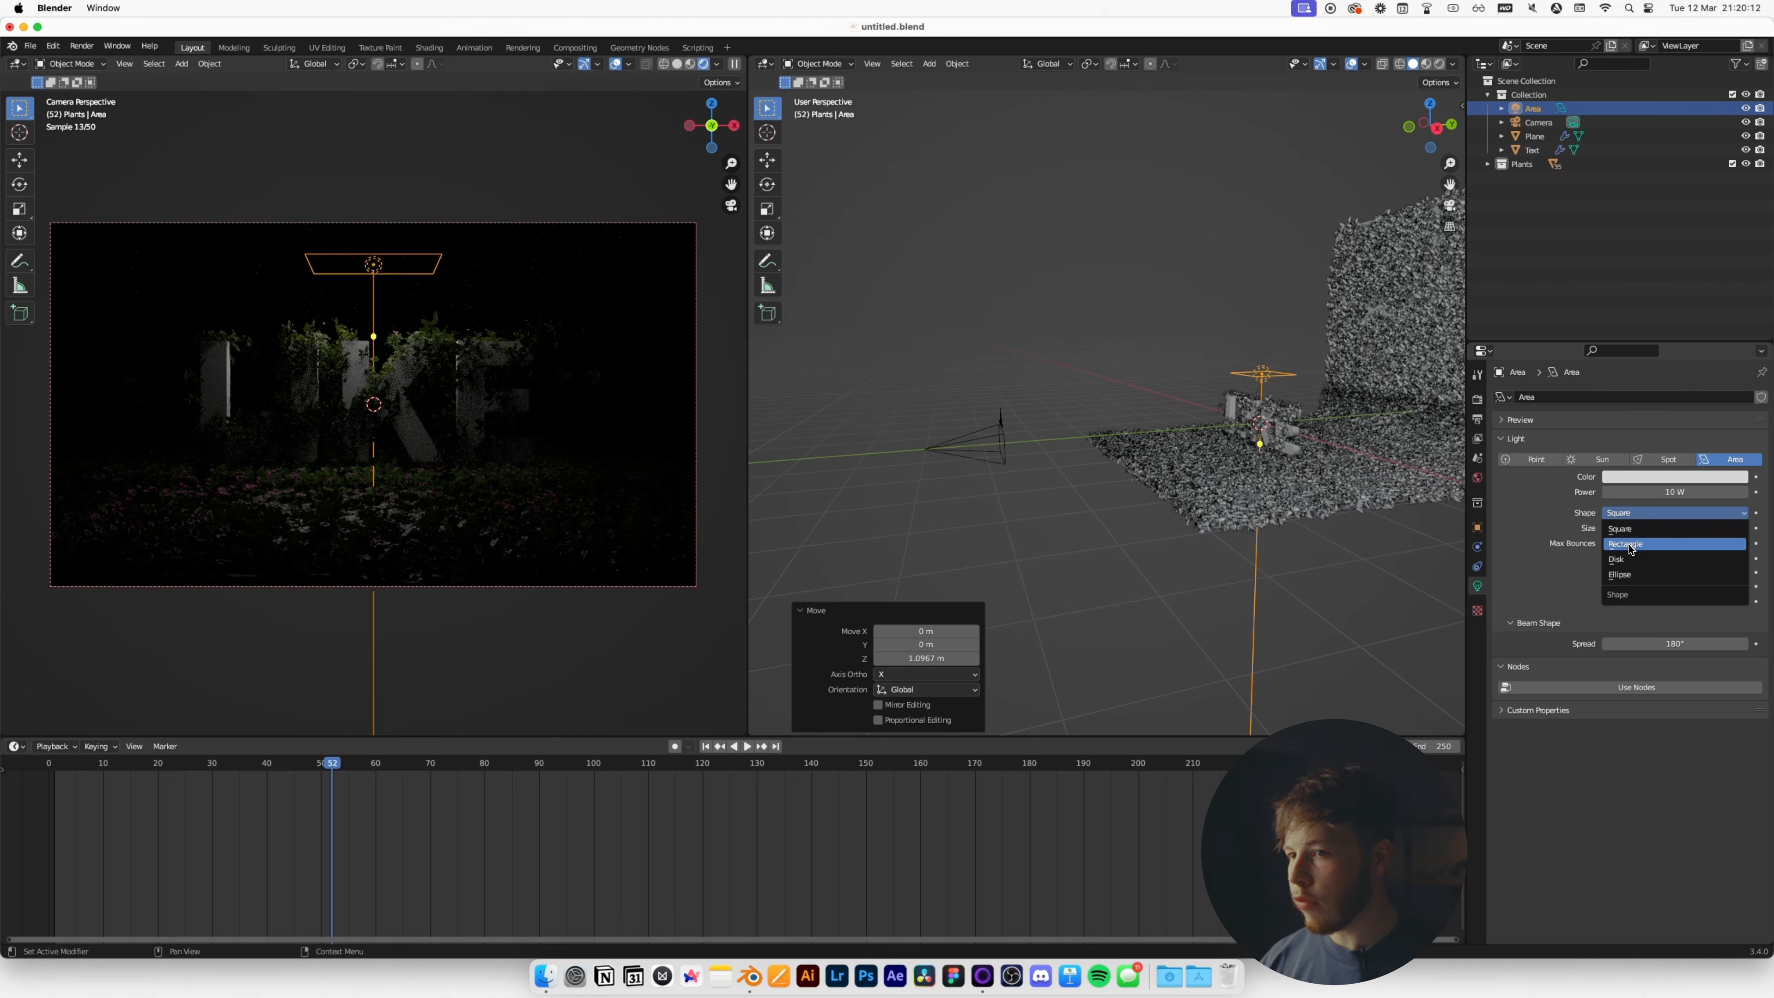
left_click(1656, 543)
mouse_move(1711, 533)
left_mouse_down()
mouse_move(1755, 534)
mouse_move(1685, 540)
left_mouse_up()
double_click(1668, 494)
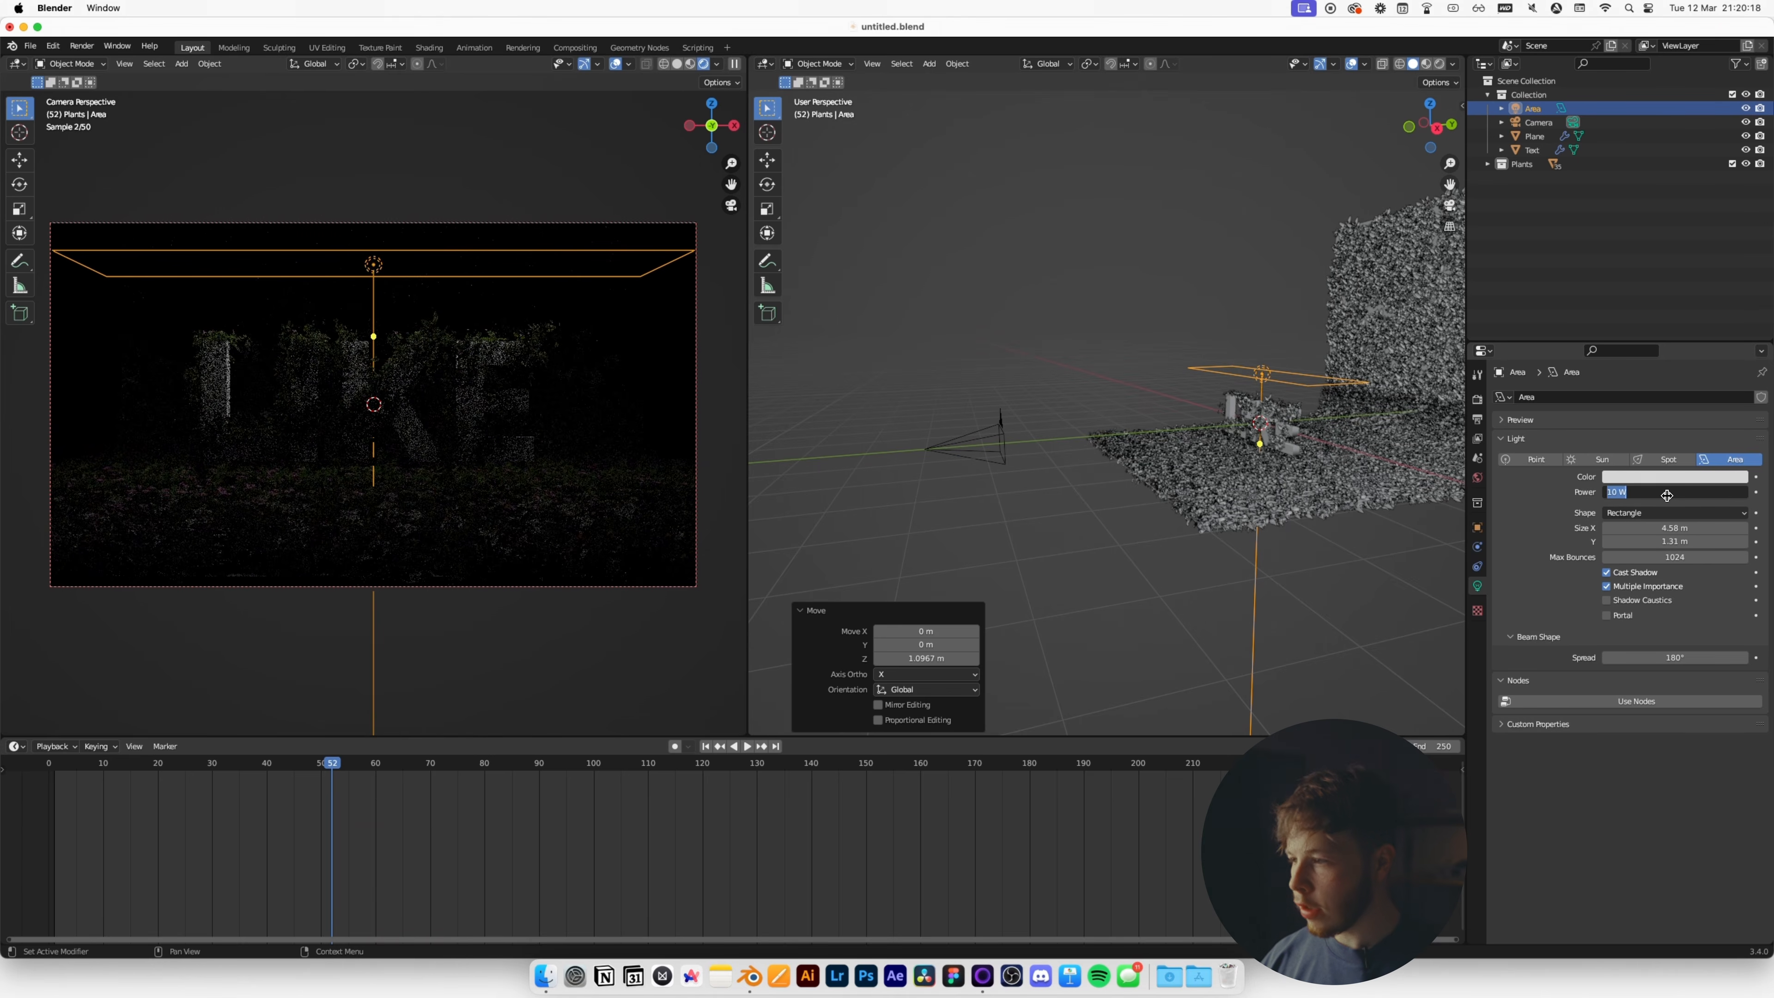
key("Return")
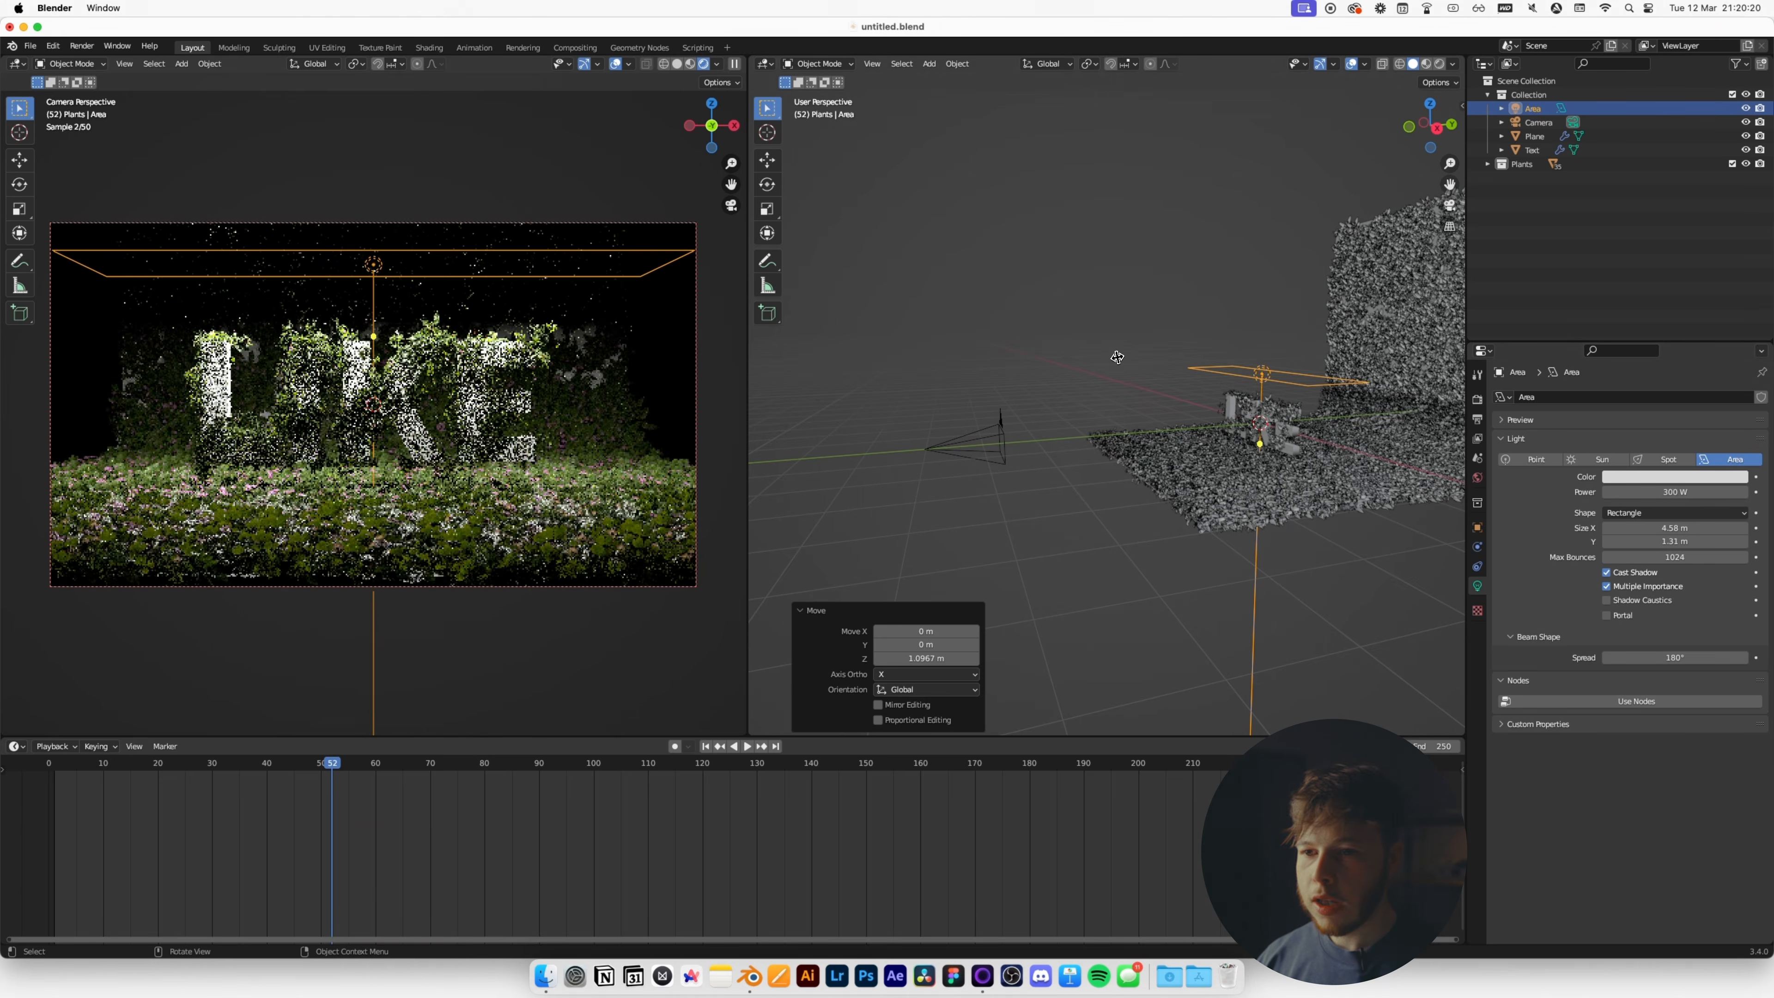
Raise the area light about another 0.7 m along the global Z axis.
key("g")
key("z")
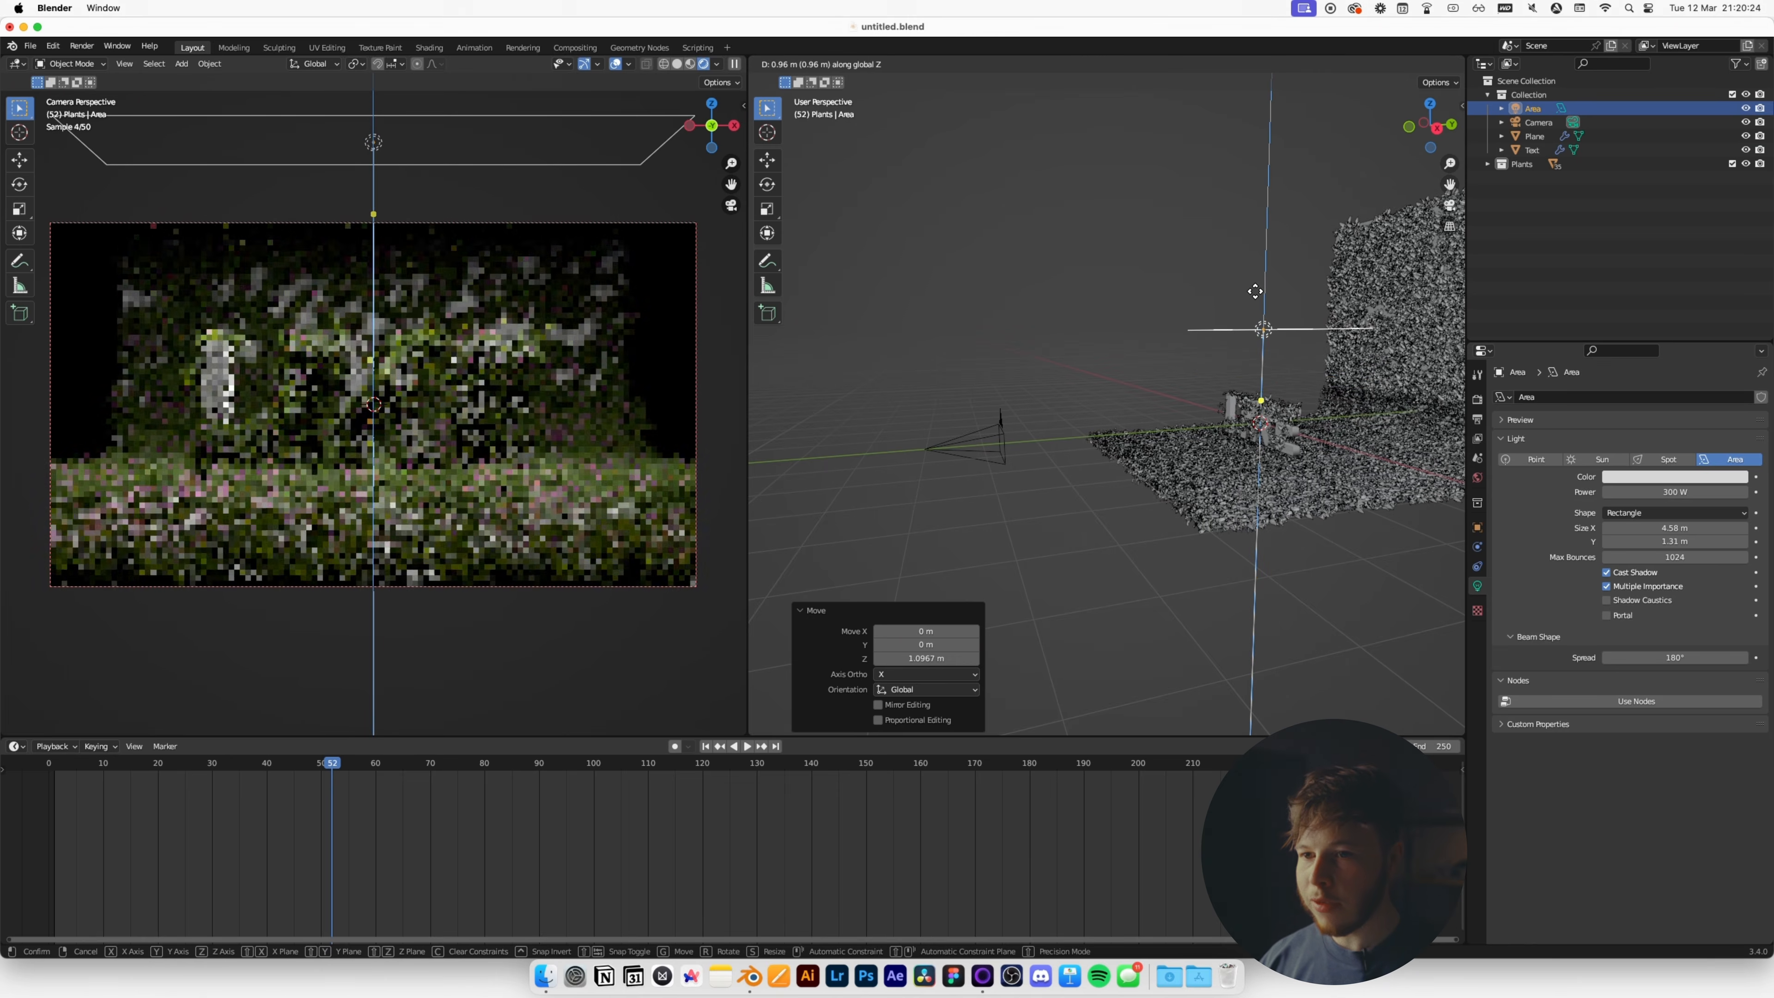
left_click(1256, 296)
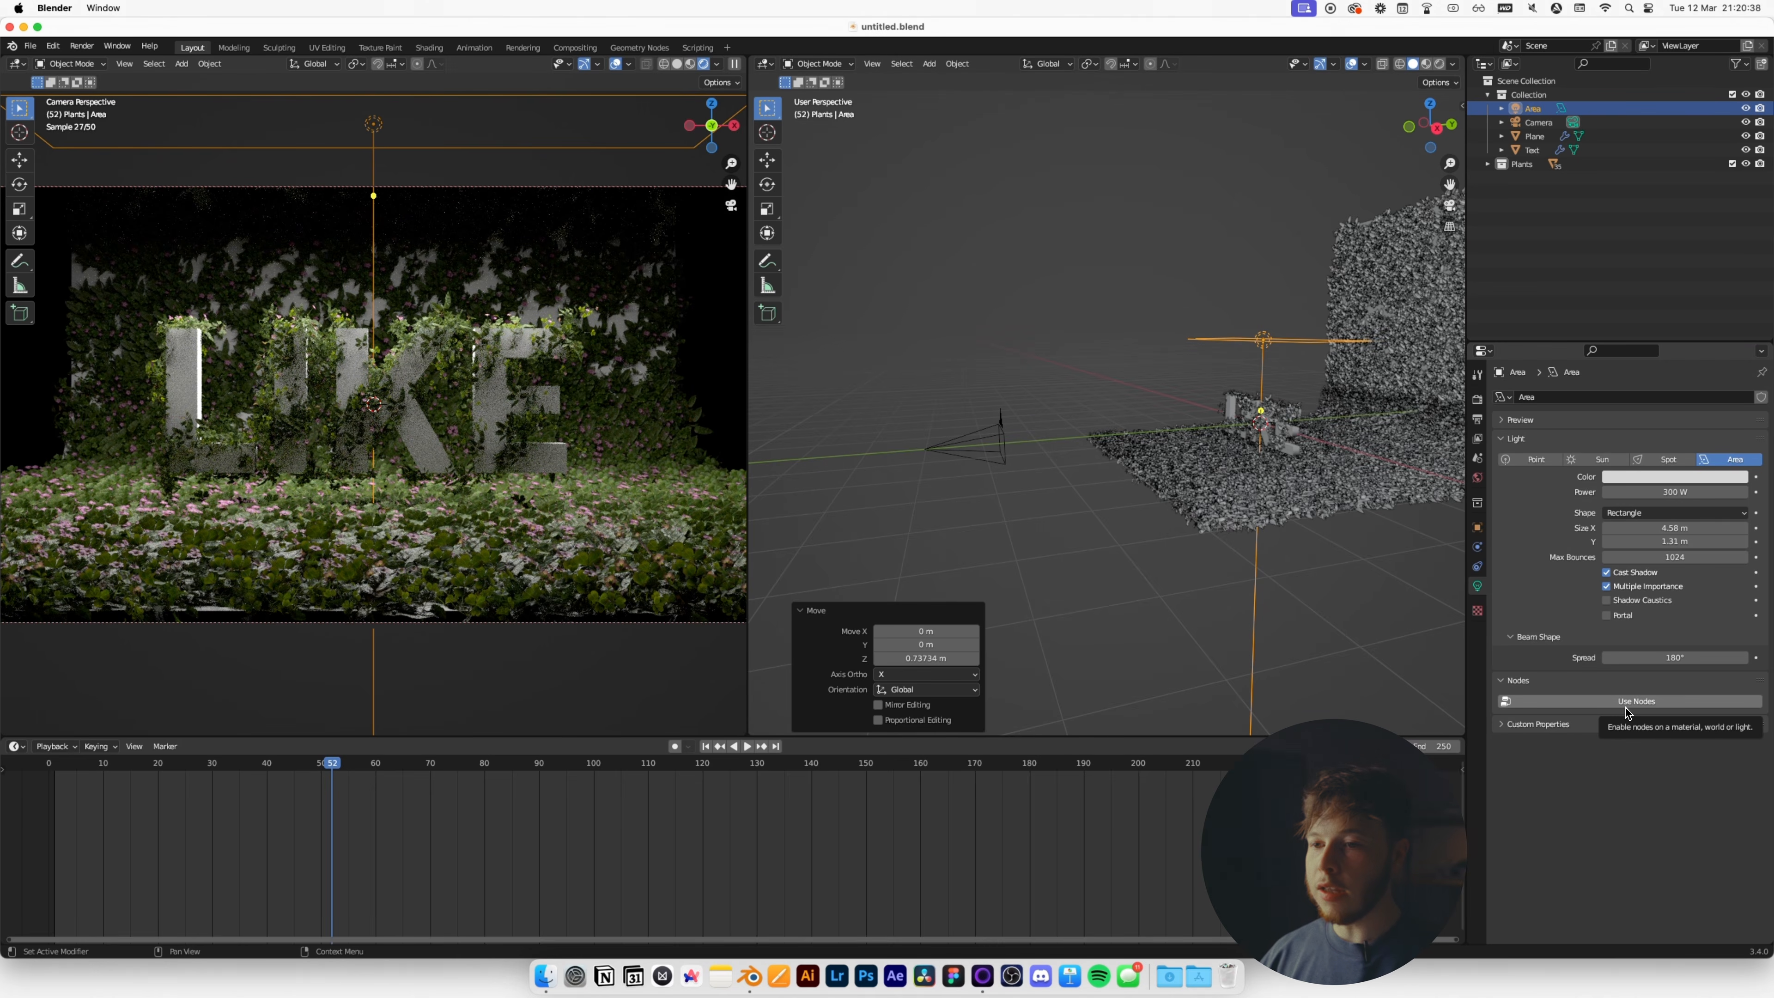
Enable nodes on the area light, and enlarge the timeline area and turn it into a Shader Editor.
left_click(1624, 702)
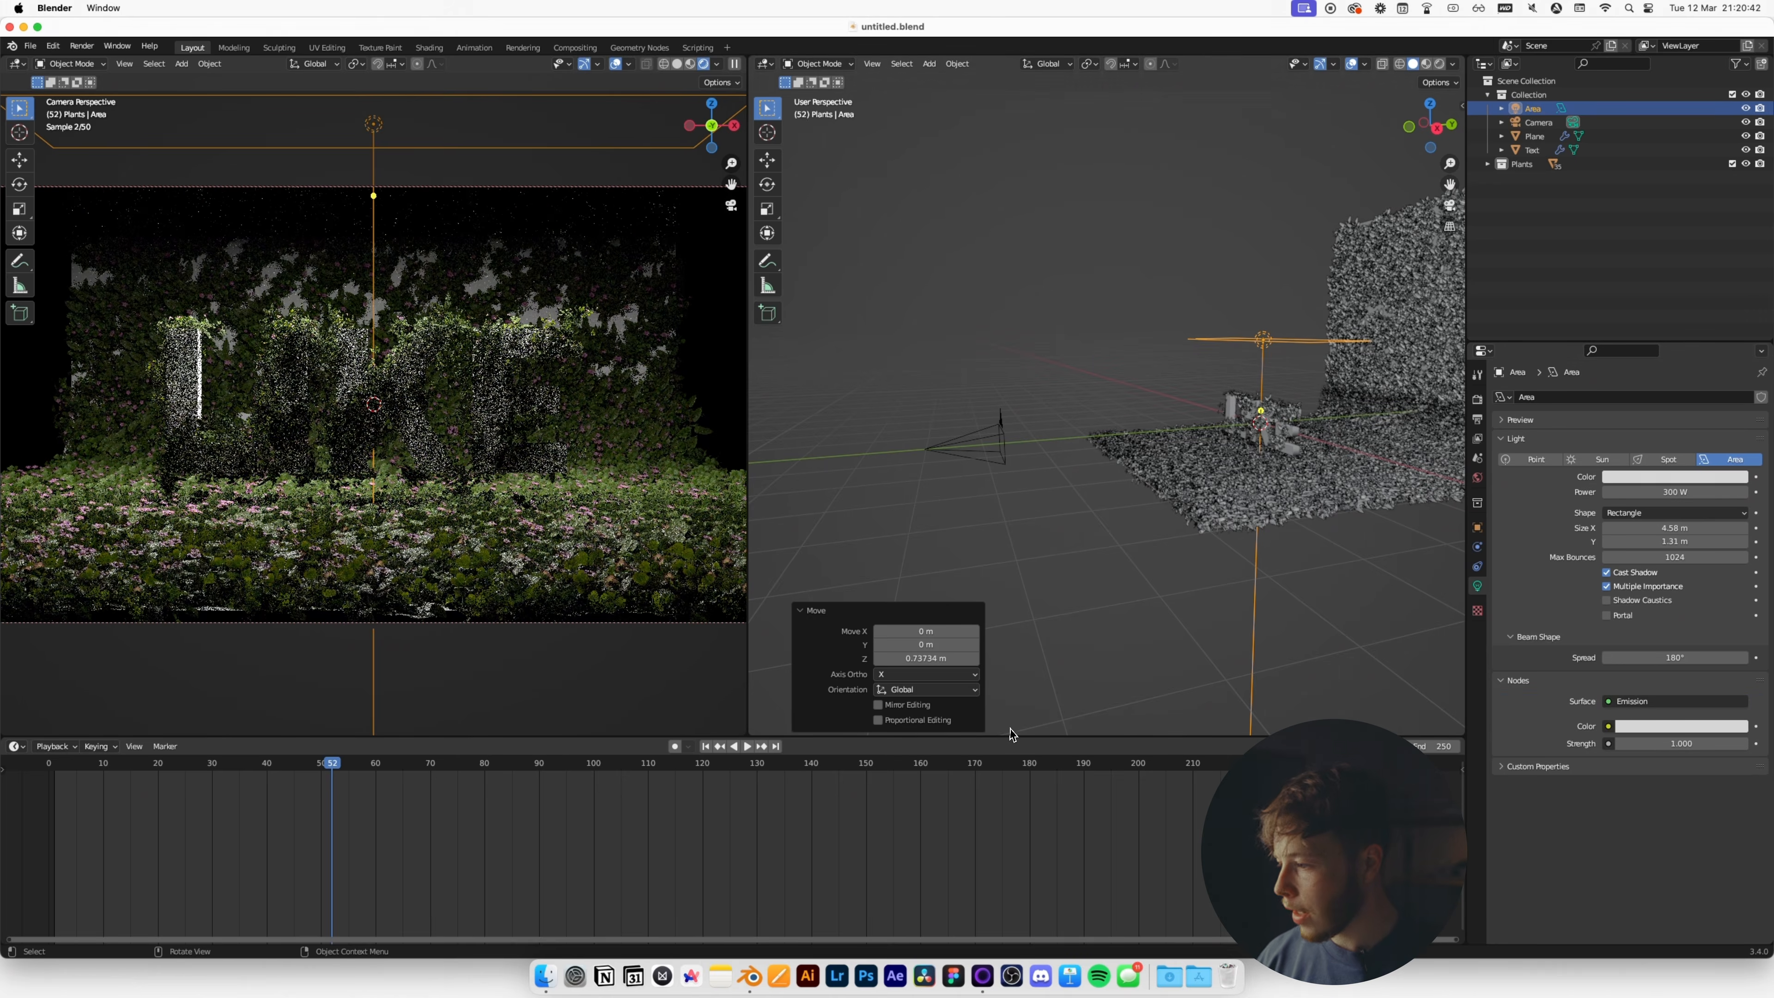
left_click_drag(1001, 737, 1014, 708)
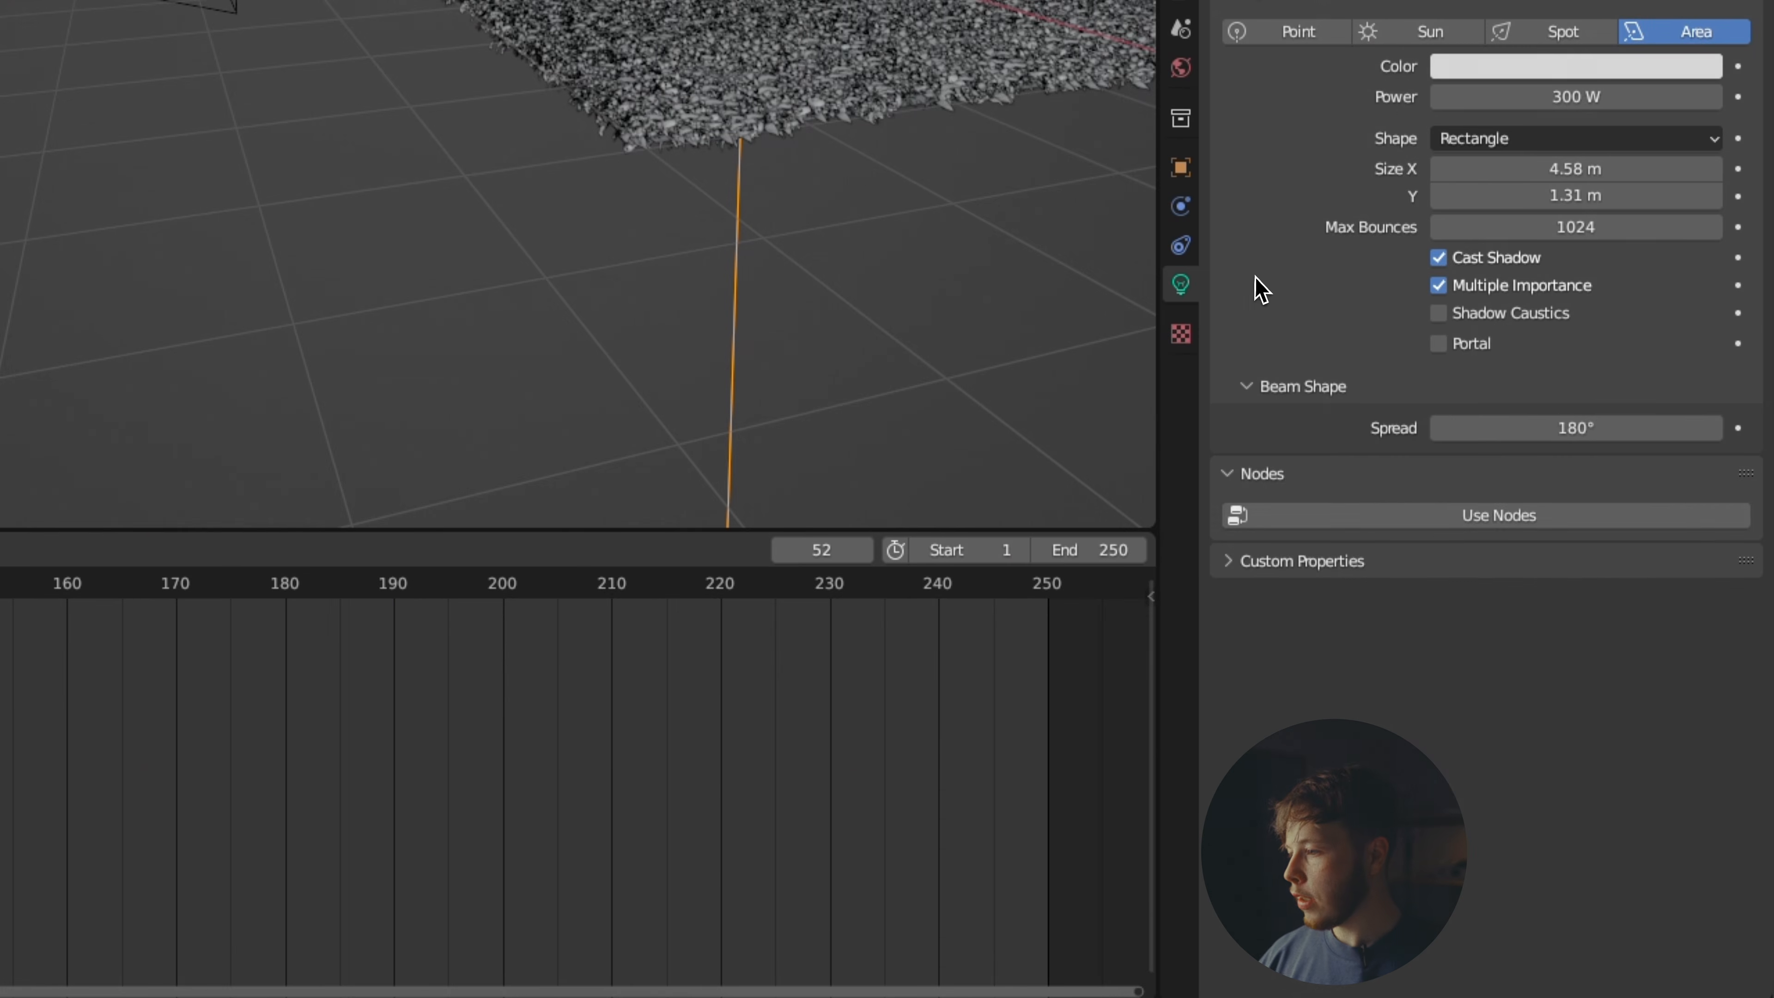
left_click(1439, 518)
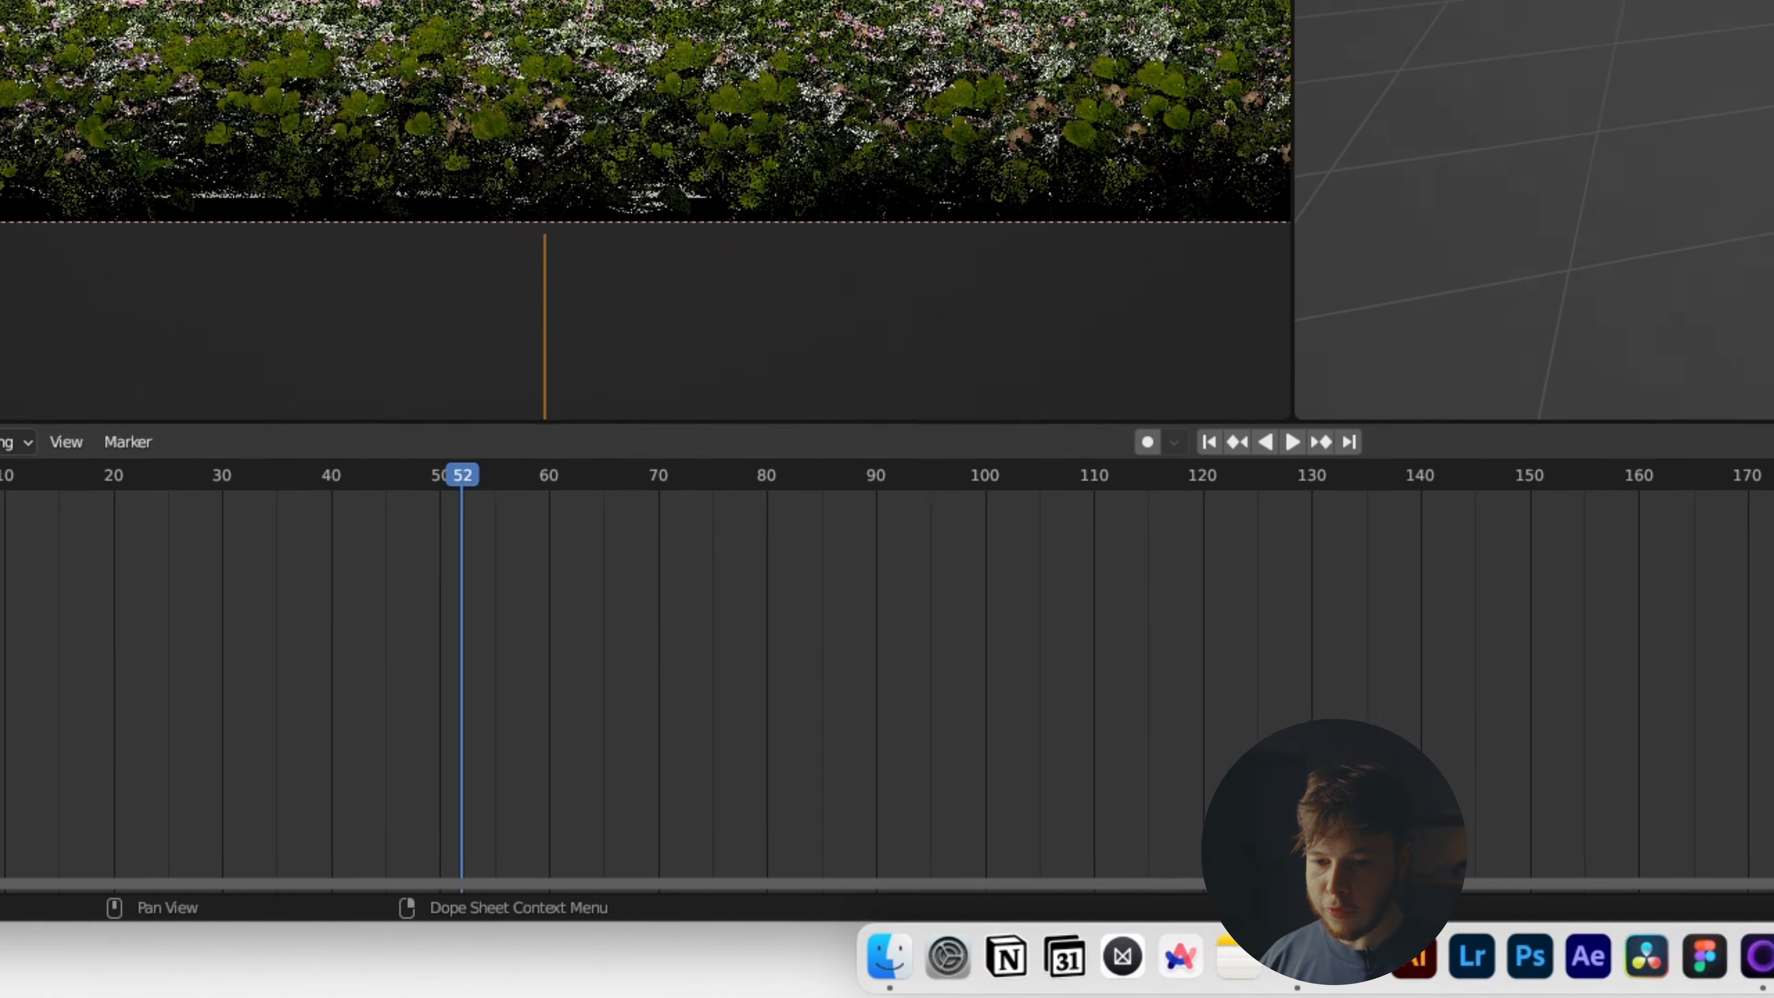
left_click(17, 437)
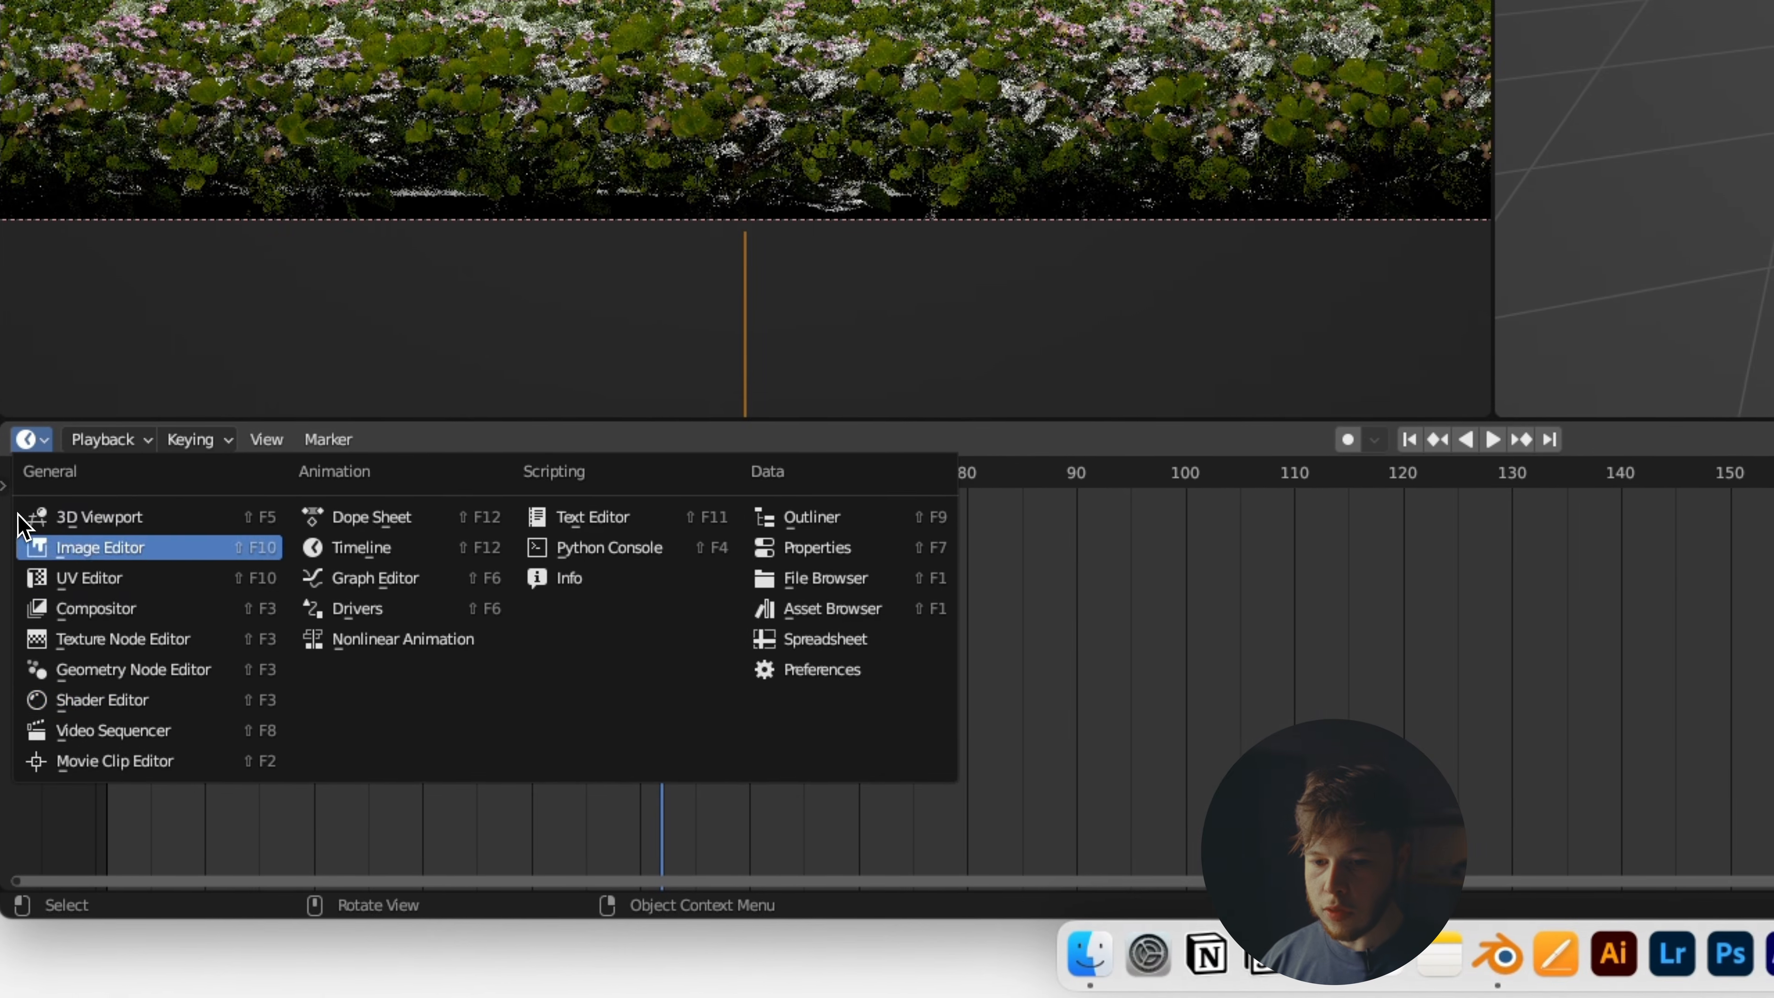
left_click(168, 699)
scroll(1222, 713, "up", 4)
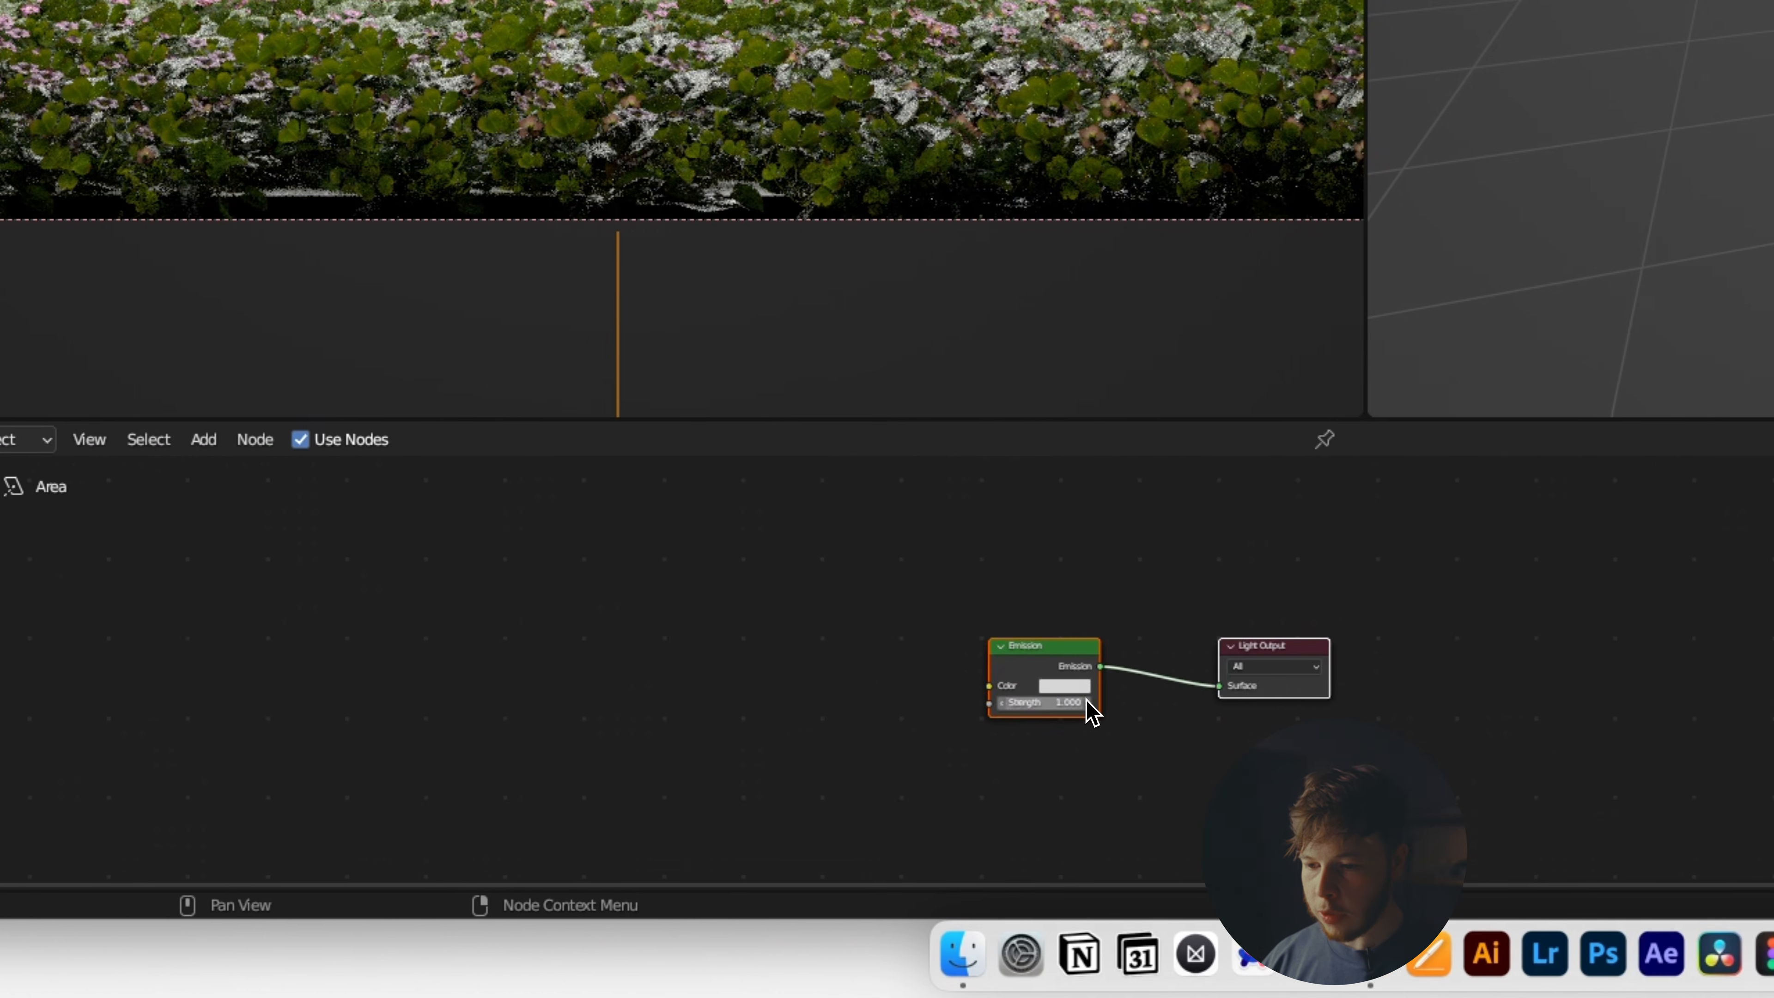
Add a Blackbody node and connect its Color output to the Emission node's Color input.
left_click(832, 697)
key("shift+a")
left_click(557, 569)
type("black")
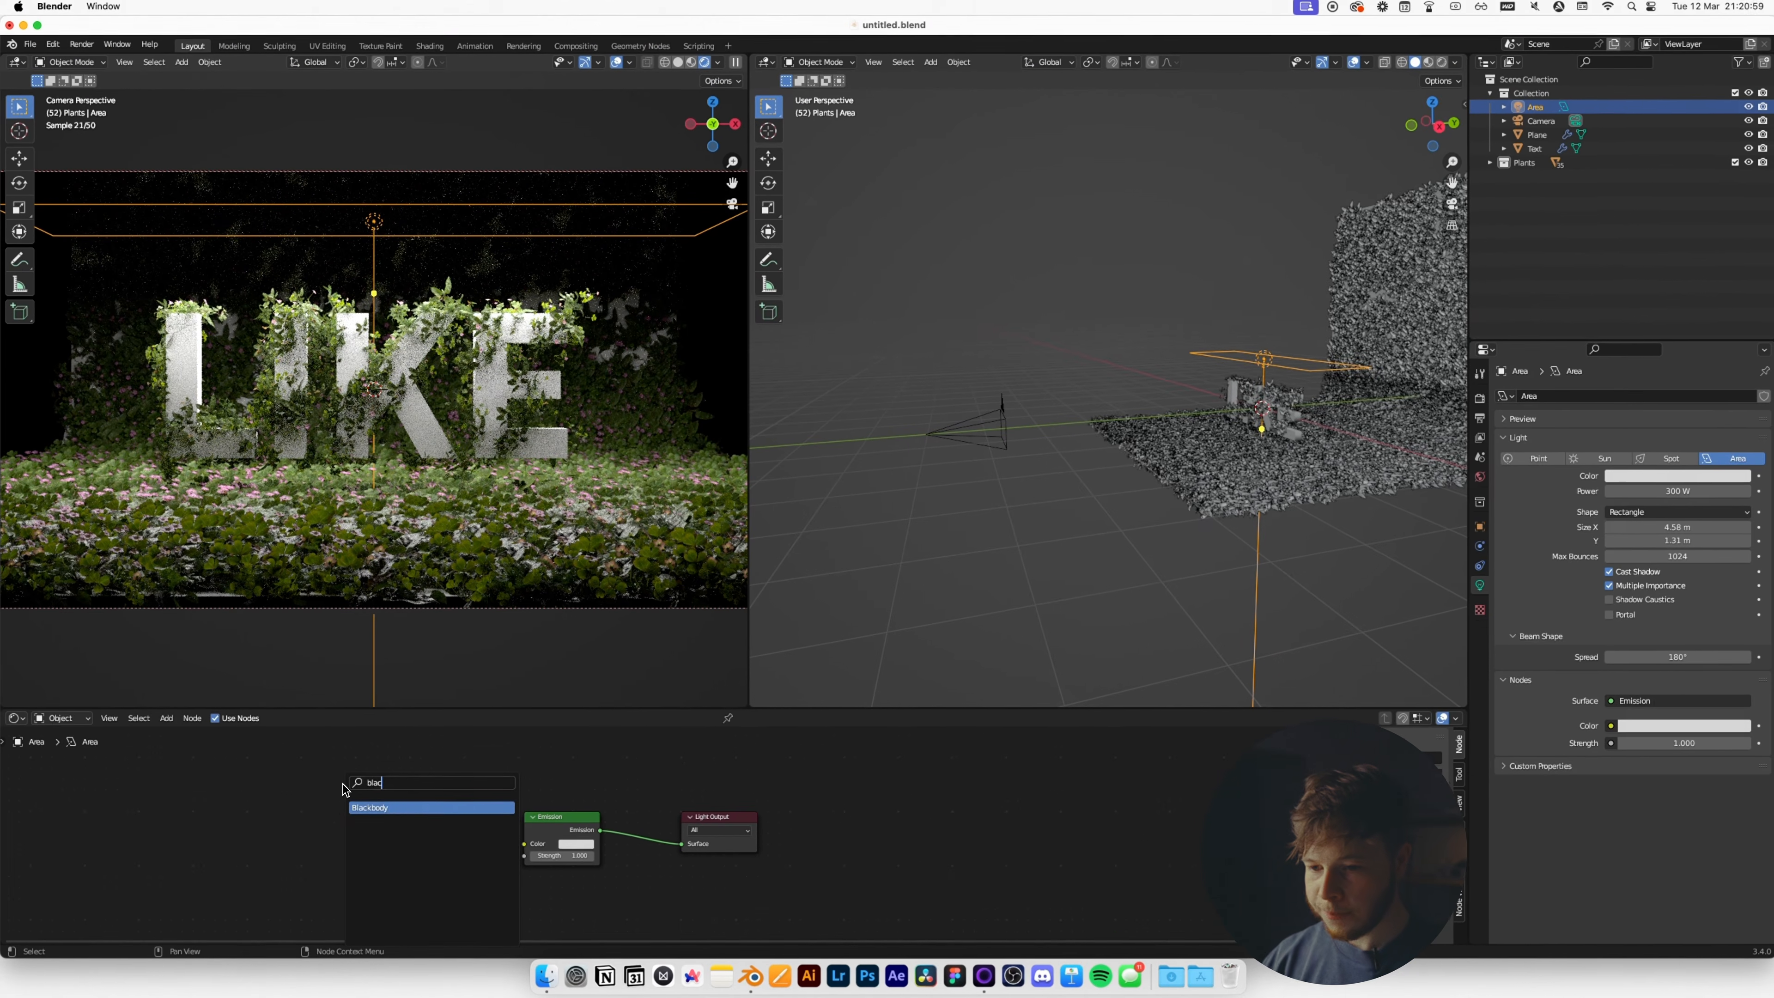
key("Return")
left_click(424, 843)
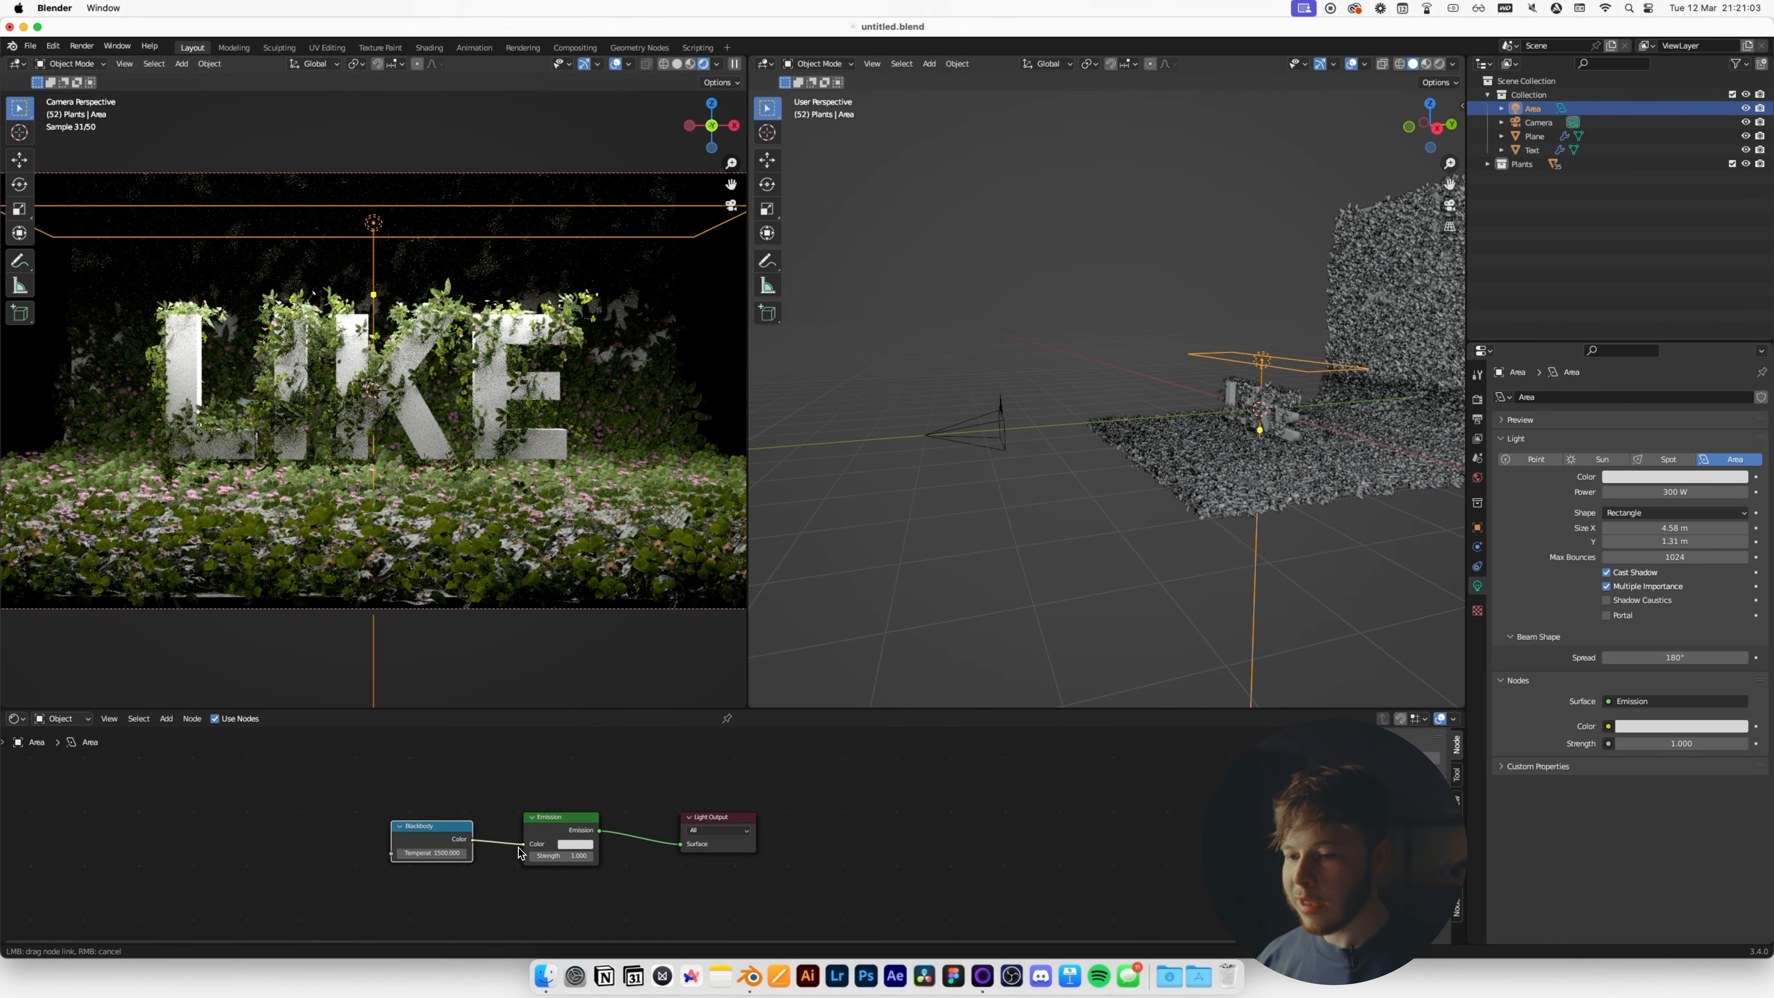
left_click_drag(519, 851, 523, 845)
Set the Blackbody node's temperature to 5600.
left_click(433, 854)
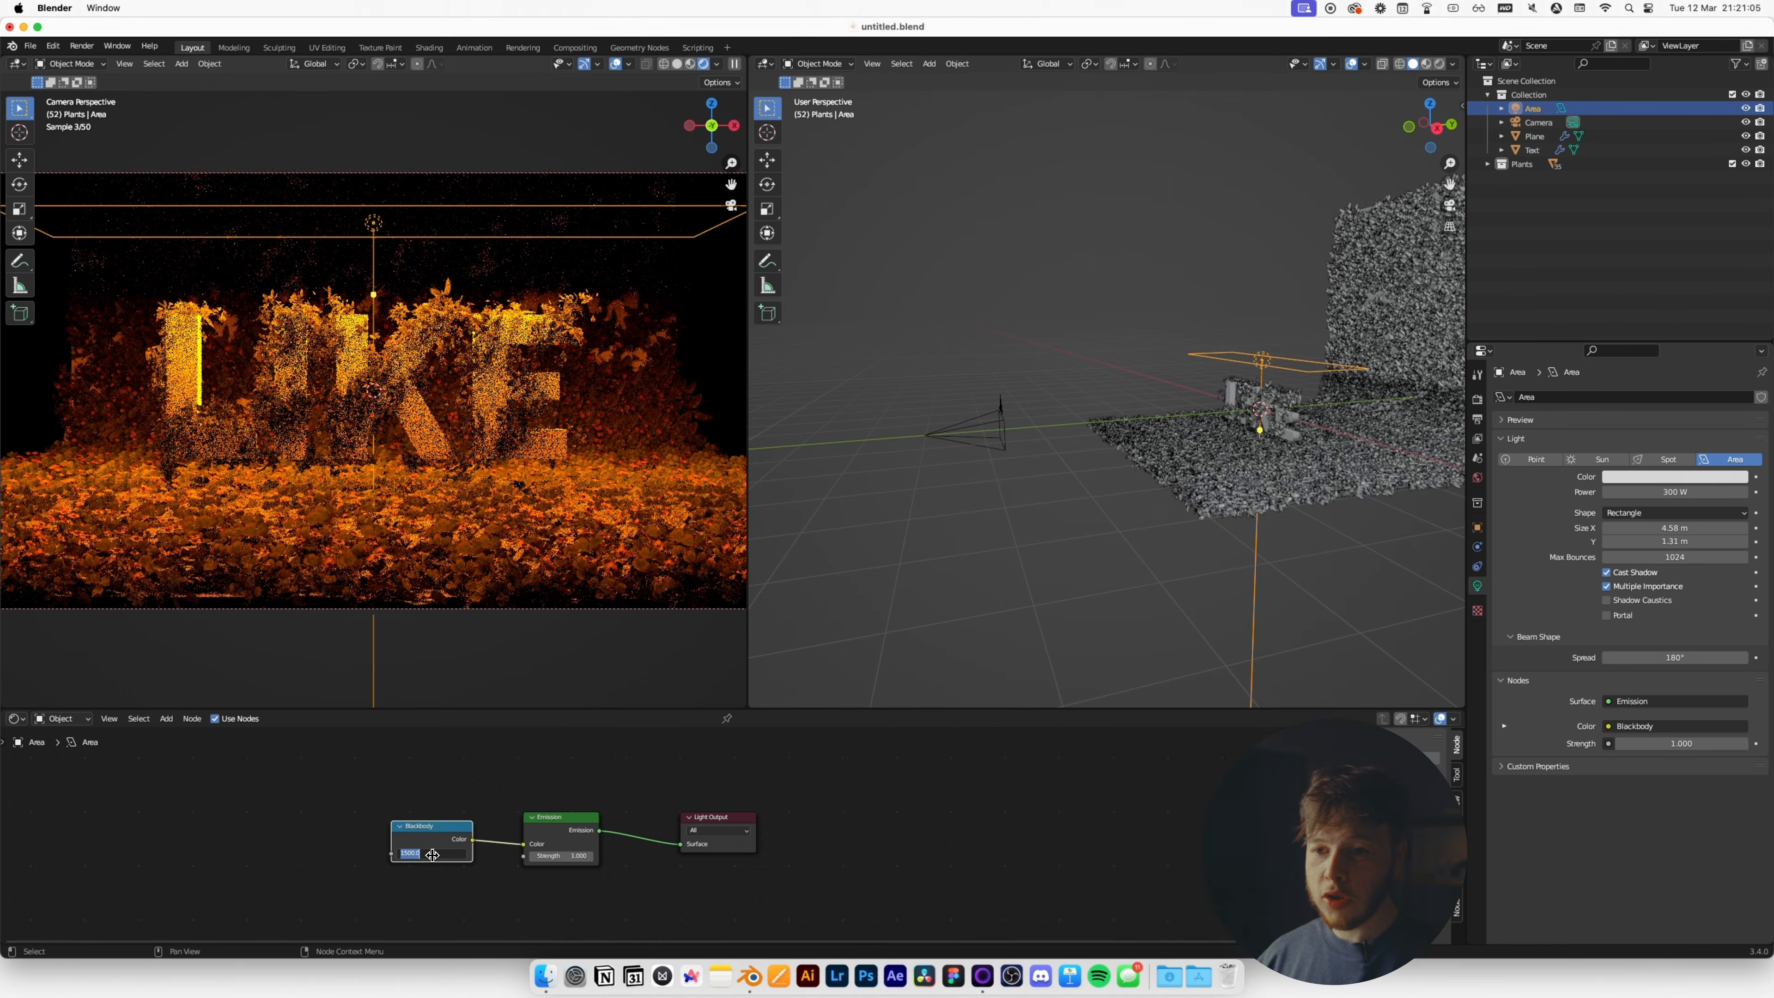
type("5600")
key("Return")
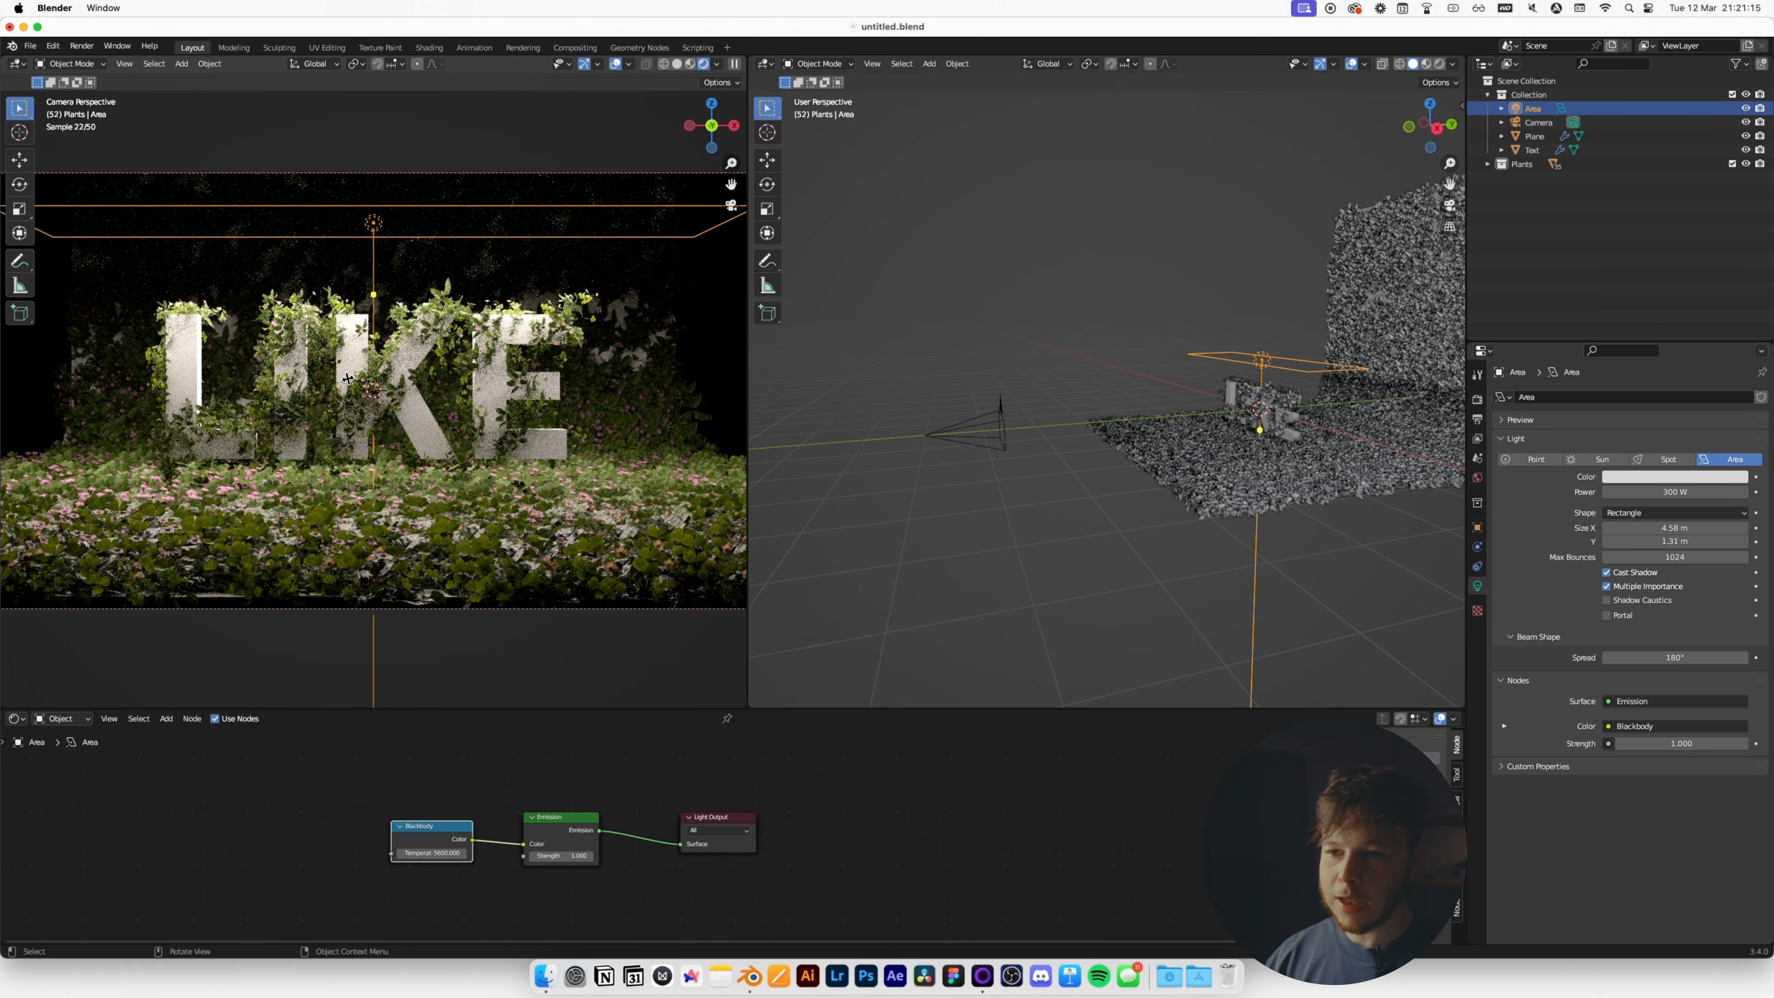
Duplicate the area light and move the copy about 3.75 m along the global Y axis towards the plant backdrop.
scroll(348, 378, "down", 2)
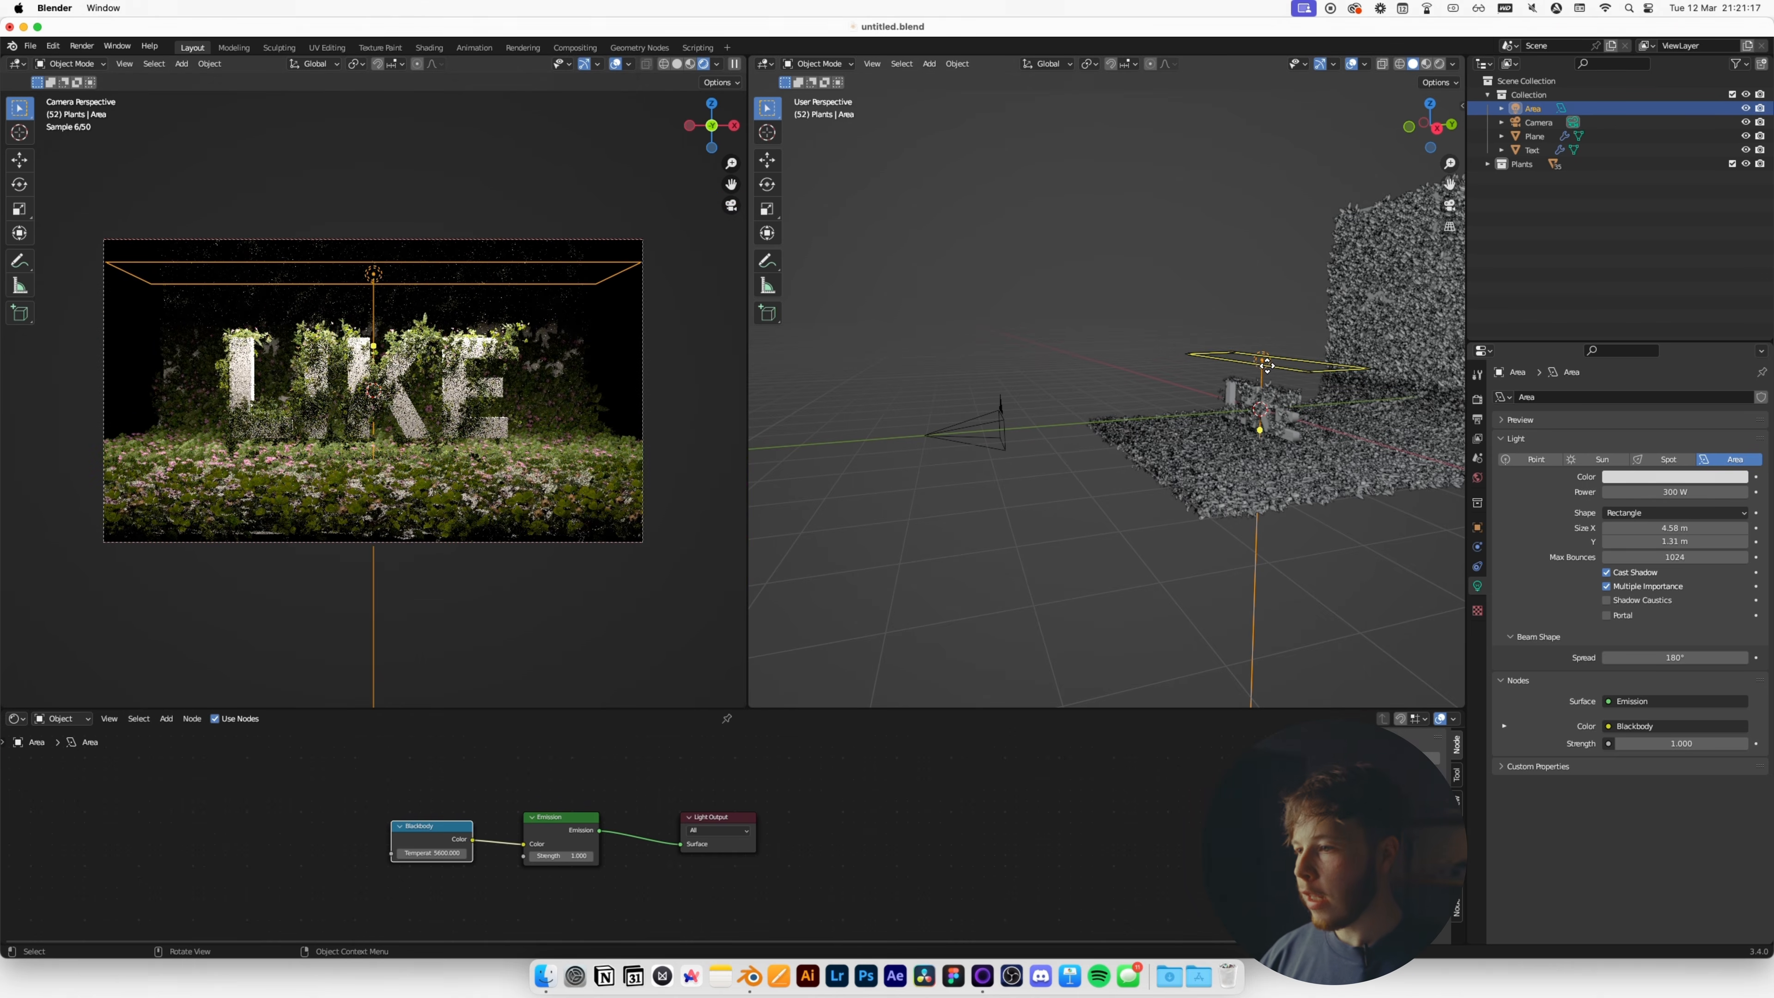
key("shift+d")
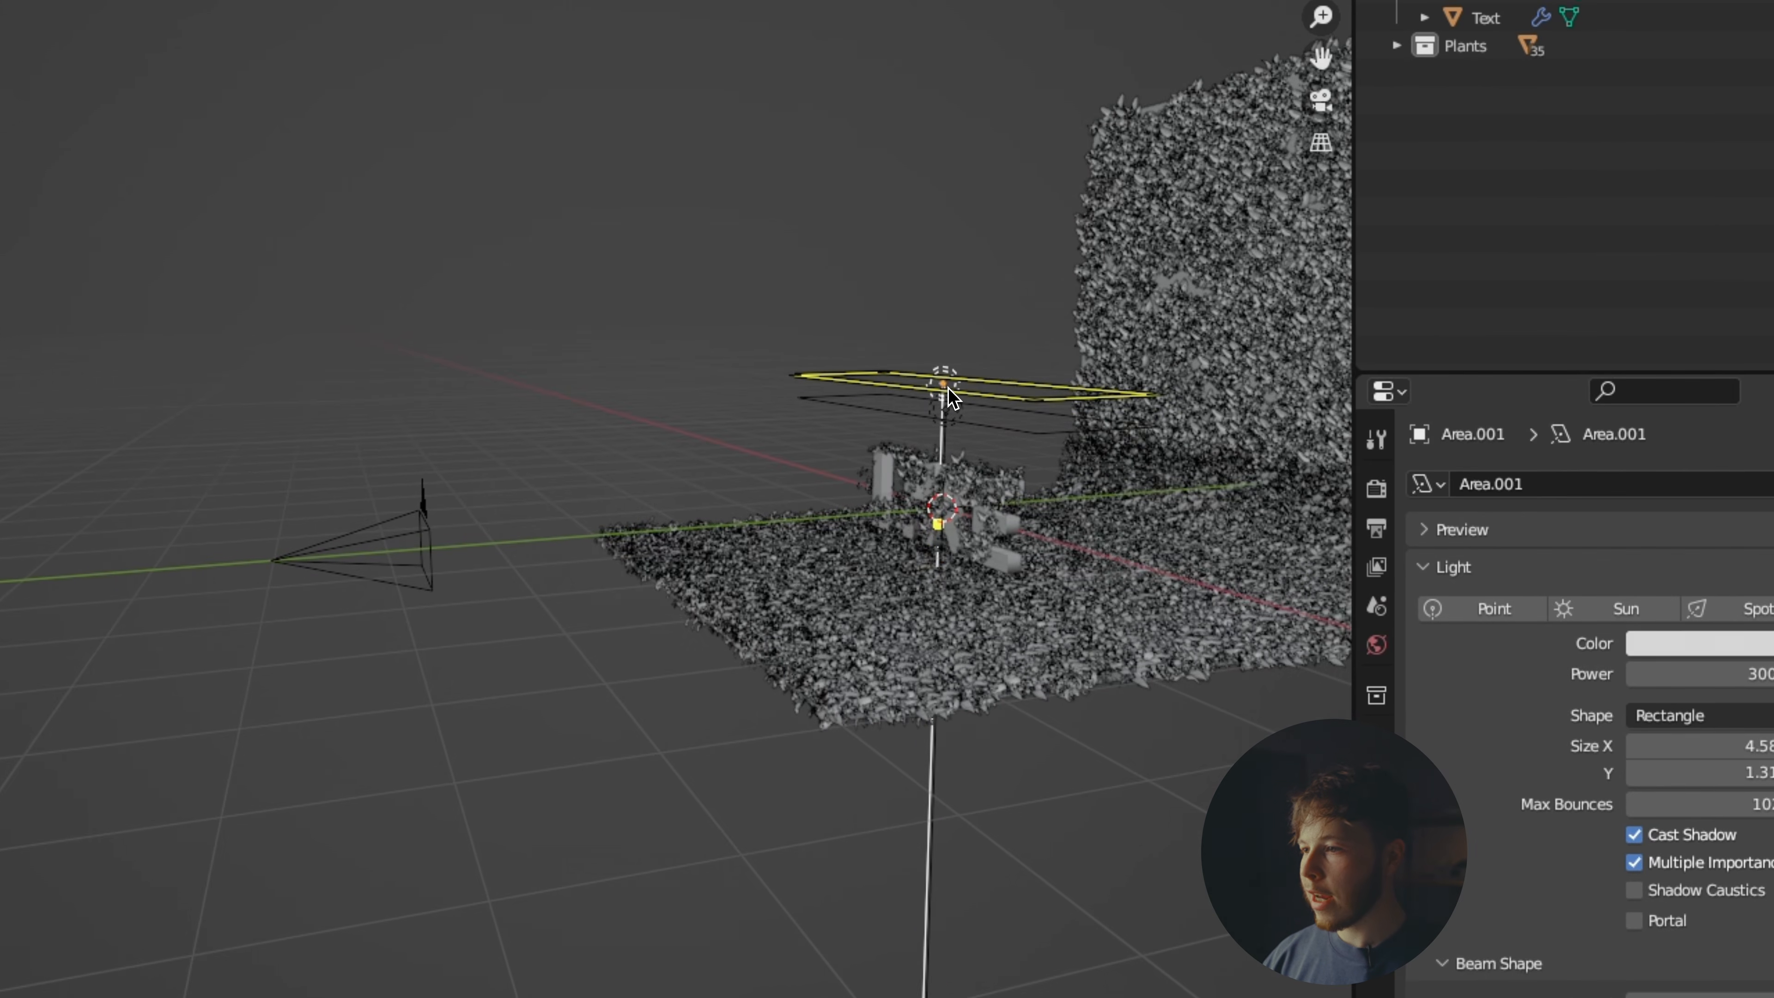
key("Escape")
middle_click_drag(1092, 405, 648, 668)
key("g")
key("y")
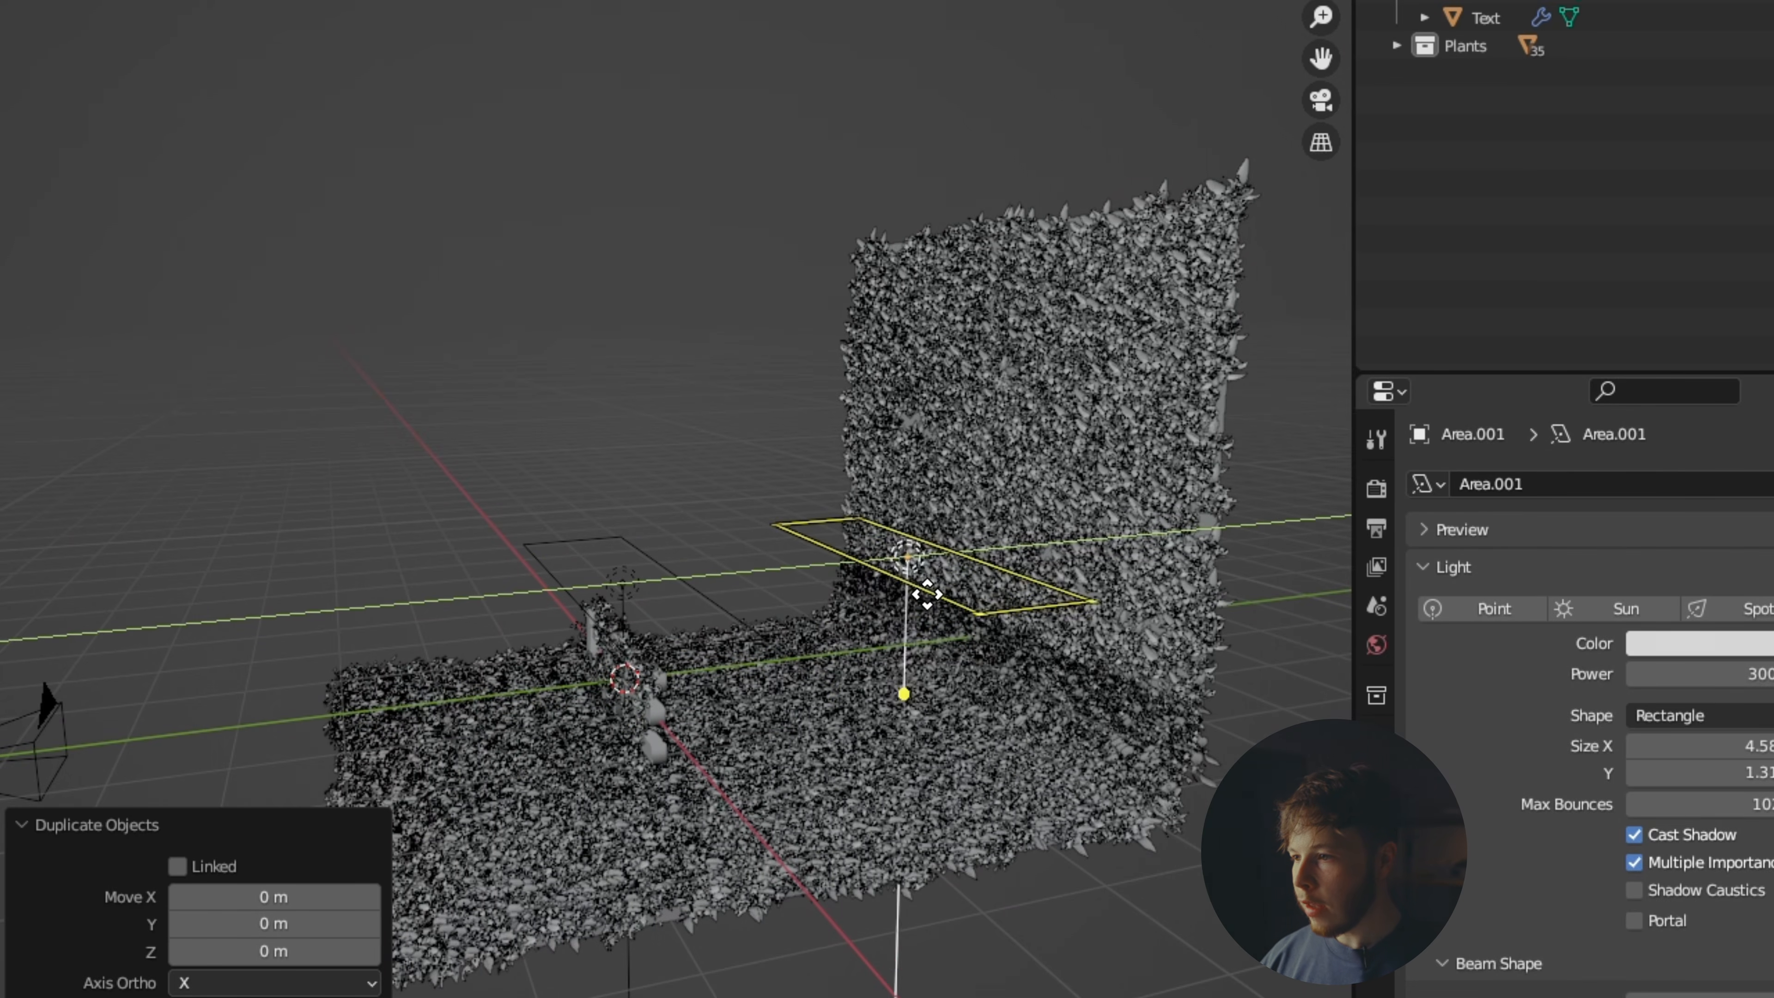
left_click(939, 601)
Raise the duplicated area light about 1.1 m along the global Z axis.
key("g")
key("z")
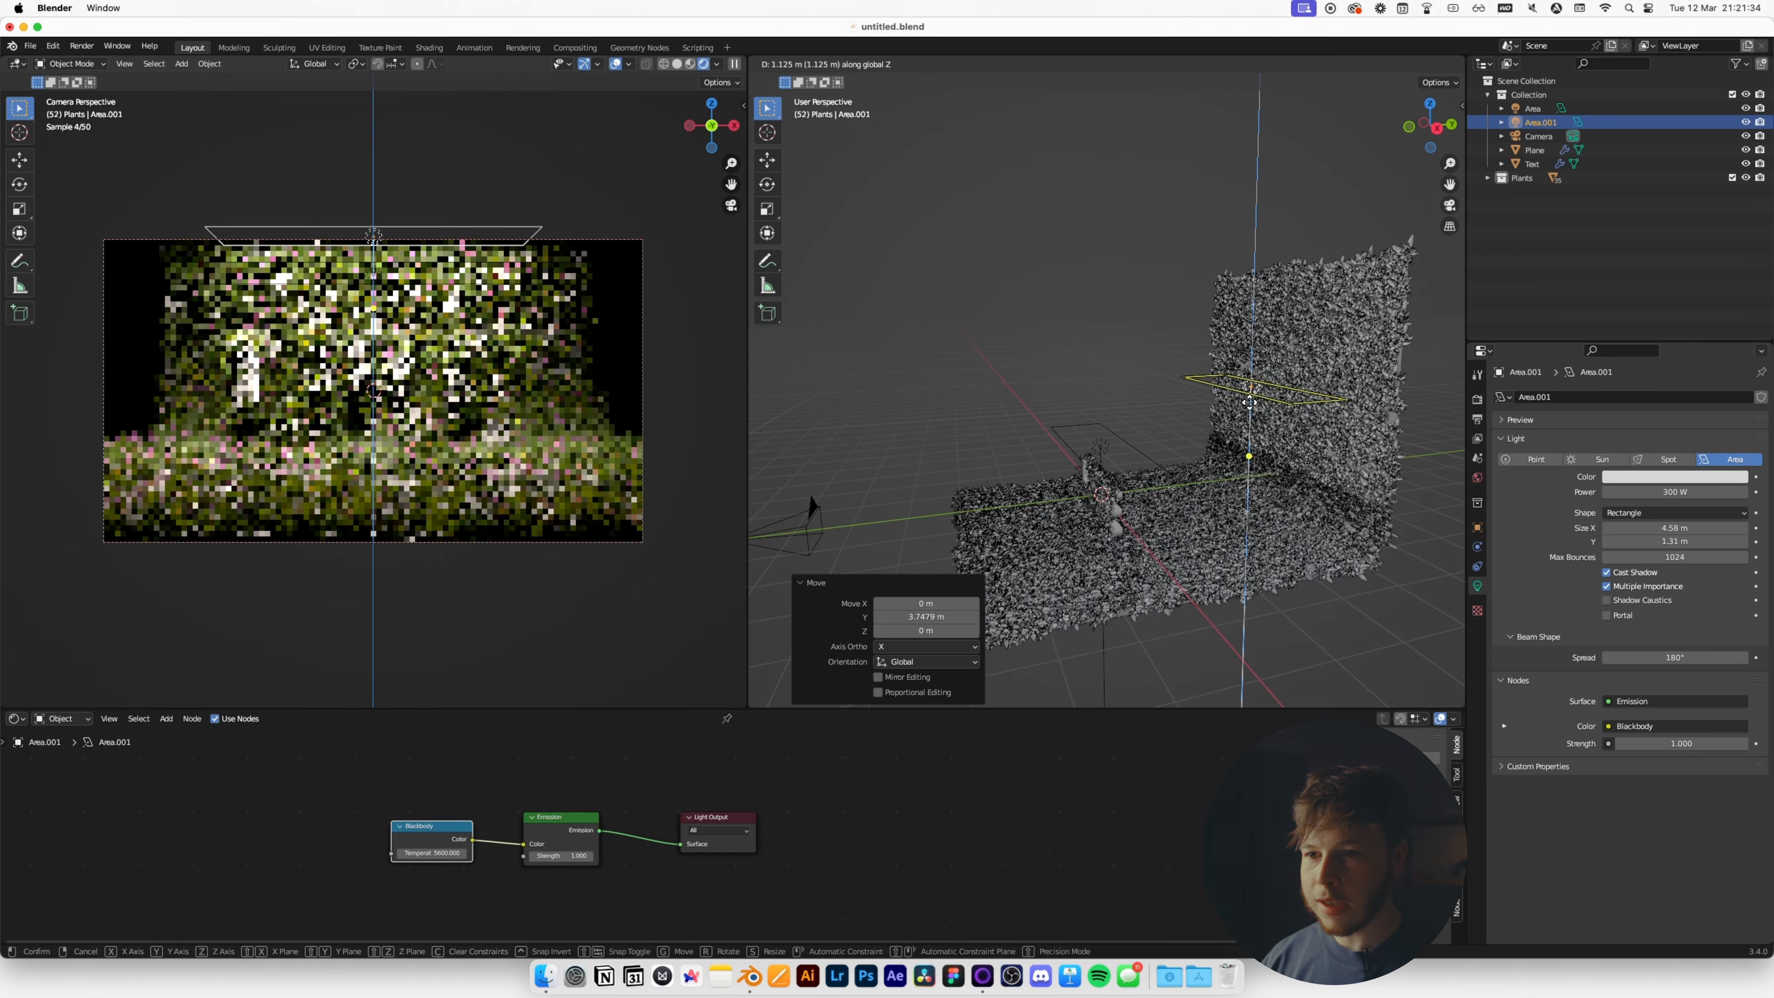
left_click(1257, 397)
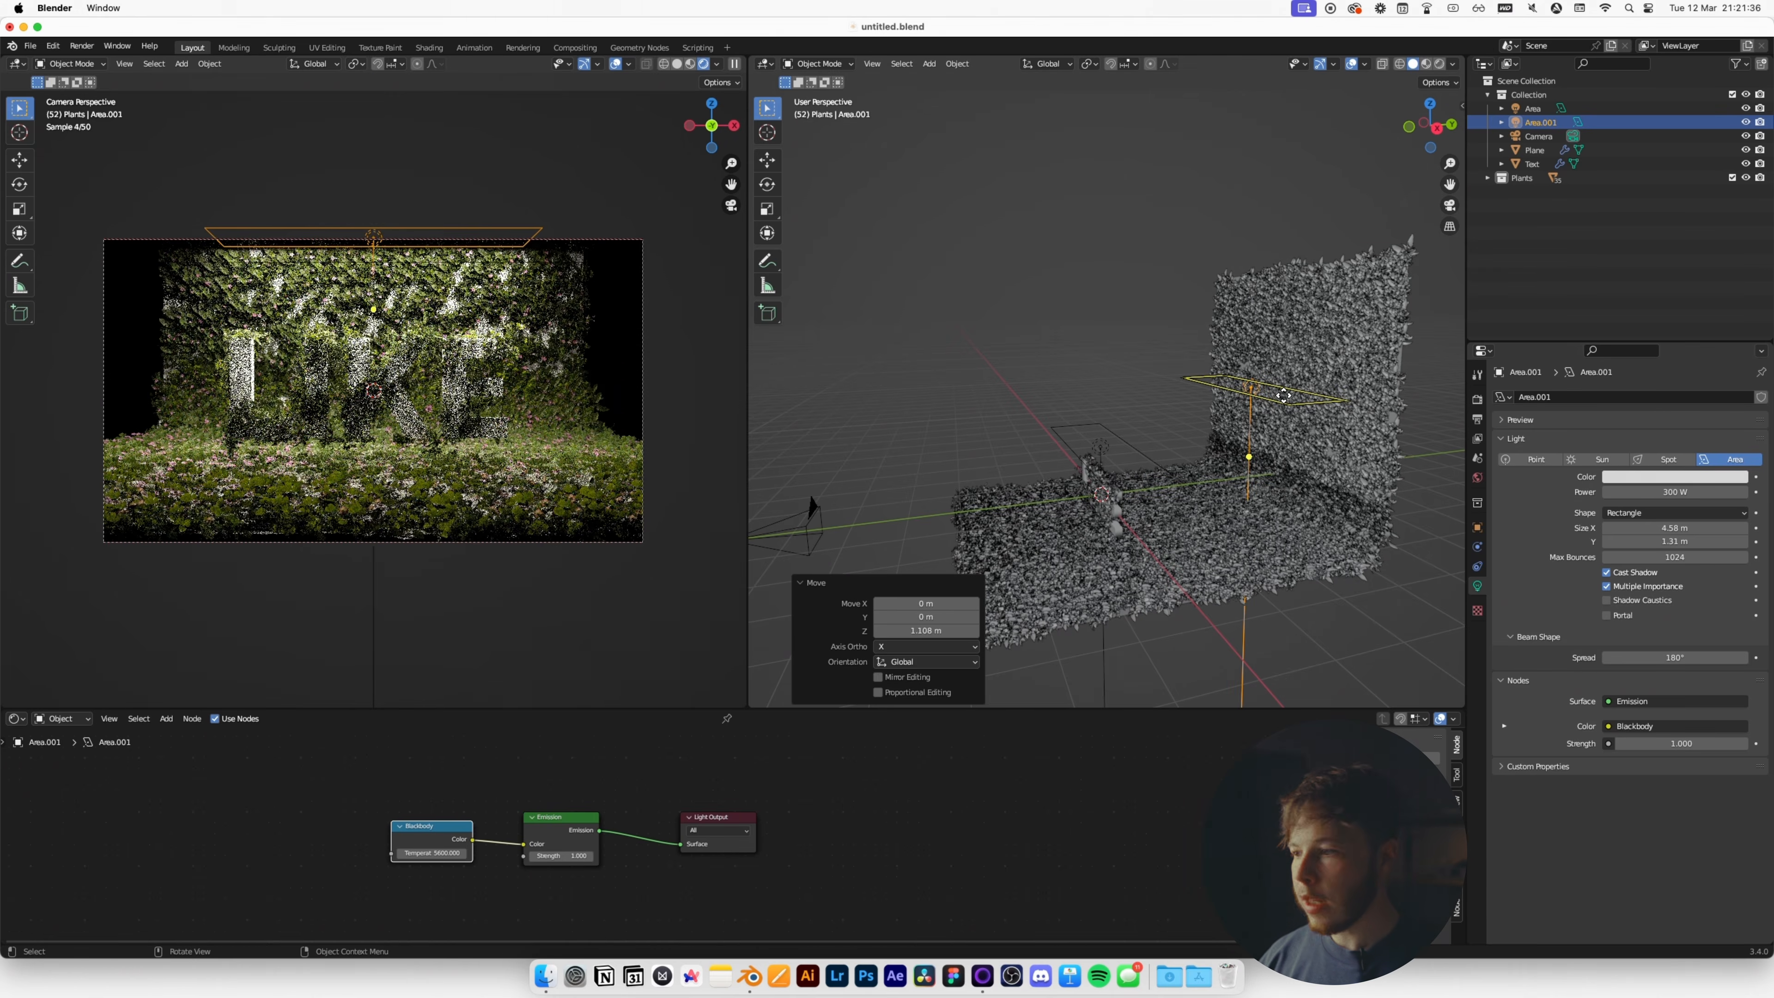
Set the duplicated area light's power to 150 W and give its Blackbody node a warmer temperature.
left_click(1687, 490)
type("150")
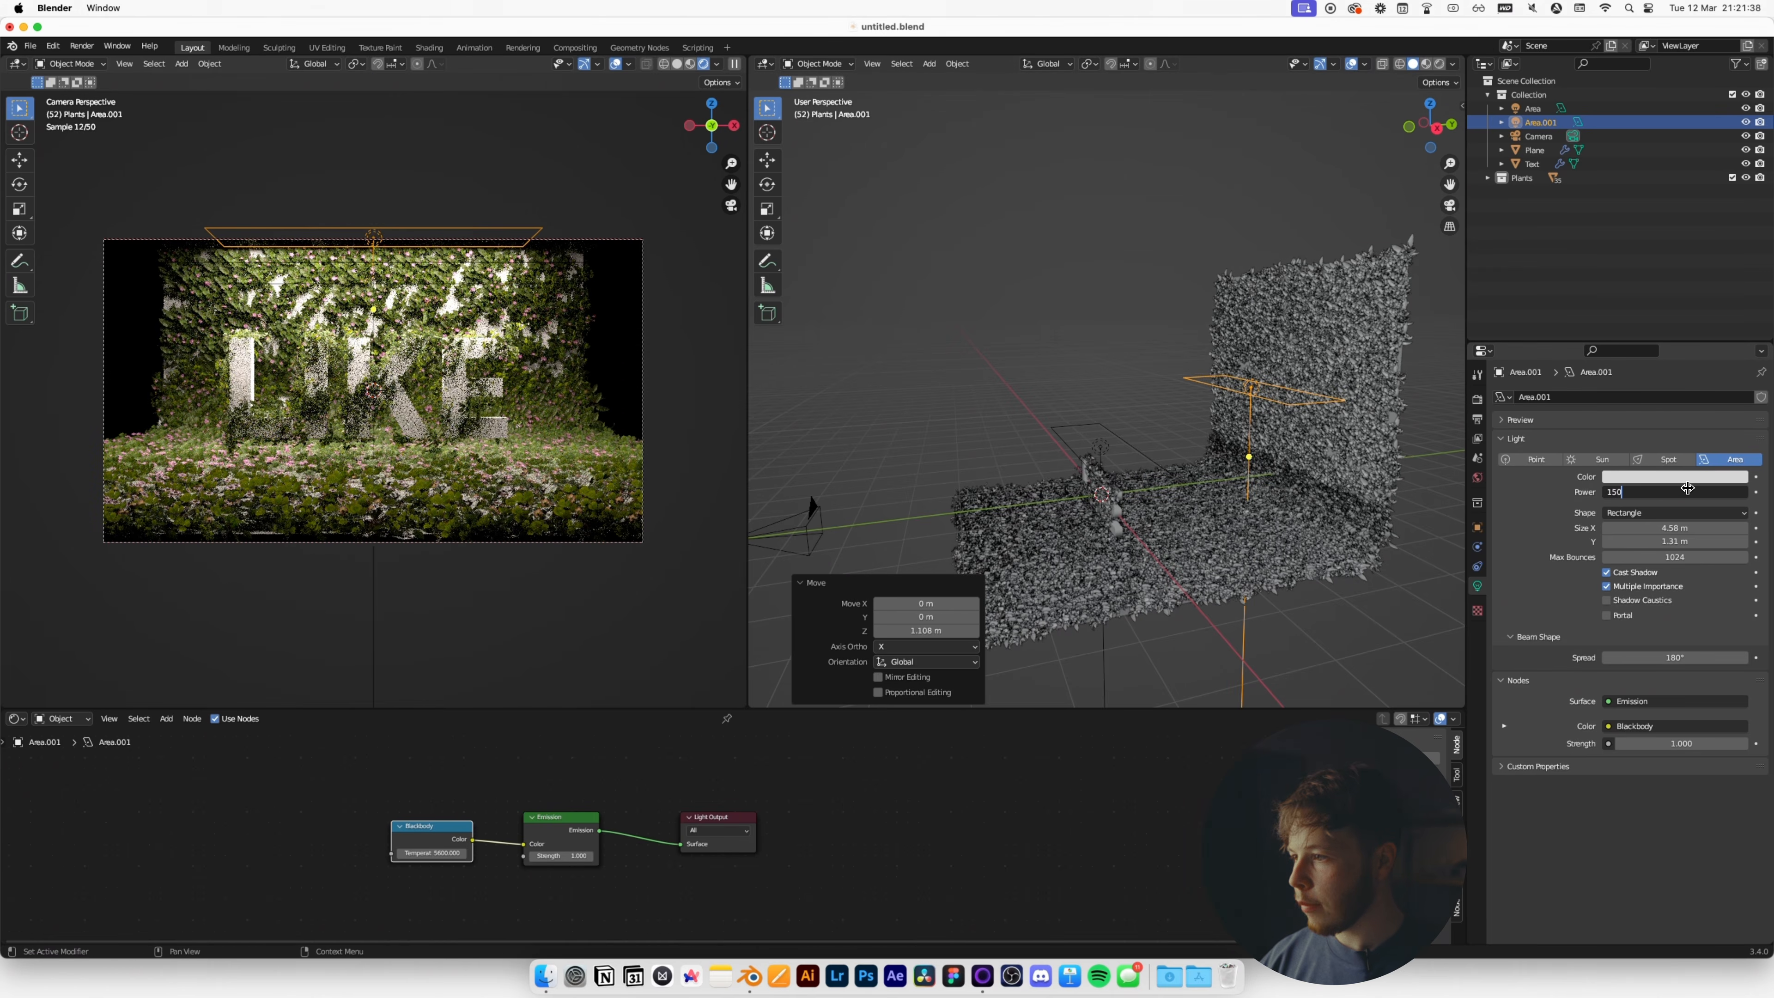
key("Return")
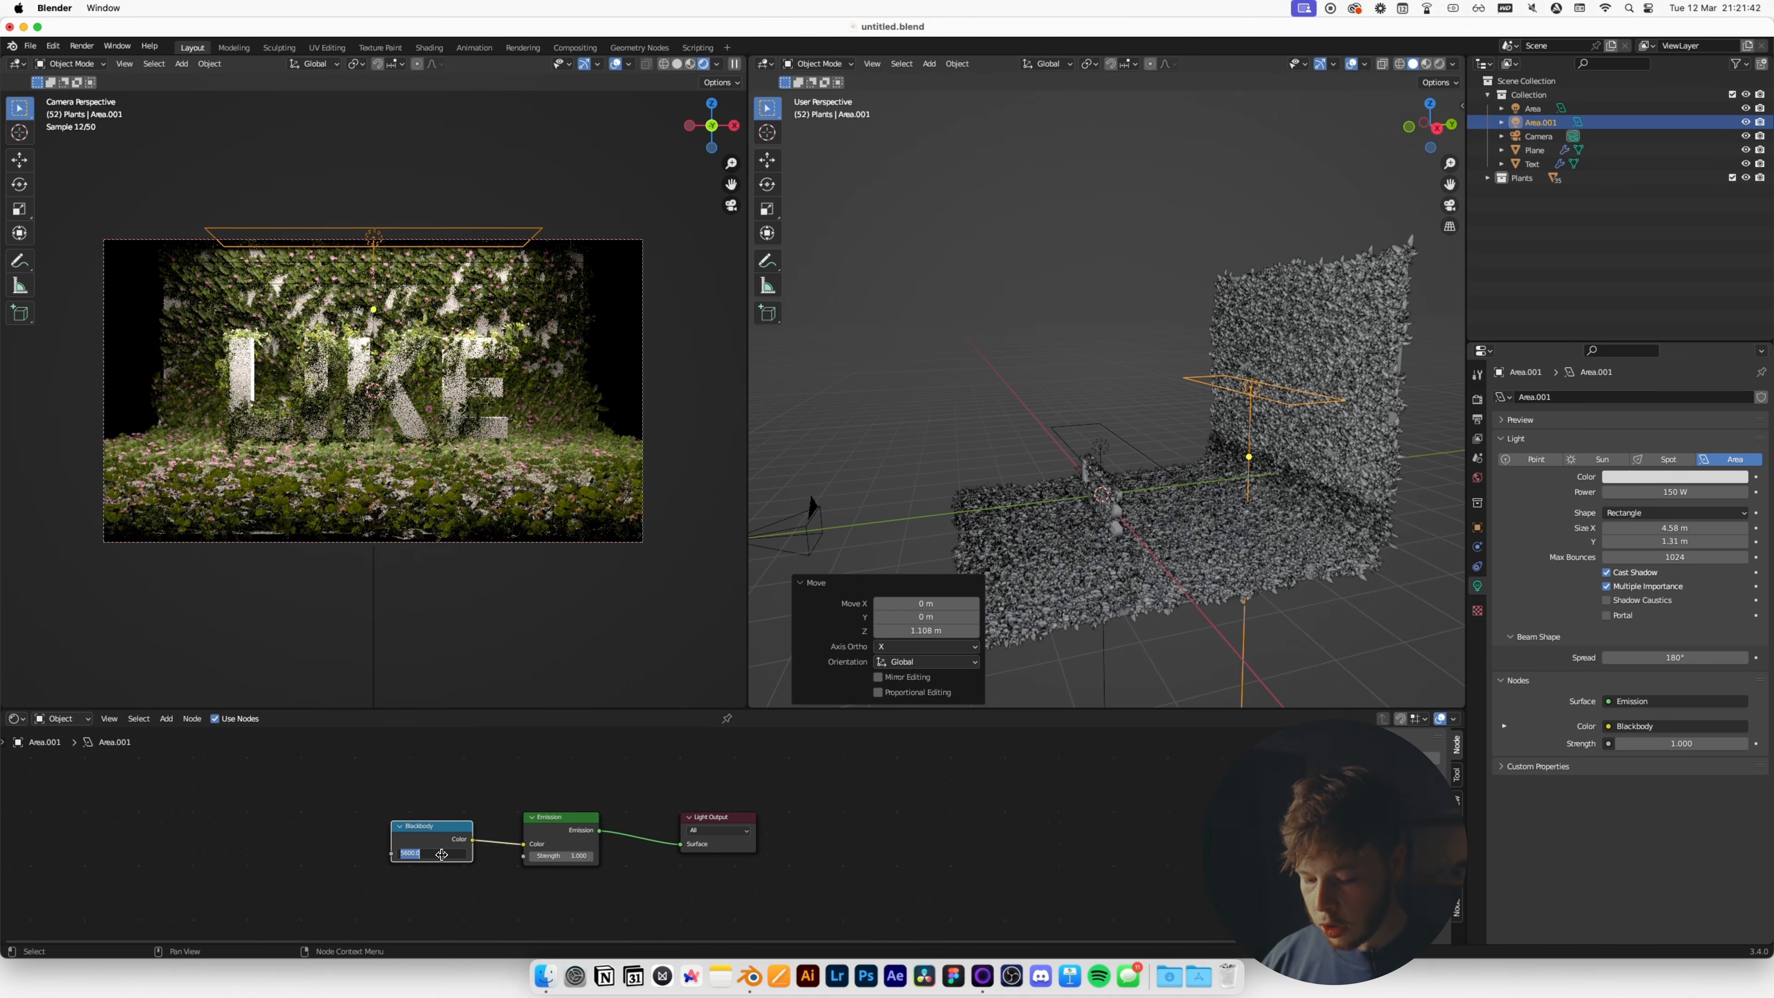
key("Return")
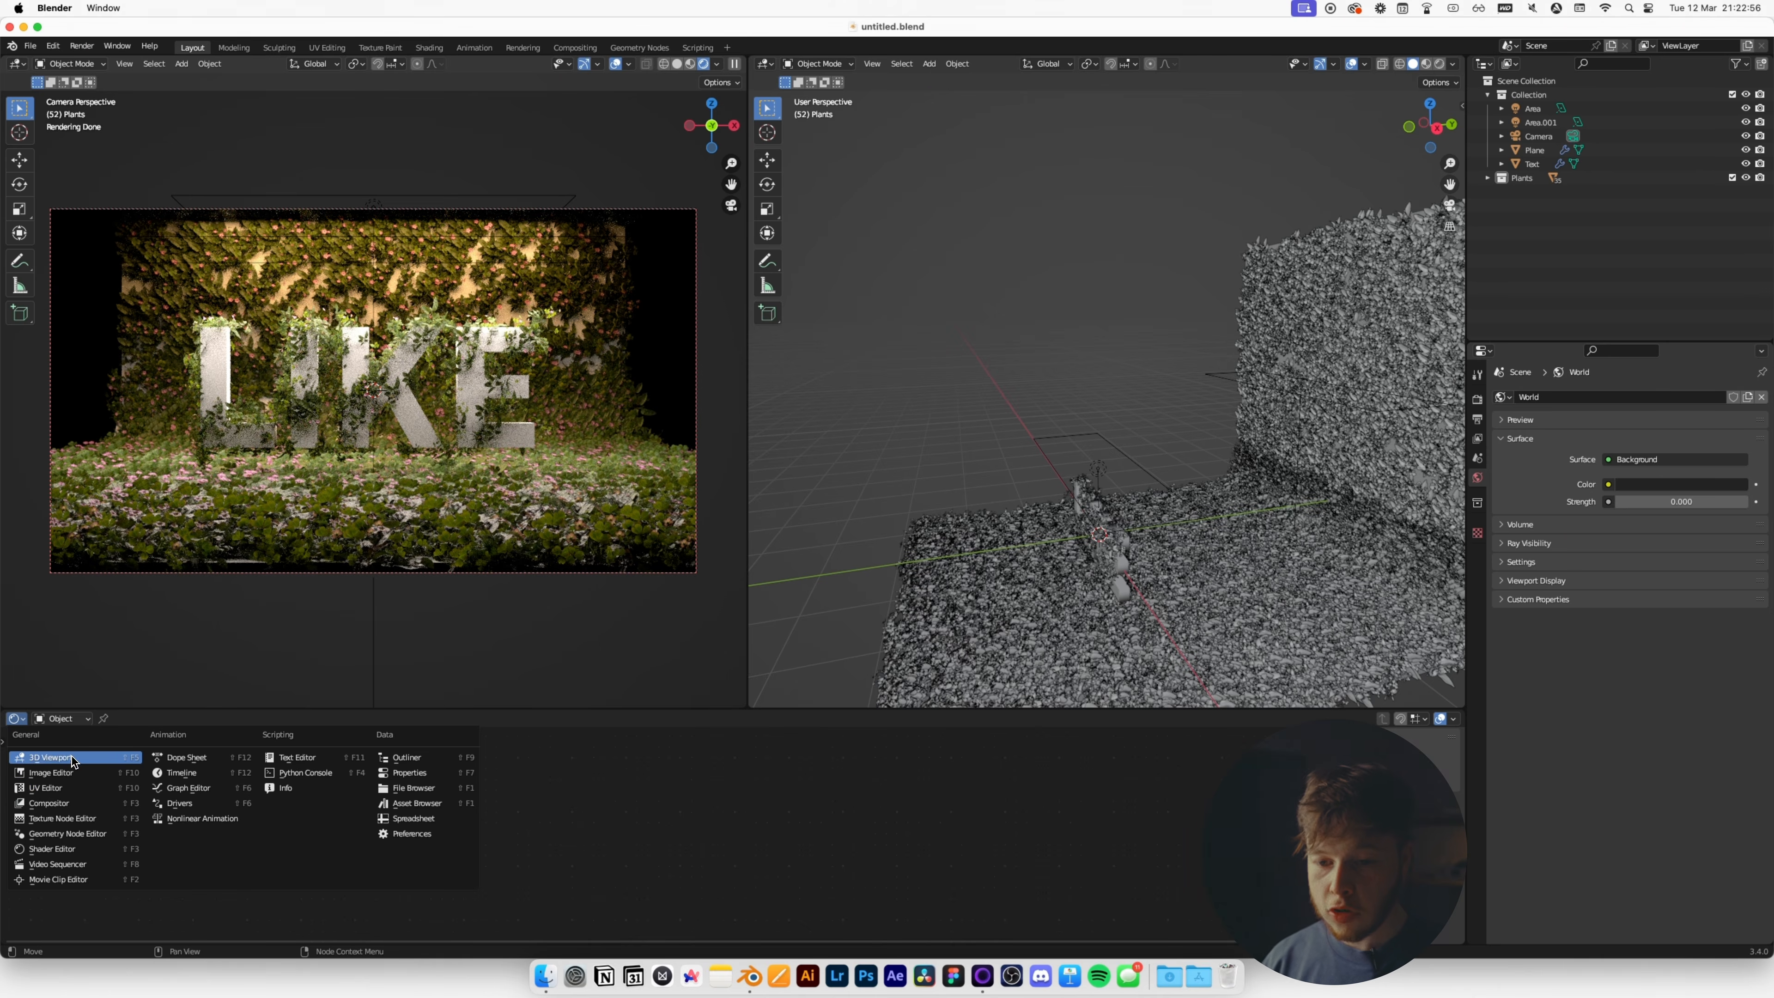
Turn the Shader Editor area into an Asset Browser showing the Poly Haven textures.
left_click(395, 804)
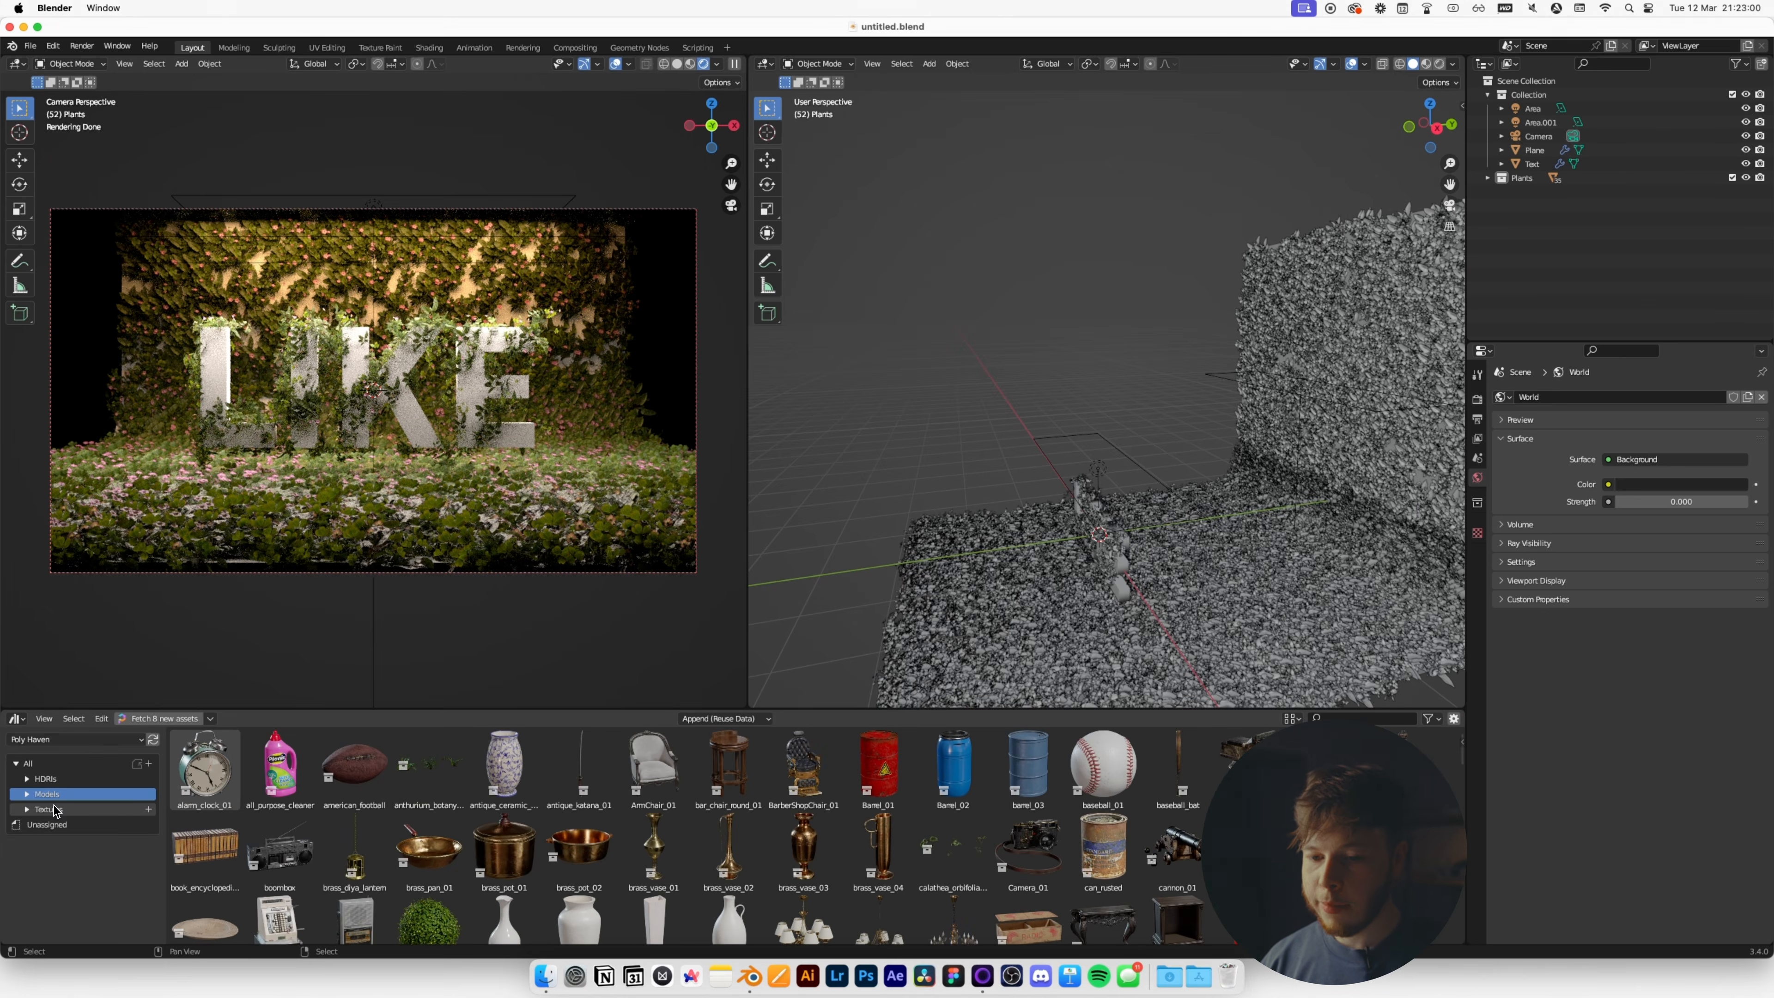
middle_click_drag(1139, 459, 1077, 602)
scroll(1078, 602, "up", 4)
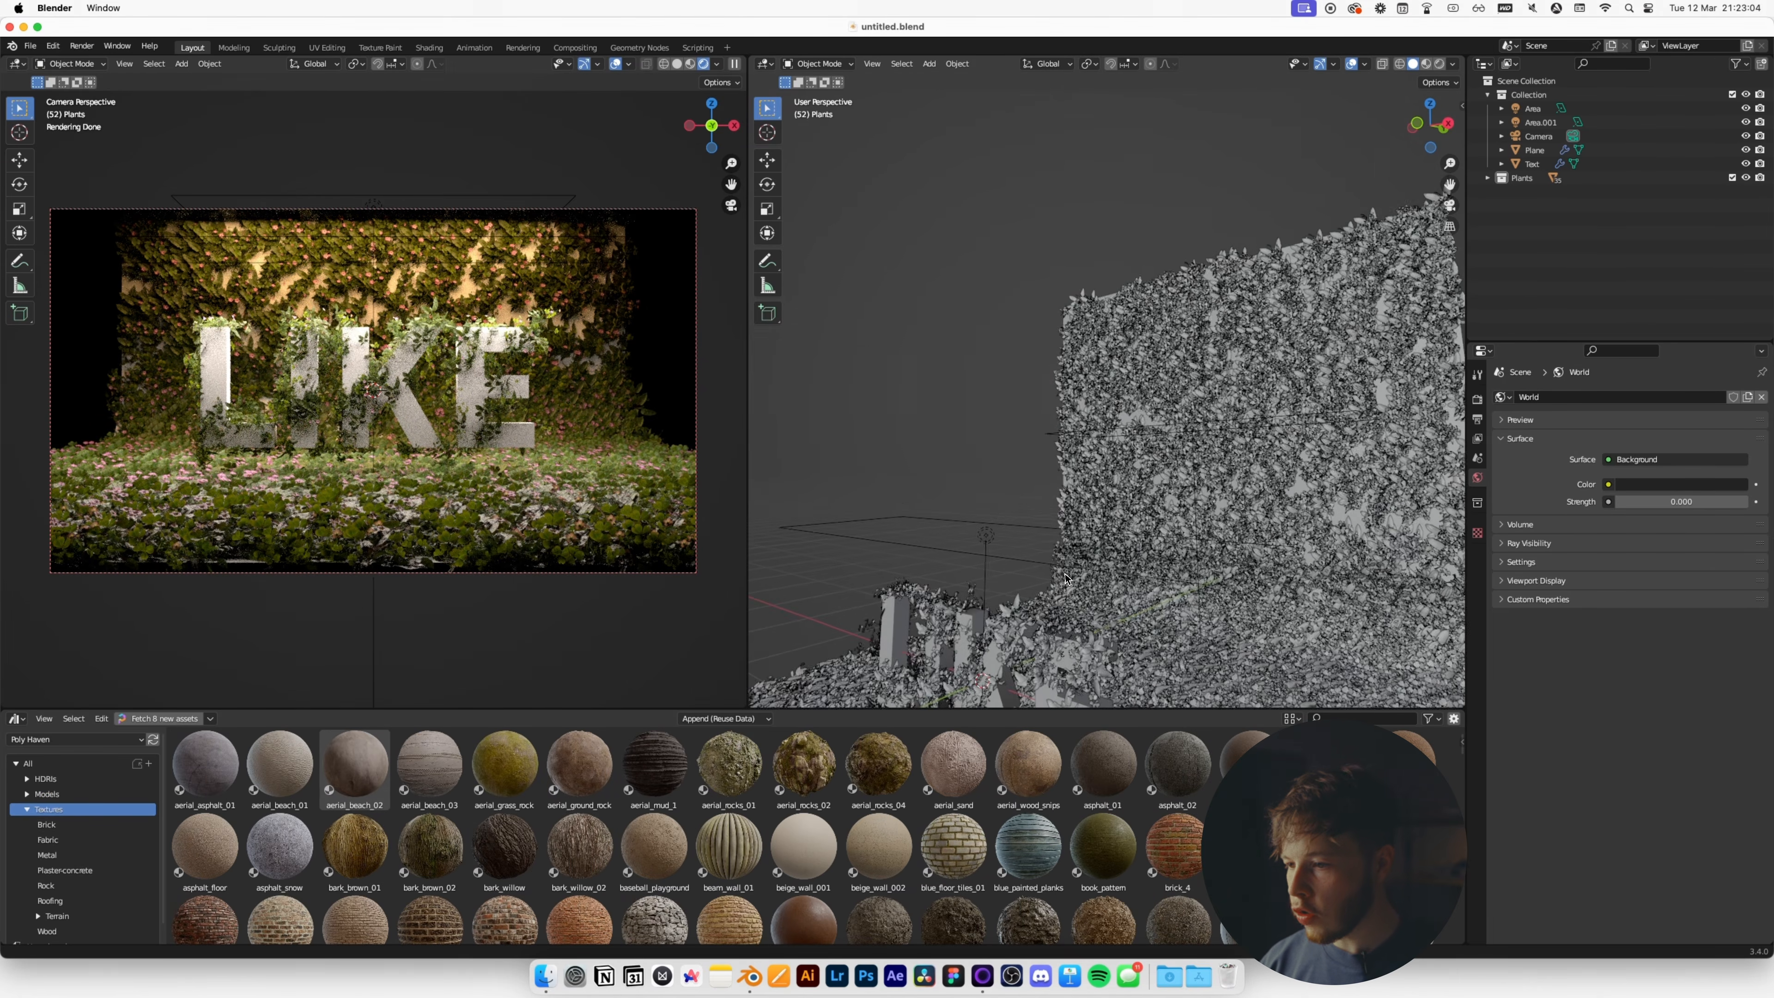
Select the LIKE text and hide its plant particle system in the viewport.
scroll(1193, 589, "up", 4)
scroll(1193, 589, "up", 3)
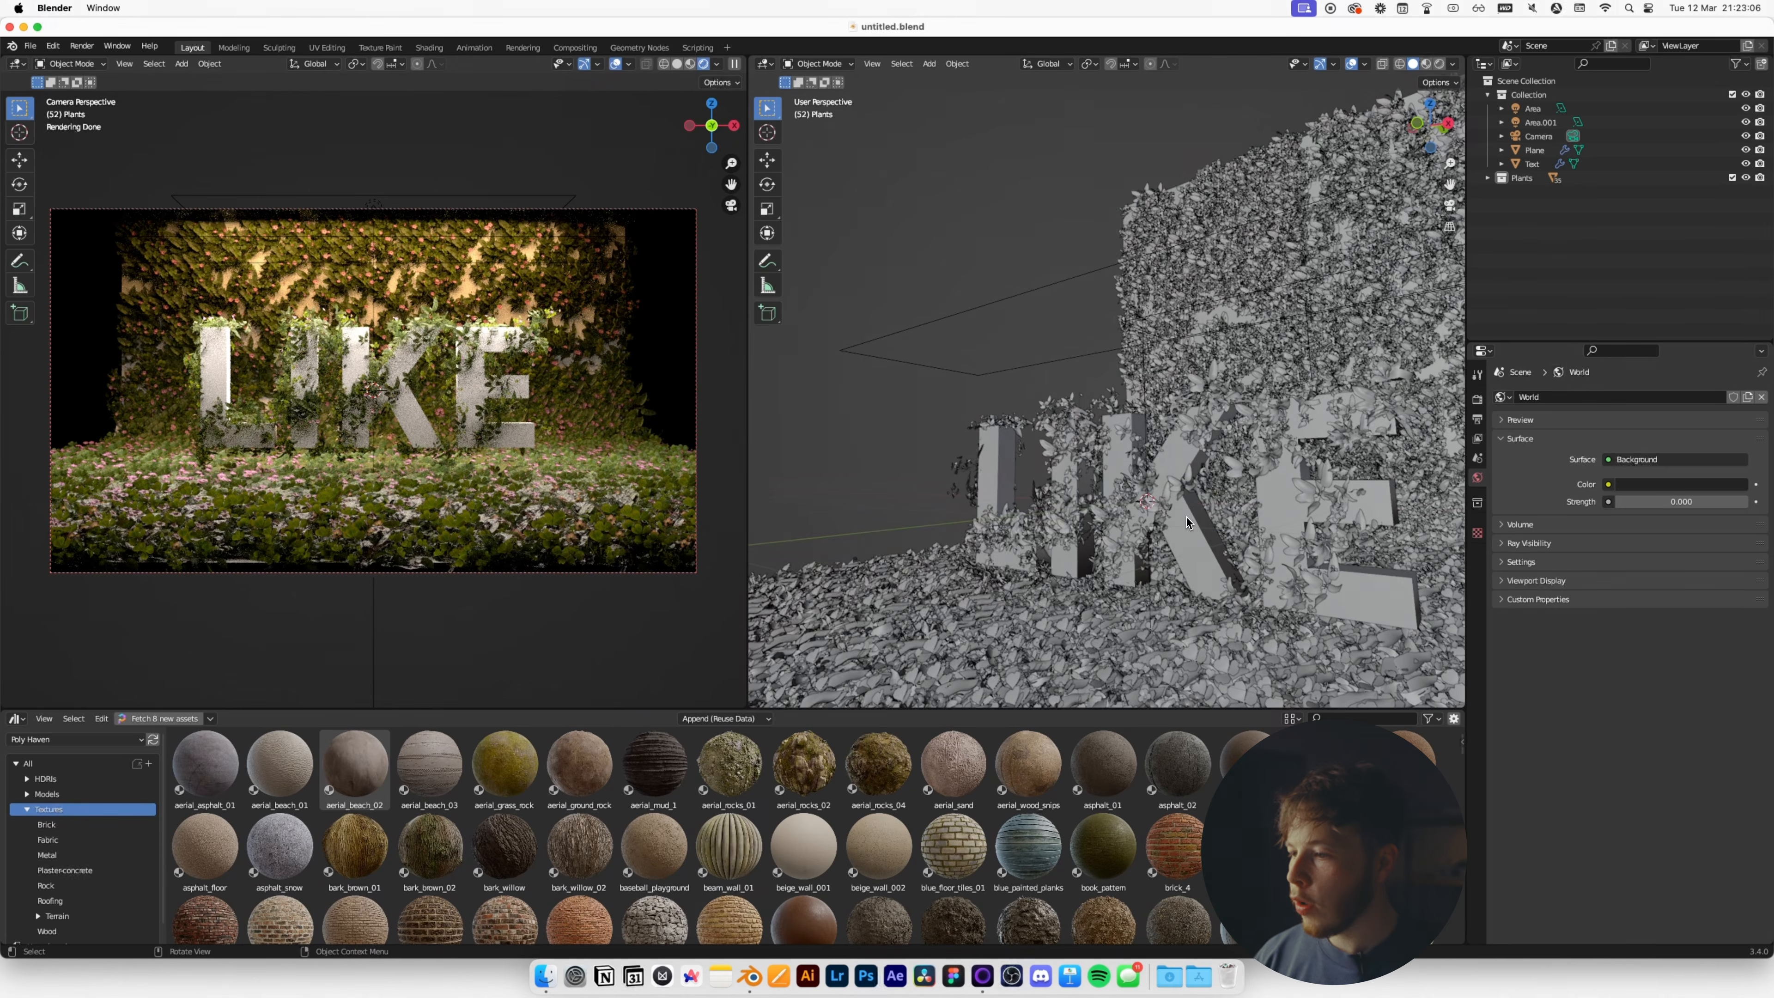
left_click(1198, 575)
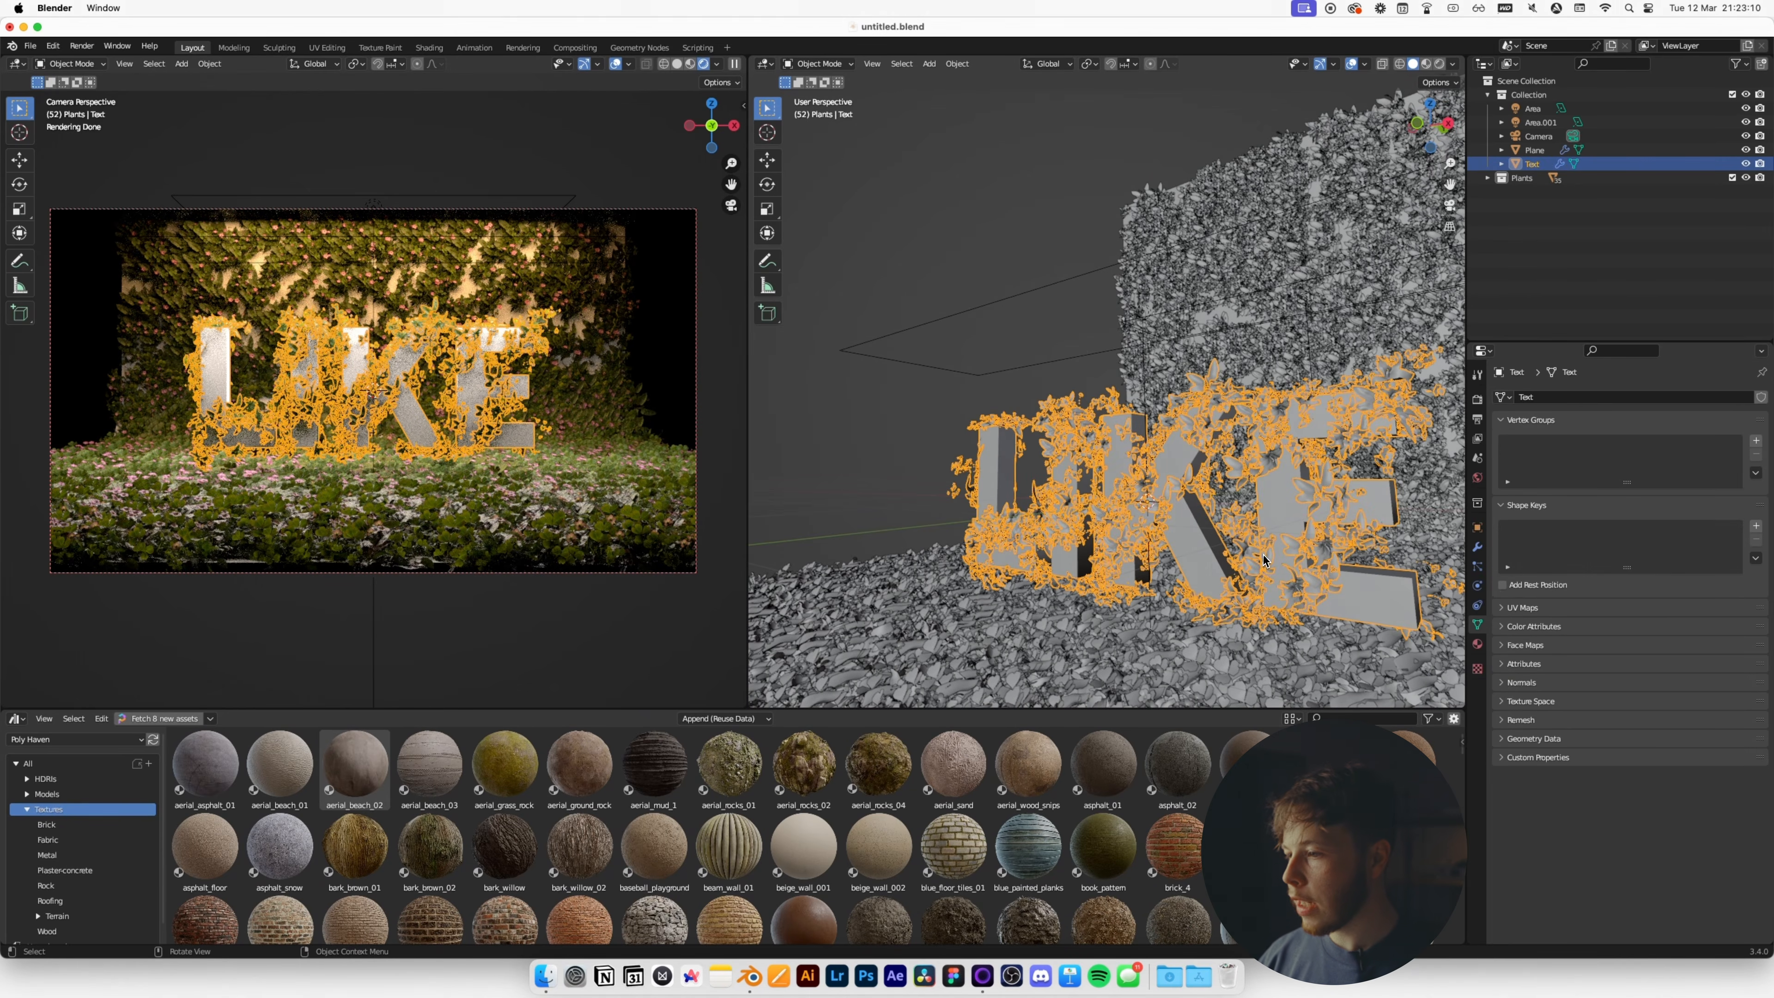
left_click(1478, 566)
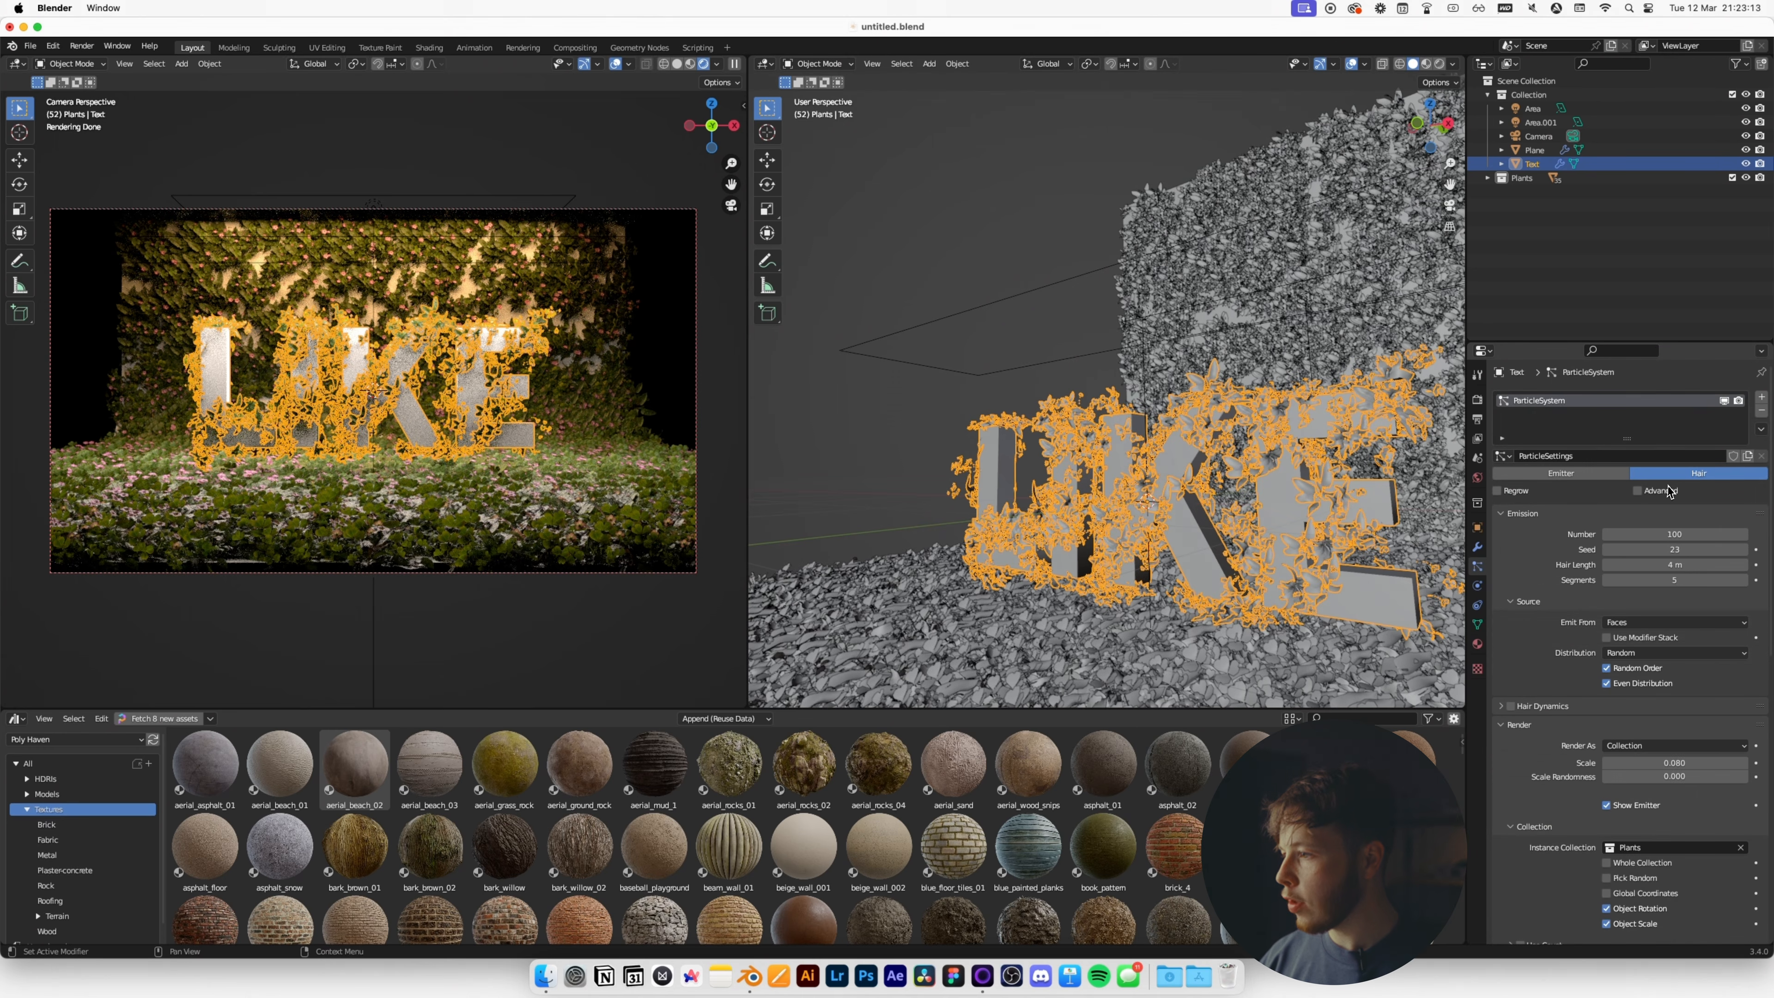
left_click(1724, 402)
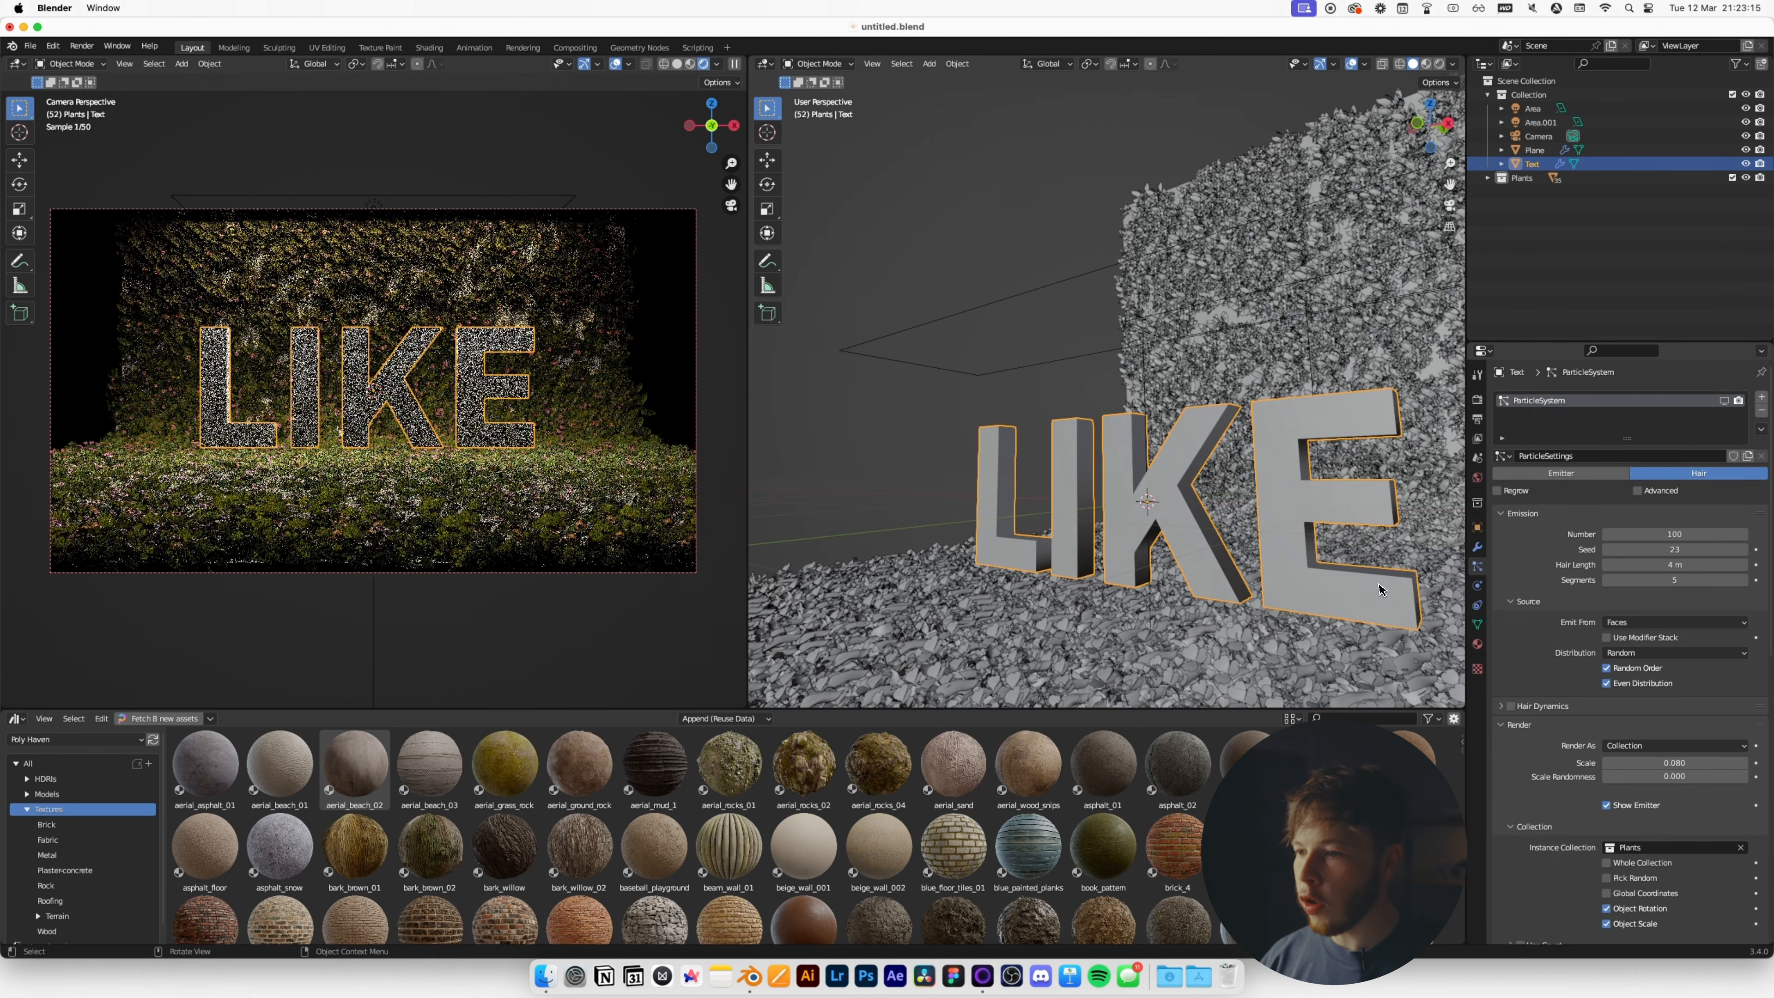
UV unwrap the LIKE text's whole mesh in Edit Mode and return to Object Mode.
middle_click_drag(1281, 543, 1249, 563)
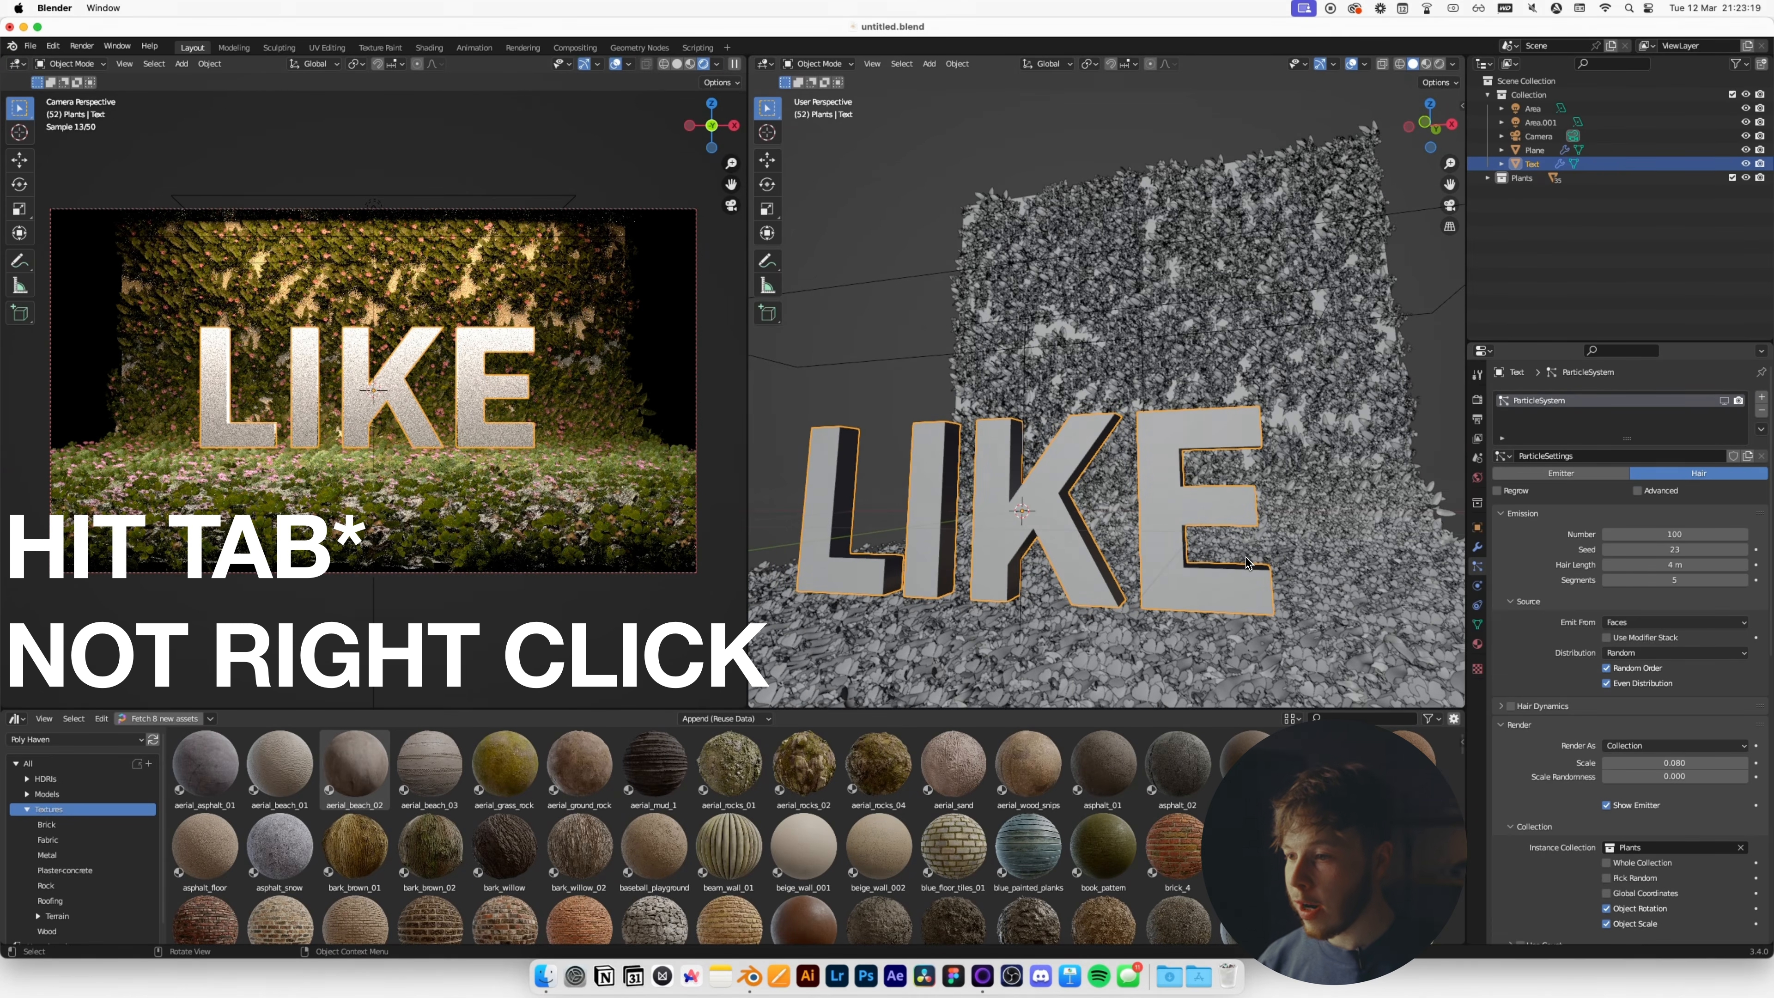
key("Tab")
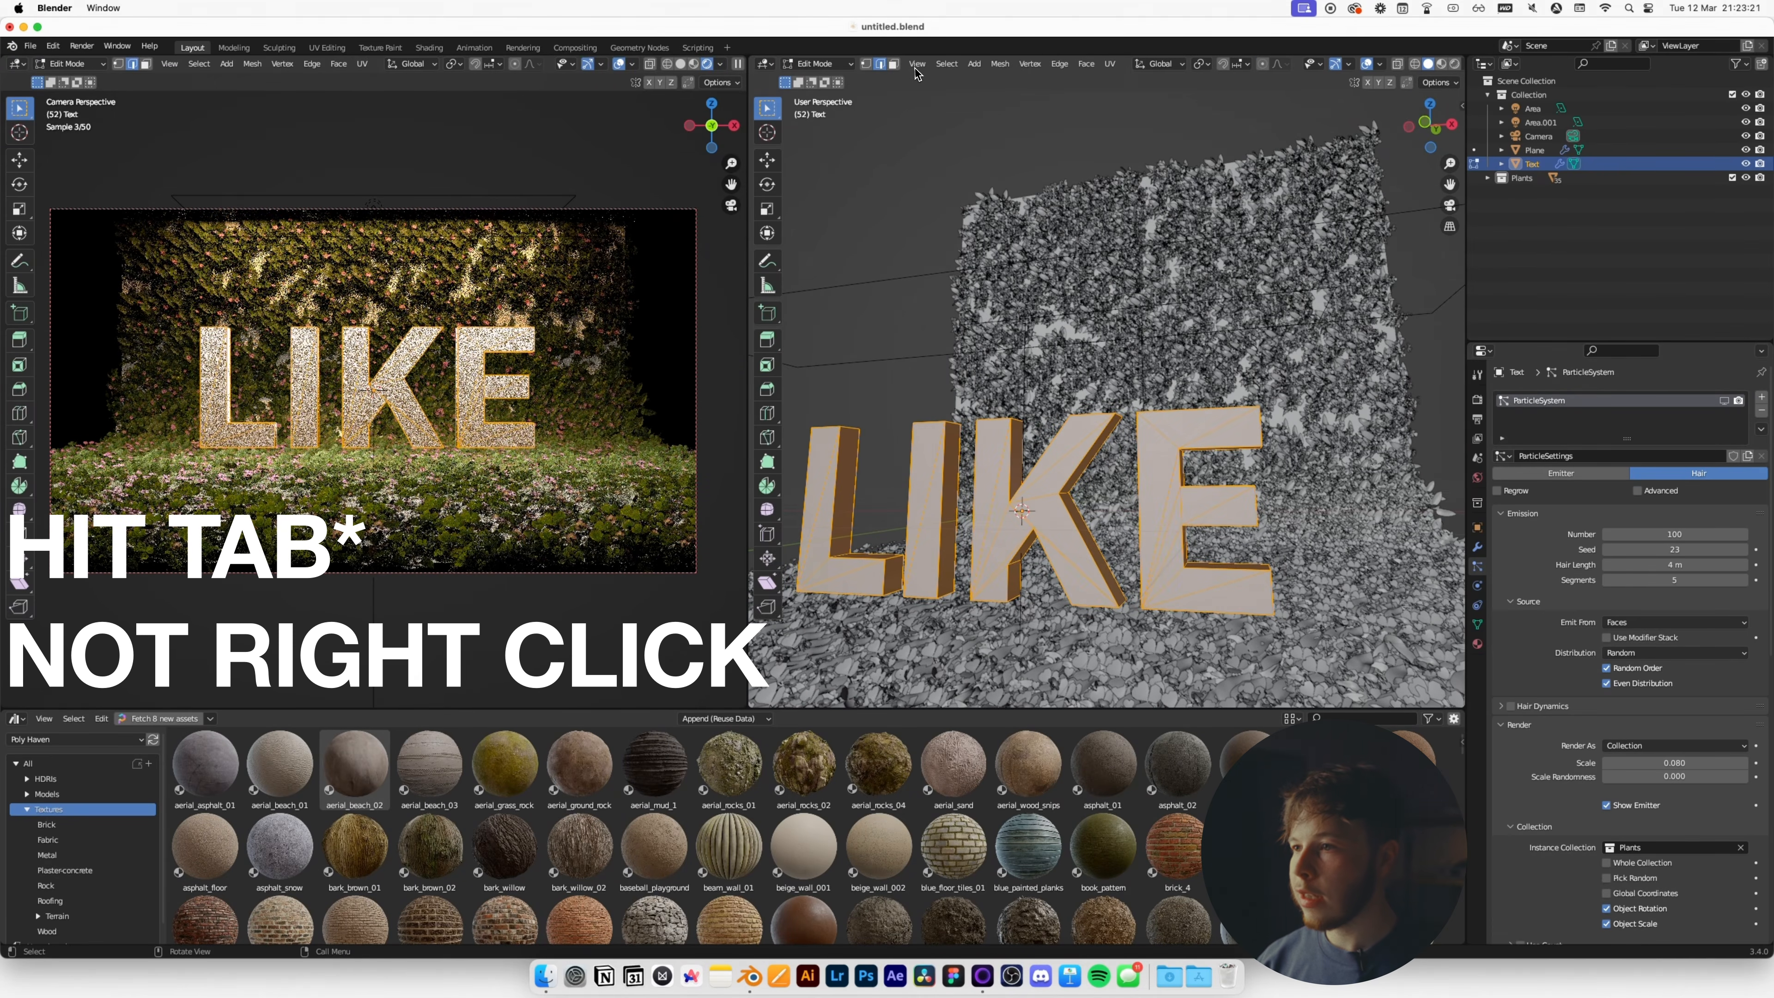
left_click(1109, 63)
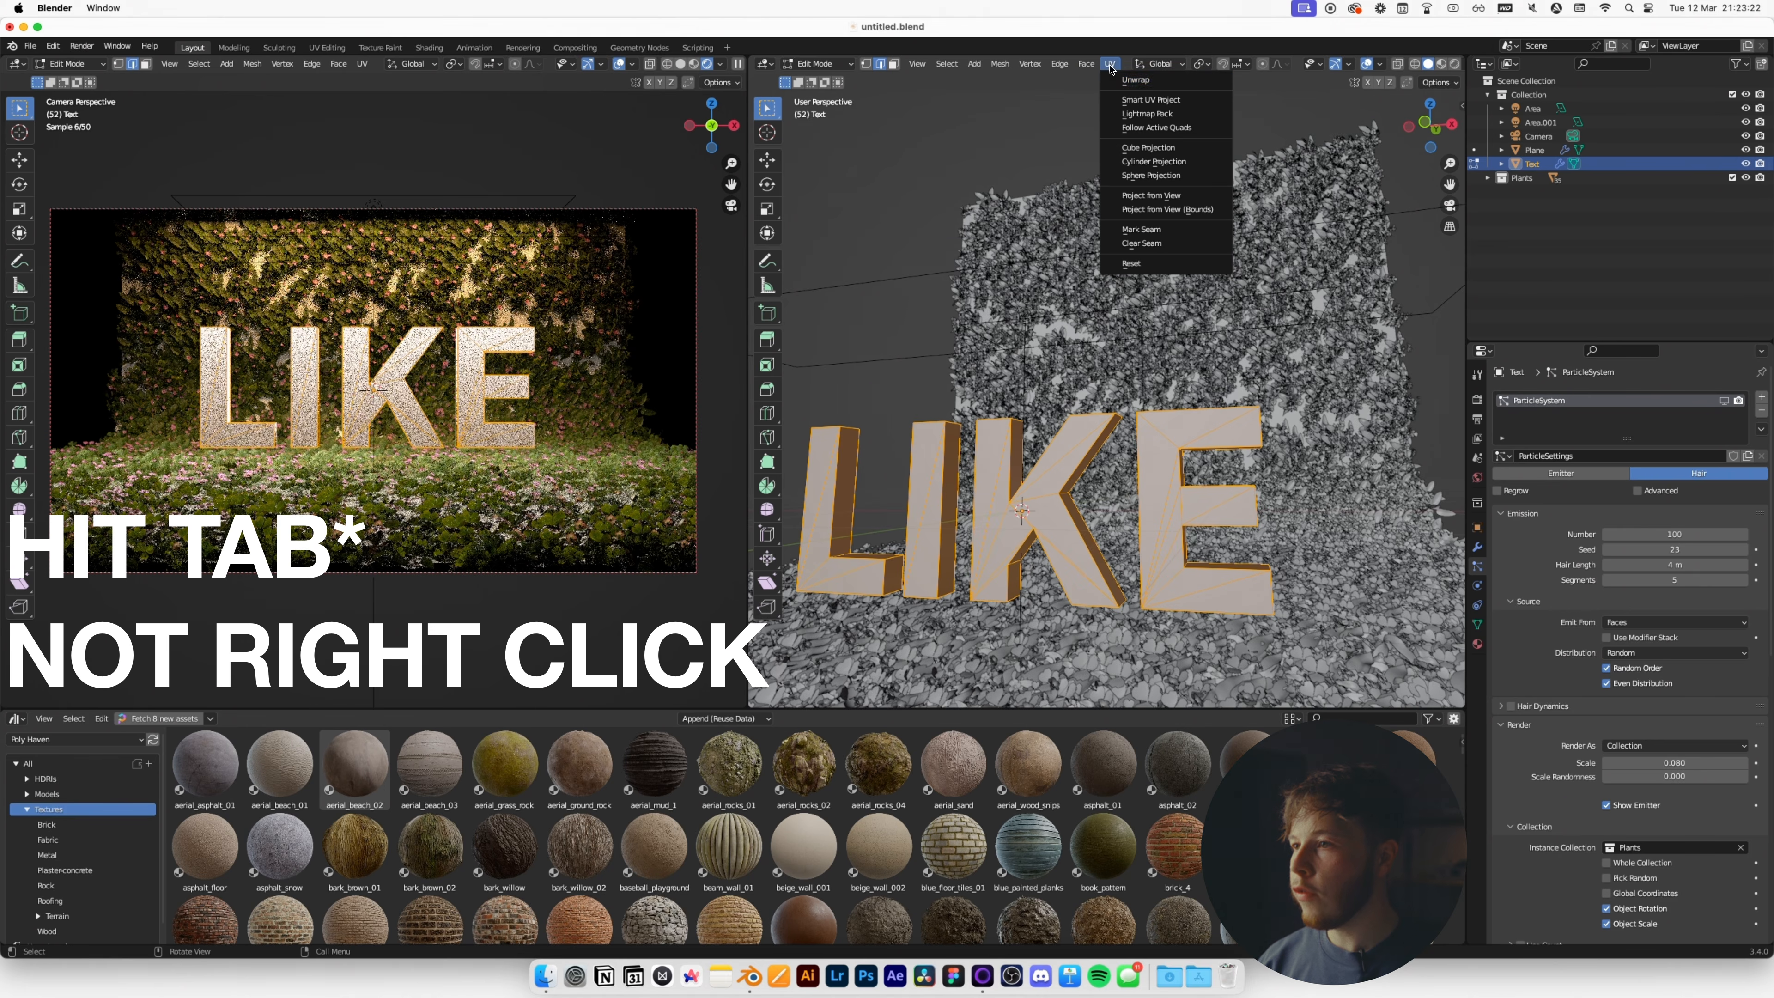
left_click(1159, 82)
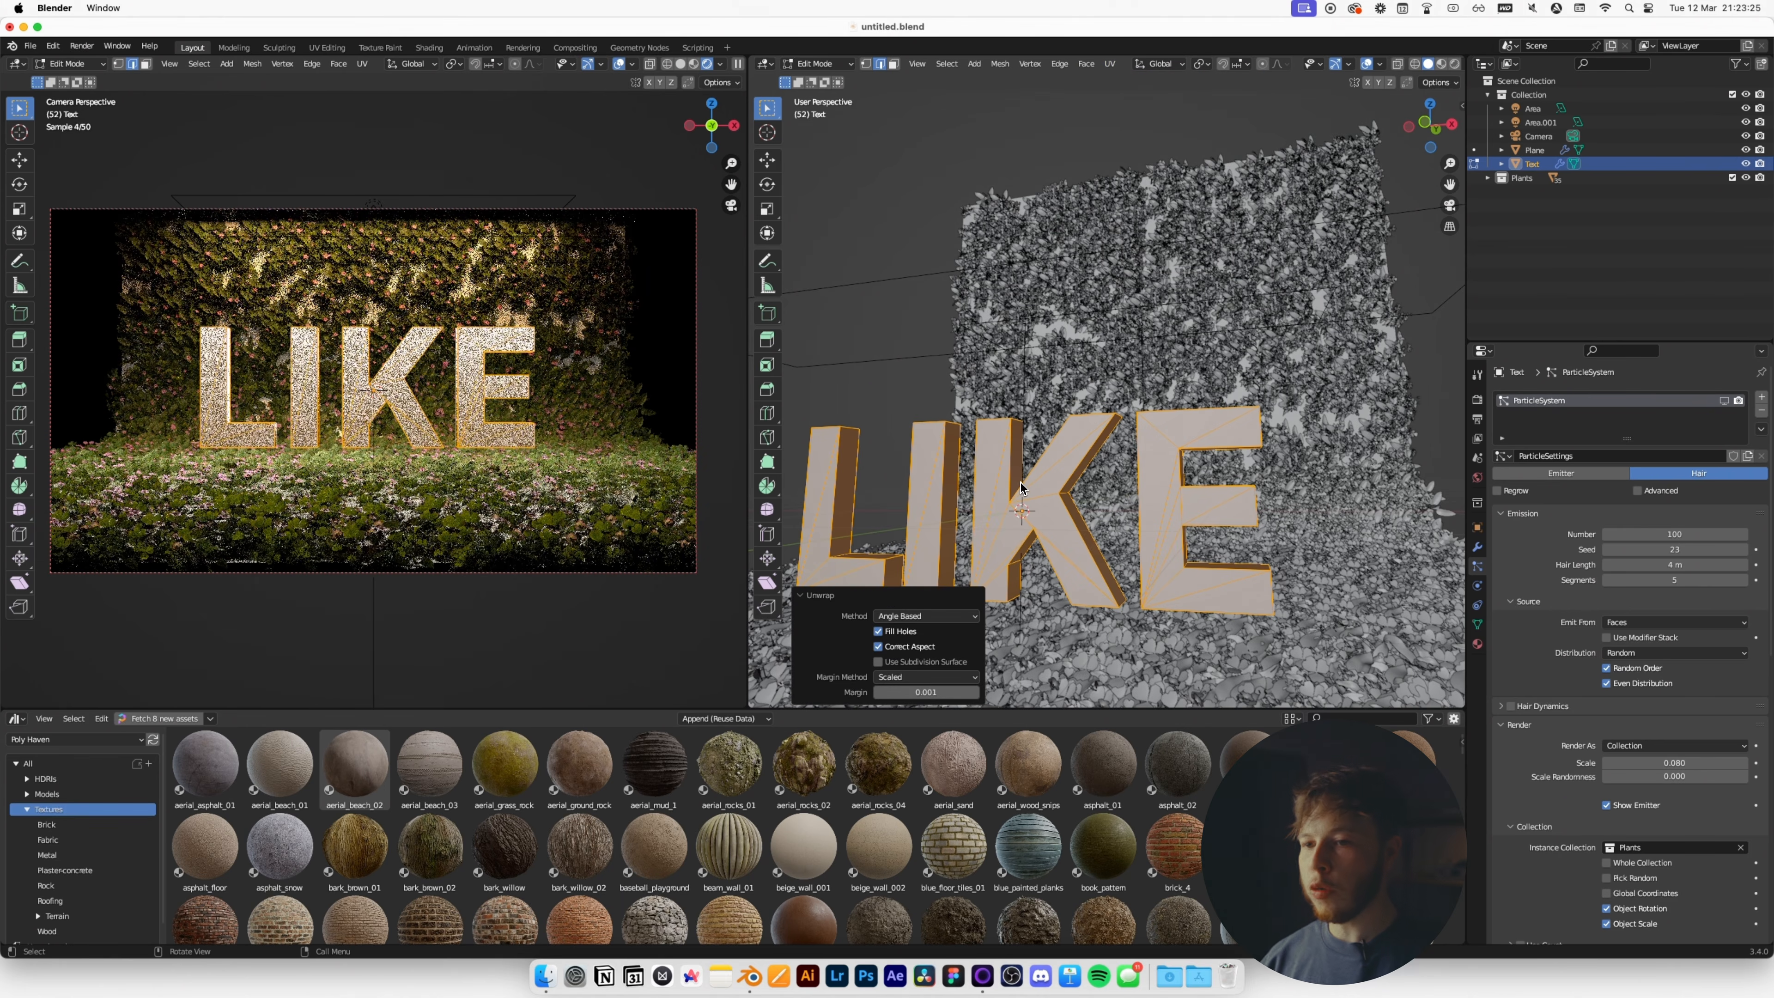
key("Tab")
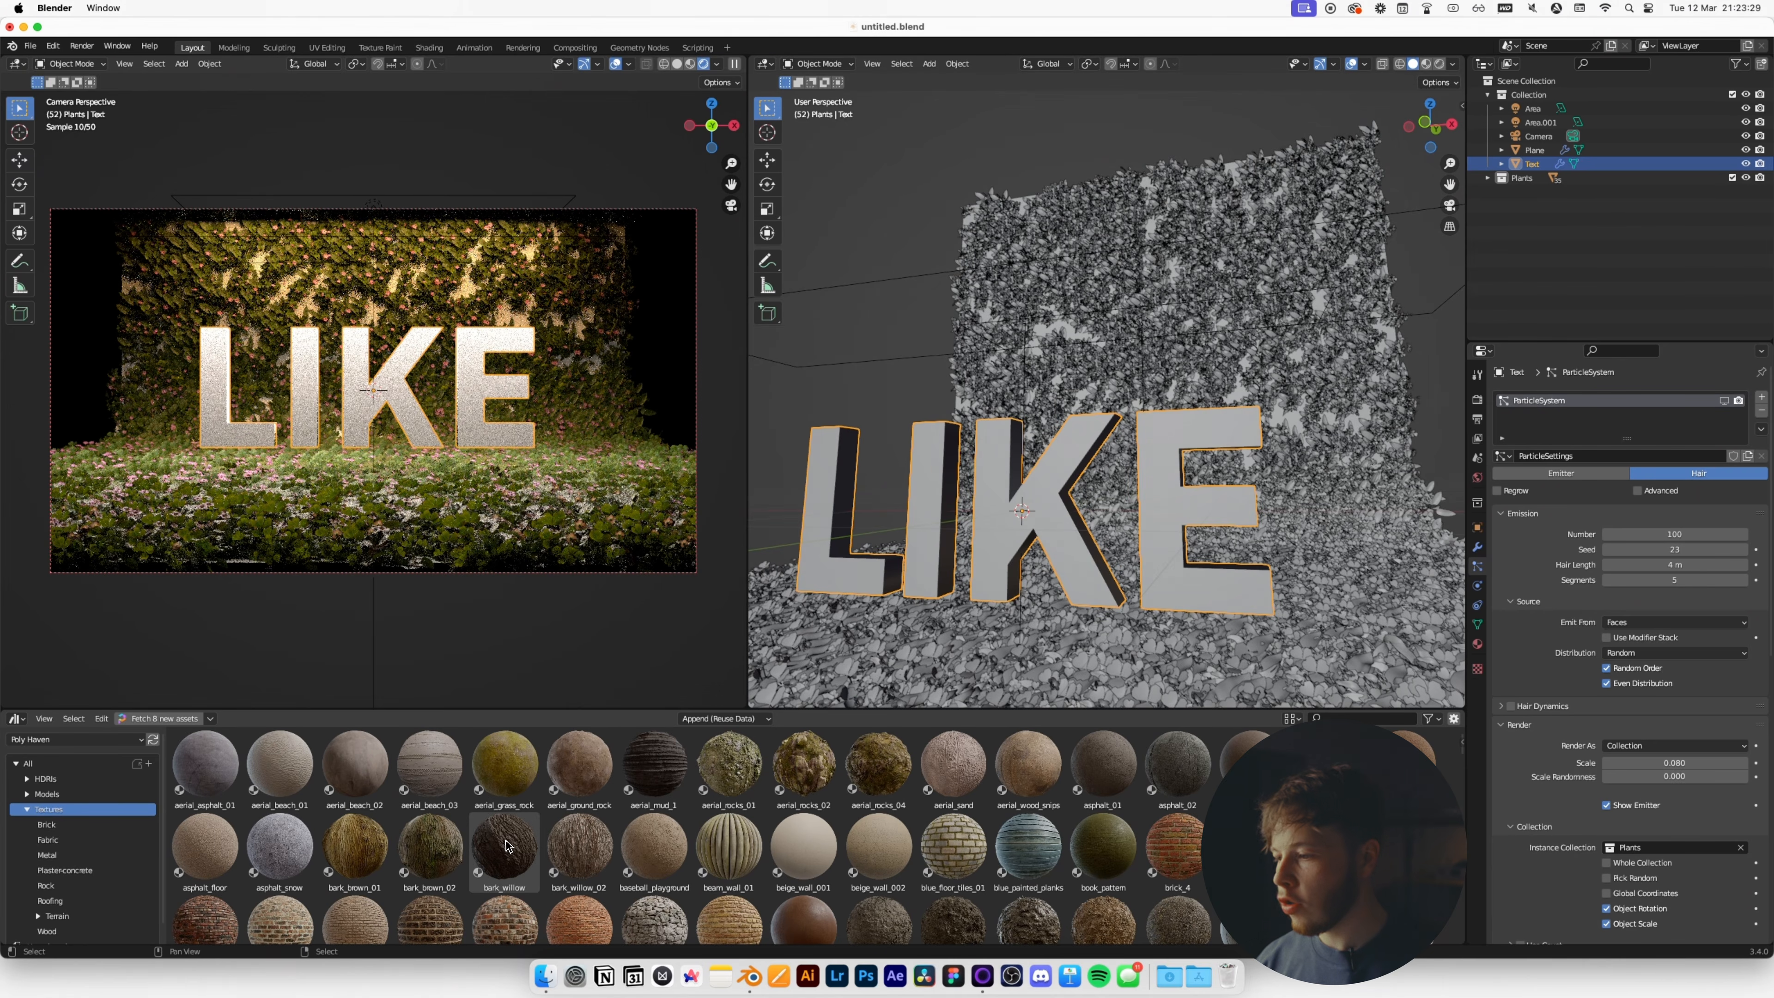
Find the rocks_ground_02 texture in the Poly Haven library, apply it to the LIKE text and show the text's material settings.
scroll(1049, 842, "down", 5)
scroll(1049, 842, "down", 6)
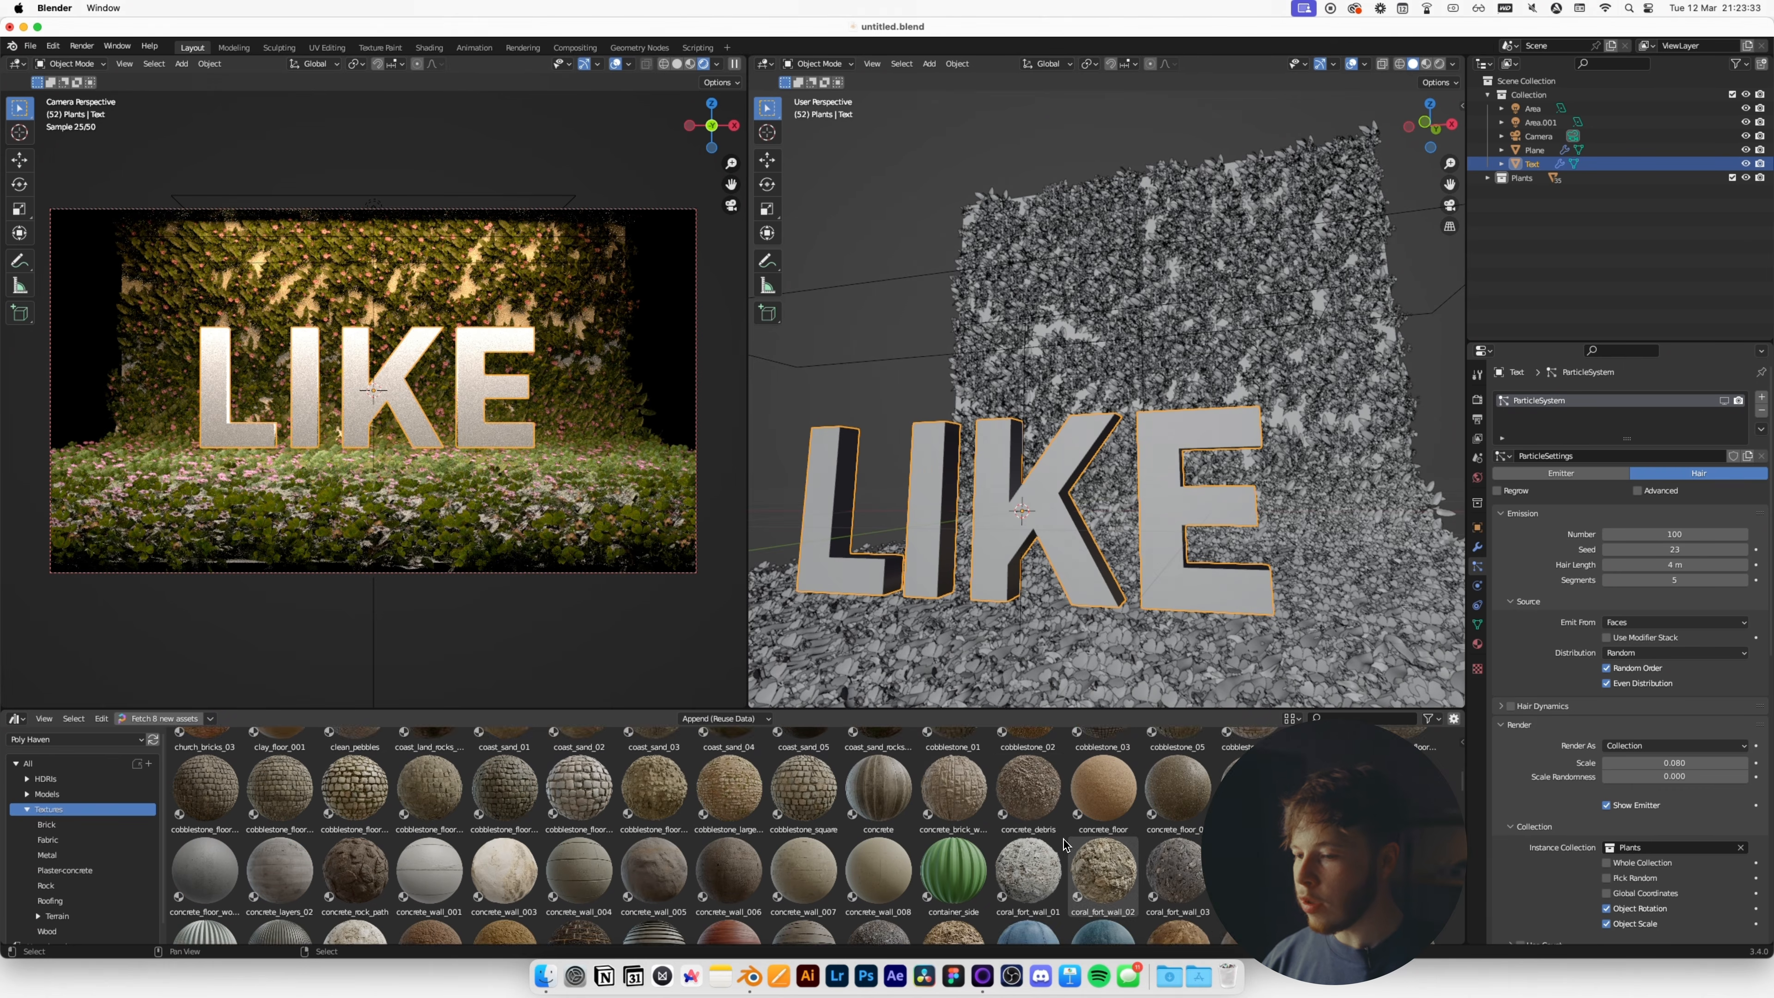
scroll(1063, 842, "down", 10)
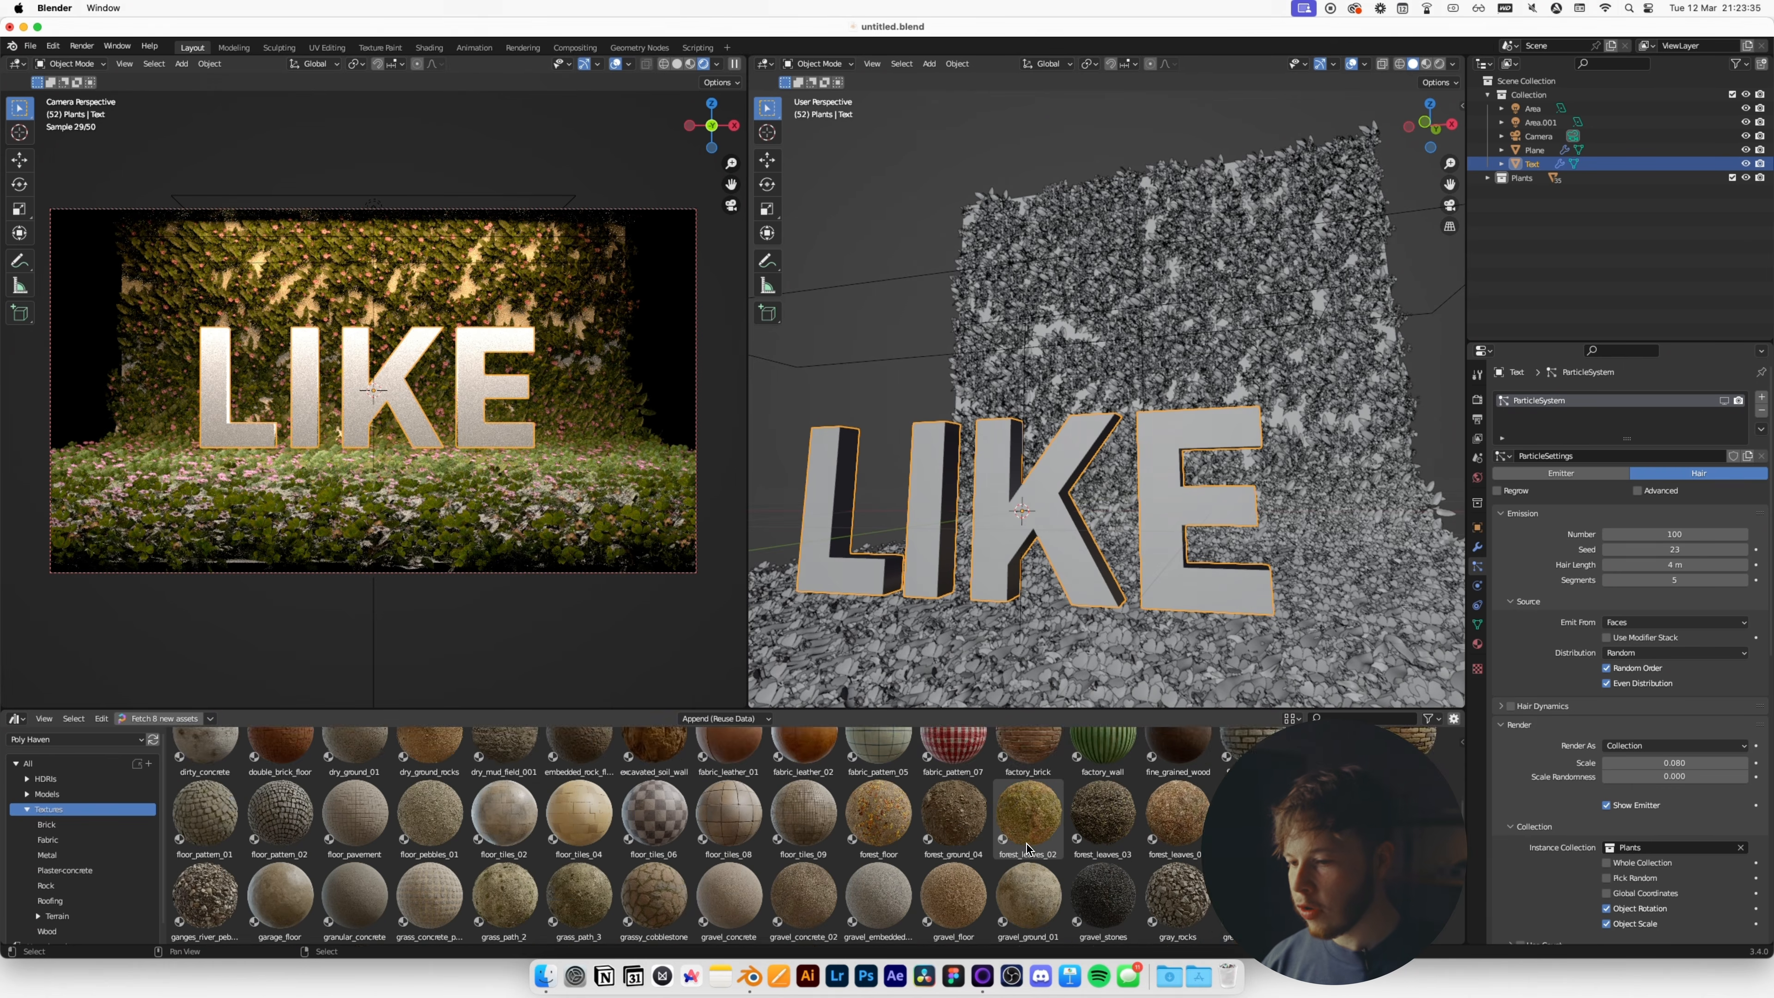
scroll(1027, 848, "down", 2)
scroll(1027, 848, "down", 20)
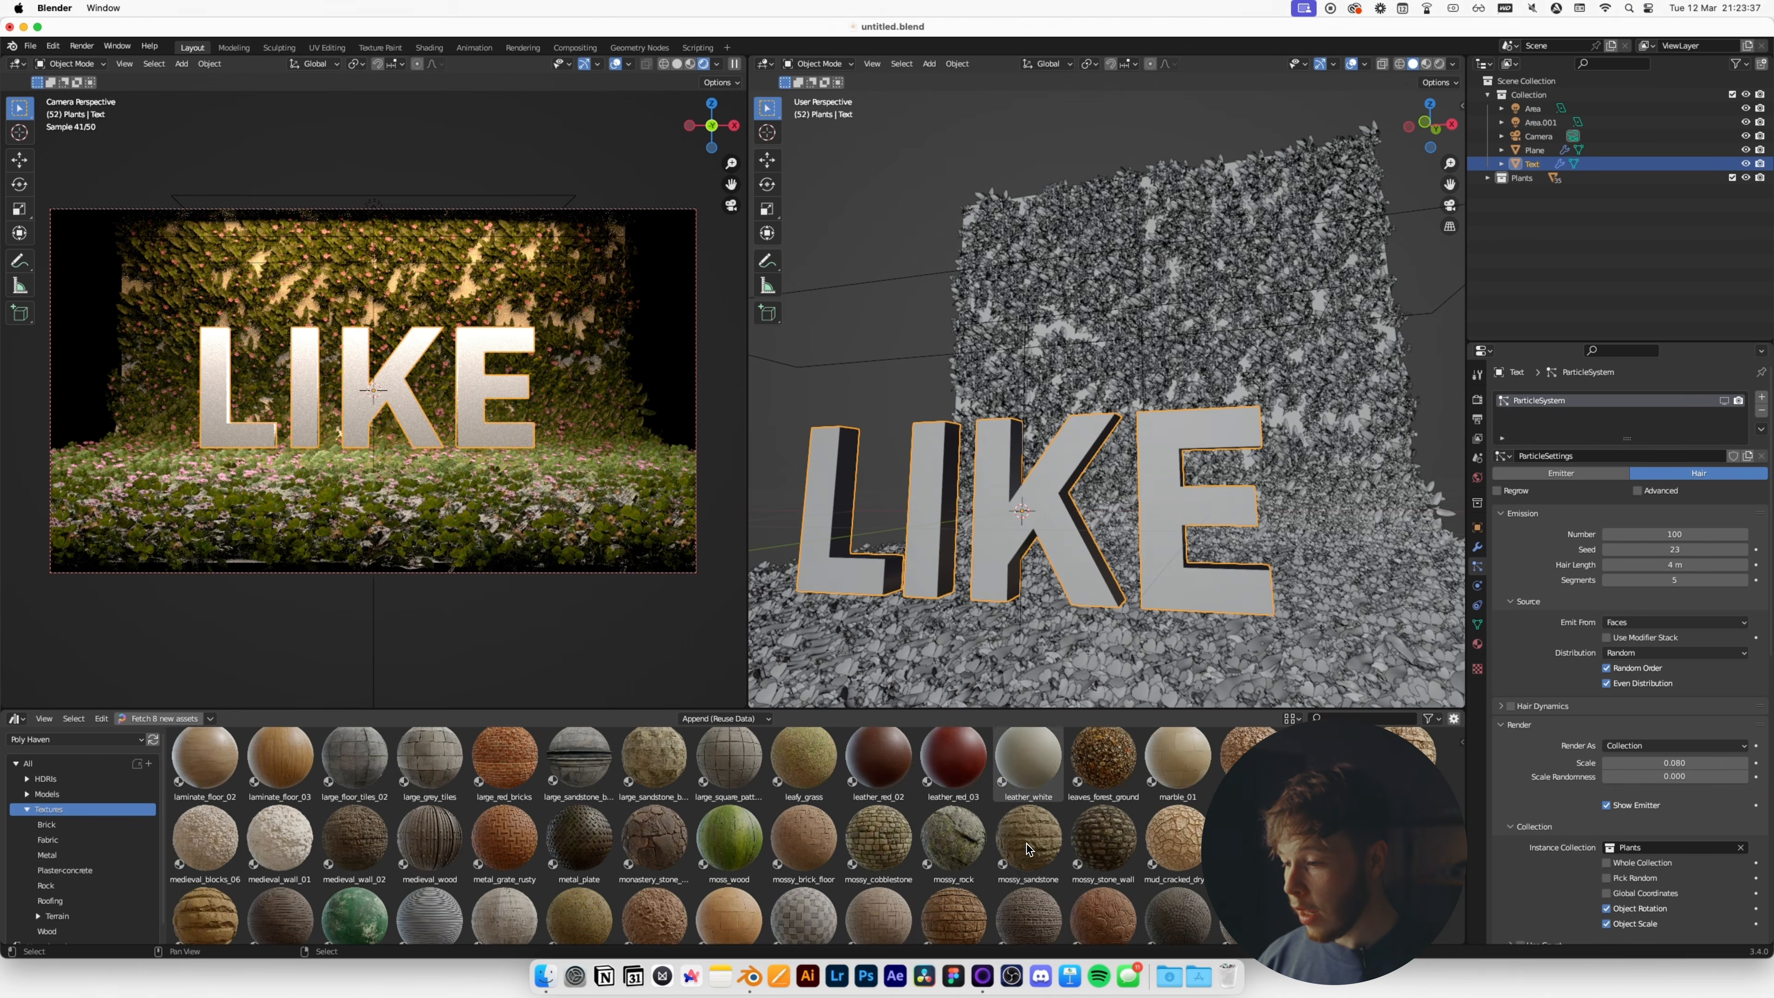
scroll(1085, 860, "down", 3)
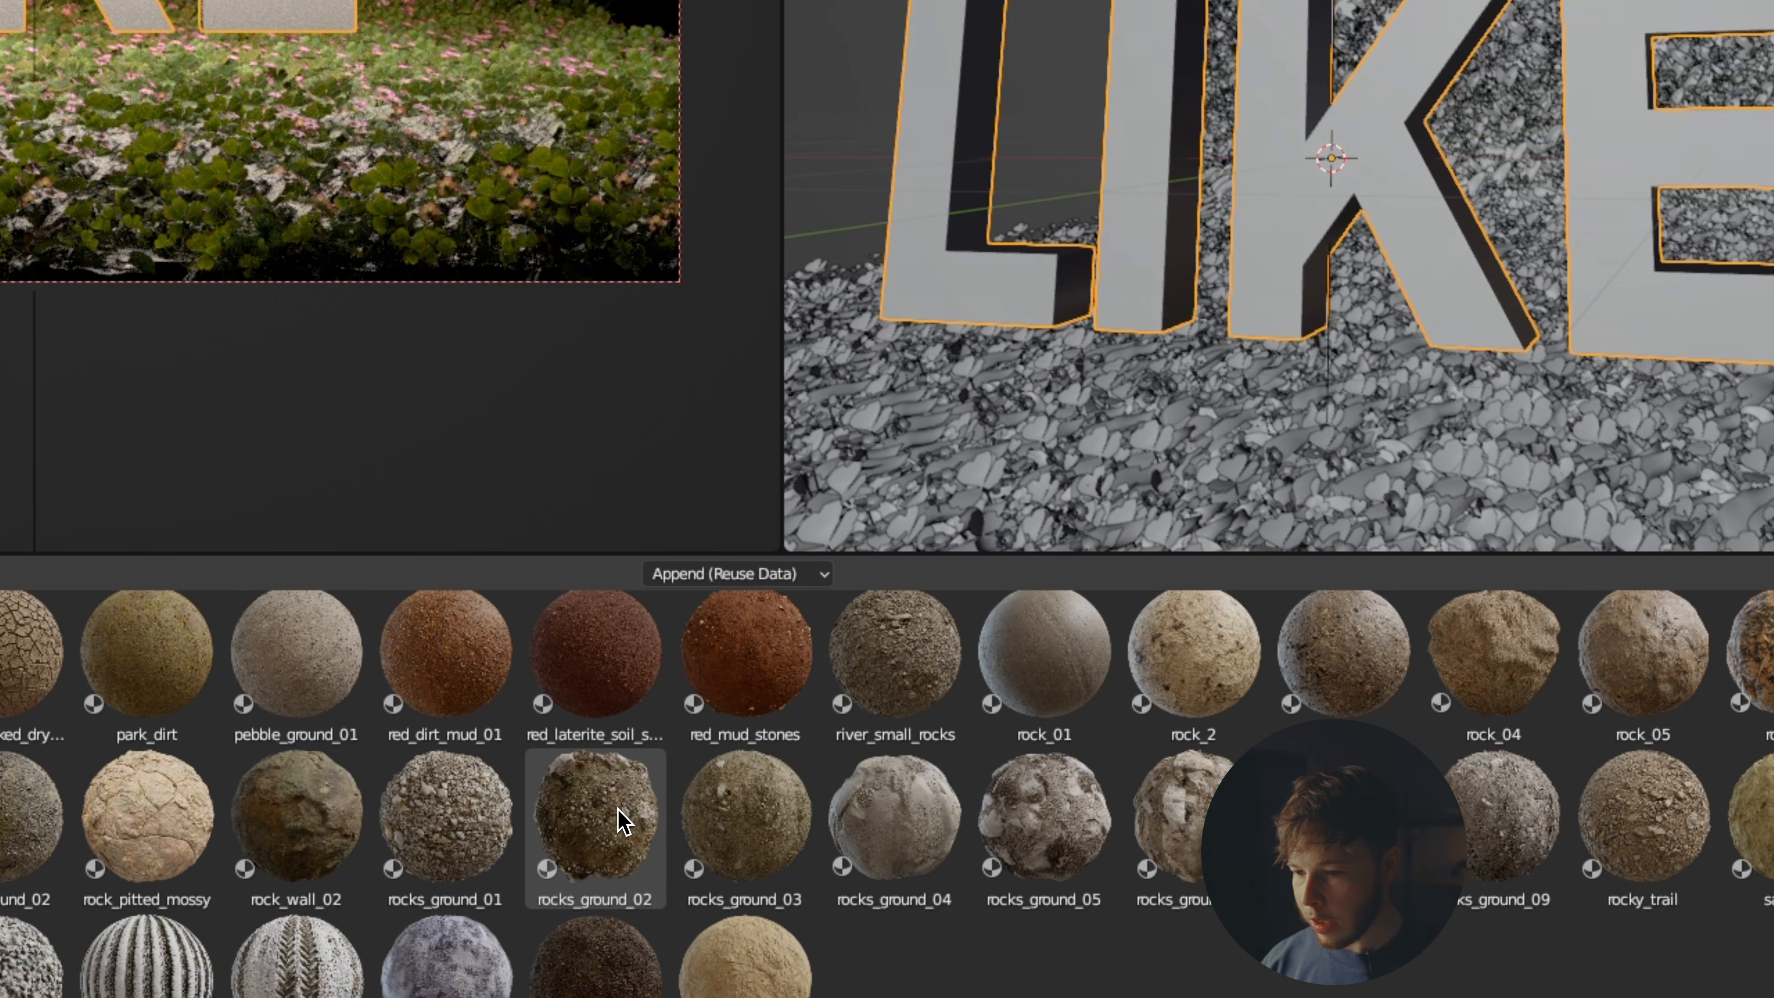
left_click_drag(607, 835, 1317, 222)
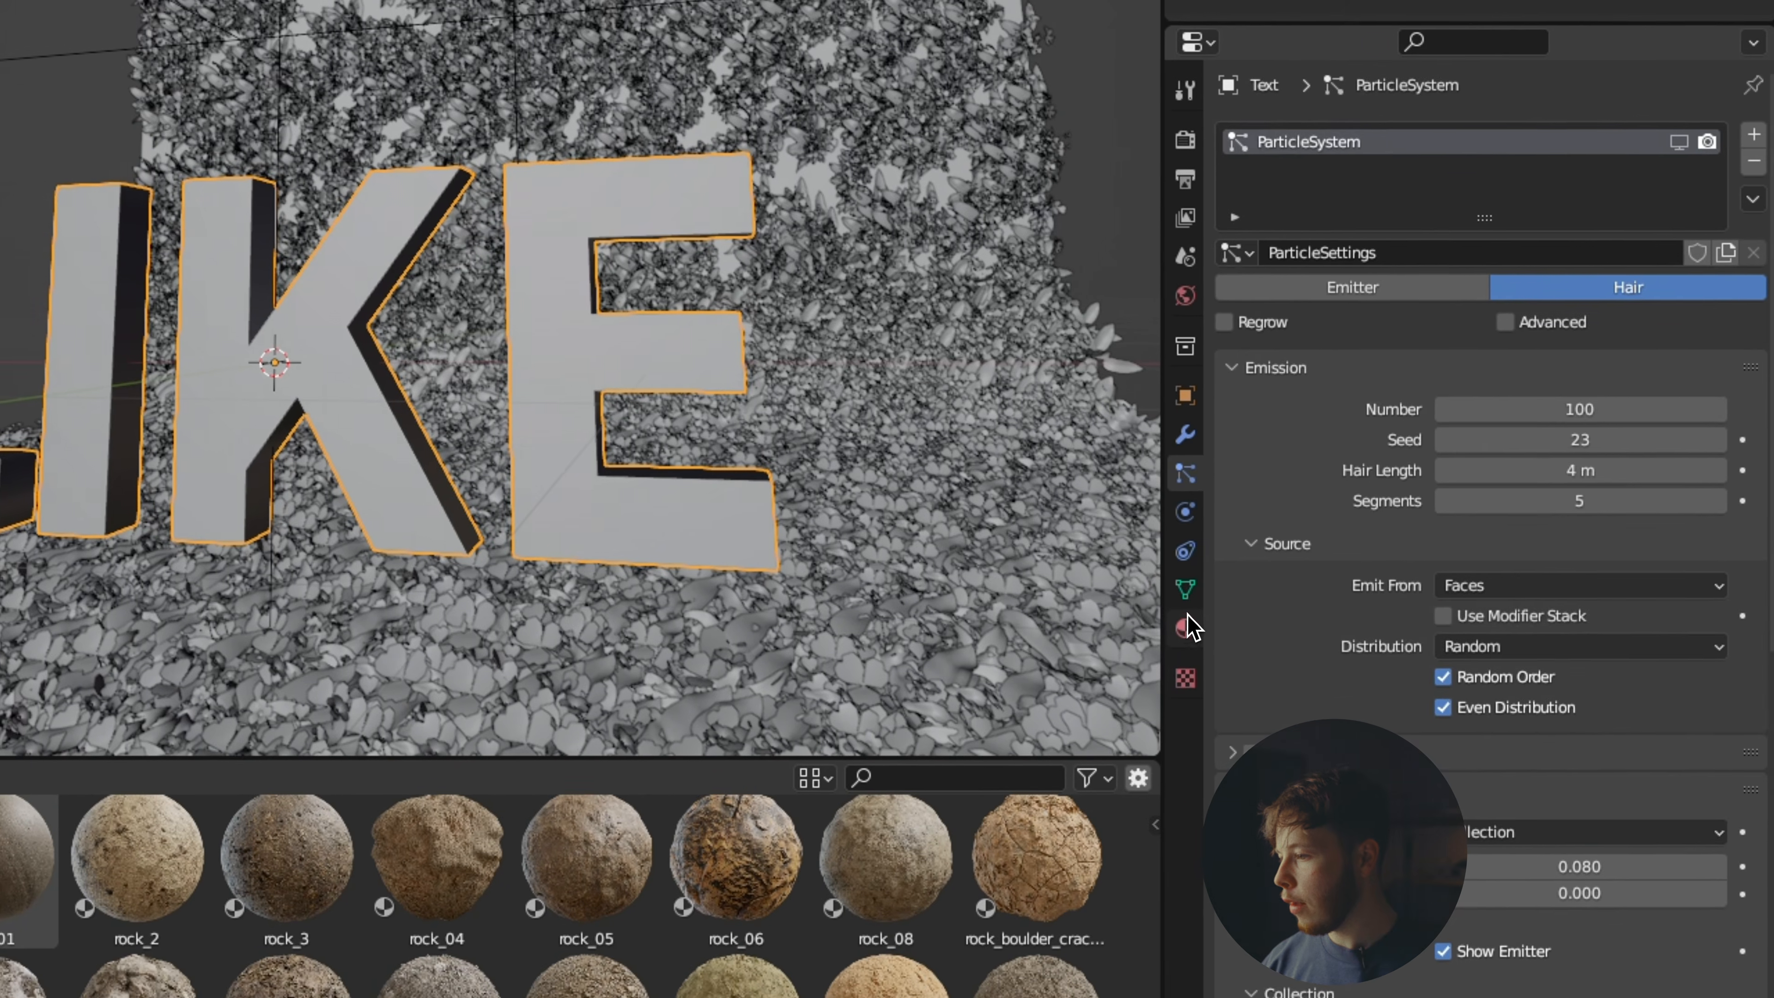
left_click(1181, 628)
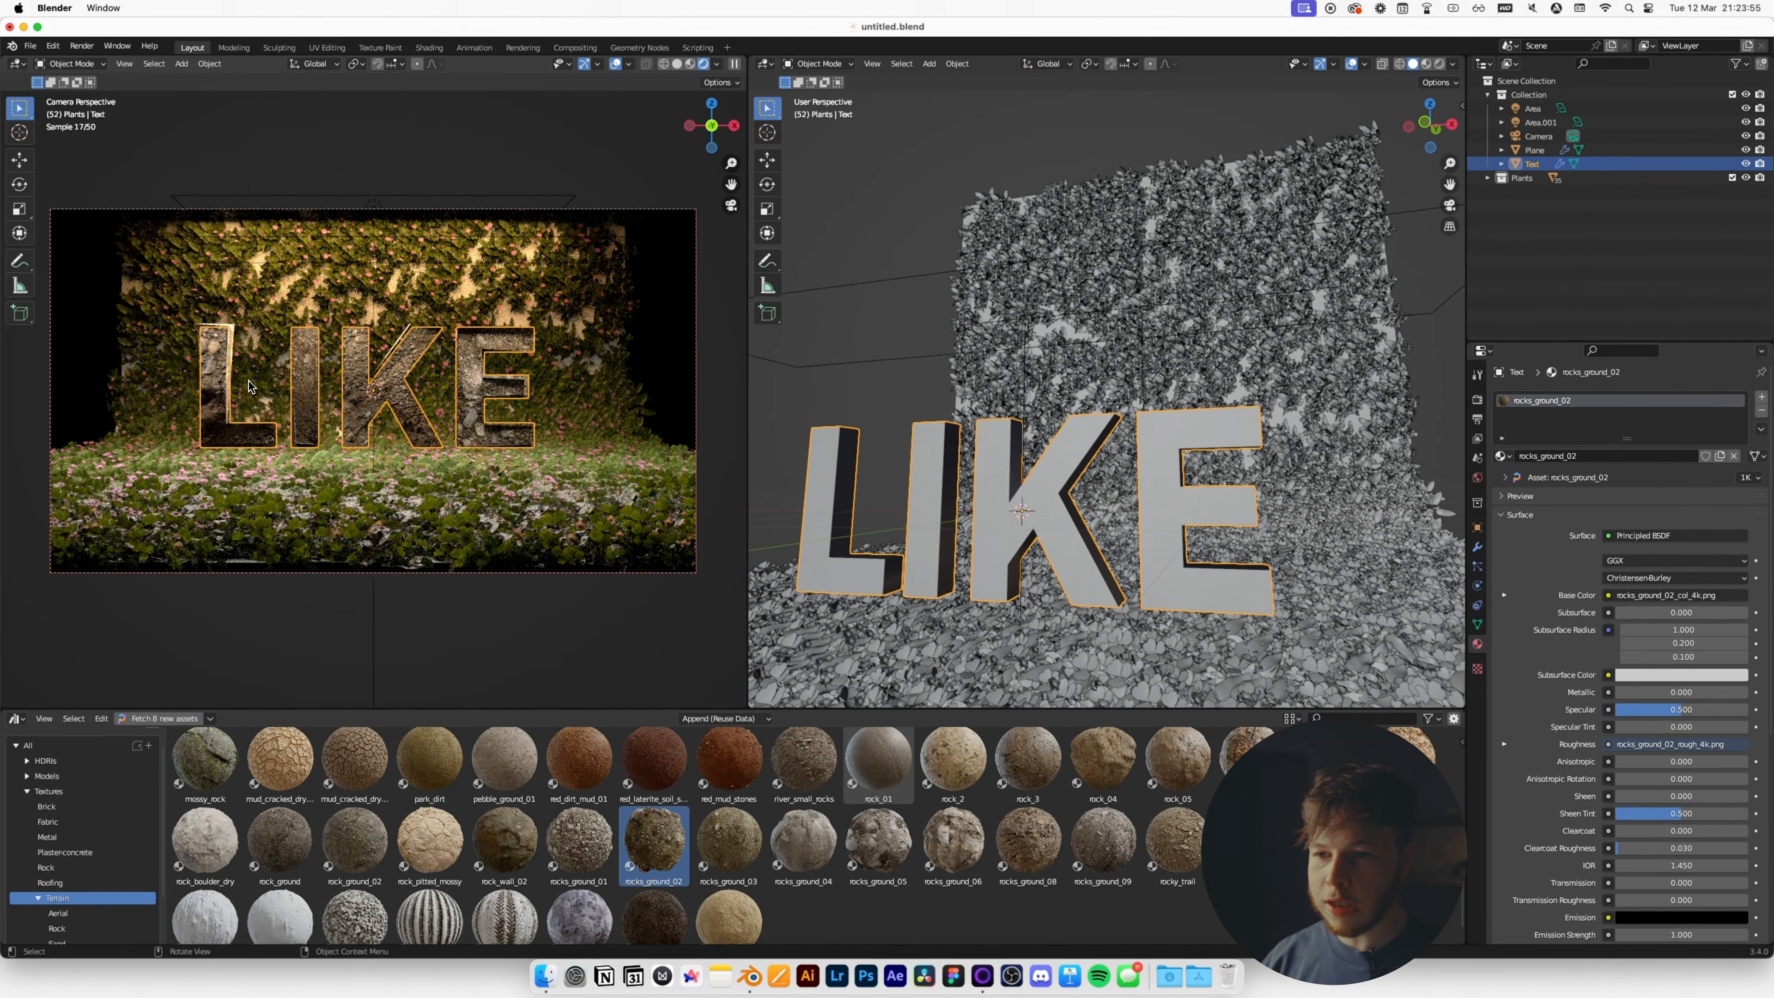
Show the LIKE text's plant particle system in the viewport again.
scroll(353, 409, "up", 2)
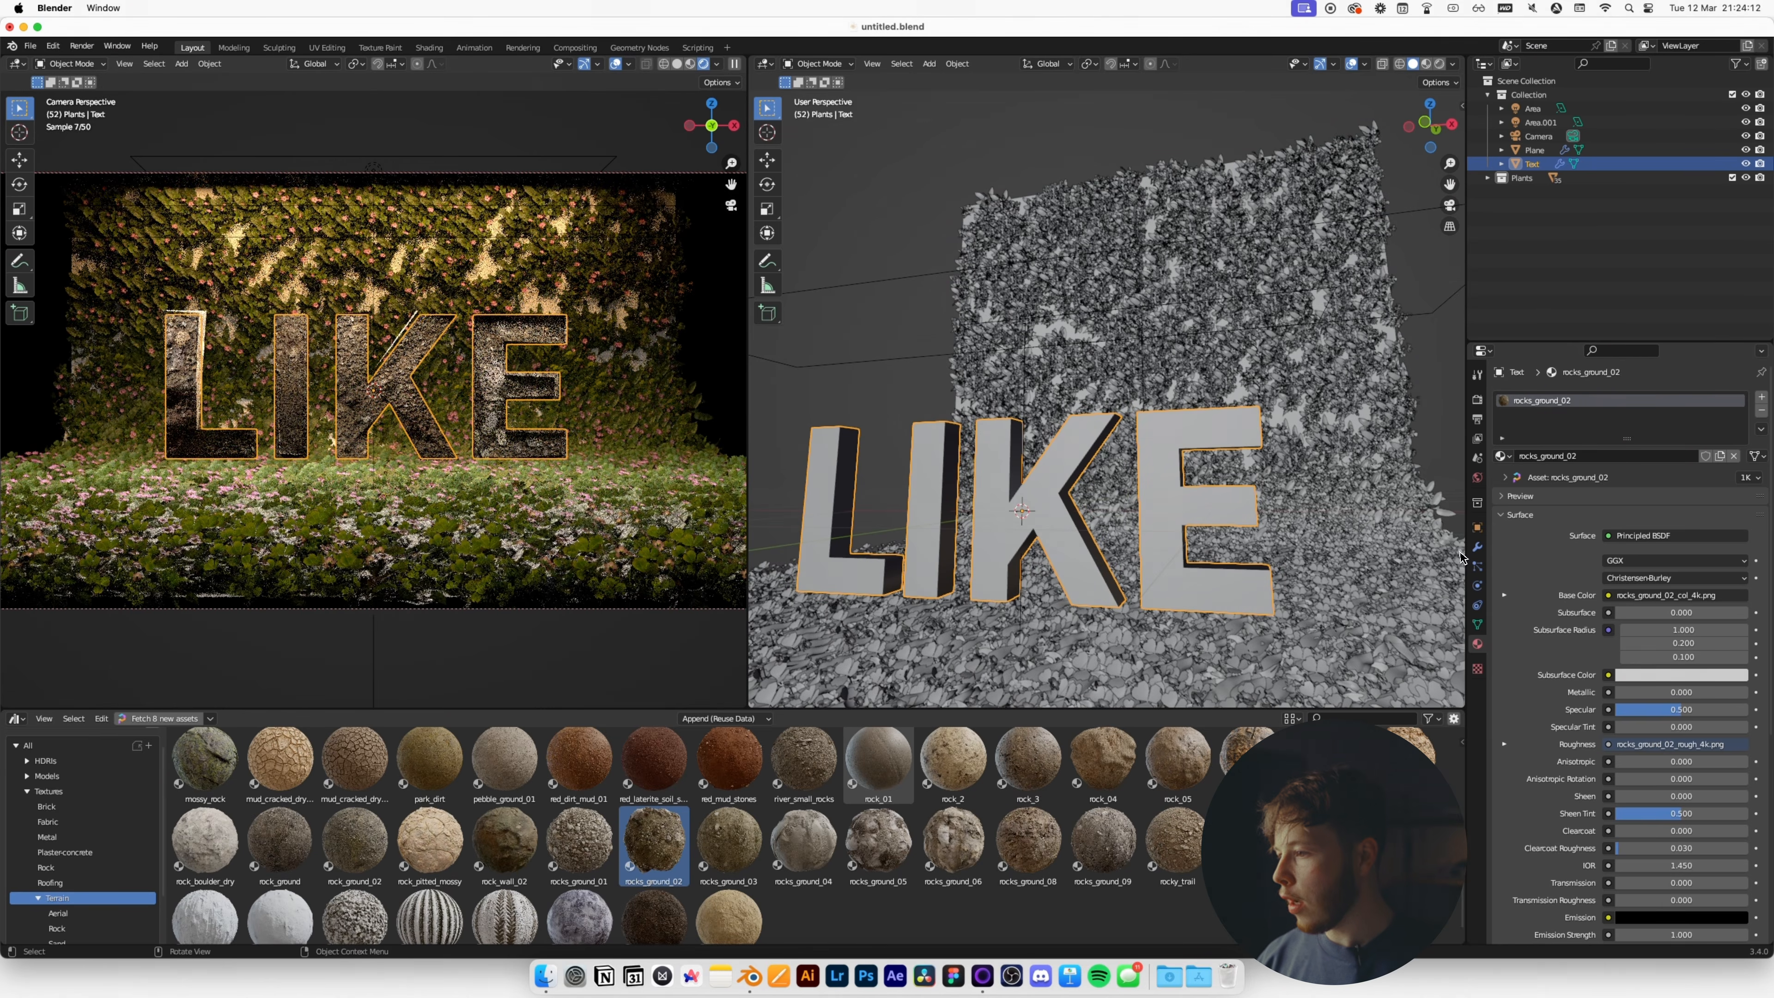
left_click(1477, 566)
left_click(1724, 400)
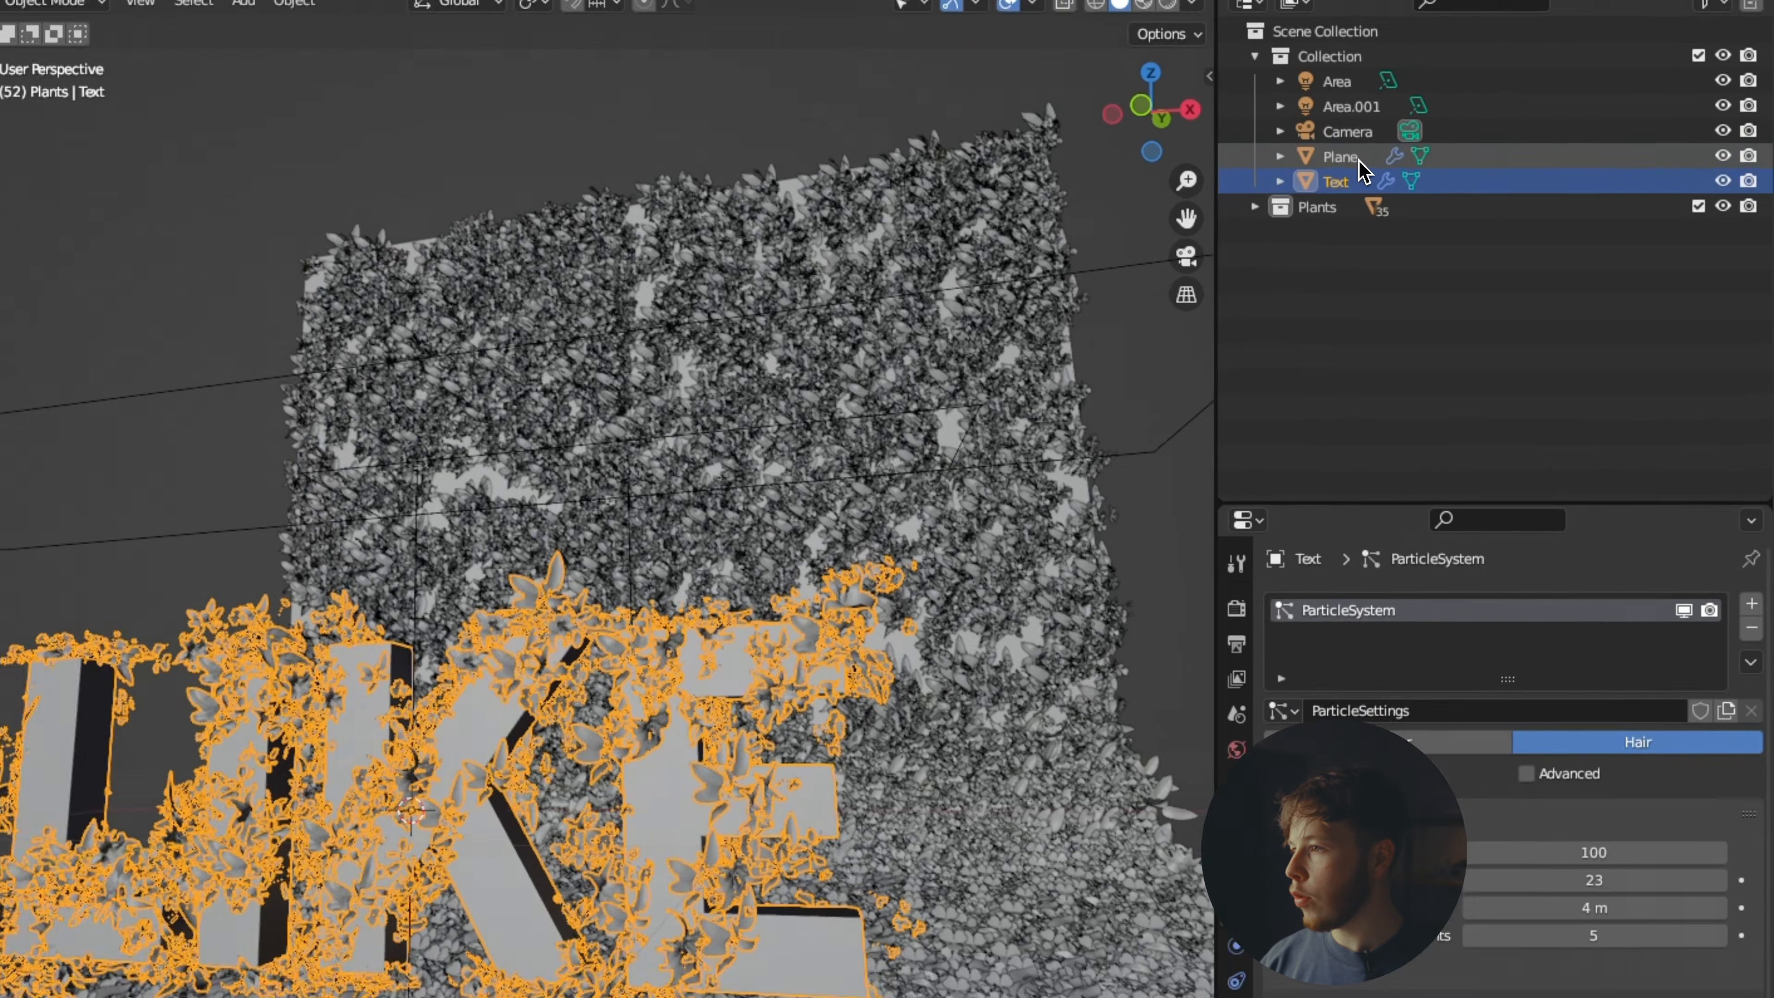
Assign the existing rocks_ground_02 material to the backdrop plane and deselect it.
left_click(1541, 151)
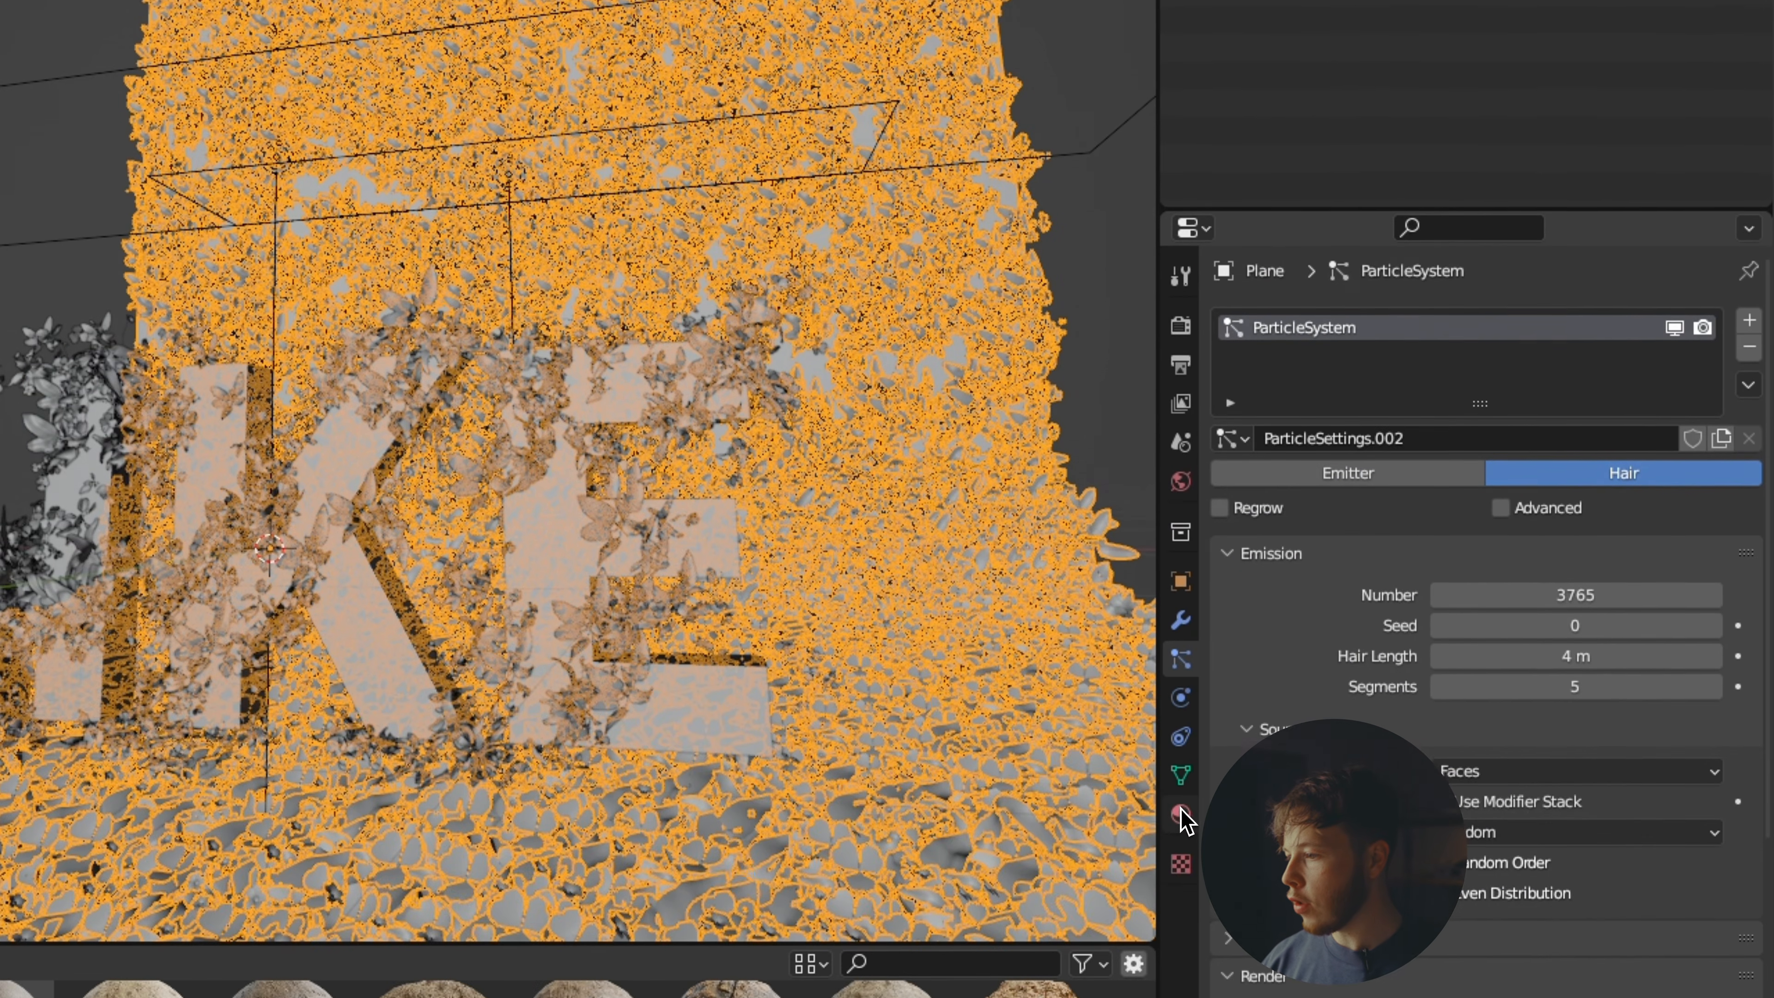
left_click(1181, 806)
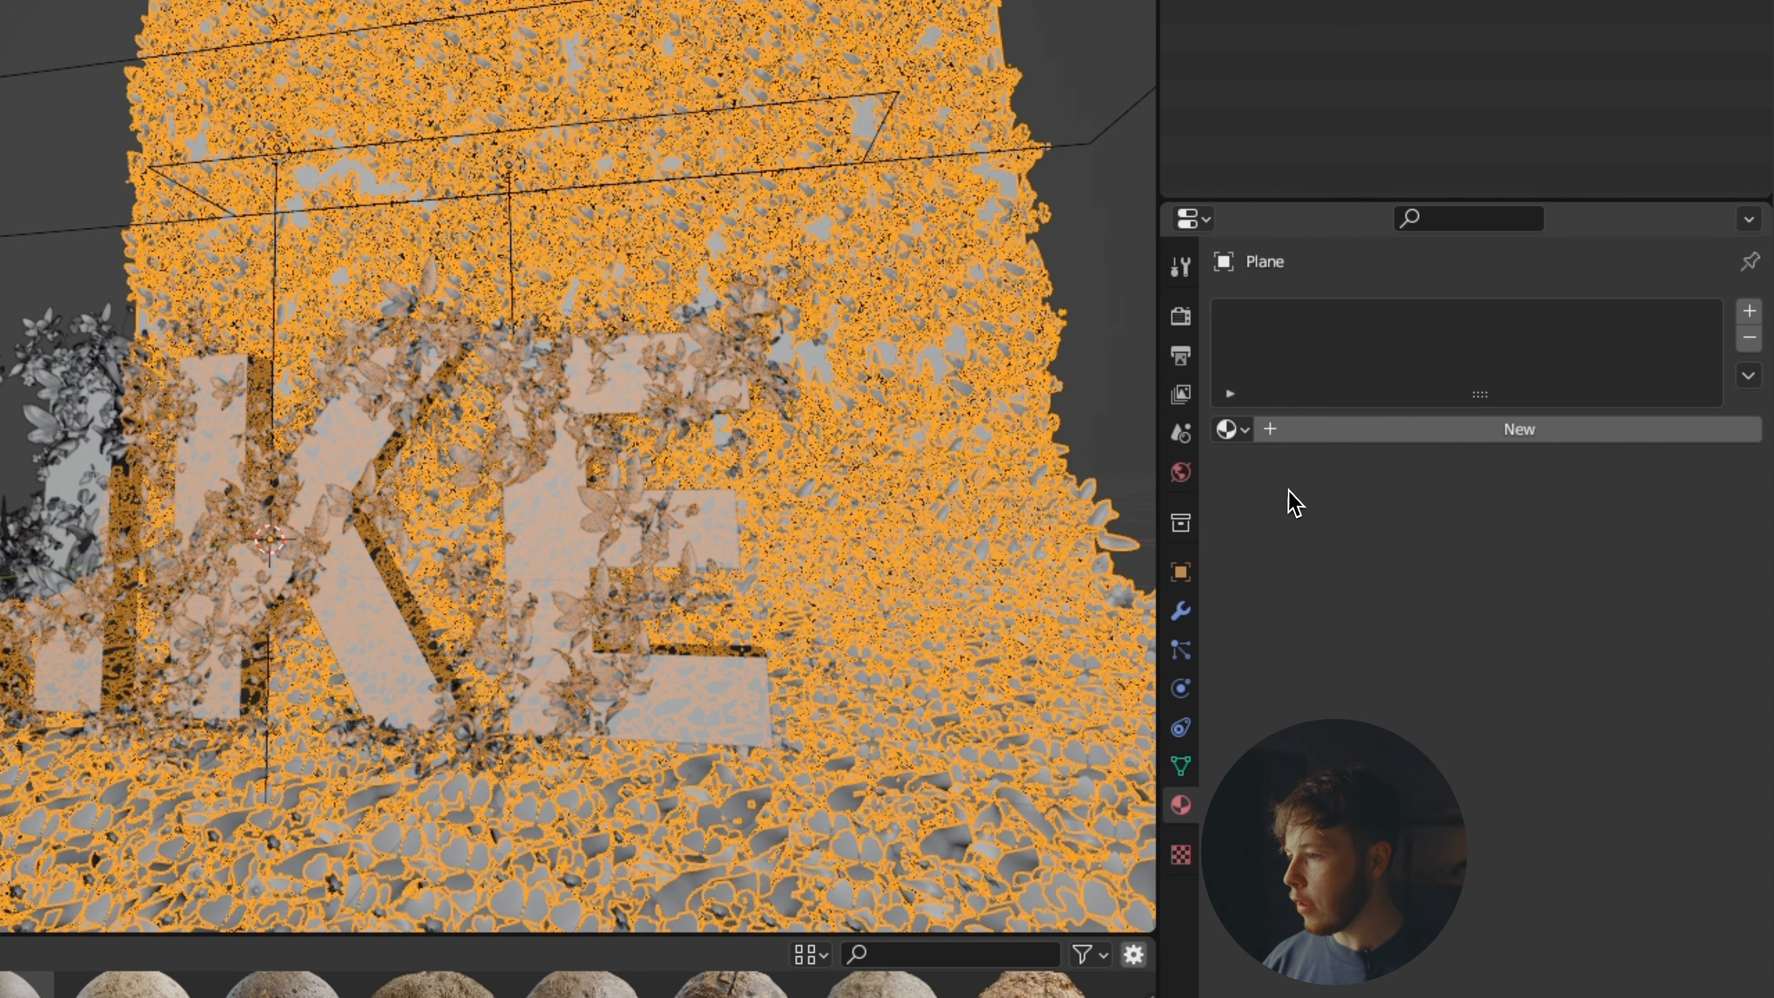
left_click(1230, 430)
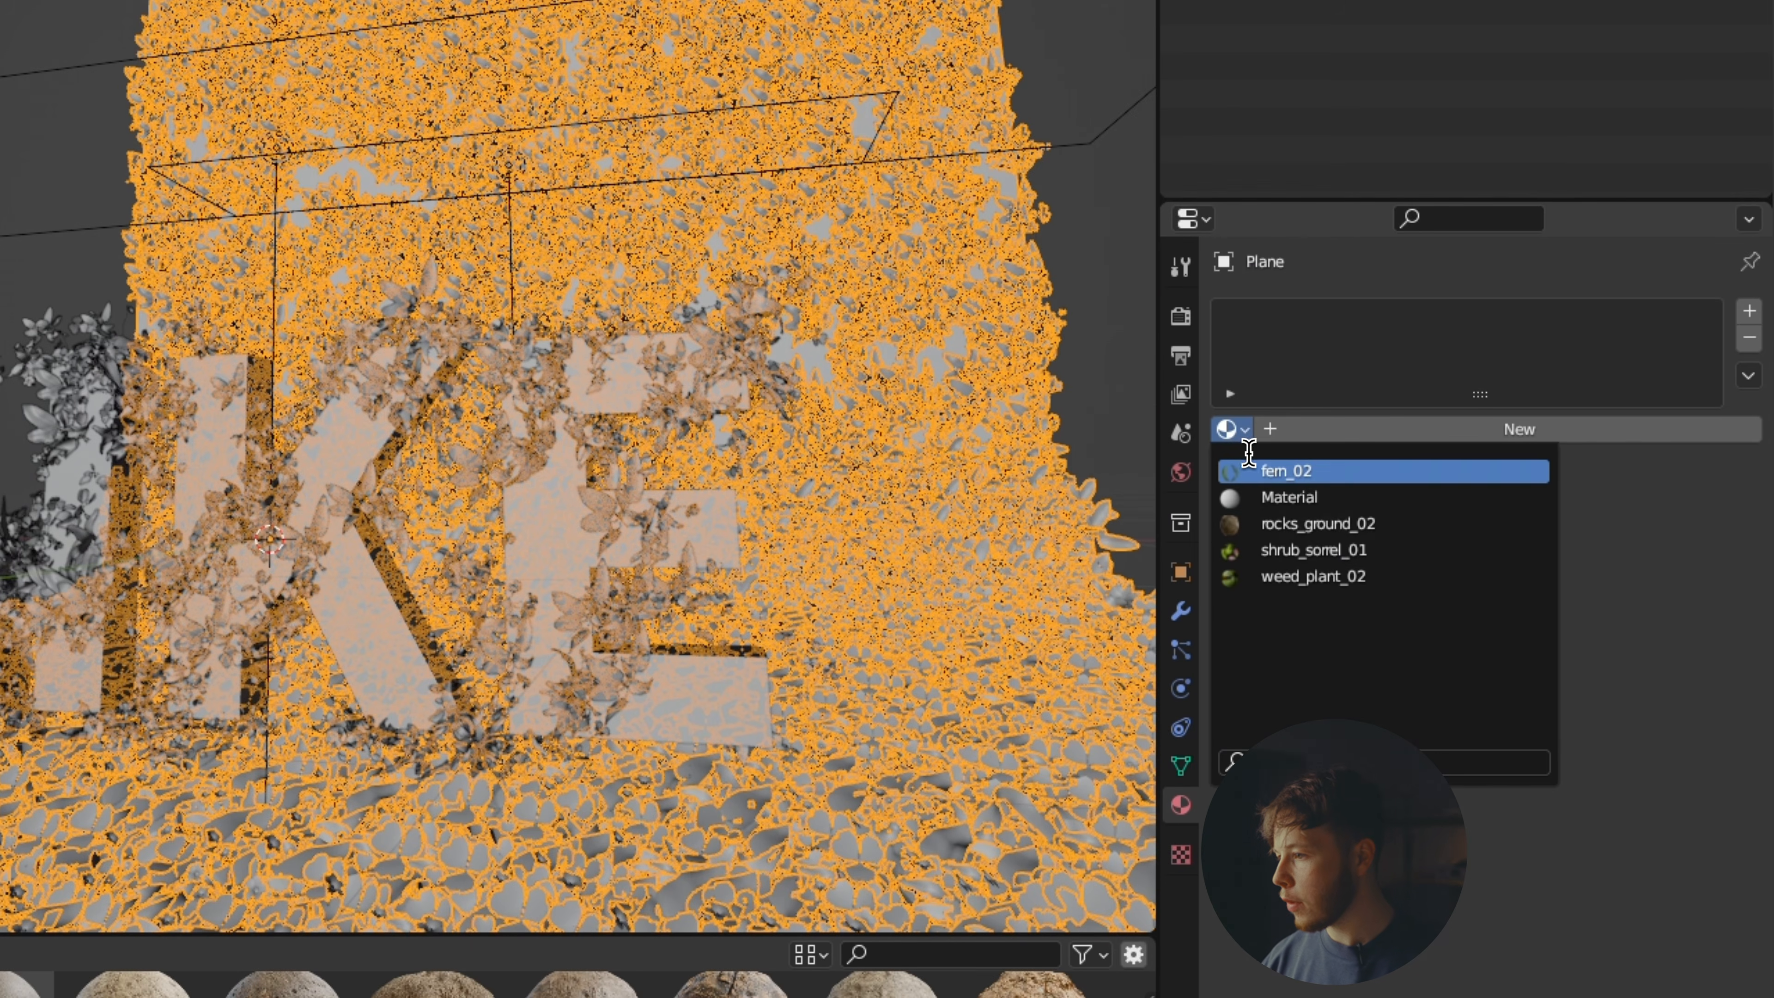
left_click(1257, 522)
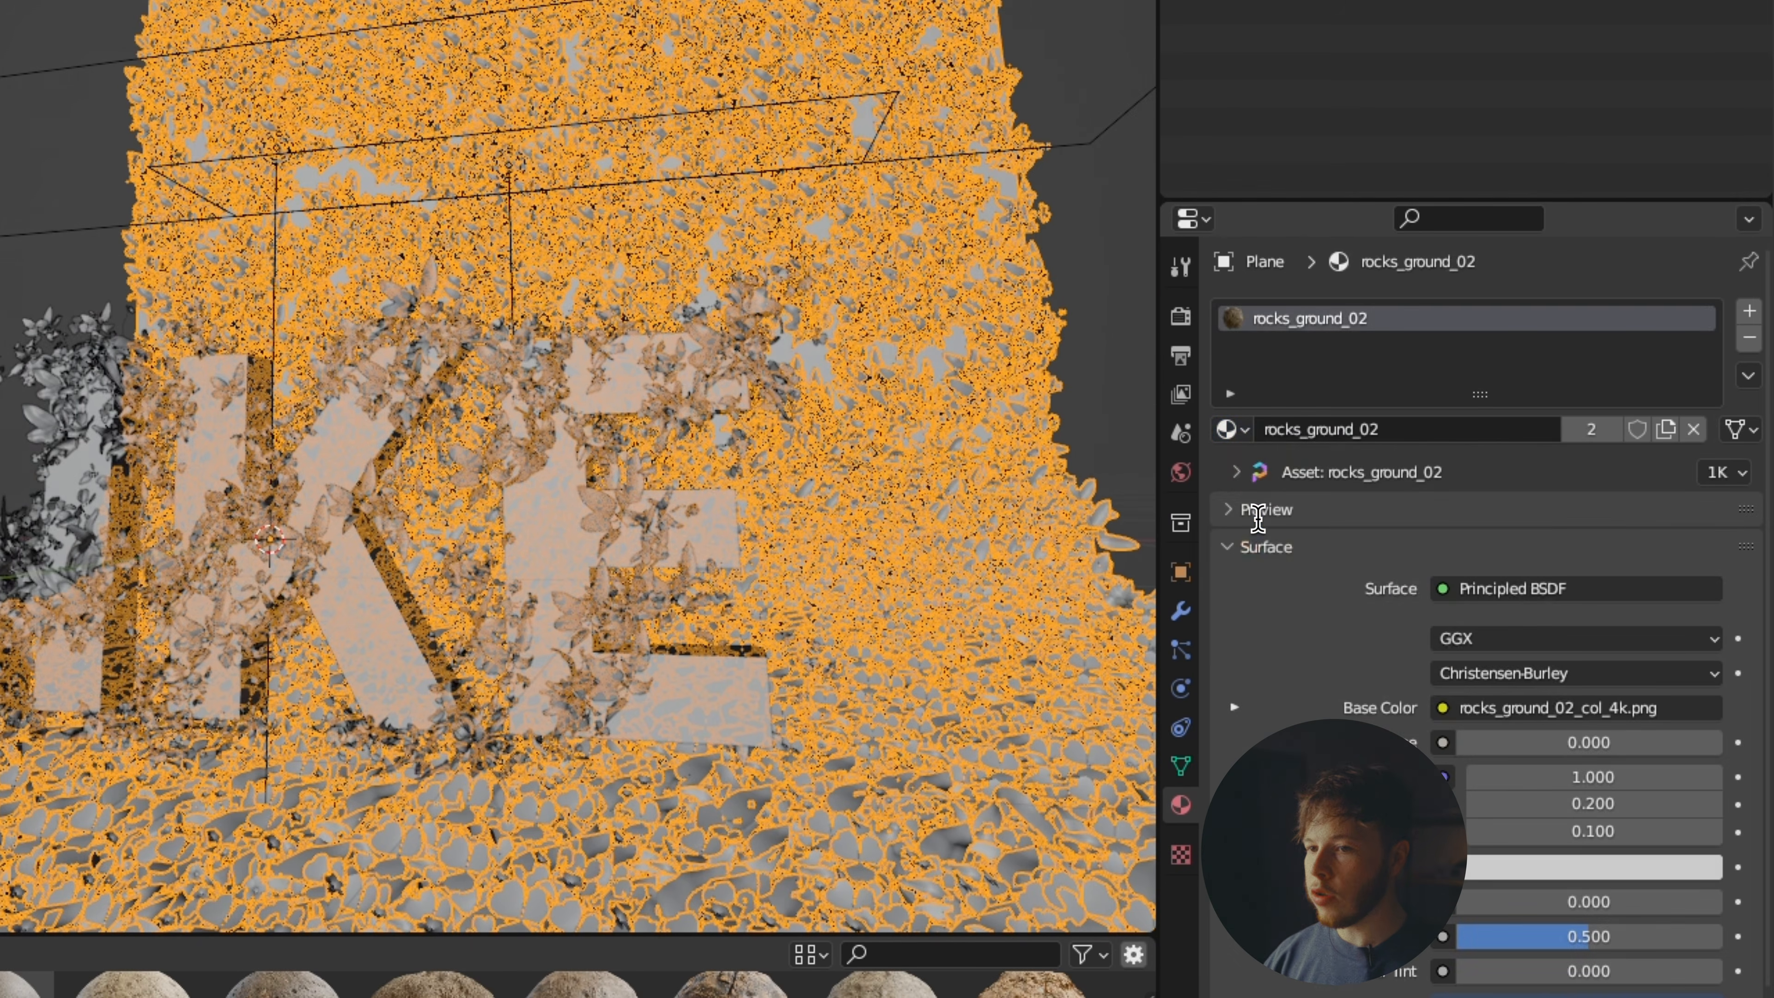
left_click(1107, 218)
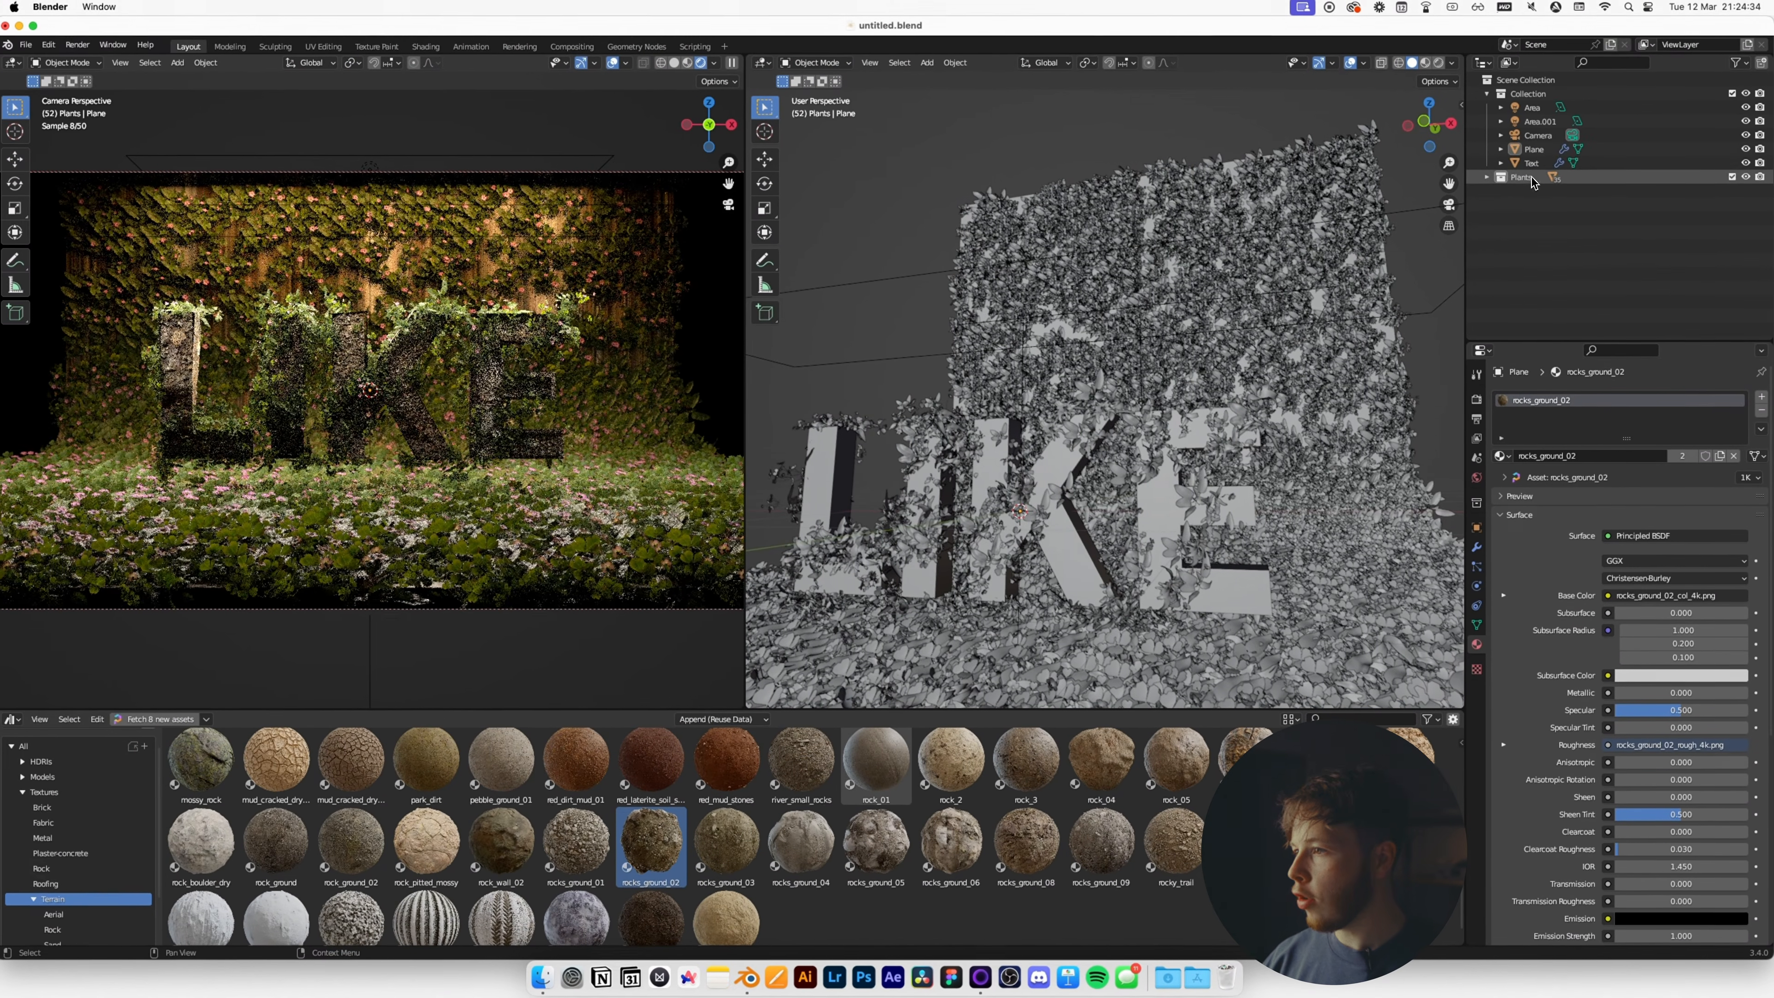
UV unwrap the backdrop plane's whole mesh in Edit Mode.
left_click(1534, 150)
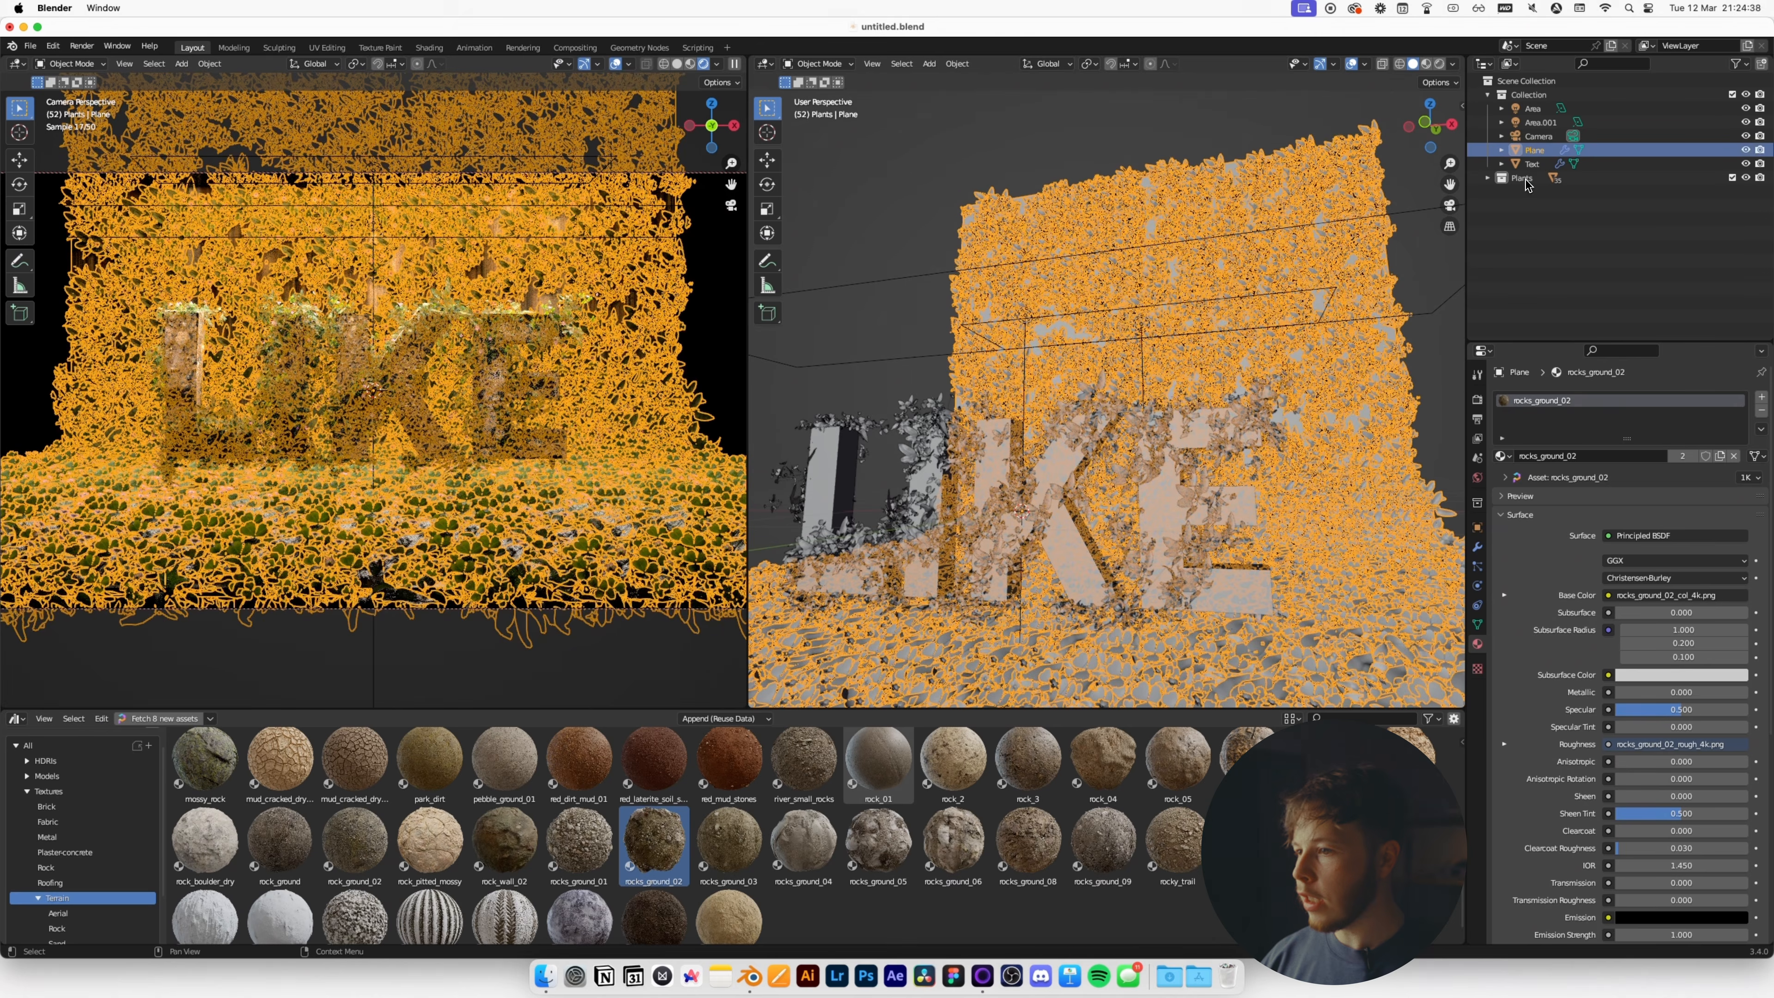
key("Tab")
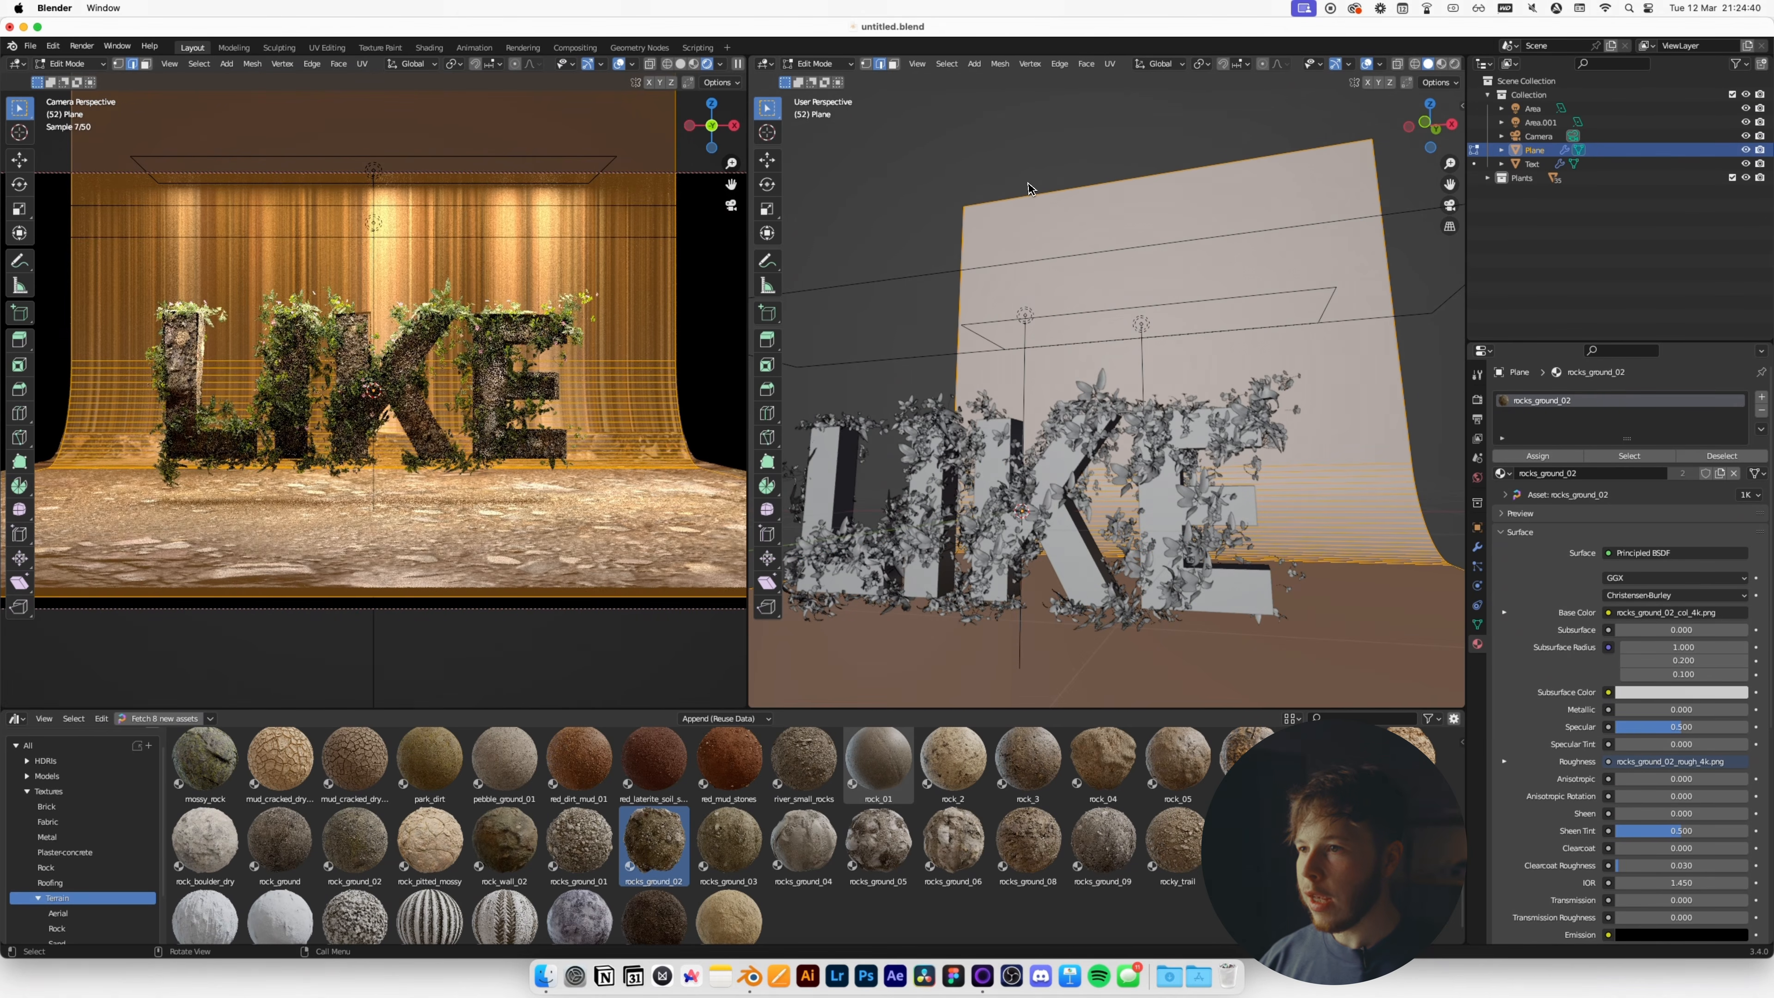
key("u")
left_click(1179, 78)
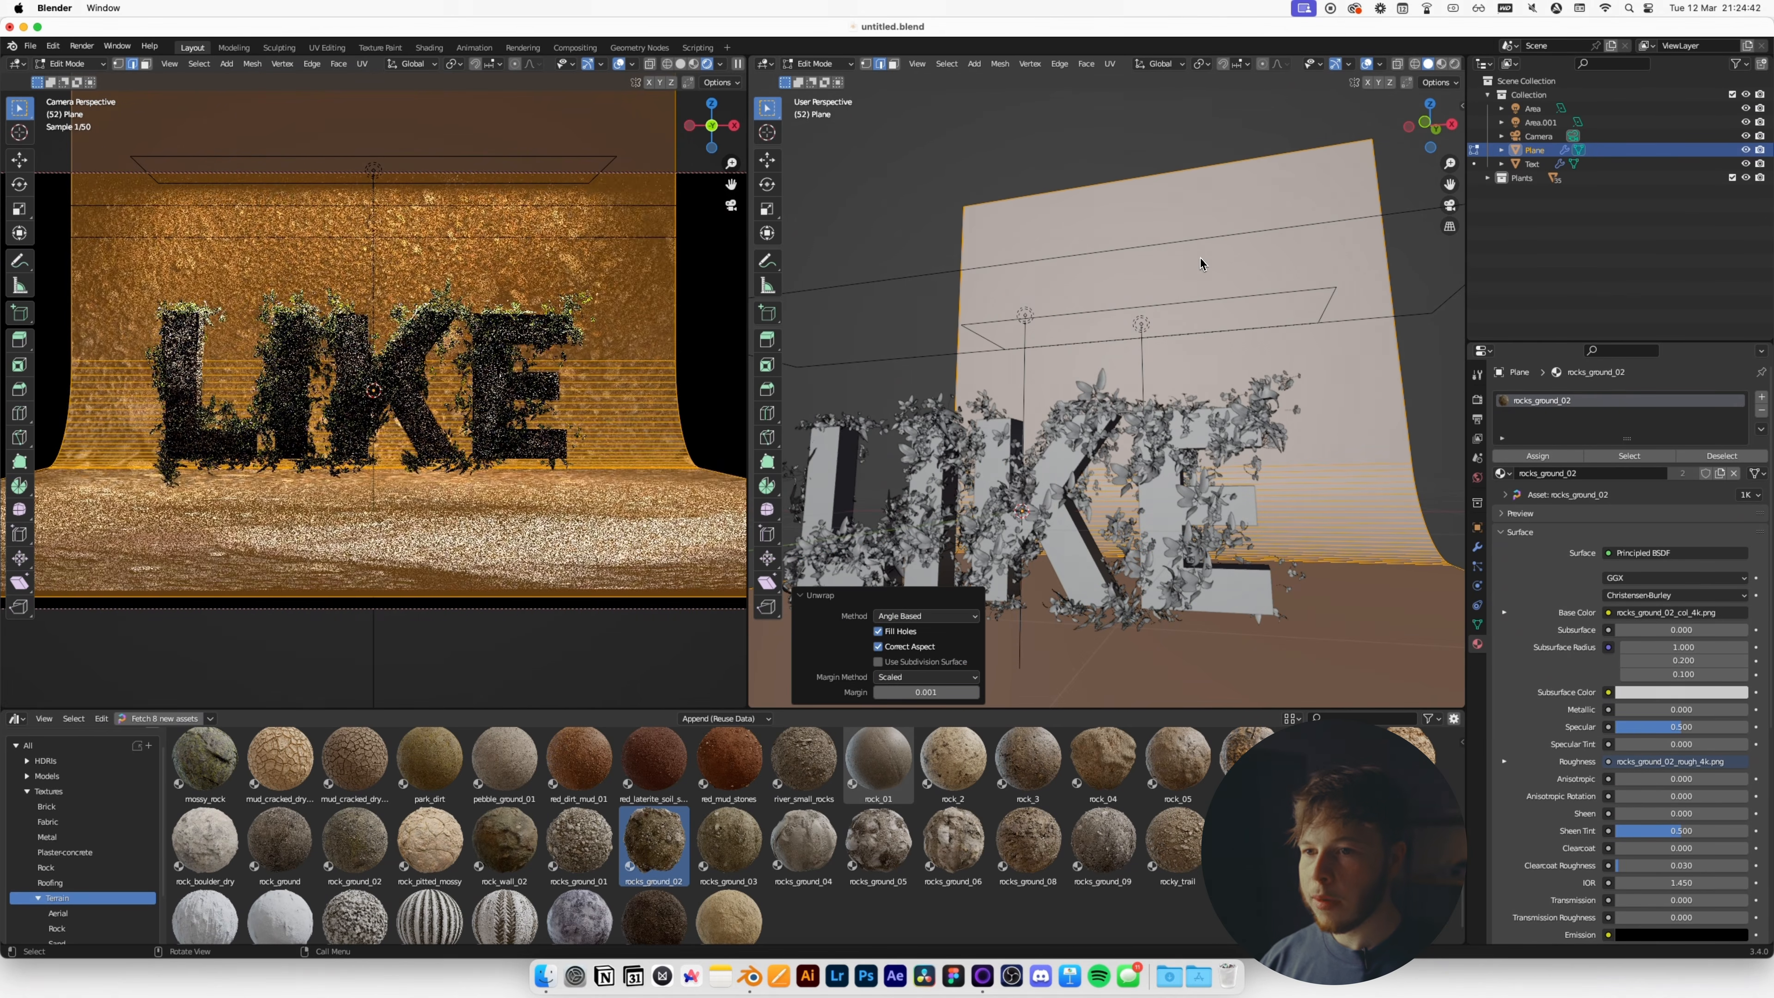
Return the backdrop plane to Object Mode and deselect it.
key("Tab")
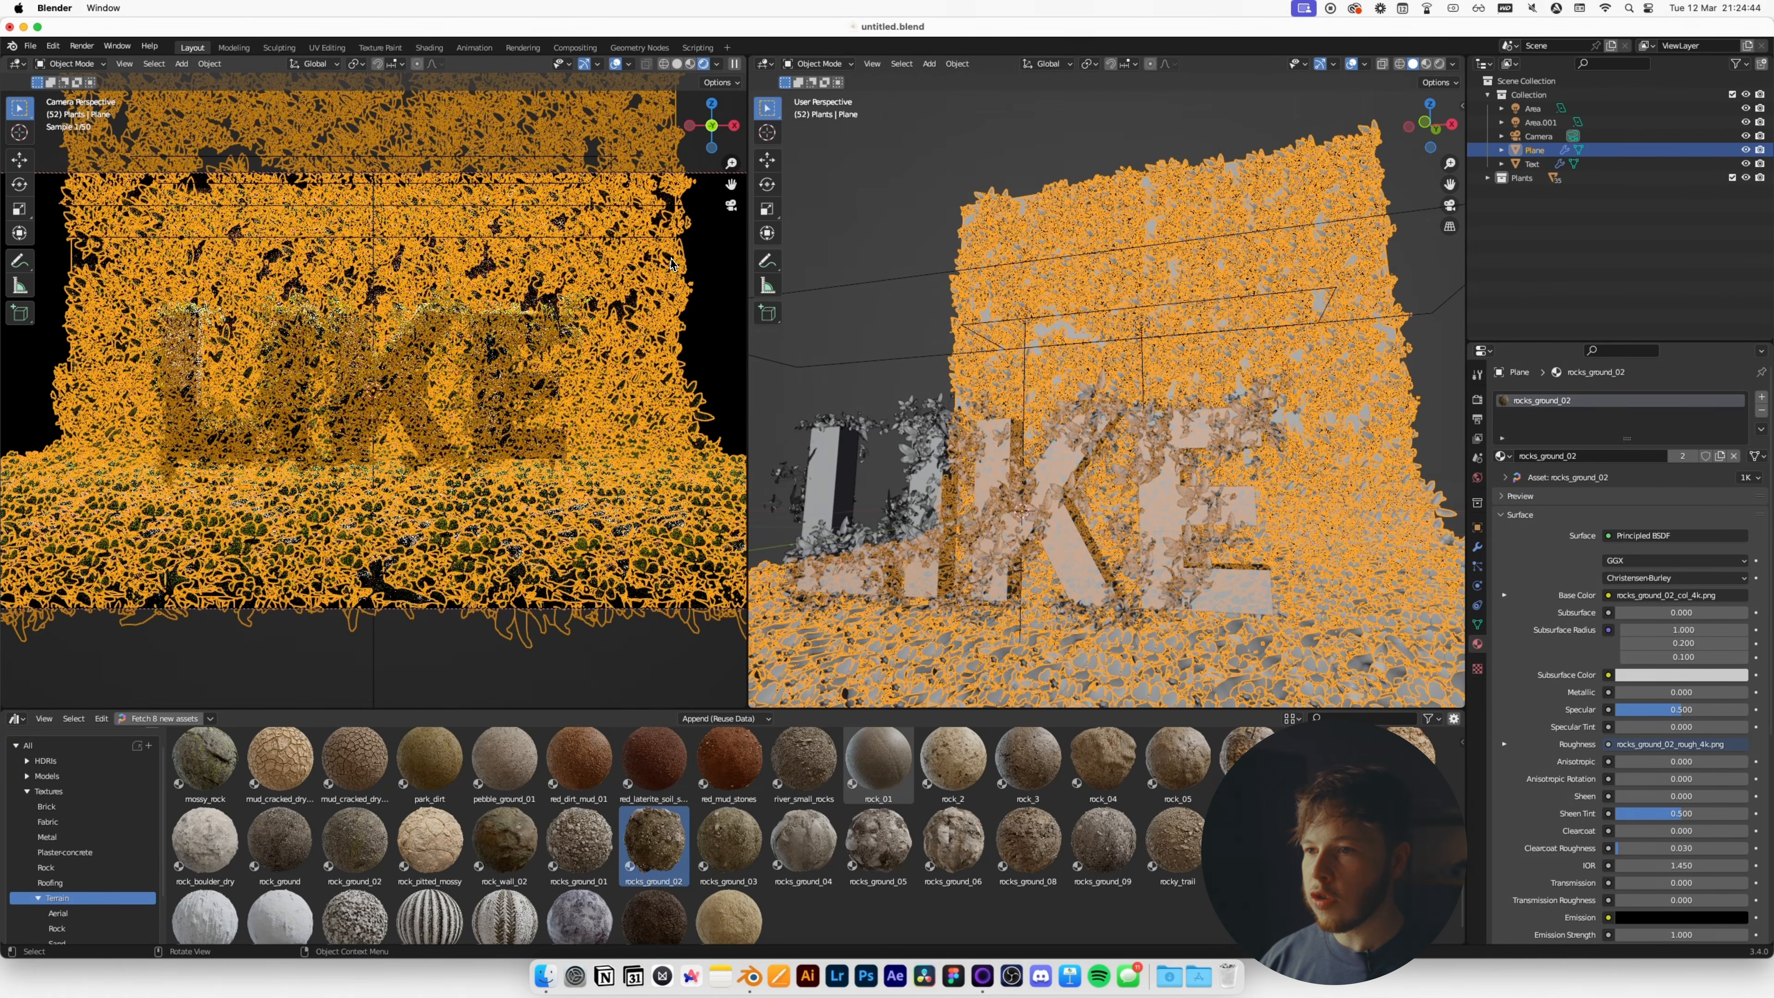
left_click(731, 263)
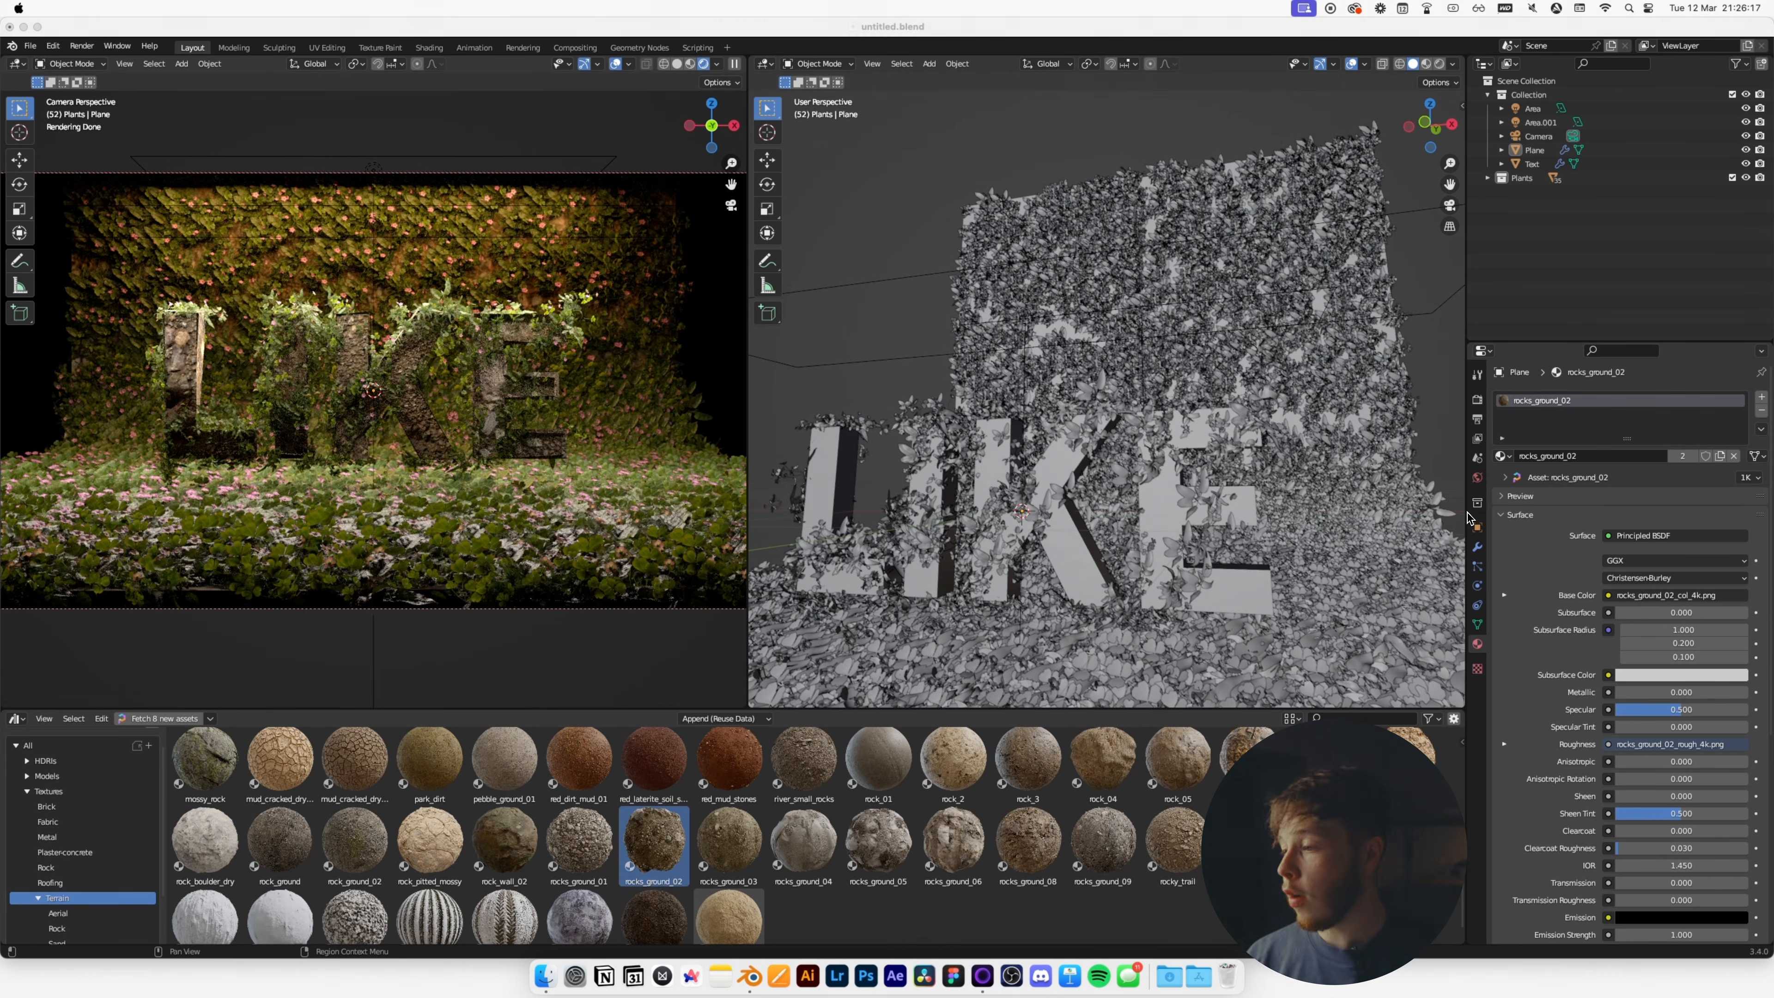
Set the camera's focal length to 105 mm.
left_click(1539, 135)
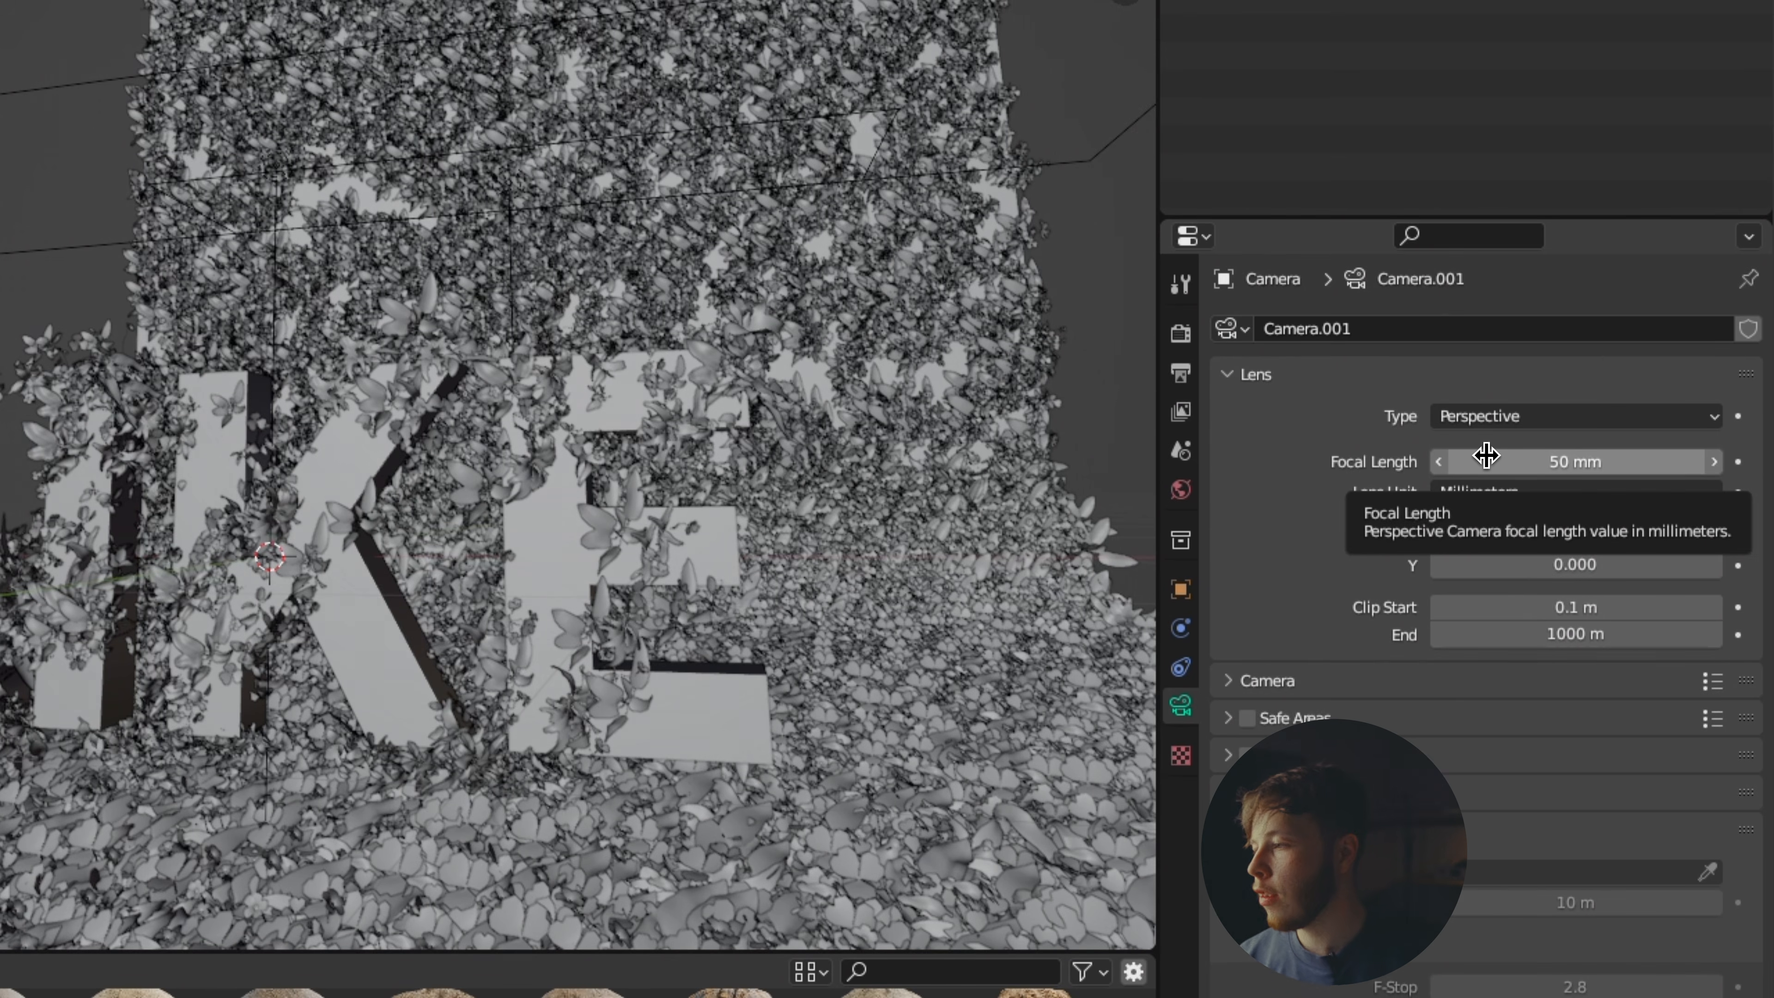
left_click(1486, 456)
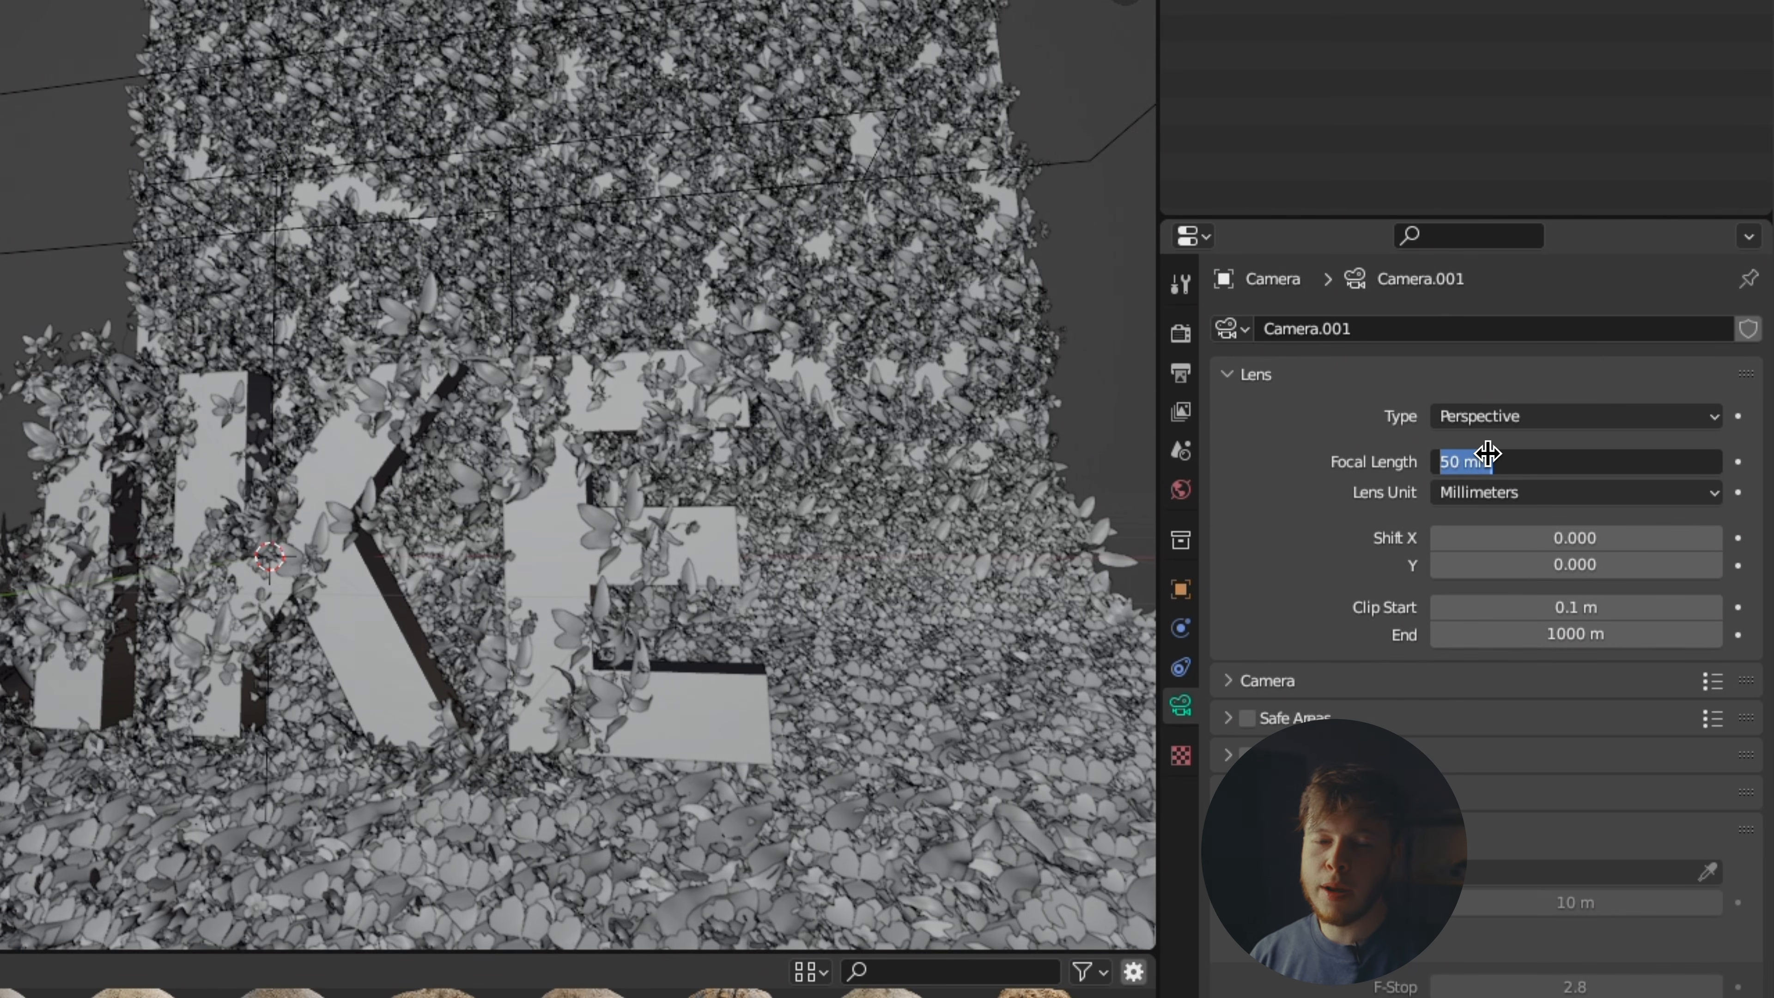
type("105")
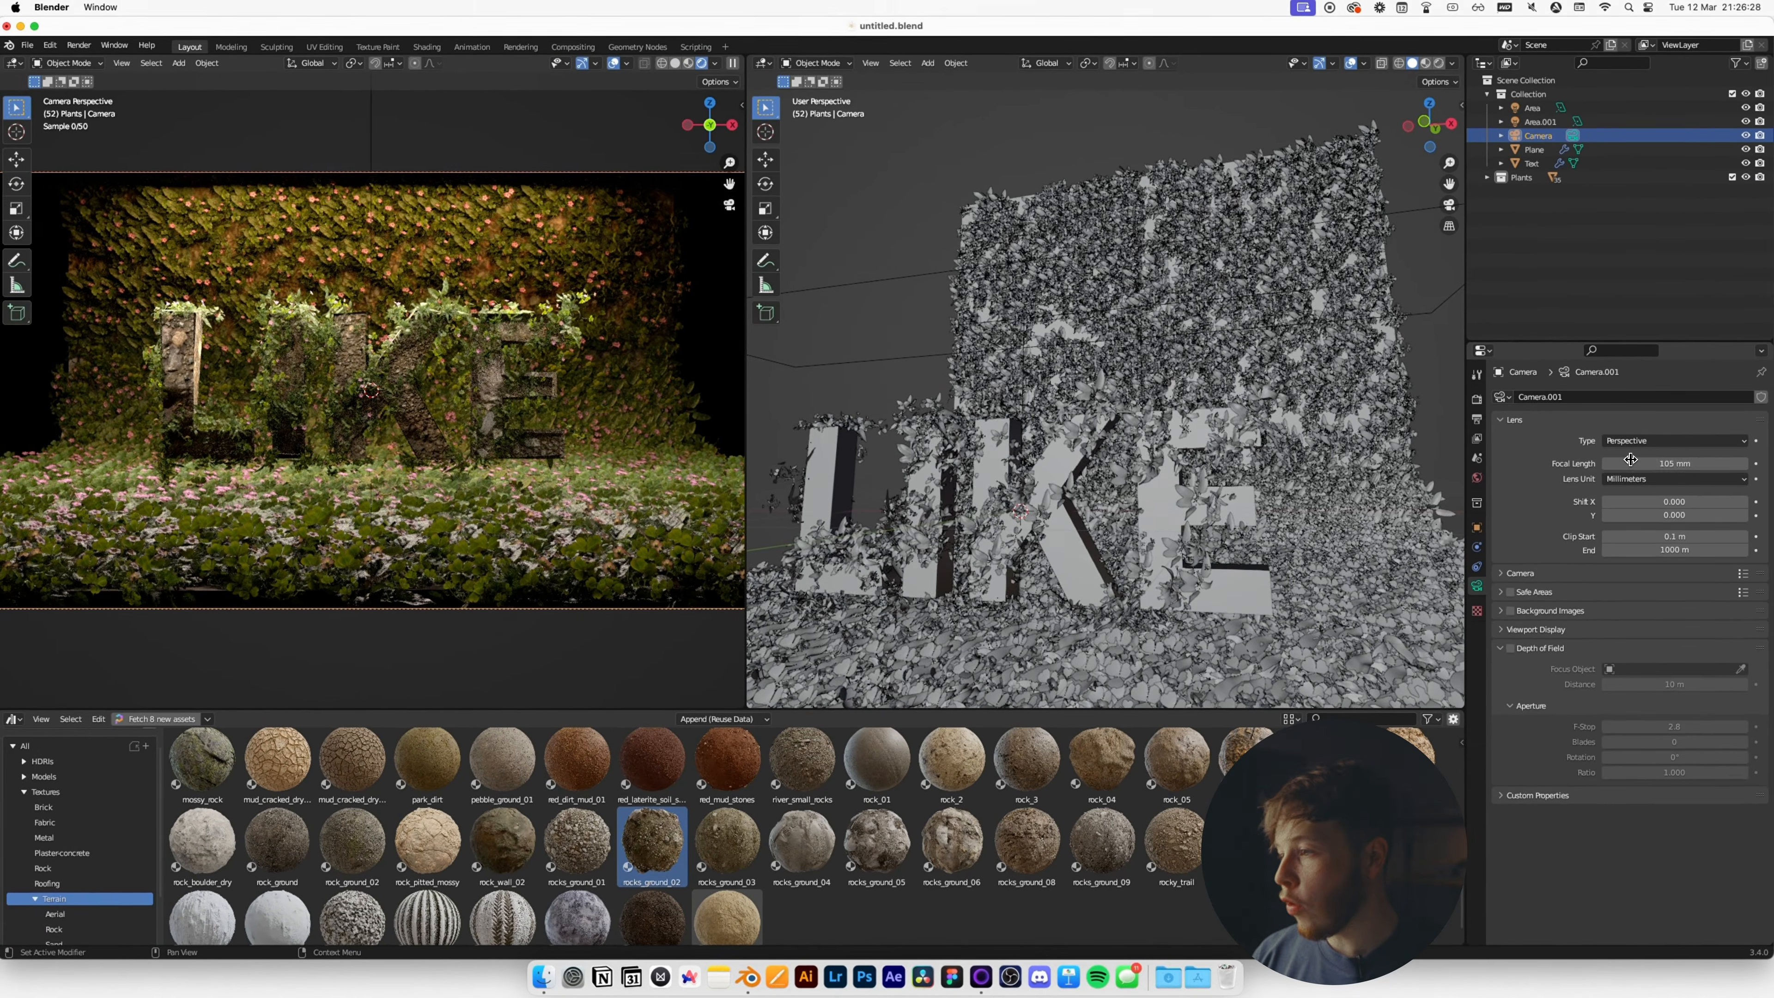
key("Return")
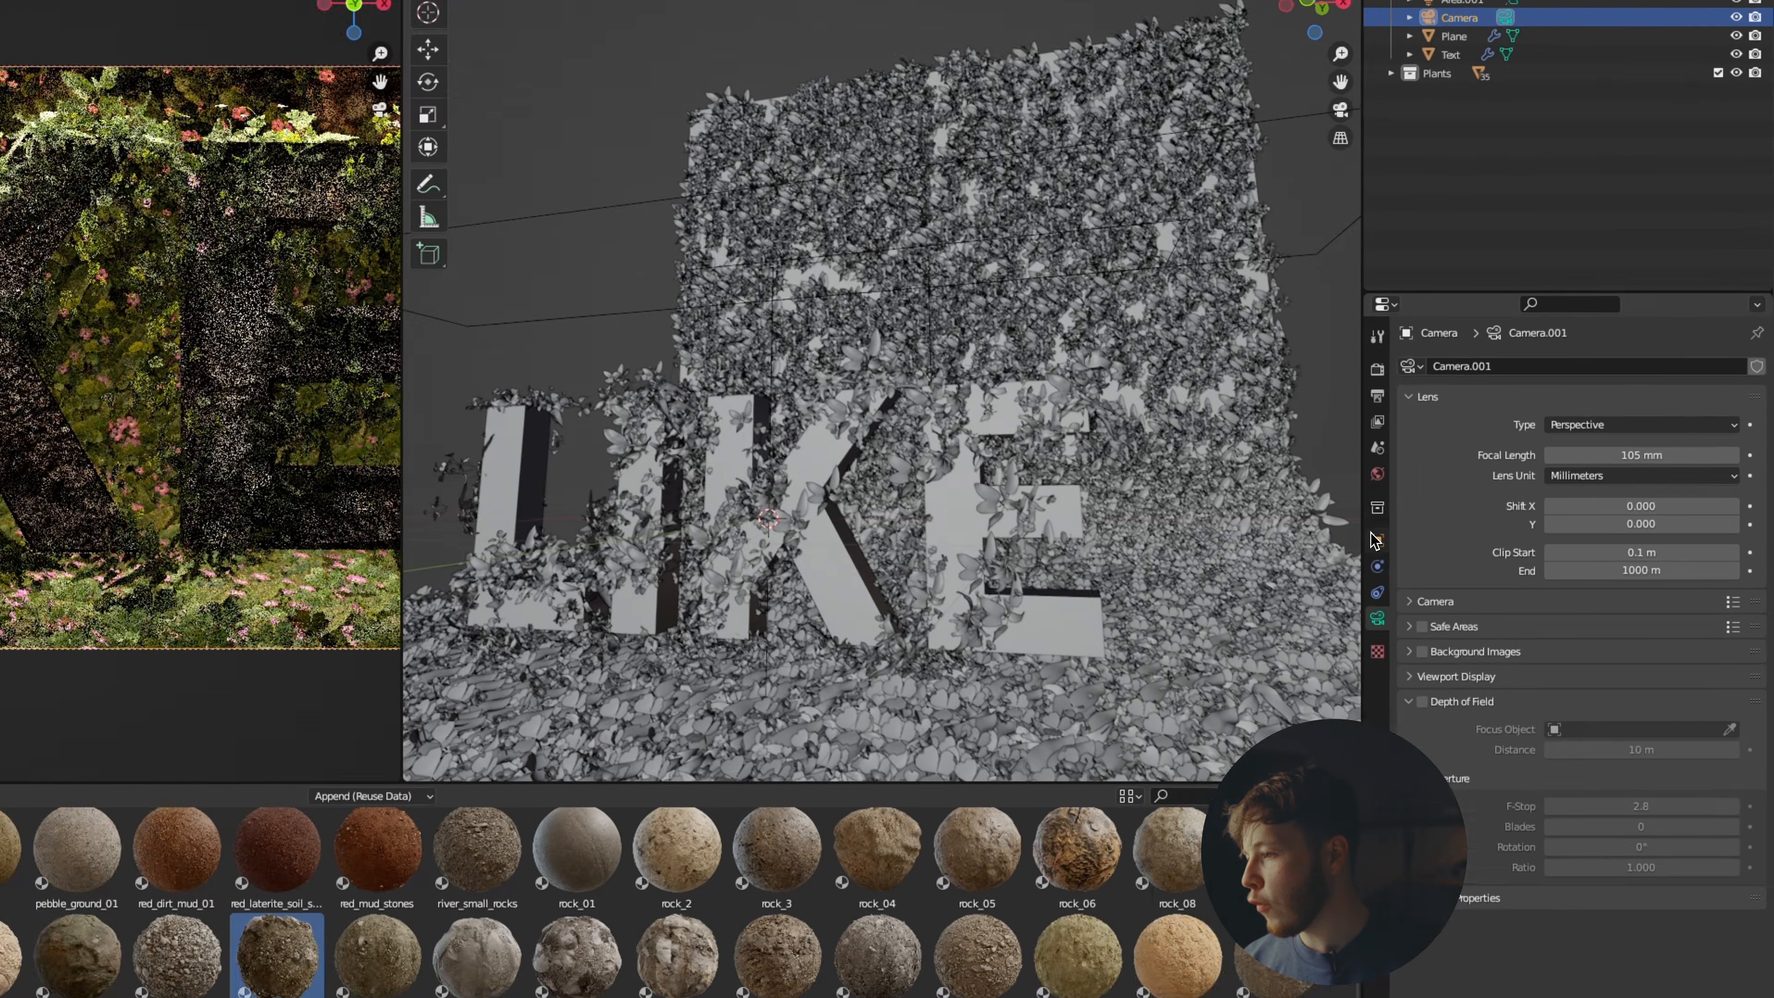
Move the camera farther back along its Y location until the whole LIKE text fits in the frame.
left_click(1477, 527)
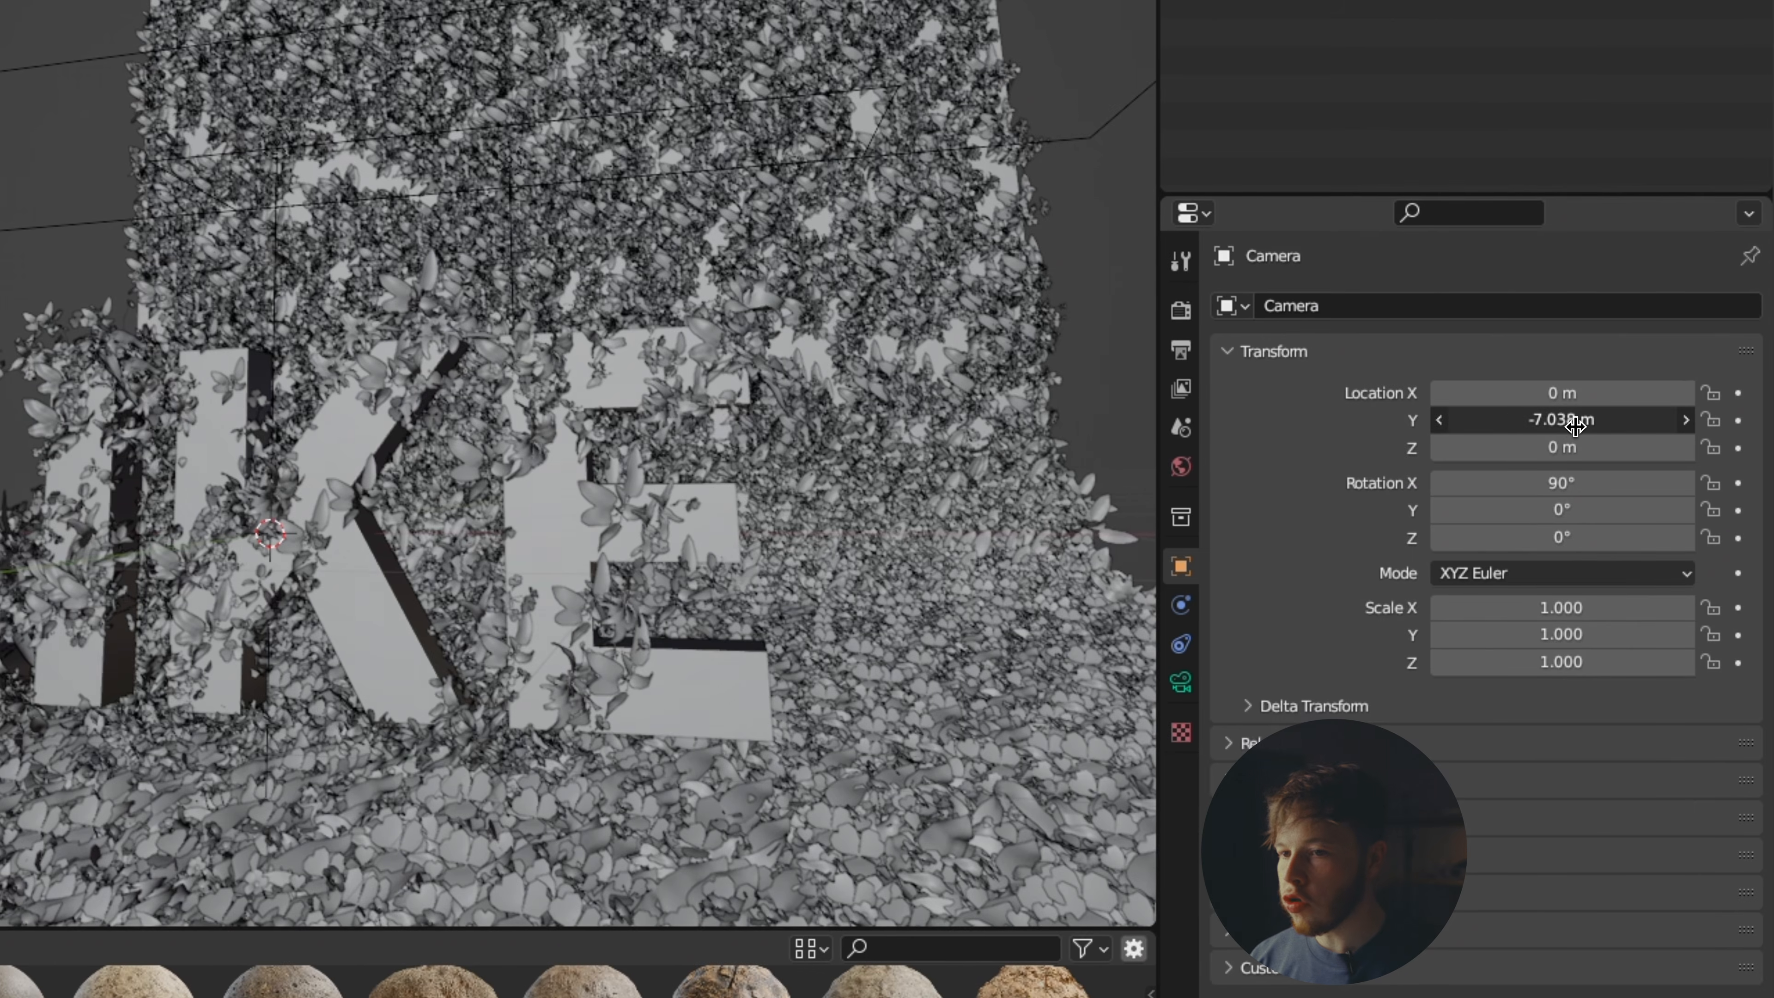
left_click_drag(1575, 425, 1471, 428)
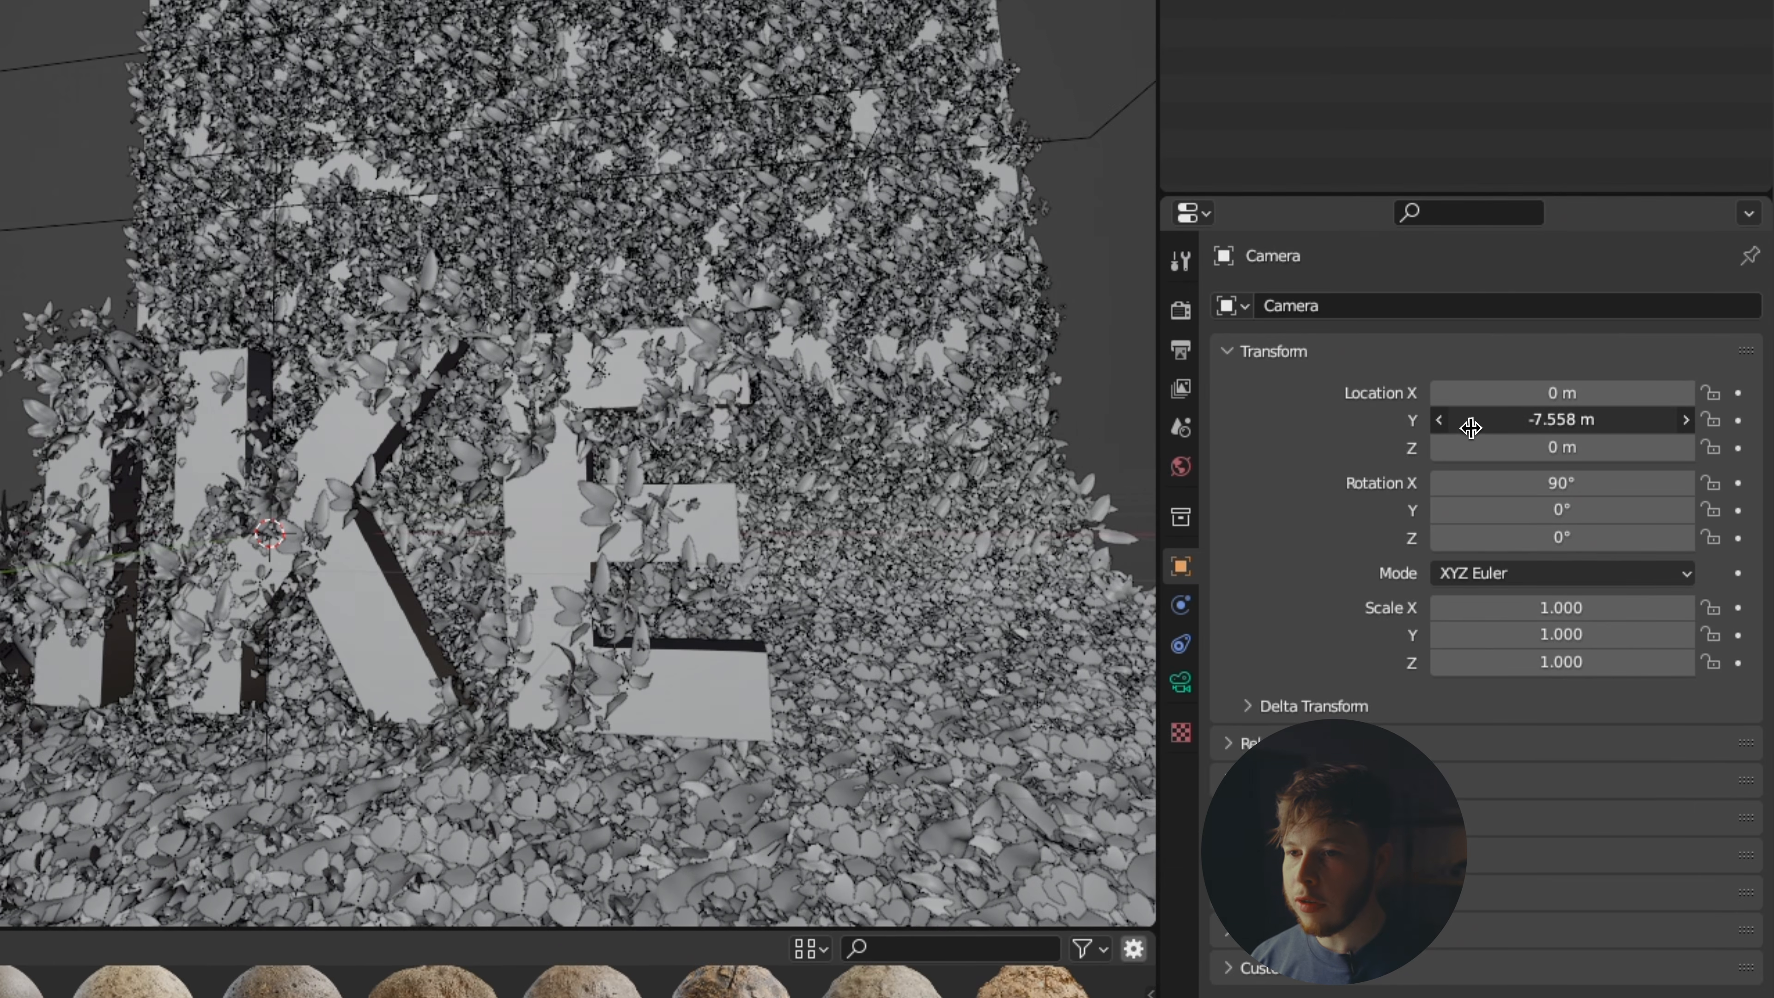
left_click_drag(1197, 497, 999, 494)
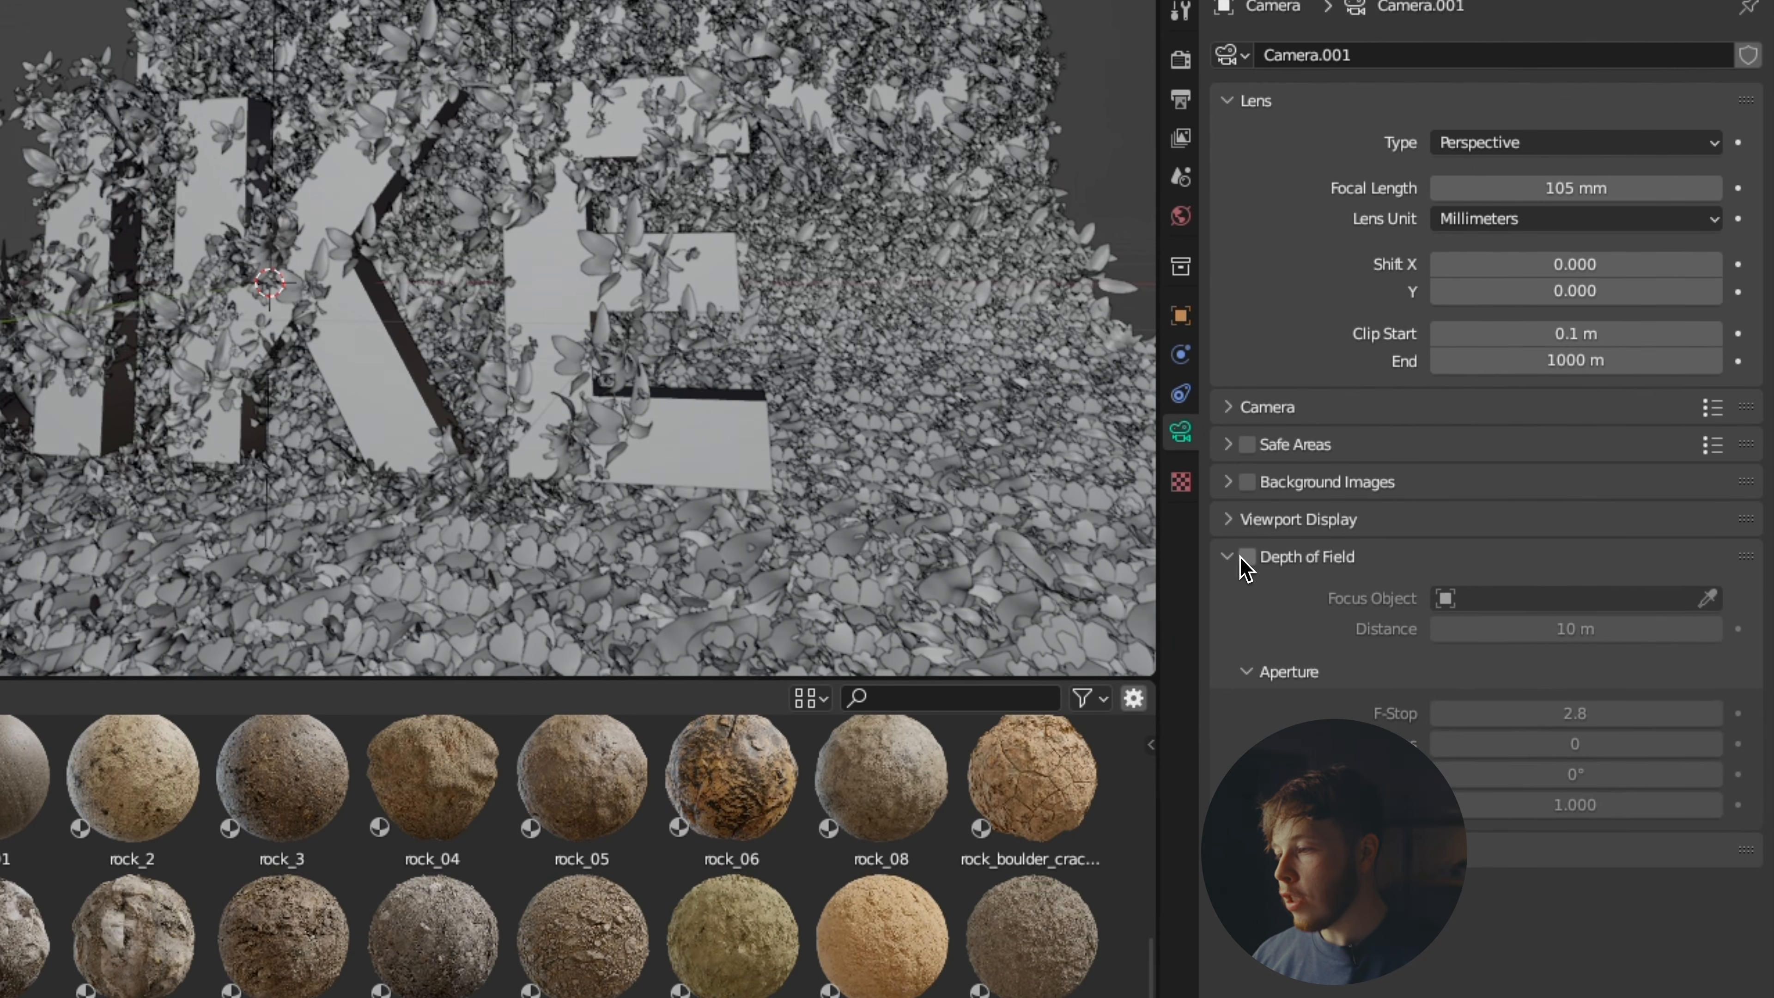
Enable depth of field on the camera with an f-stop of 0.4 and 8 aperture blades.
left_click(1246, 557)
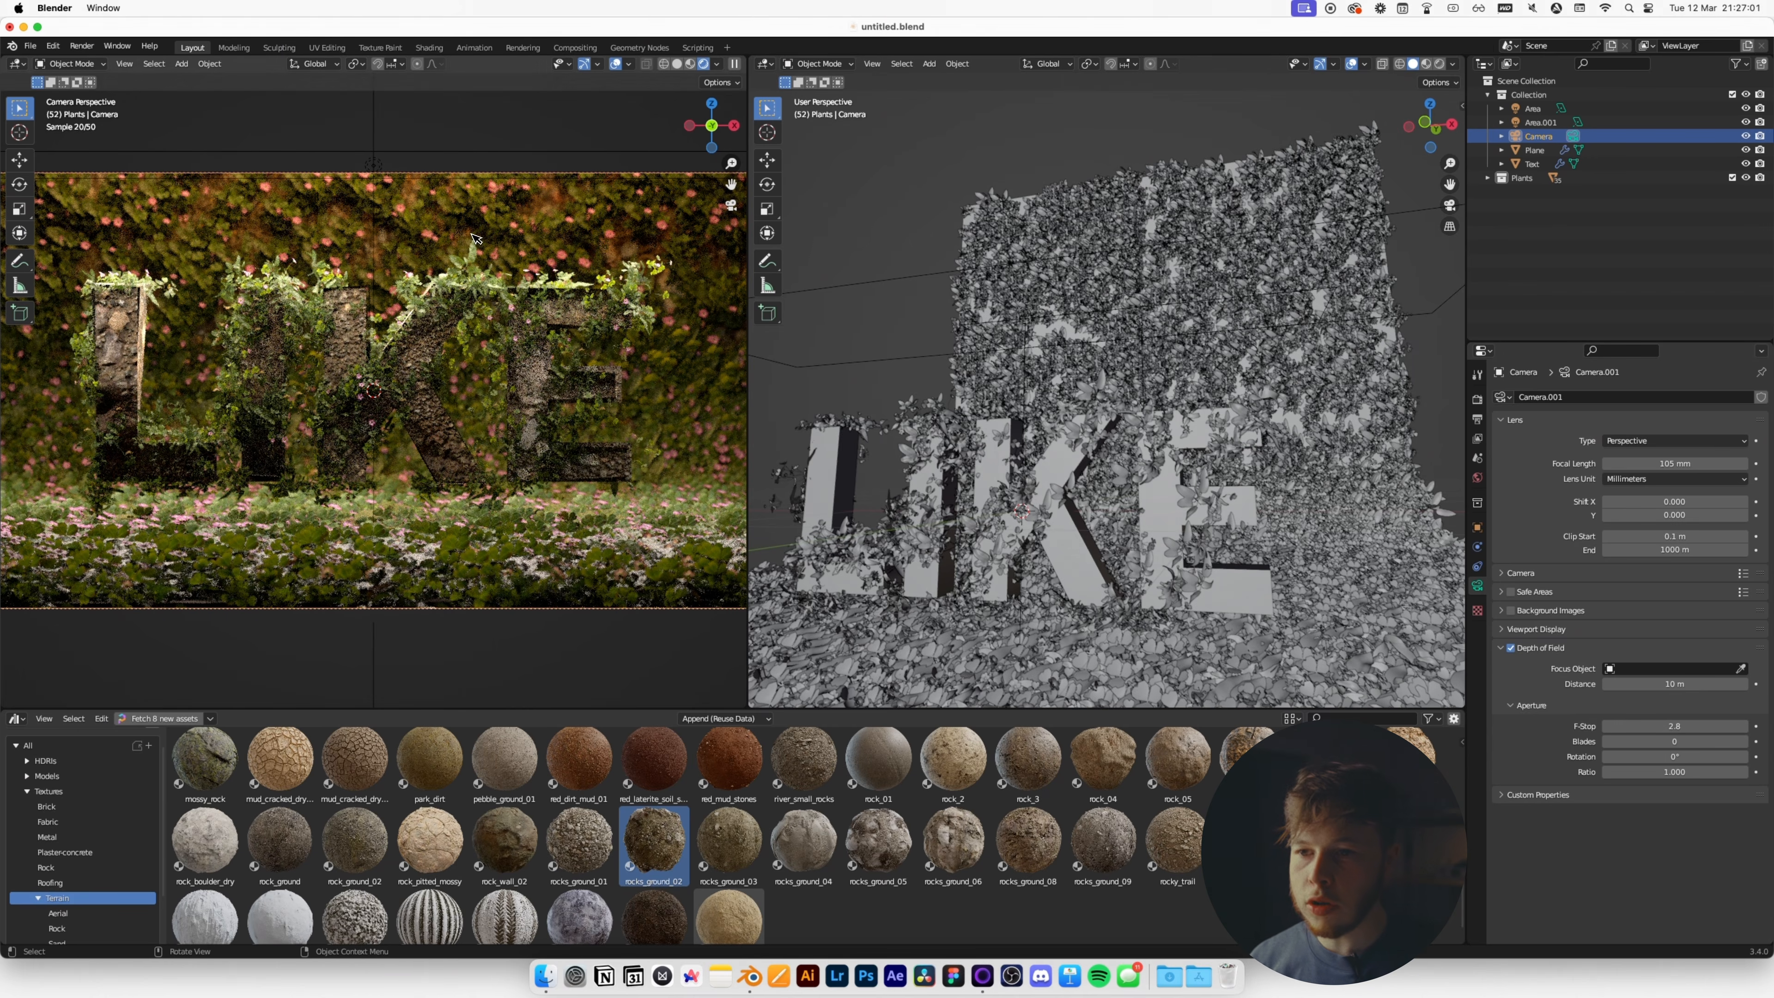
left_click(1689, 727)
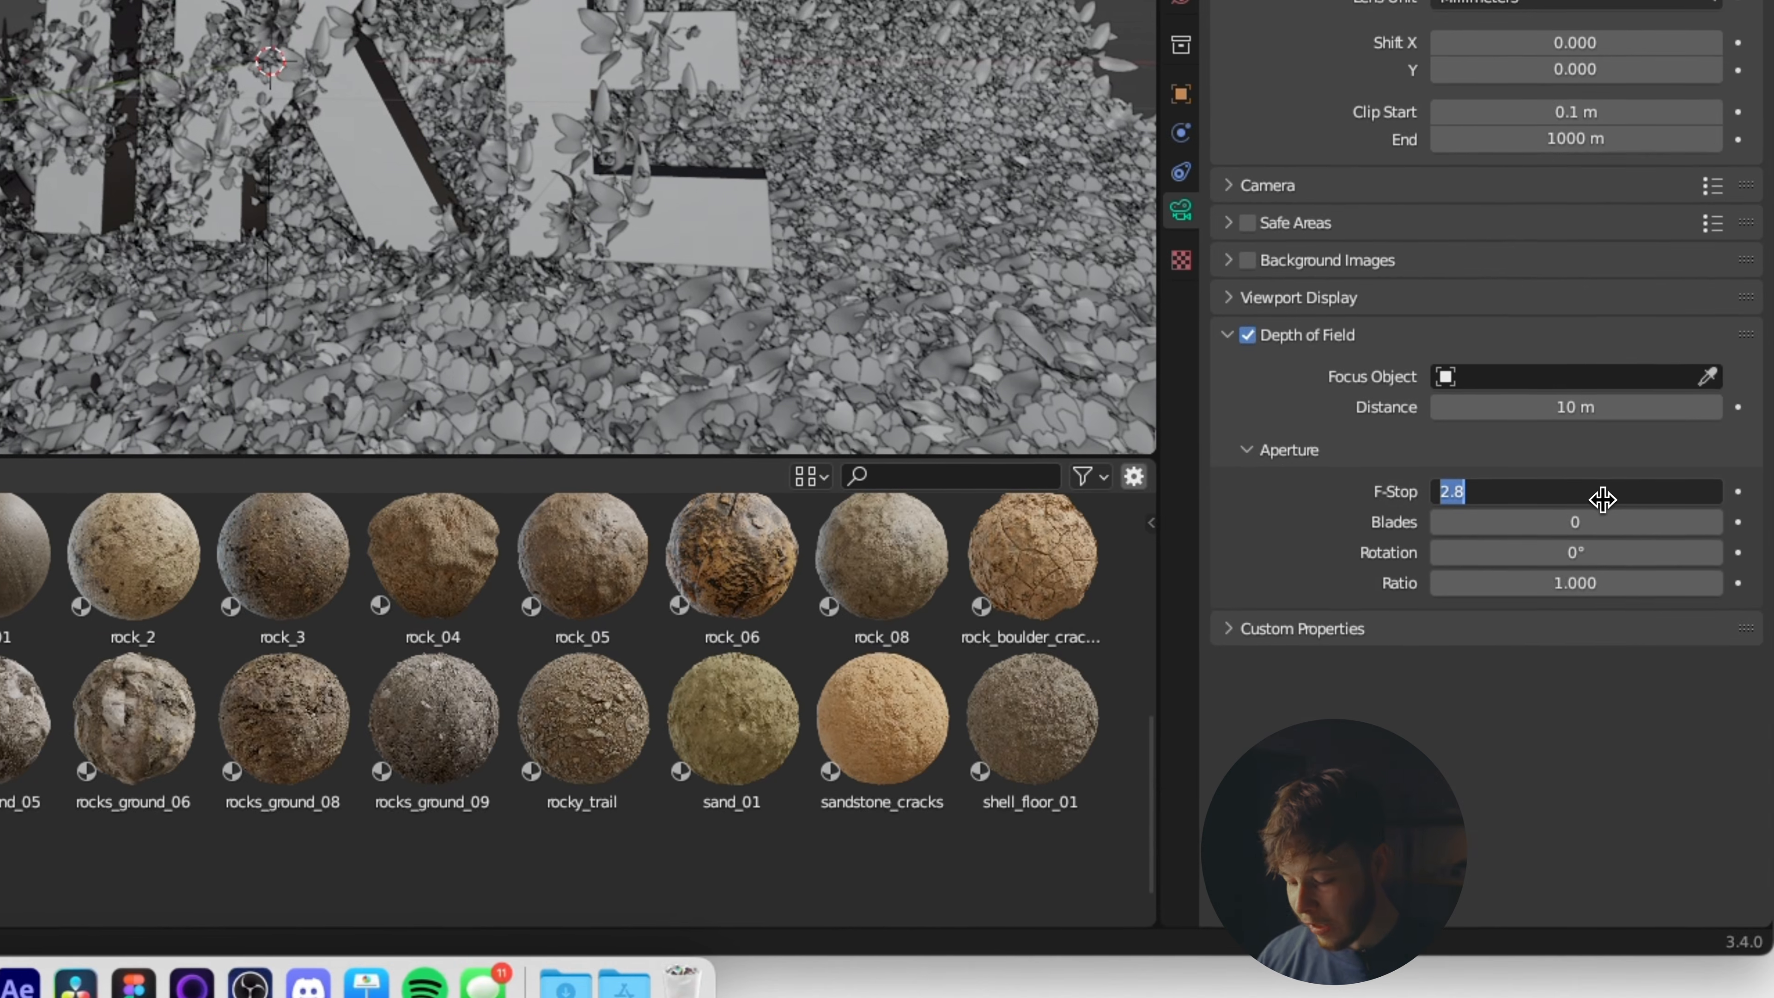
type(".")
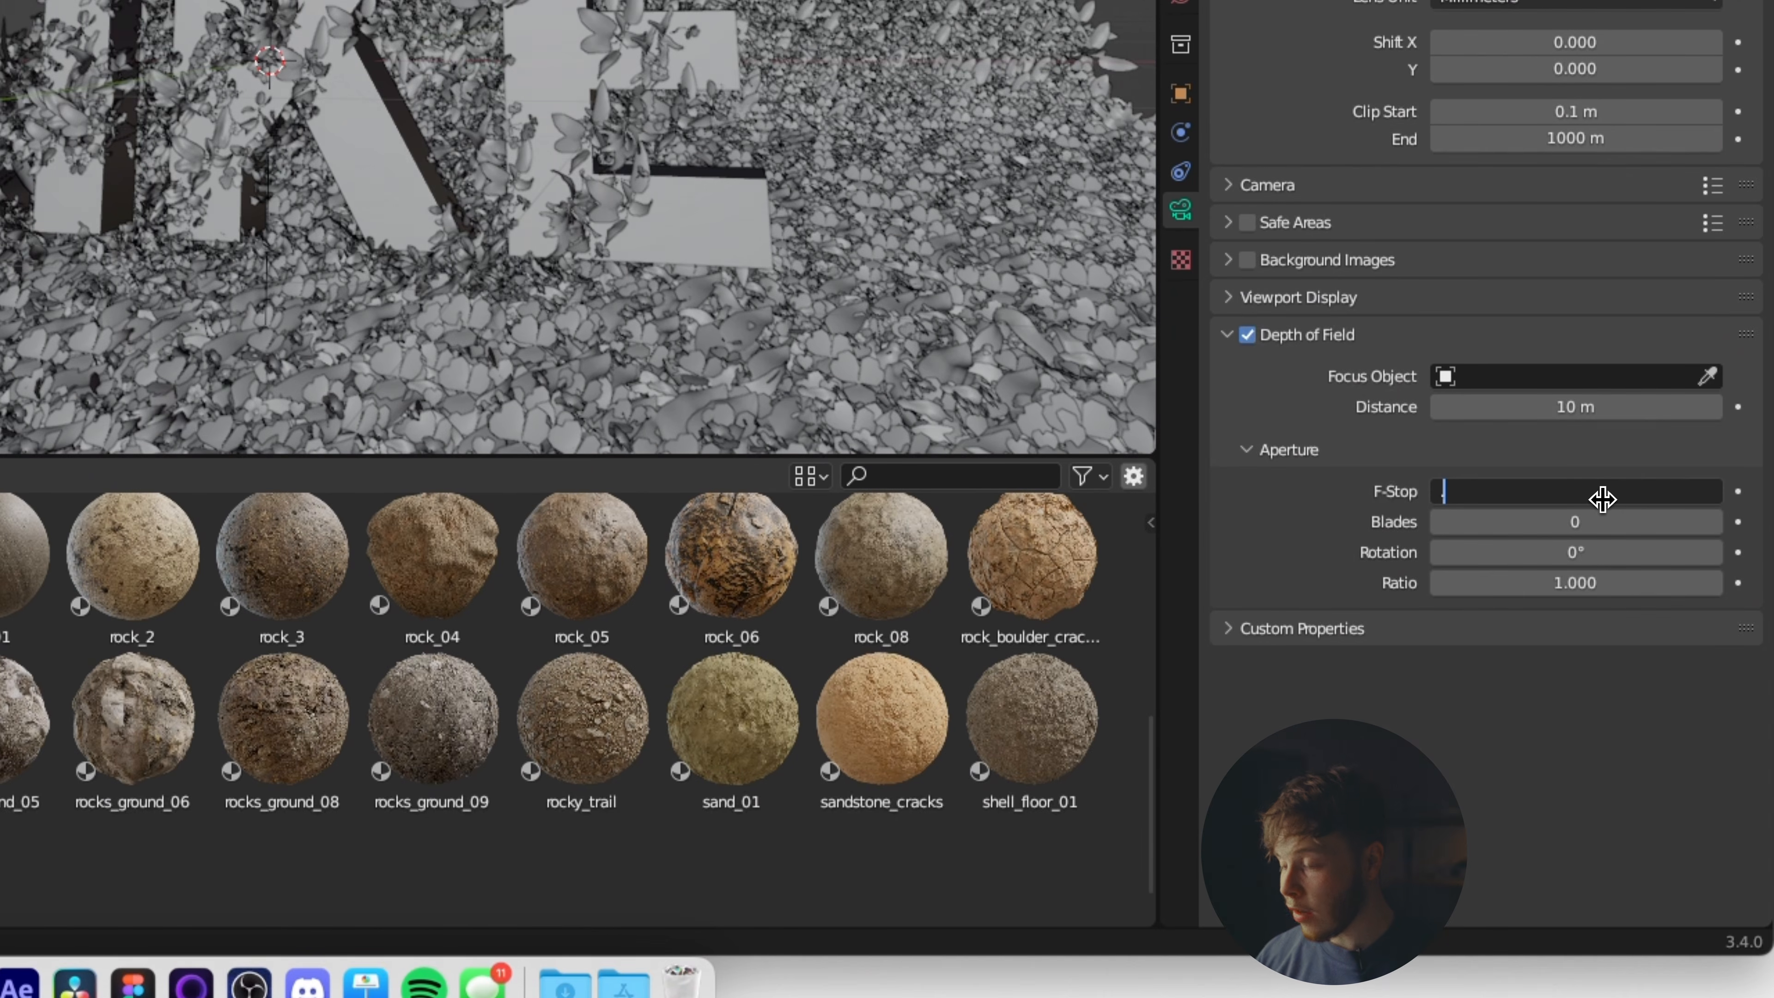
type("4")
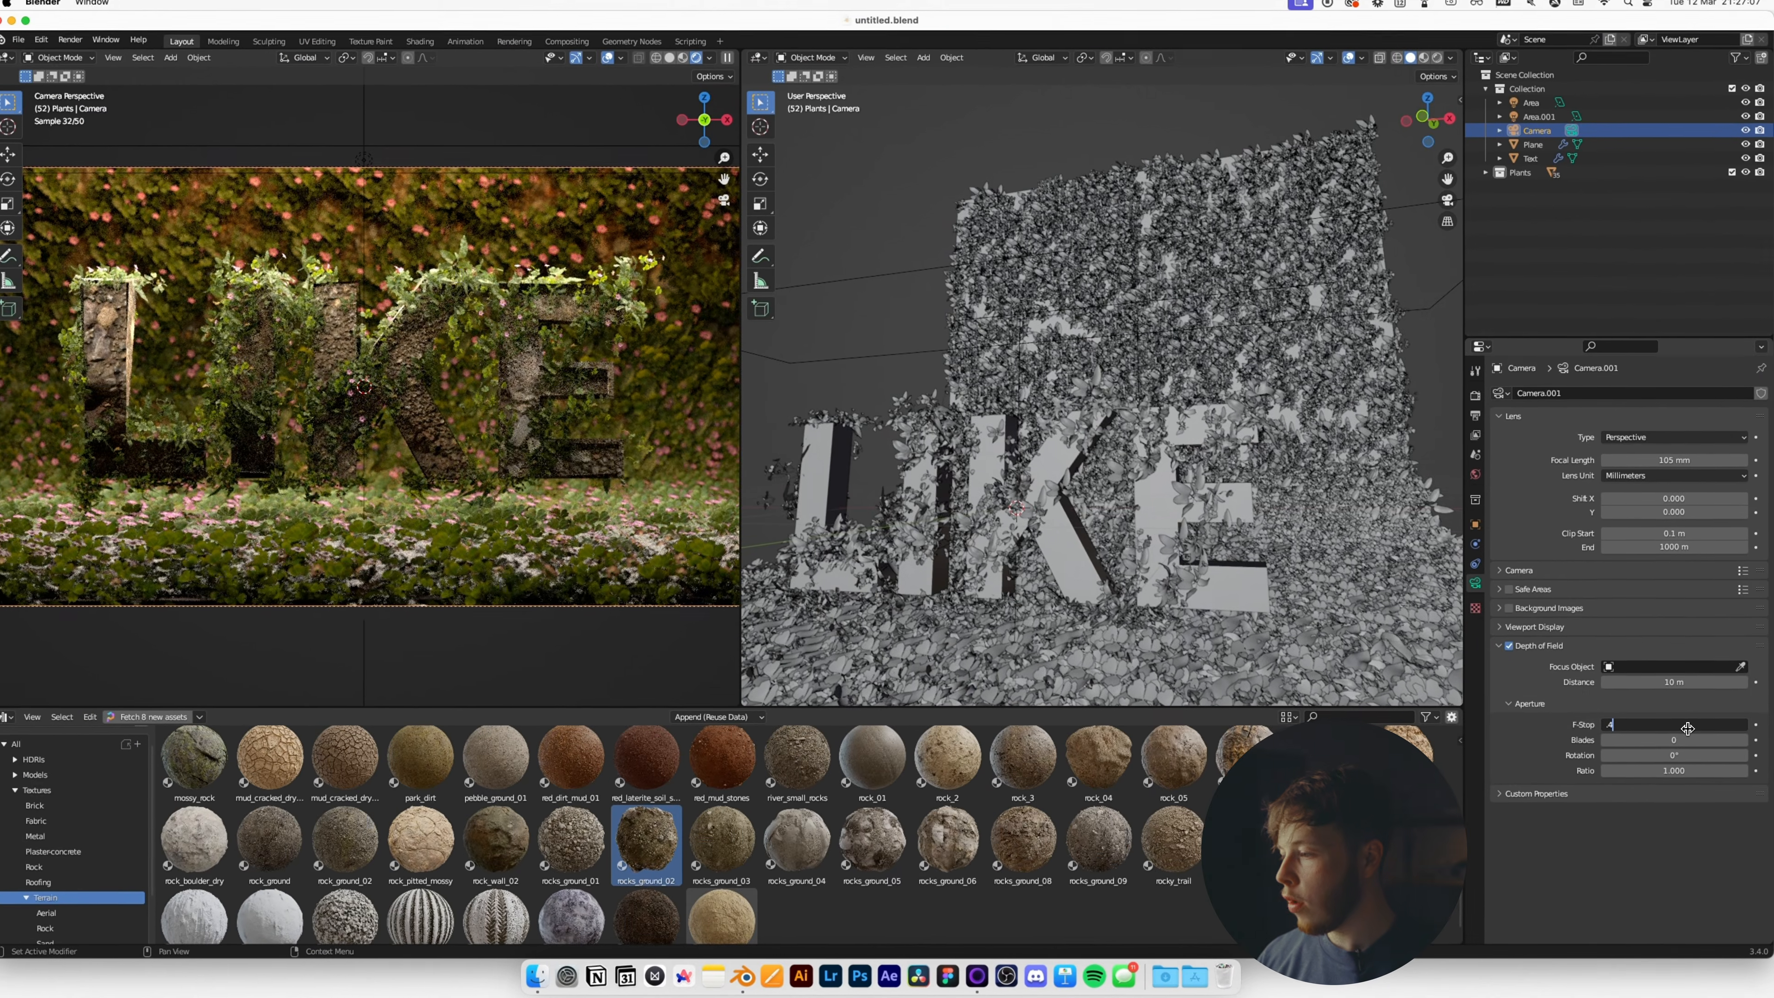
key("Return")
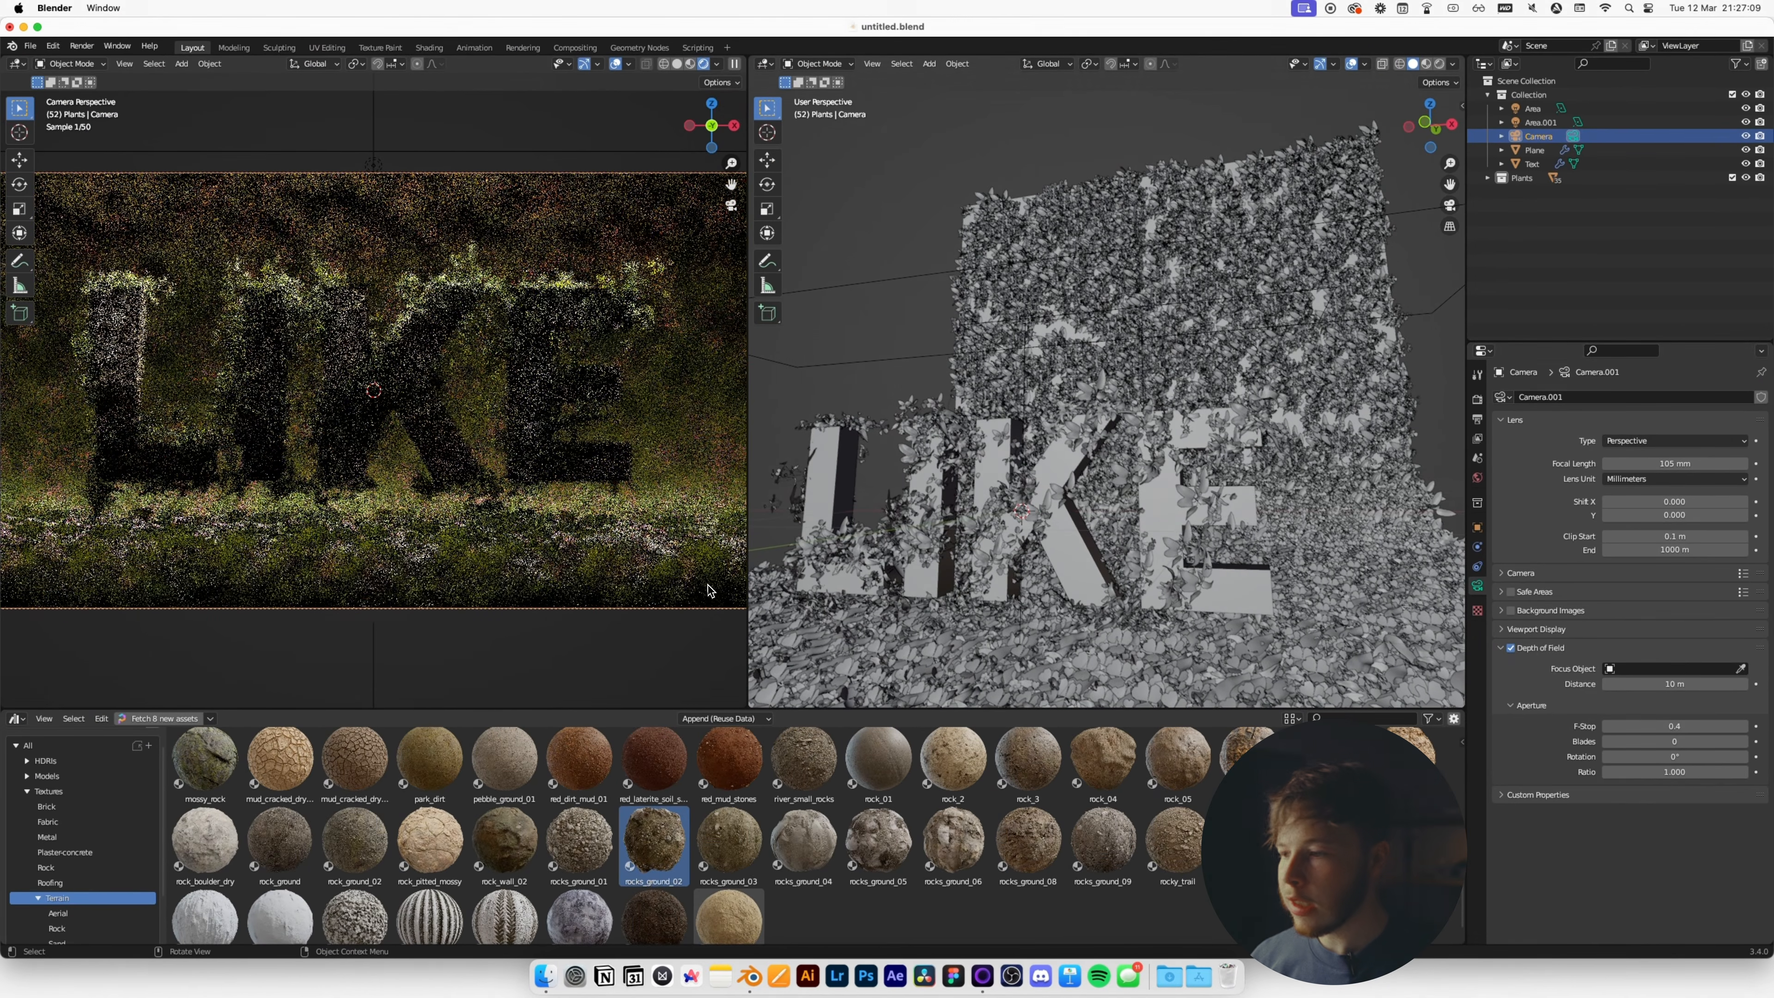
left_click(1650, 741)
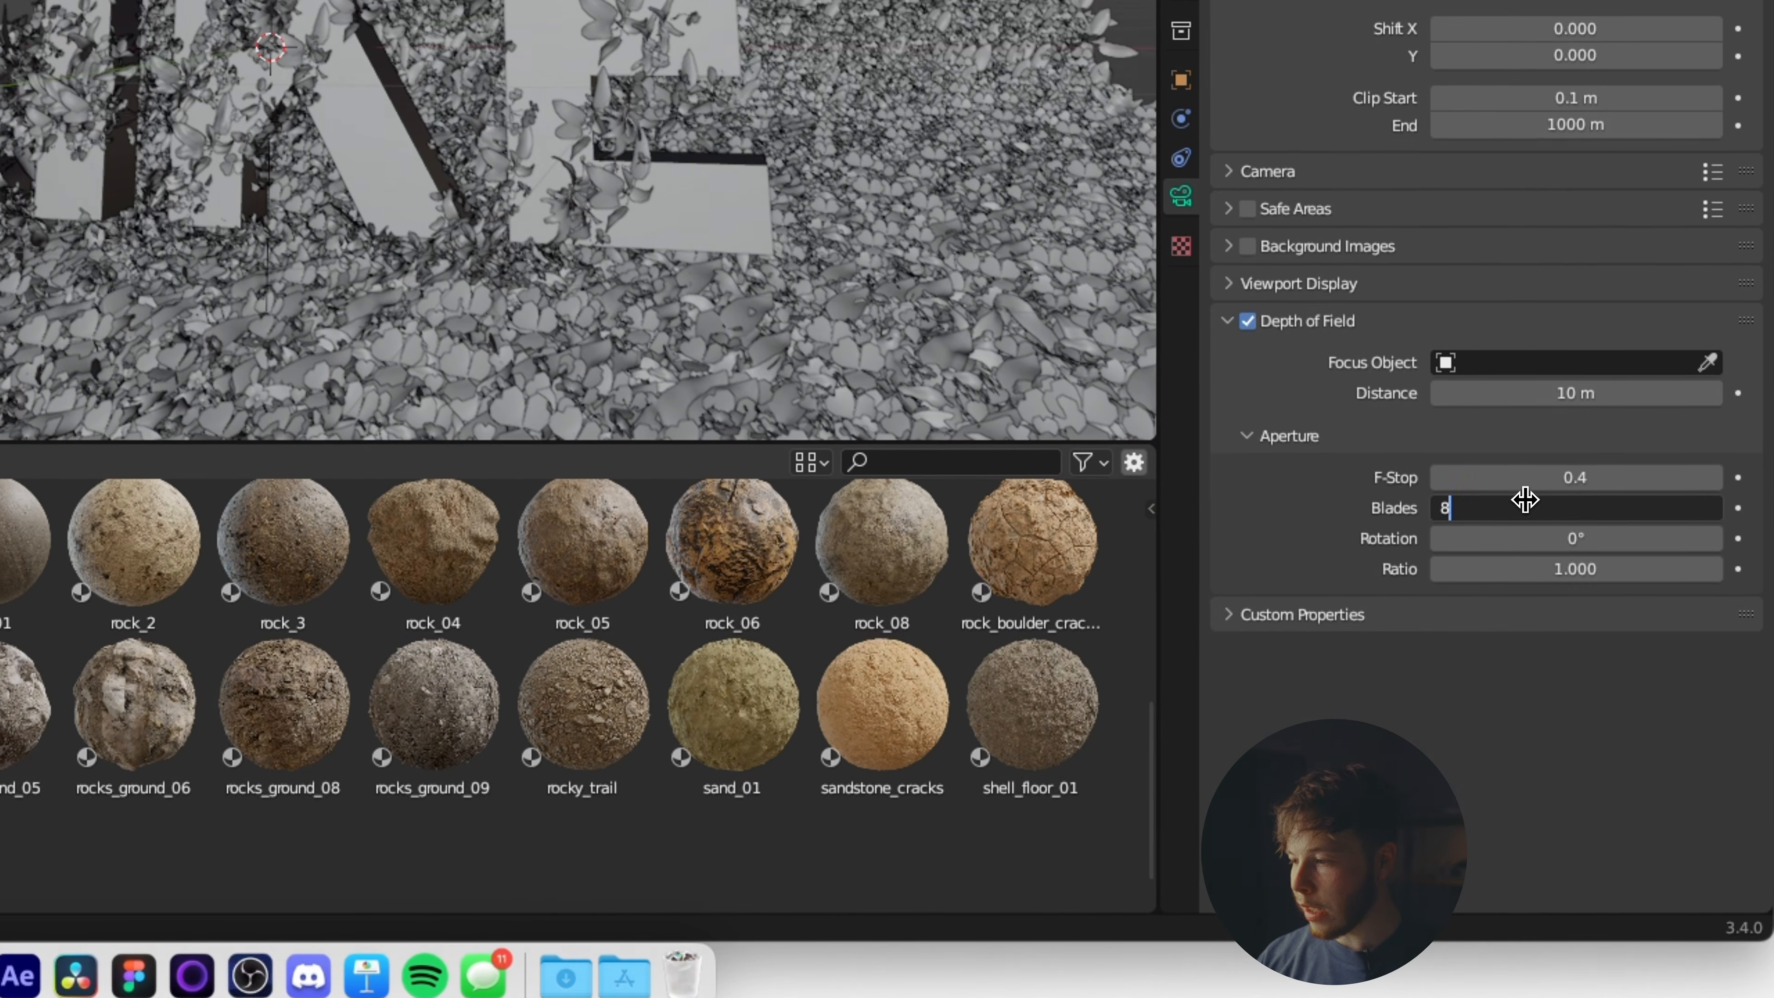
type("8")
key("Return")
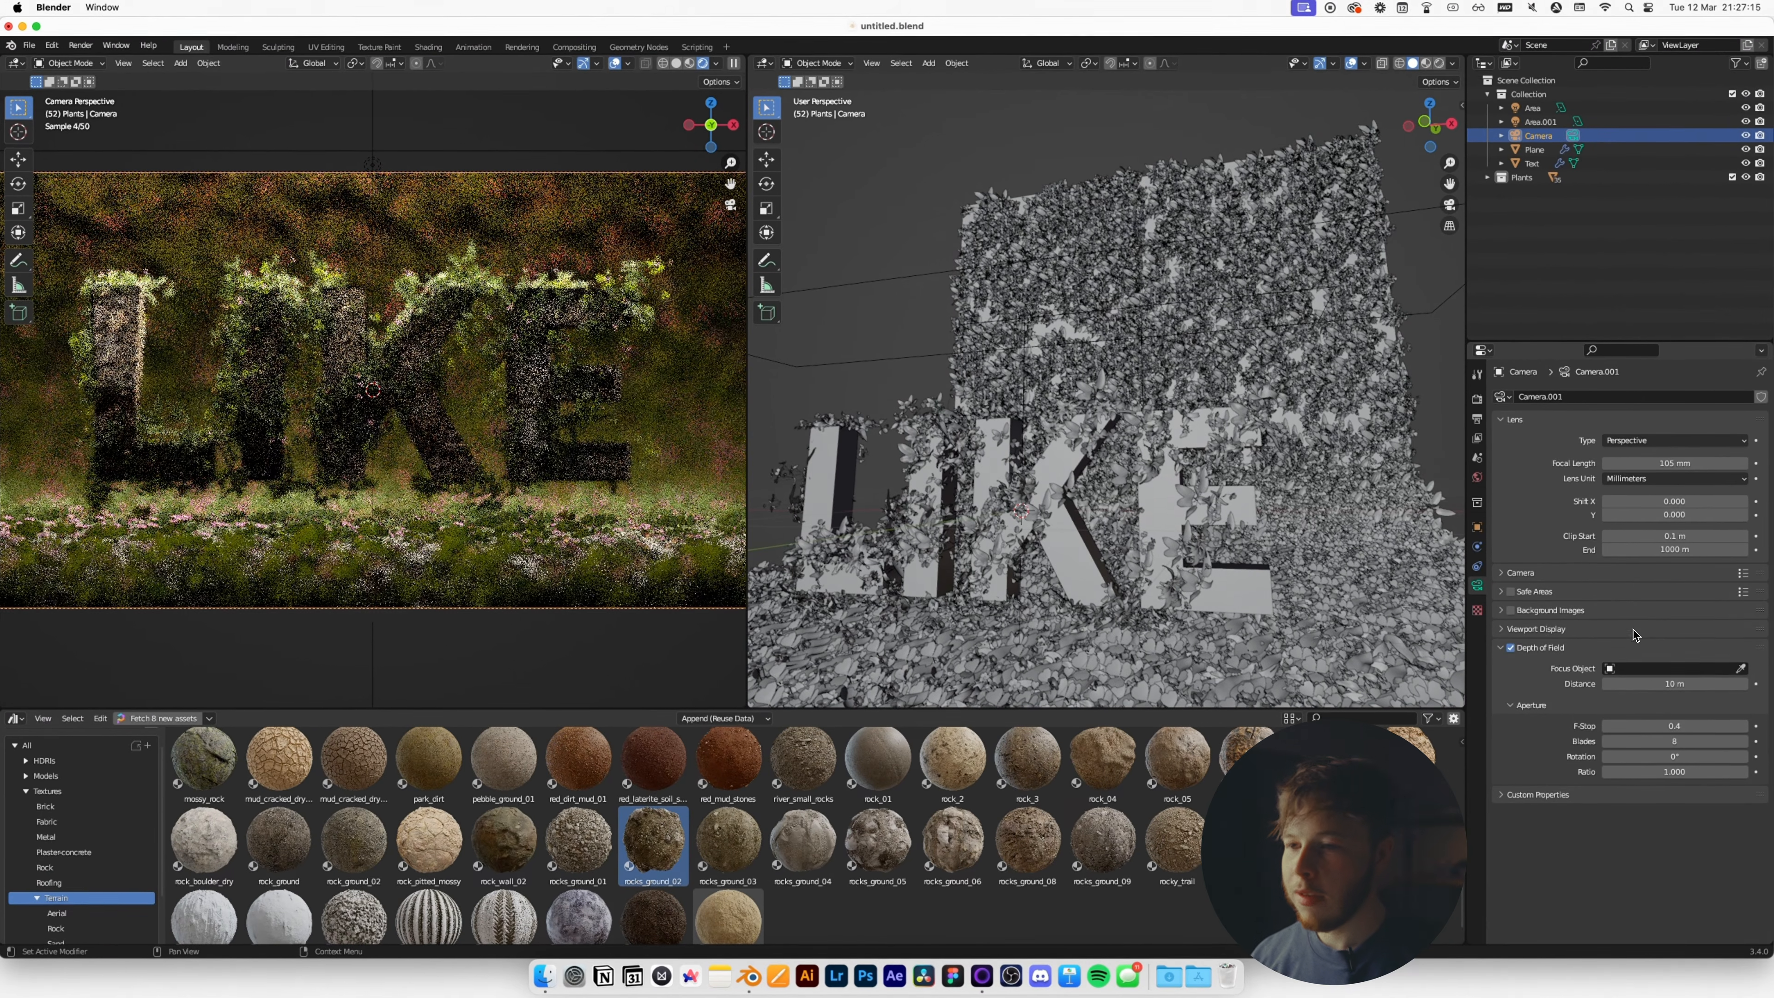
Focus the camera's depth of field on the LIKE text object instead of a fixed distance and save the project.
left_click_drag(1673, 681, 1653, 682)
left_click_drag(1533, 586, 1509, 588)
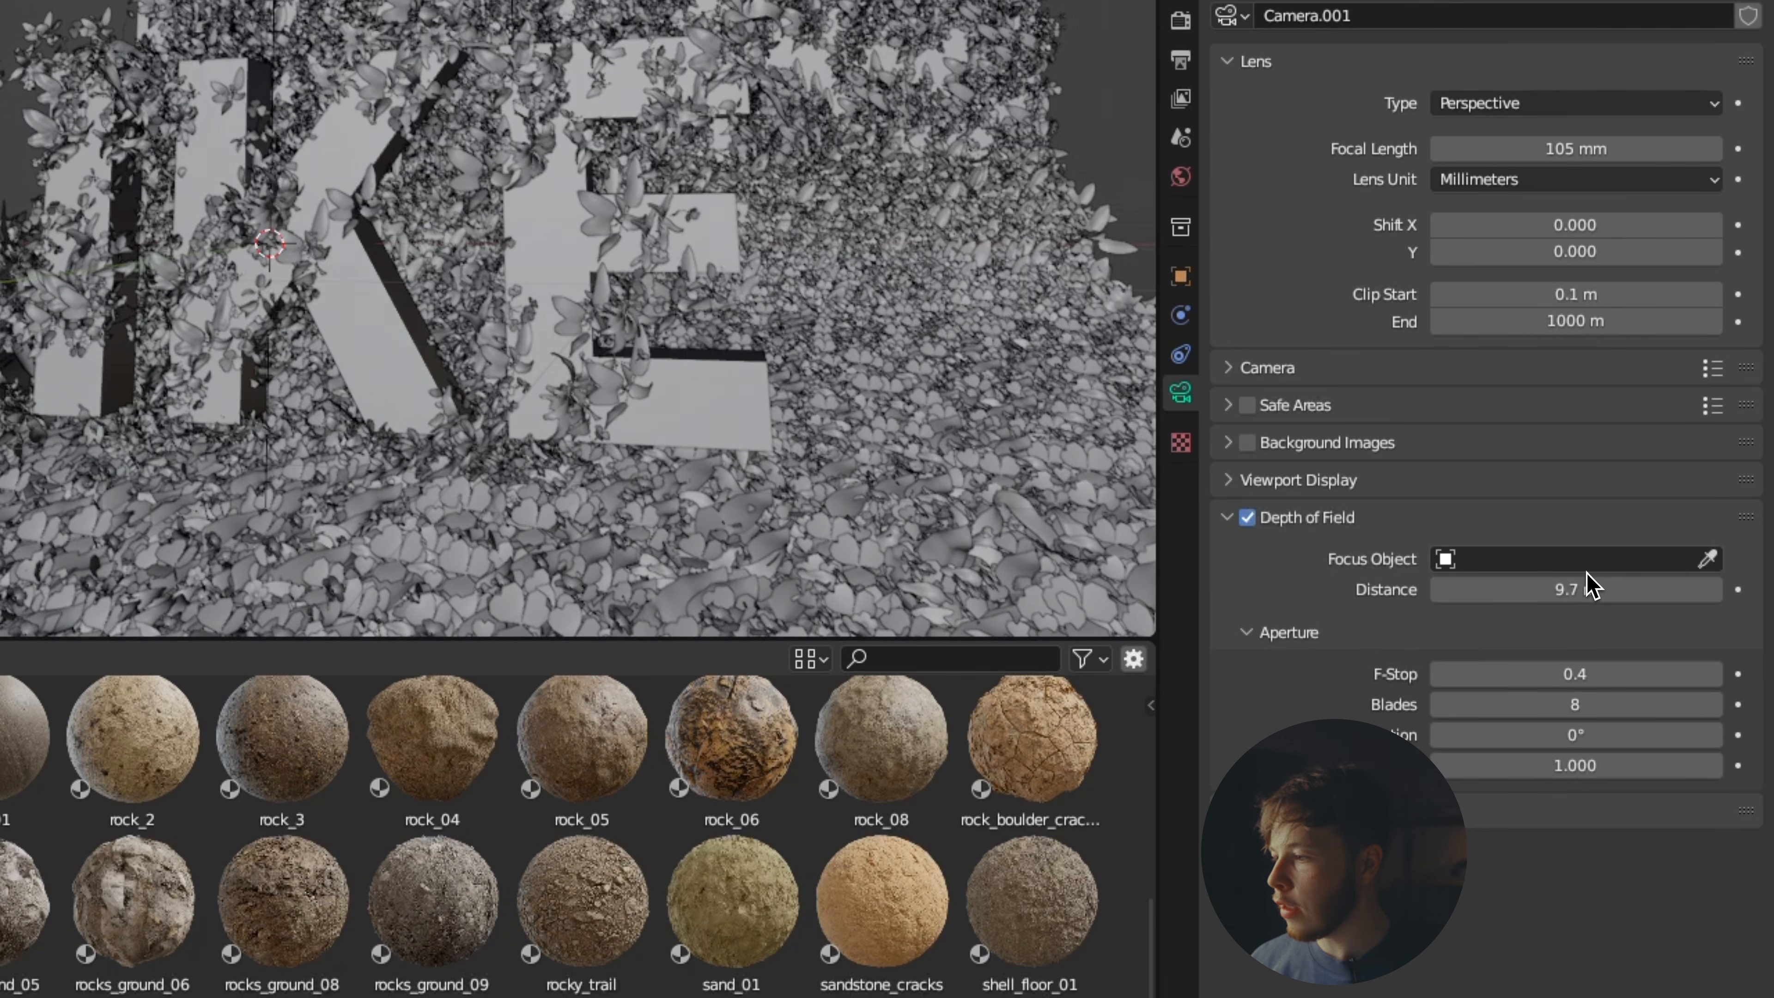
left_click(1707, 559)
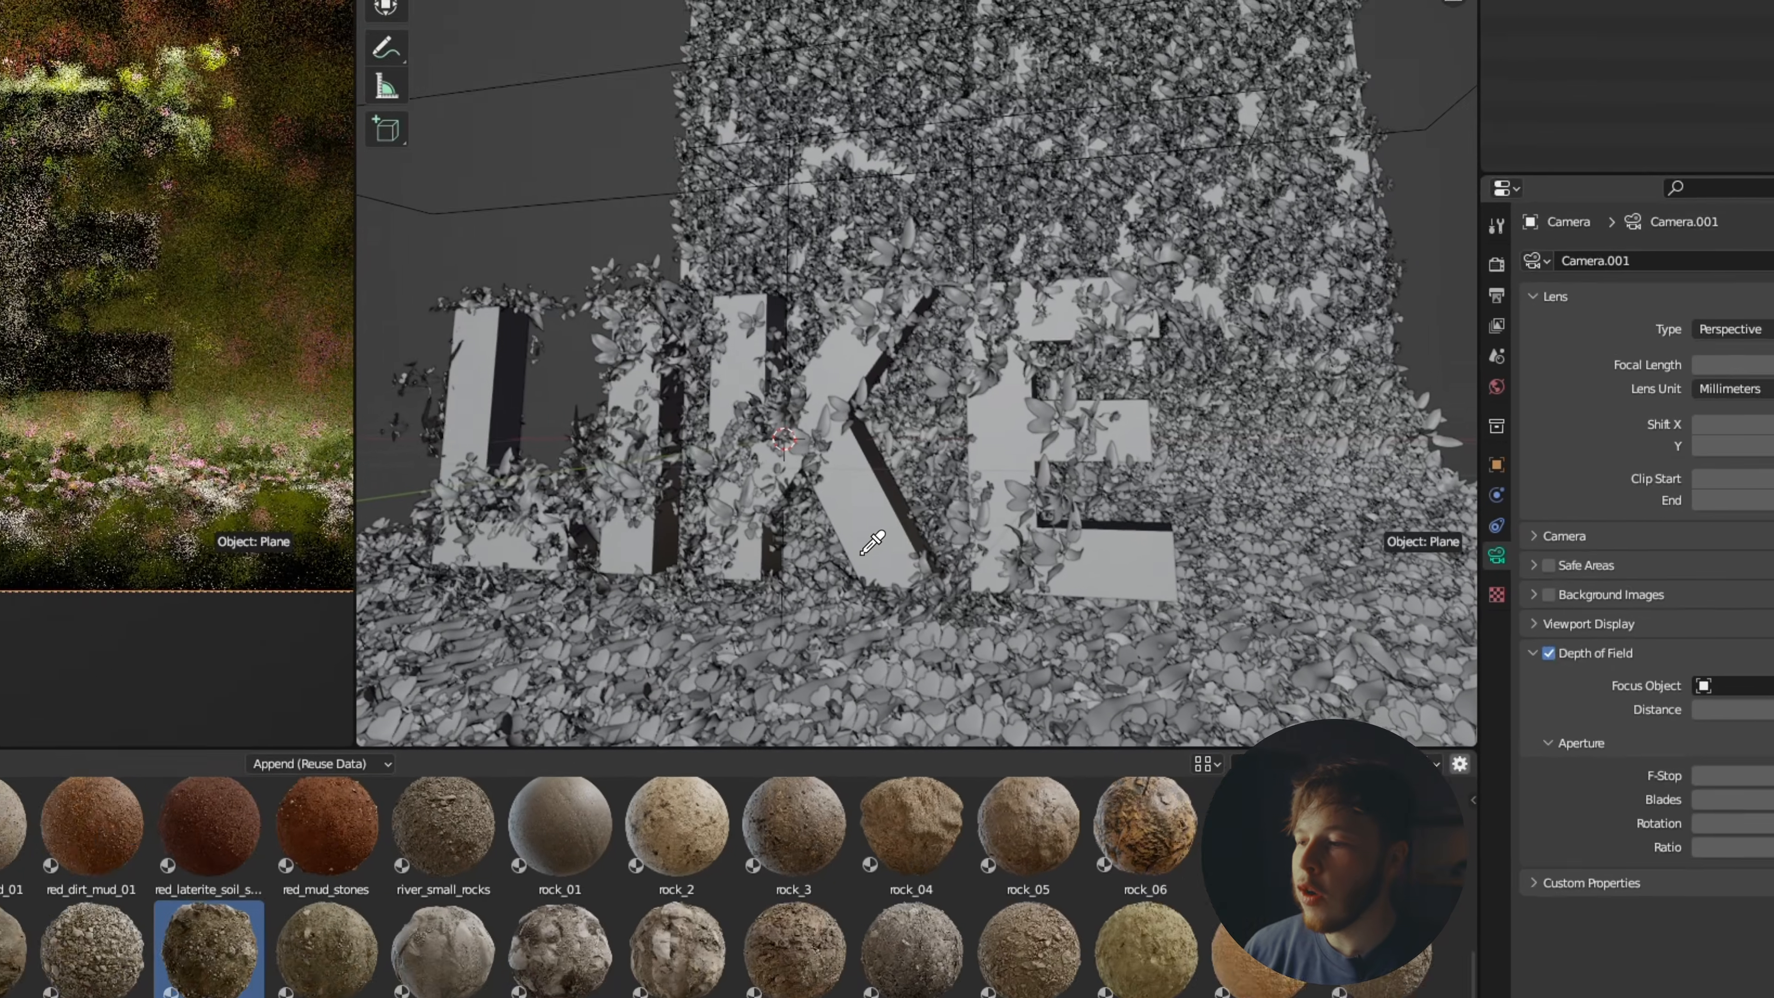
left_click(704, 530)
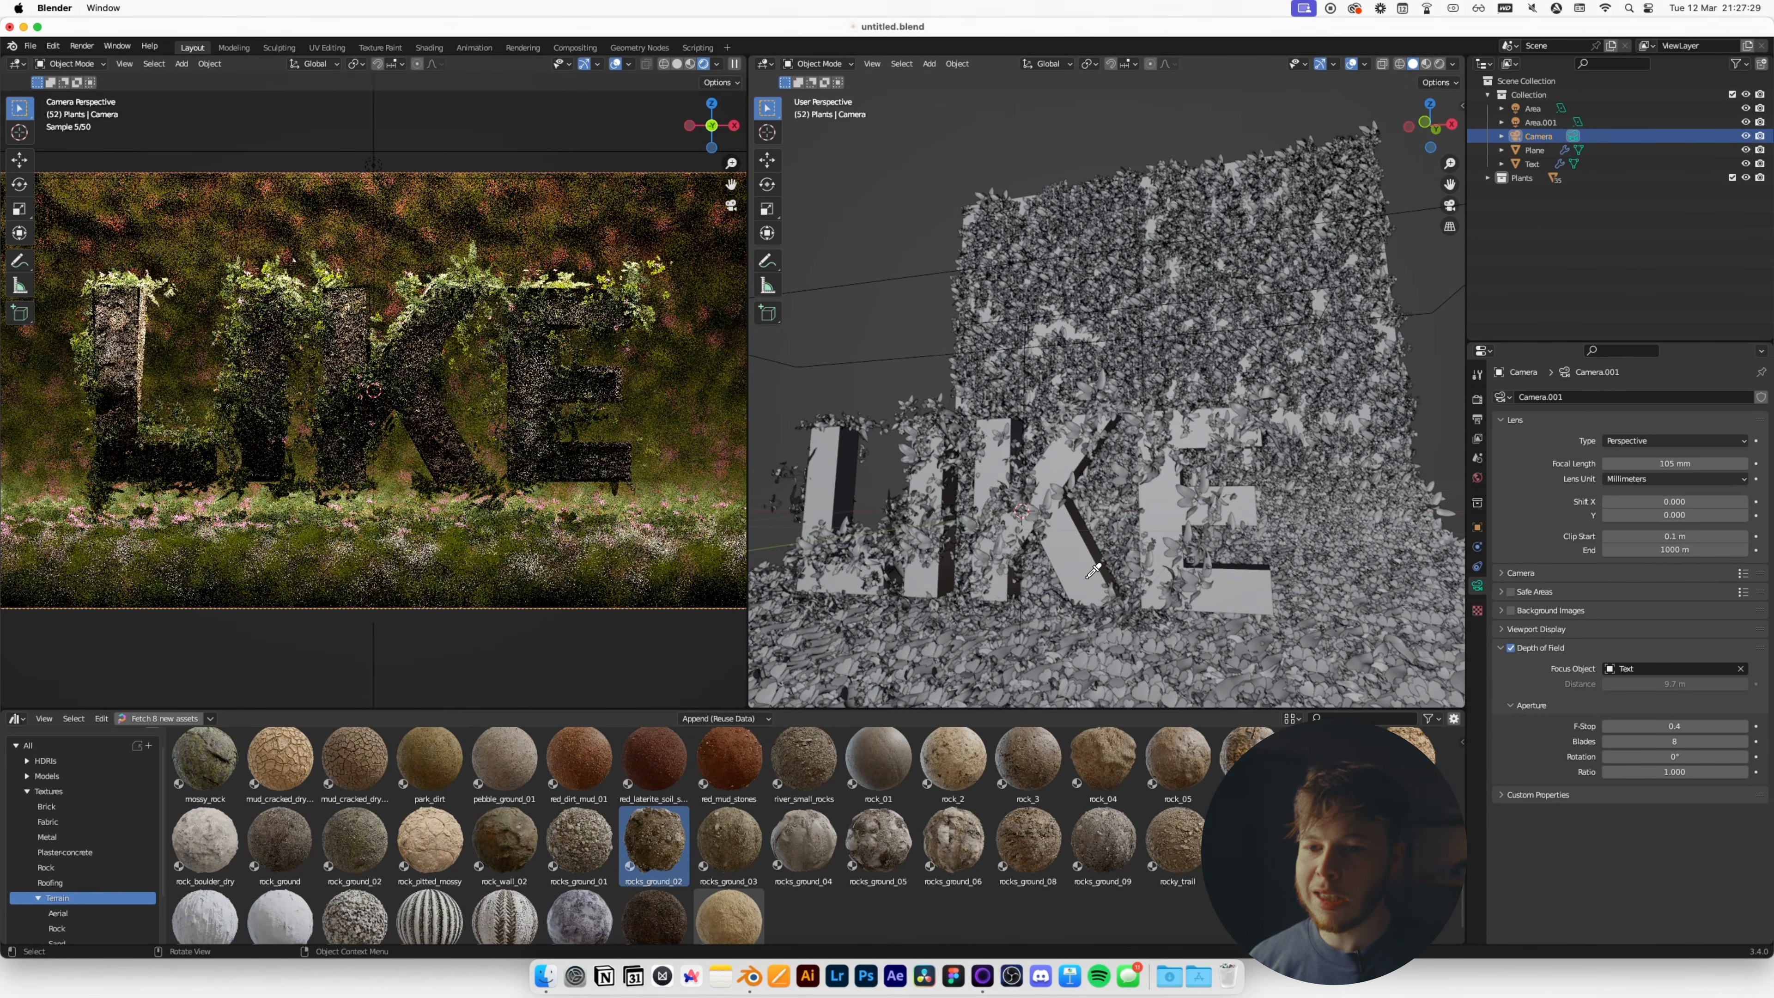
key("super+s")
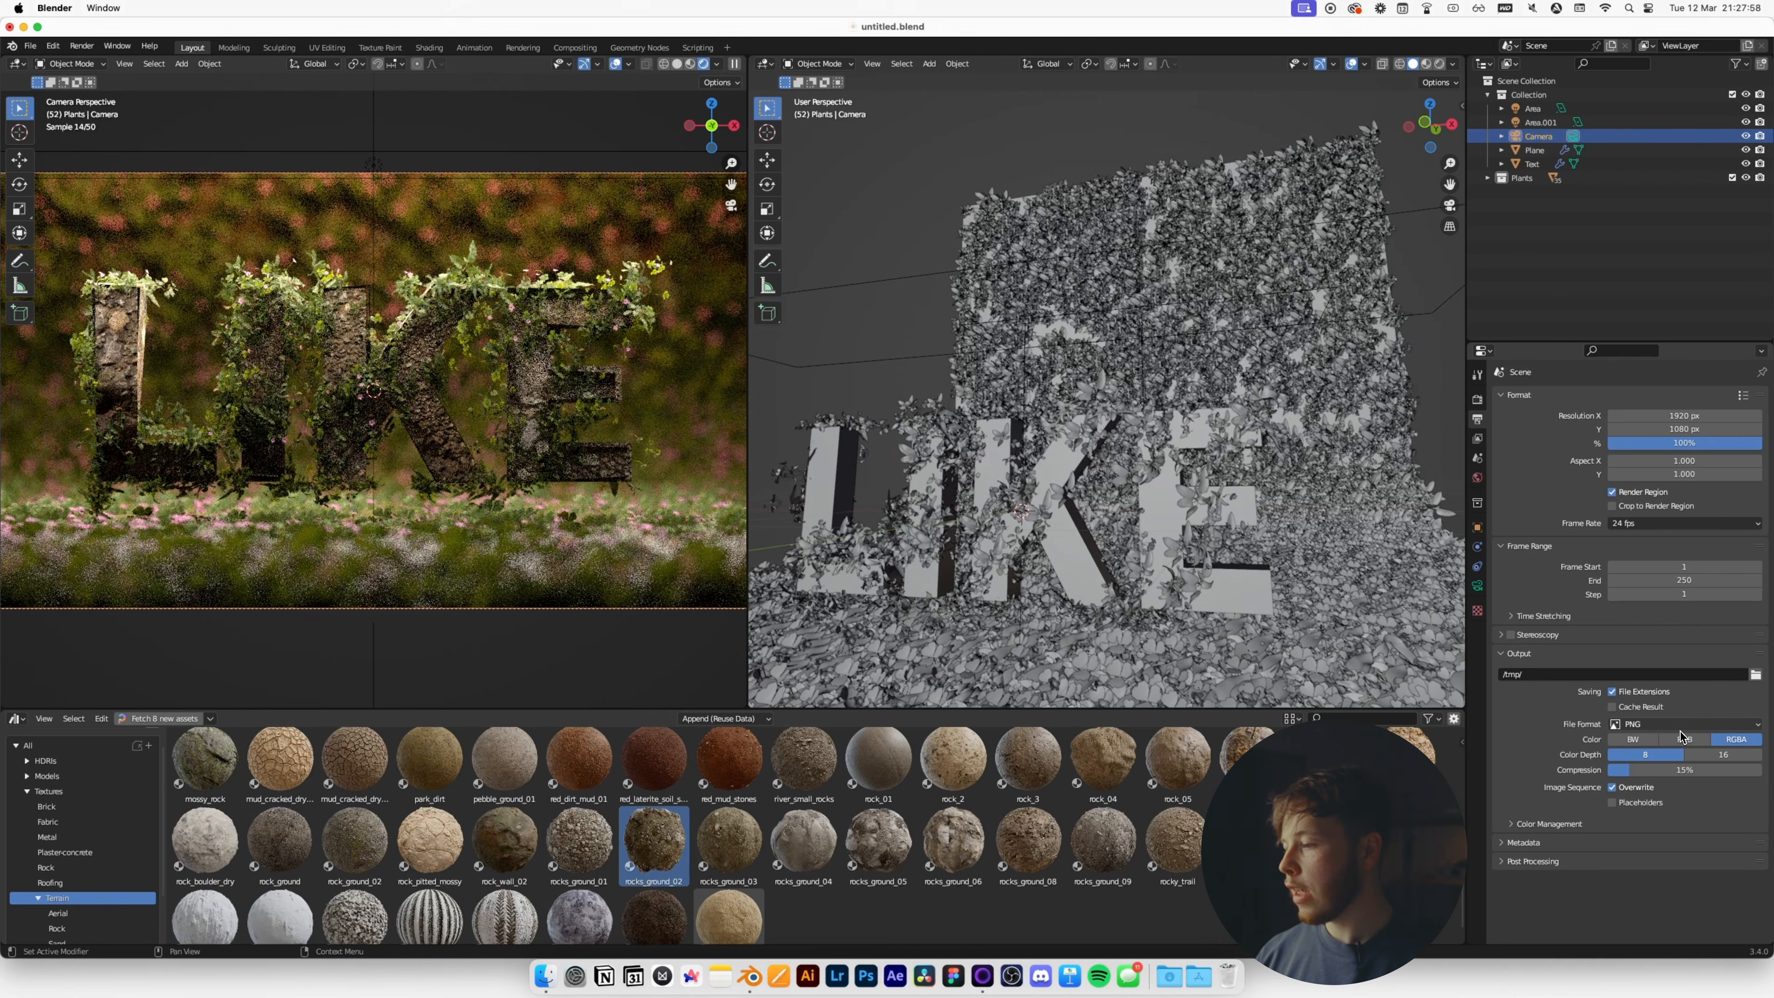
Set the render output format to OpenEXR with the DWAB (lossy) codec.
left_click(1677, 729)
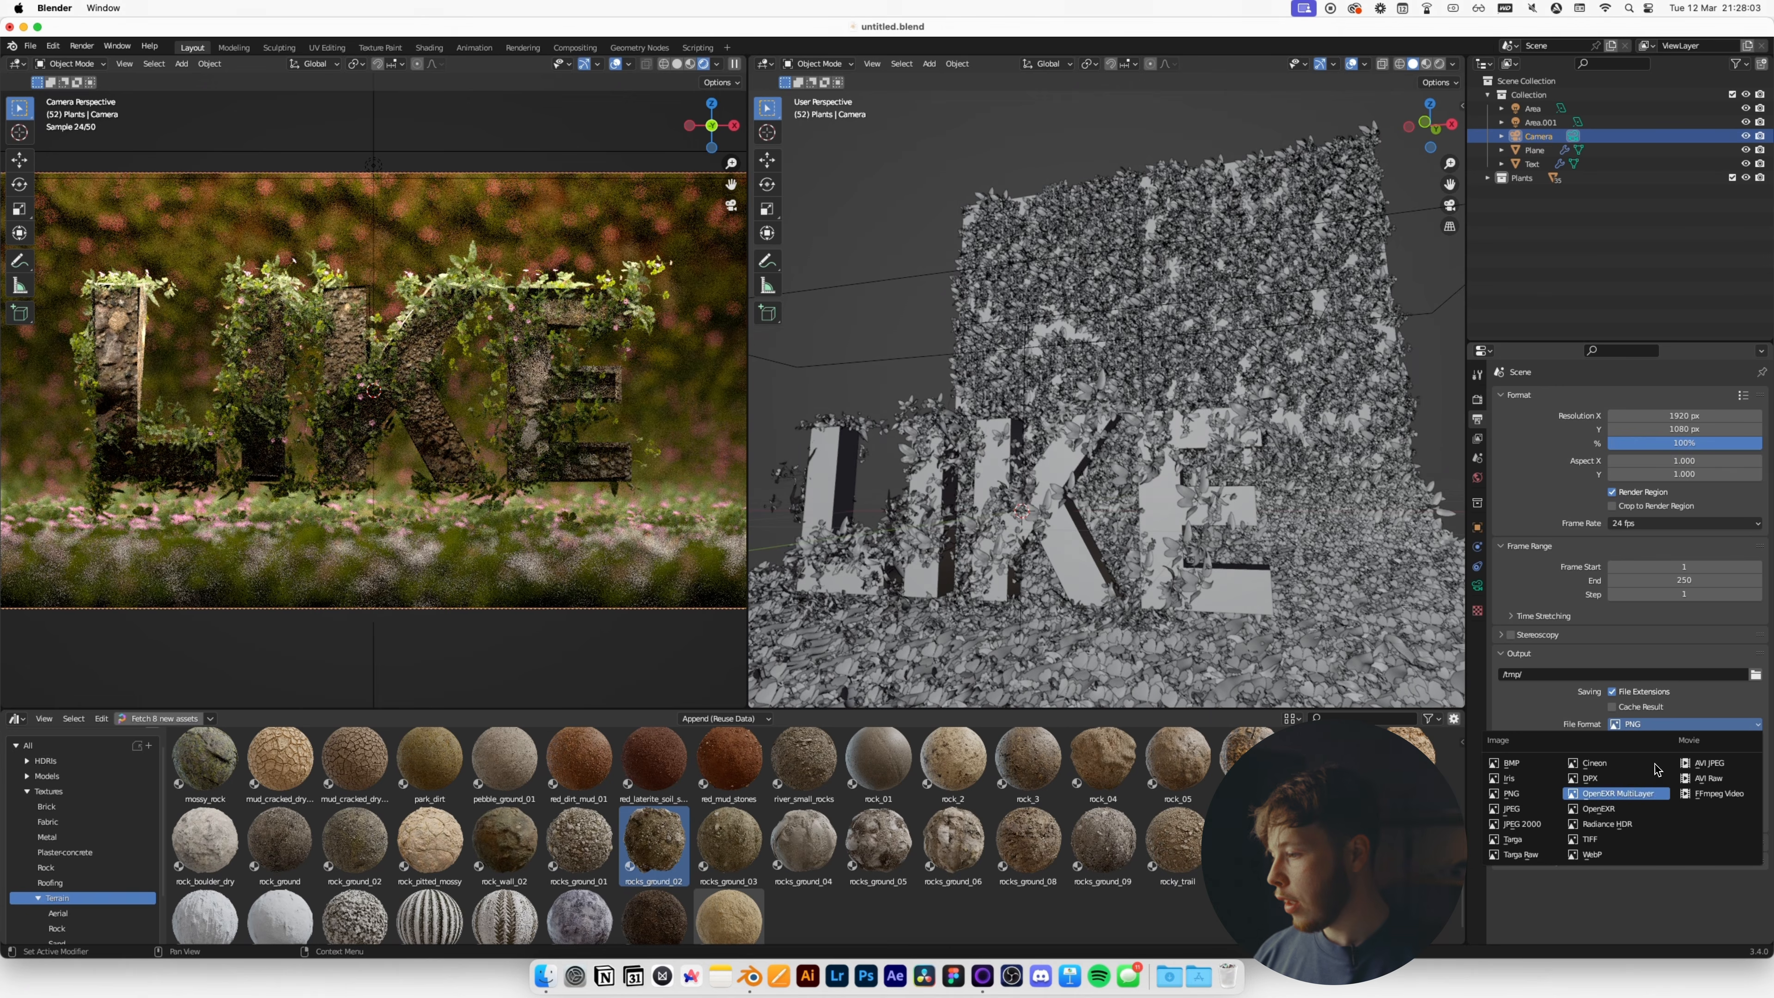
left_click(1615, 811)
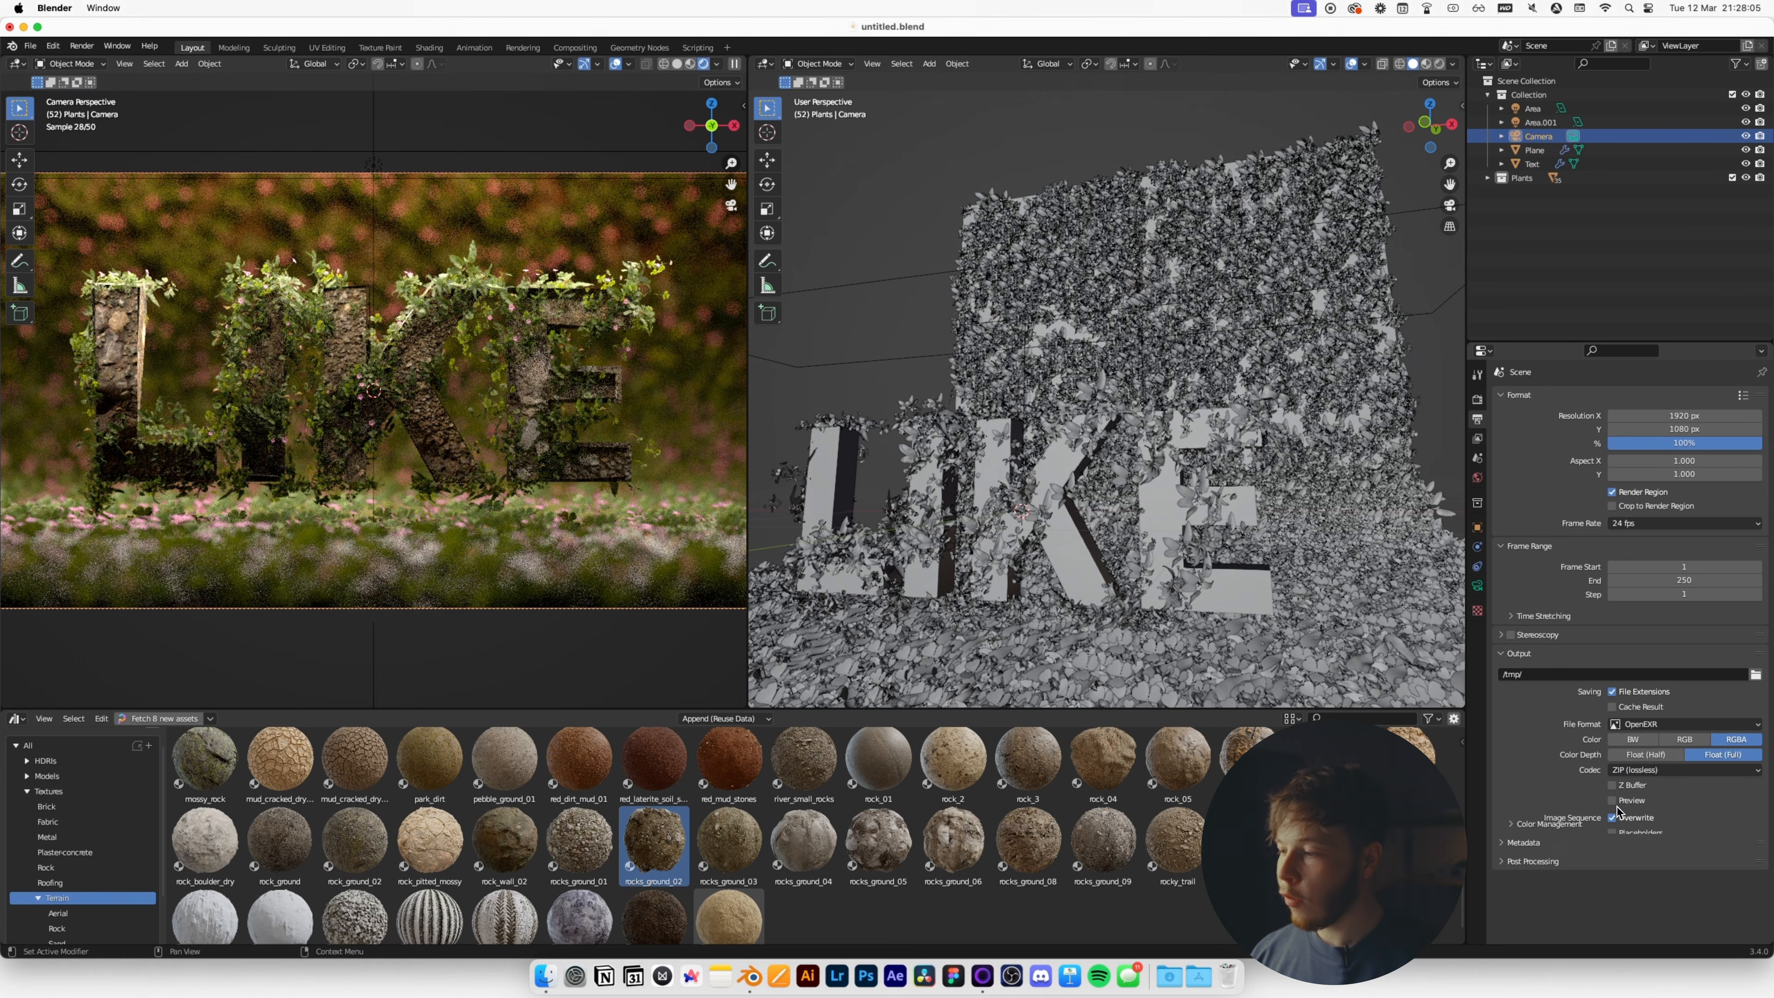
left_click(1648, 770)
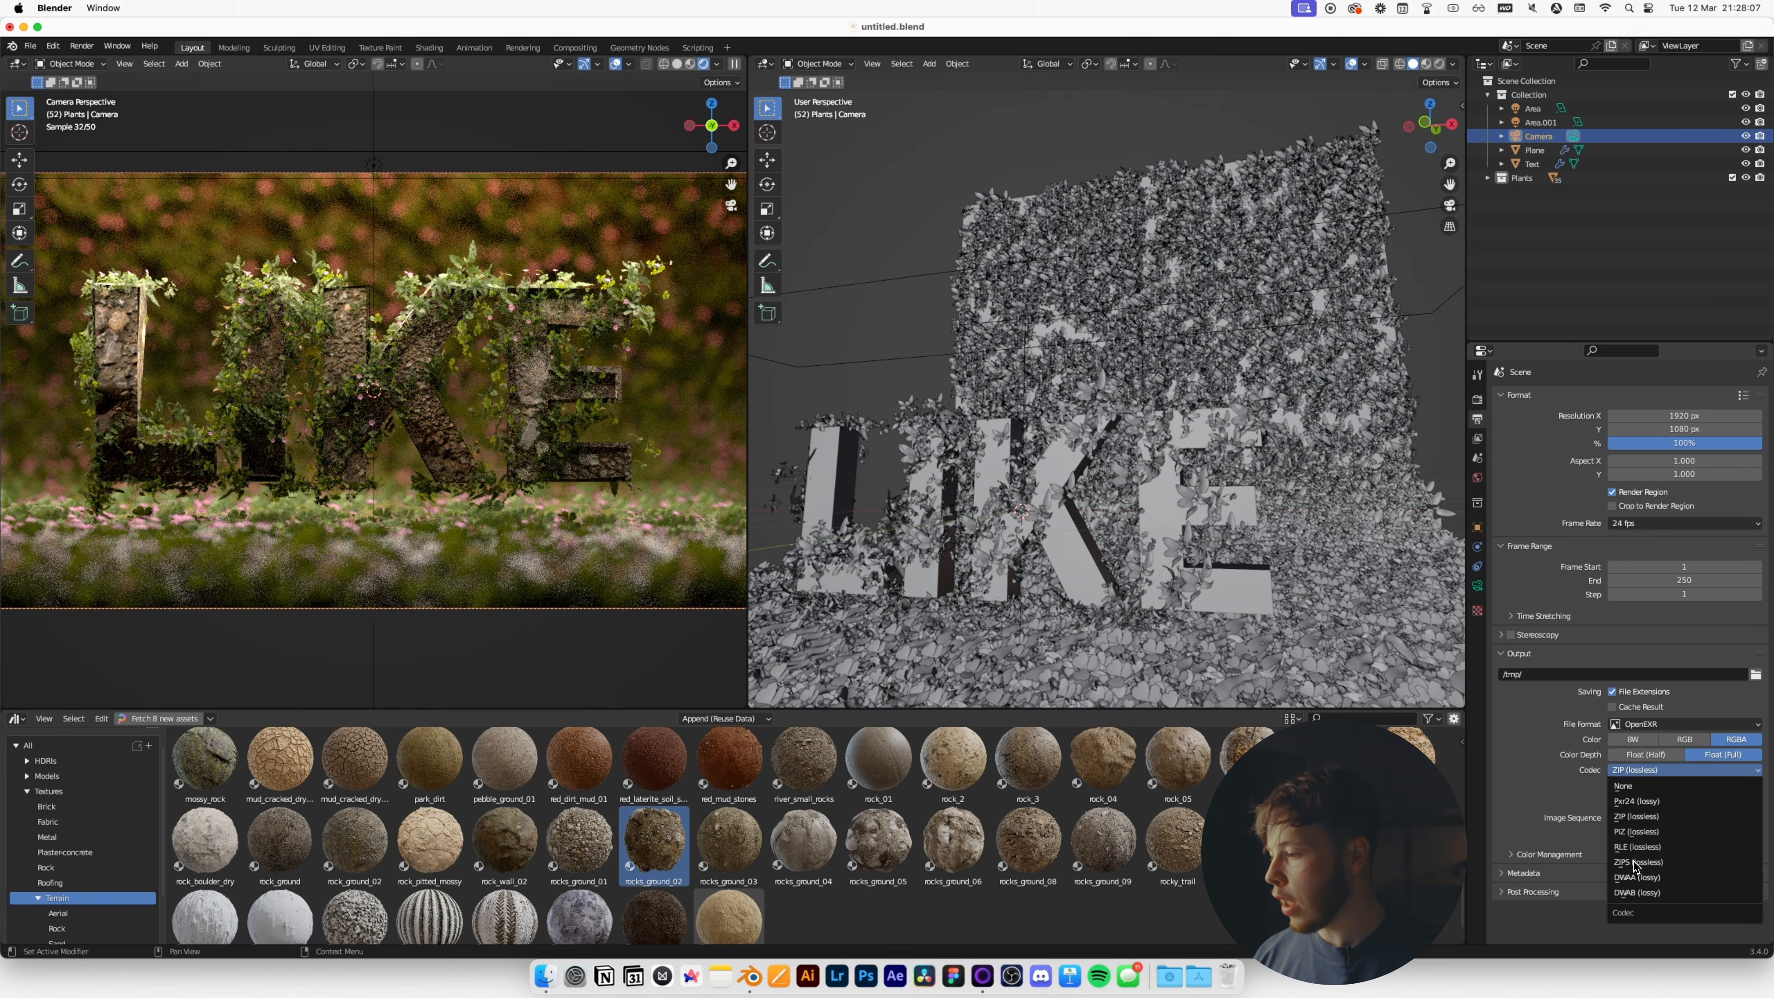
left_click(1635, 893)
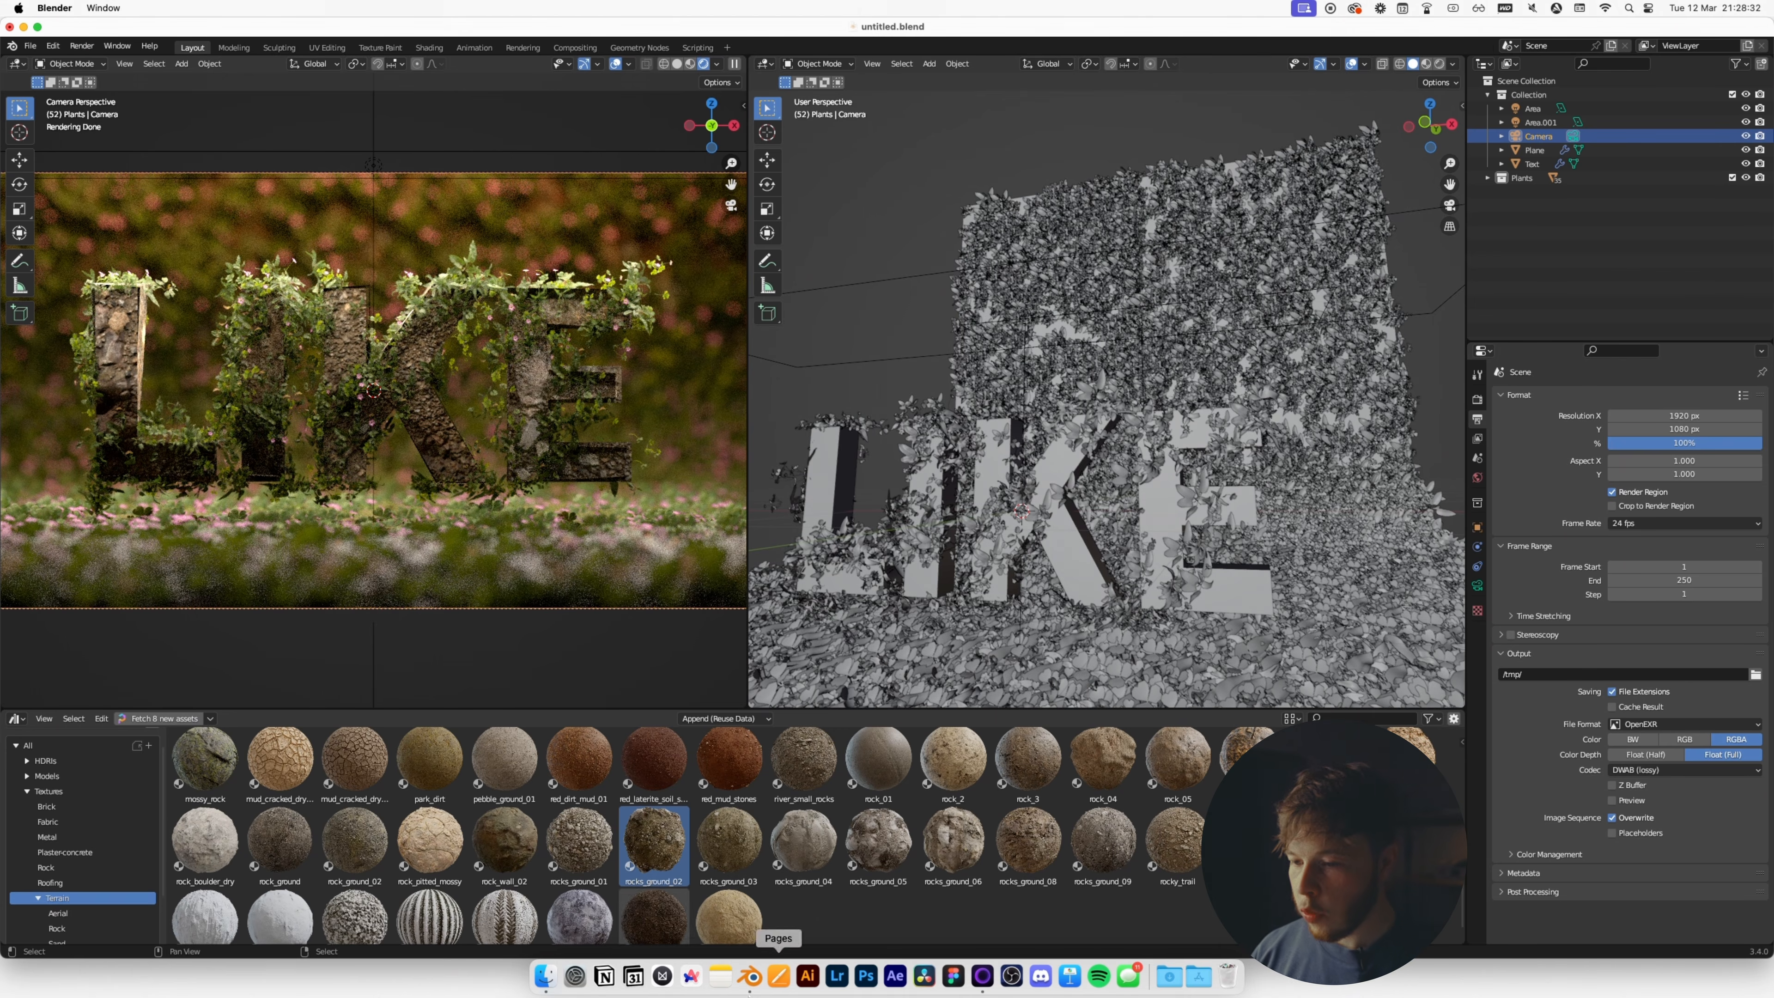
Switch the asset browser area to the Timeline editor.
left_click(15, 719)
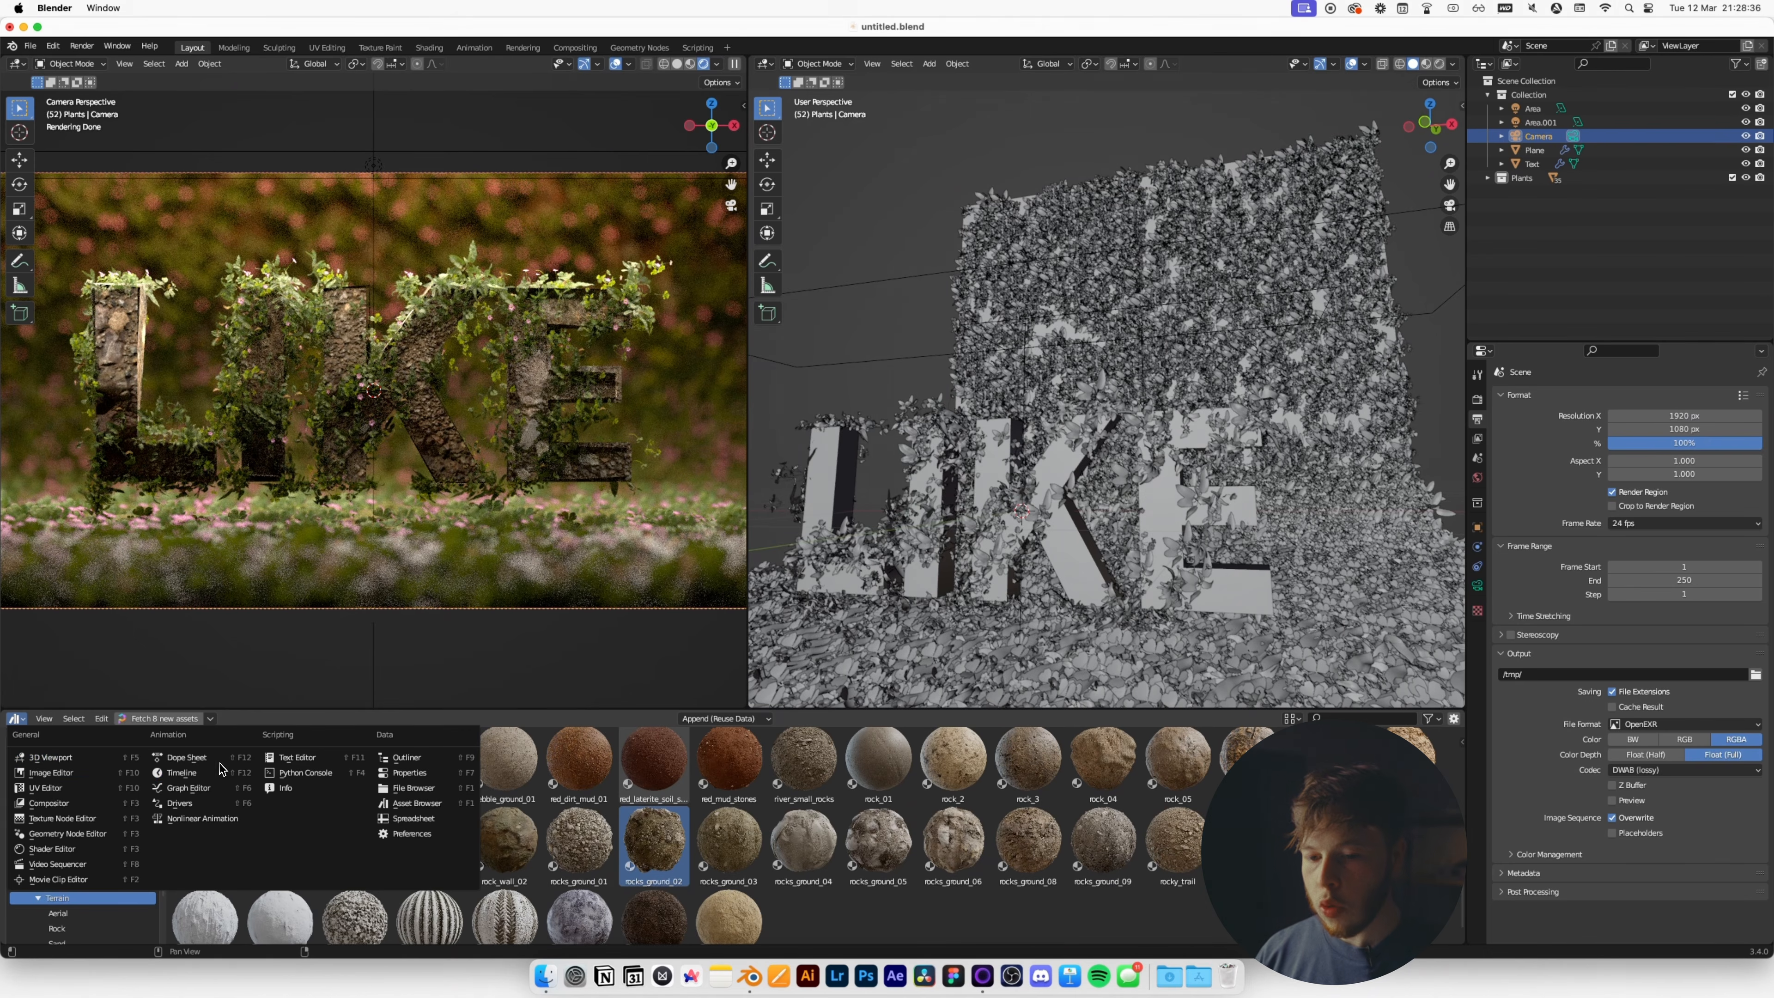
left_click(182, 772)
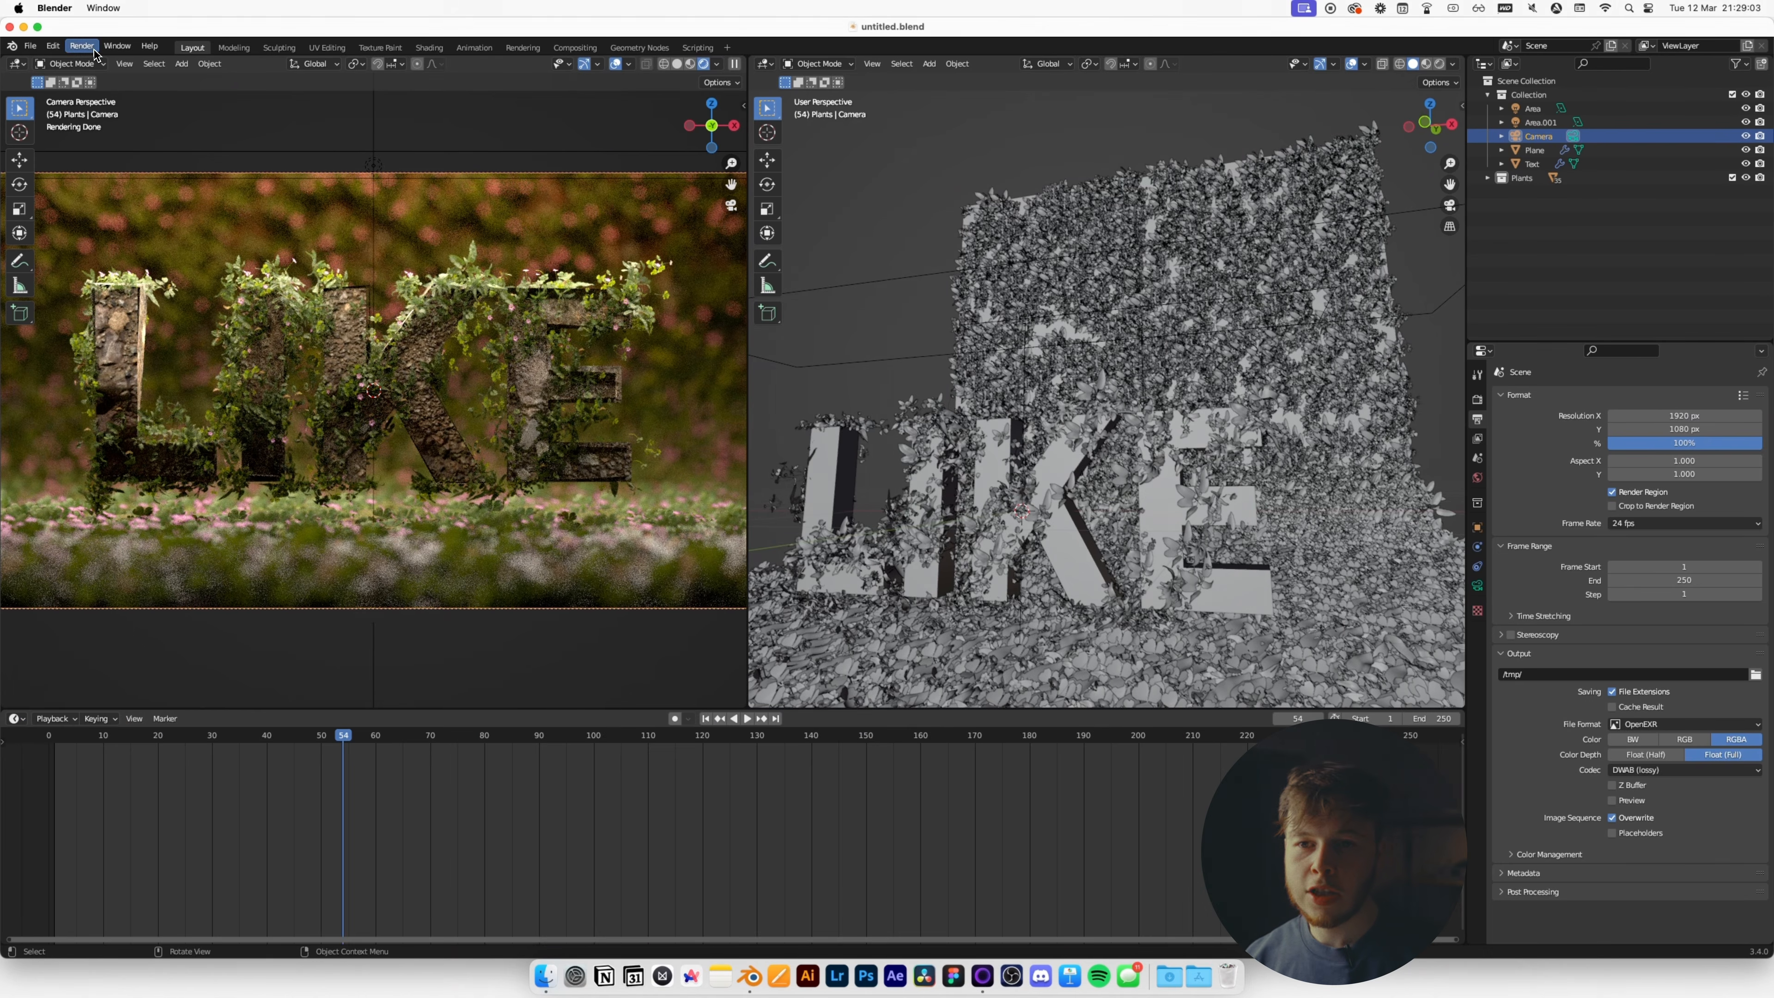
Look through the view layer passes and the Cycles render sampling settings.
left_click(94, 50)
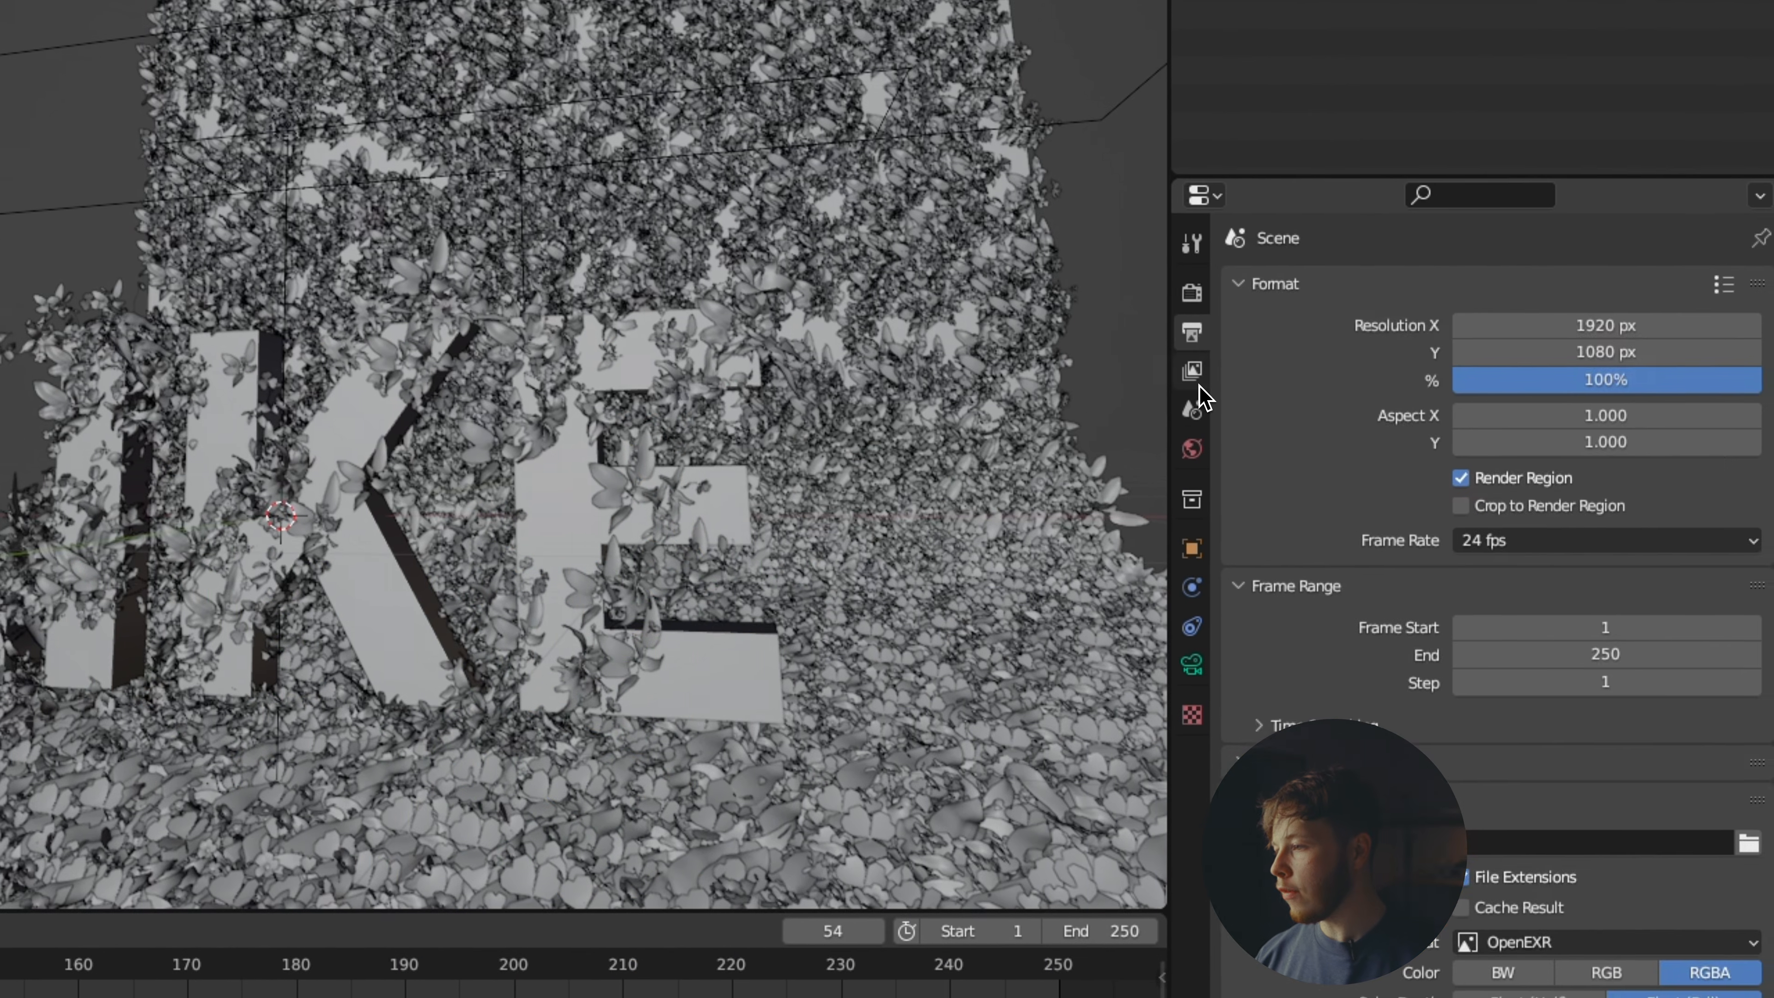
left_click(1193, 372)
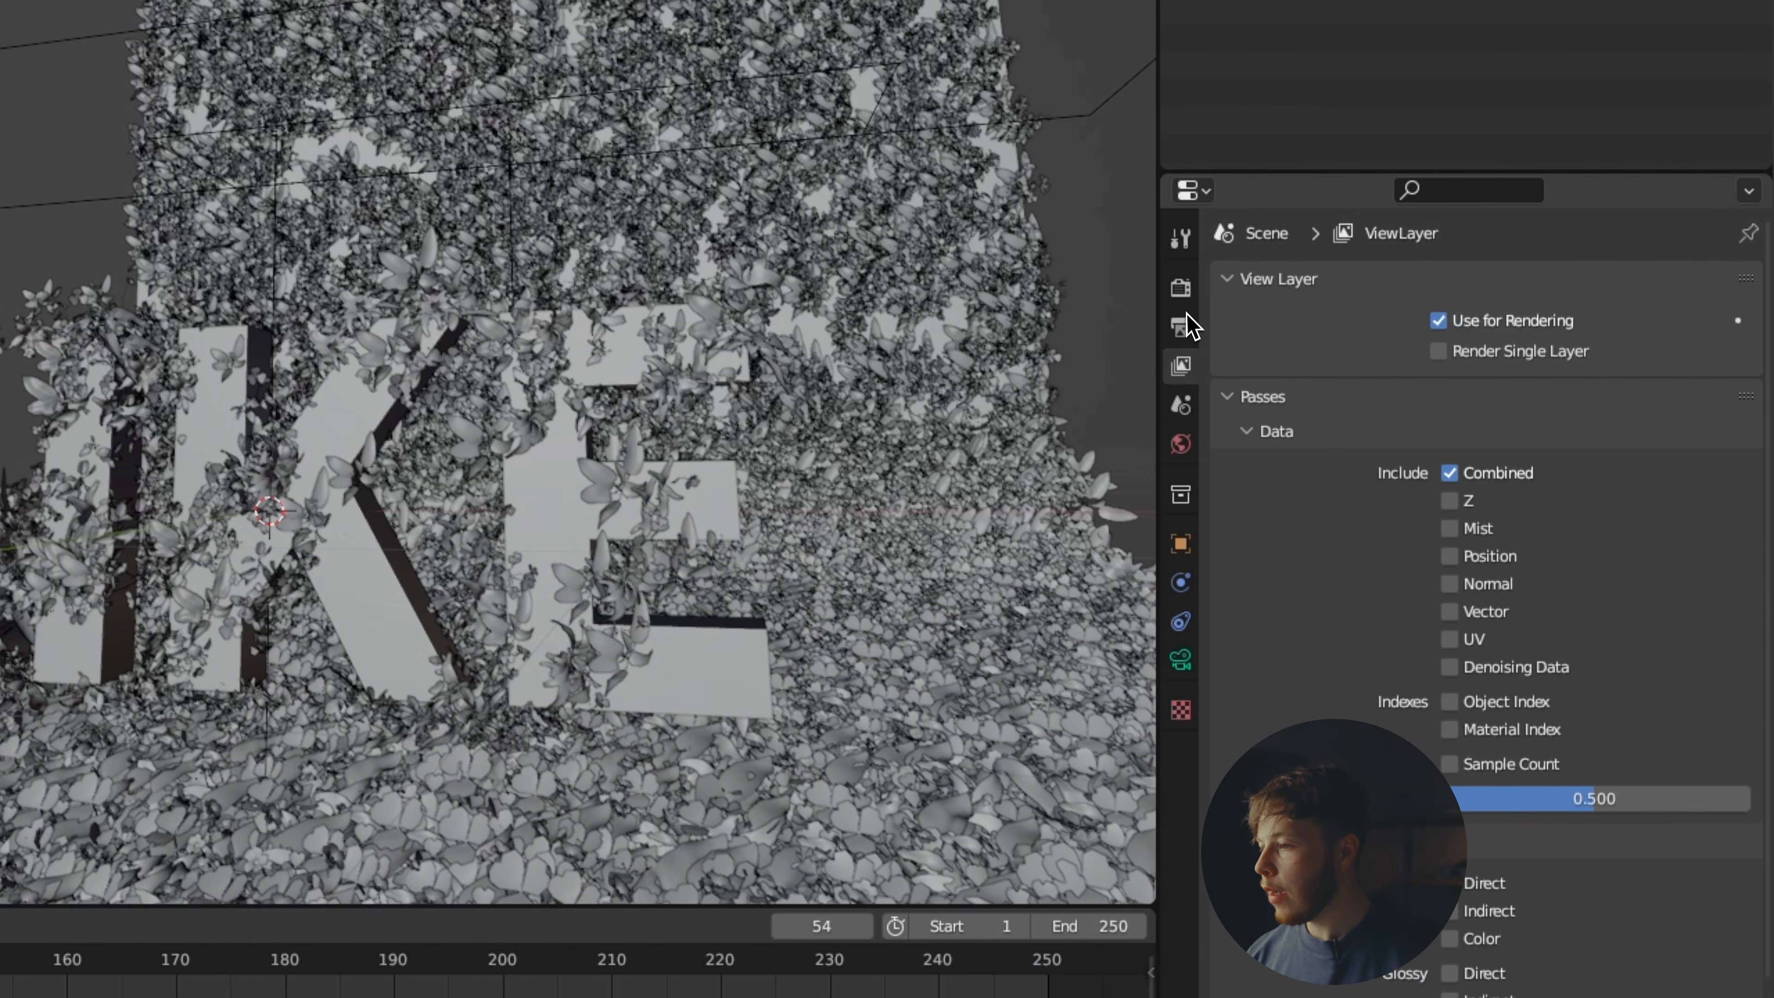
left_click(1192, 292)
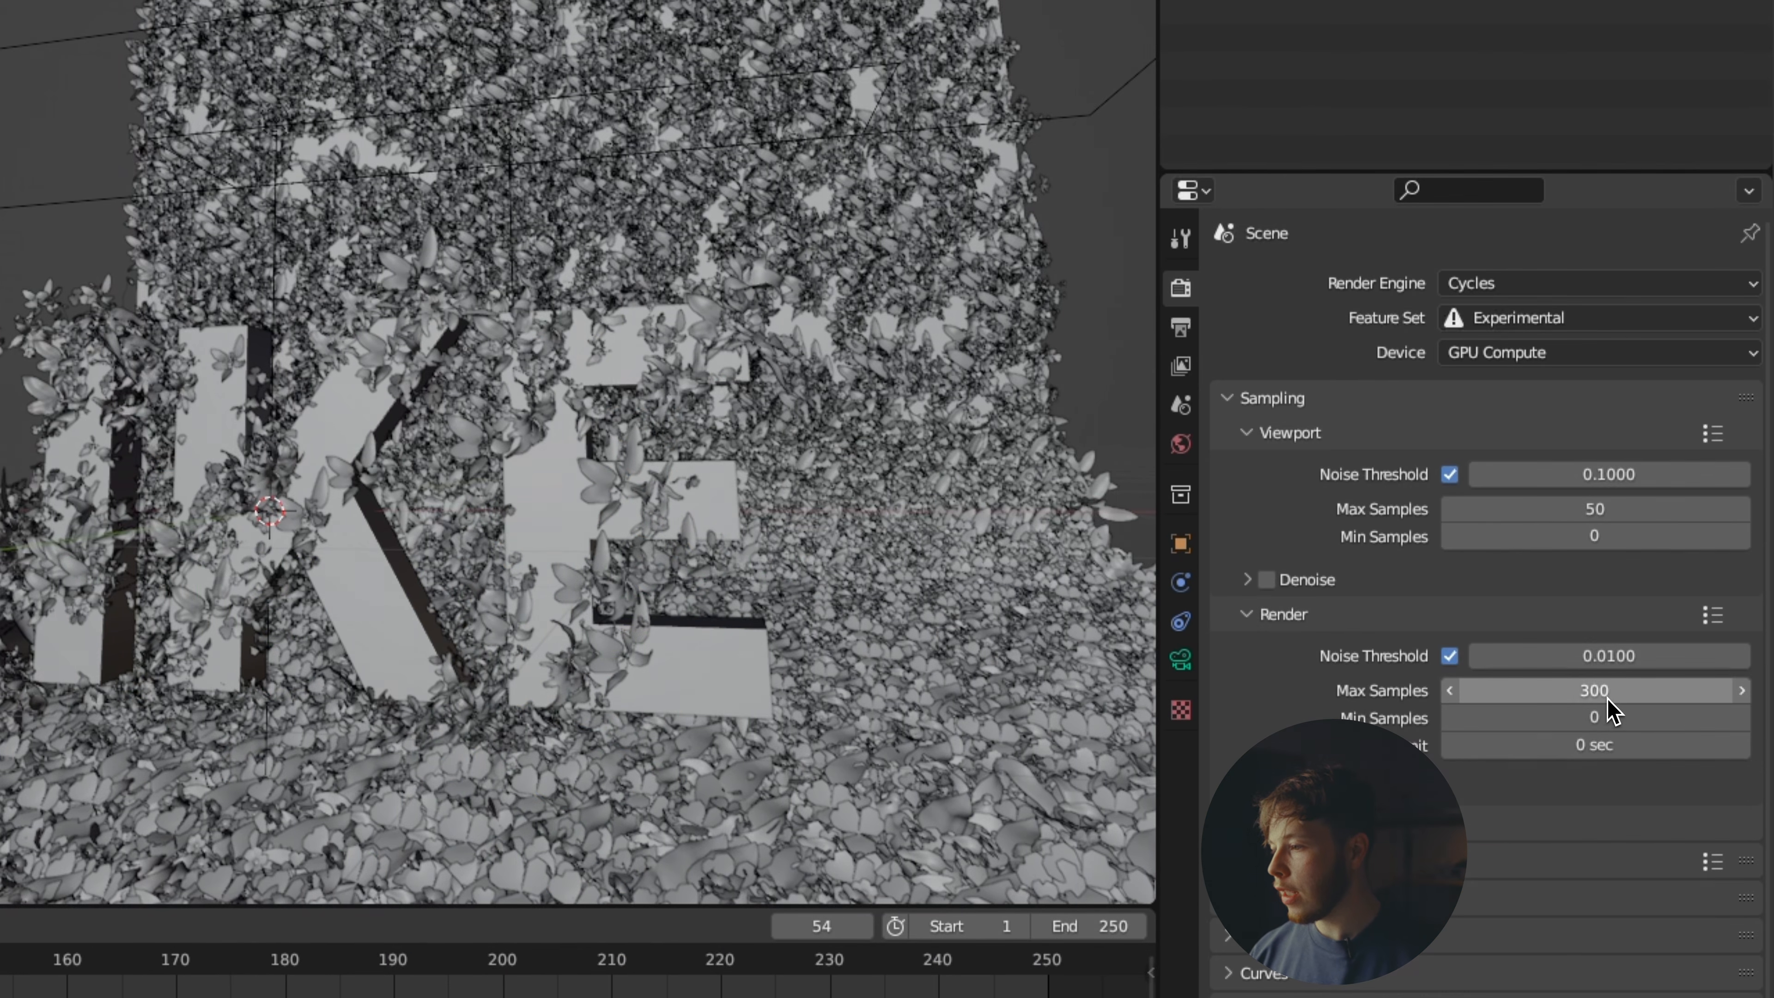